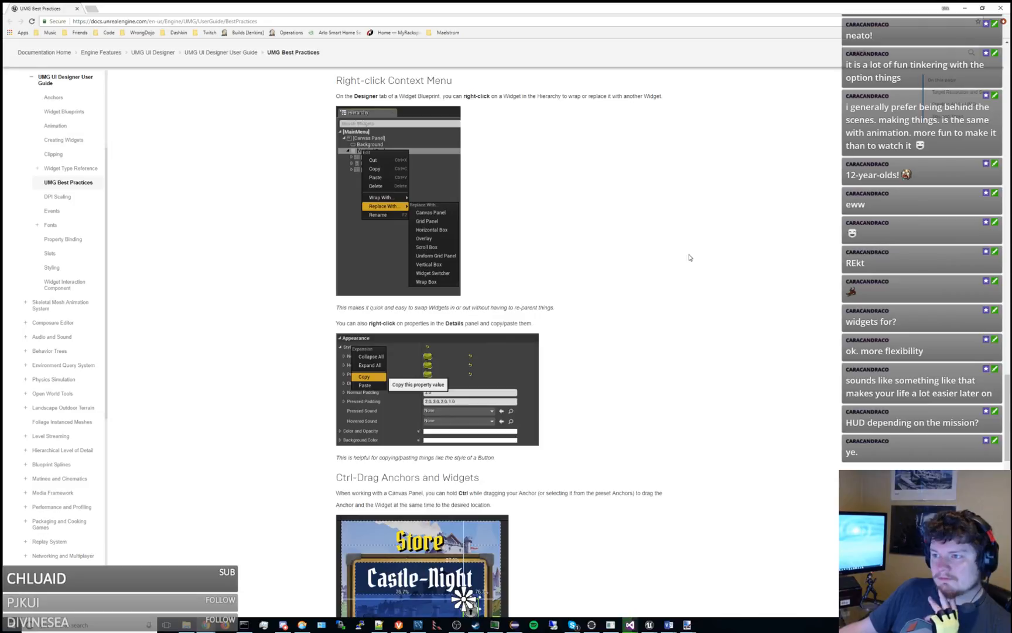
Read the Right-click Context Menu section on the UMG Best Practices page, including how to swap widgets.
scroll(689, 257, "down", 8)
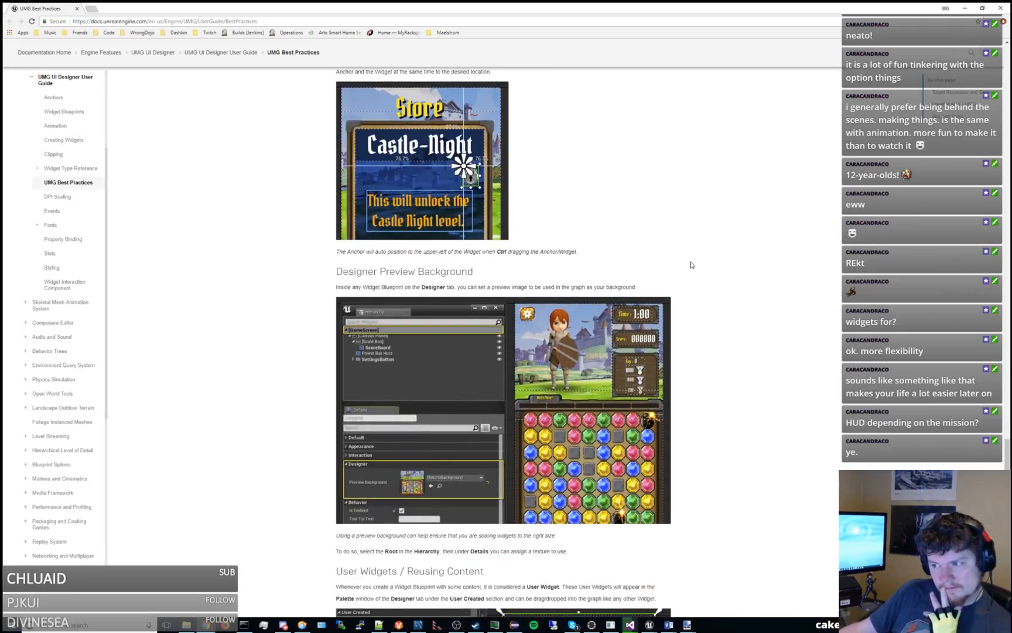
scroll(691, 264, "up", 10)
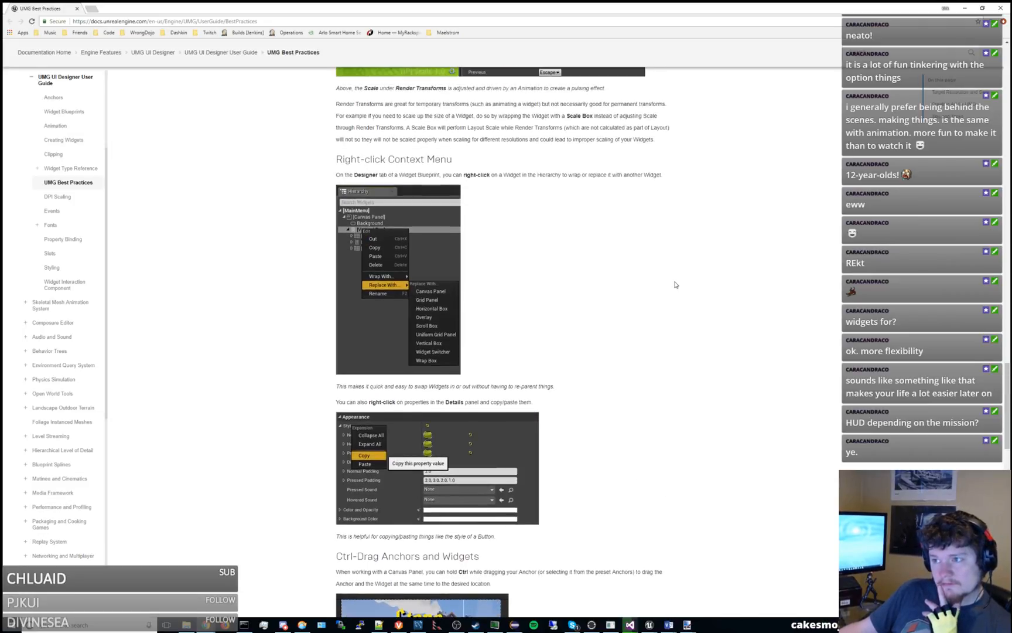
left_click_drag(403, 174, 598, 174)
left_click(556, 218)
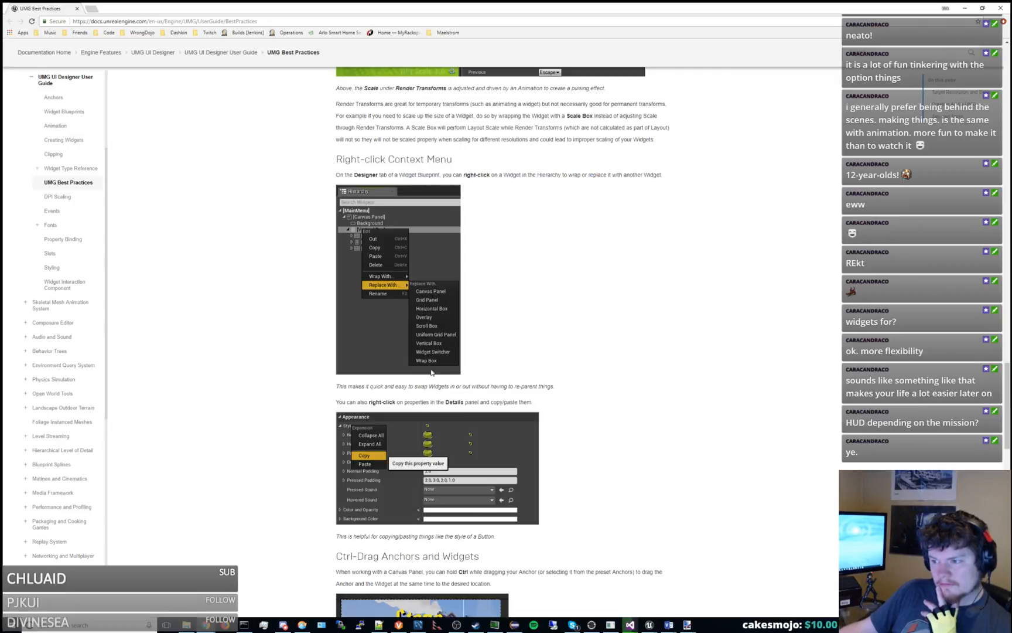
mouse_move(420, 386)
left_mouse_down()
mouse_move(538, 386)
mouse_move(322, 386)
mouse_move(427, 386)
left_mouse_up()
left_click(556, 387)
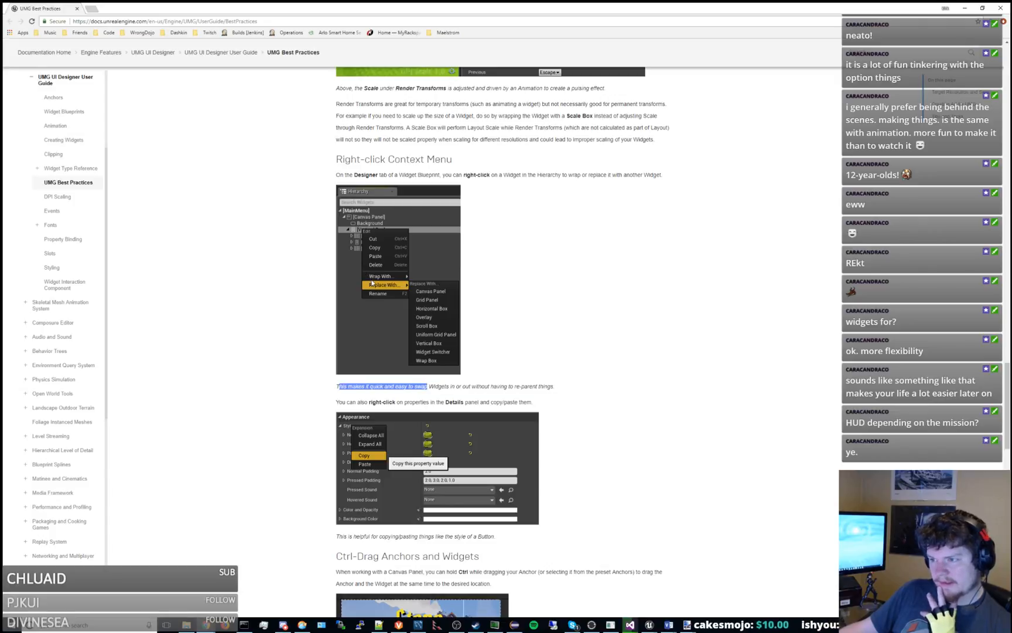
scroll(768, 402, "down", 3)
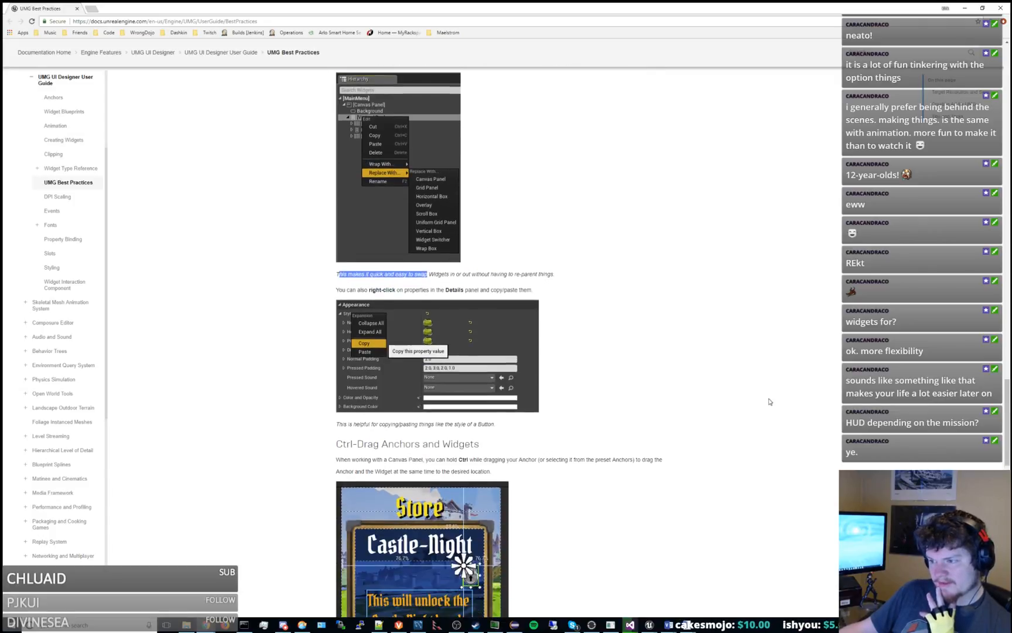
left_click(712, 384)
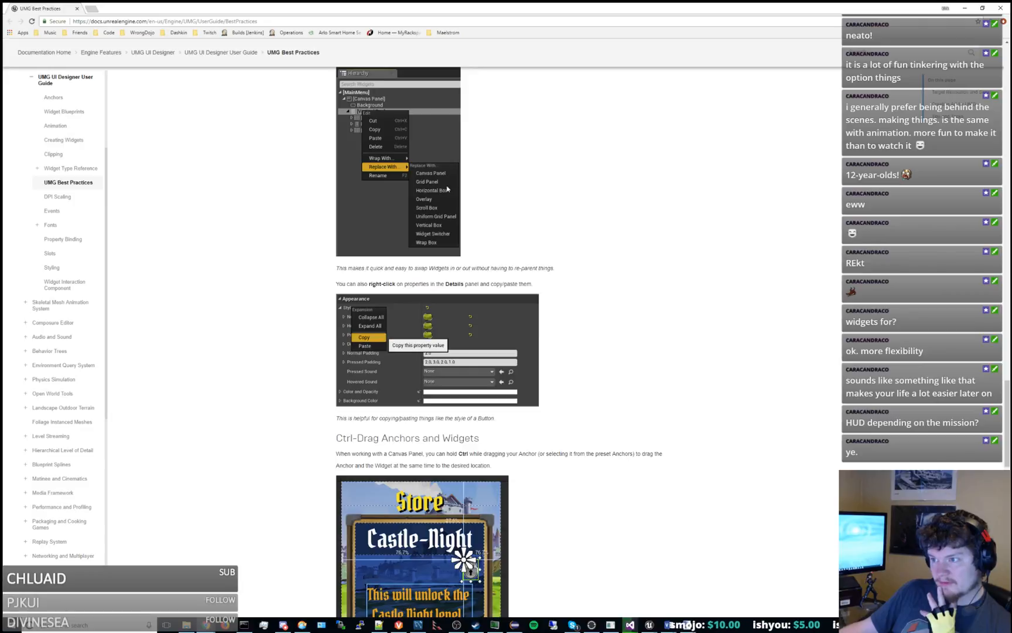
Read the remaining UMG Best Practices sections, from Ctrl-Drag Anchors and Widgets through Optimizations.
scroll(661, 299, "down", 2)
scroll(658, 304, "down", 4)
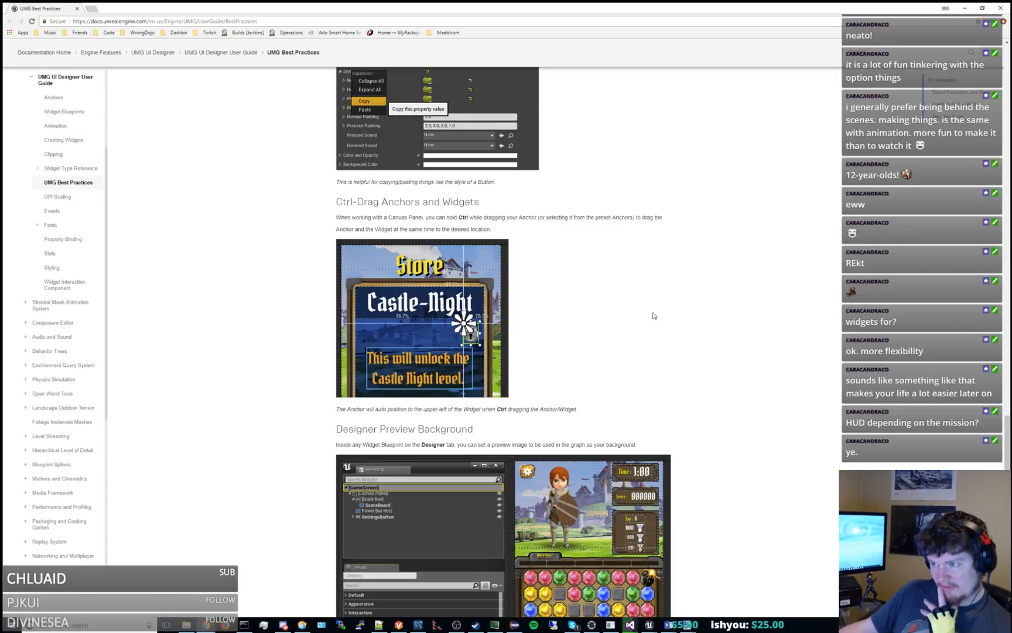
scroll(653, 316, "down", 3)
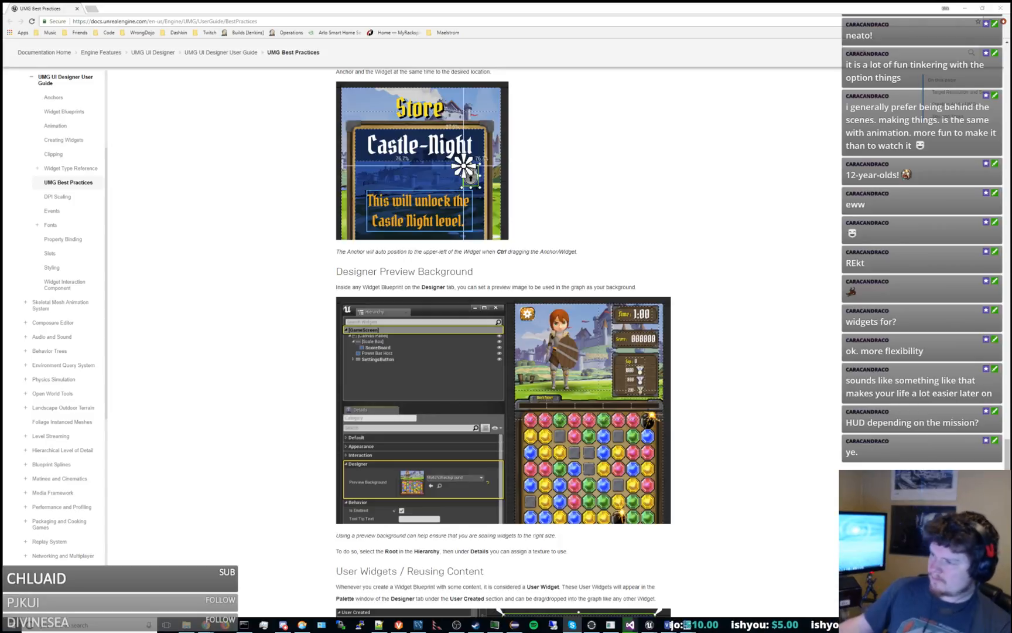
scroll(834, 347, "down", 3)
scroll(835, 347, "down", 2)
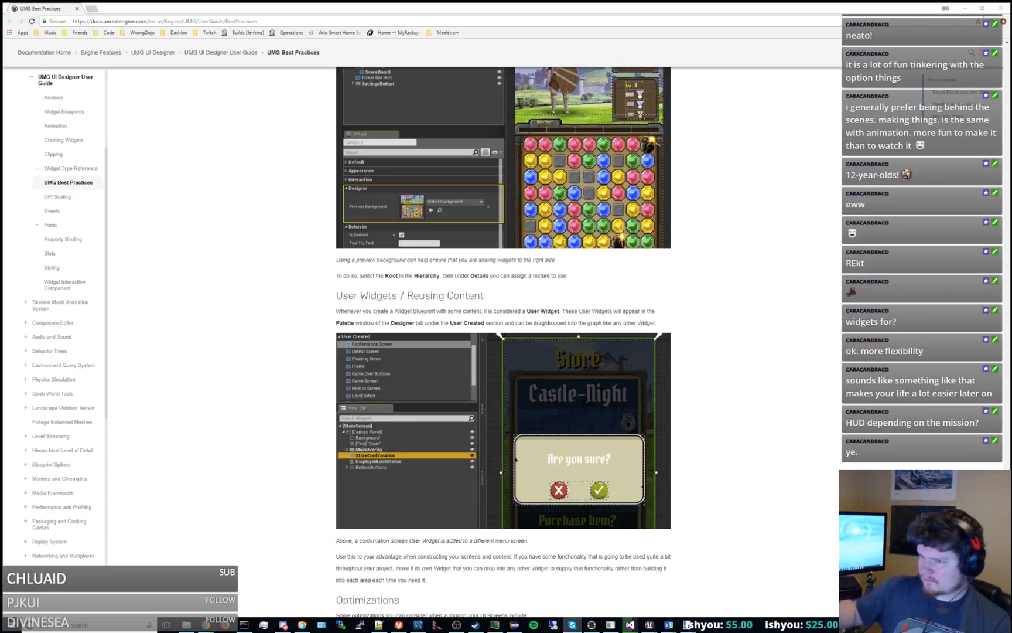
scroll(802, 316, "down", 2)
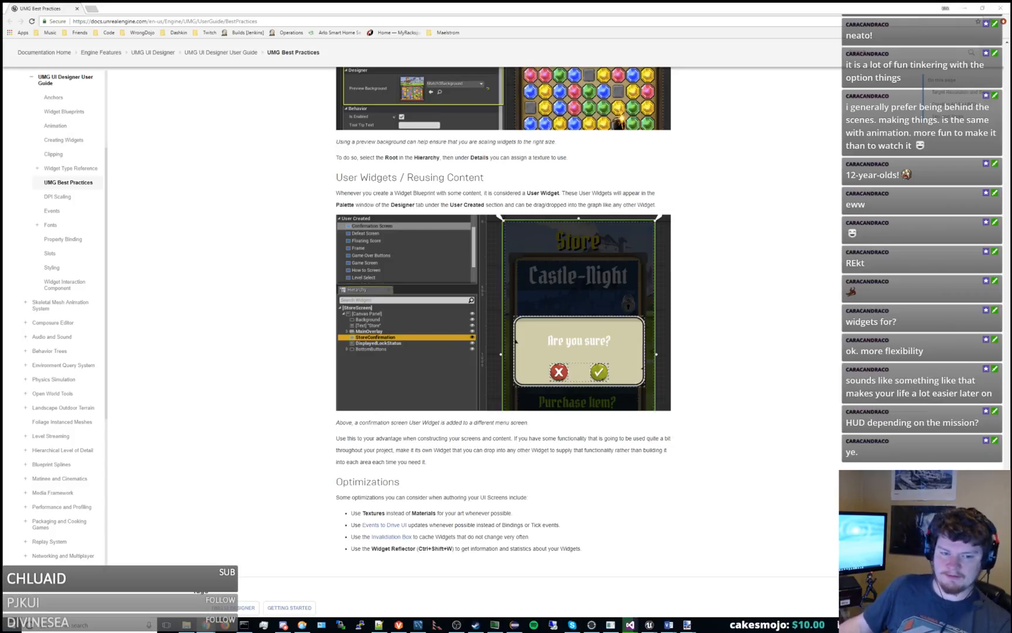
Switch to the Unreal Editor with the UI_missionHUD widget and deselect its canvas panel.
key("alt+Tab")
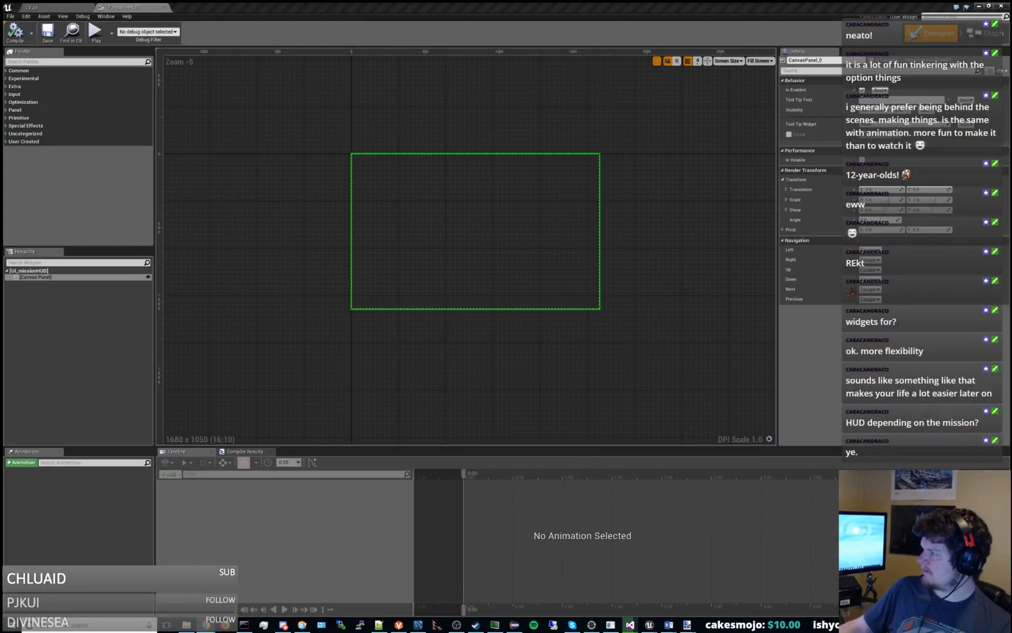
left_click(569, 357)
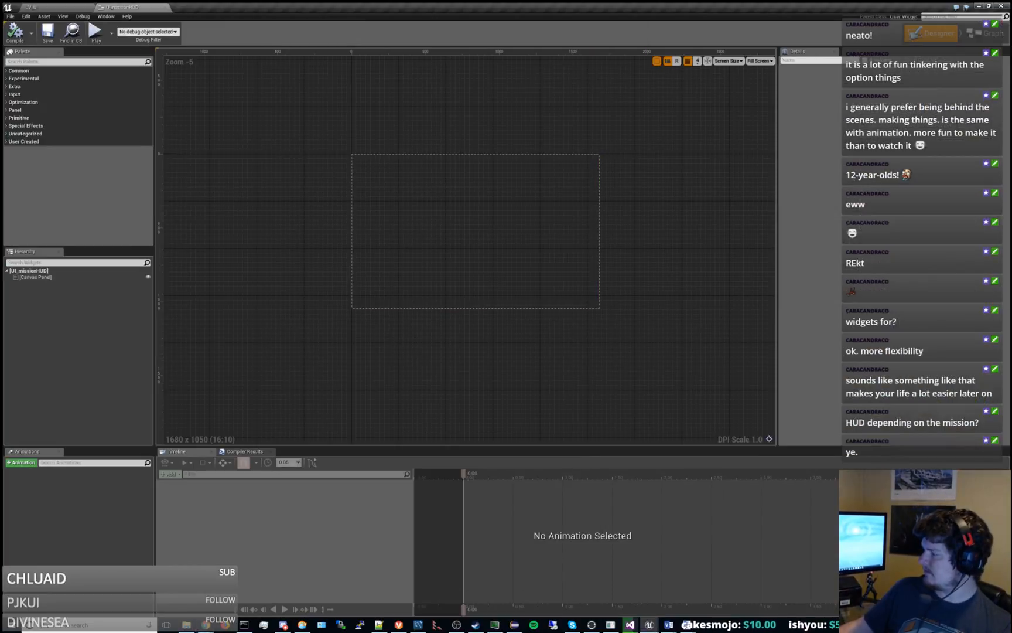
key("super+d")
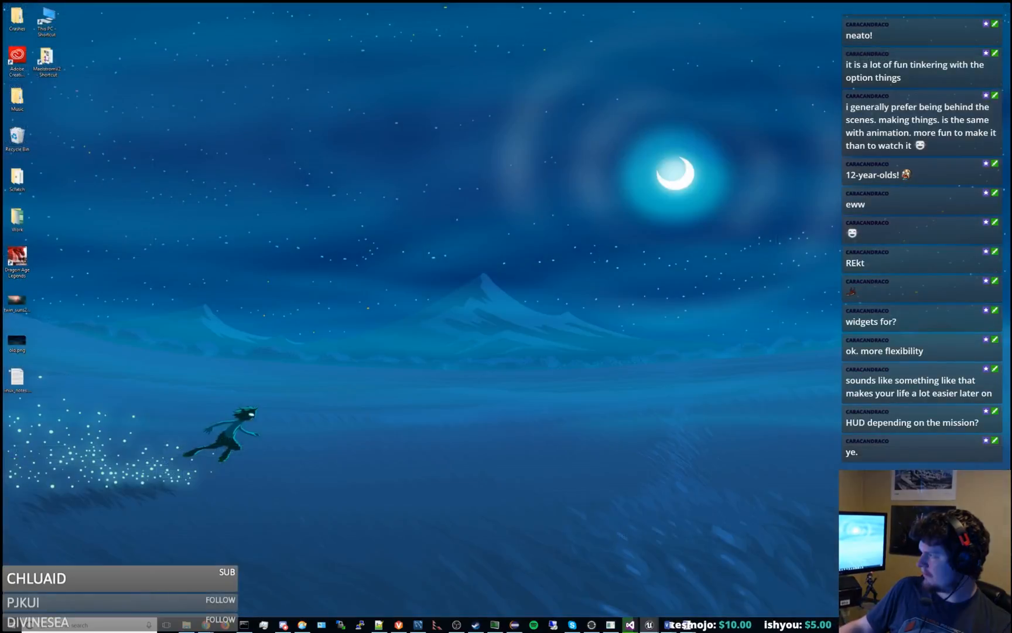
key("super+d")
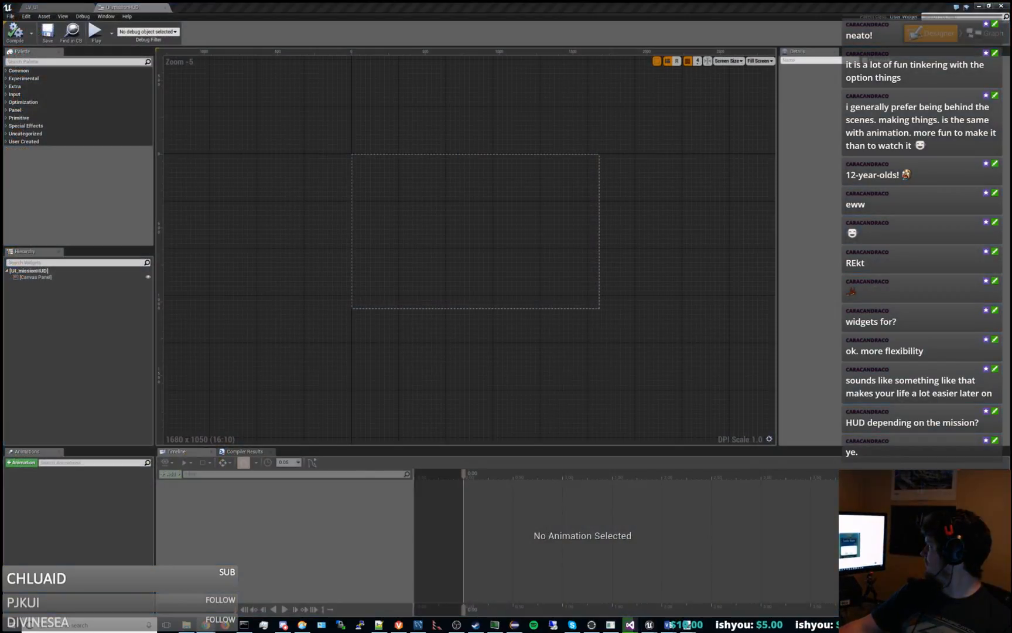
Create a Widget Blueprint named UI_genericClock in the TestContent/UI folder and open it for editing.
left_click(77, 5)
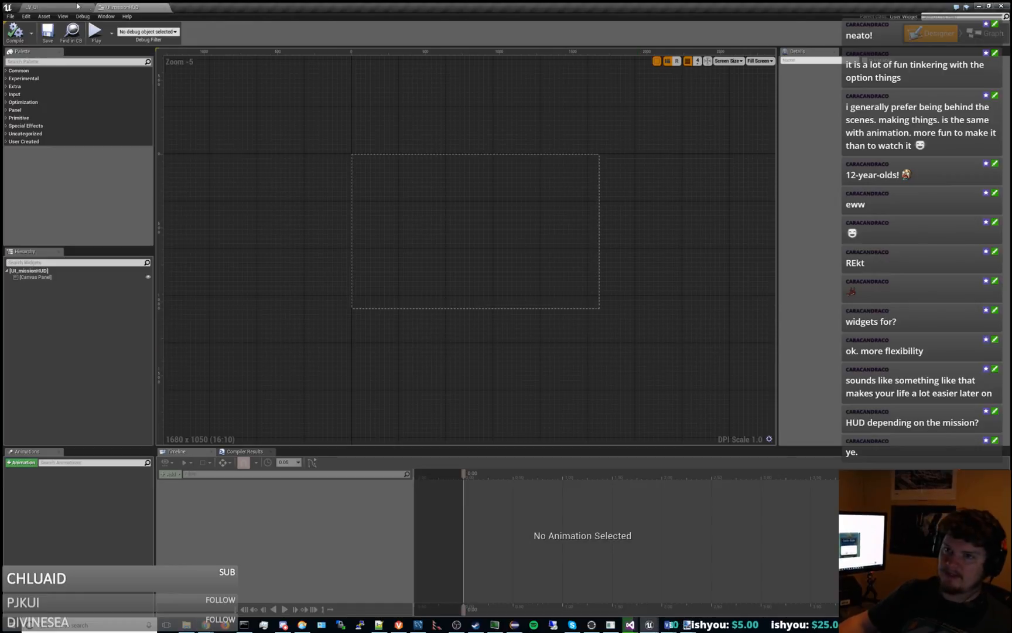
left_click(78, 6)
right_click(212, 402)
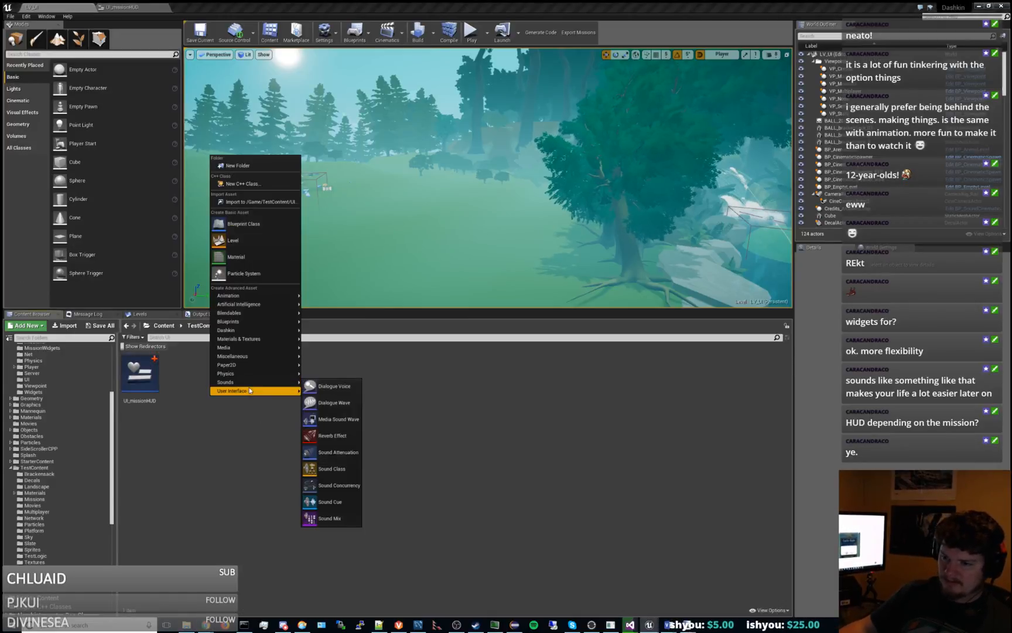
mouse_move(277, 392)
left_click(328, 439)
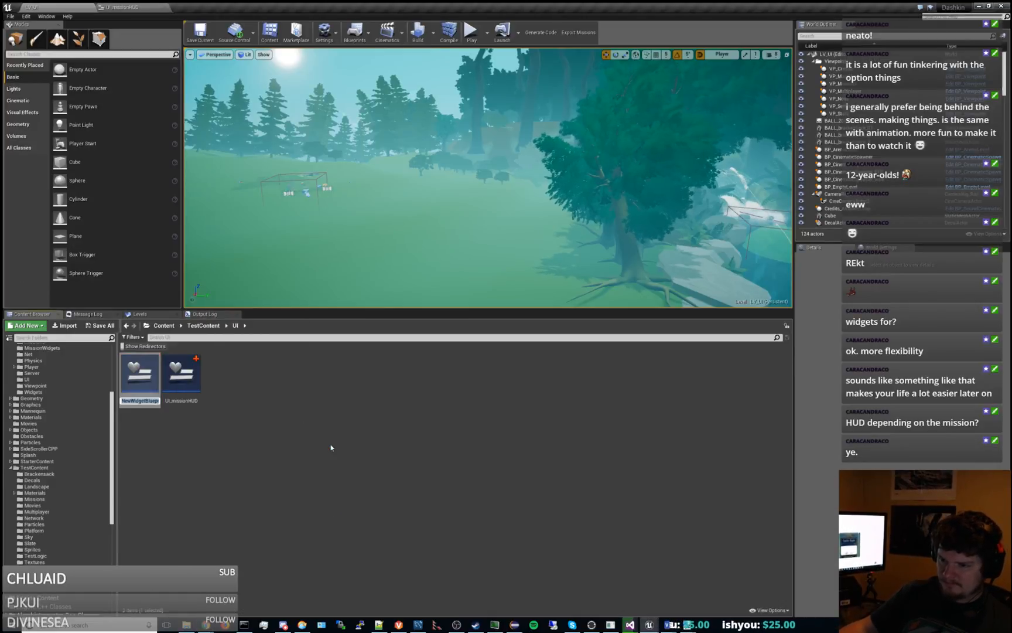
type("UI_")
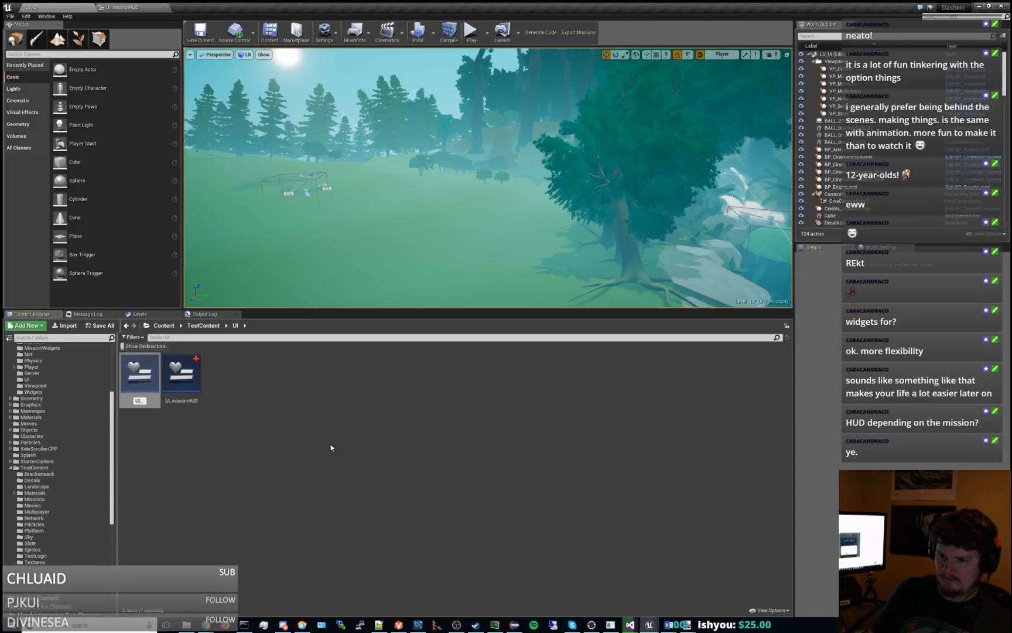
type("generic")
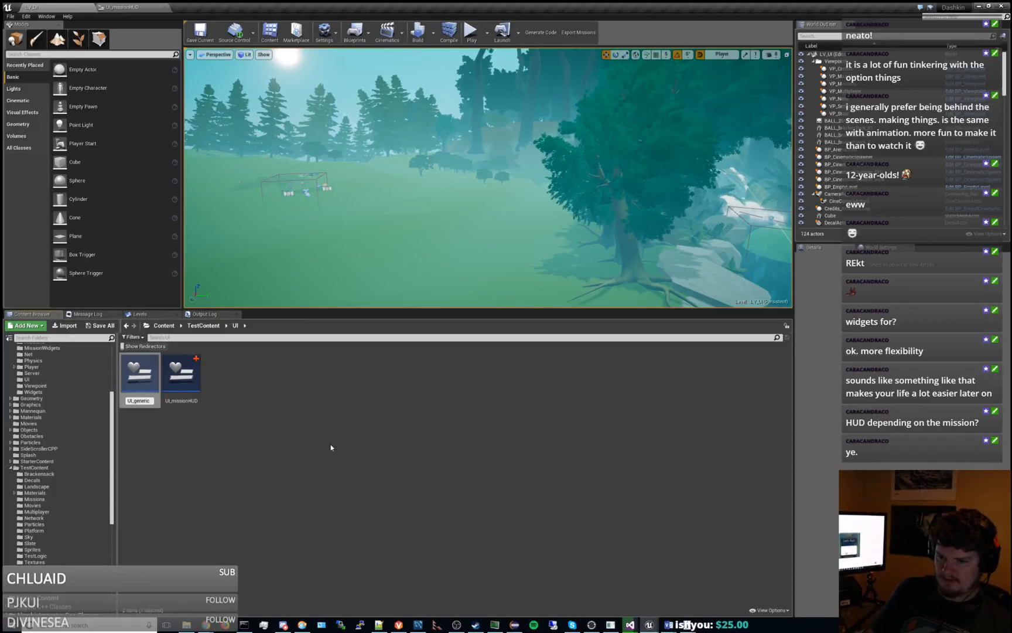
type("Clock")
key("Return")
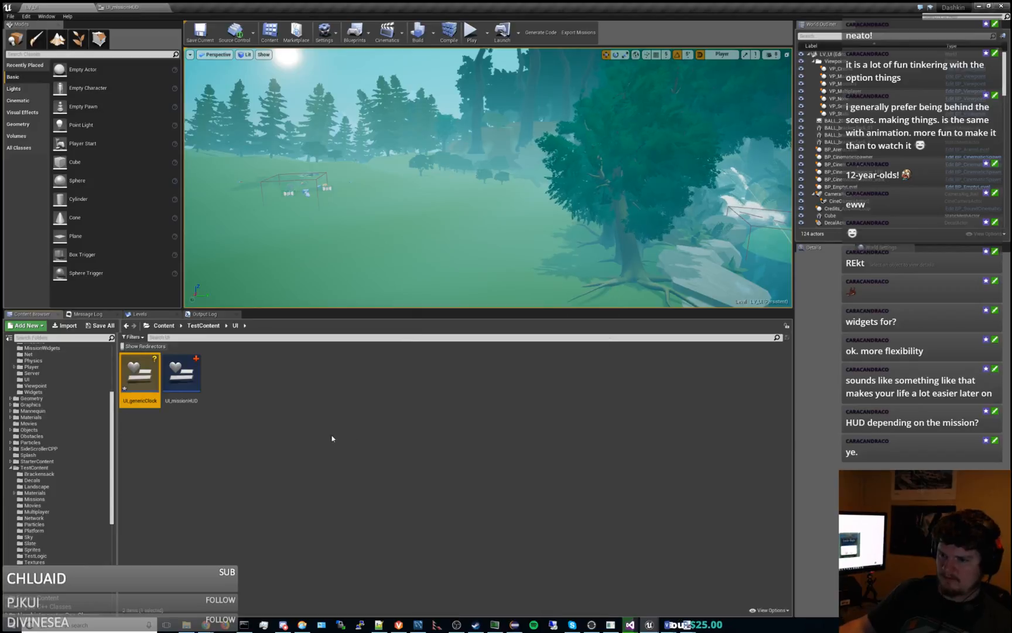
double_click(140, 375)
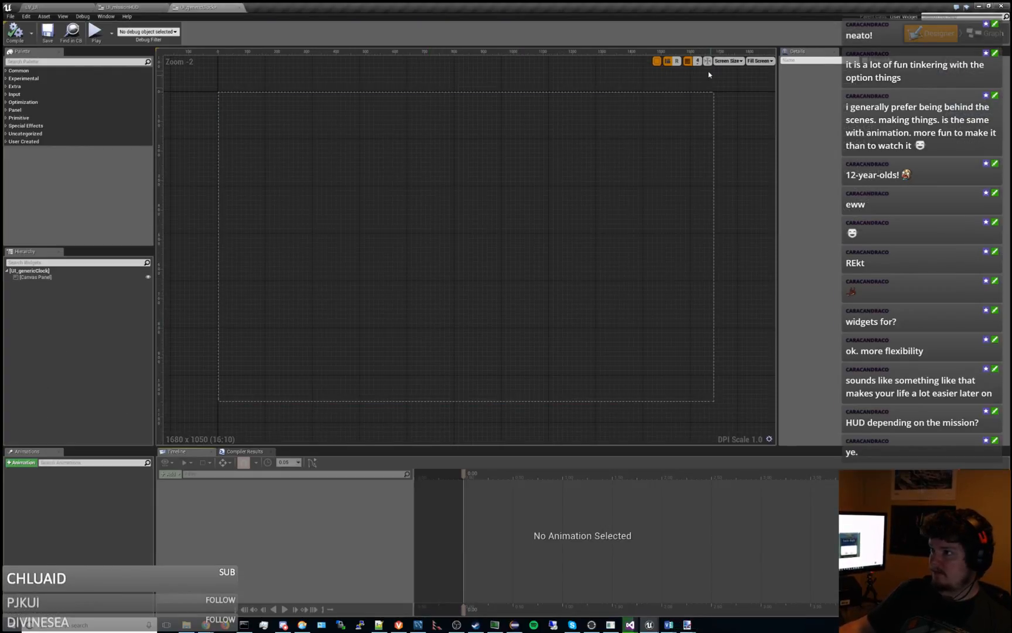
Try the 21.5-24 inch monitor preview size for the UI_genericClock canvas and restore the 22 inch monitor size.
left_click(728, 60)
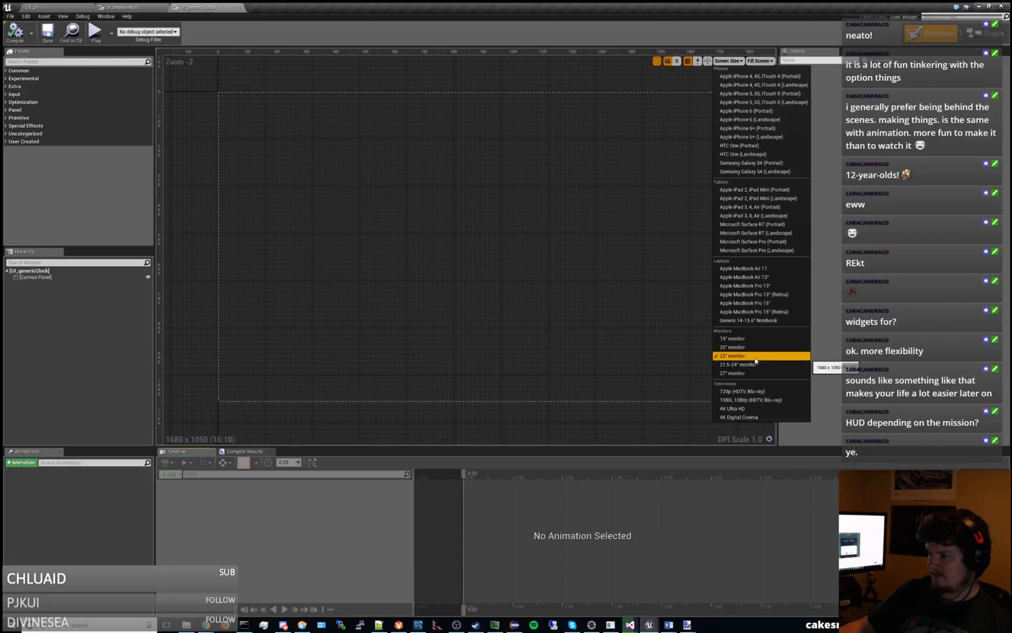
left_click(613, 308)
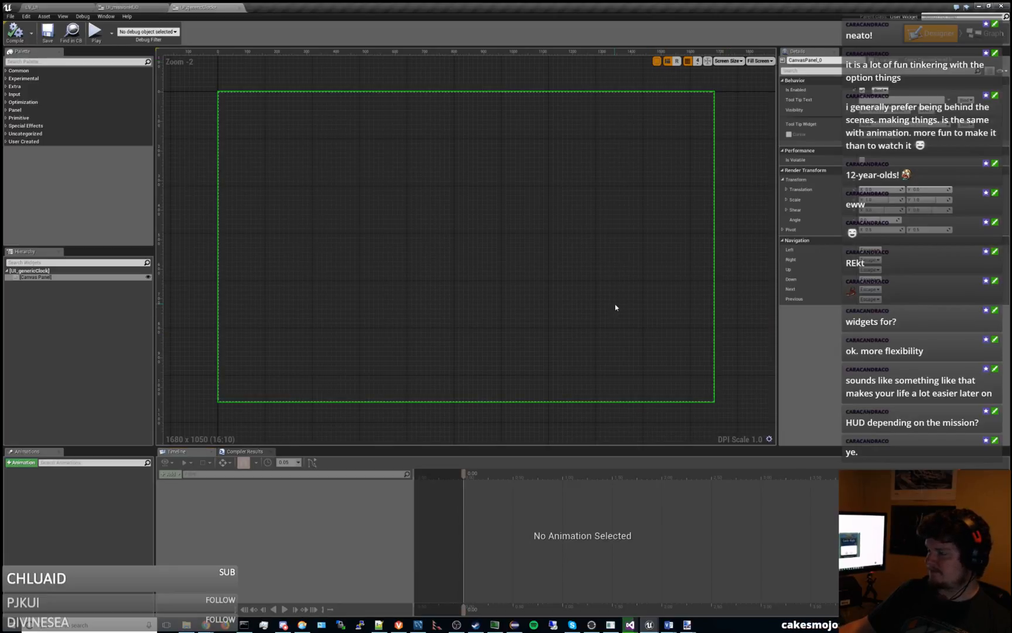
left_click(728, 61)
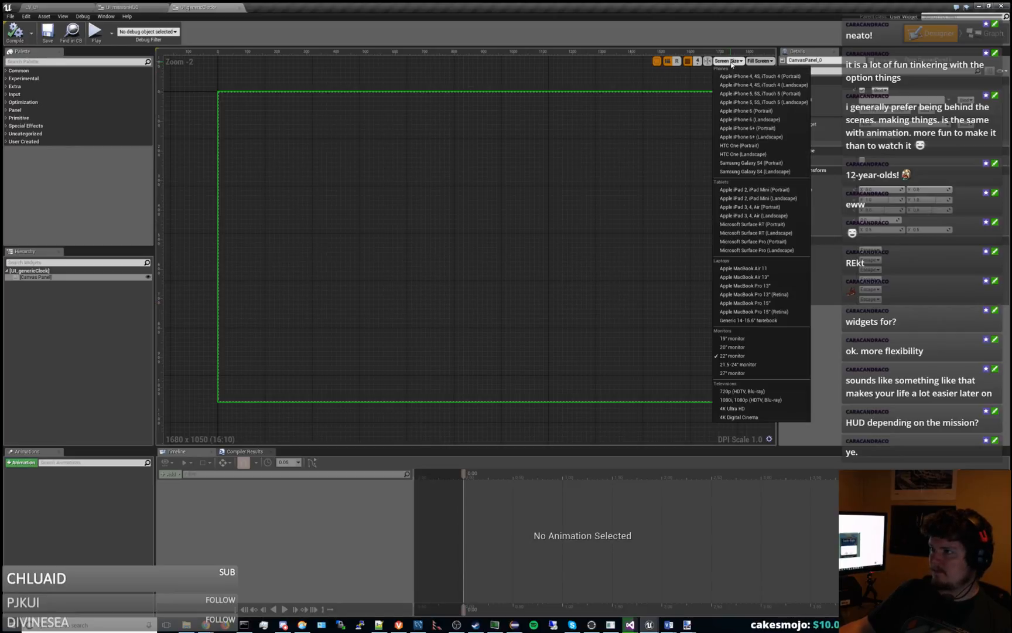
left_click(752, 365)
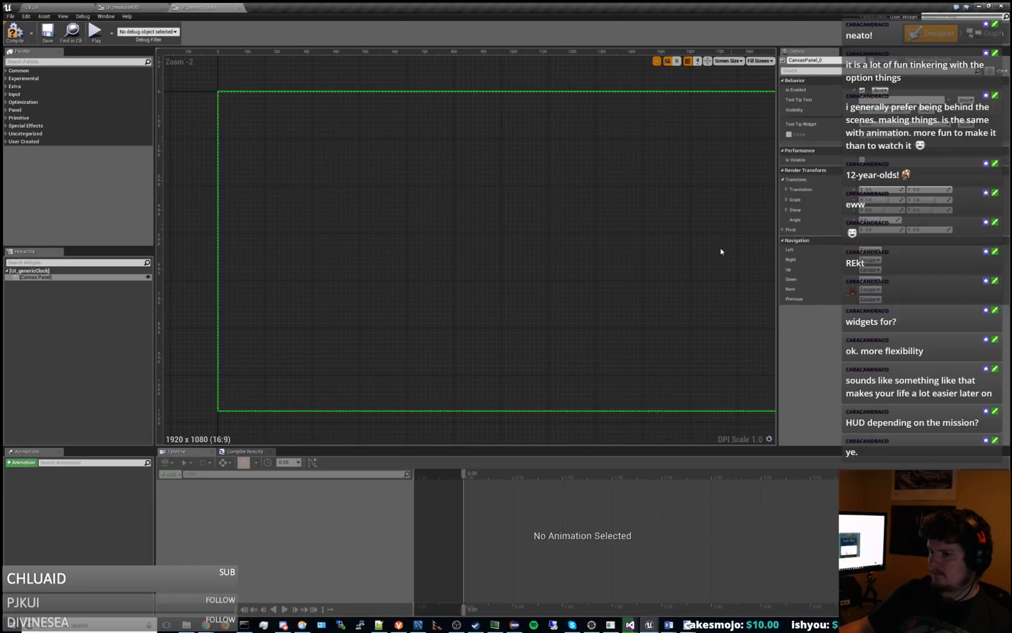
scroll(720, 251, "down", 4)
left_click(729, 61)
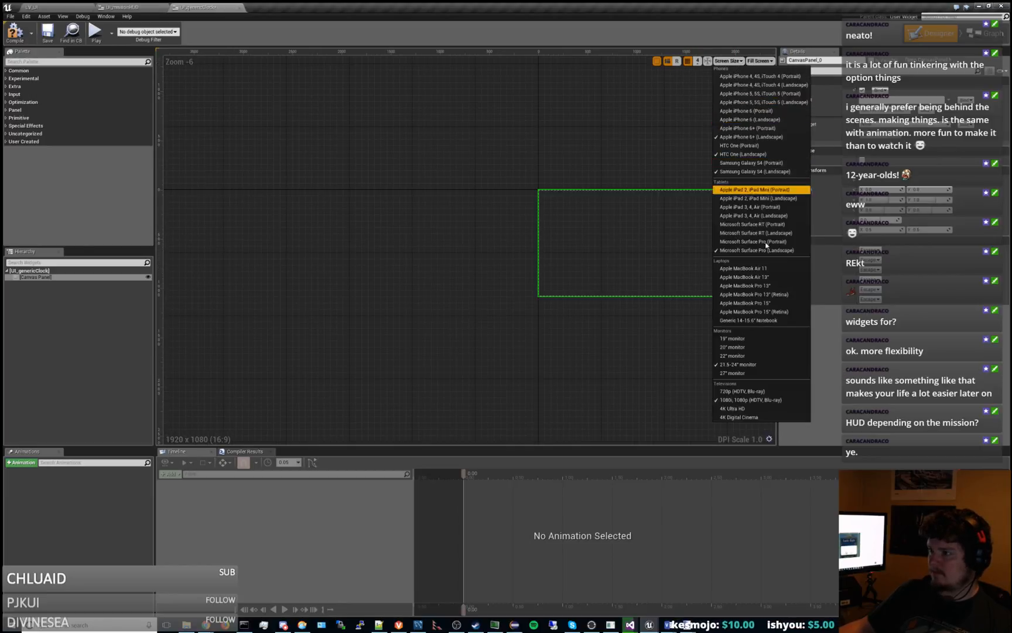
left_click(773, 356)
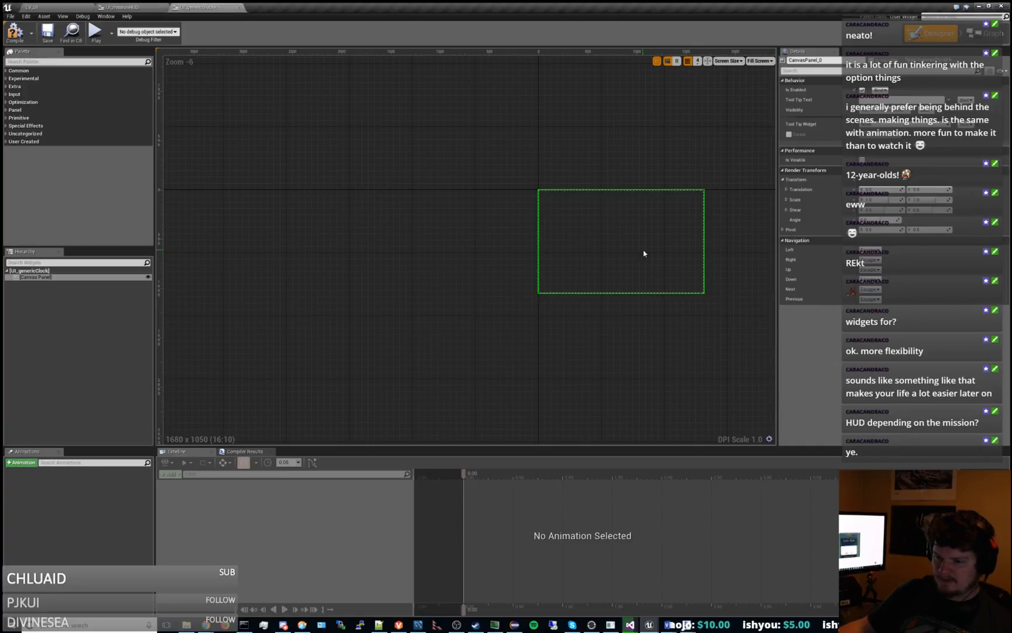
right_click_drag(554, 249, 508, 240)
scroll(550, 248, "up", 2)
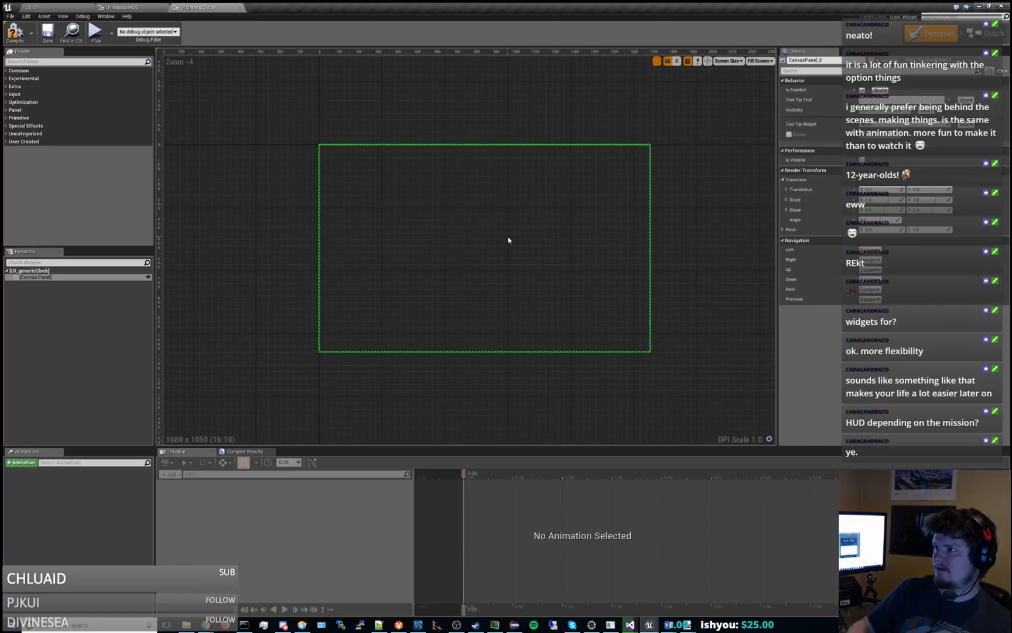
Try the 20 inch and 27 inch monitor preview sizes for the canvas and return to the 22 inch size.
left_click(726, 62)
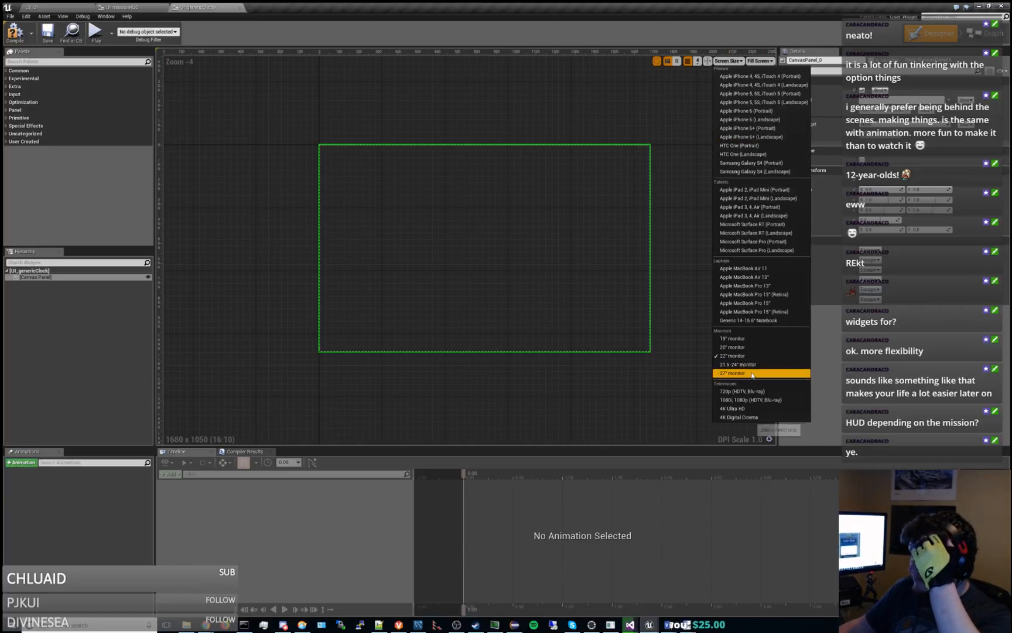
left_click(746, 347)
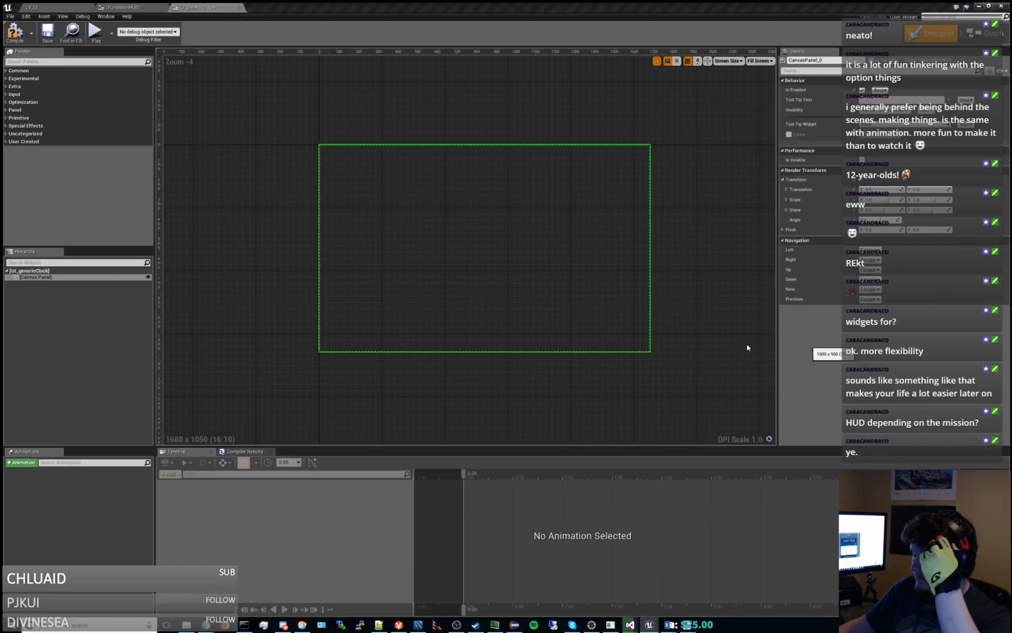
left_click(726, 62)
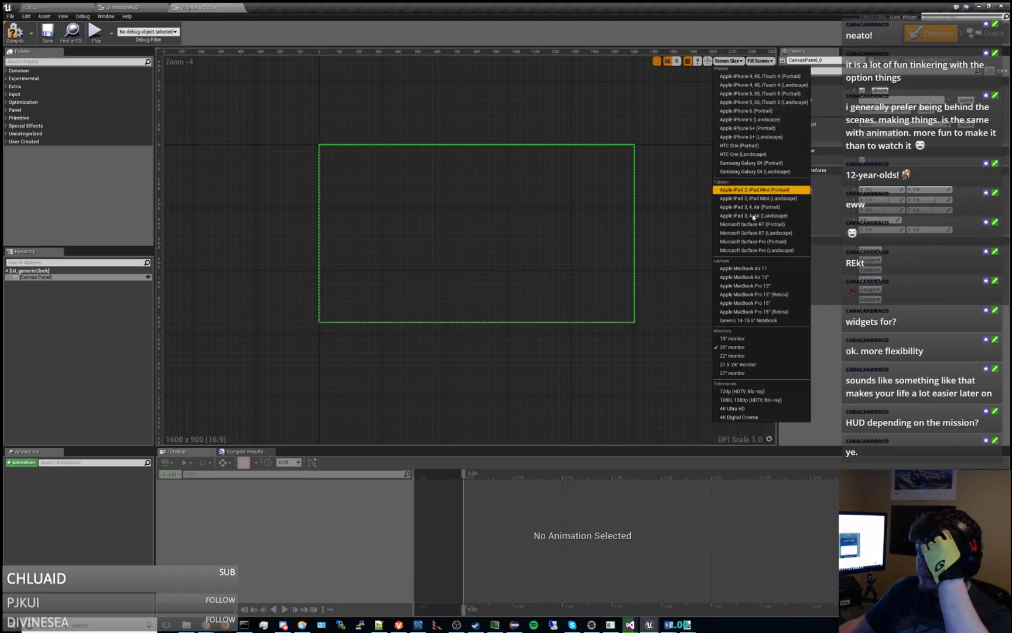
left_click(754, 373)
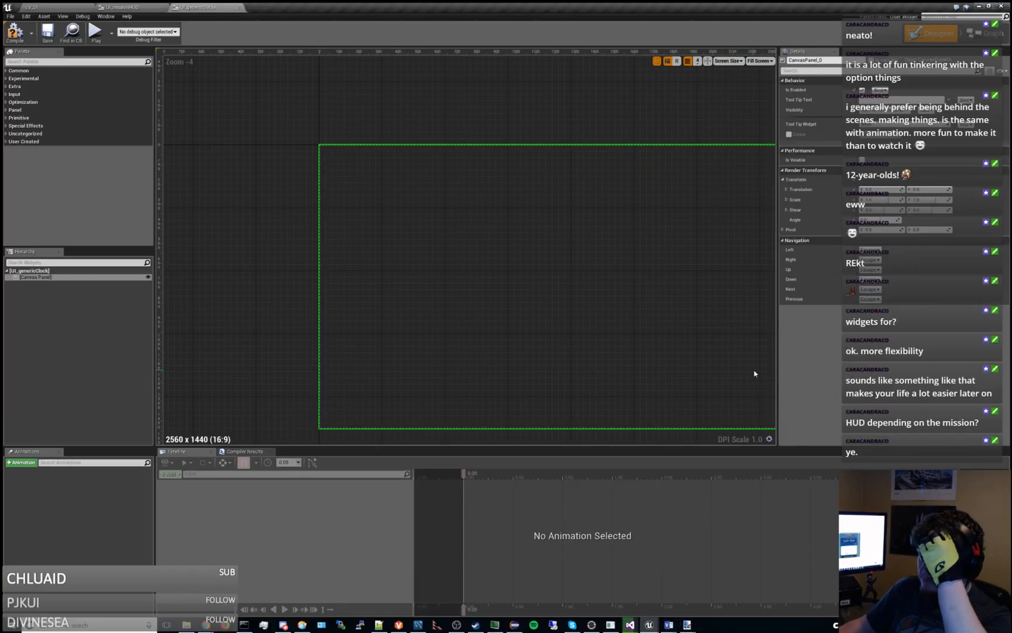
scroll(530, 242, "down", 1)
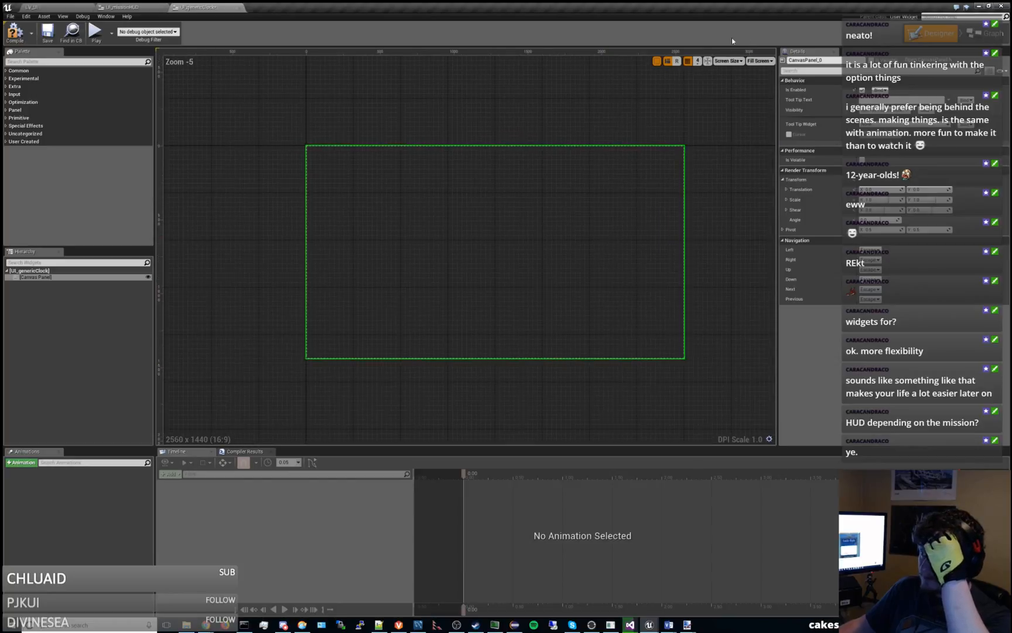
left_click(728, 60)
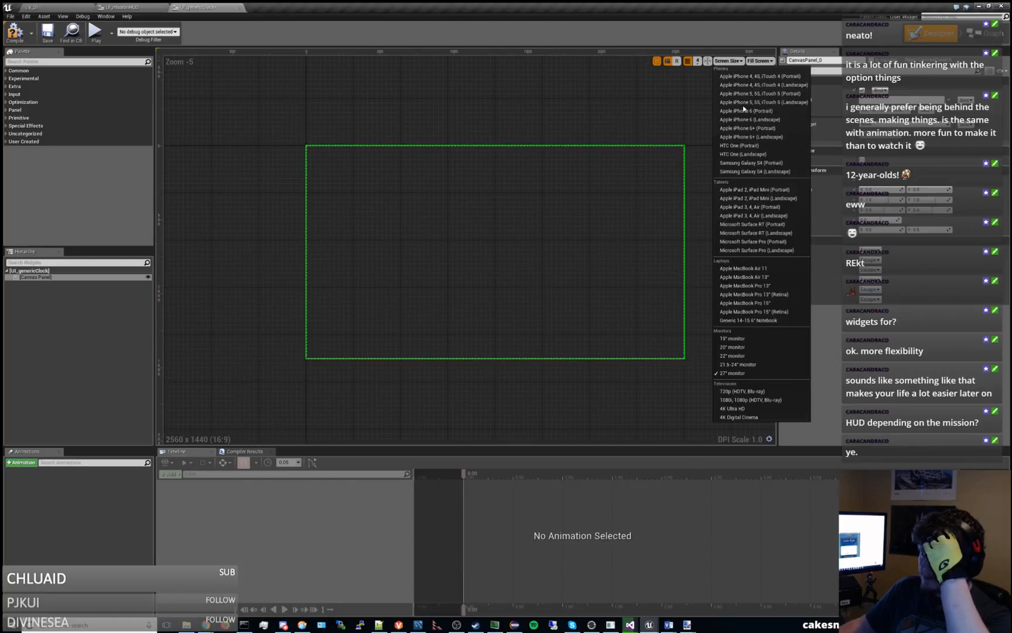
left_click(761, 357)
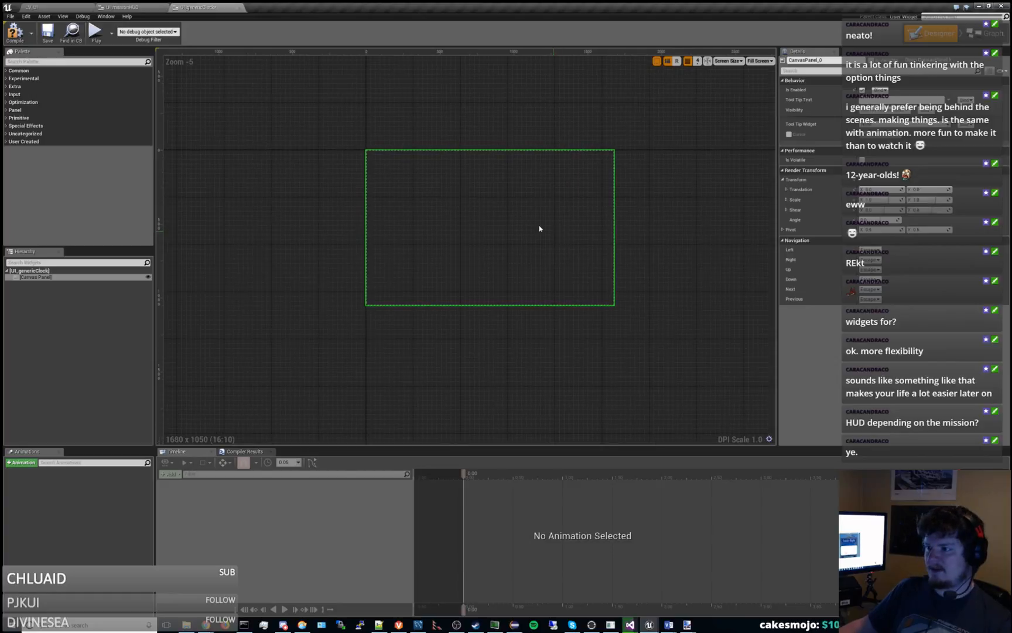
Switch to File Explorer and browse from the Tech documentation folder to the Dashkin project's UI folder.
scroll(540, 228, "up", 2)
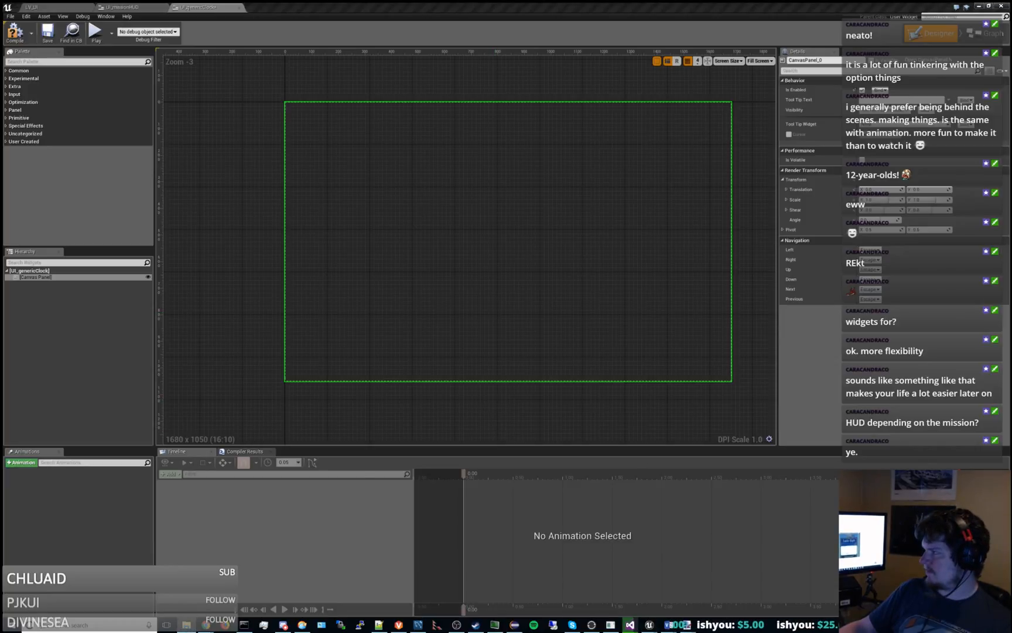
left_click_drag(506, 124, 371, 101)
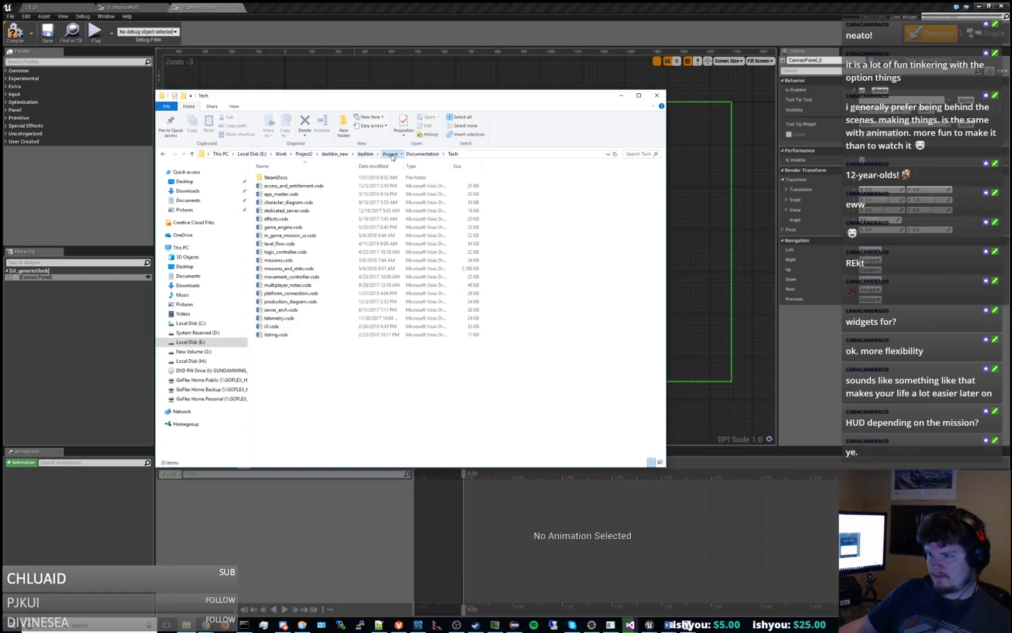
left_click(389, 153)
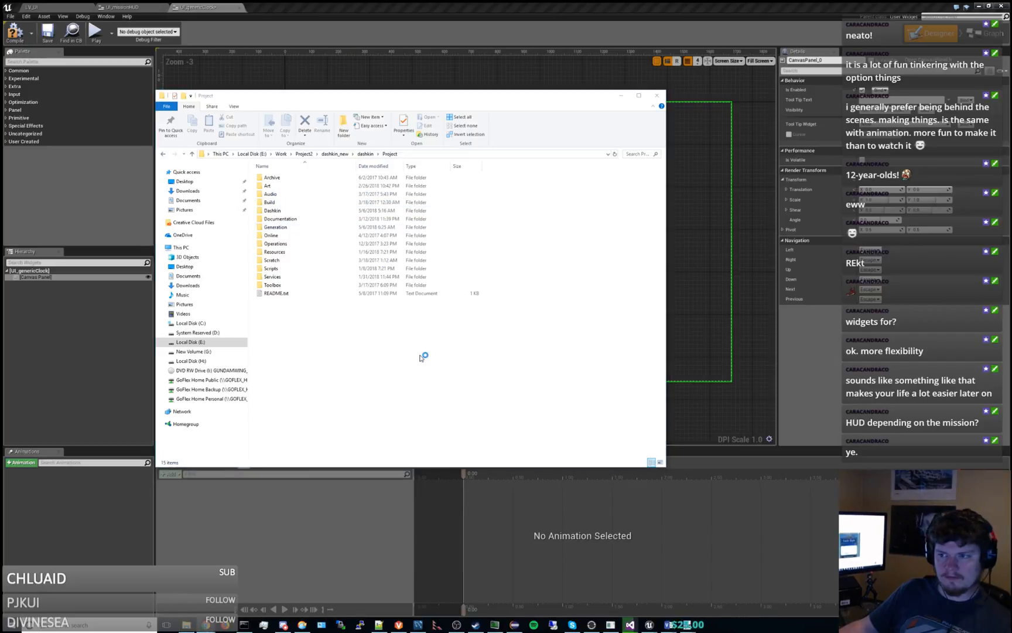
left_click(423, 357)
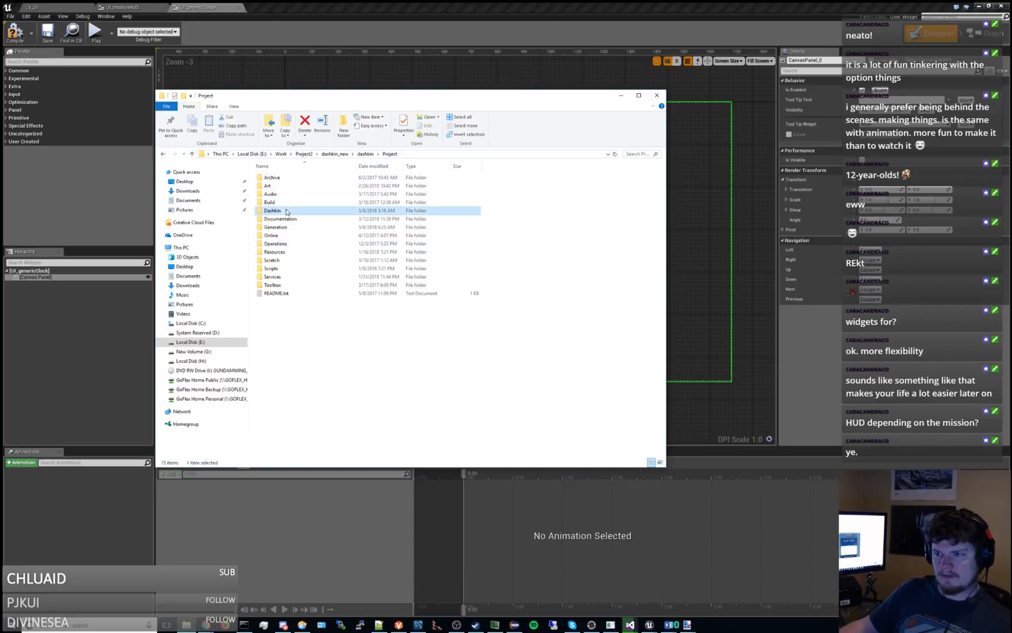
double_click(272, 210)
double_click(272, 185)
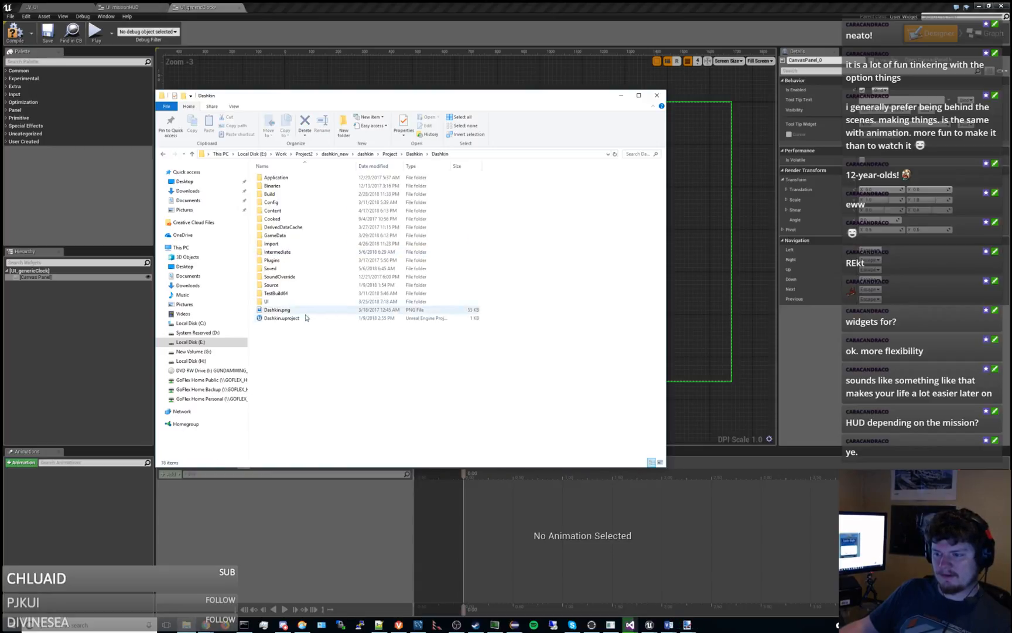
double_click(288, 304)
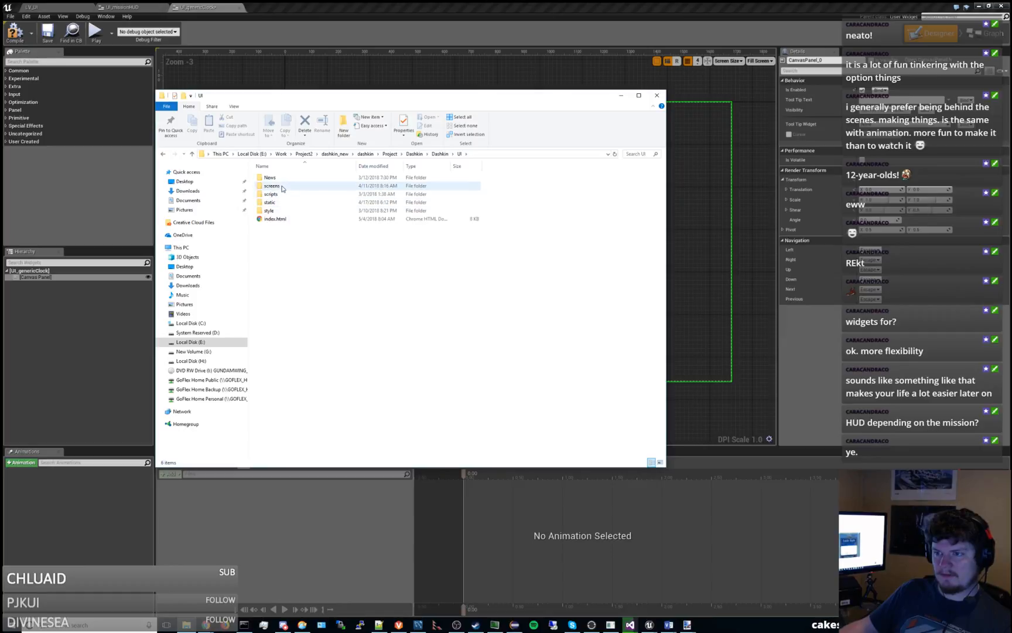
Look for the clock background art in static/screen_assets/game and select UI_HUD_score_vines.png.
double_click(277, 187)
left_click(459, 153)
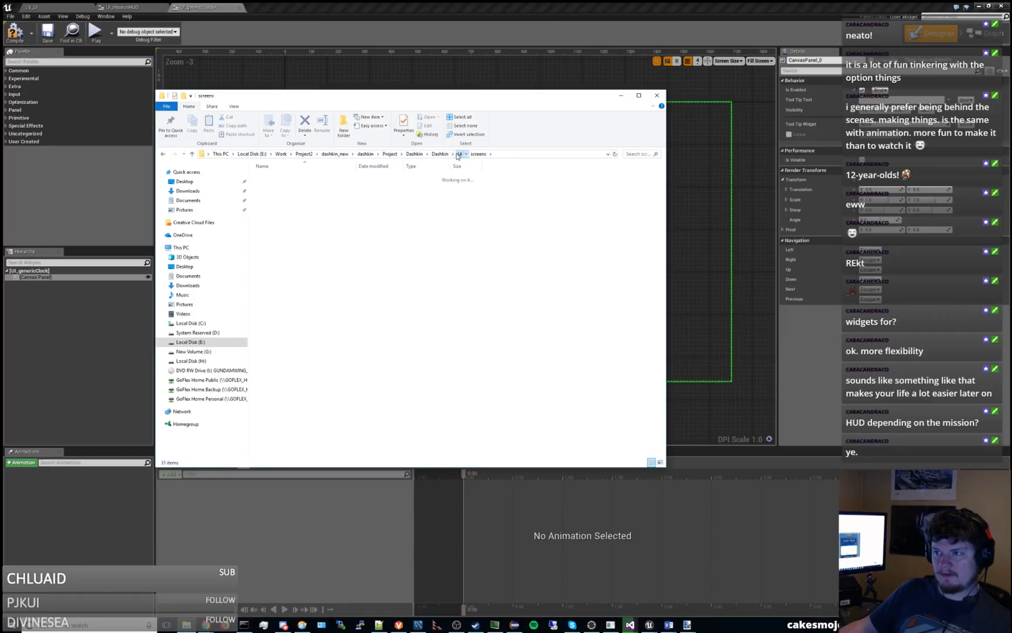
left_click(279, 203)
double_click(279, 203)
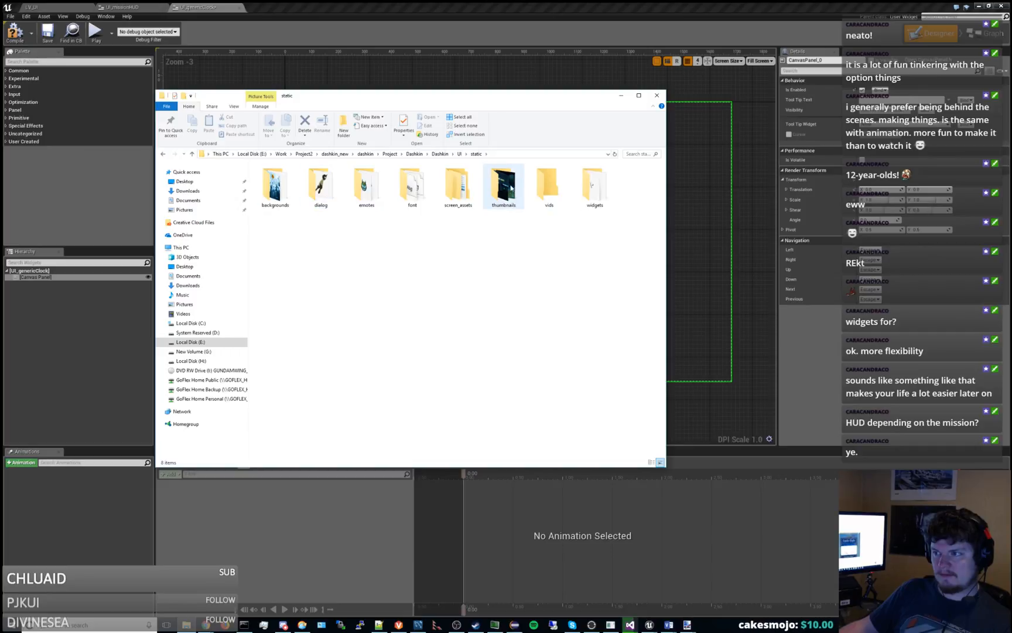
double_click(469, 193)
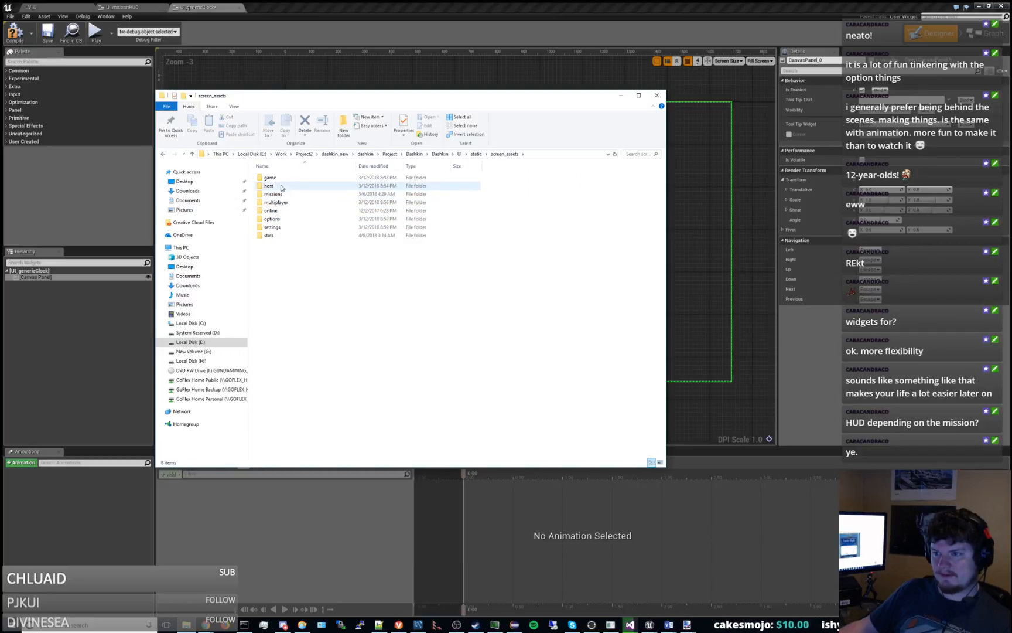
double_click(284, 176)
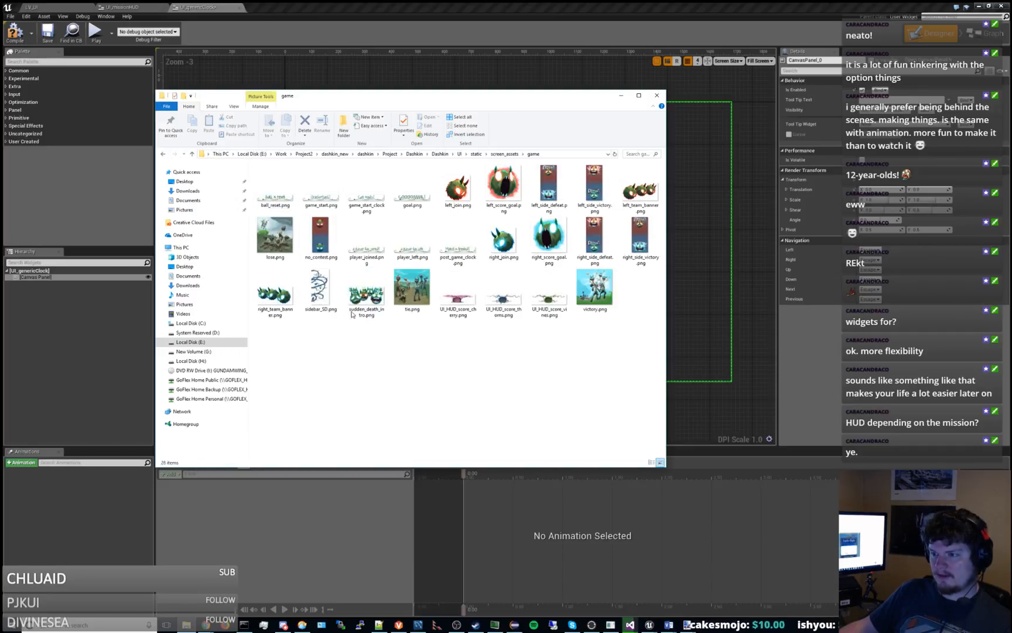
left_click(548, 293)
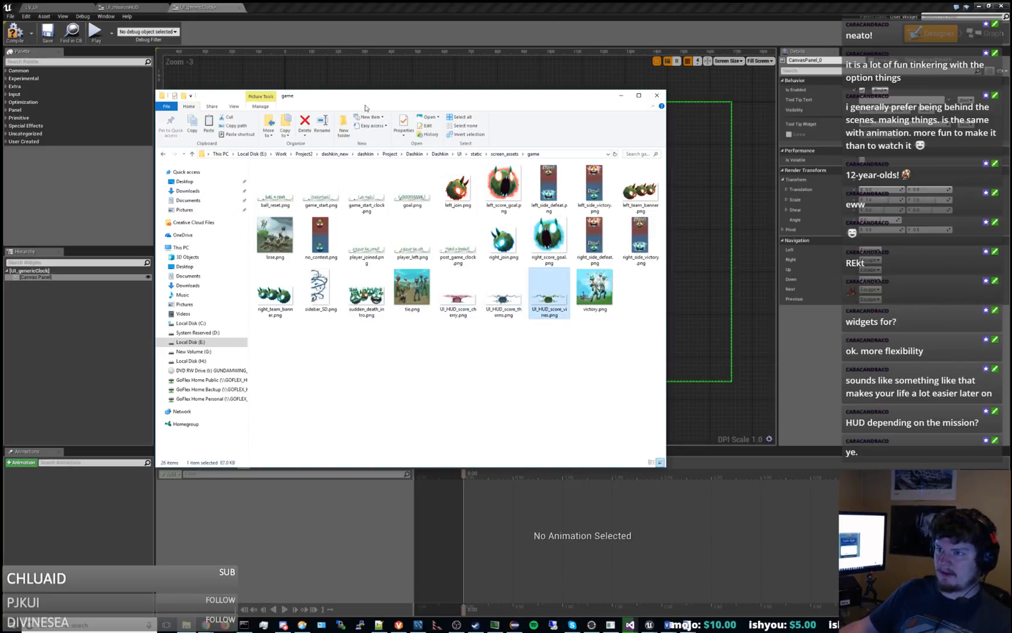
Close the File Explorer windows and switch to the level editor showing the TestContent/UI folder.
left_click_drag(365, 107, 651, 60)
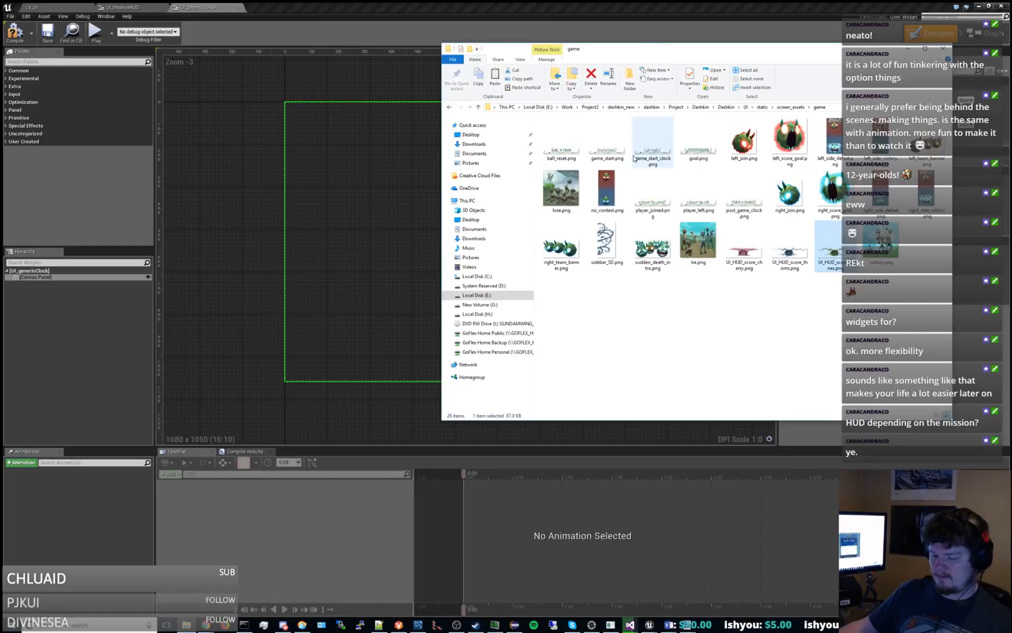
key("super+e")
left_click(953, 59)
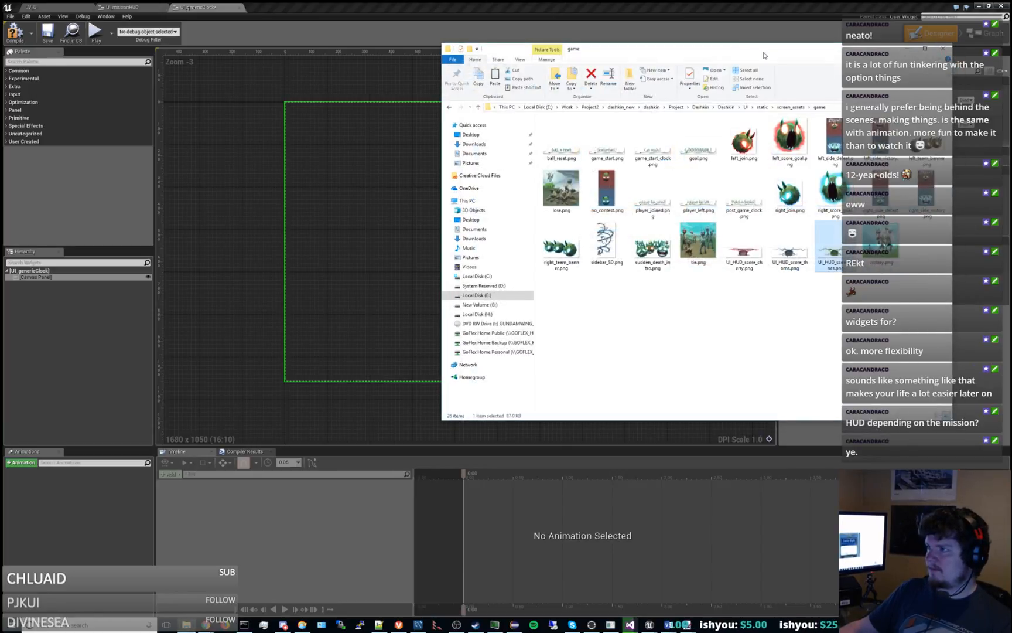
left_click(942, 48)
left_click(283, 6)
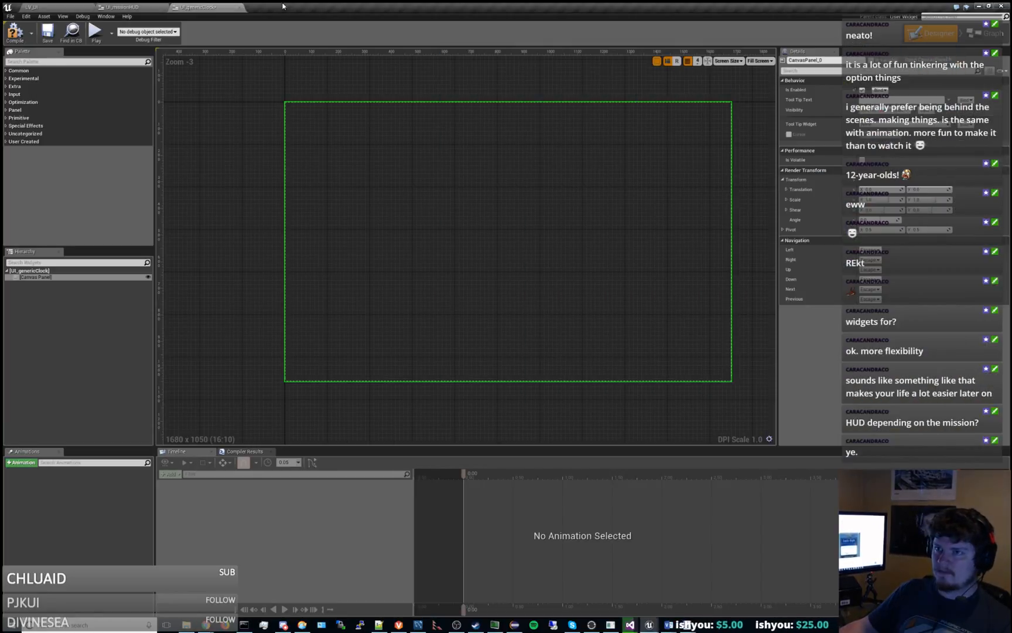
left_click(52, 6)
right_click(232, 475)
mouse_move(275, 467)
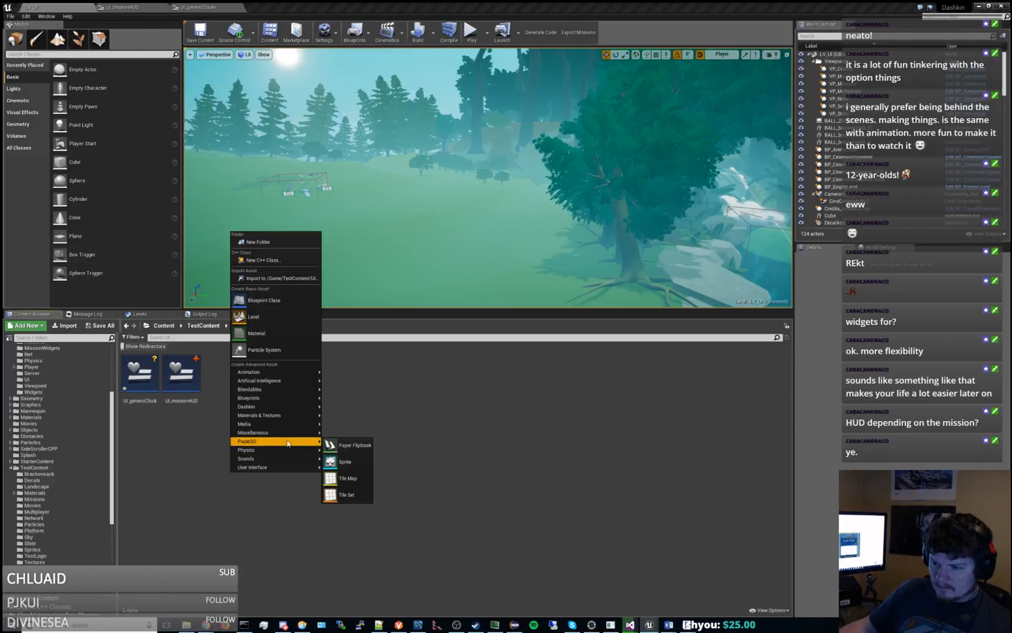
mouse_move(286, 420)
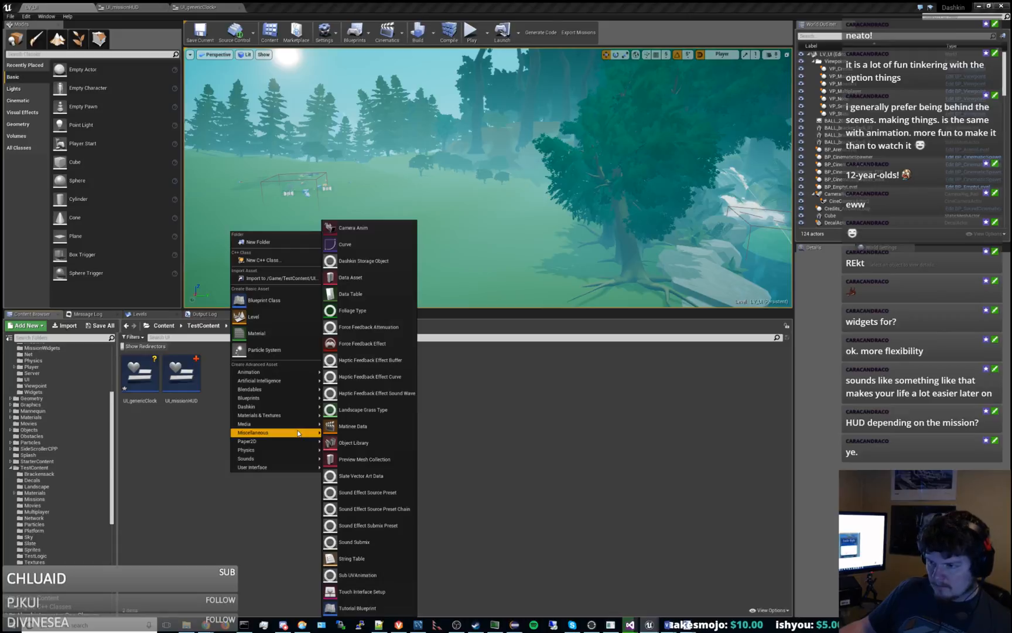
left_click(153, 416)
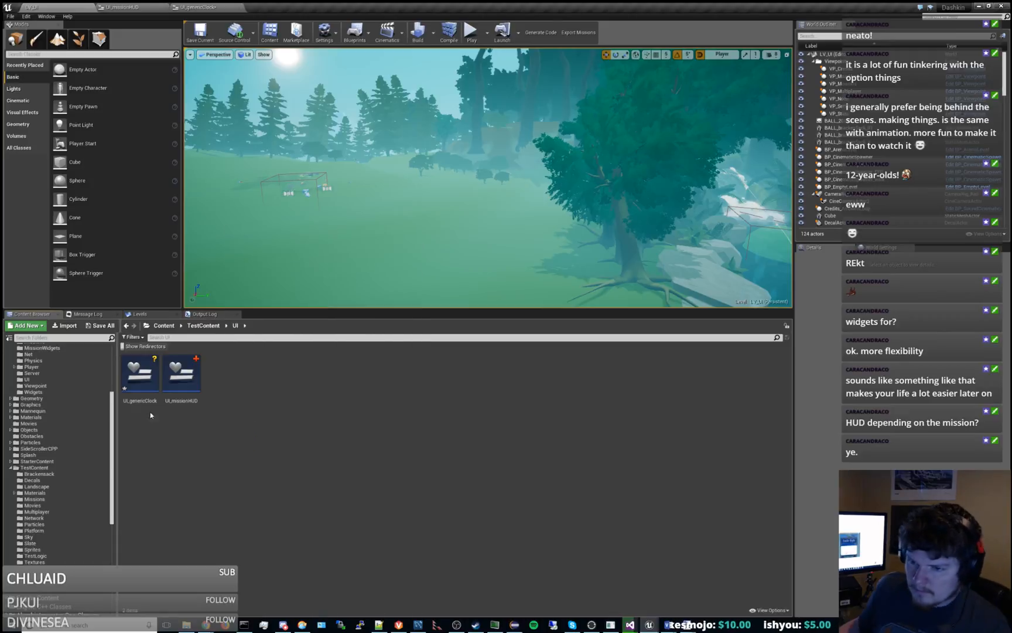
Import UI_HUD_score_vines.png from the project's UI/static/screen_assets/game folder into TestContent/UI.
left_click(69, 326)
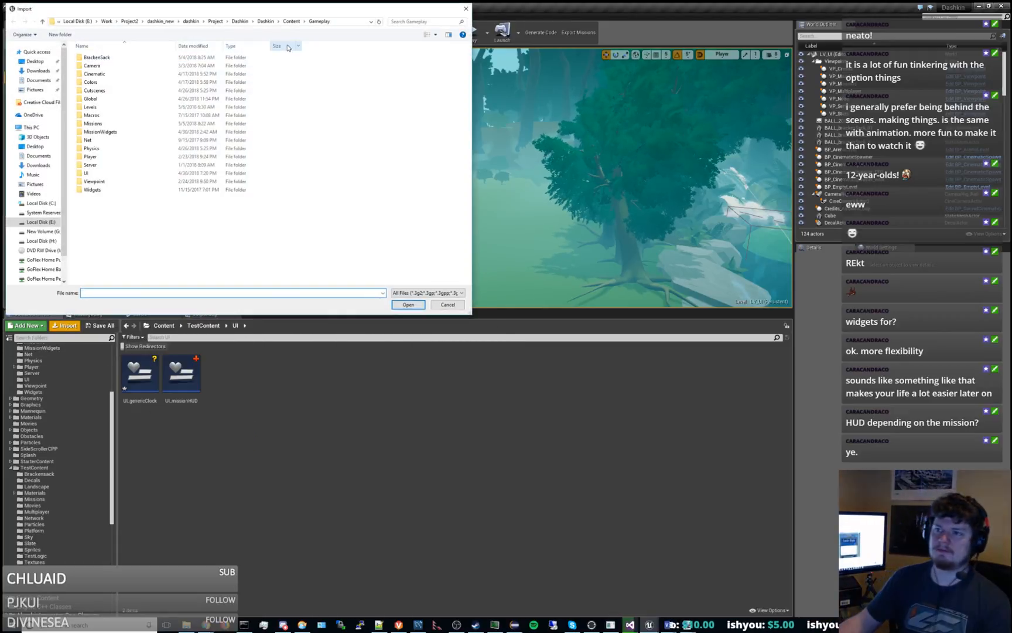
left_click(264, 23)
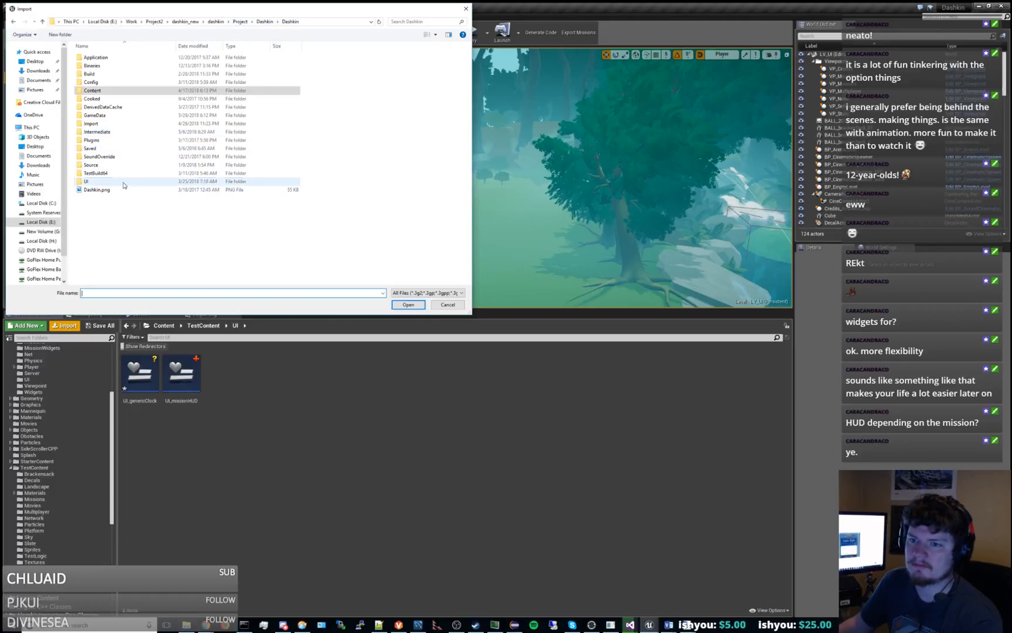
double_click(87, 182)
double_click(117, 82)
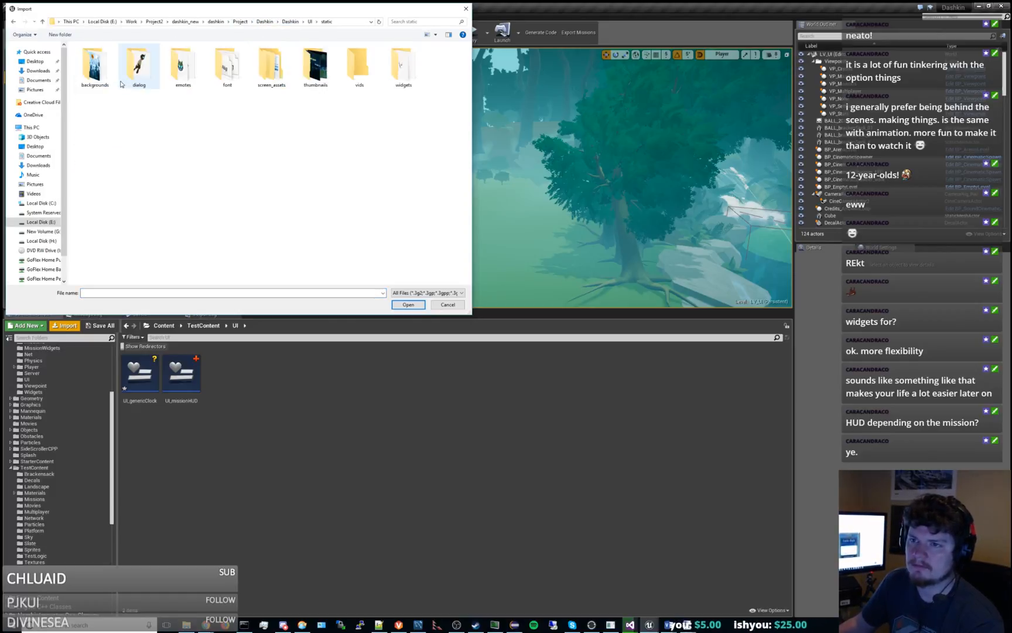
double_click(275, 74)
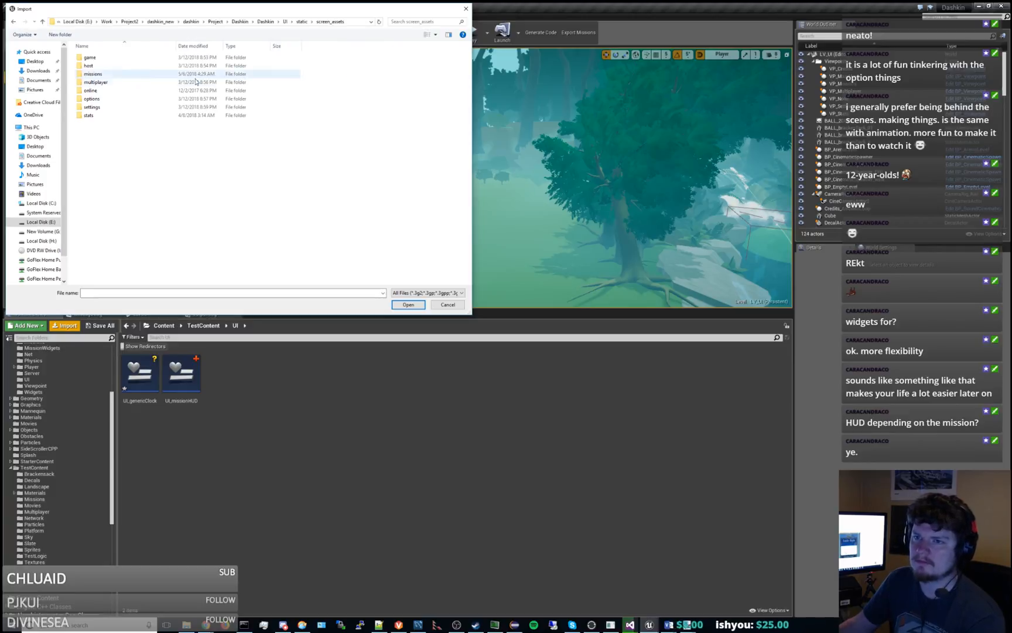
double_click(132, 58)
double_click(357, 182)
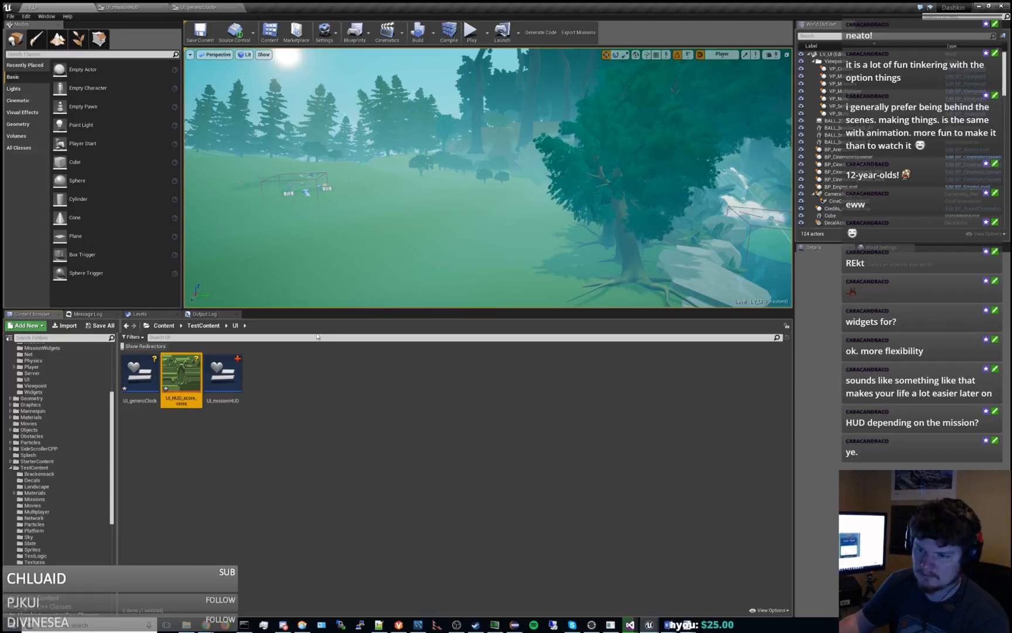
Set the imported vines texture's compression to UserInterface2D (RGBA) and save the texture.
double_click(189, 368)
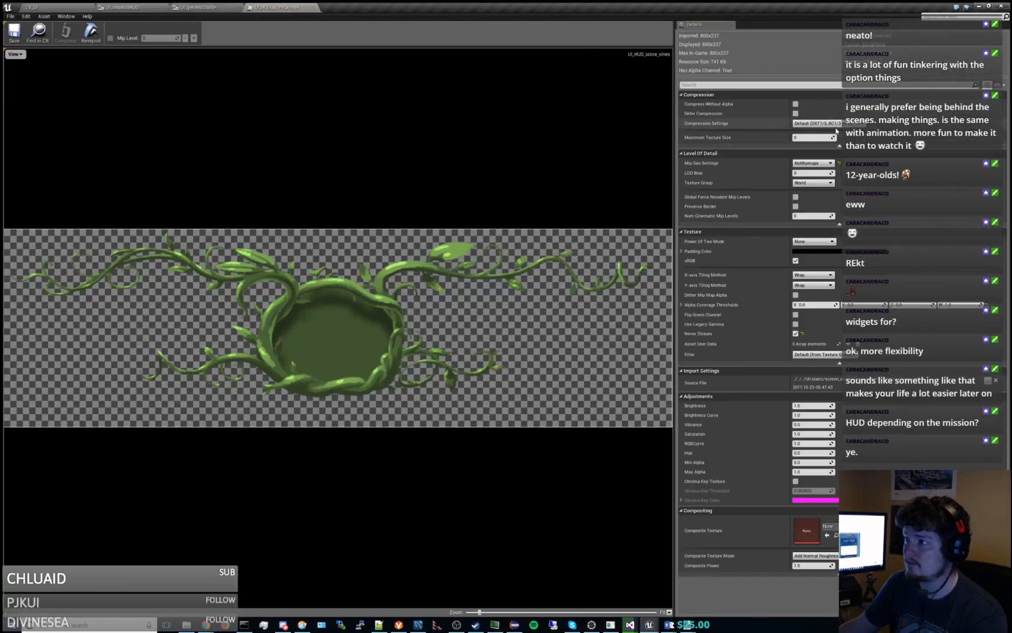
left_click(817, 123)
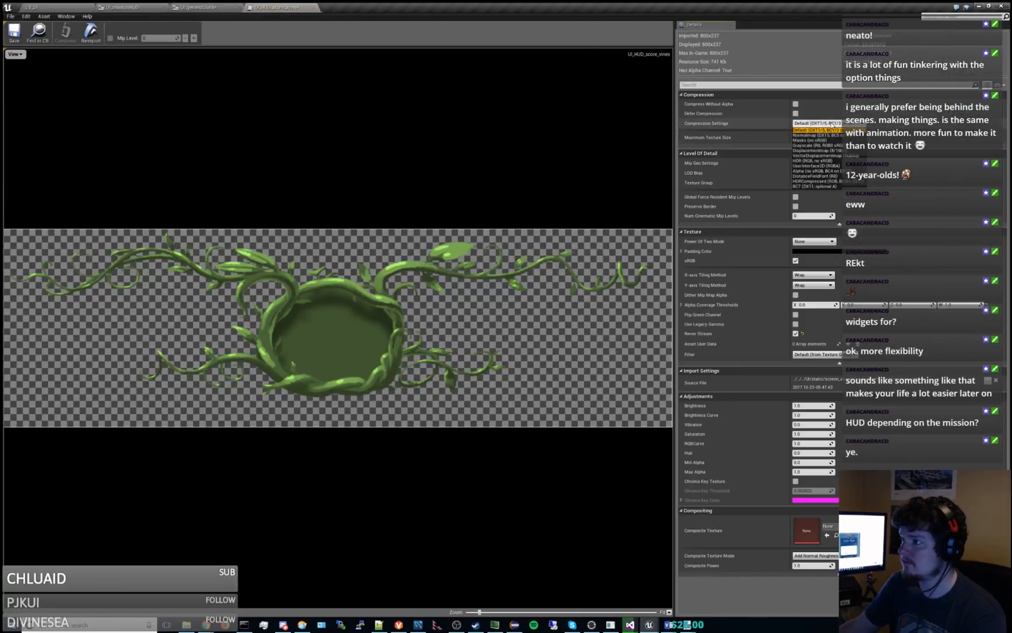
left_click(804, 166)
left_click(14, 32)
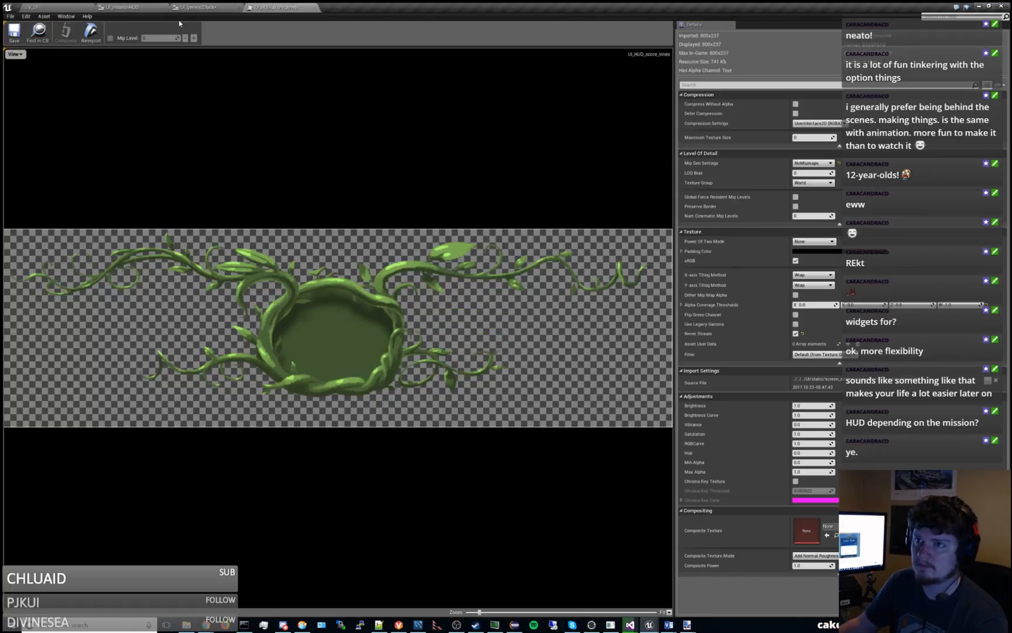
Add an Image widget to the upper part of the UI_genericClock canvas panel.
left_click(196, 7)
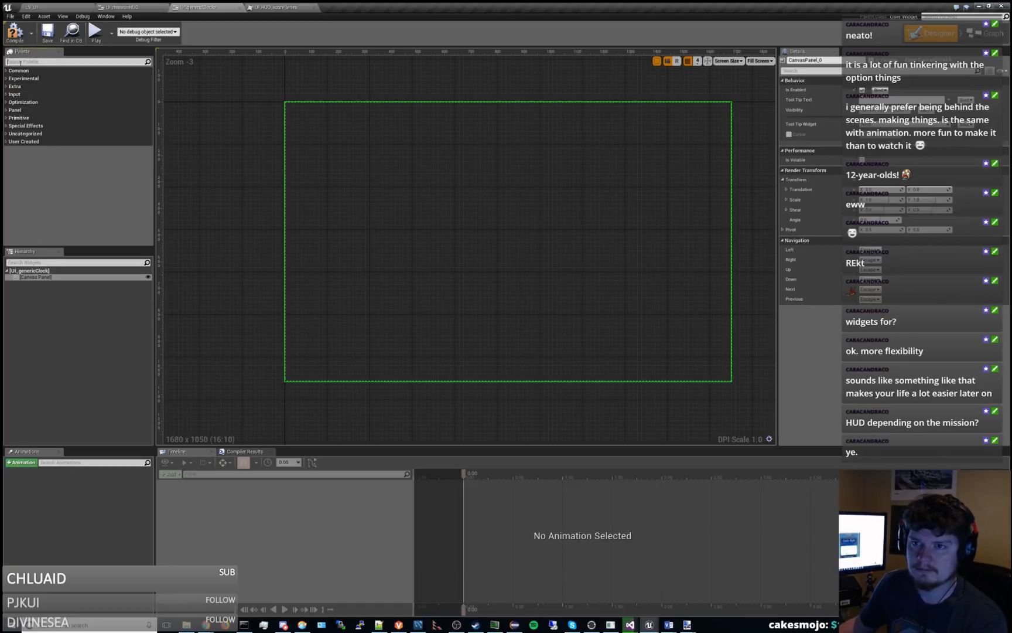
left_click(18, 71)
left_click_drag(26, 102, 49, 290)
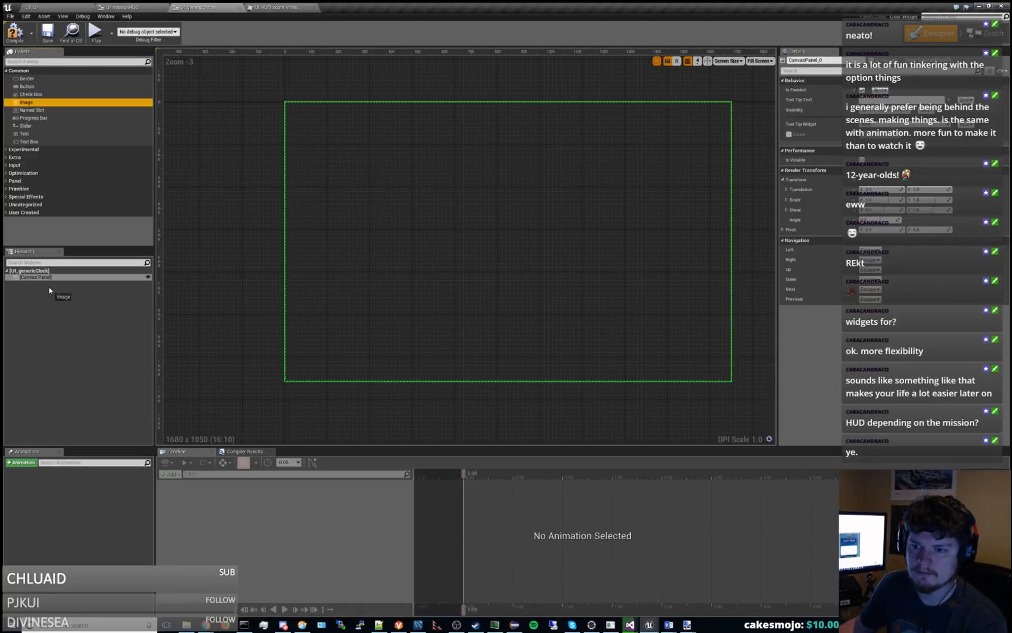
left_click_drag(28, 103, 411, 168)
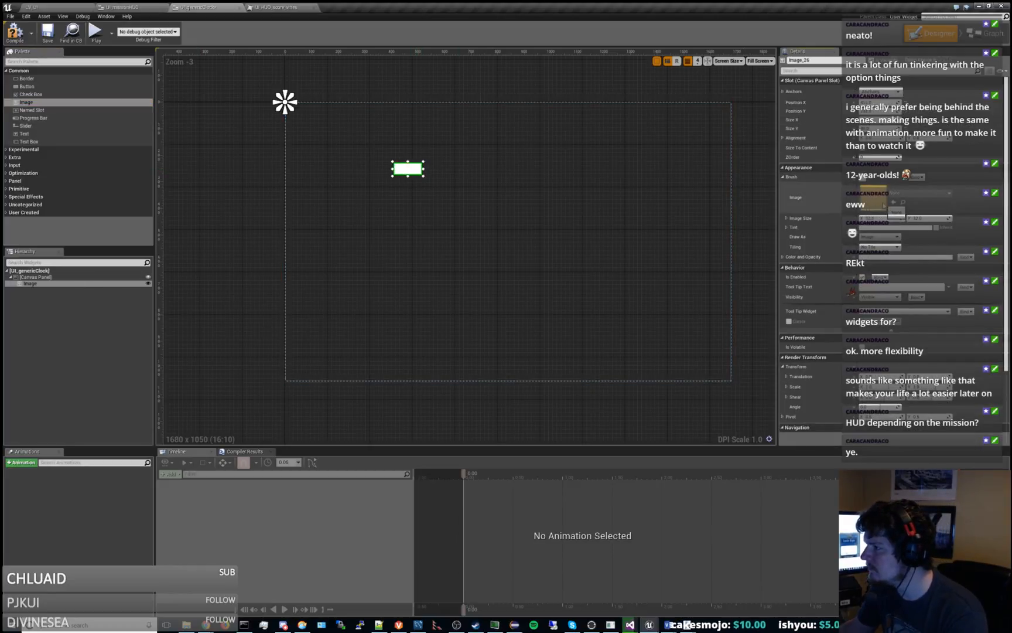
left_click(35, 6)
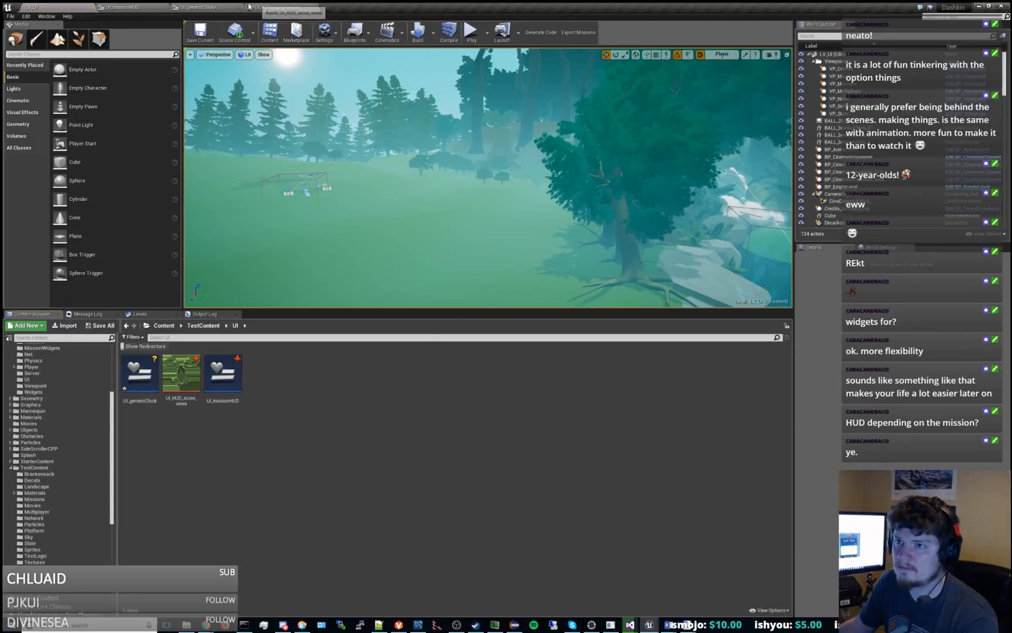
left_click(212, 7)
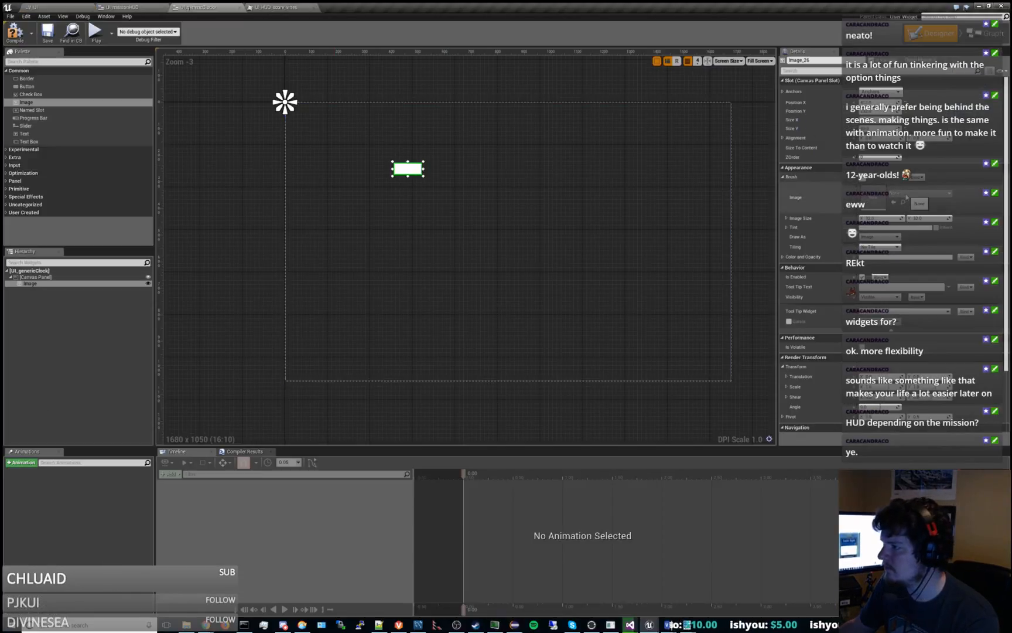
left_click(907, 193)
Rename the UI_HUD_score_vines texture to TEX_clockBackground and return to the UI_genericClock widget.
left_click(36, 6)
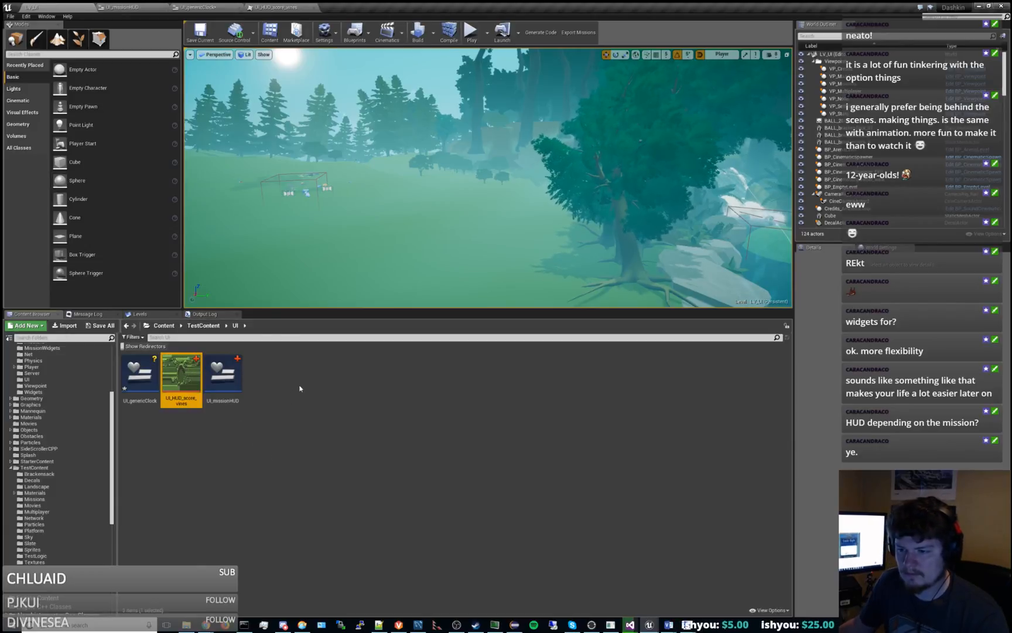
key("F2")
type("UI_clock")
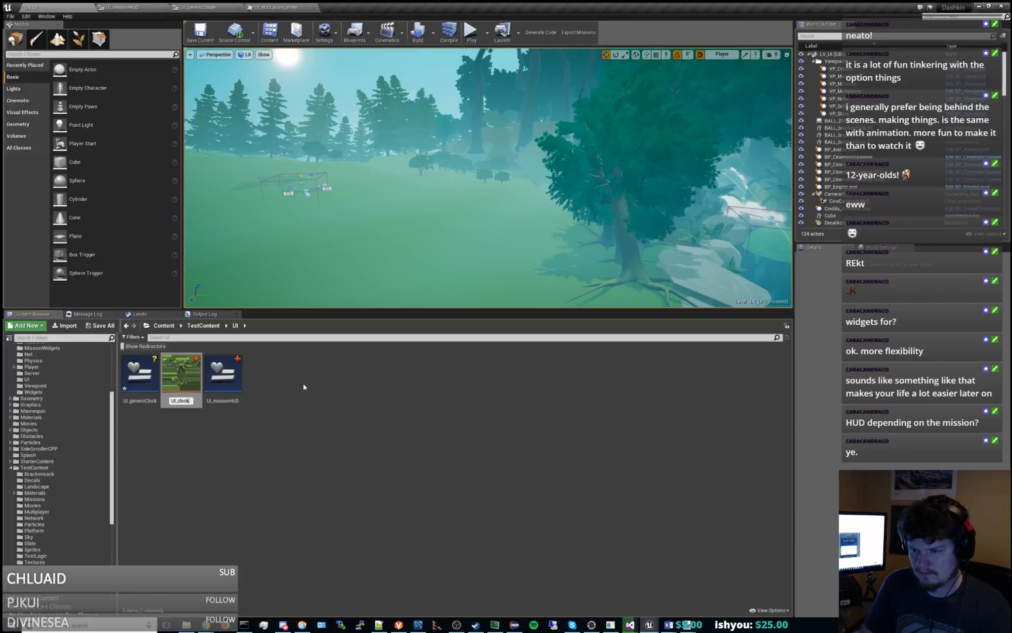
key("BackSpace")
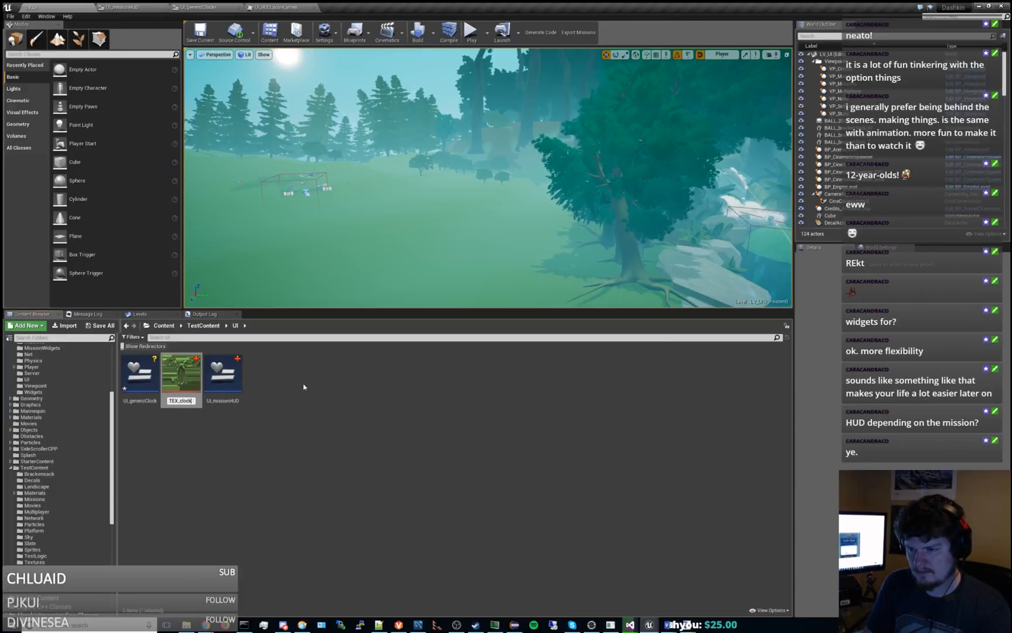
type("Background")
key("Return")
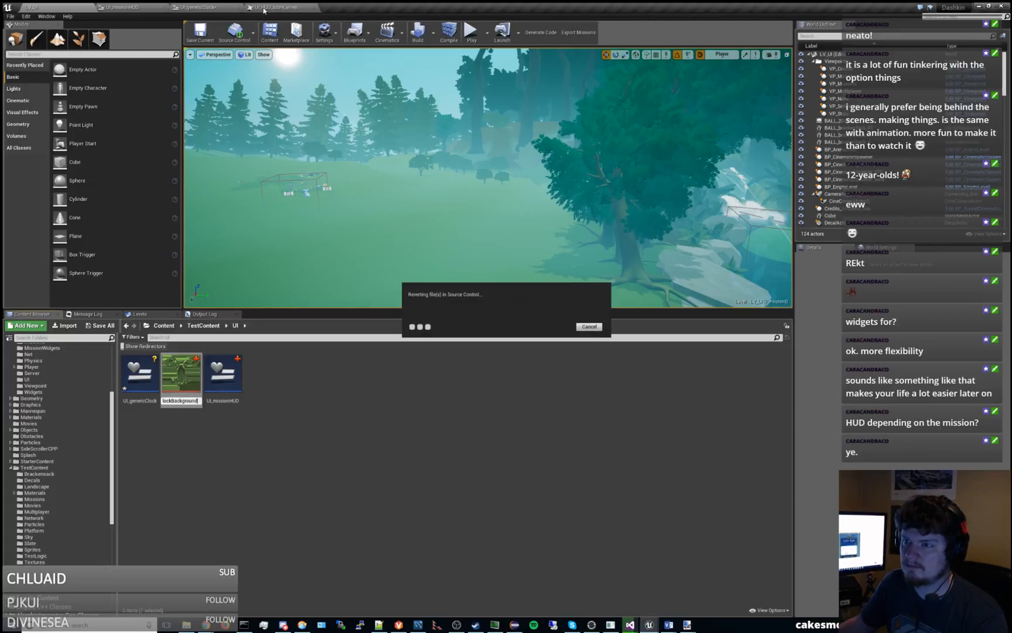
left_click(217, 7)
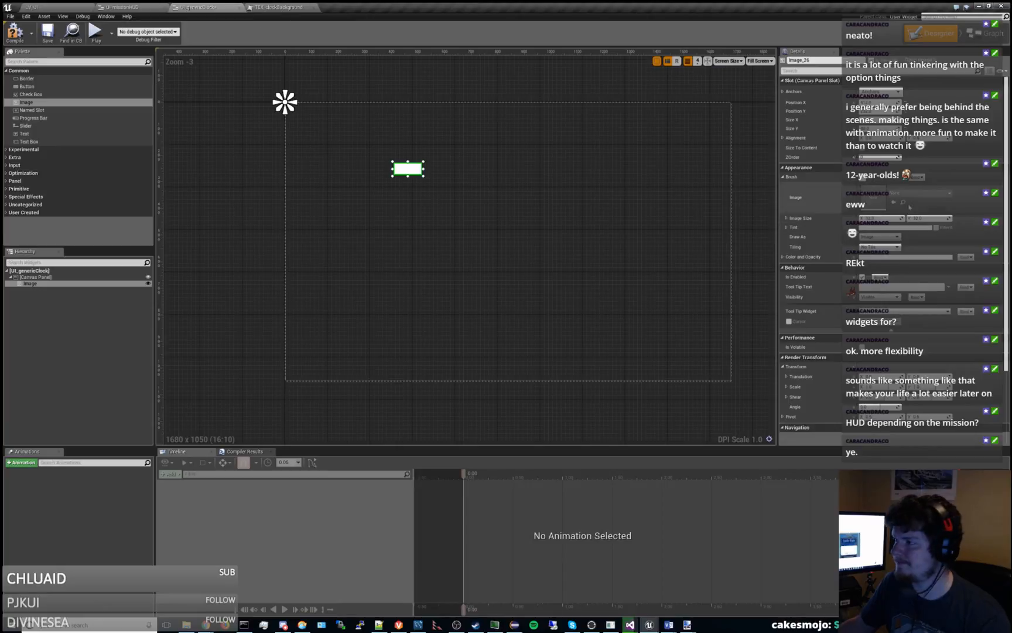
Assign the TEX_clockBackground texture as the brush image of the selected Image widget.
left_click(905, 193)
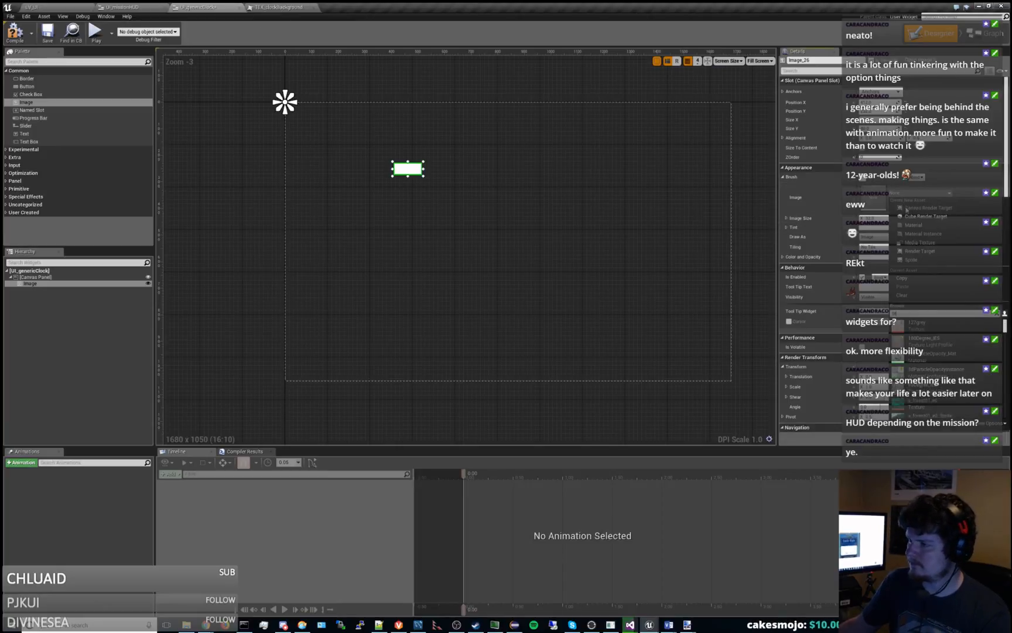
type("tex_c")
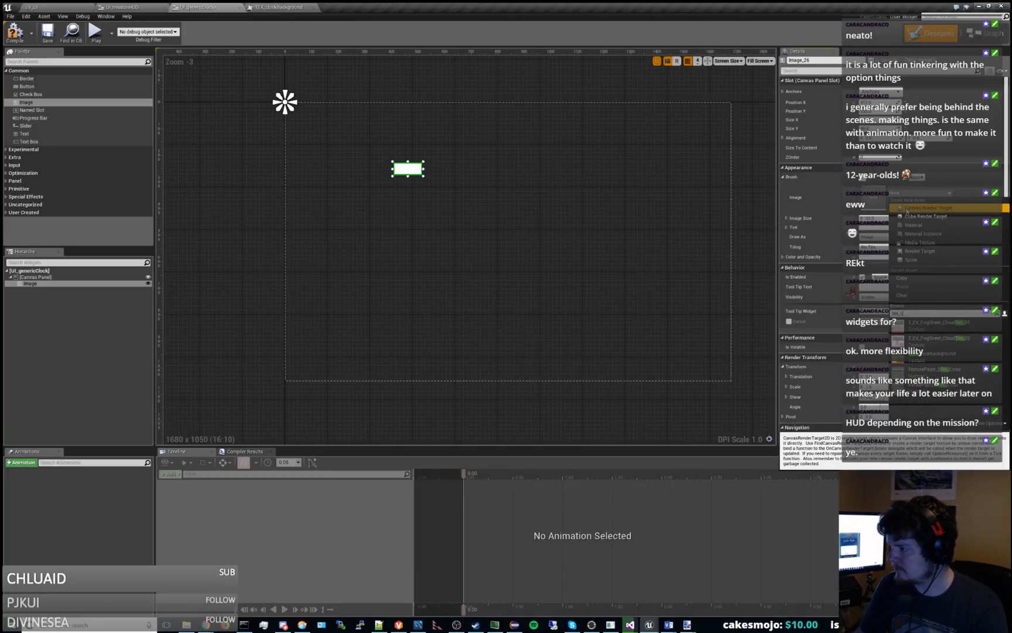
type("lock")
left_click(931, 323)
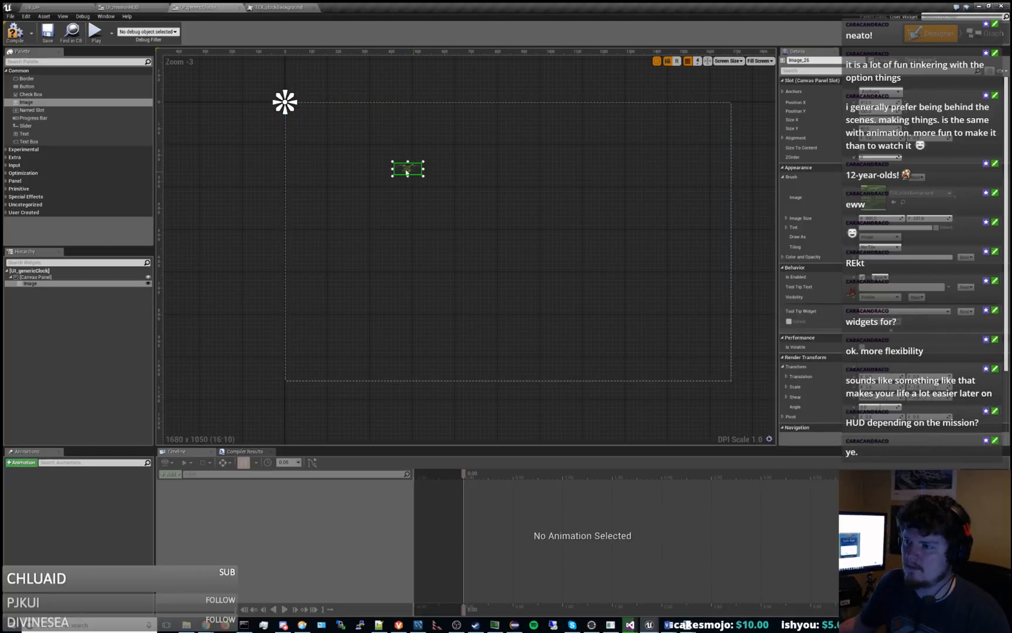
Resize the vine image on the canvas to about 800 units wide, keeping the vine artwork's proportions.
left_click_drag(407, 172, 564, 218)
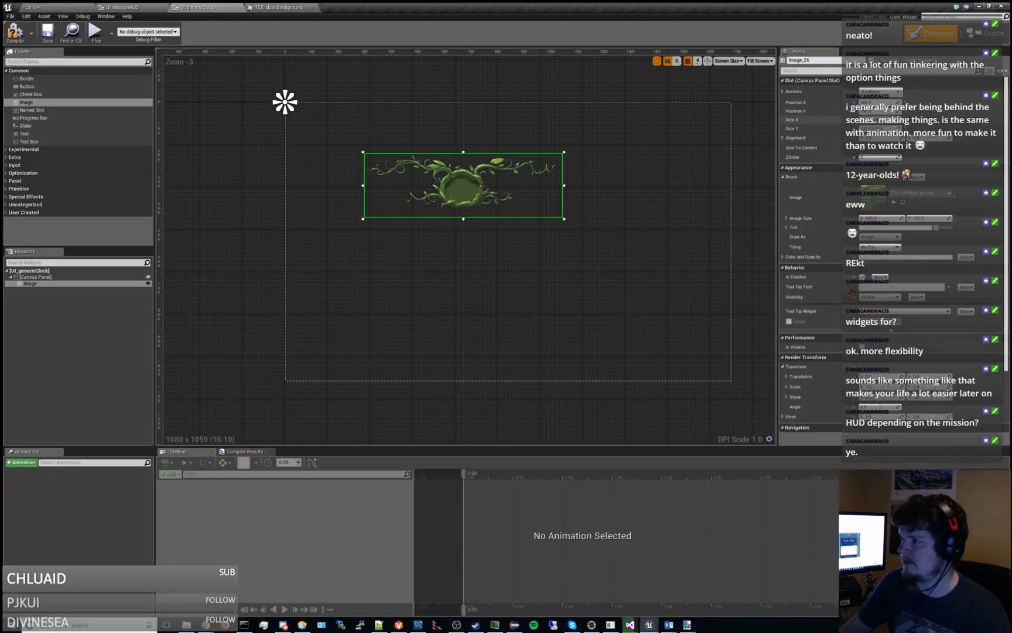
key("Tab")
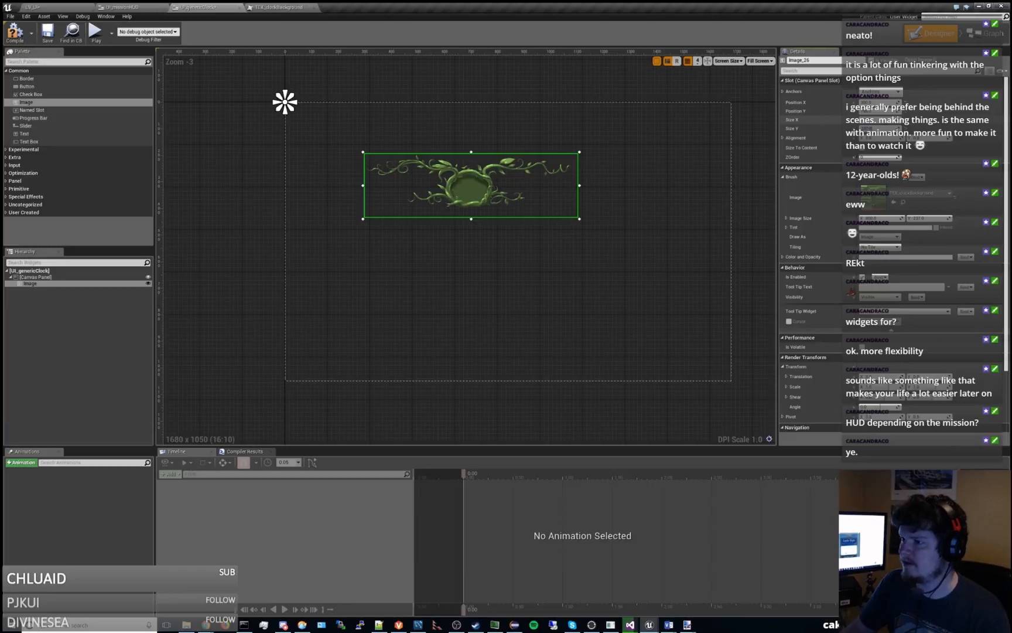
left_click(545, 251)
Set the vine image's Position X and Position Y to 0.
left_click(491, 218)
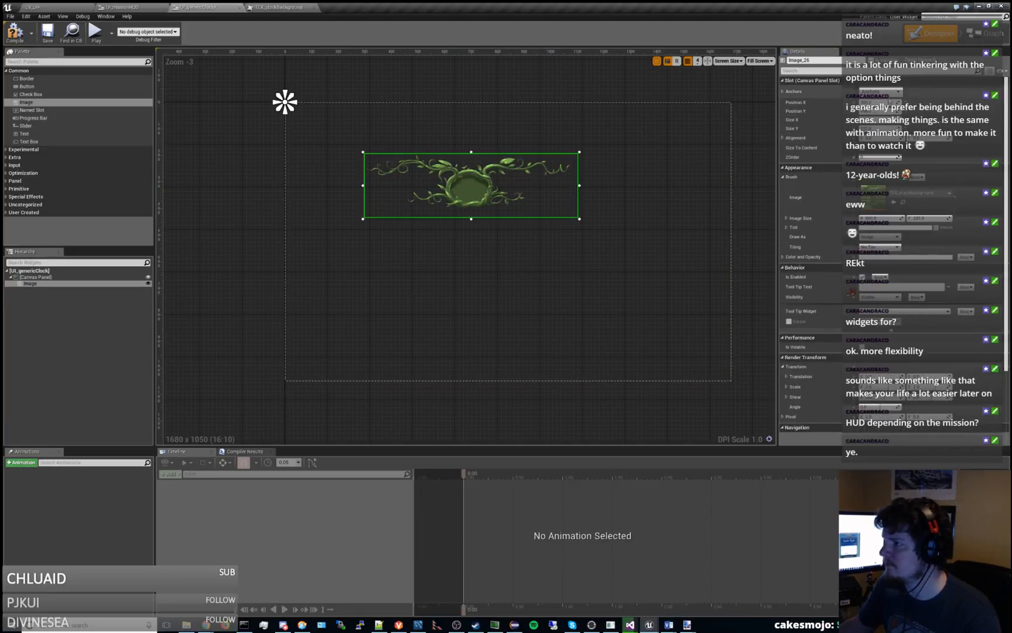
type("0")
key("Tab")
type("0")
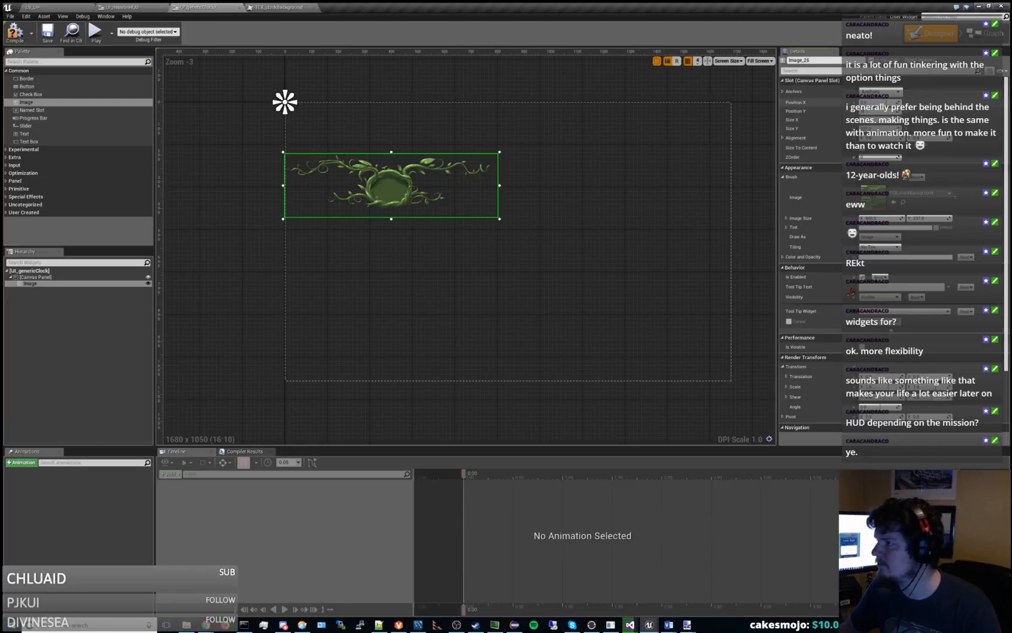
key("Return")
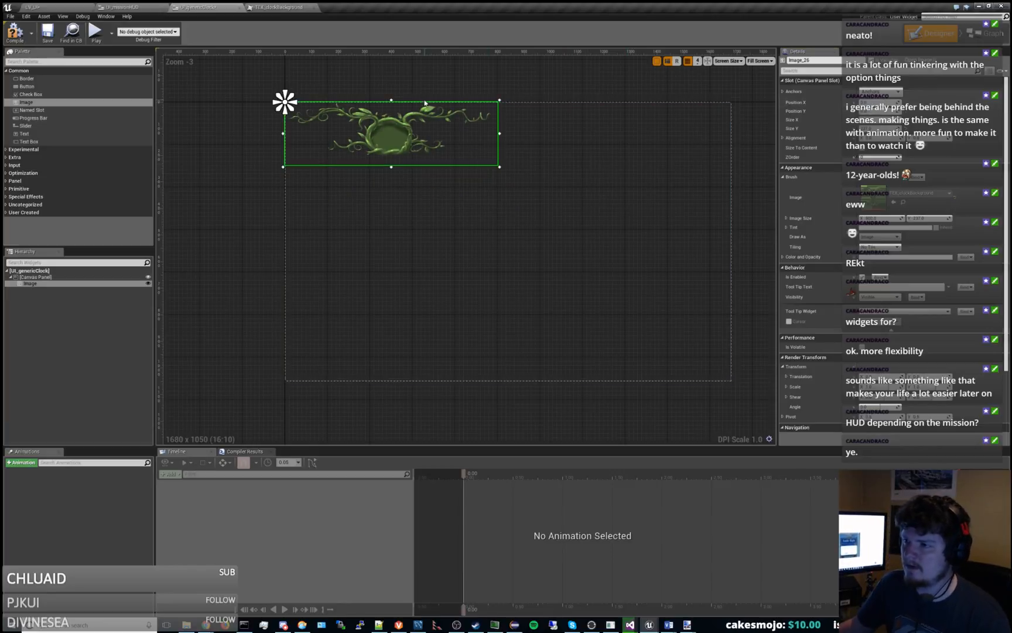
Set the vine image's anchor to the centre of the canvas panel.
right_click_drag(417, 84, 441, 150)
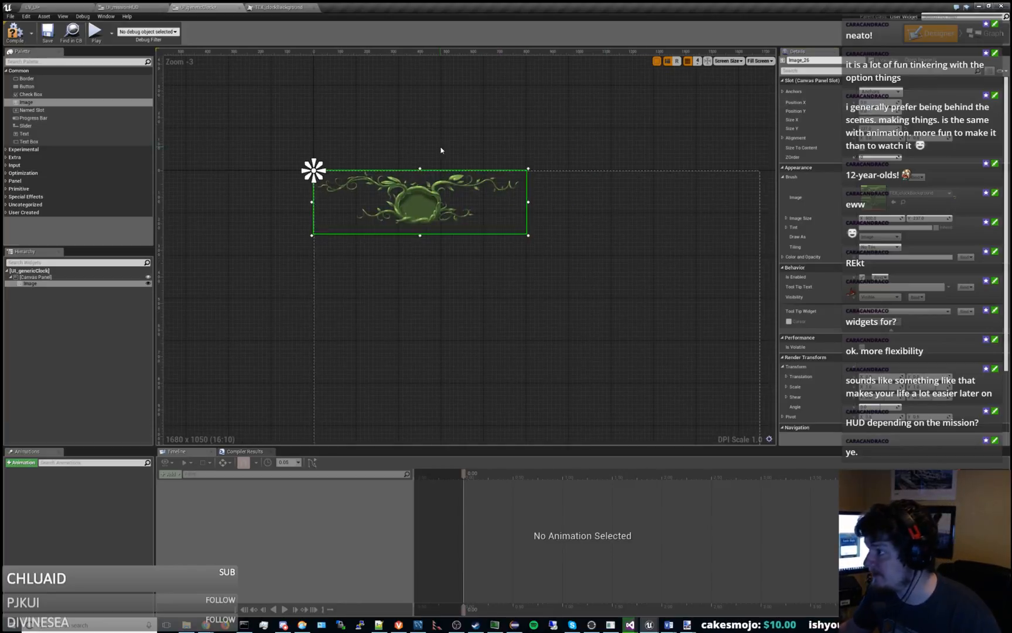
left_click(880, 91)
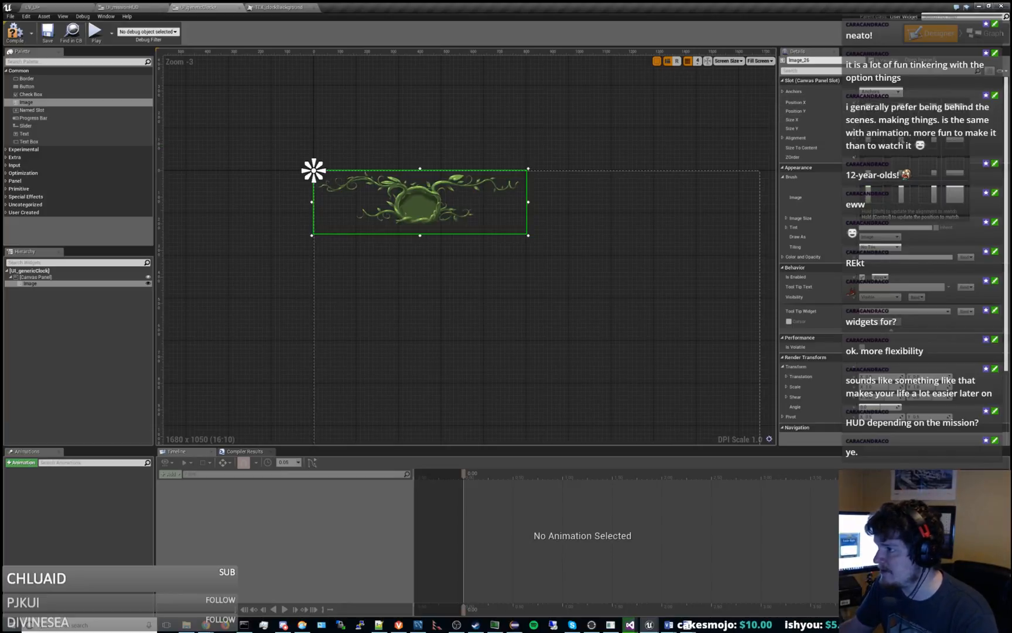
left_click(901, 142)
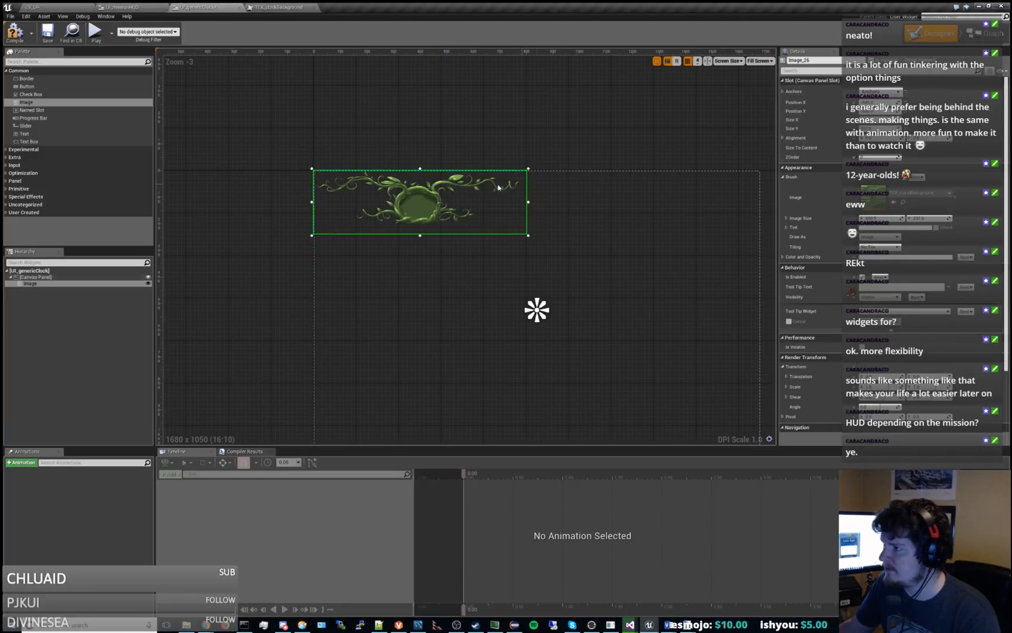
Centre the vine image on its anchor by setting Position X to -400 and adjusting Position Y to match.
left_click_drag(486, 202, 589, 231)
left_click(881, 102)
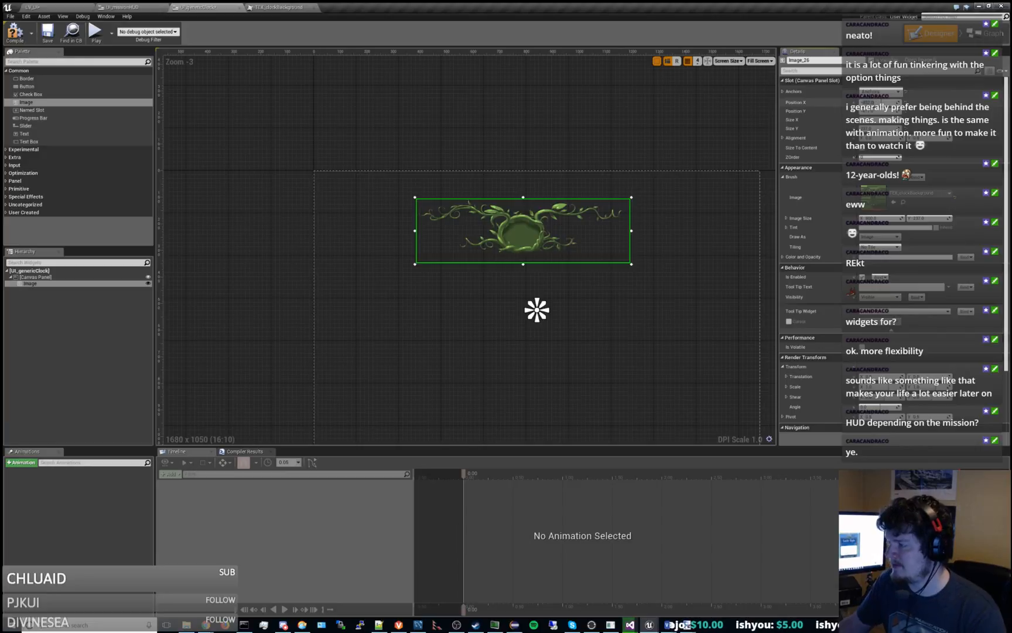
type("-400")
key("Return")
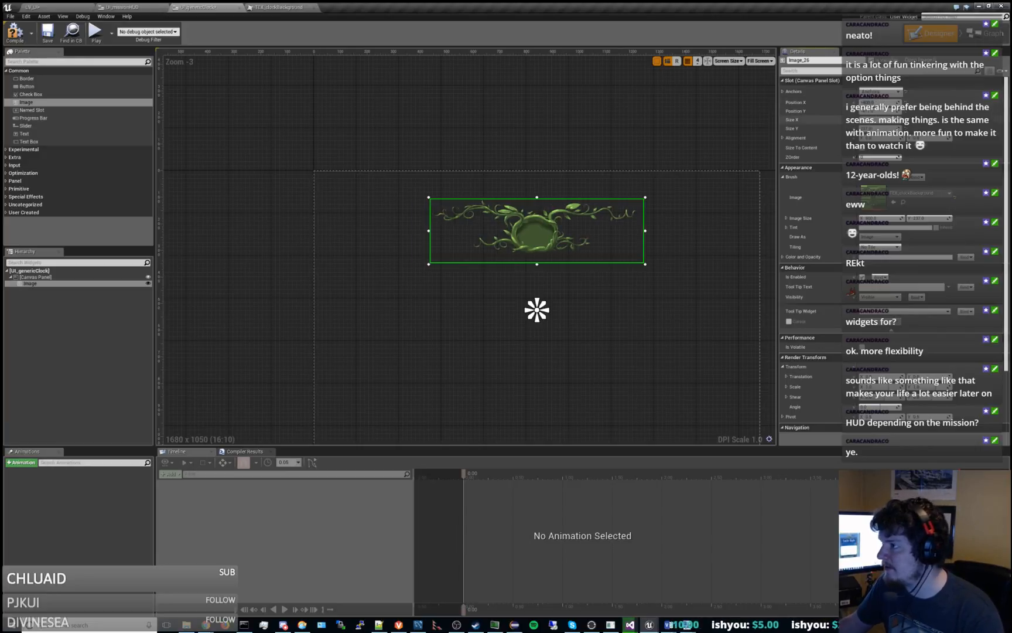
left_click(880, 111)
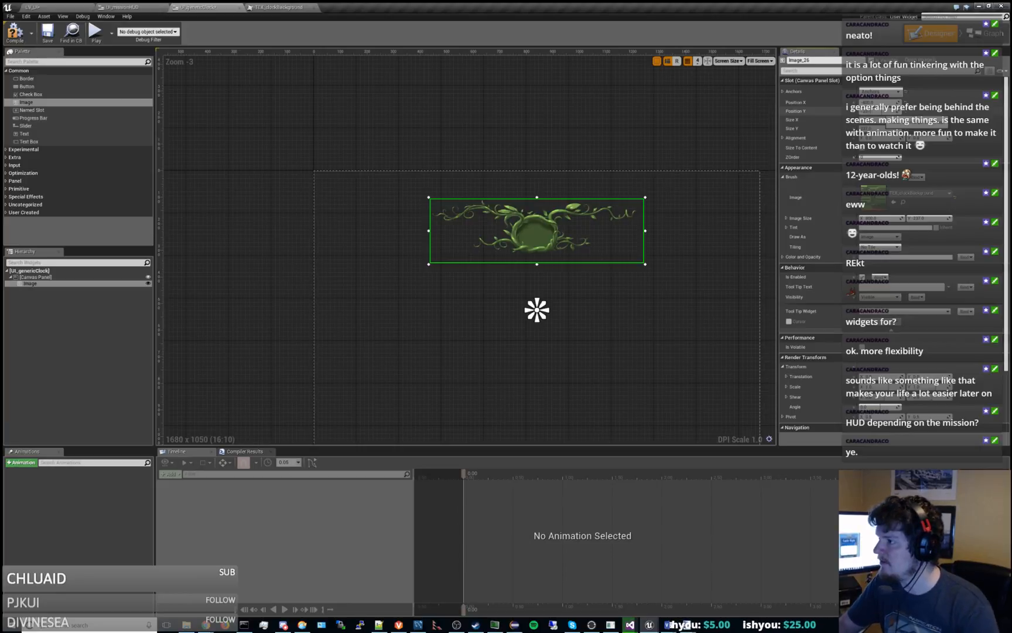
key("Return")
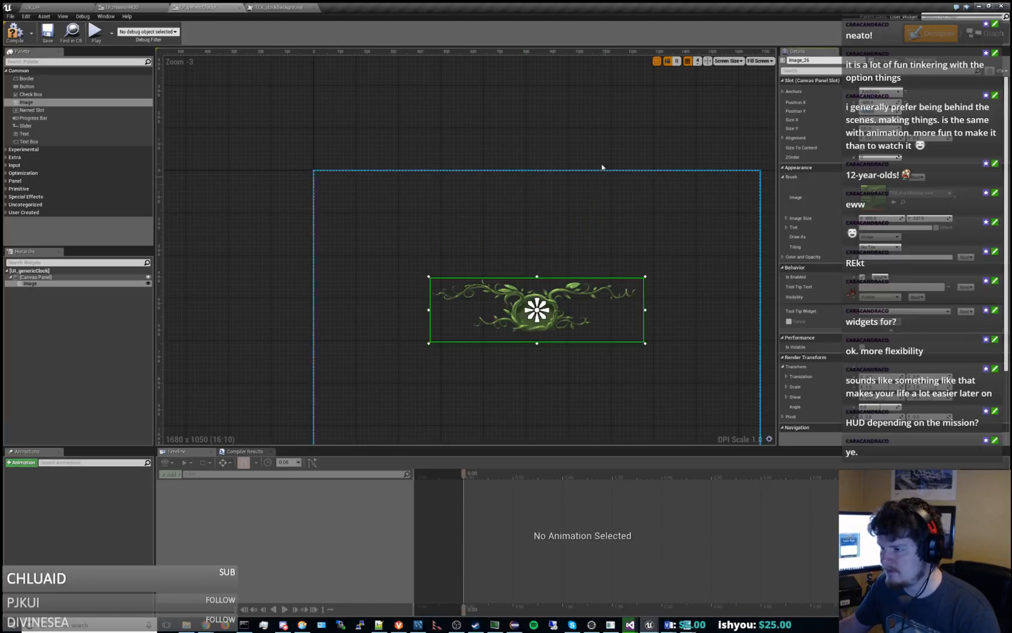
right_click_drag(597, 154, 521, 113)
scroll(468, 277, "up", 4)
scroll(468, 277, "down", 2)
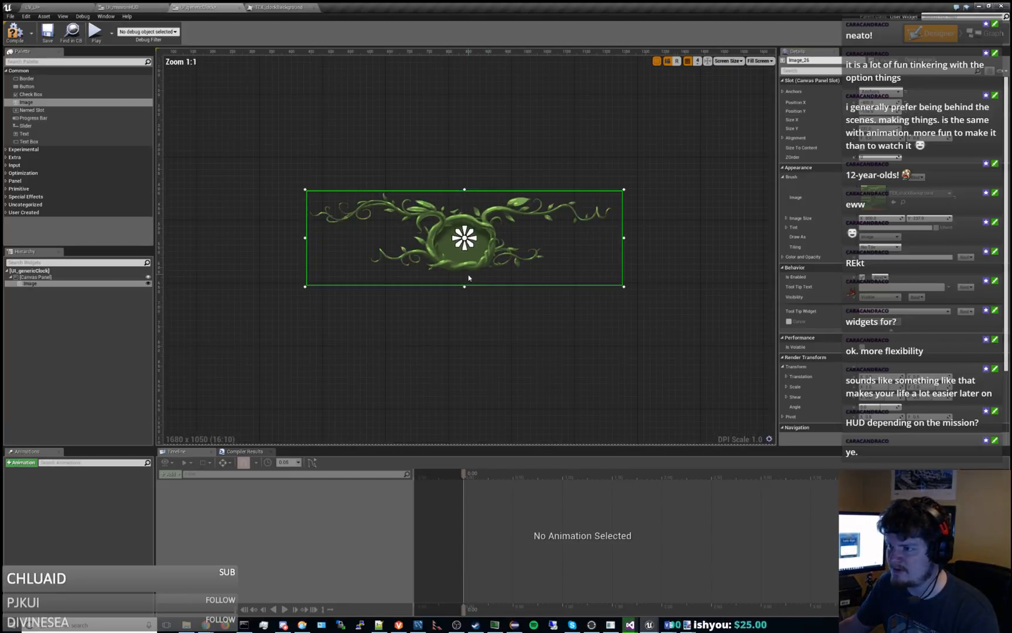
scroll(468, 277, "down", 1)
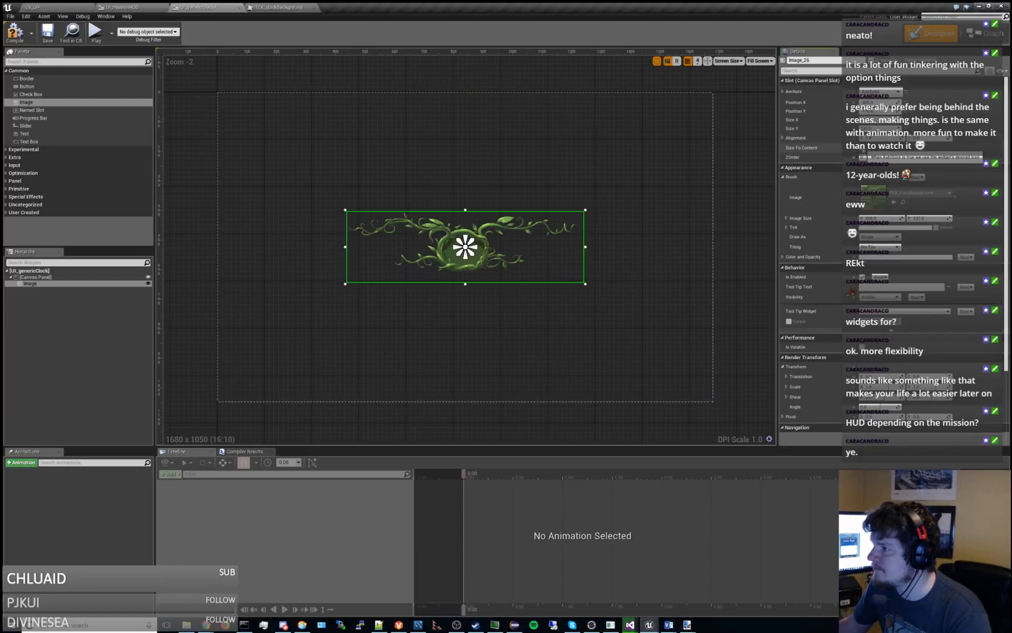
scroll(462, 163, "down", 4)
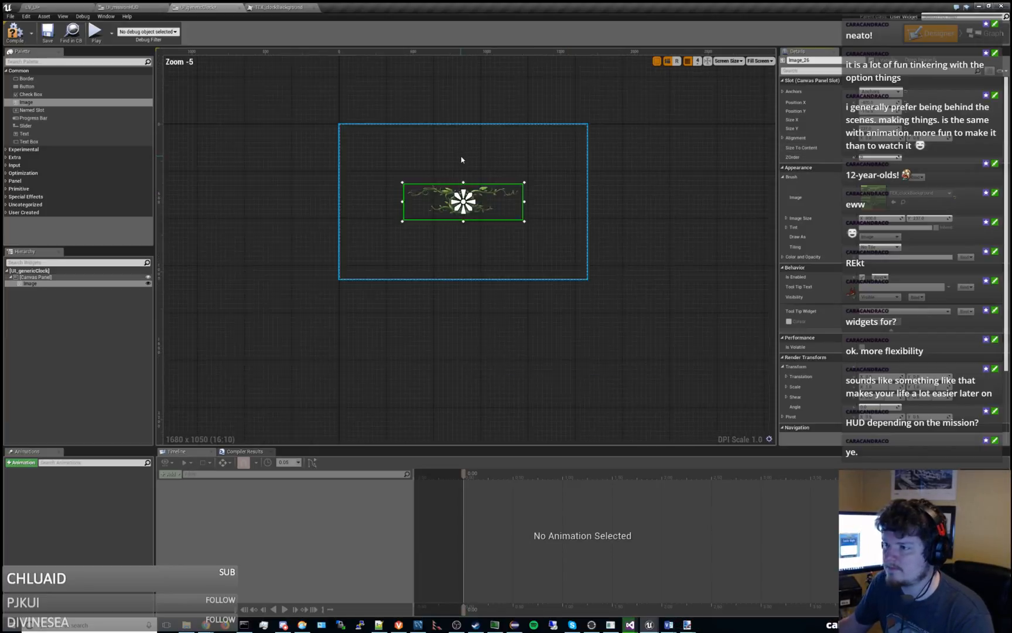
scroll(460, 153, "up", 3)
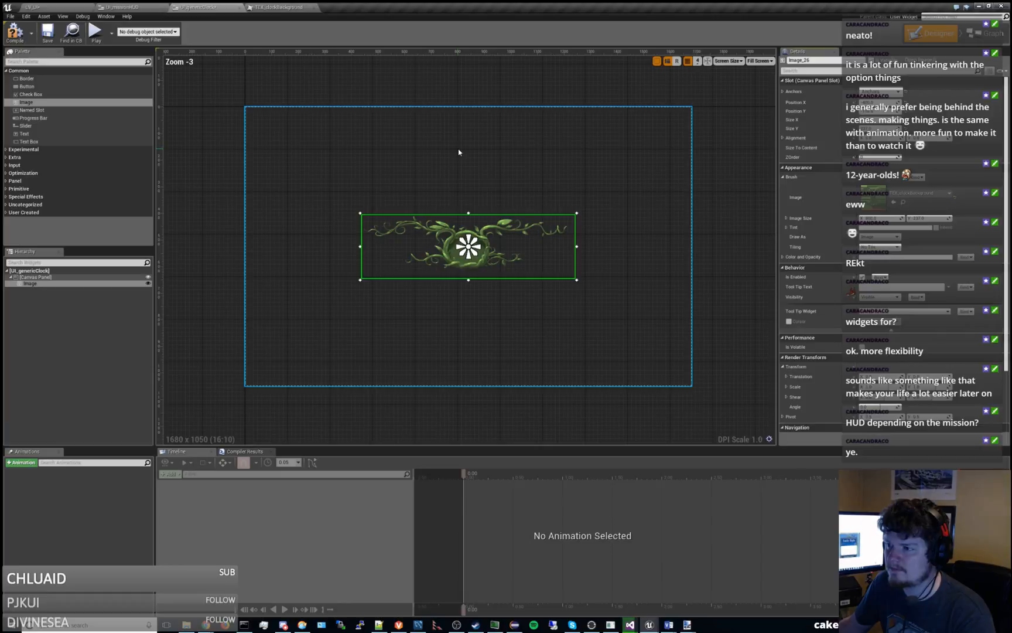
Try replacing the UI_genericClock root canvas panel with a Wrap Box, and undo the replacement.
left_click(44, 278)
left_click(43, 284)
left_click(48, 278)
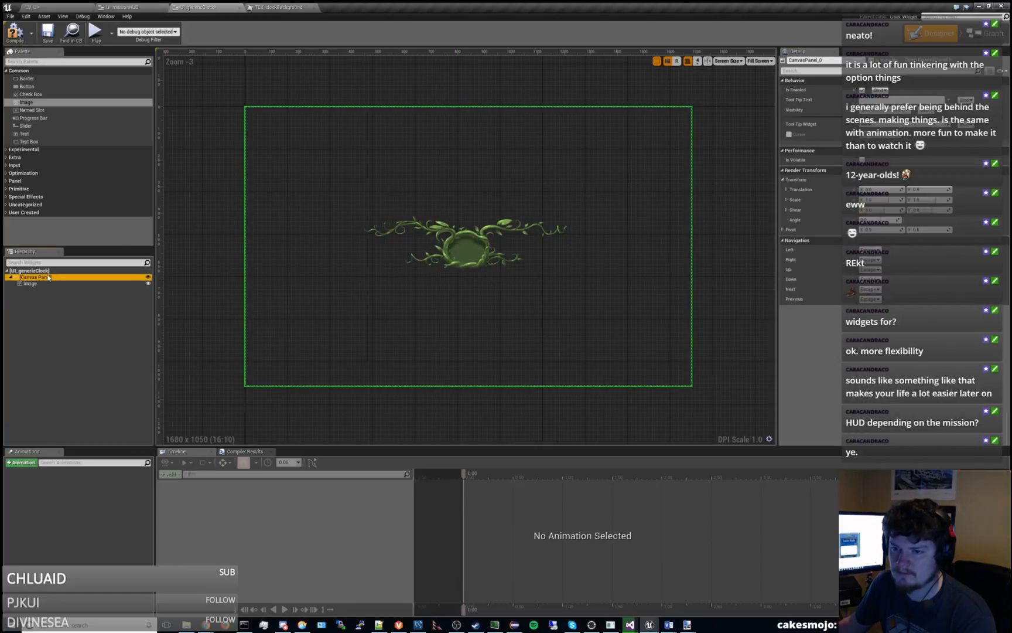
right_click(49, 278)
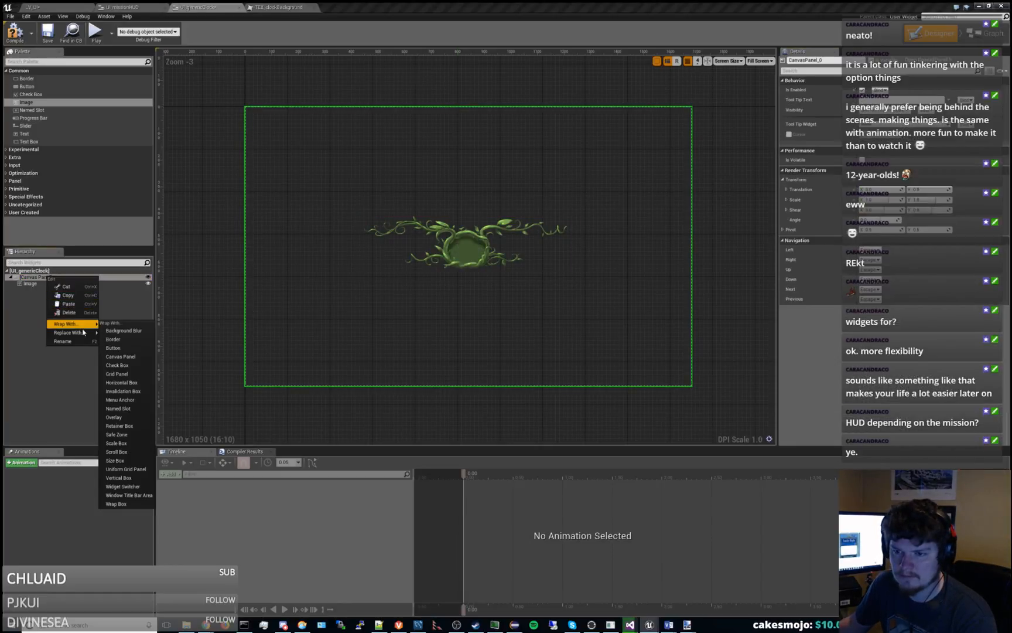
mouse_move(71, 332)
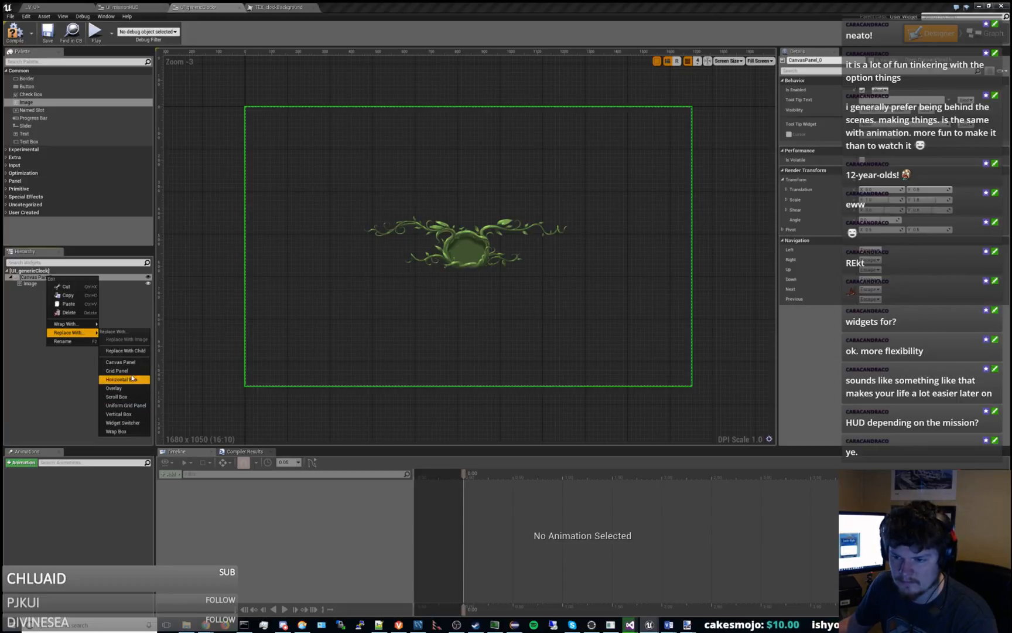
left_click(132, 433)
left_click(321, 257)
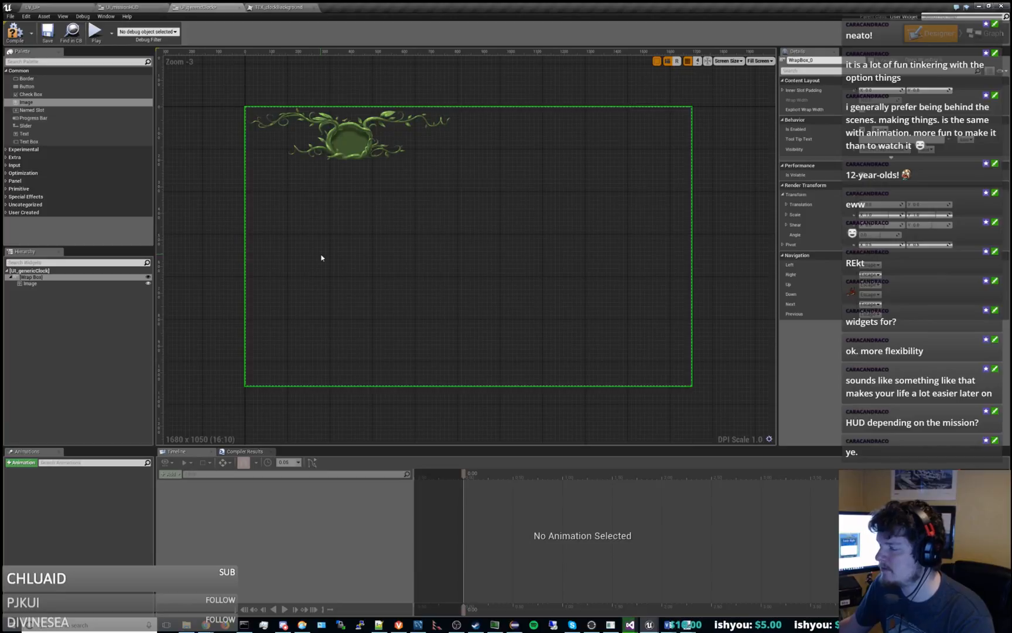
key("ctrl+z")
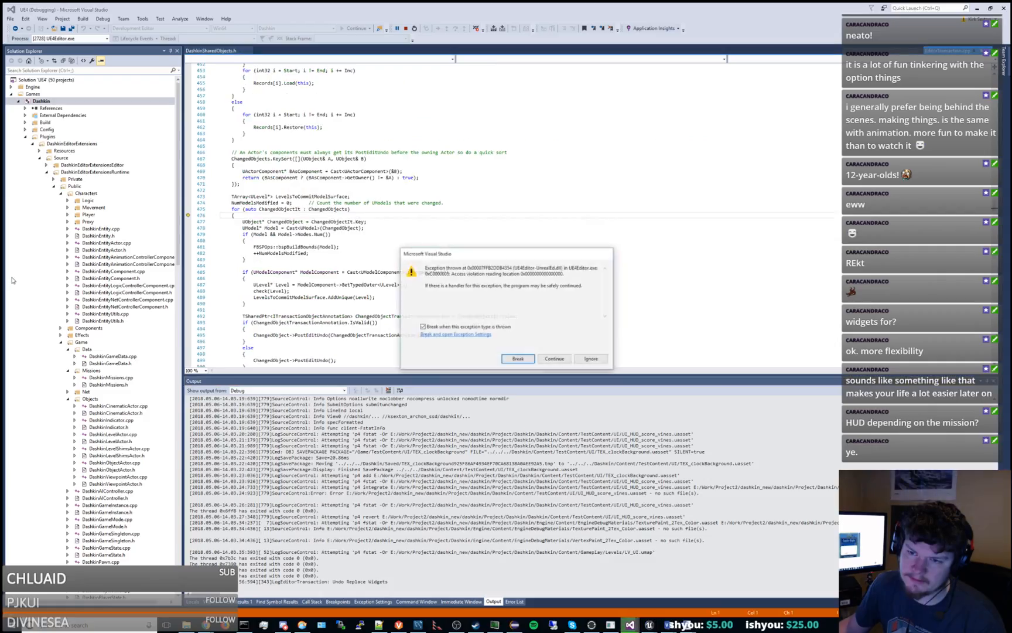
Continue past the access violation exceptions in the Visual Studio debugger until the UE4Editor.exe process ends.
left_click(554, 358)
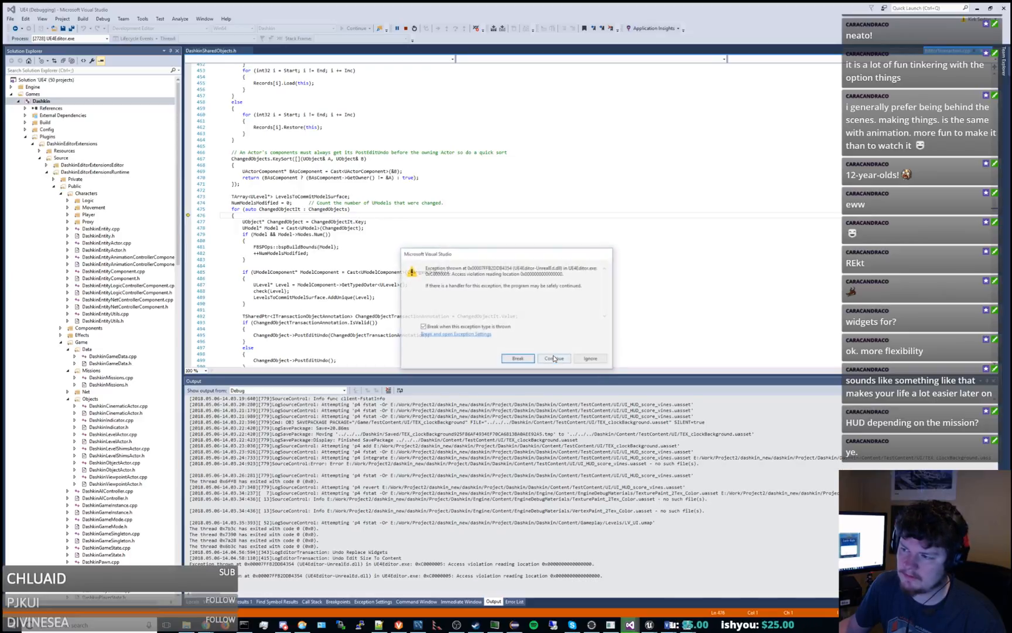
left_click(554, 358)
left_click(519, 359)
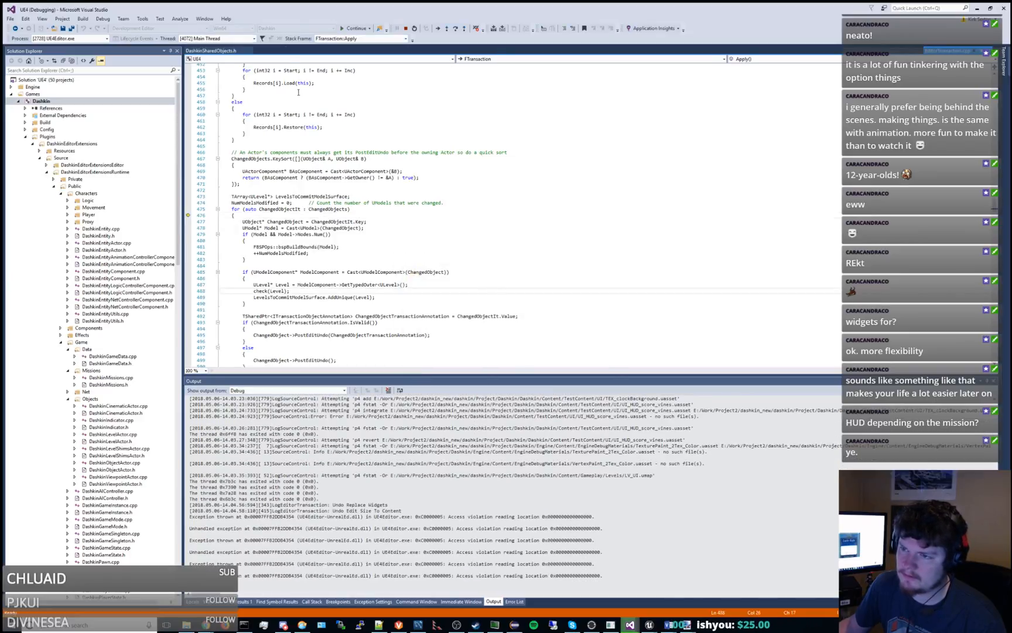
left_click(353, 29)
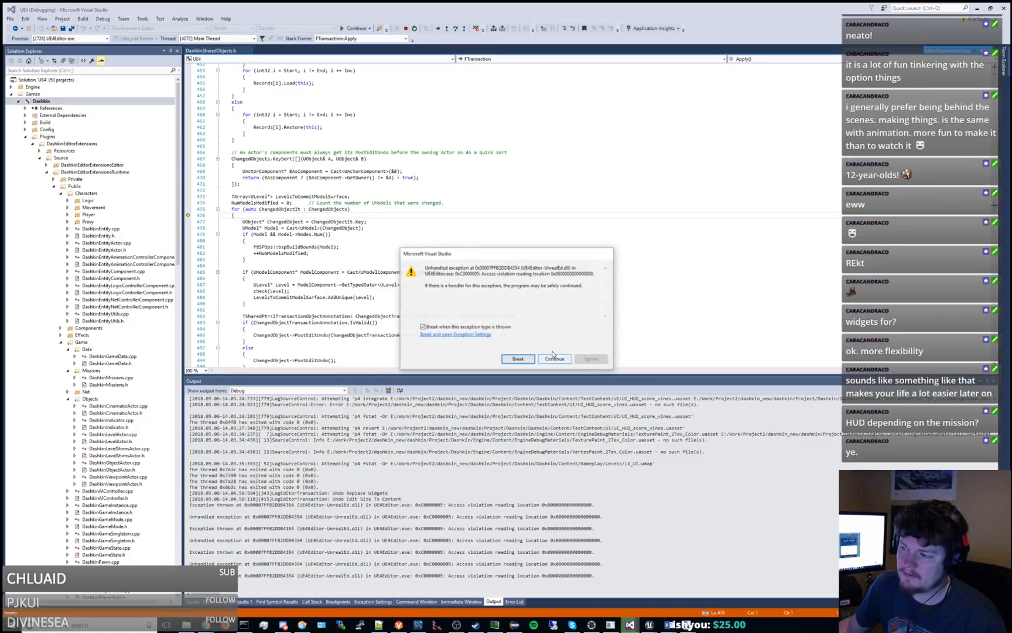
left_click(520, 359)
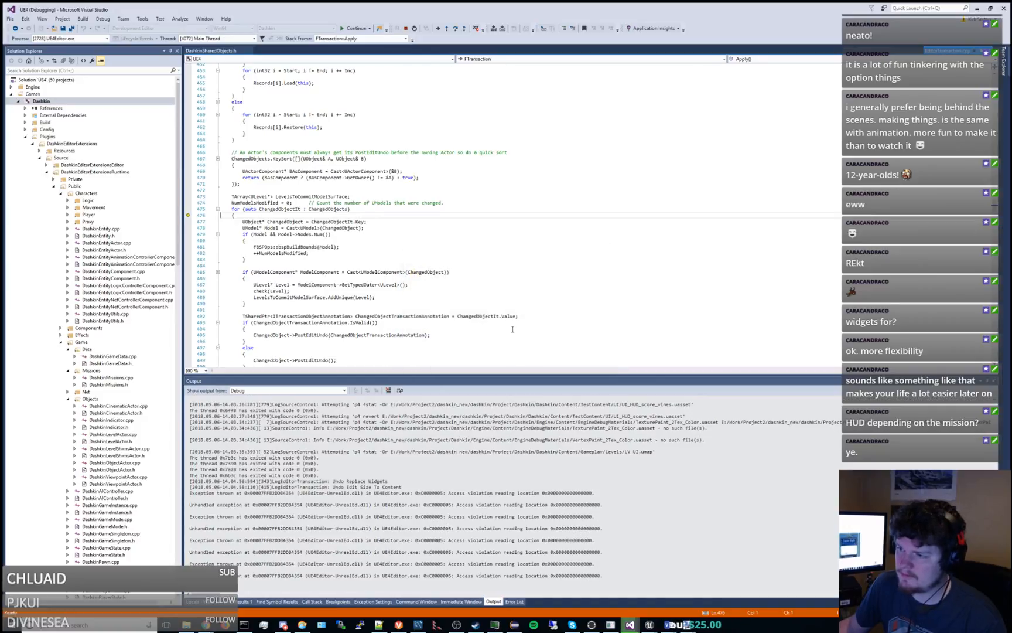
left_click(649, 624)
left_click(490, 171)
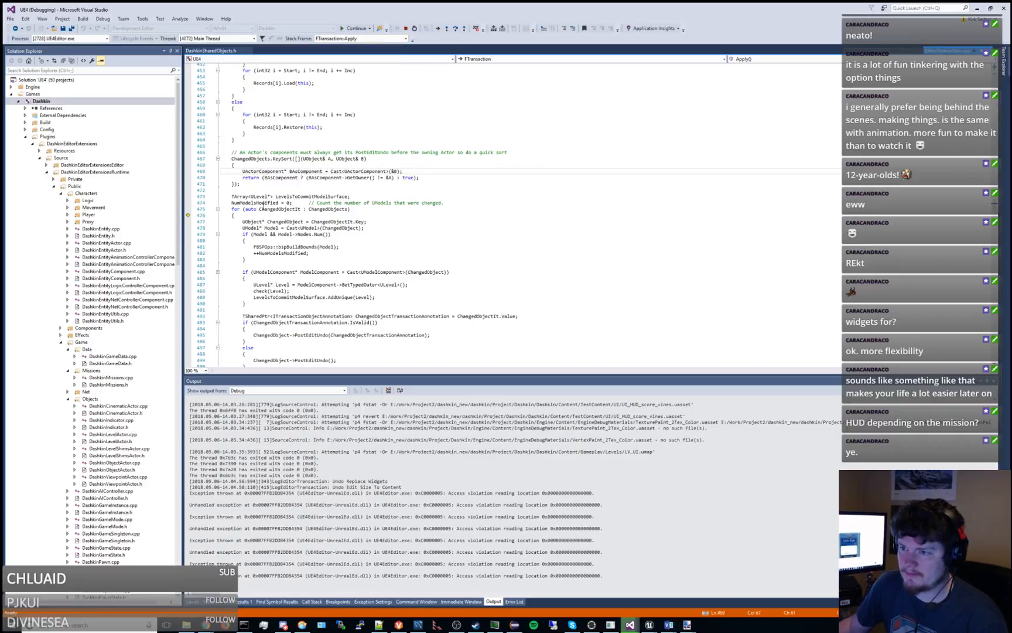
left_click(320, 209)
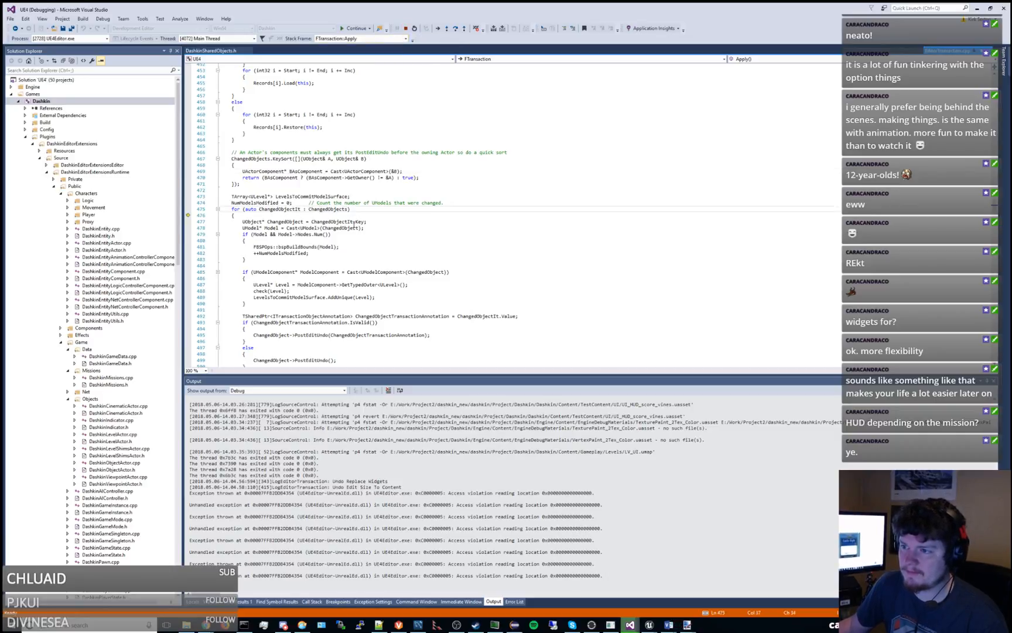
left_click(355, 29)
left_click(555, 361)
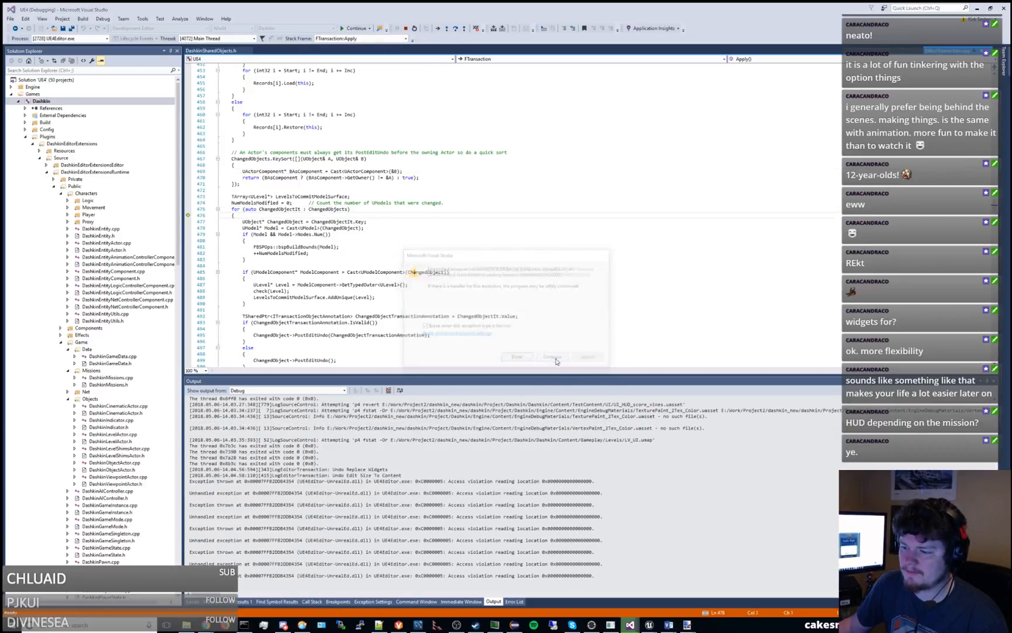
left_click(555, 358)
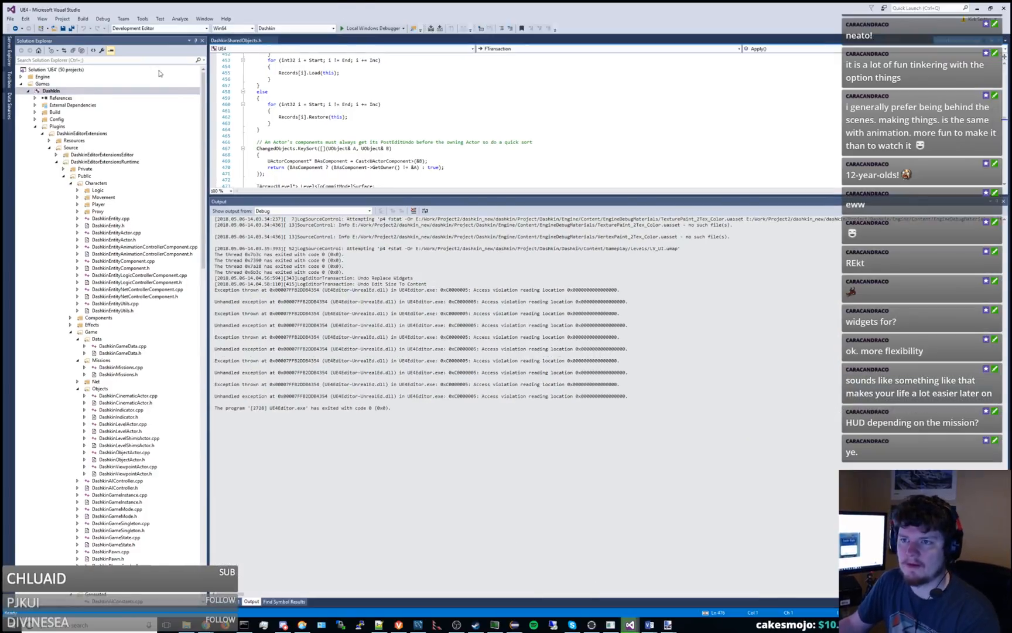
Relaunch the Dashkin project's Unreal Editor from Visual Studio with the Local Windows Debugger.
left_click(355, 30)
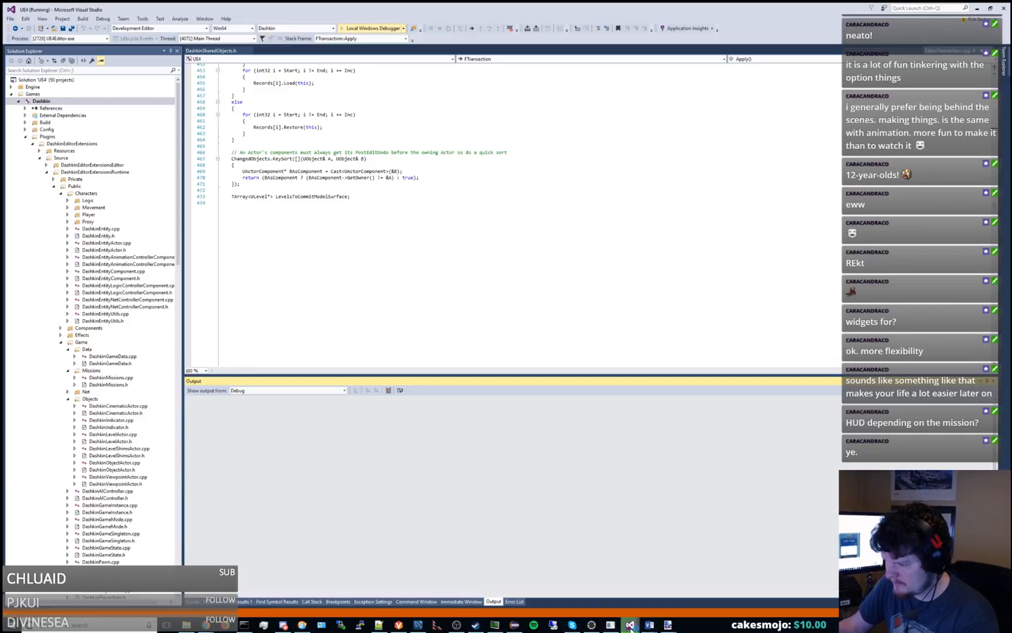
mouse_move(630, 623)
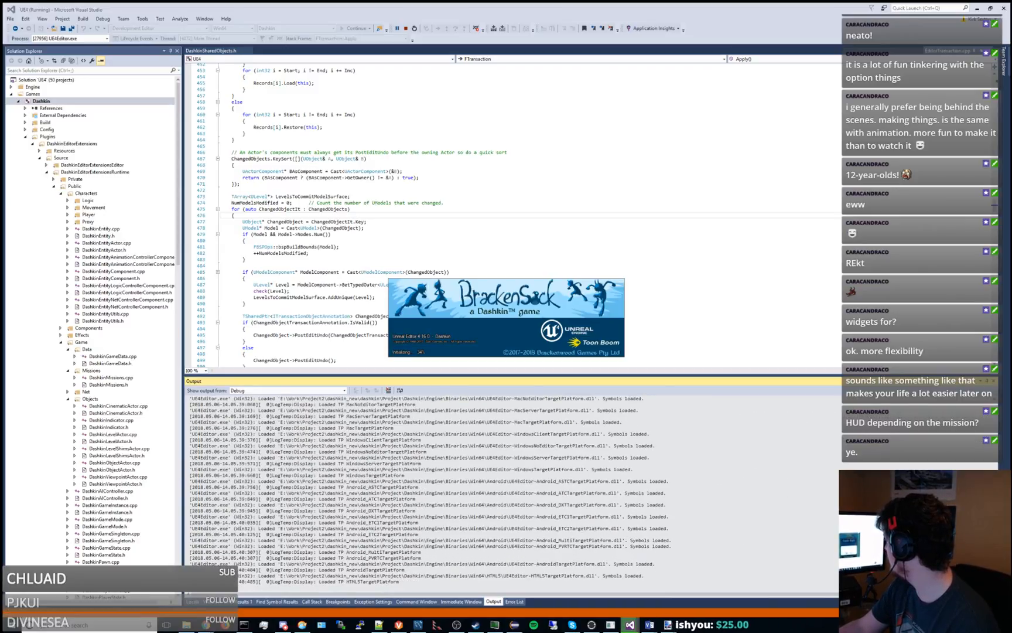
left_click_drag(1011, 6, 1011, 53)
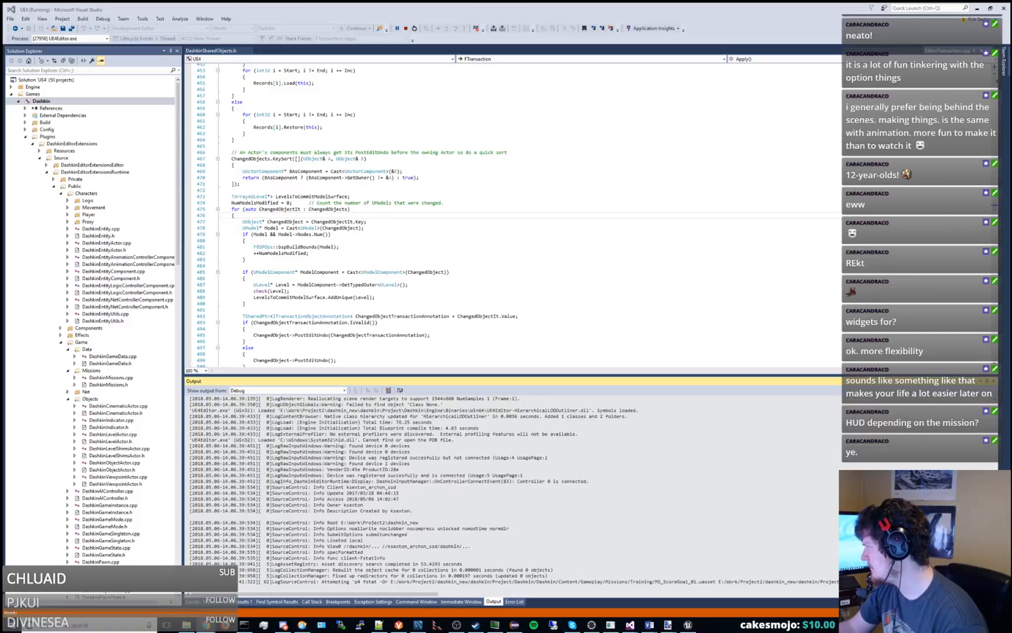
Switch to the relaunched Unreal Editor and open the UI folder inside TestContent.
left_click(711, 622)
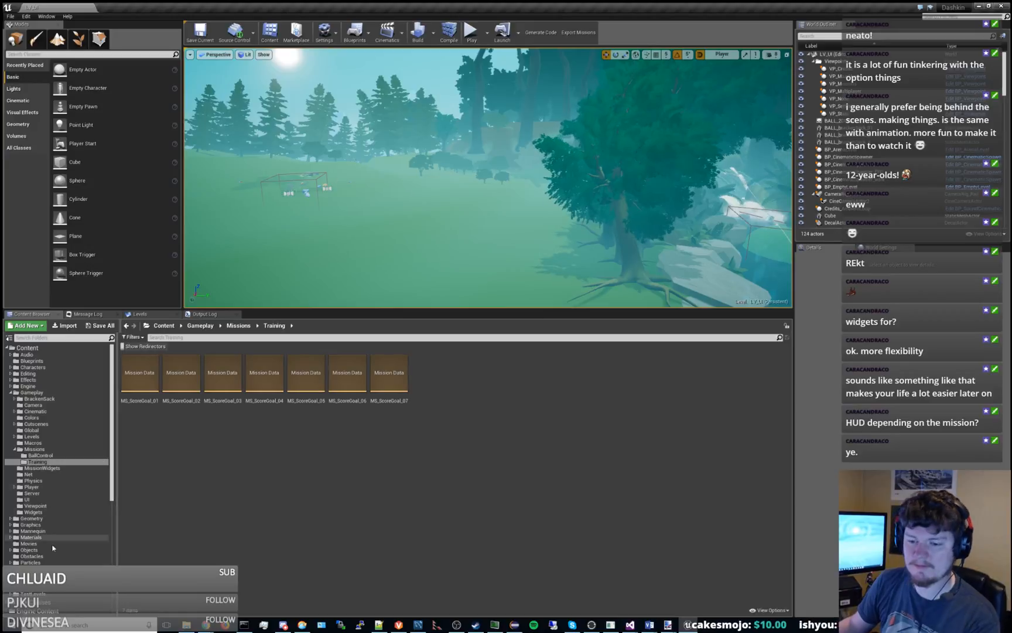
left_click(35, 595)
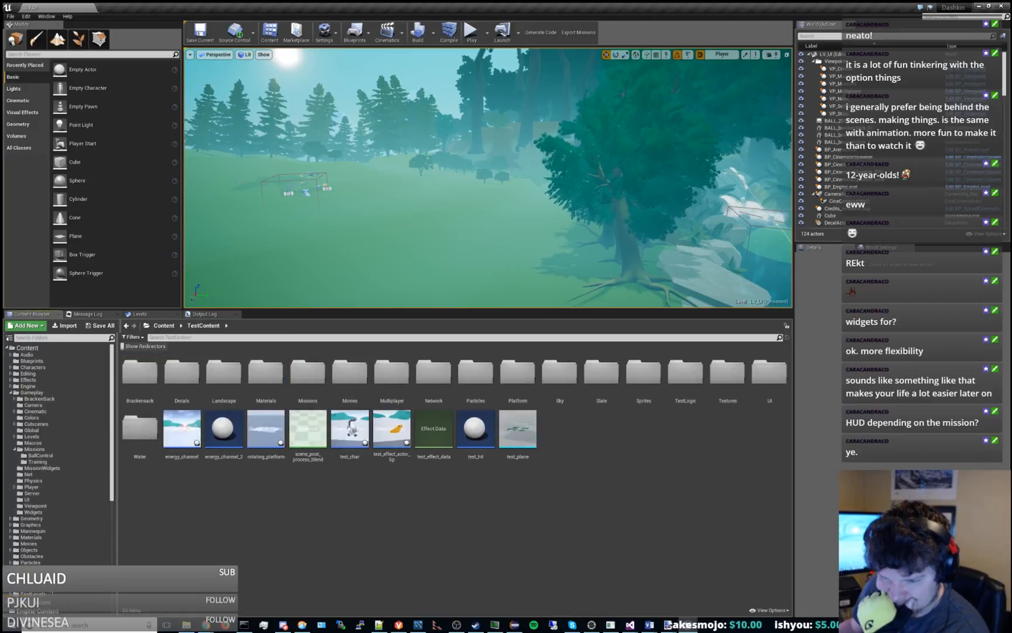
double_click(769, 372)
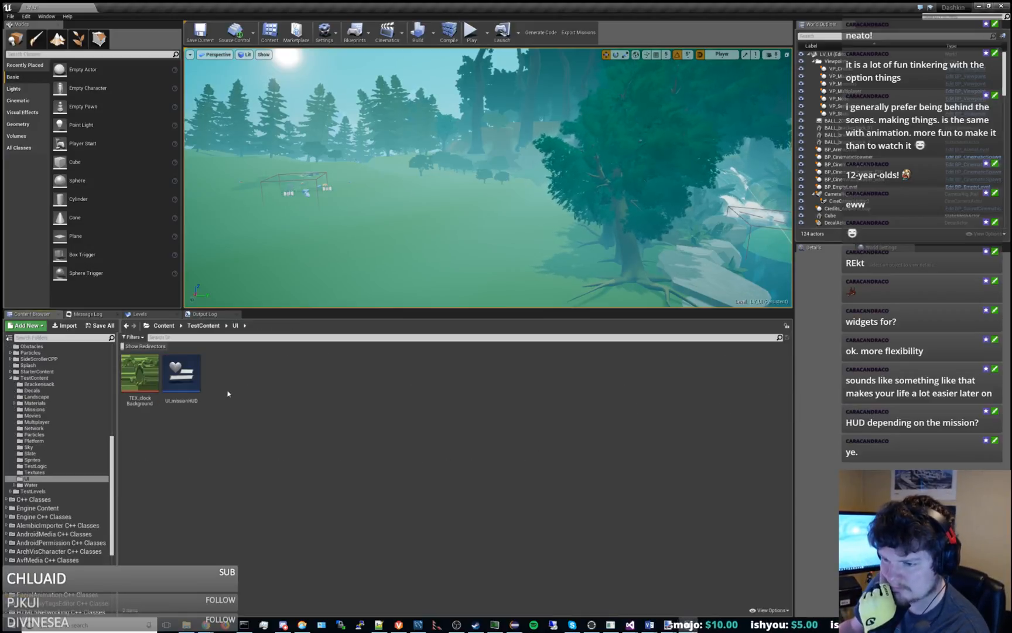
left_click(181, 375)
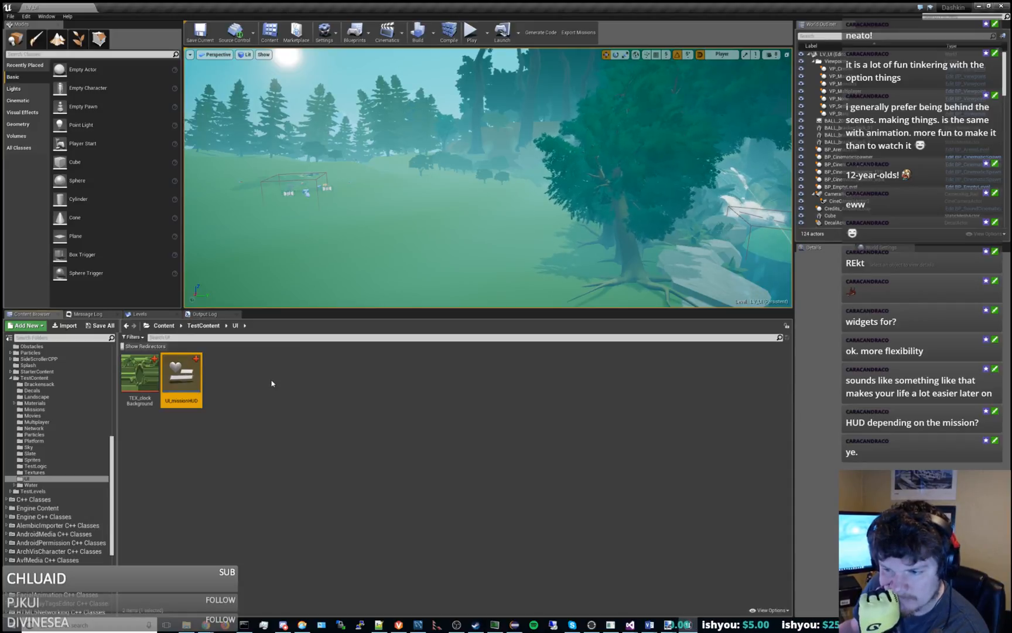
Create a Widget Blueprint named UI_basicClock in the TestContent UI folder, and open and save it.
right_click(272, 380)
mouse_move(277, 376)
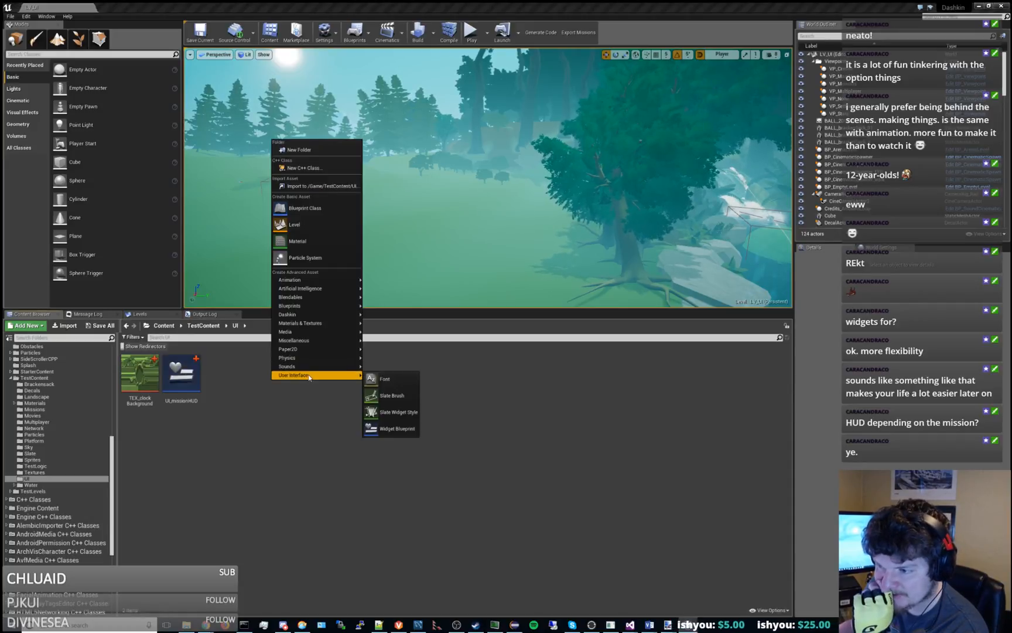
left_click(394, 428)
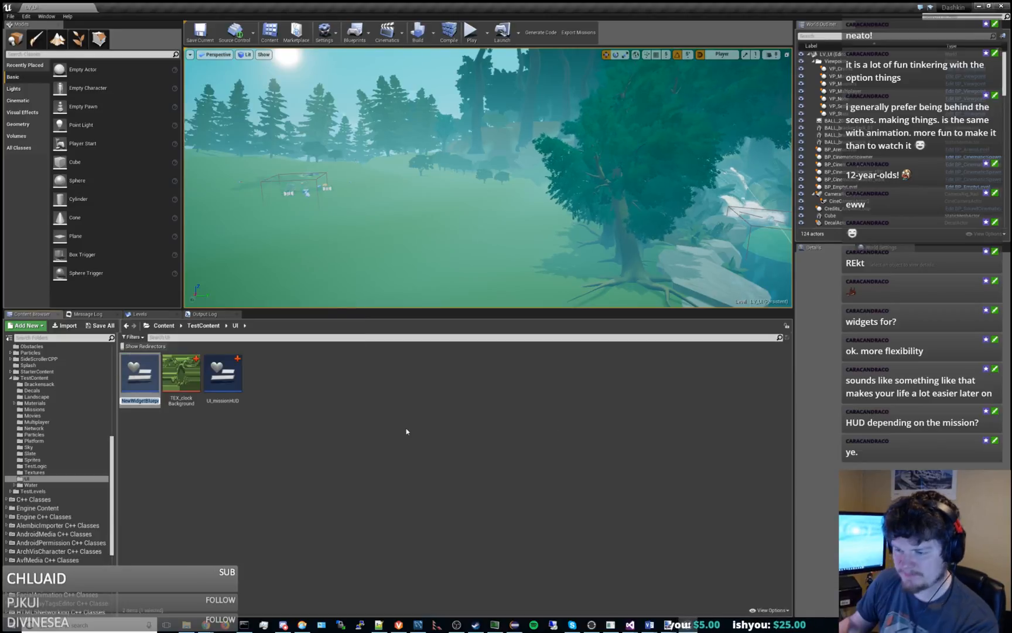
type("UI_")
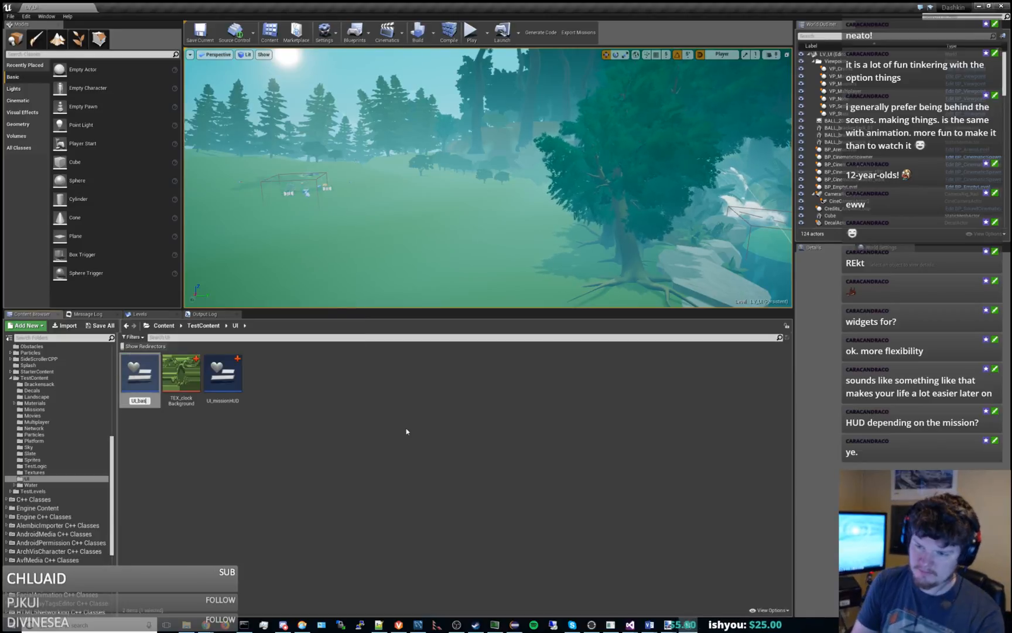
type("basicClock")
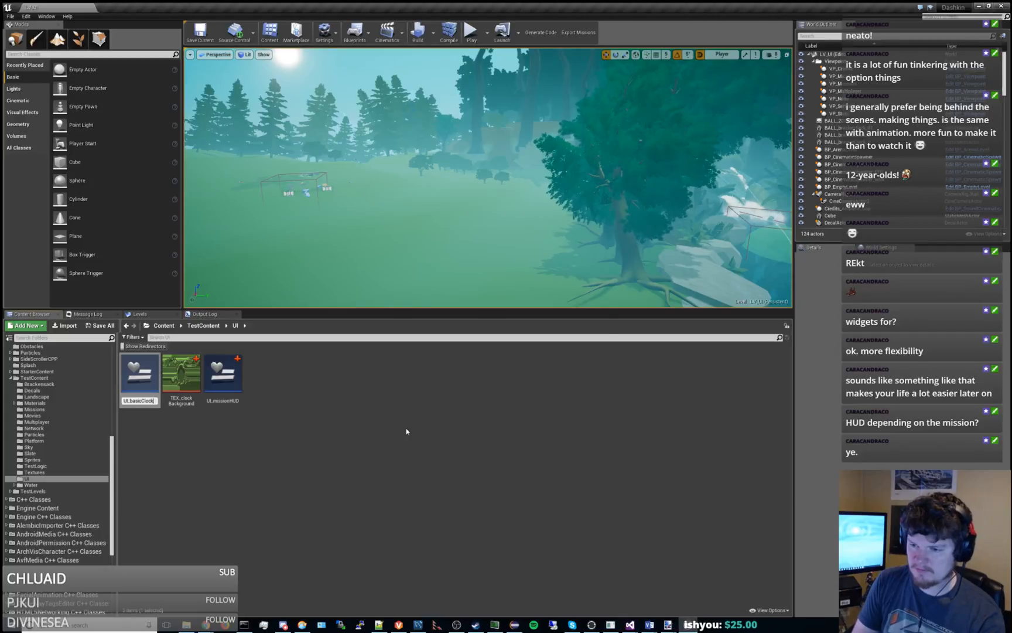
key("Return")
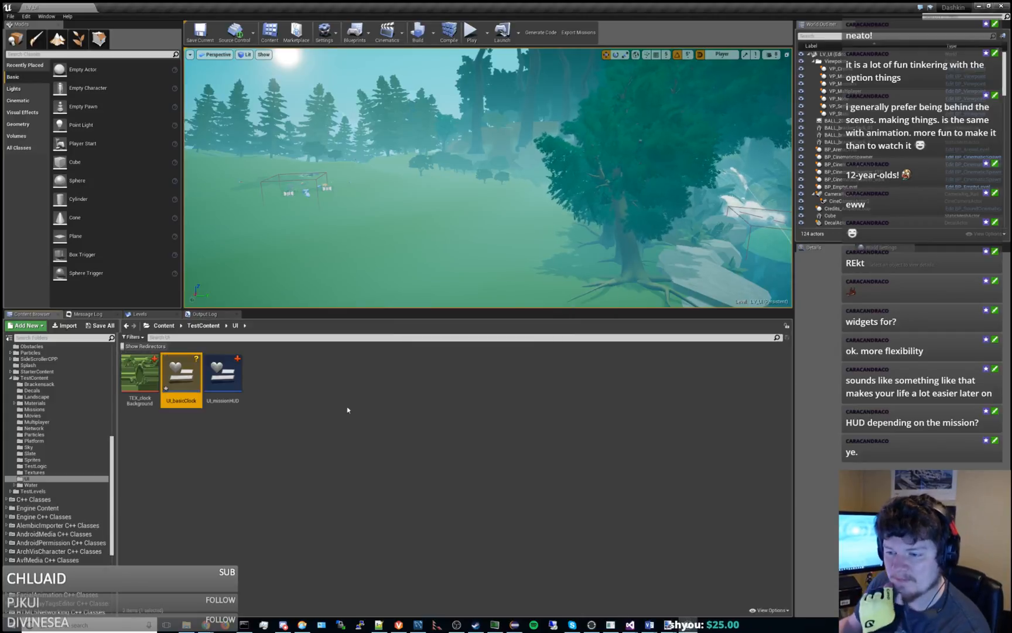
double_click(182, 378)
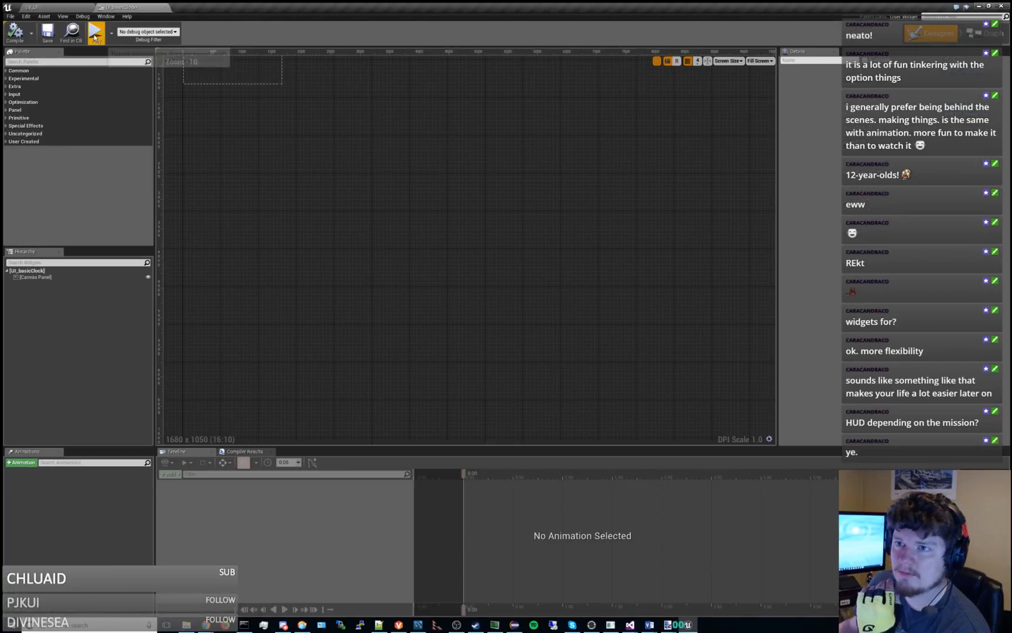
left_click(49, 34)
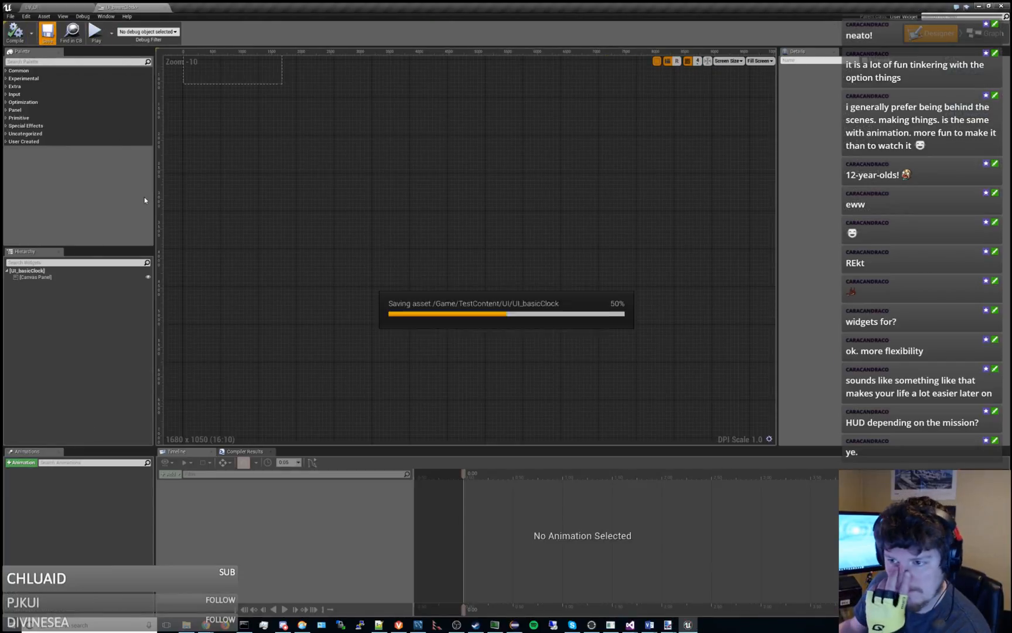
Find the Image widget in the palette and add it to the UI_basicClock canvas panel.
left_click(71, 61)
type("image")
left_click_drag(27, 81, 239, 73)
right_click_drag(377, 165, 637, 314)
left_click(728, 61)
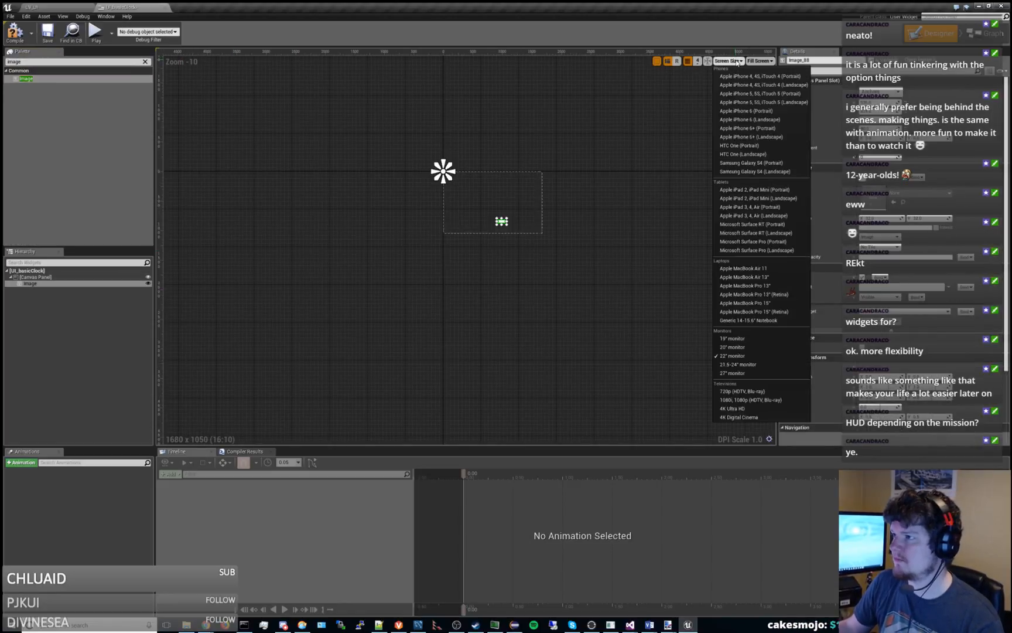
left_click(737, 62)
scroll(504, 217, "up", 8)
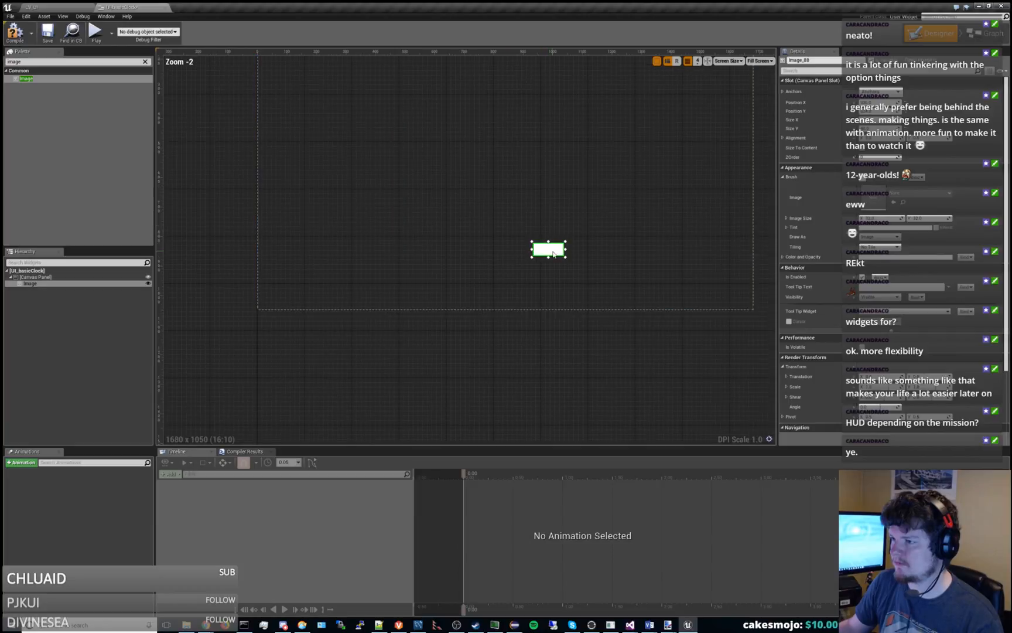
left_click_drag(551, 251, 447, 172)
right_click_drag(565, 171, 590, 261)
scroll(590, 261, "up", 1)
scroll(592, 254, "down", 3)
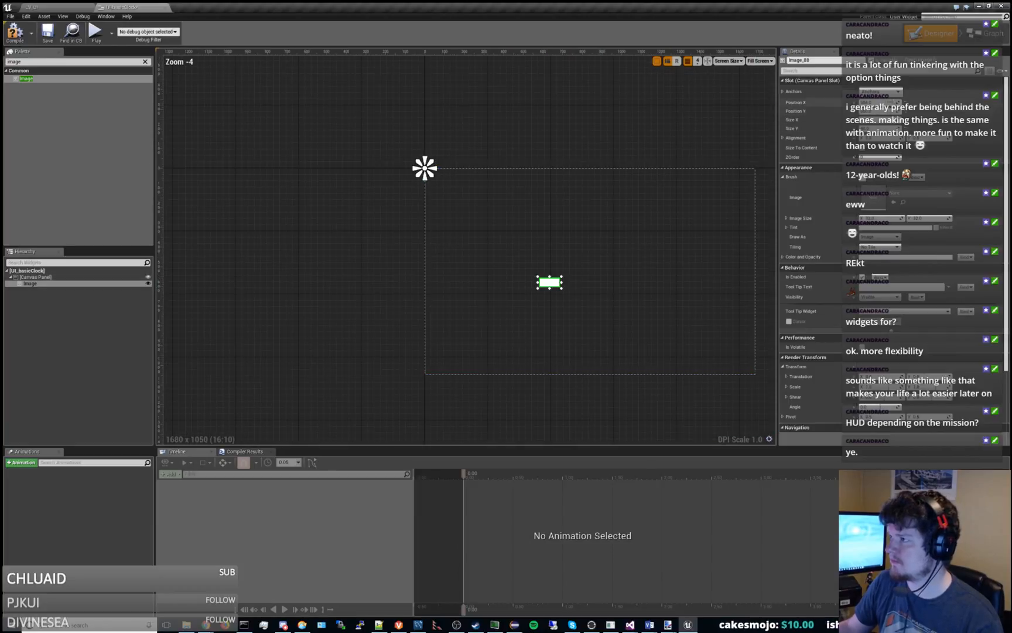
Anchor the image to the centre of the canvas and set its Position X and Position Y to 0.
left_click(894, 93)
left_click(901, 140)
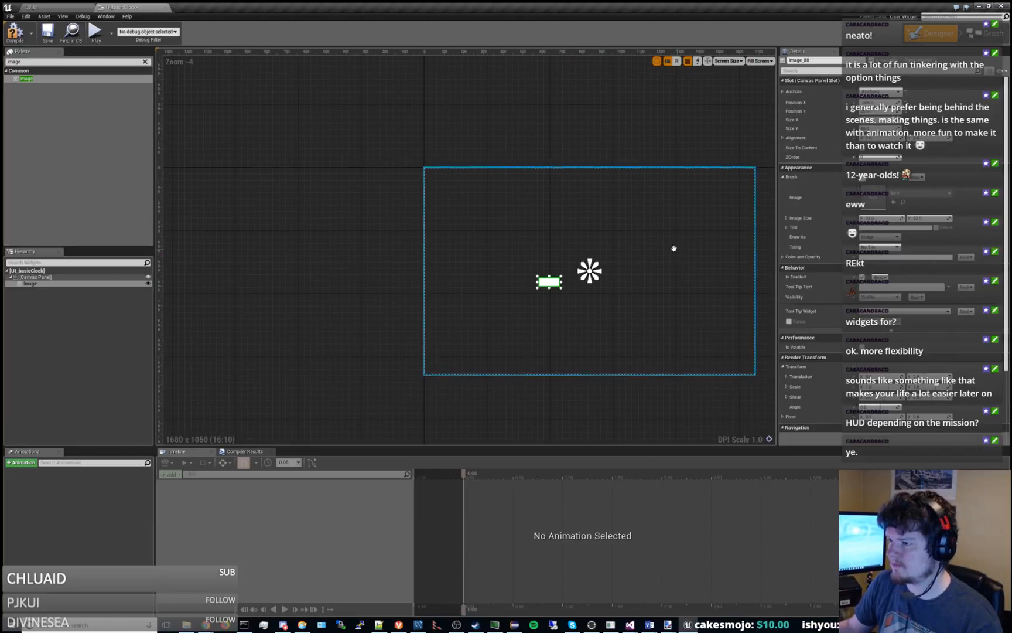
right_click_drag(671, 248, 549, 222)
left_click(65, 283)
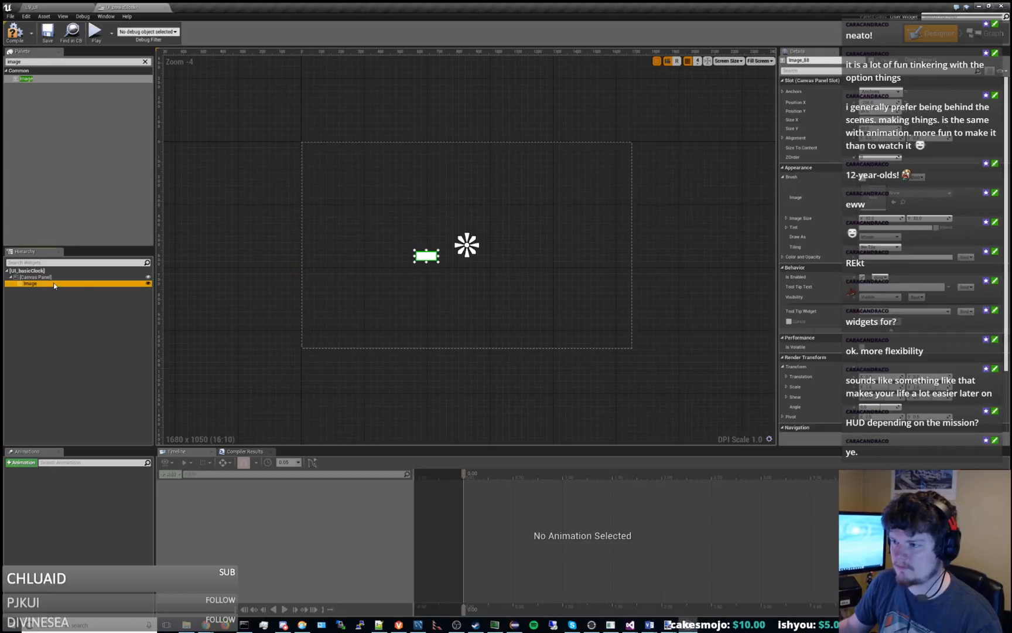
left_click(879, 103)
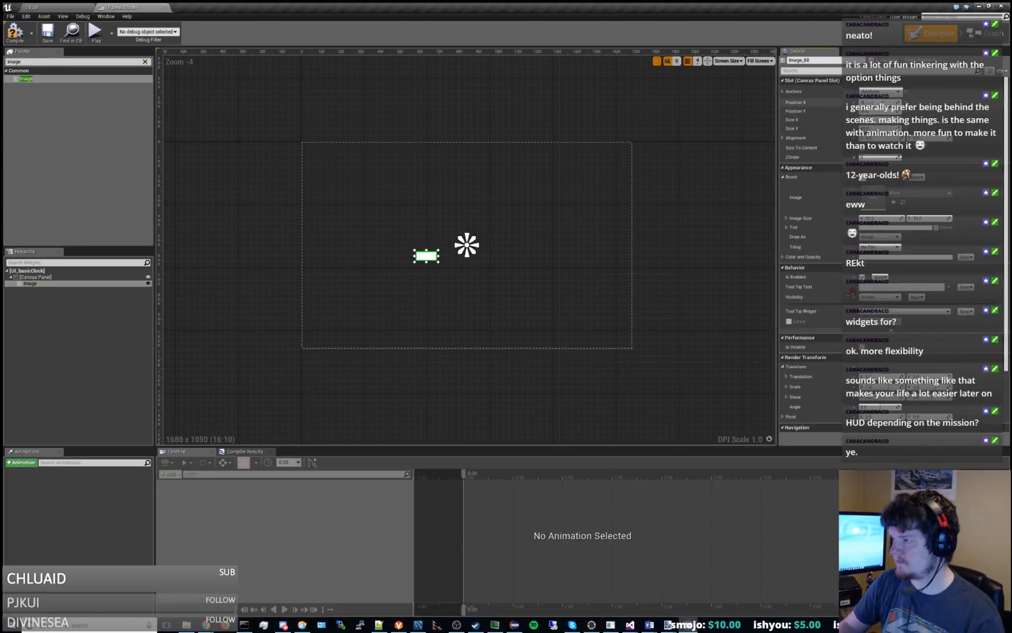
key("Return")
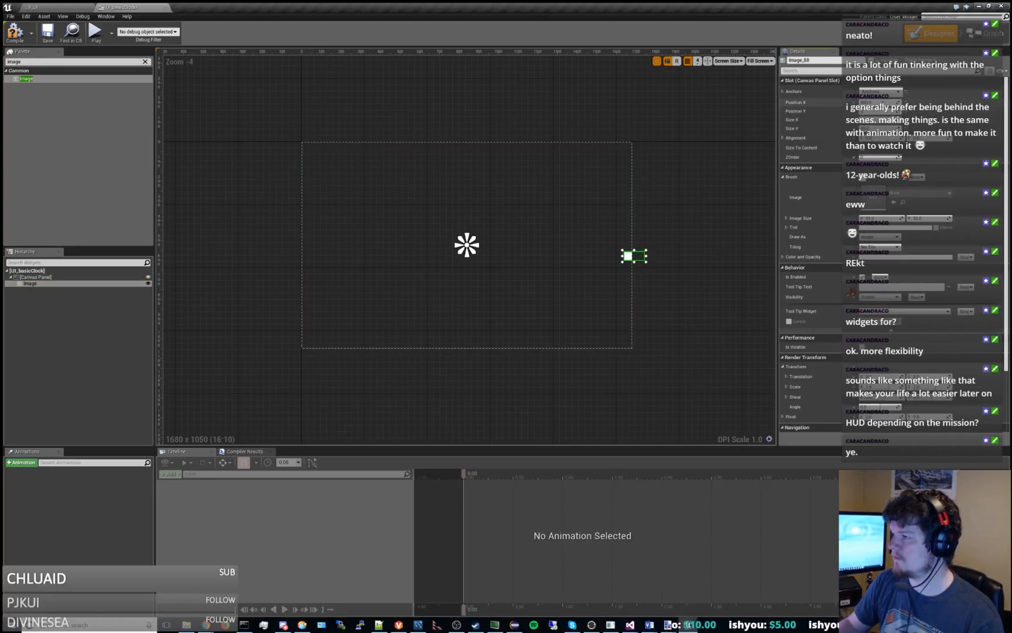
type("0")
key("Return")
key("Return")
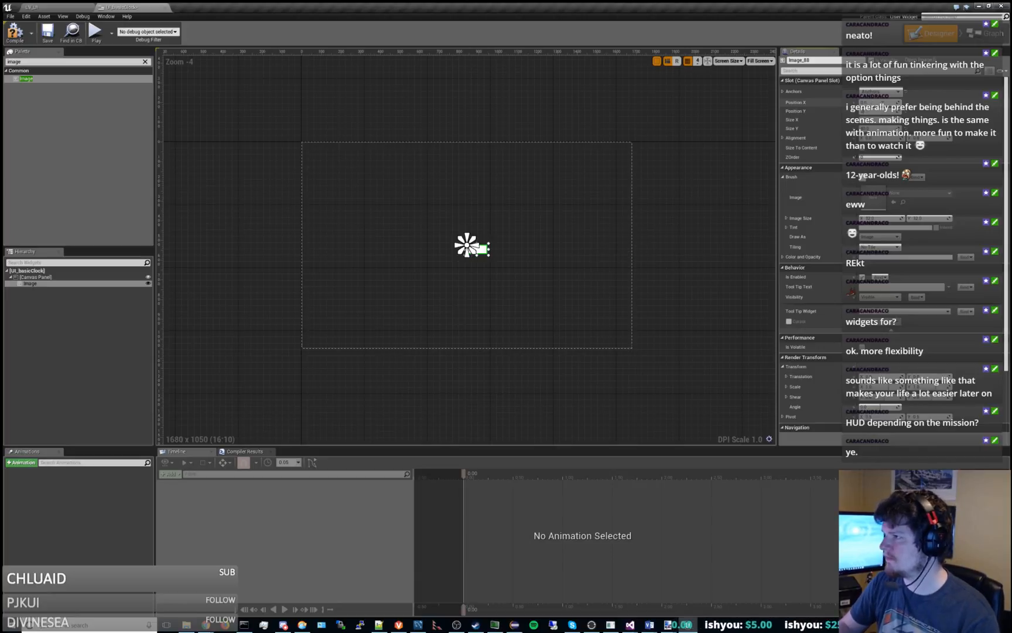
Set the image's Size X to 800 and Size Y to 240.
type("800")
key("Tab")
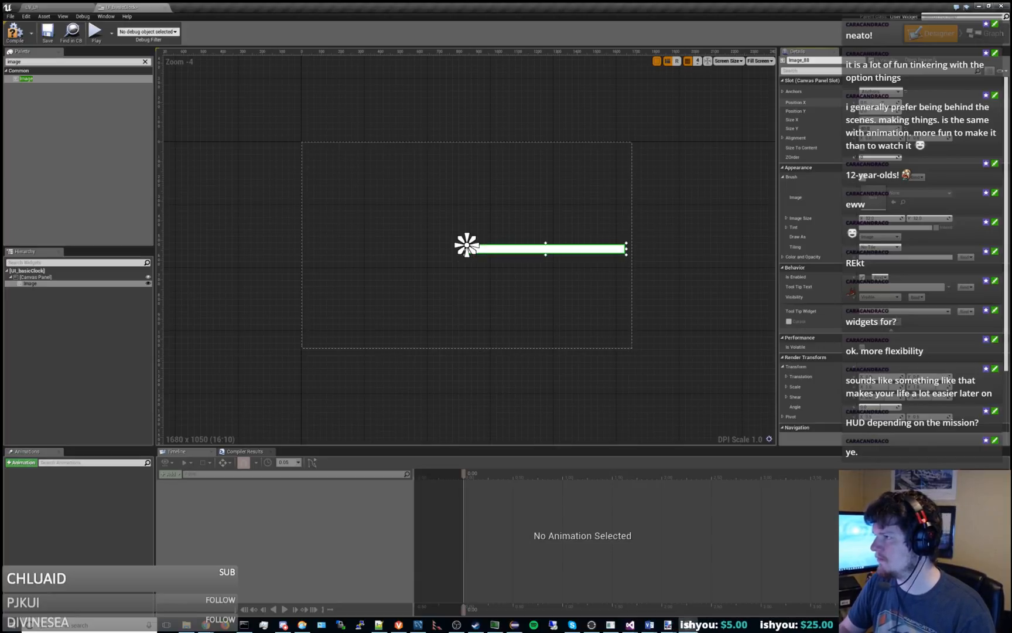
type("240")
key("Return")
Assign the TEX_clockBackground vine texture as the image's brush.
left_click(922, 194)
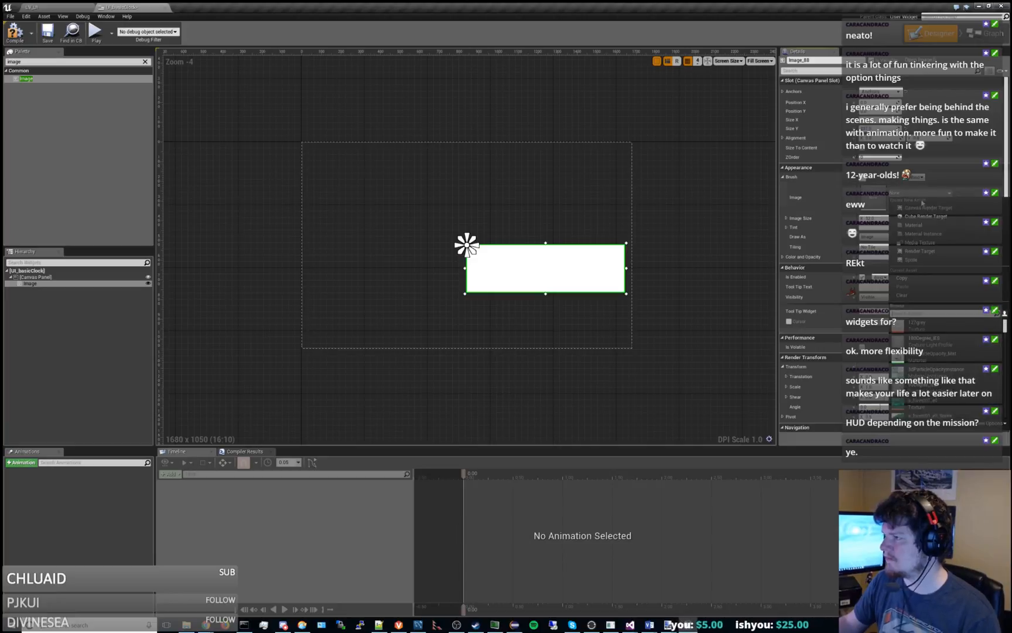
type("TEXT")
key("BackSpace")
type("_")
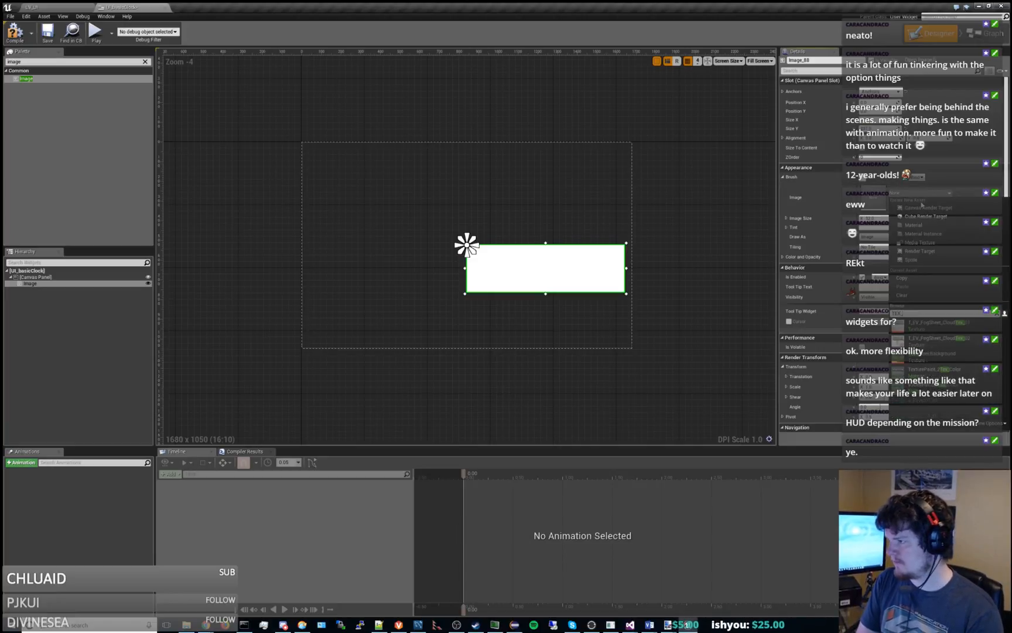
left_click(937, 356)
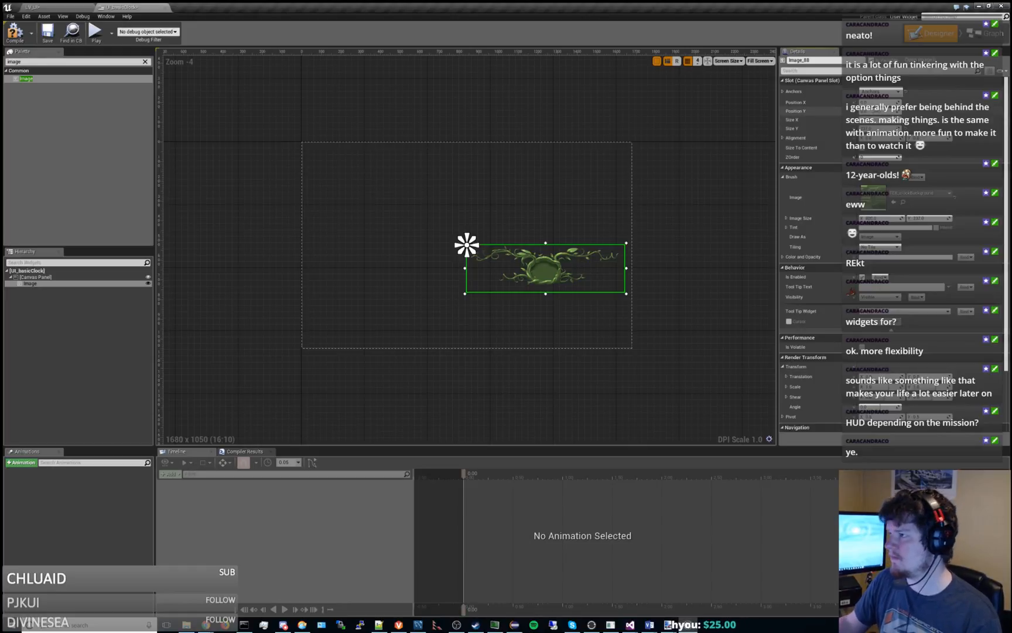
Shift the vine image's Position X and Position Y by half its size to centre it on its anchor, and compile the widget.
key("Return")
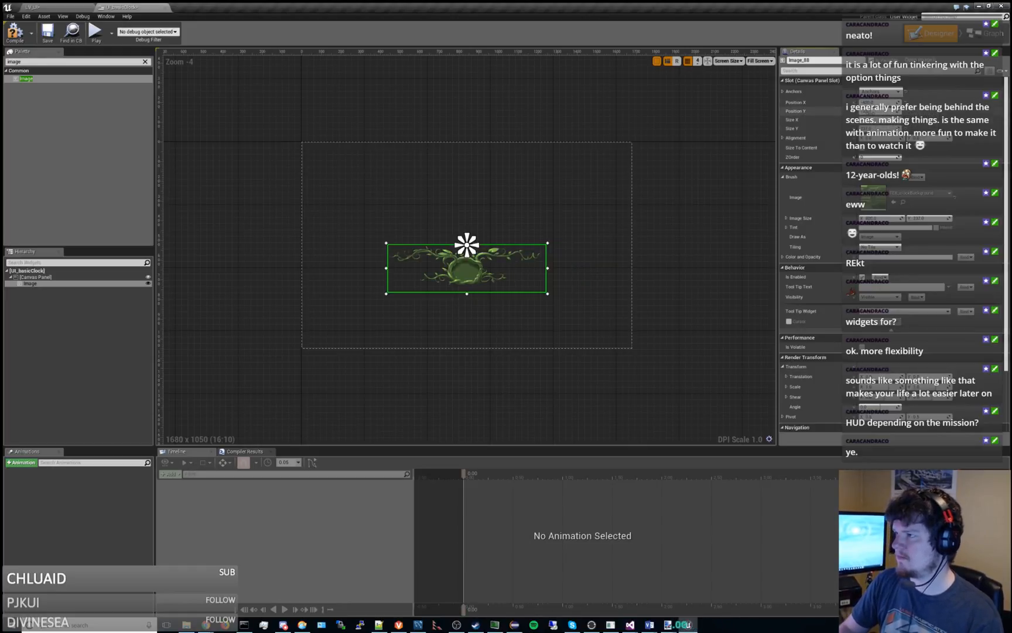
key("Return")
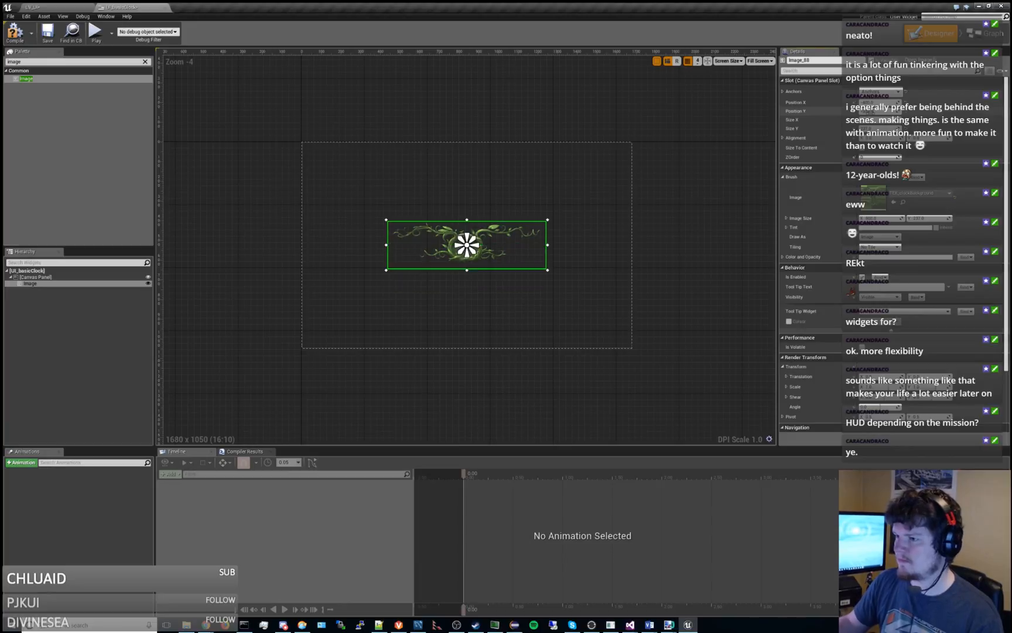
left_click(692, 224)
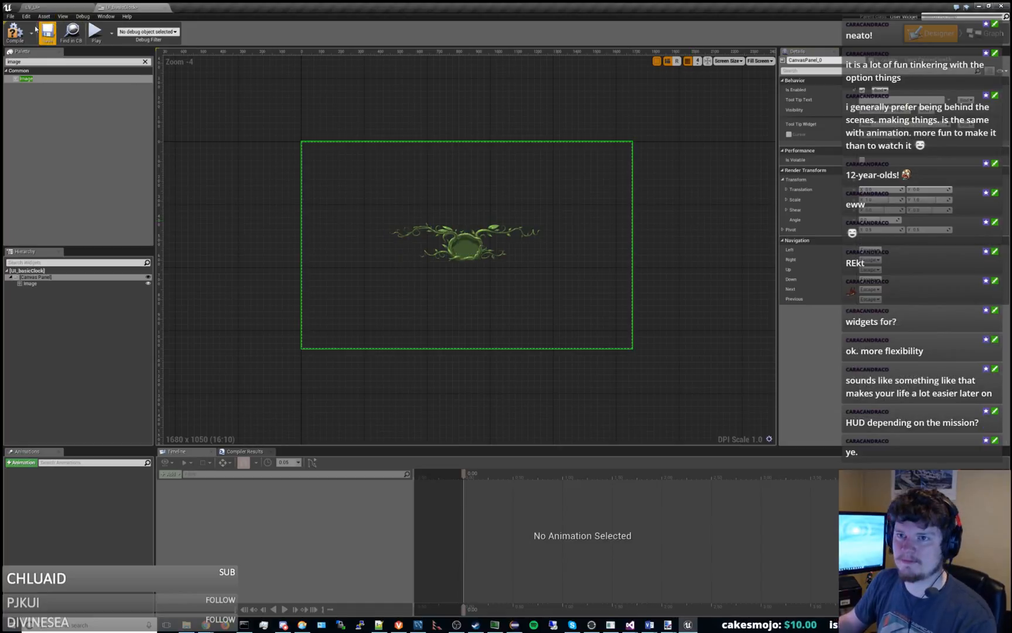
left_click(14, 35)
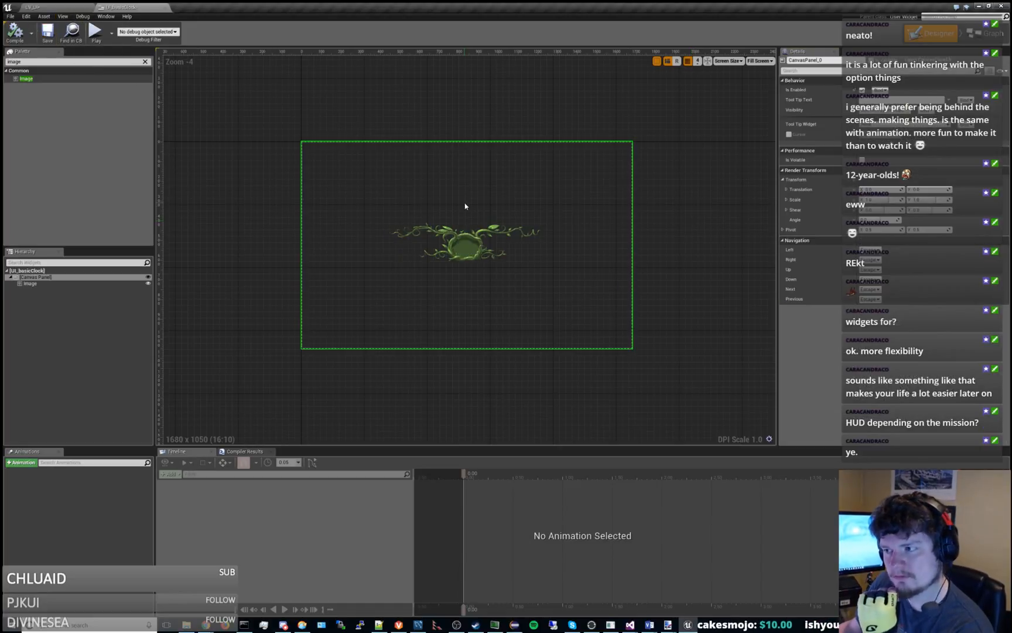
Select the vine image and toggle its editor visibility off and on again.
left_click(53, 281)
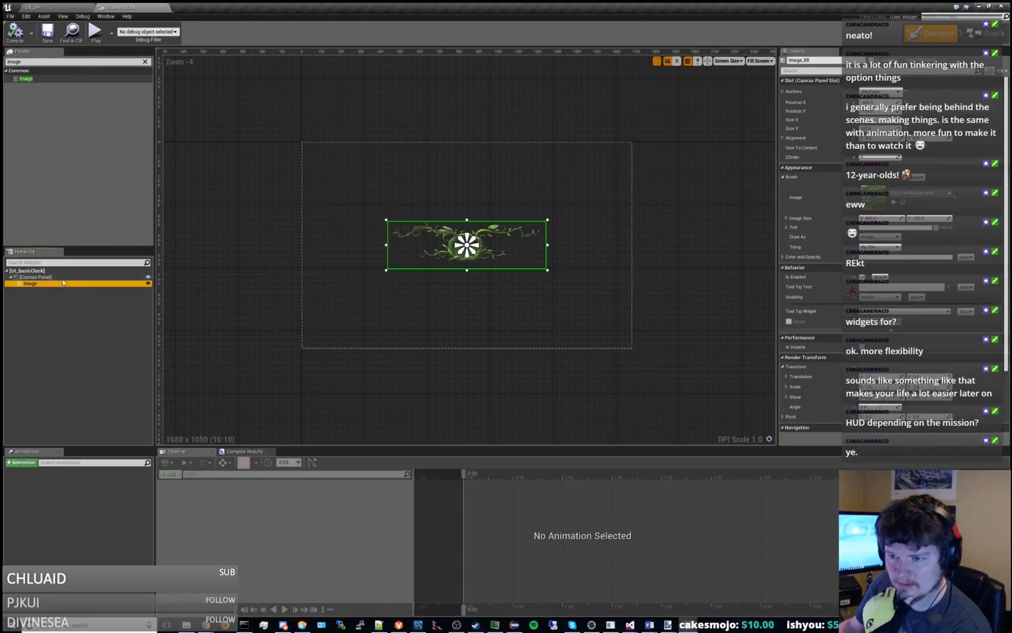
left_click(147, 280)
left_click(148, 280)
left_click(147, 279)
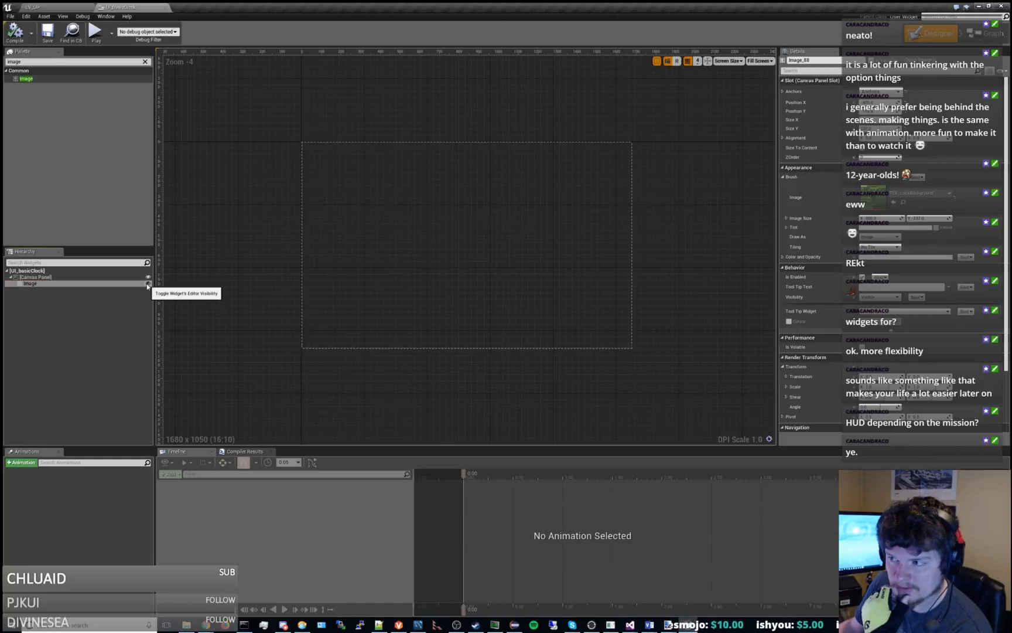
left_click(148, 280)
Open the UI_missionHUD widget and look for a scale container among its canvas panel's wrap and replace options and the palette widgets.
left_click(45, 7)
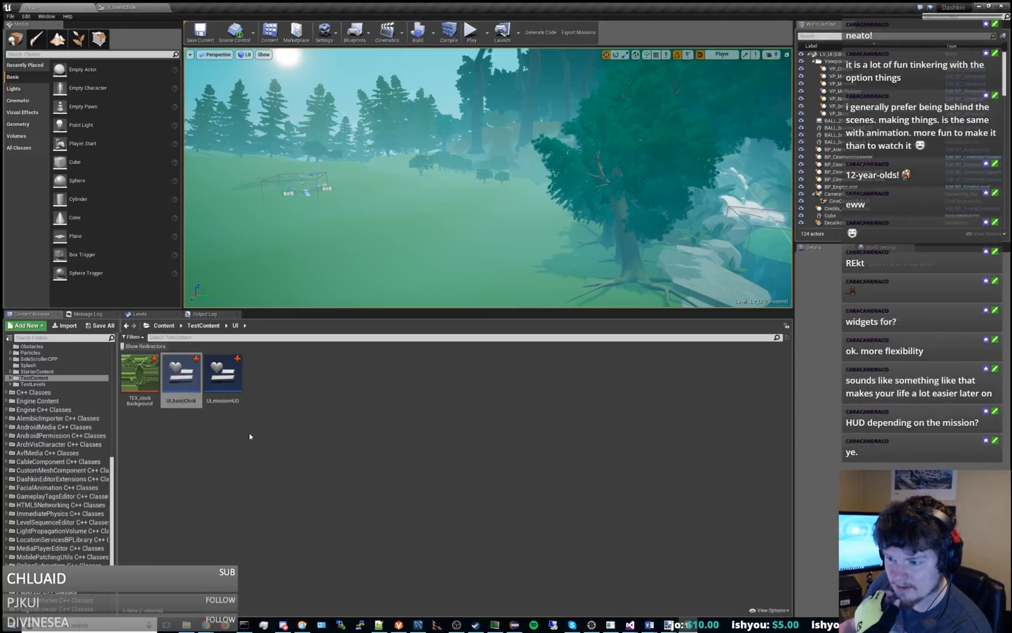
double_click(227, 376)
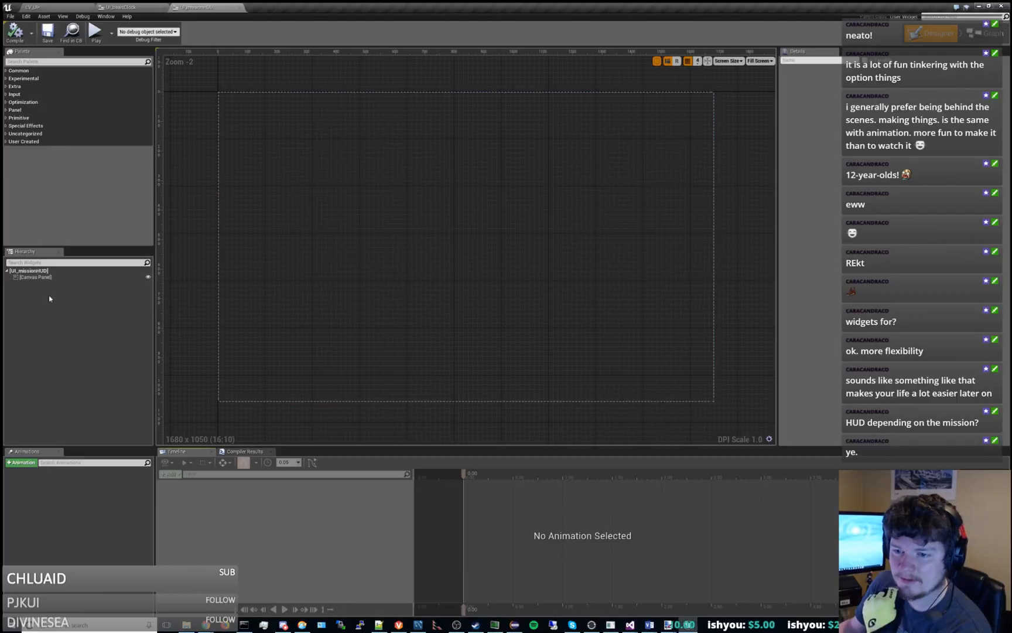
left_click(41, 278)
right_click(42, 278)
mouse_move(58, 327)
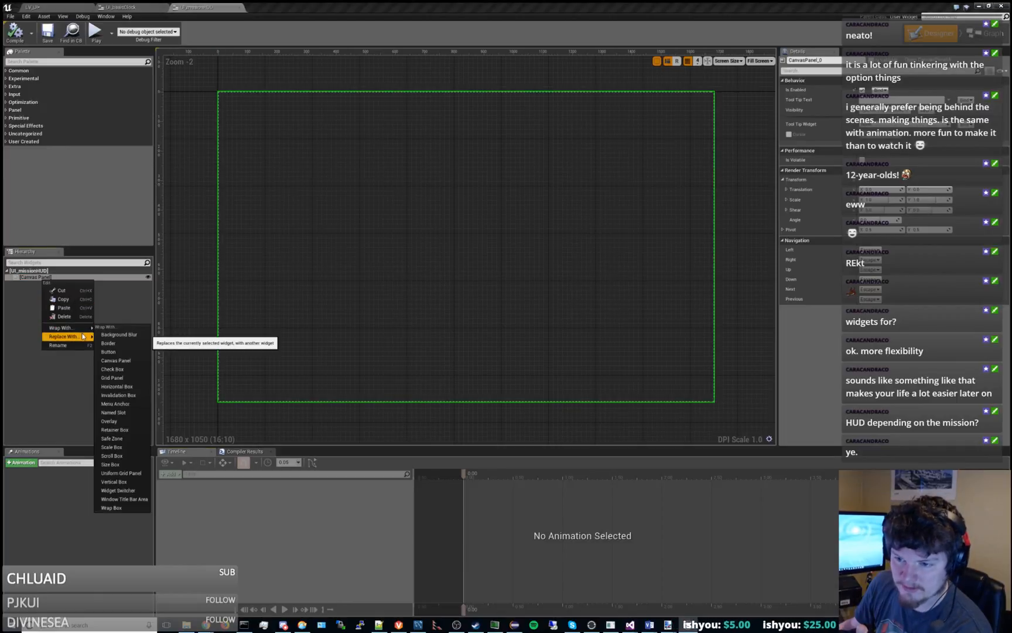
left_click(14, 312)
left_click(39, 62)
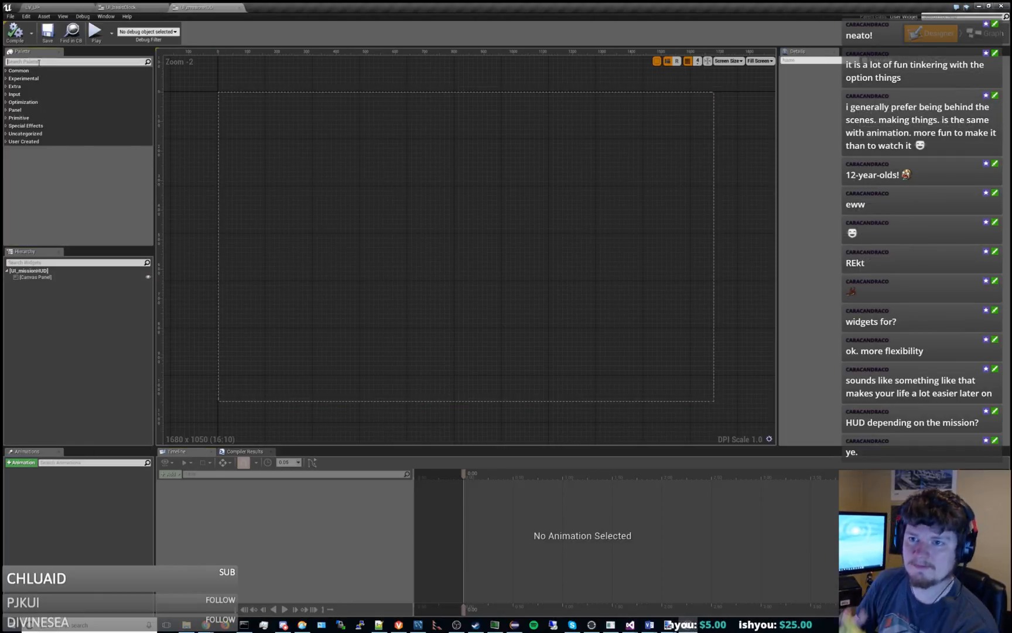
type("scale")
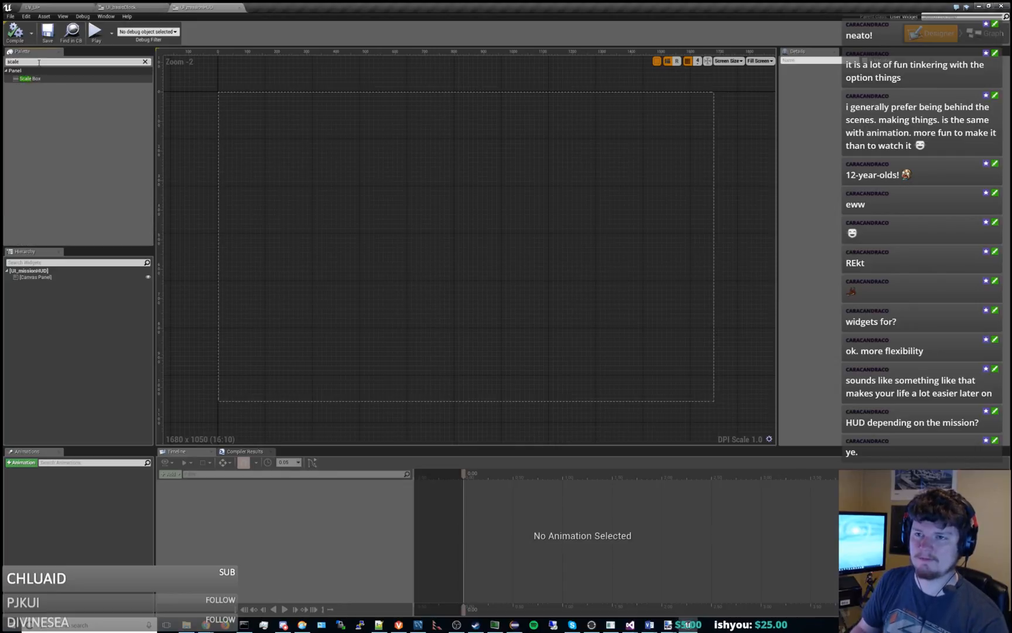
Open the UI_initialLoad widget from the Gameplay/UI content folder as a reference and move its window out of the way.
left_click(47, 8)
left_click(258, 466)
scroll(73, 415, "up", 5)
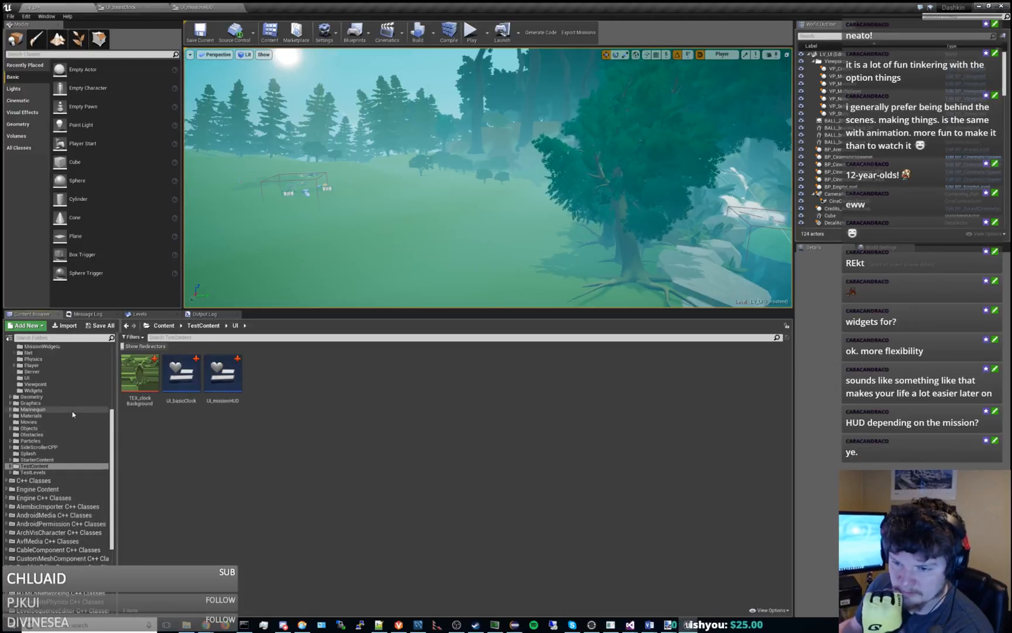
scroll(73, 414, "up", 5)
left_click(39, 454)
left_click(36, 466)
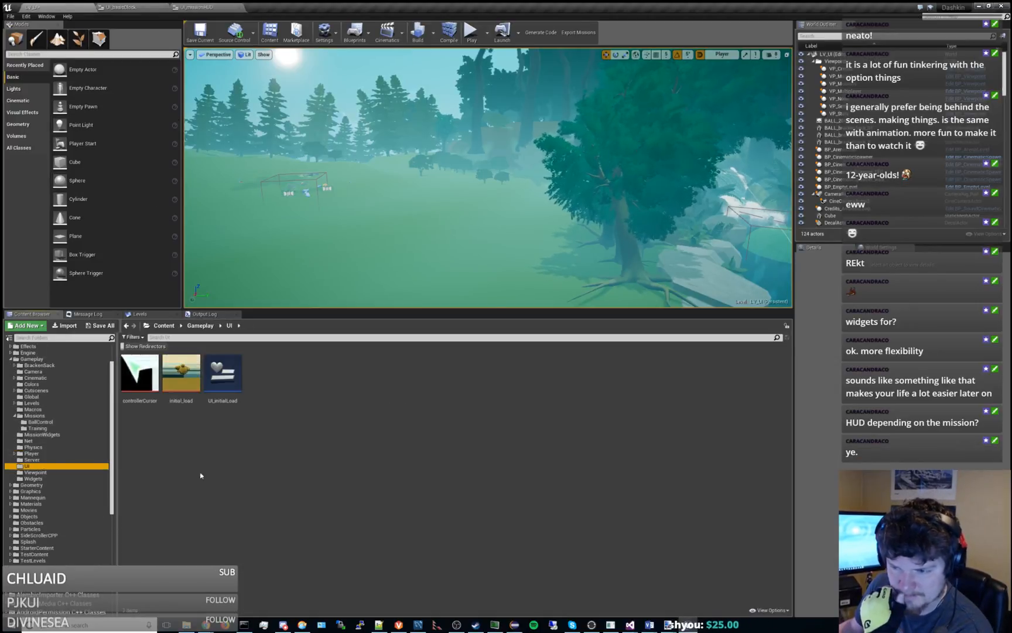
double_click(222, 373)
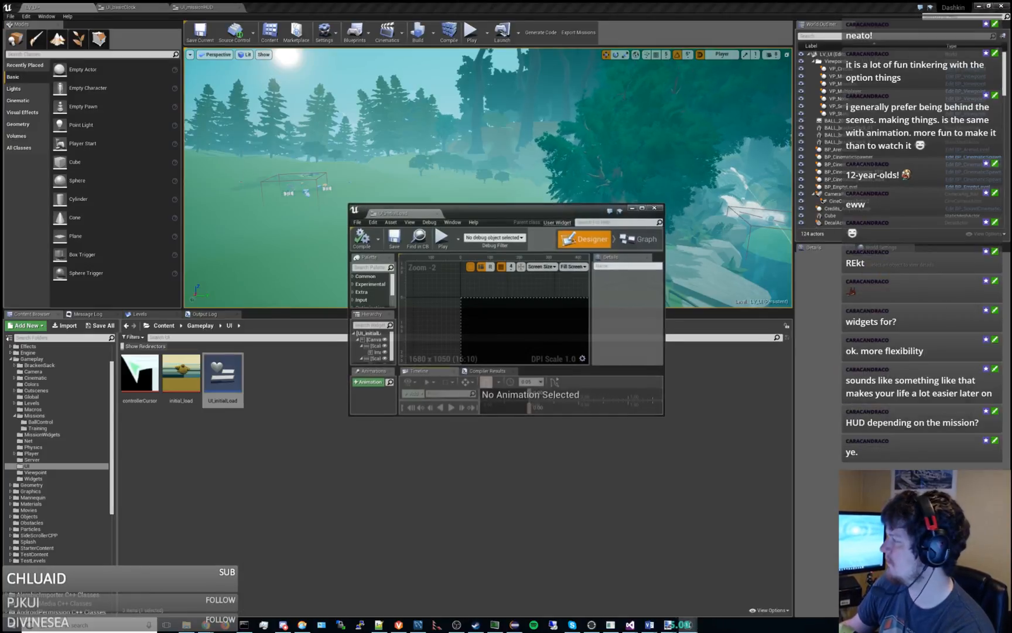
left_click_drag(531, 213, 1011, 214)
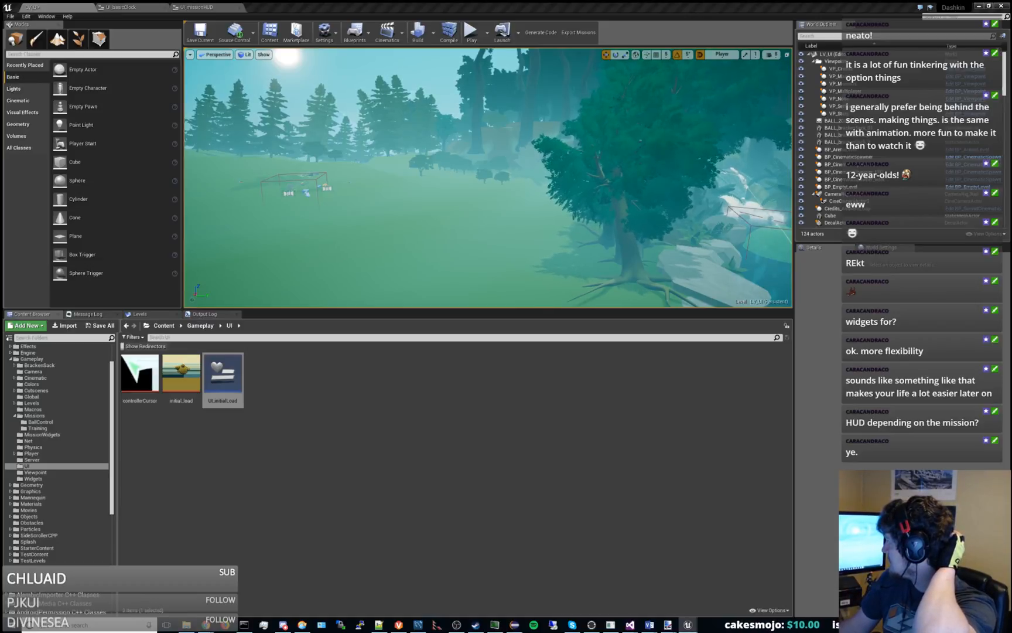
Return to the UI_missionHUD widget and add a Scale Box to its canvas panel.
left_click(123, 7)
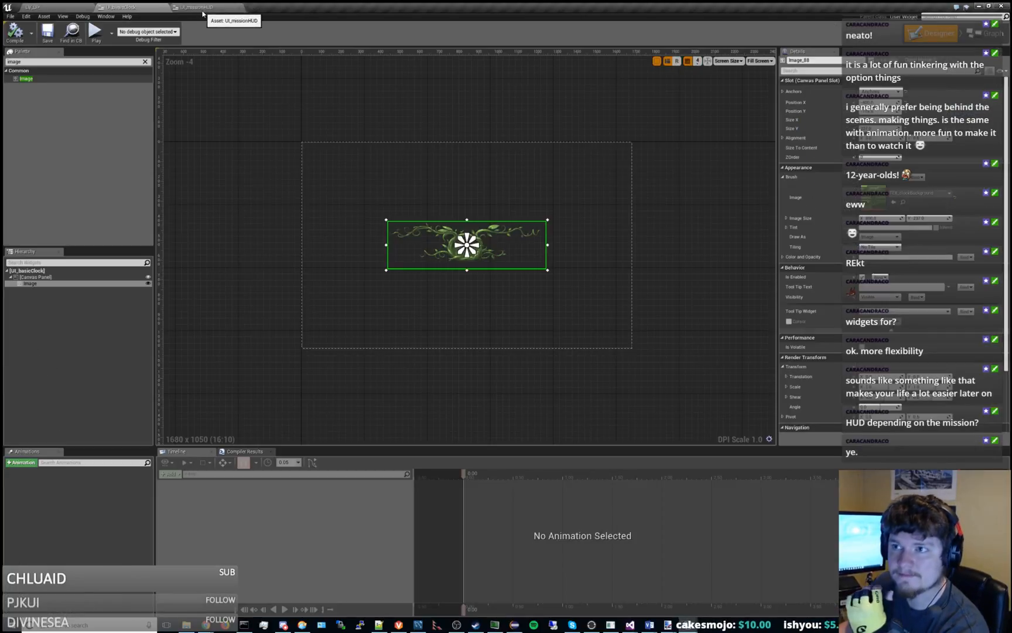
left_click(199, 7)
left_click(52, 278)
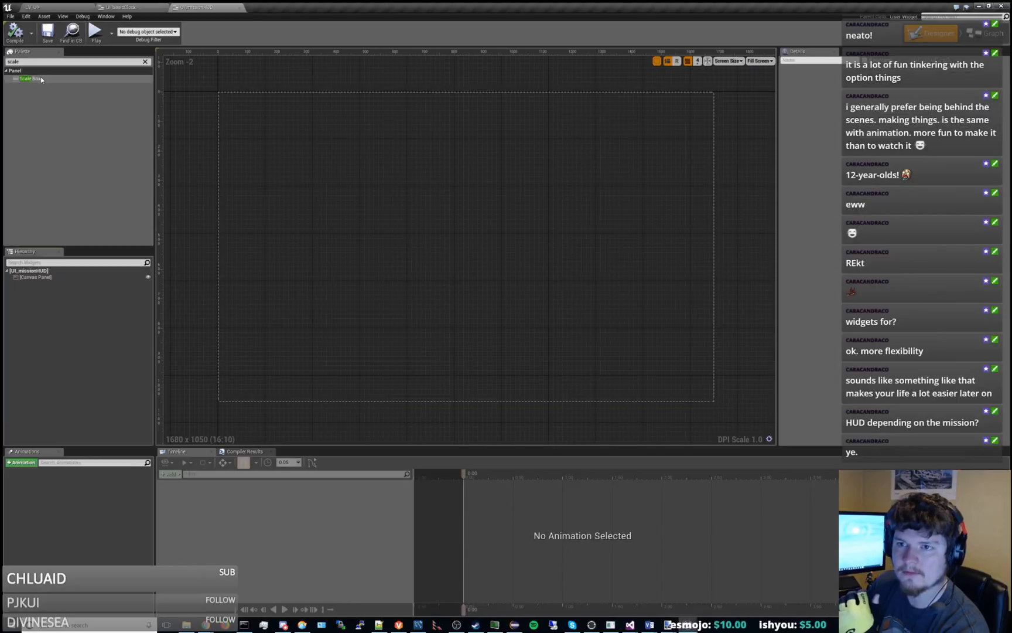
left_click_drag(40, 76, 270, 151)
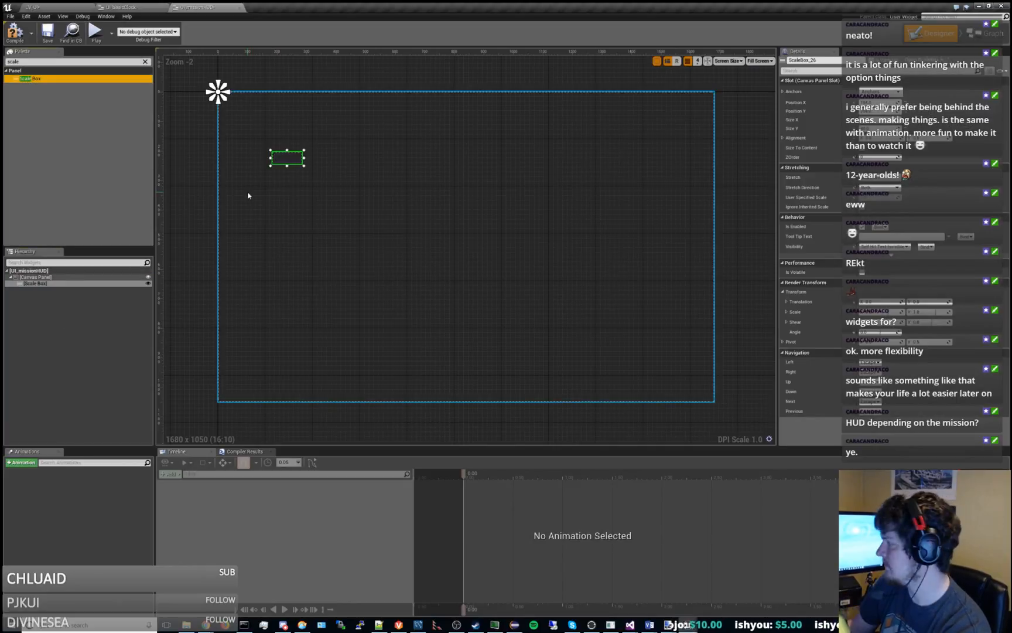
left_click(38, 278)
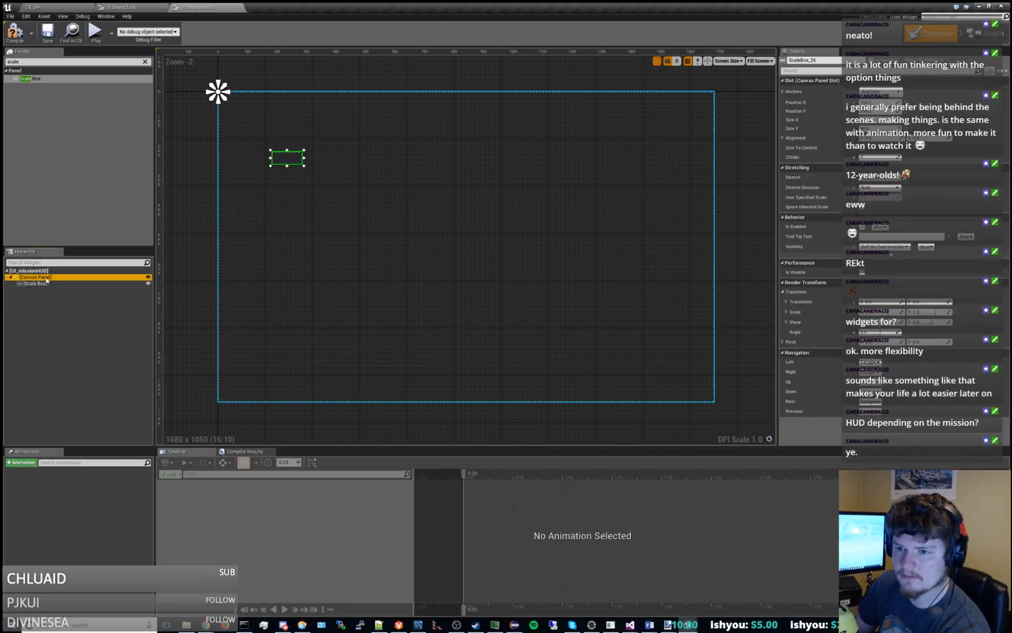
left_click(40, 283)
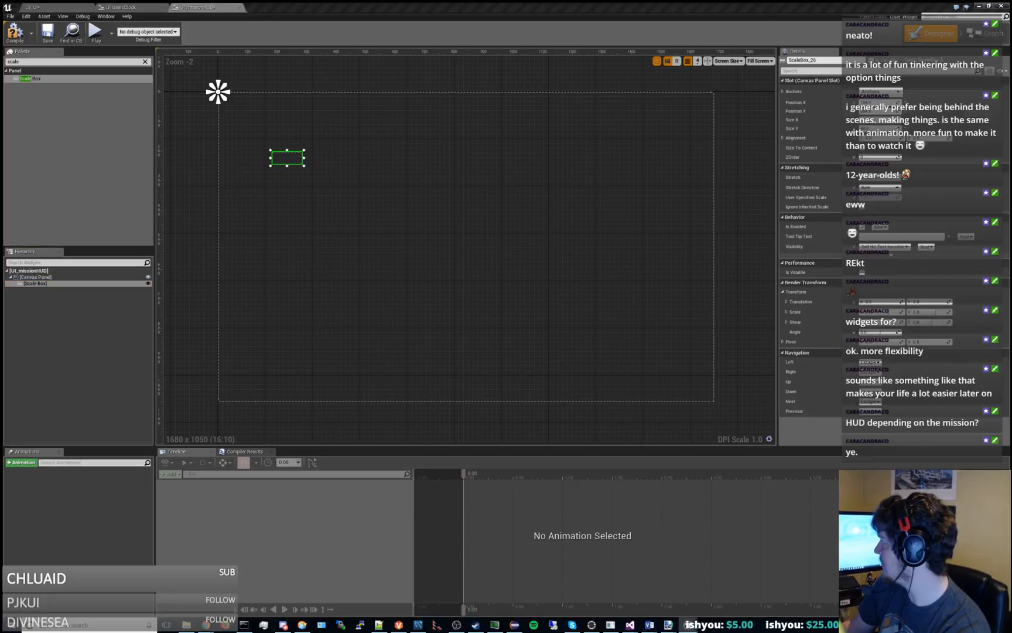
Anchor the scale box to all four corners of the canvas panel.
left_click(327, 137)
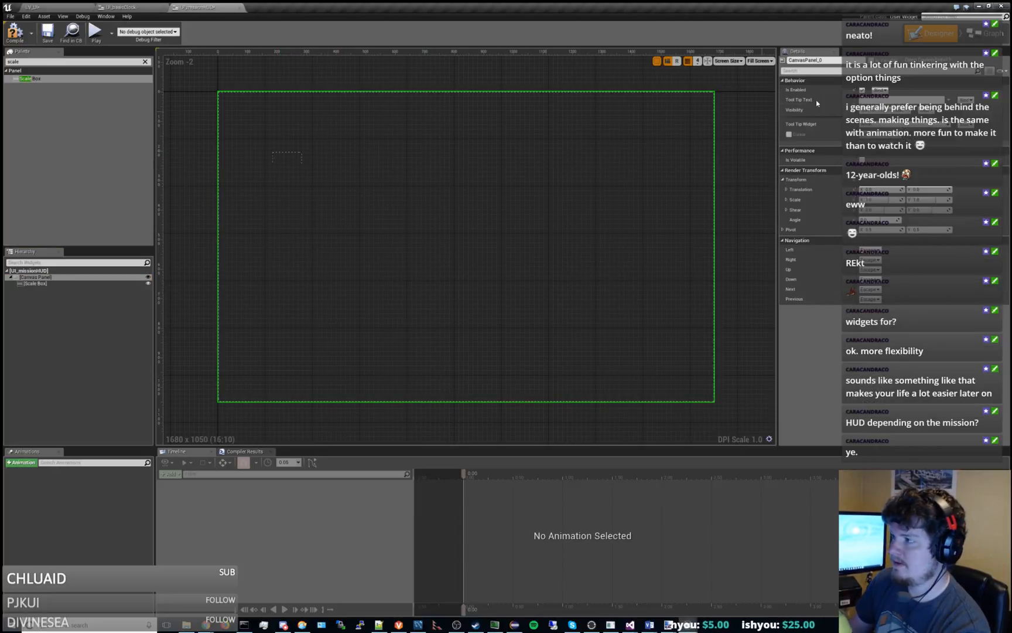
left_click(293, 155)
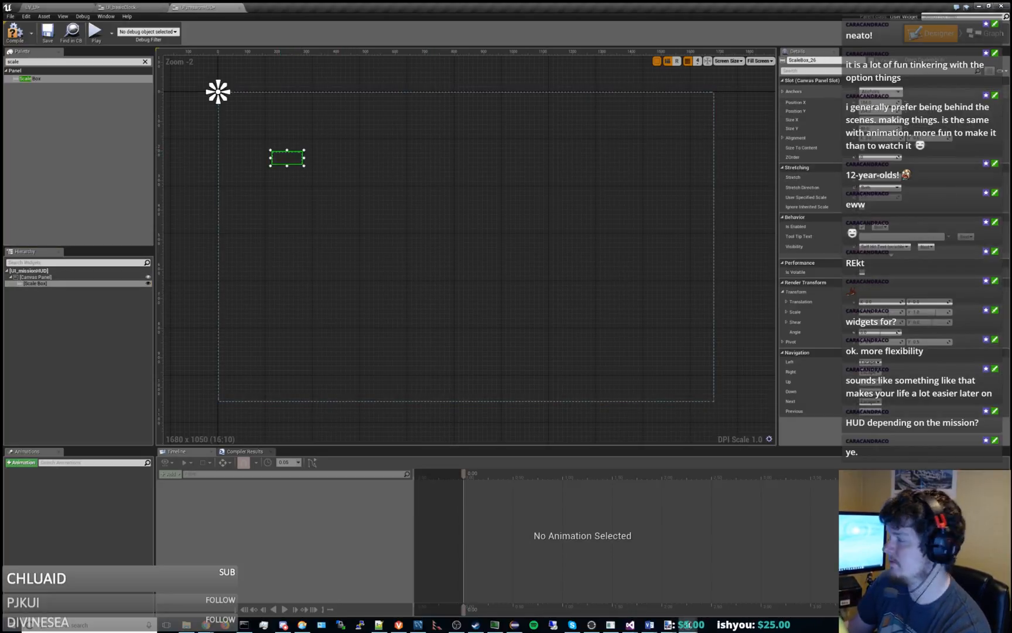
left_click(881, 92)
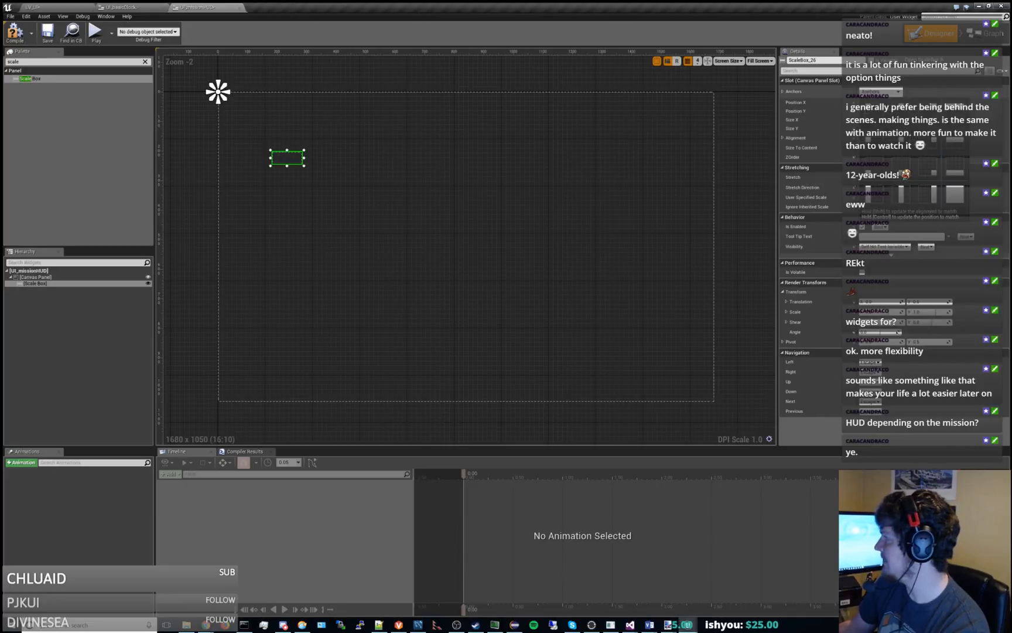
left_click(955, 193)
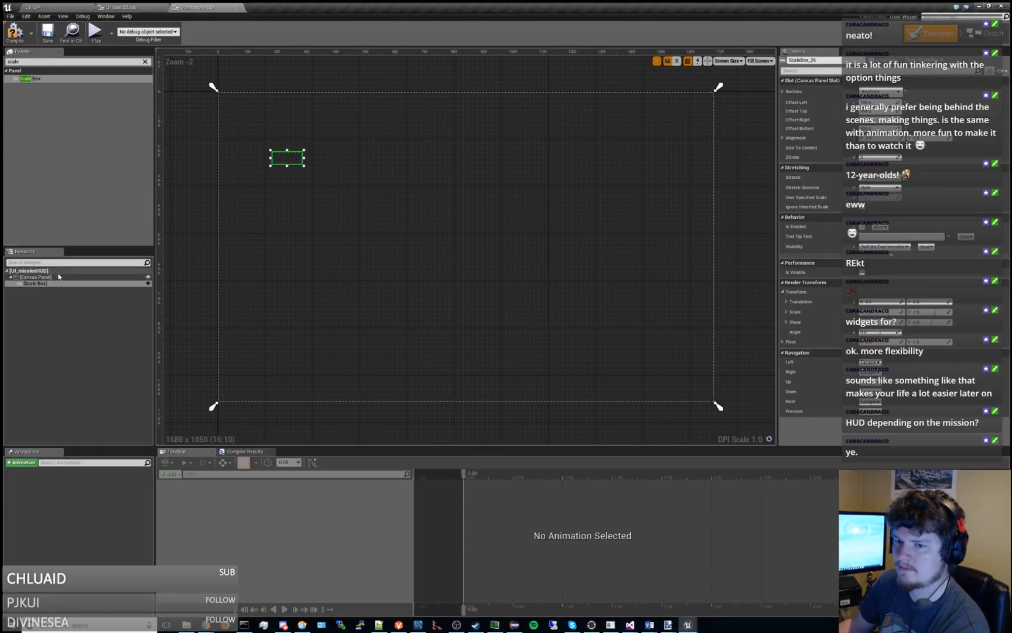
Set the scale box's left, top, right and bottom offsets to 0 to fill the canvas, and check its Stretch options.
left_click(343, 190)
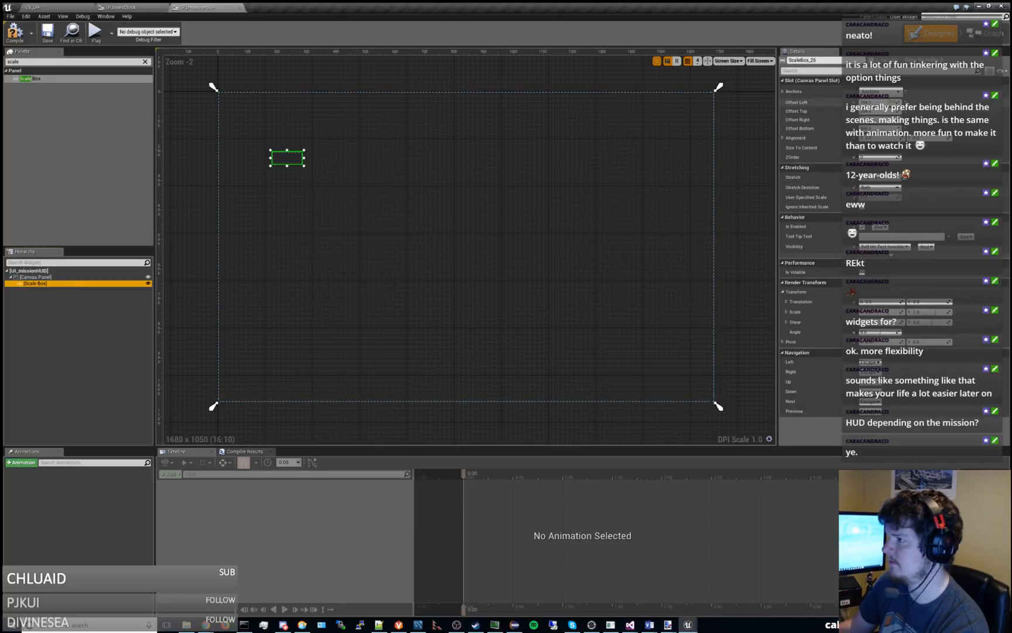
left_click_drag(270, 158, 216, 158)
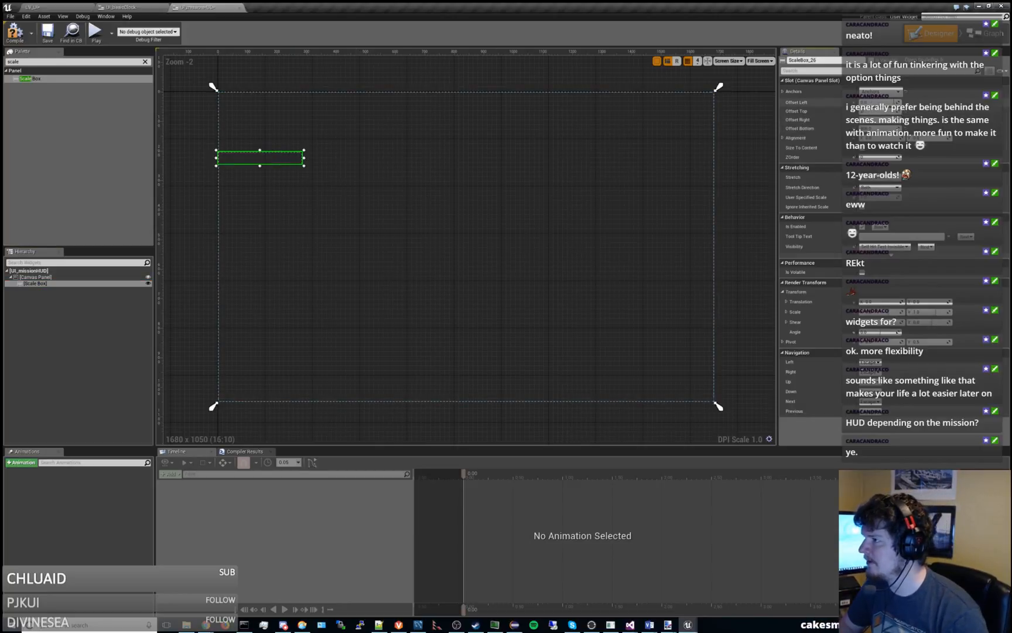
type("0")
key("Tab")
type("0")
key("Tab")
type("0")
key("Return")
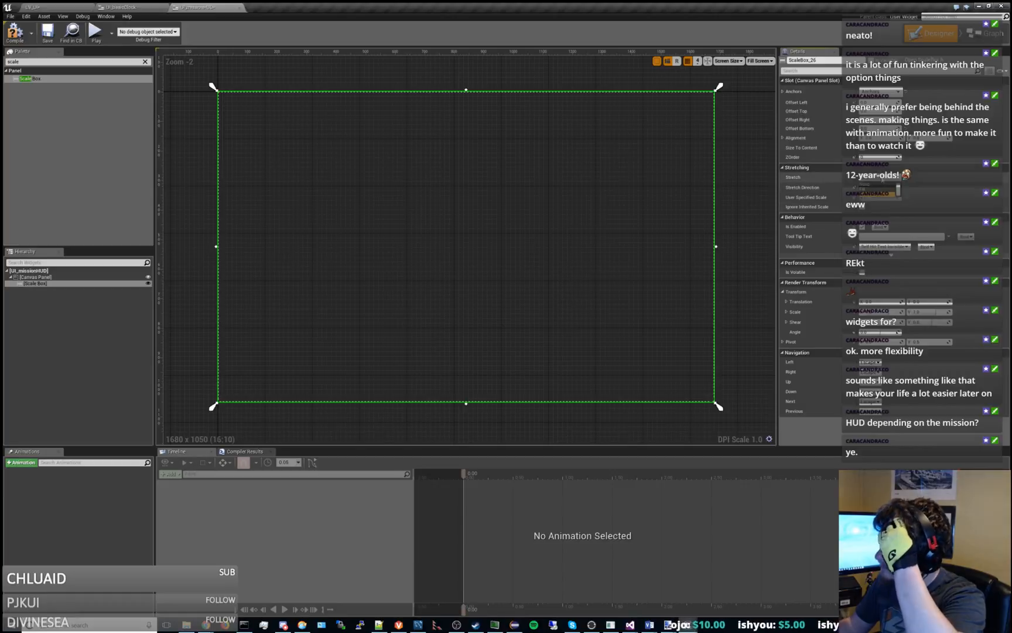
left_click(880, 178)
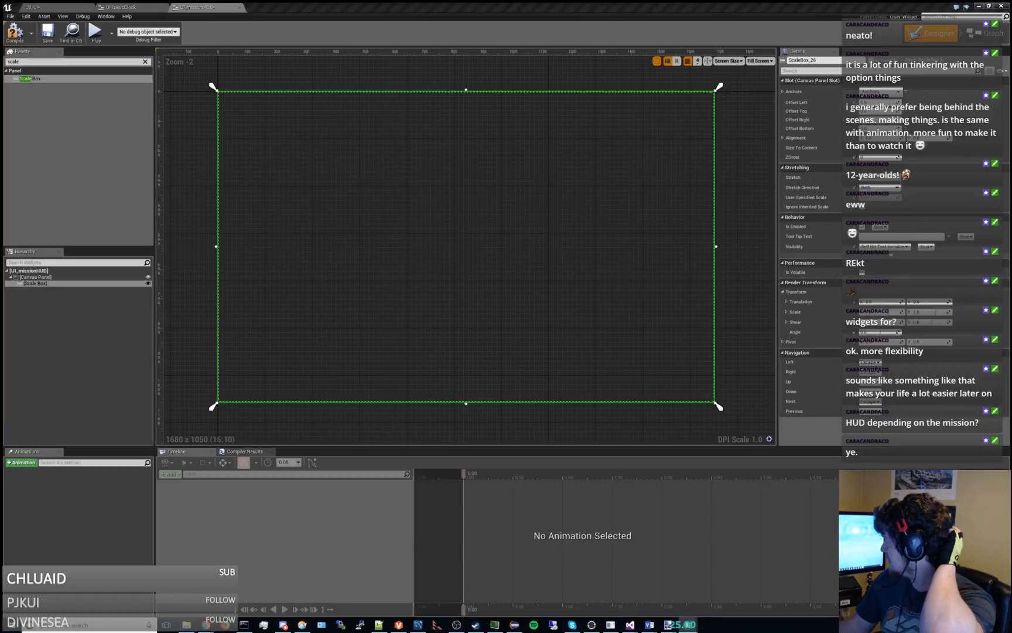
Nest a second Scale Box inside the existing scale box.
left_click(47, 284)
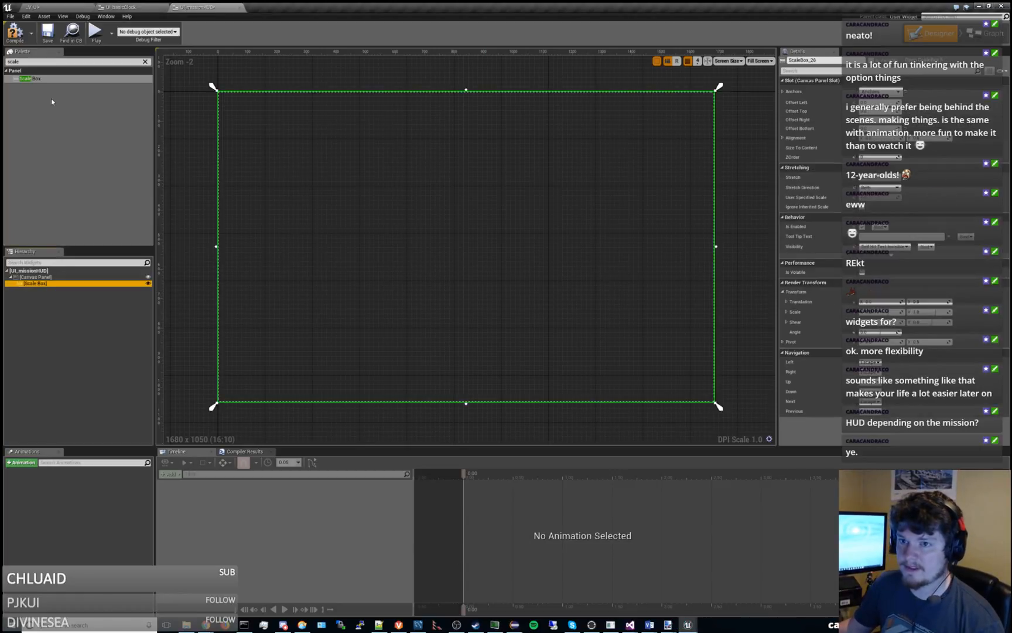
left_click_drag(30, 84, 58, 296)
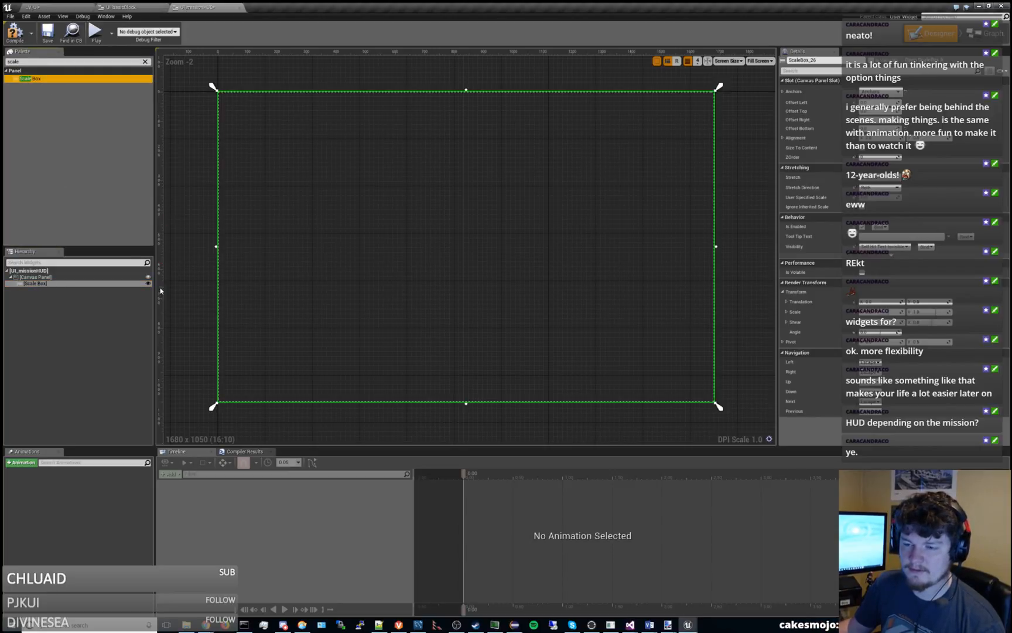
left_click(71, 285)
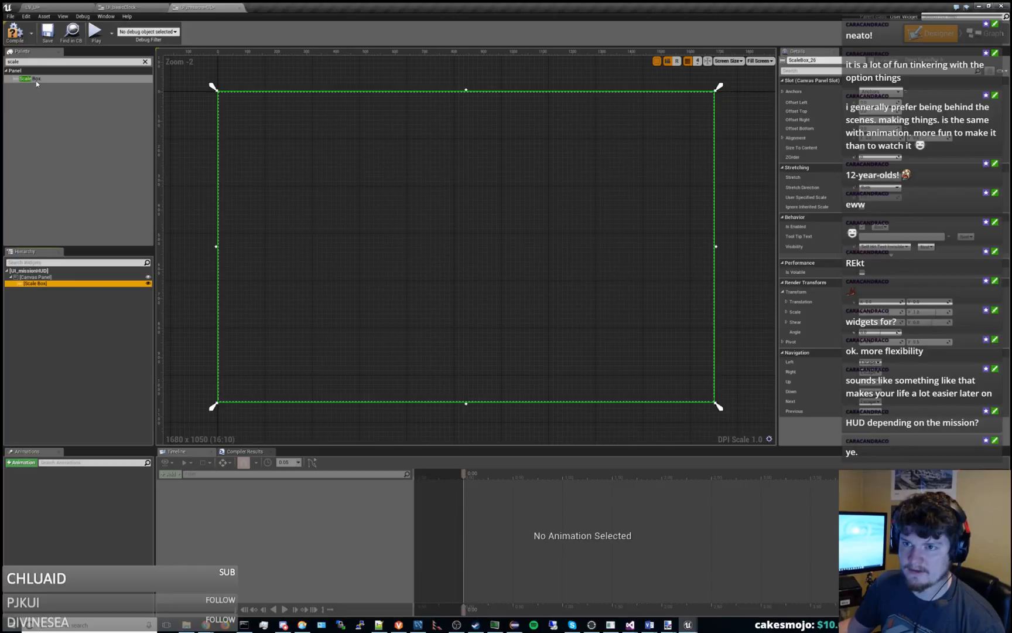
left_click_drag(36, 84, 40, 288)
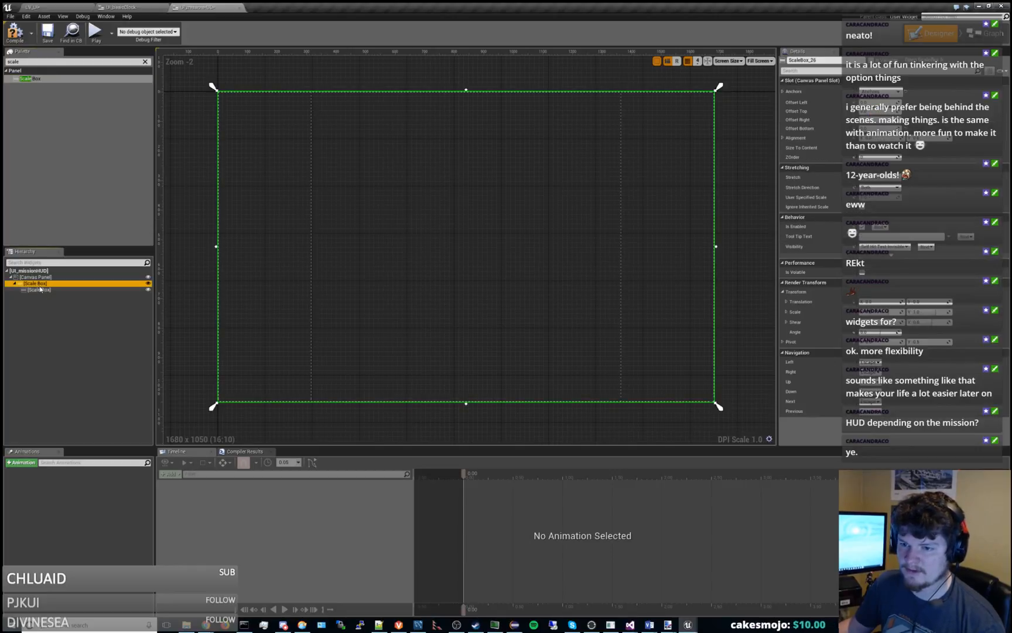
Rename the outer scale box as ScaleToScreen.
double_click(47, 285)
type("Scal")
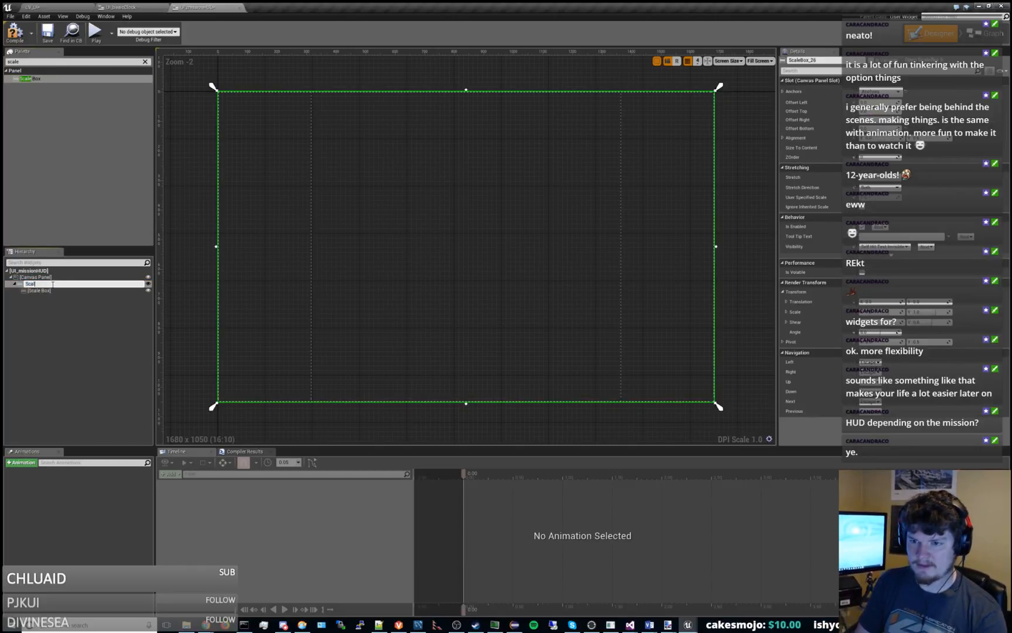
type("eToScreen")
key("Return")
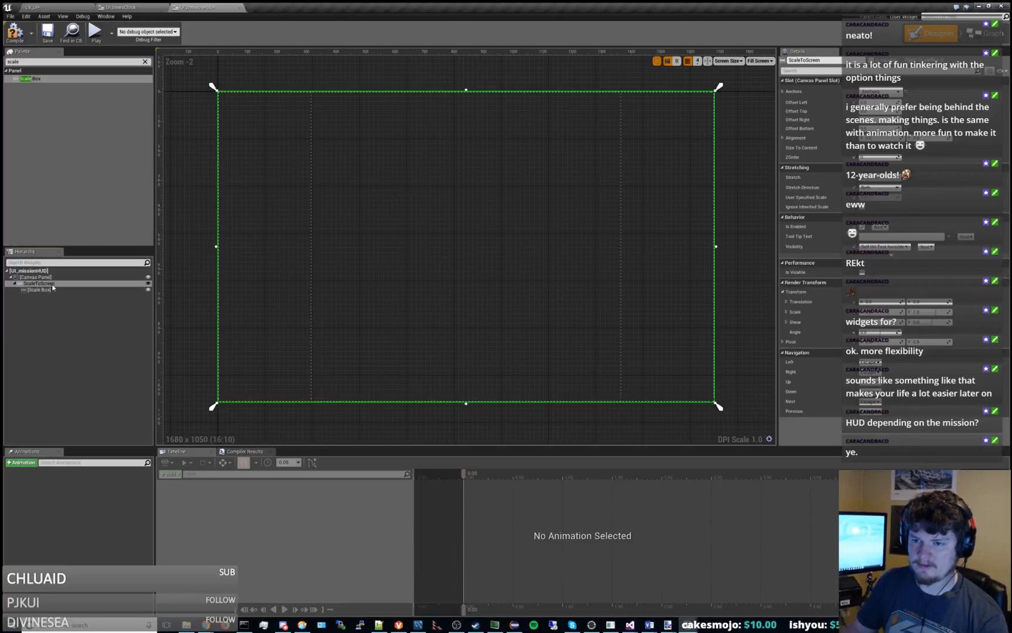
Rename the nested scale box as ScaleToAspect.
double_click(54, 291)
type("ScaleToResoluti")
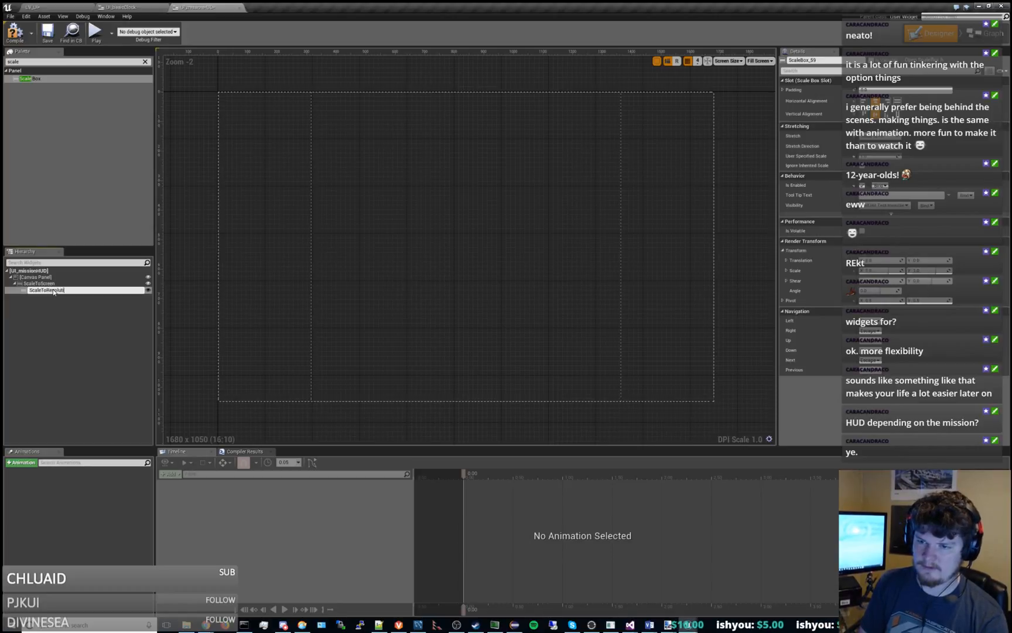
key("BackSpace")
key("BackSpace")
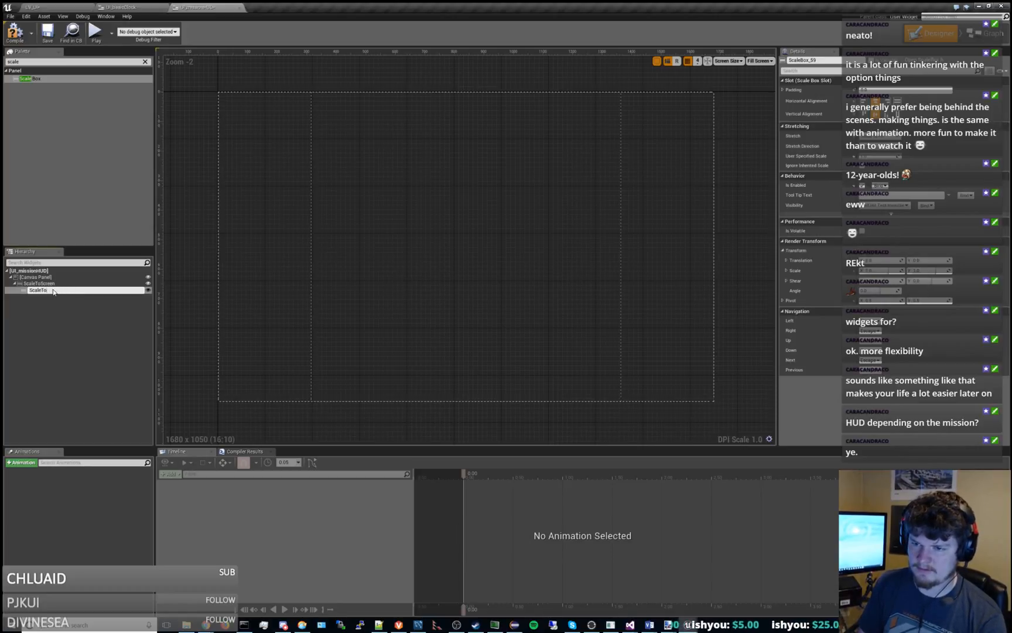
type("ct")
key("Return")
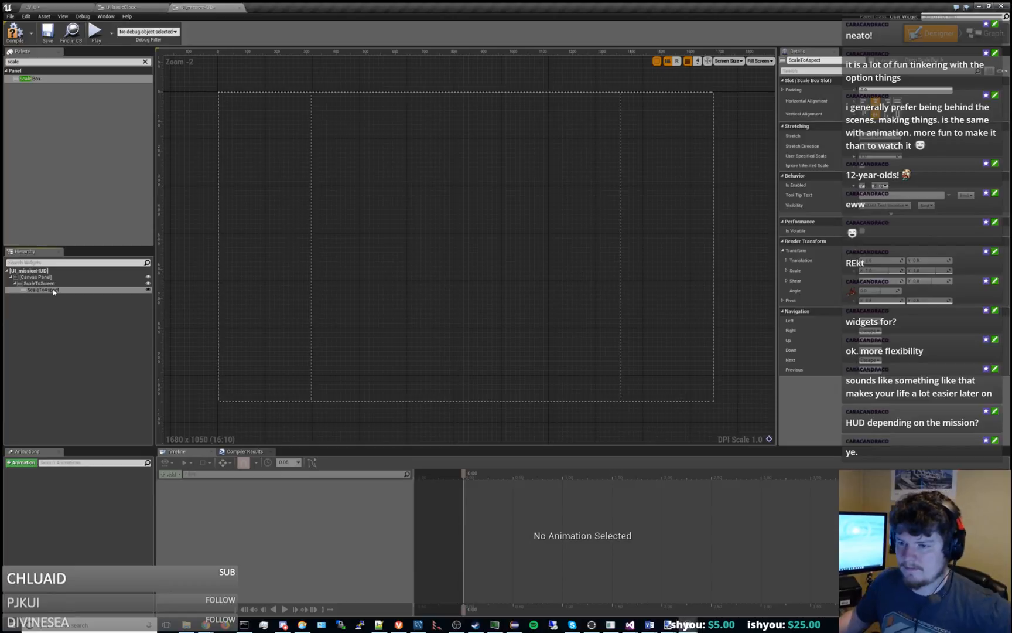
Compare the slot and stretching settings of ScaleToScreen and ScaleToAspect, and inspect the Stretch options of the nested box.
left_click(53, 289)
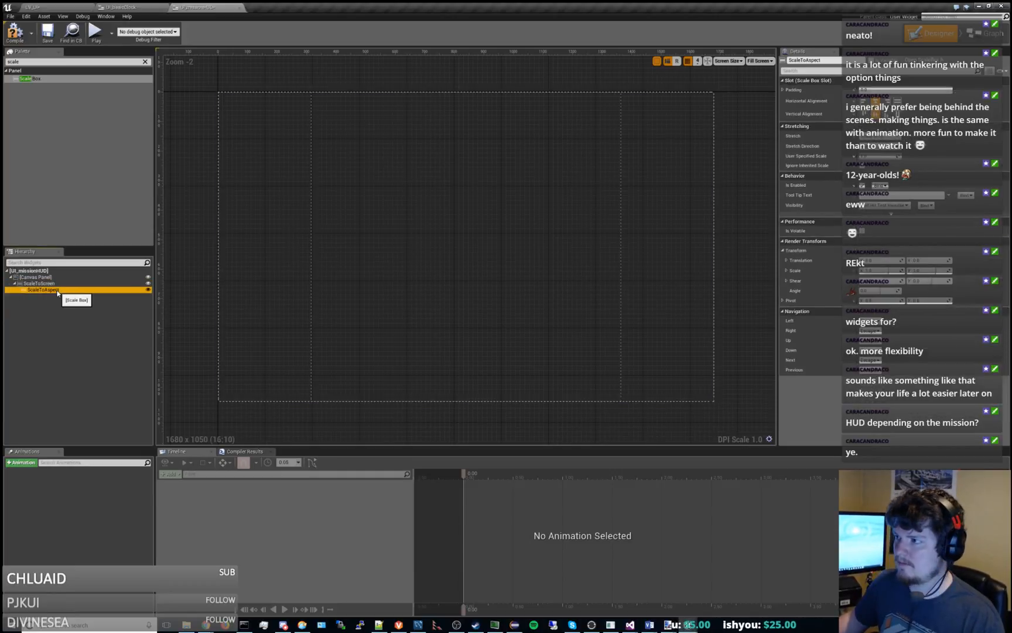
left_click(49, 283)
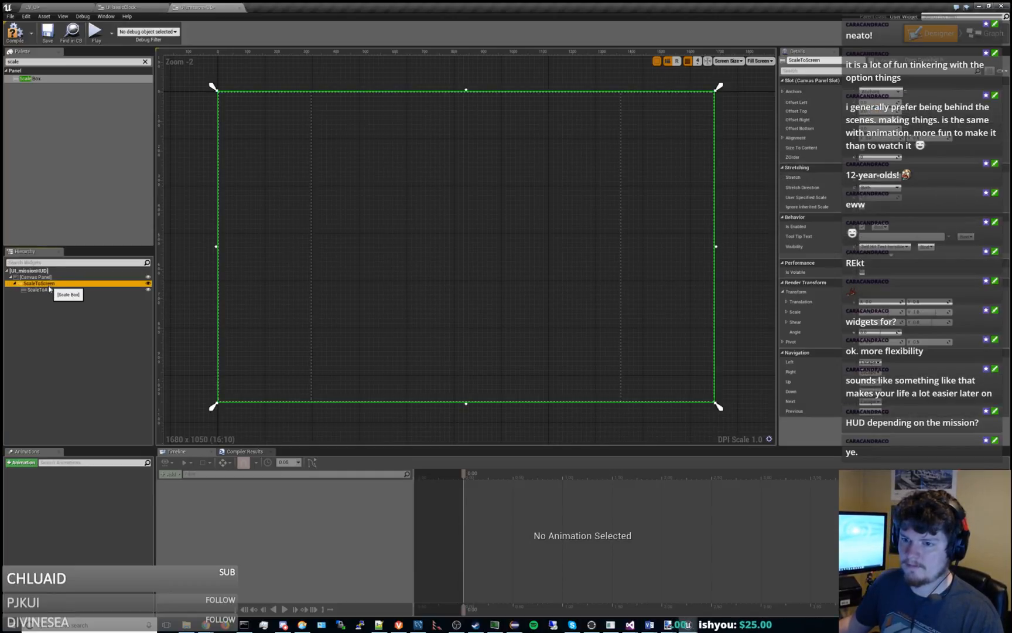
left_click(49, 289)
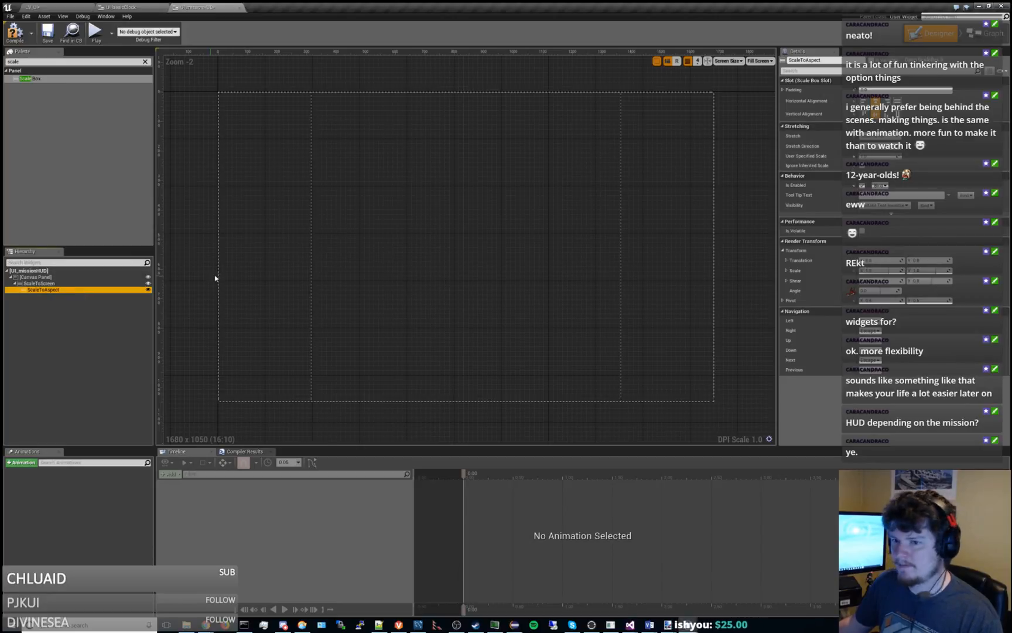
left_click(48, 284)
left_click(57, 290)
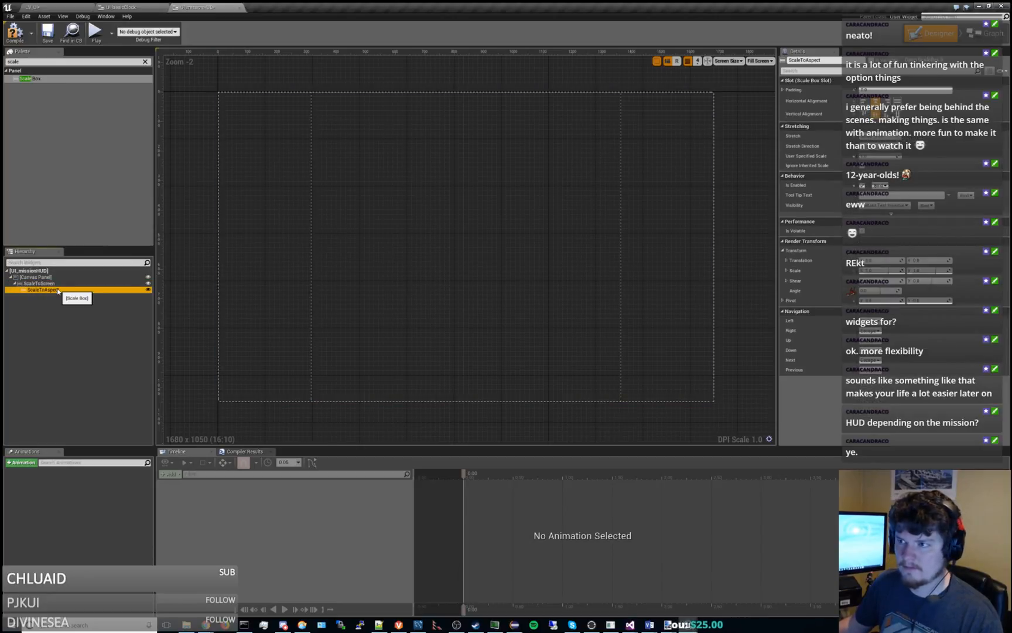
left_click(56, 283)
left_click(57, 289)
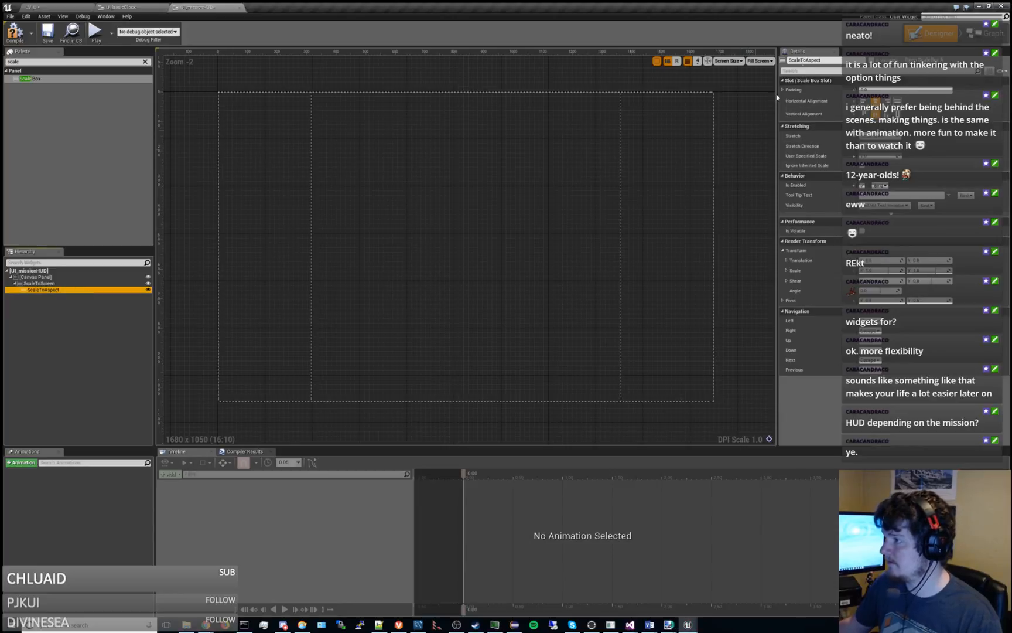
left_click(847, 82)
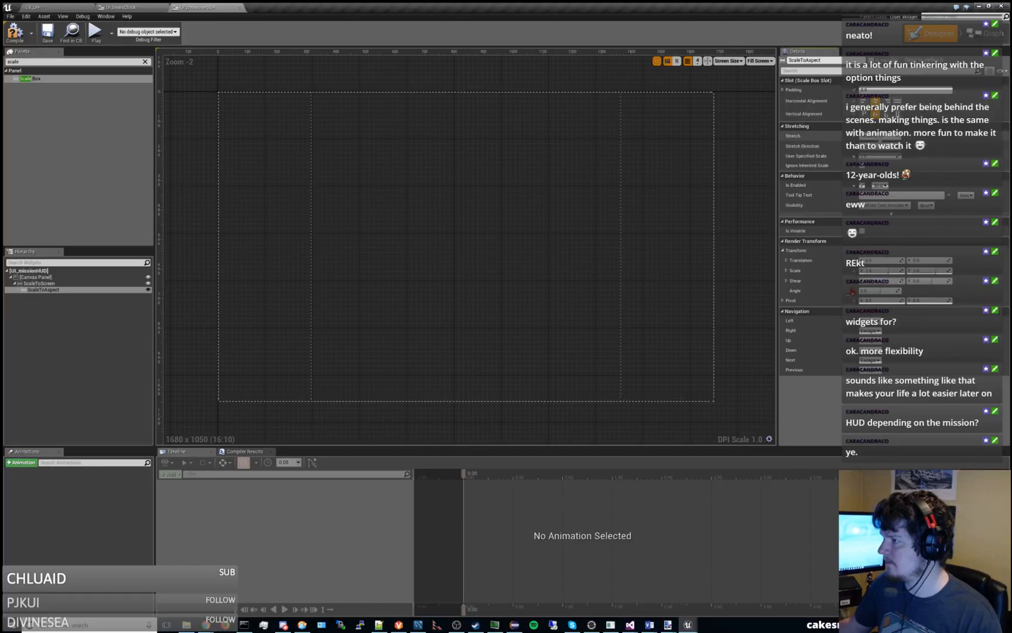
left_click(891, 138)
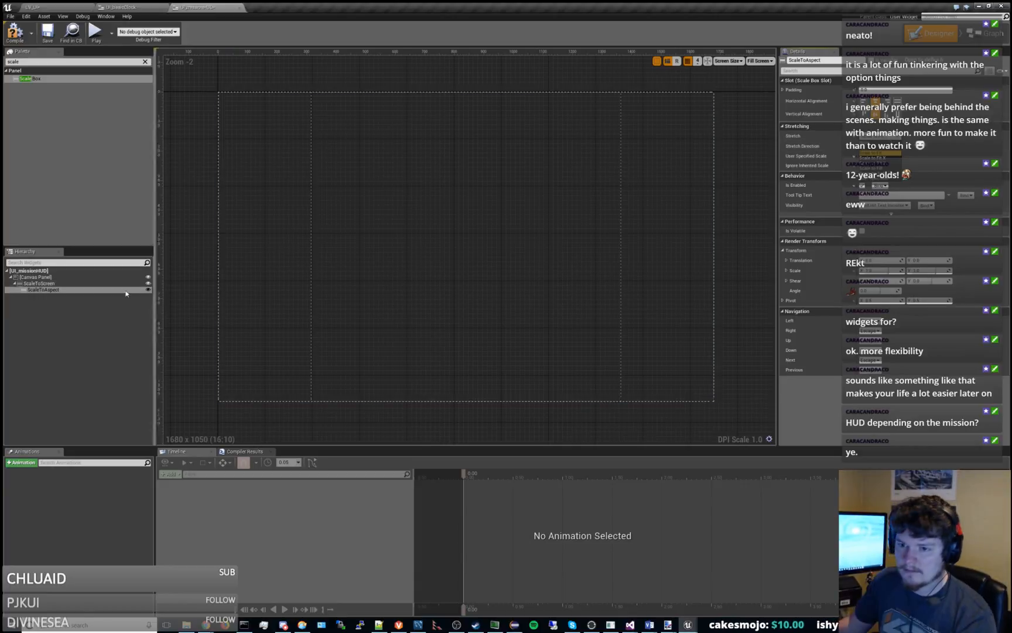
Delete the nested ScaleToAspect box and clear the palette's widget search.
key("Delete")
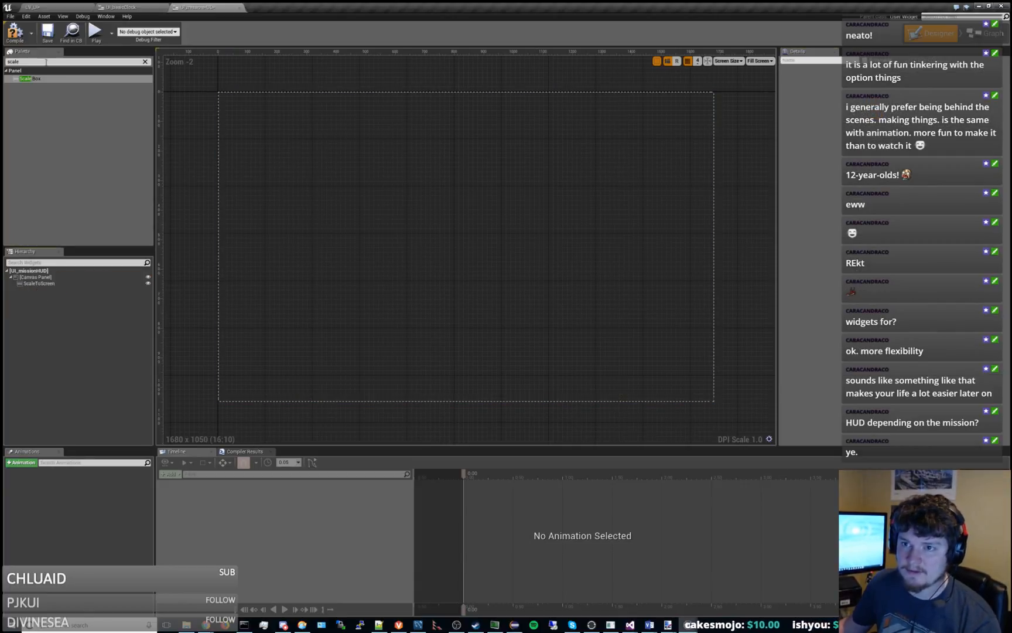
key("BackSpace")
key("BackSpace")
key("BackSpace")
key("BackSpace")
key("BackSpace")
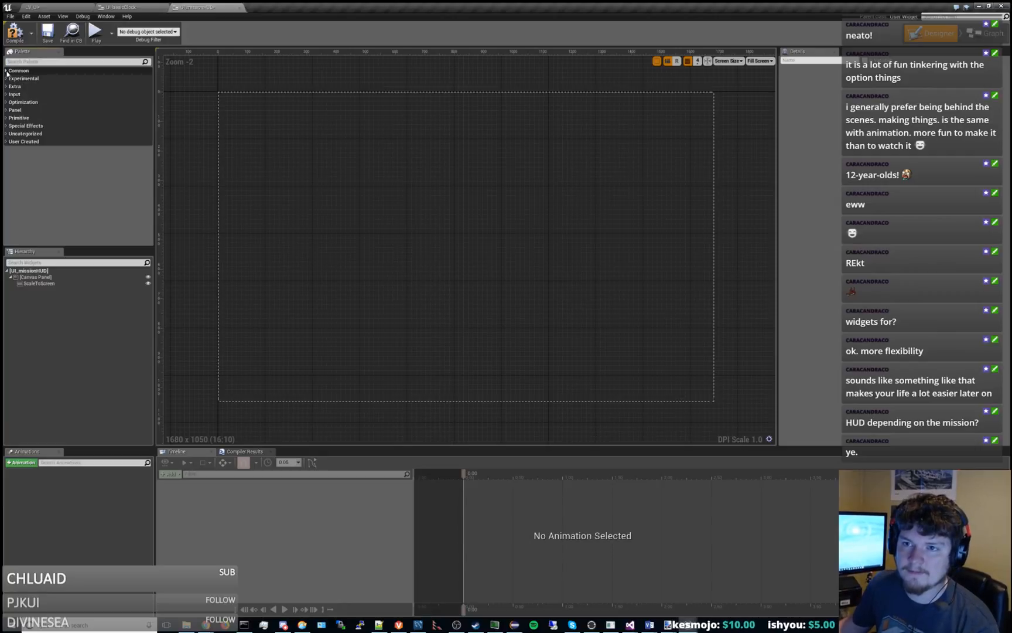
Nest a new canvas panel inside the ScaleToScreen scale box.
left_click(15, 110)
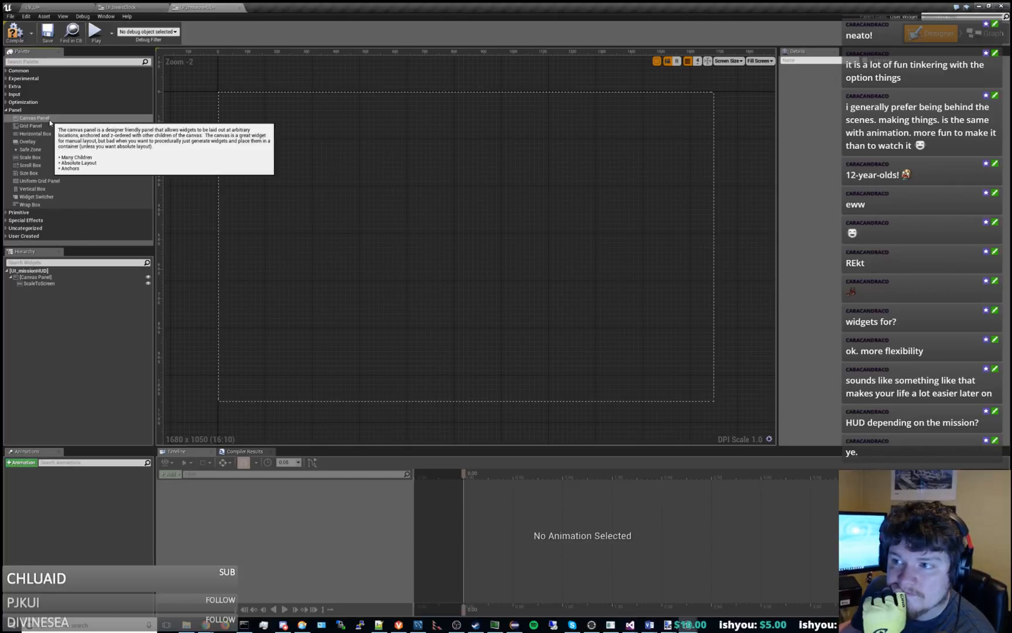
left_click_drag(49, 119, 40, 284)
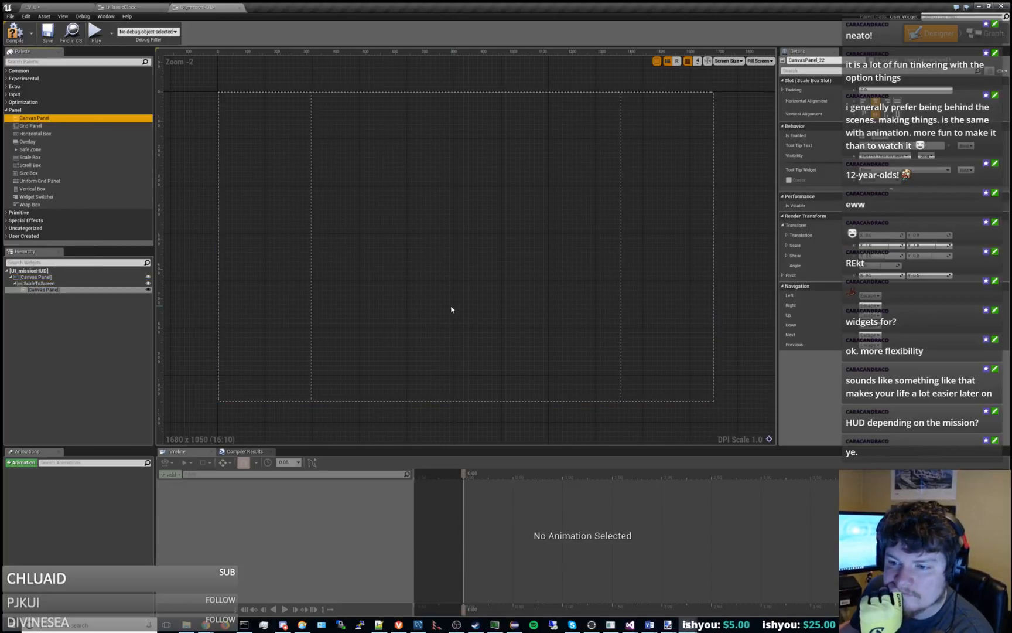
left_click(63, 287)
left_click(63, 289)
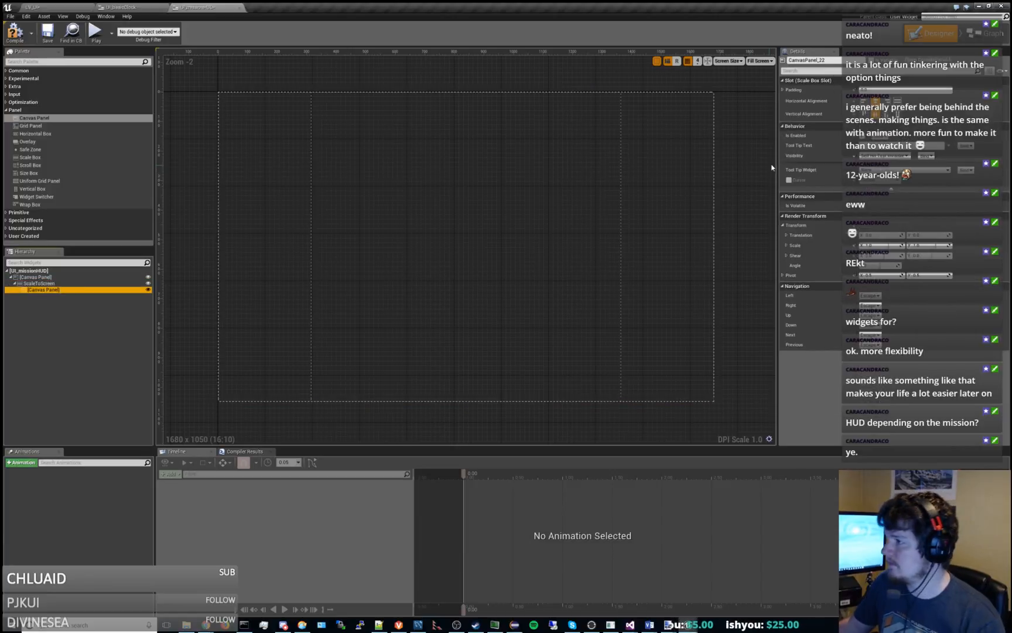
left_click(47, 283)
left_click(47, 290)
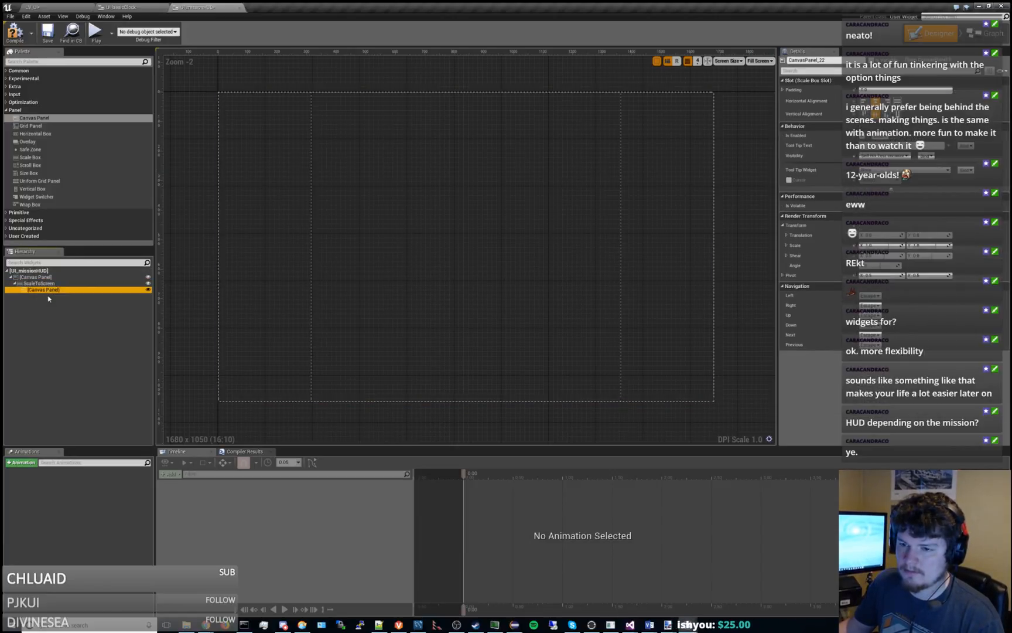
Compare the slot settings of the ScaleToScreen box with those of its nested canvas panel.
left_click(51, 283)
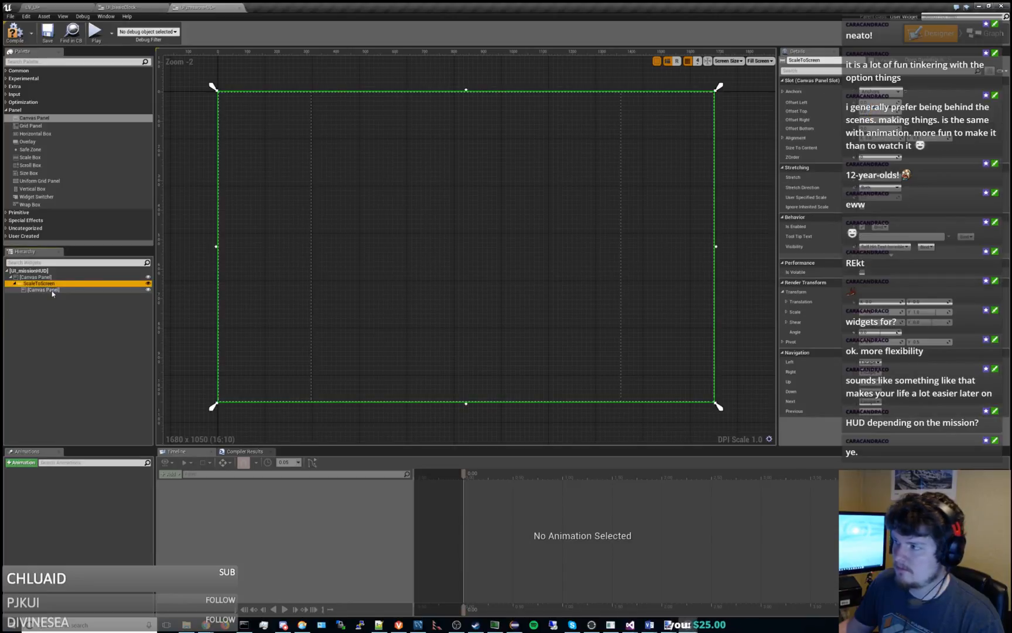
left_click(52, 291)
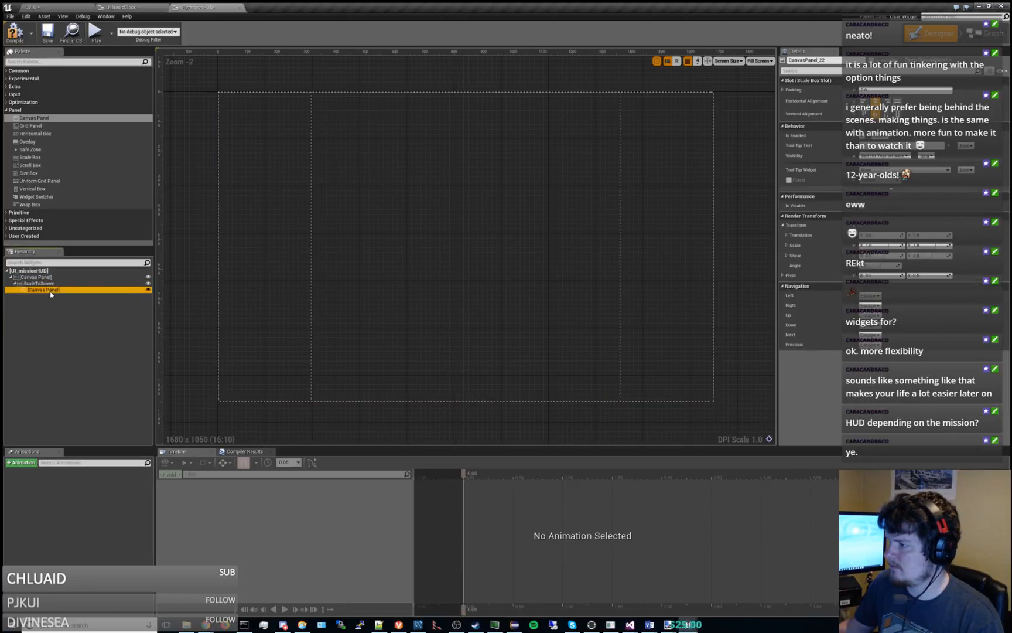
mouse_move(882, 246)
left_mouse_down()
mouse_move(861, 246)
mouse_move(878, 246)
left_mouse_up()
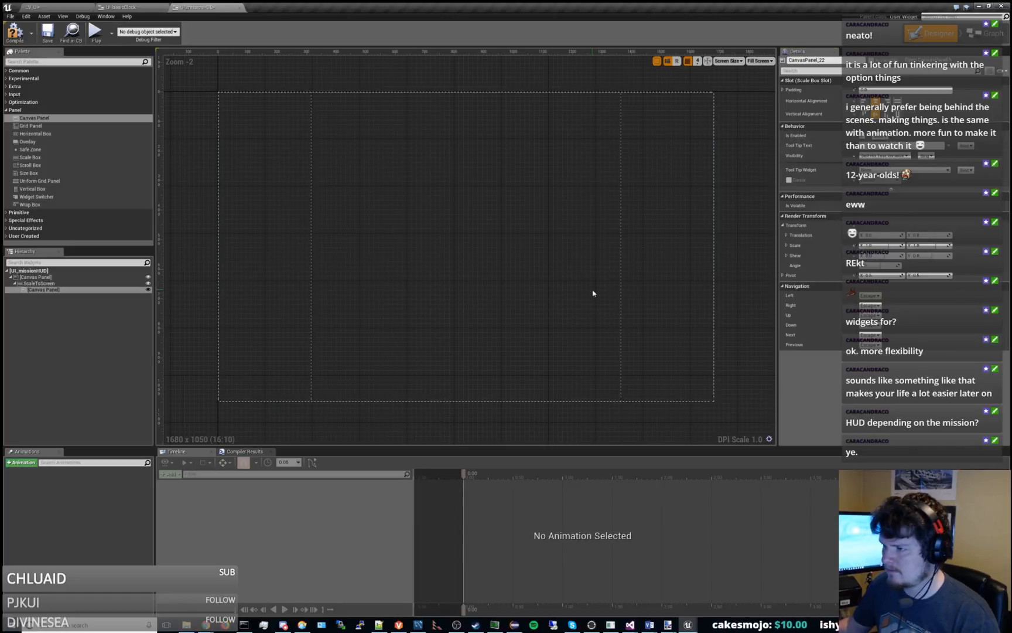
left_click(44, 290)
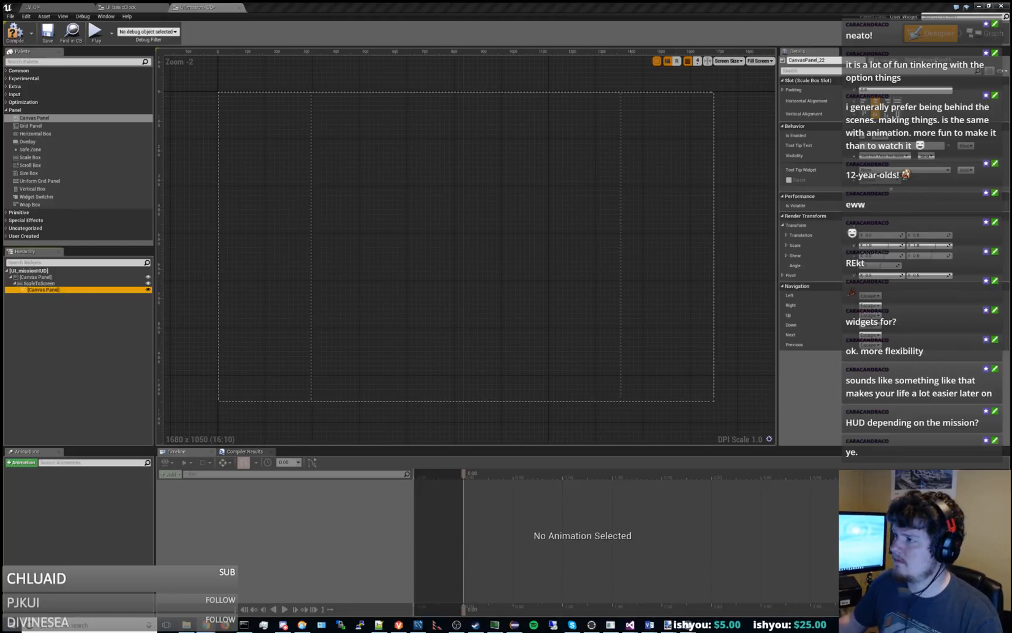
Review the list of device and monitor screen sizes available for the designer preview.
left_click(658, 139)
left_click(730, 61)
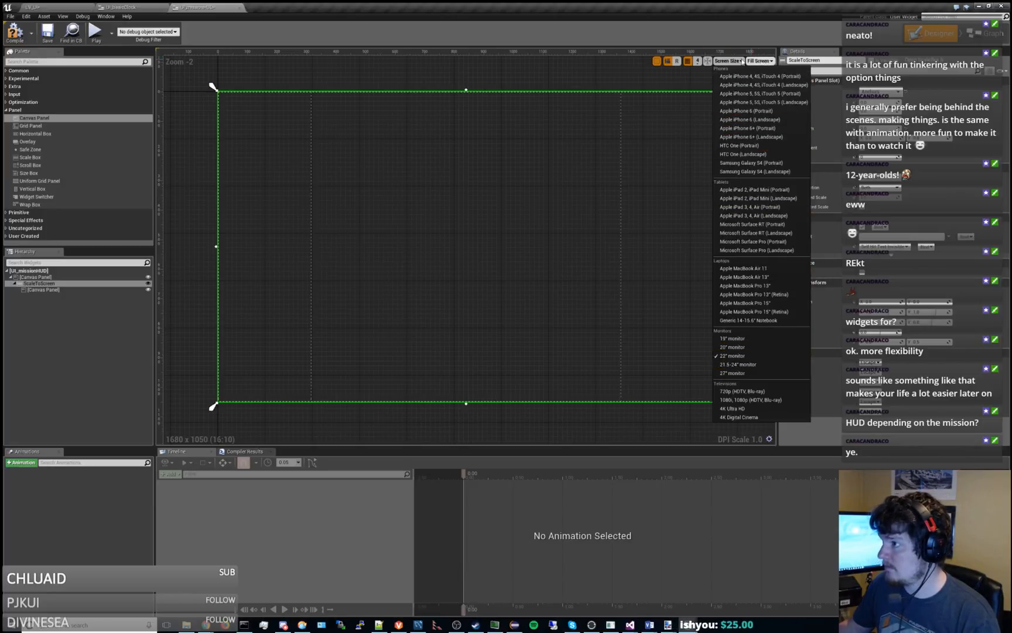
left_click(728, 61)
right_click(733, 65)
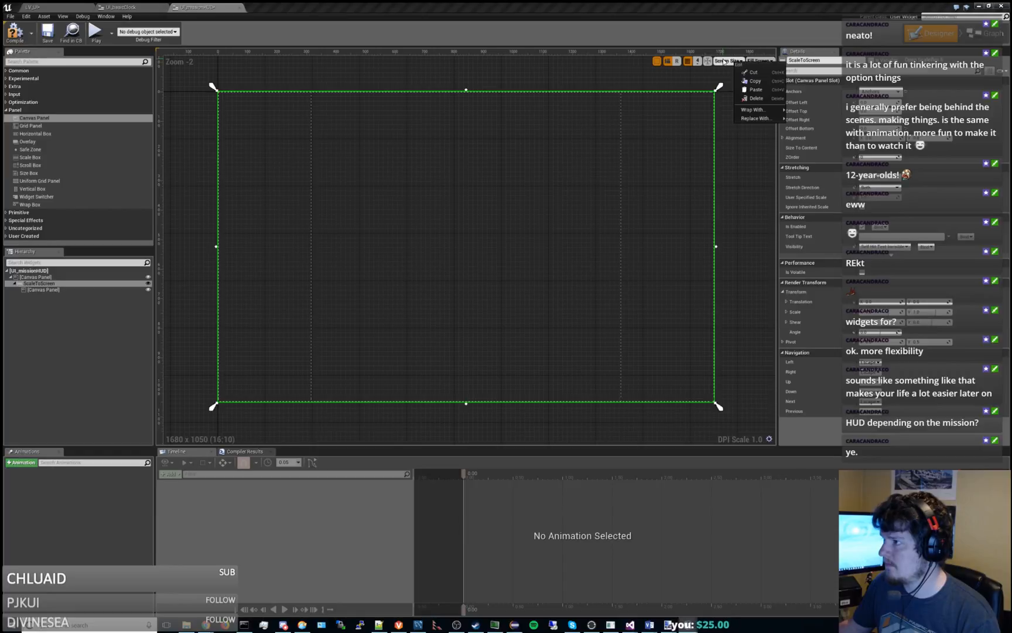
left_click(724, 62)
left_click(723, 62)
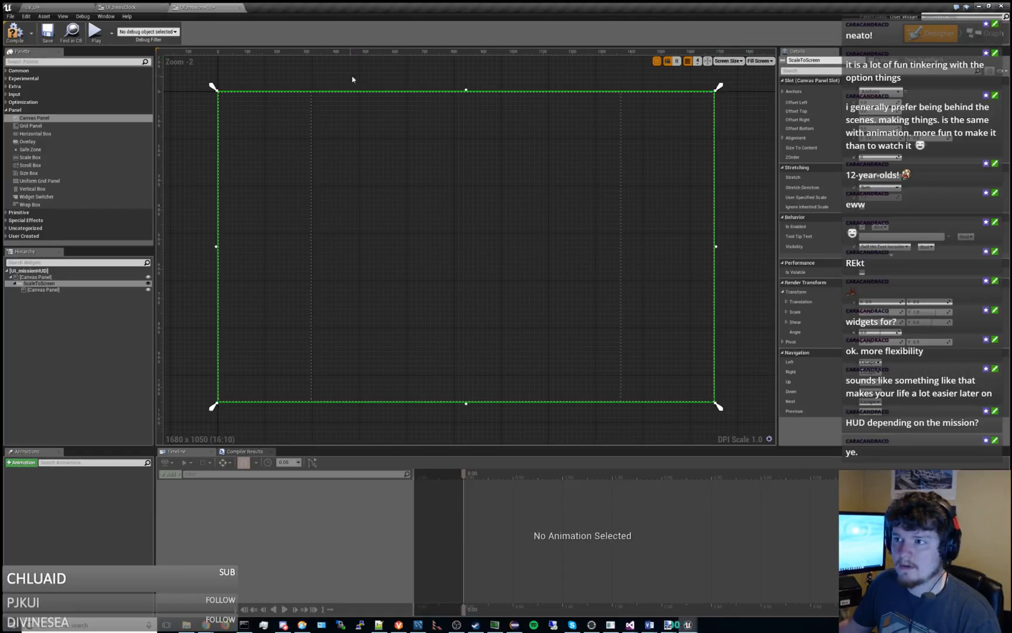
left_click(728, 61)
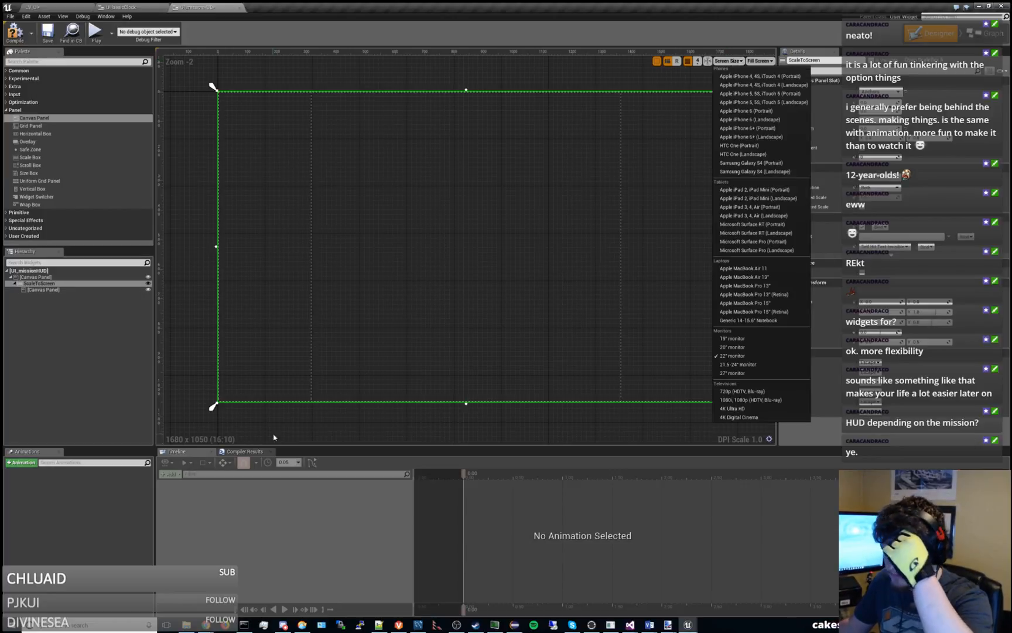
left_click(273, 437)
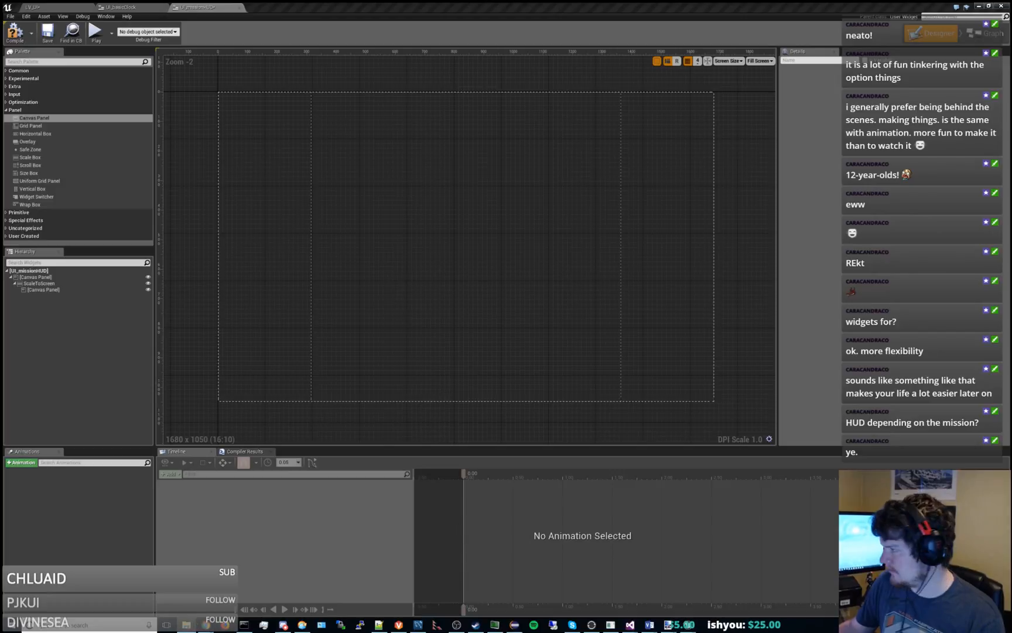
Open globals.js from the Dashkin project's UI\scripts folder in Notepad++.
left_click_drag(1011, 157, 449, 117)
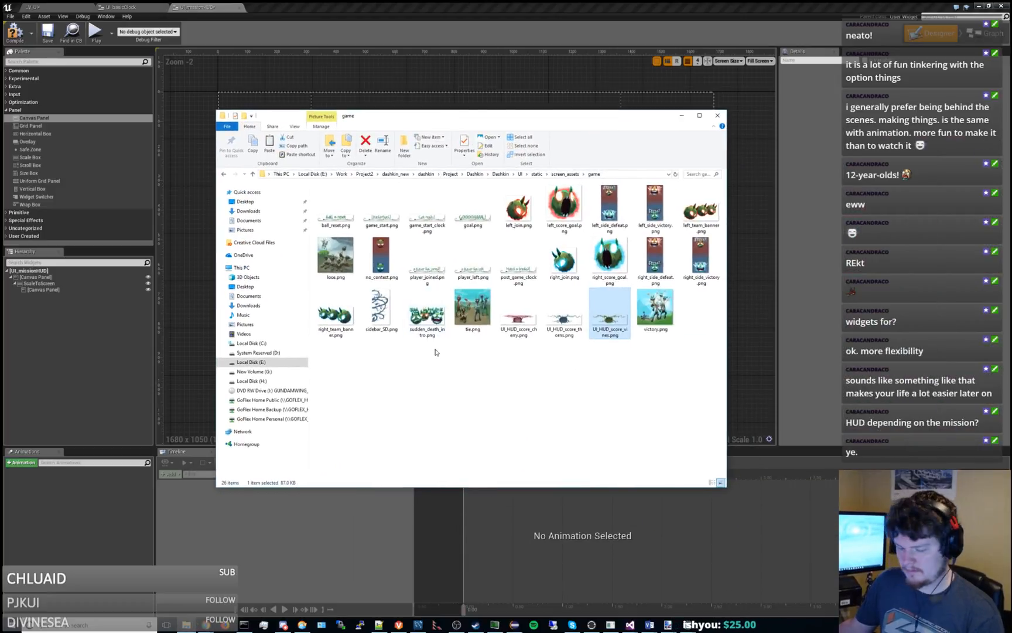
key("super+e")
double_click(576, 272)
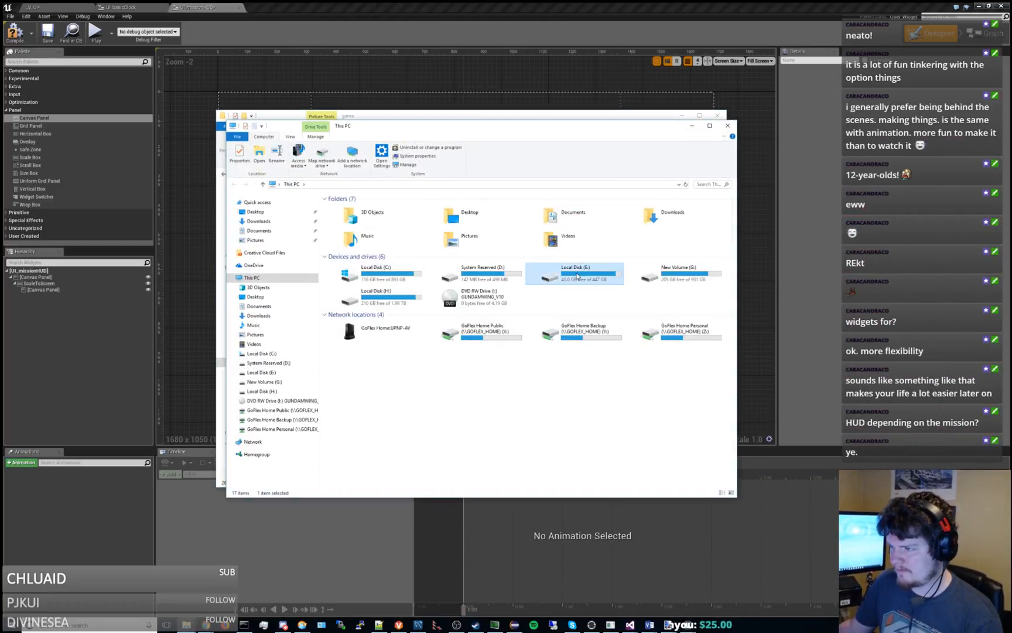
double_click(373, 265)
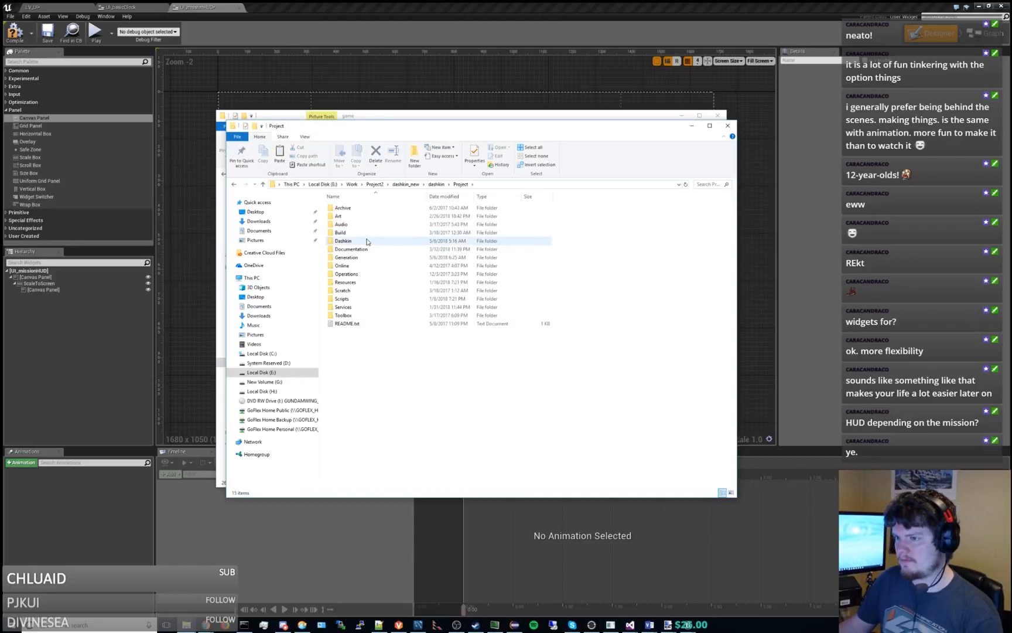
double_click(368, 242)
double_click(384, 216)
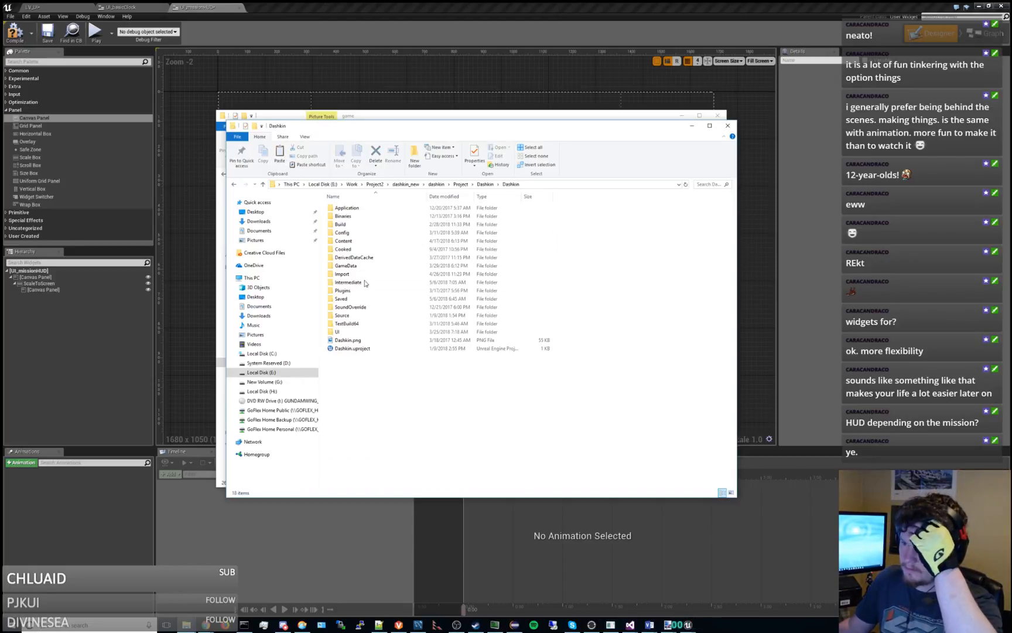
double_click(354, 335)
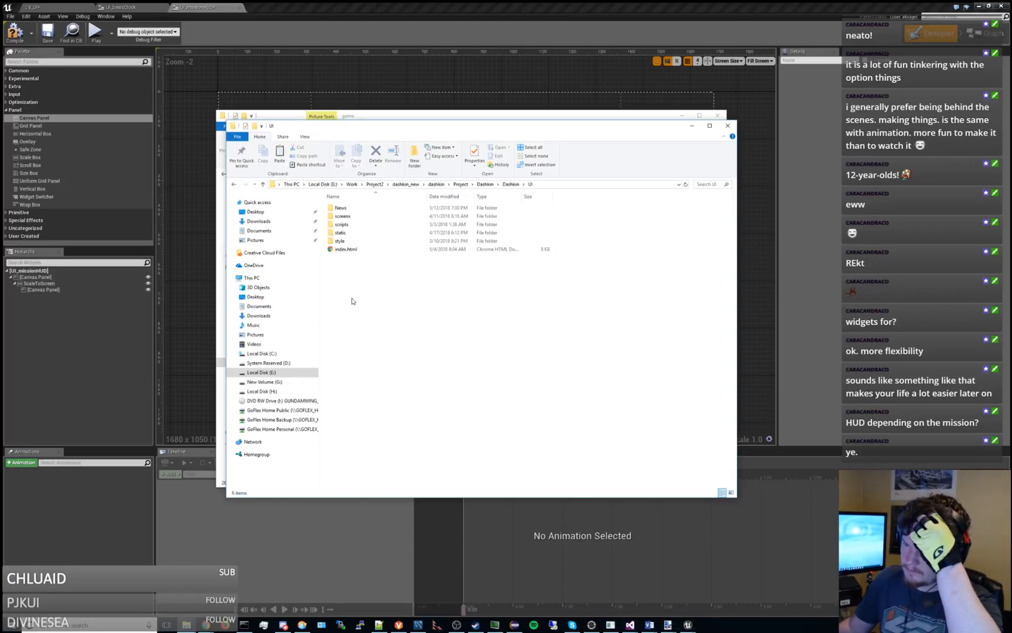
left_click(353, 226)
double_click(354, 226)
left_click(375, 249)
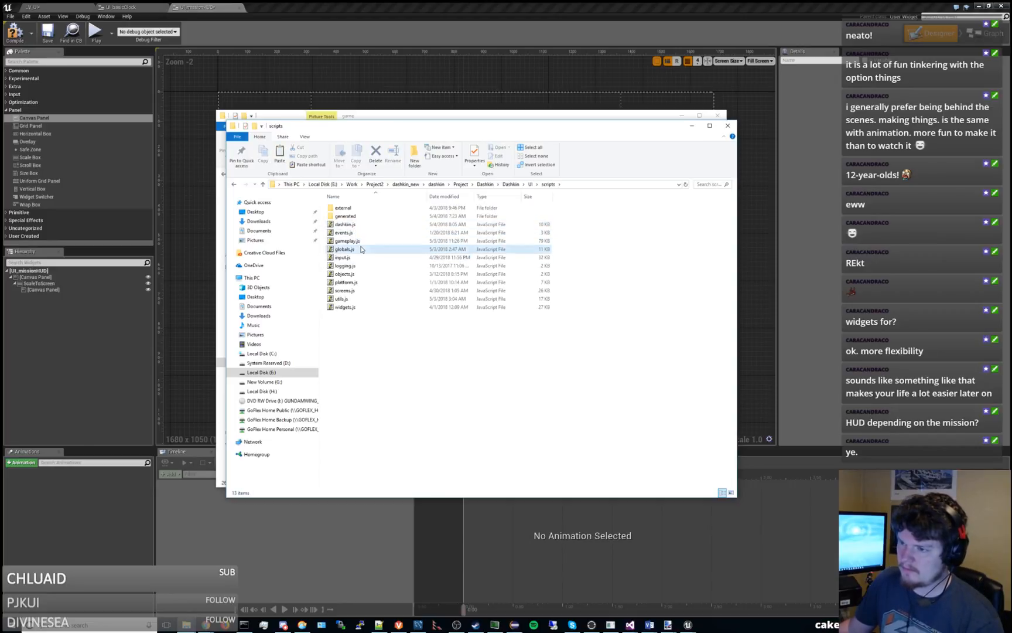
right_click(375, 249)
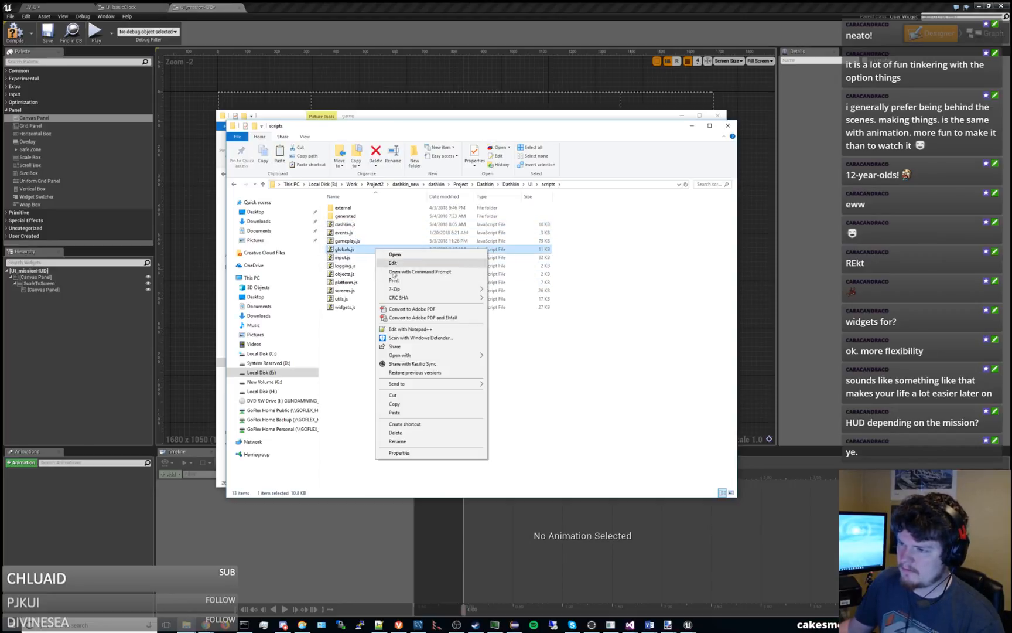
left_click(404, 332)
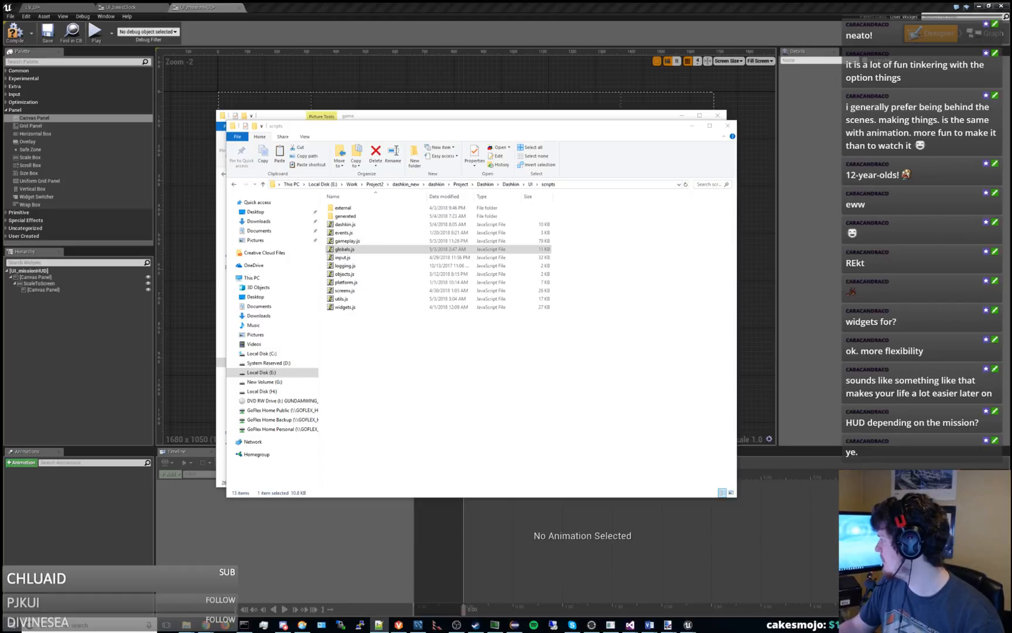
Search globals.js for "ASPECT" and return to the UI_missionHUD widget in Unreal Editor.
key("ctrl+f")
type("A")
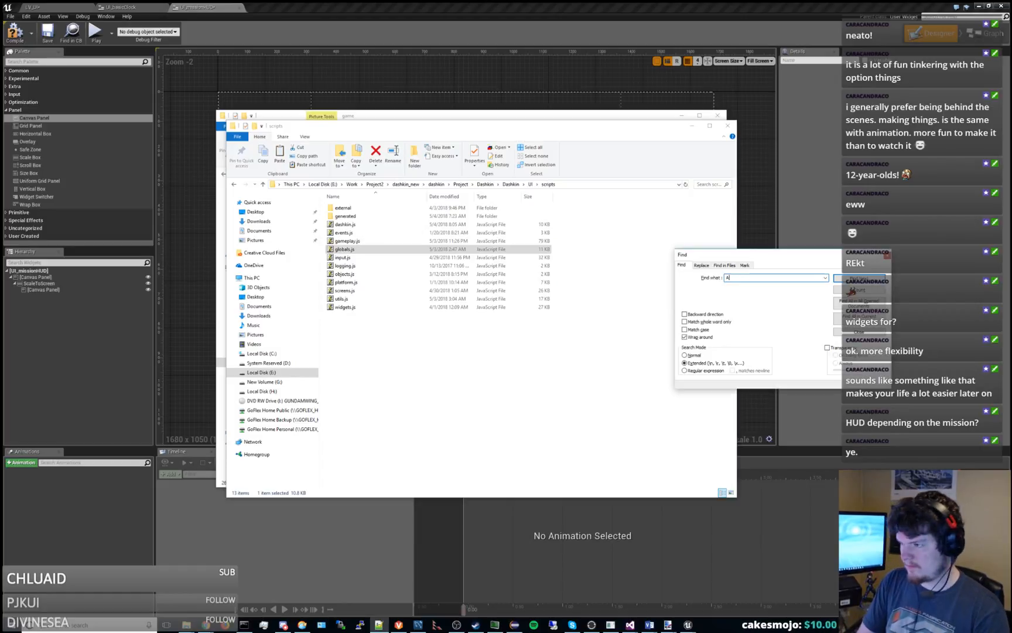
type("SPECT")
key("Return")
key("Escape")
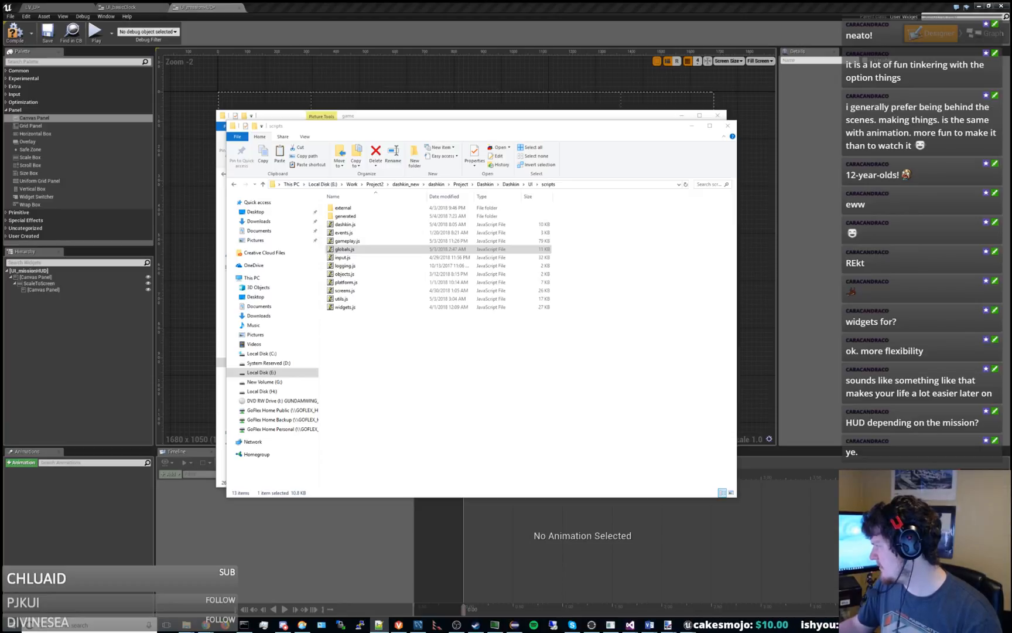
left_click(759, 83)
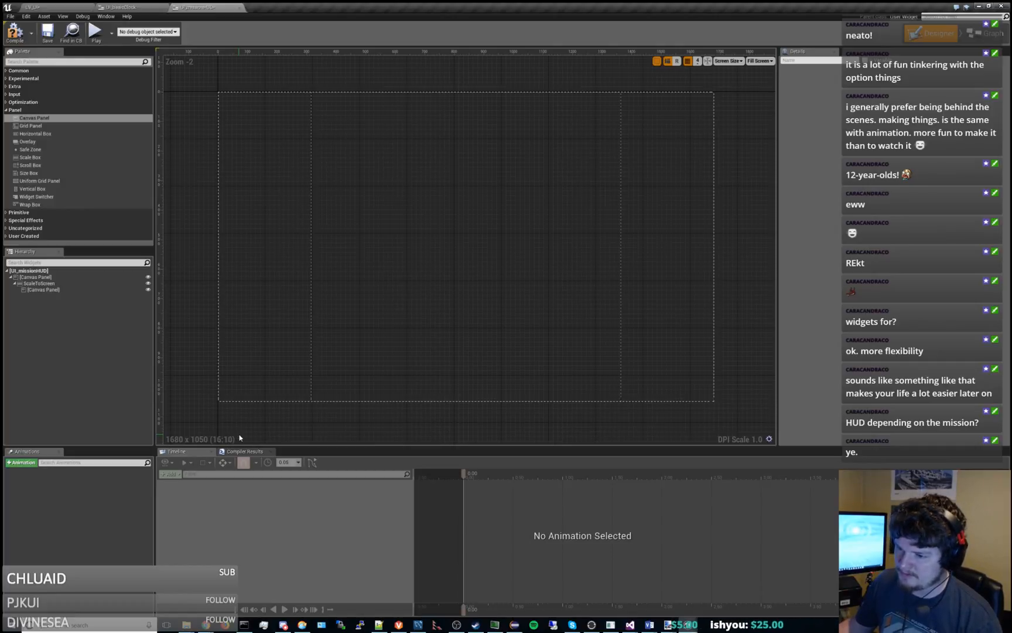
Try the 27" monitor preview size, set the designer preview to the 21.5-24" monitor, and review the matching screen sizes.
left_click(728, 61)
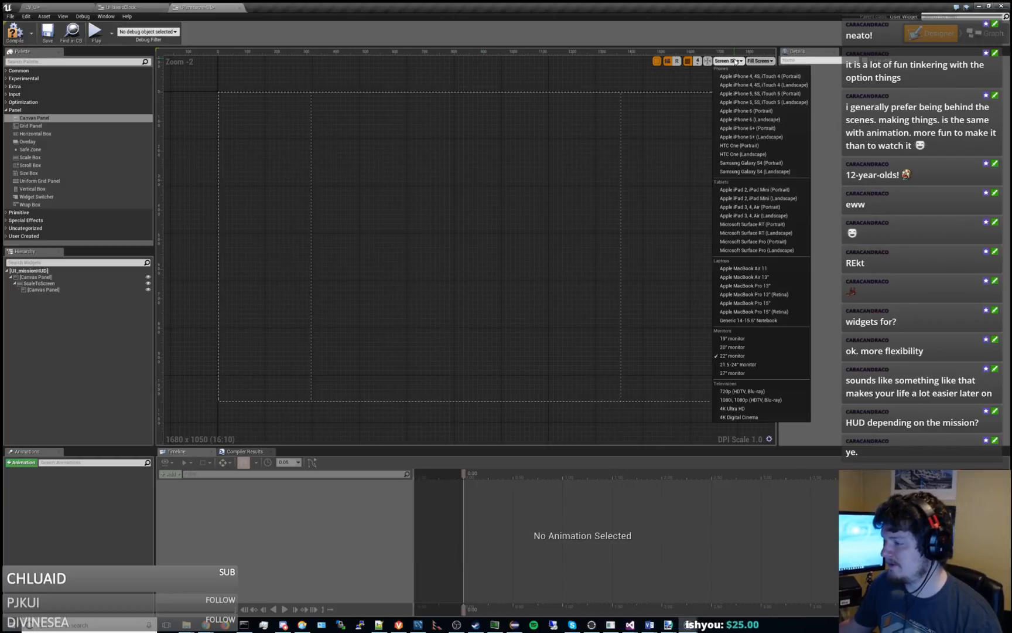
left_click(741, 373)
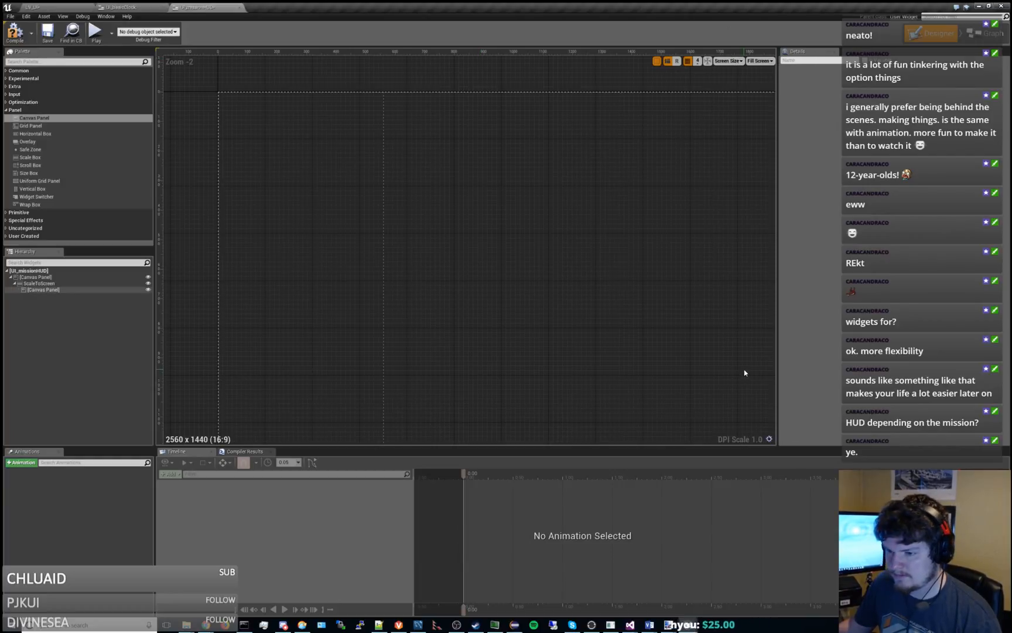
left_click(738, 59)
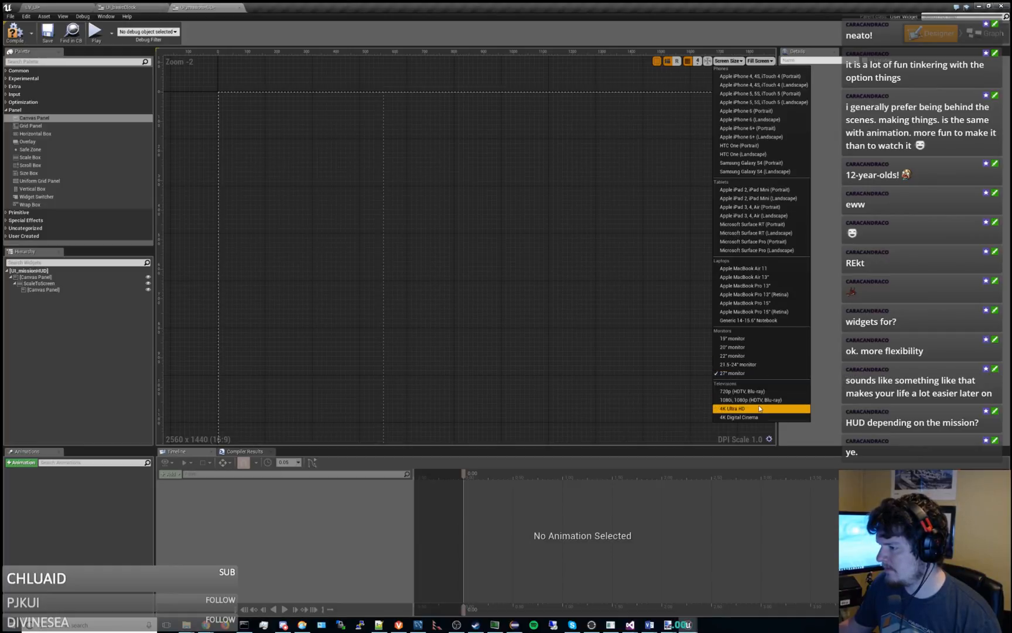
left_click(770, 366)
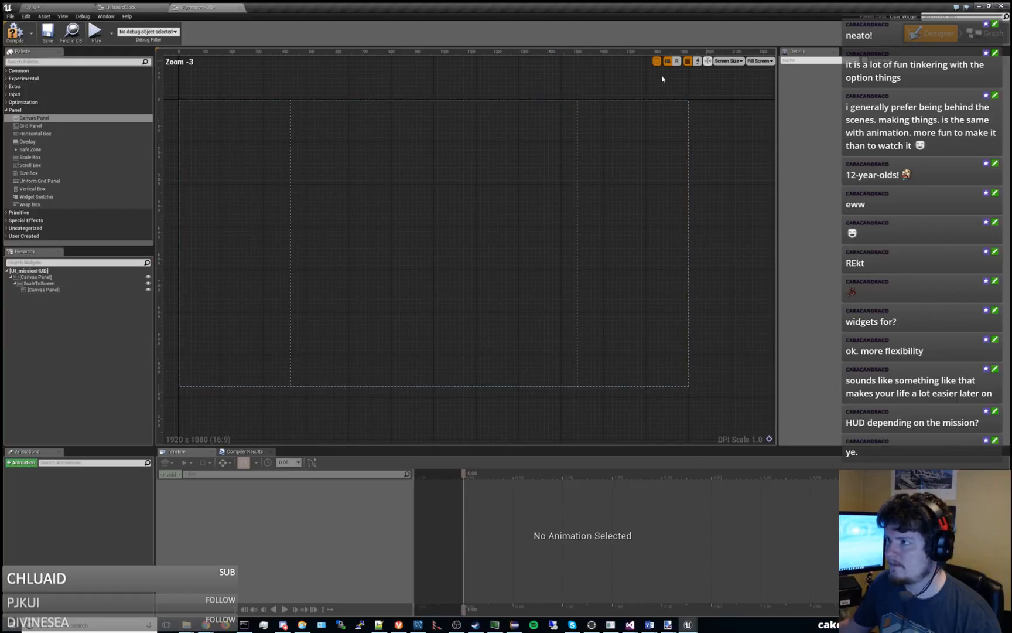
left_click(728, 61)
left_click(699, 67)
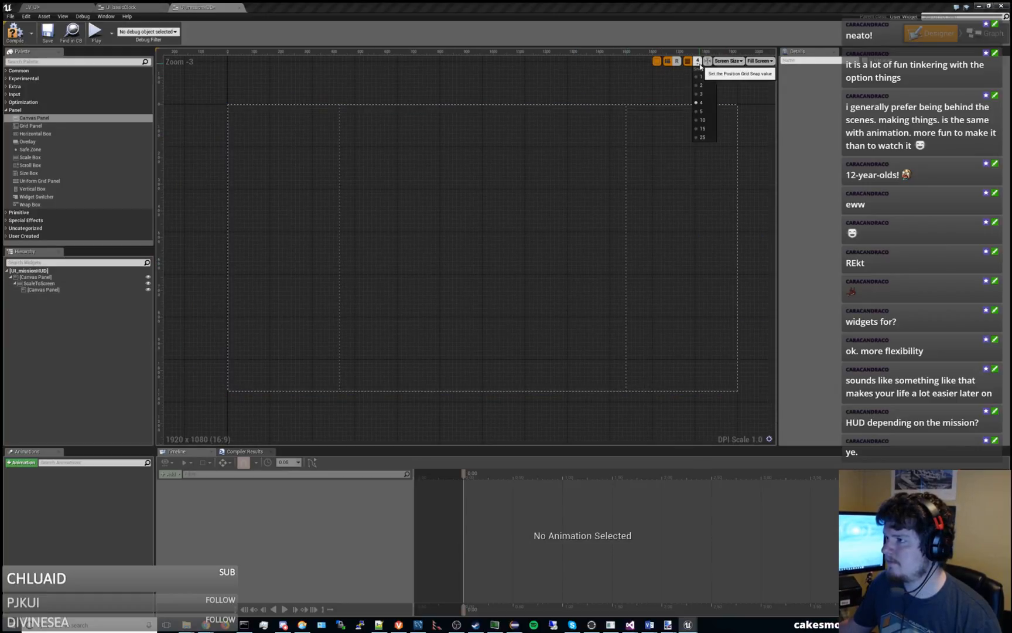
left_click(729, 61)
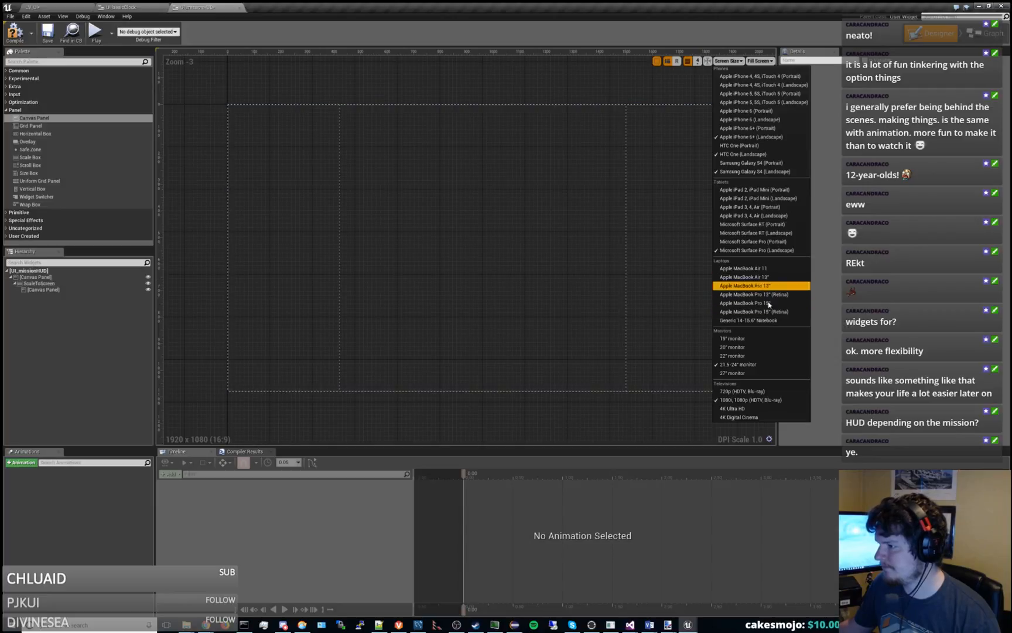
left_click(669, 318)
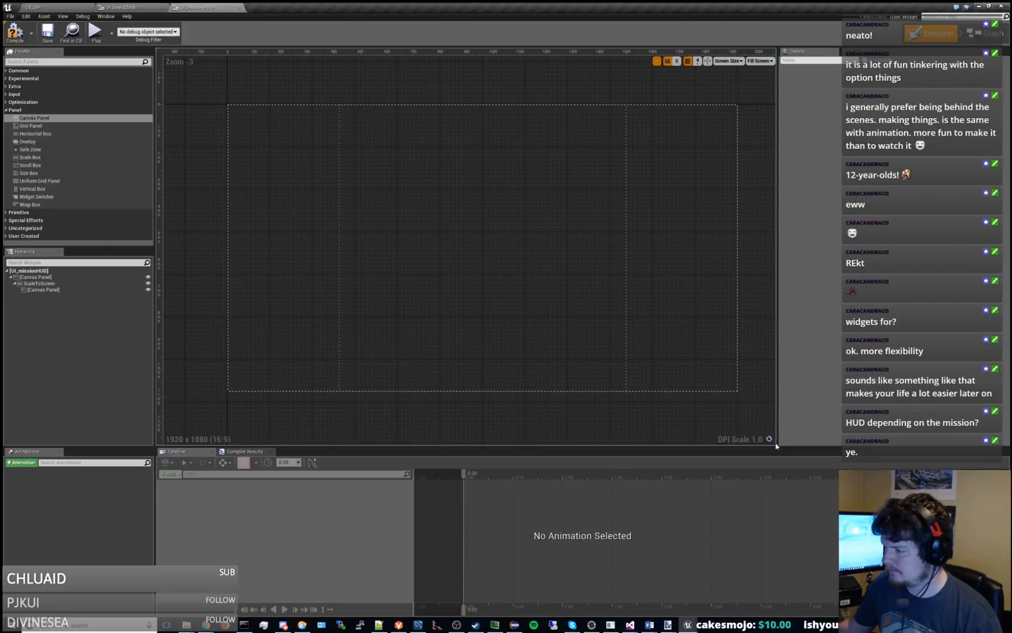
Open the project's DPI scaling settings and inspect the Custom Scaling Rule Class options.
left_click(770, 441)
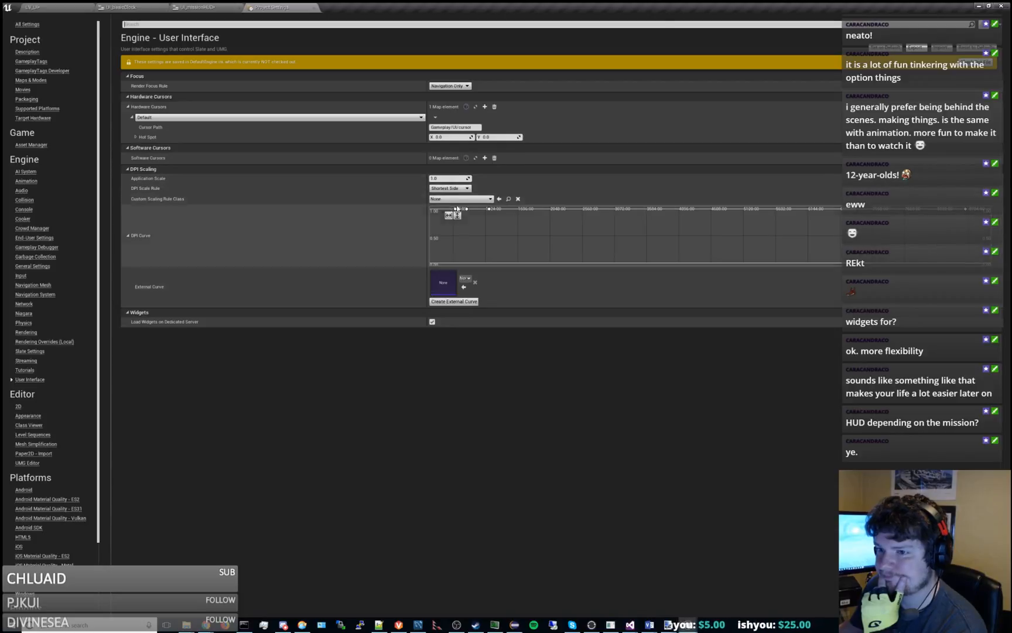
left_click(471, 200)
left_click(471, 200)
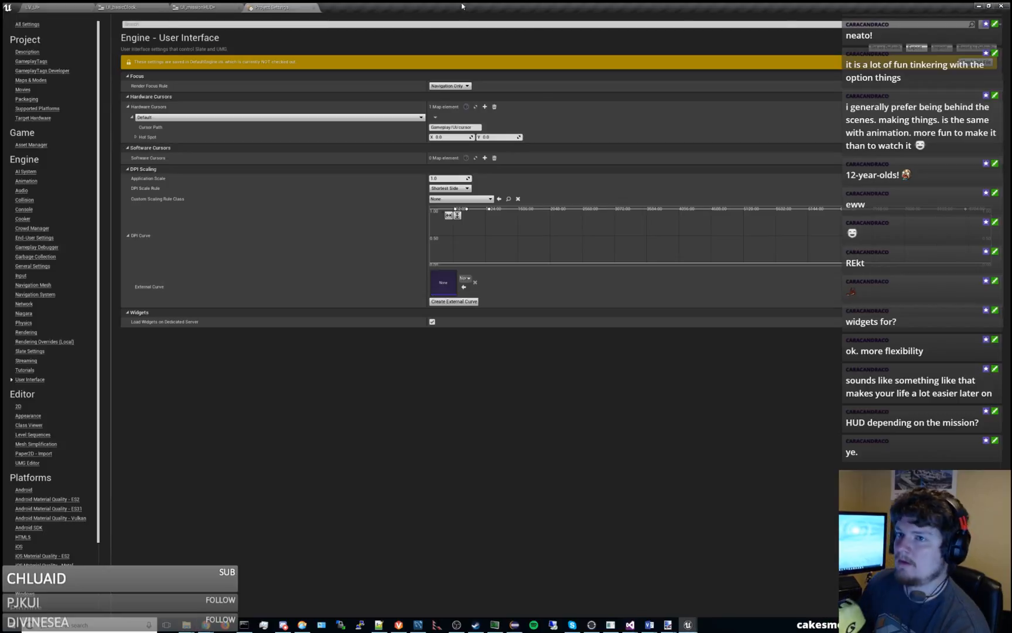
Close Unreal Editor, saving the LV_UI level and UI_missionHUD and checking out the level from source control.
left_click(1001, 6)
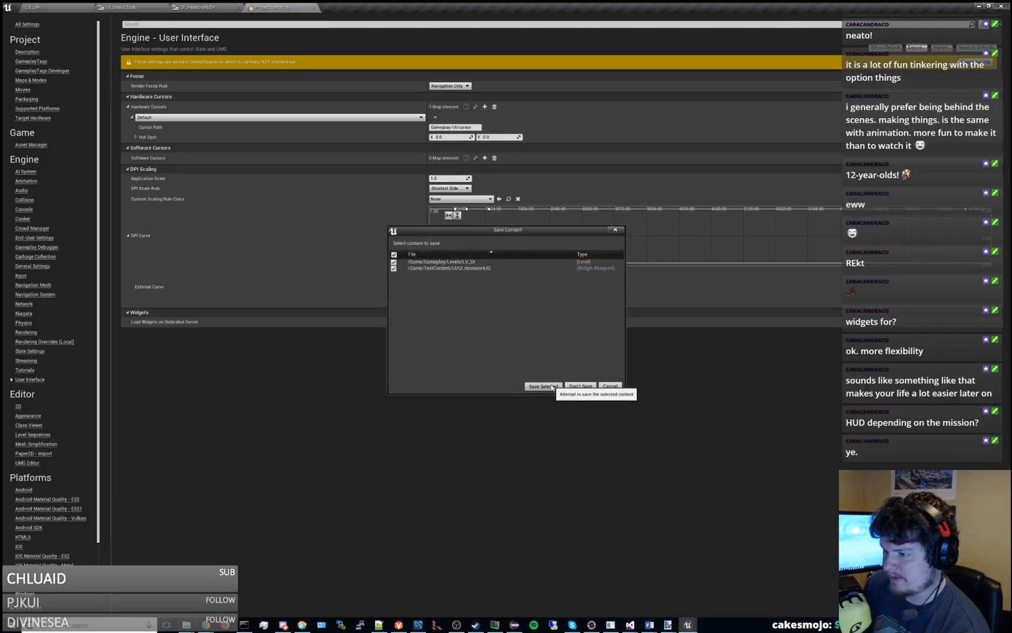
left_click(551, 386)
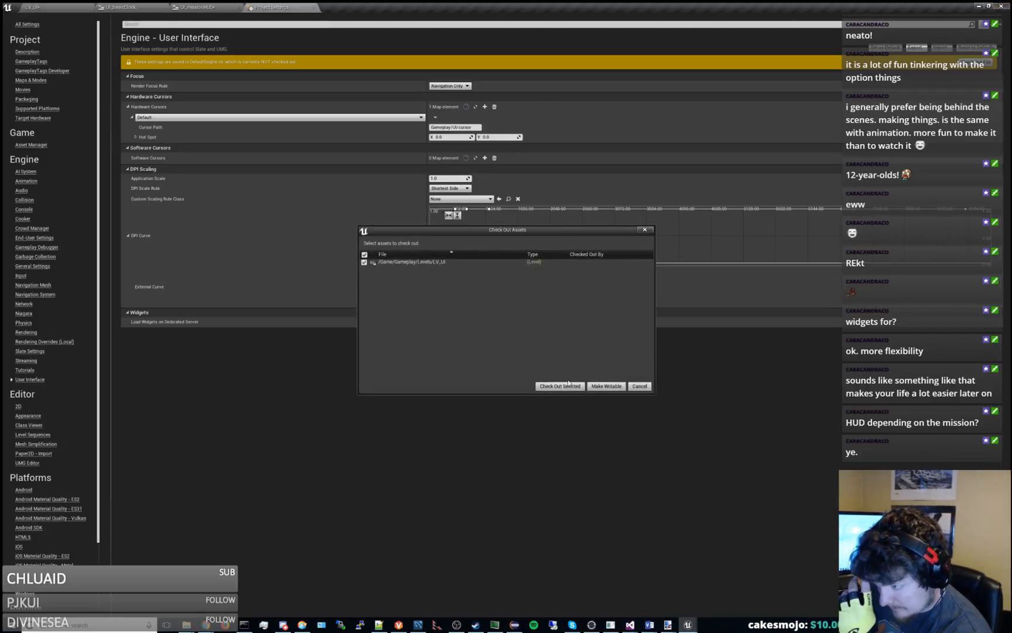
left_click(566, 386)
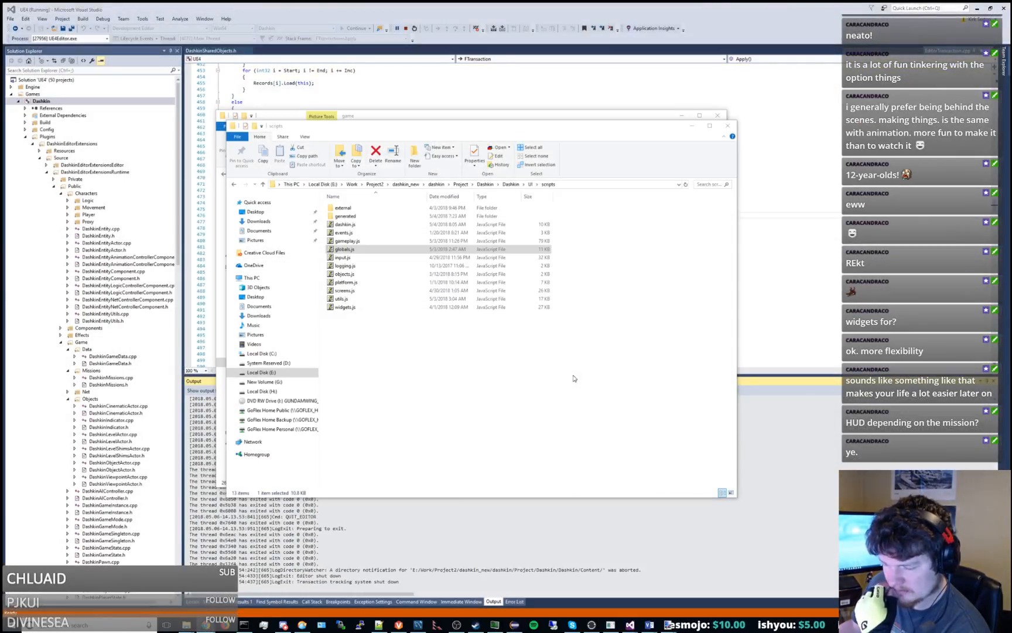
Browse in File Explorer from the UI scripts folder to the Config folder at Project\Dashkin\Dashkin.
left_click(461, 185)
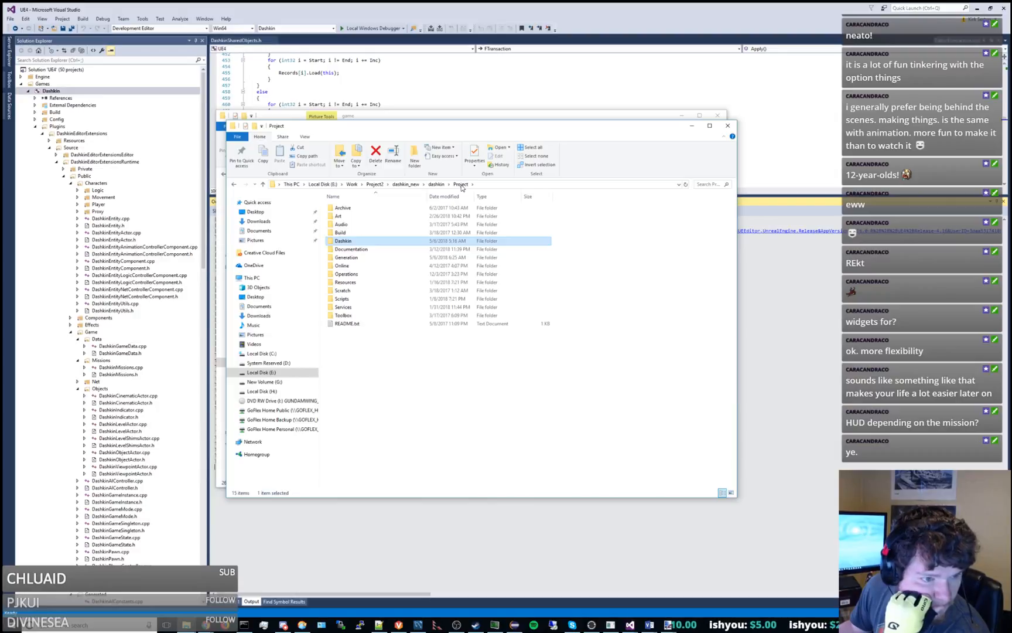
double_click(368, 241)
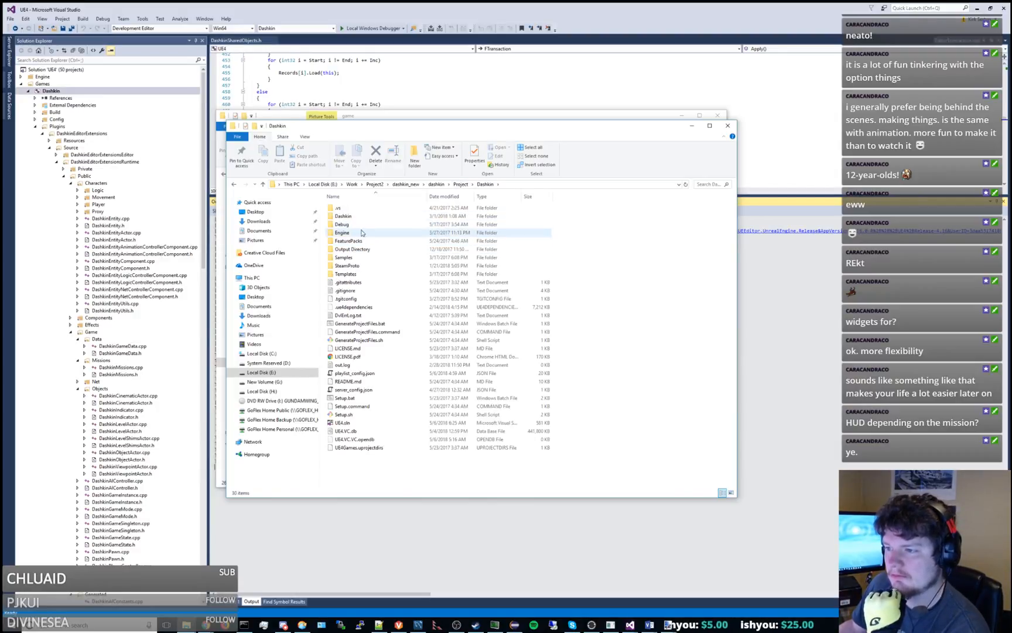
double_click(345, 216)
left_click(351, 234)
double_click(351, 234)
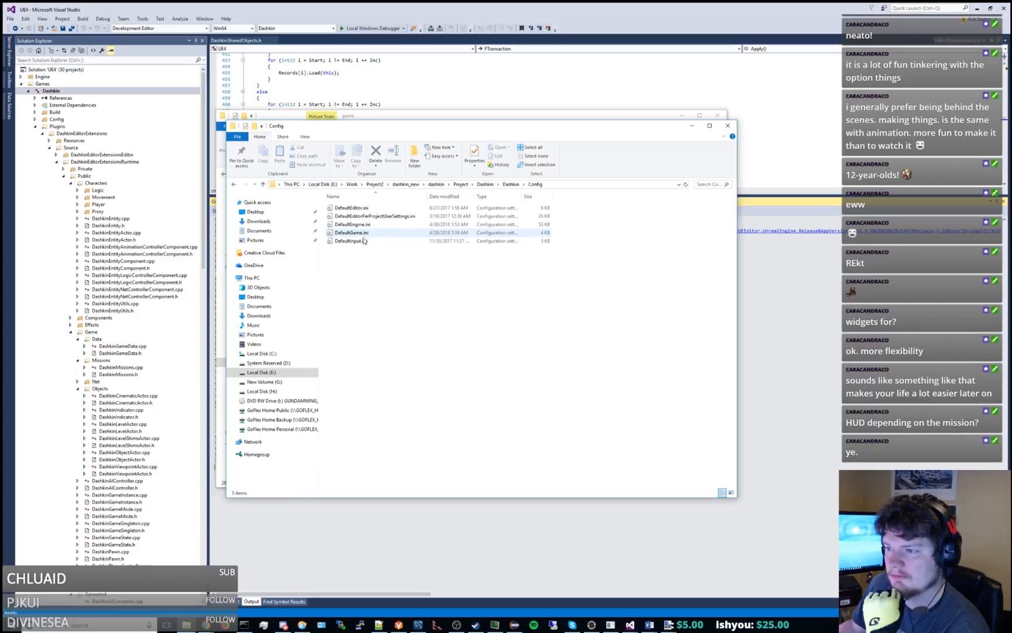
Open DefaultEditorPerProjectUserSettings.ini from the Config folder in Notepad++.
left_click(380, 217)
left_click(398, 625)
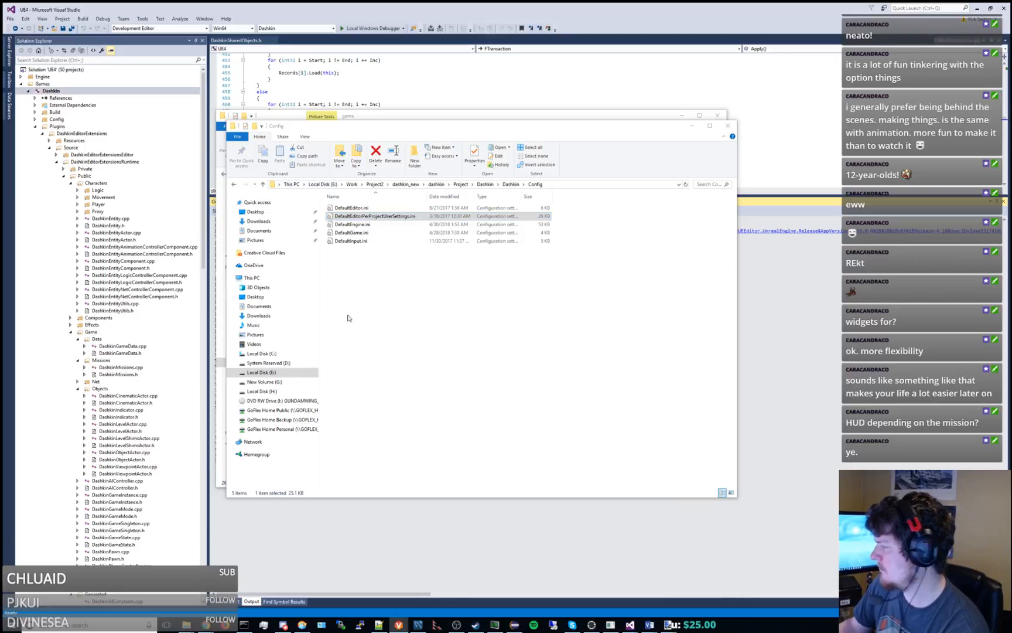
right_click(377, 218)
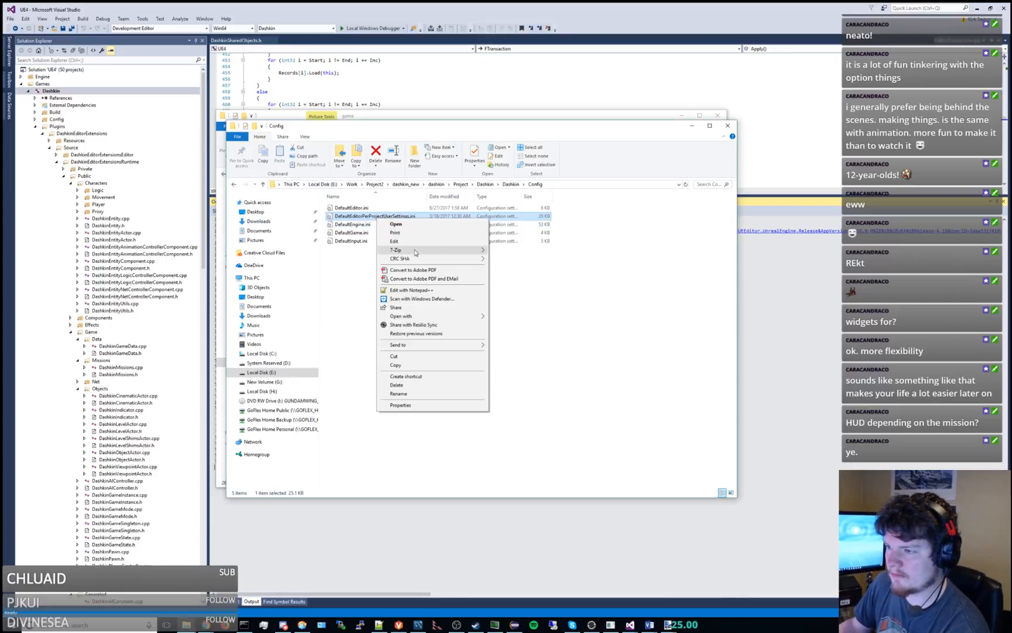
left_click(411, 290)
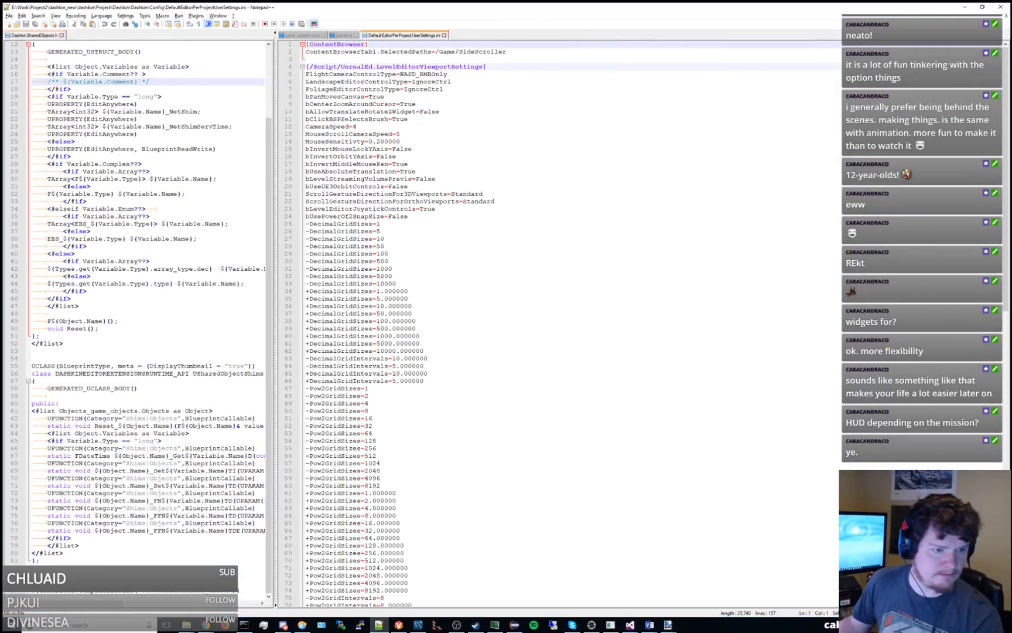
Search the user settings file for "LevelEditorPlaySettings" and for "resolutions".
left_click(503, 266)
key("ctrl+f")
key("ctrl+v")
key("Return")
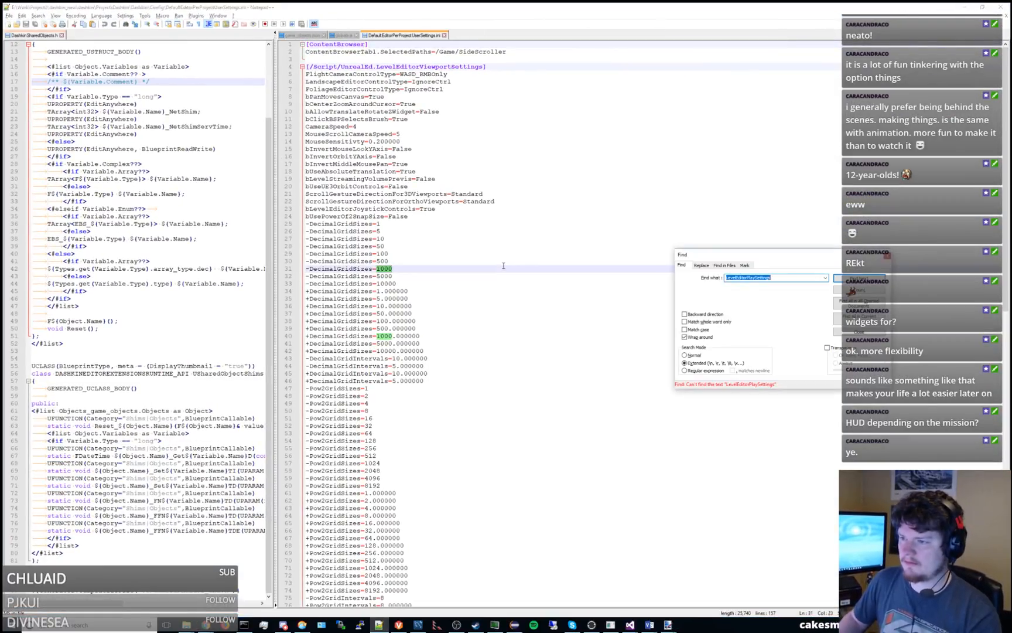
key("Escape")
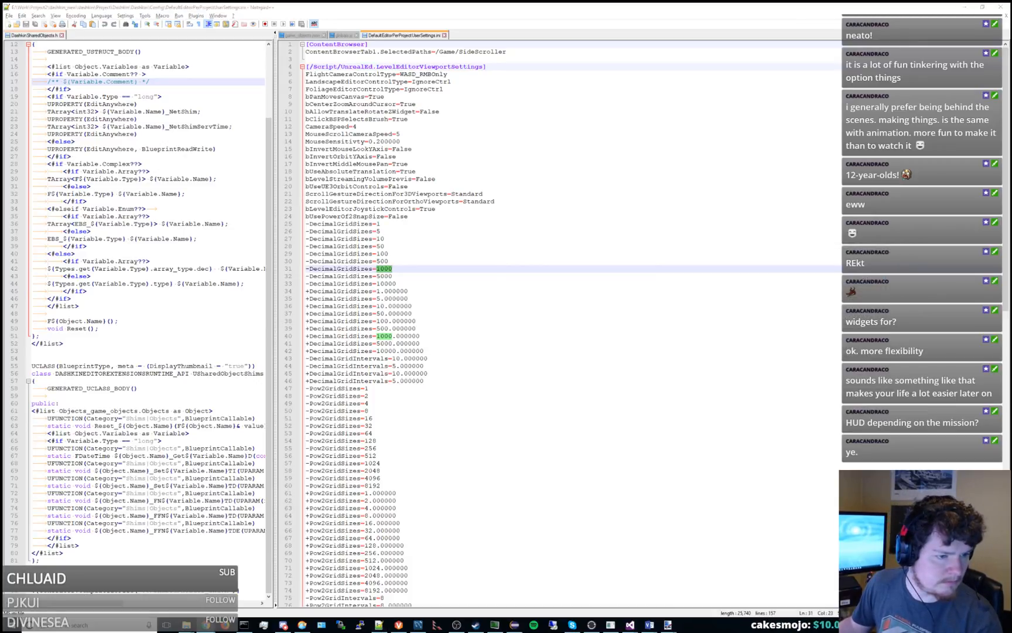
left_click(488, 278)
key("ctrl+f")
key("ctrl+v")
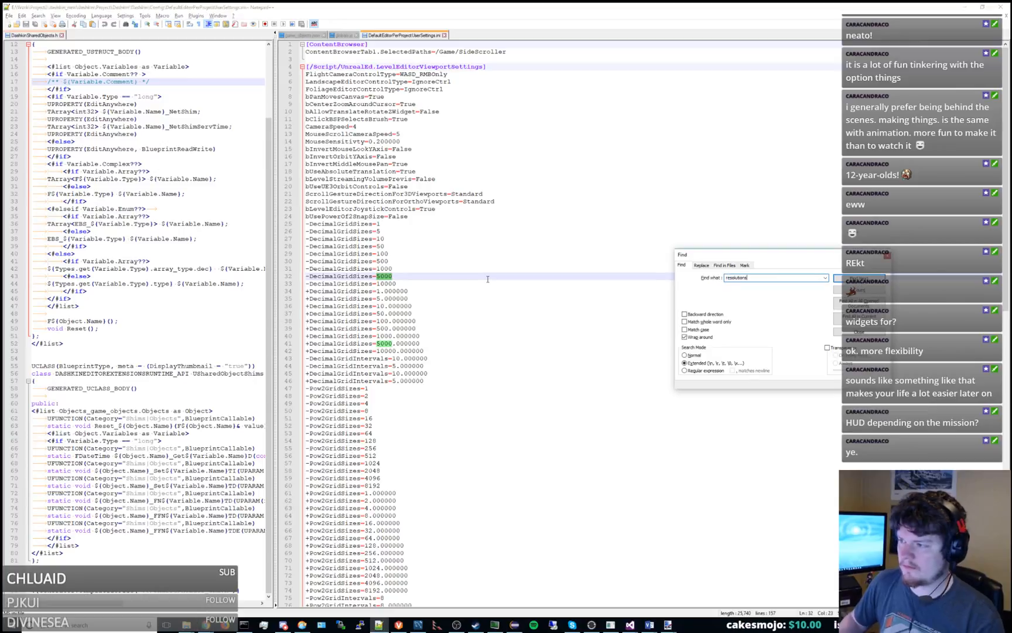
key("Return")
key("Escape")
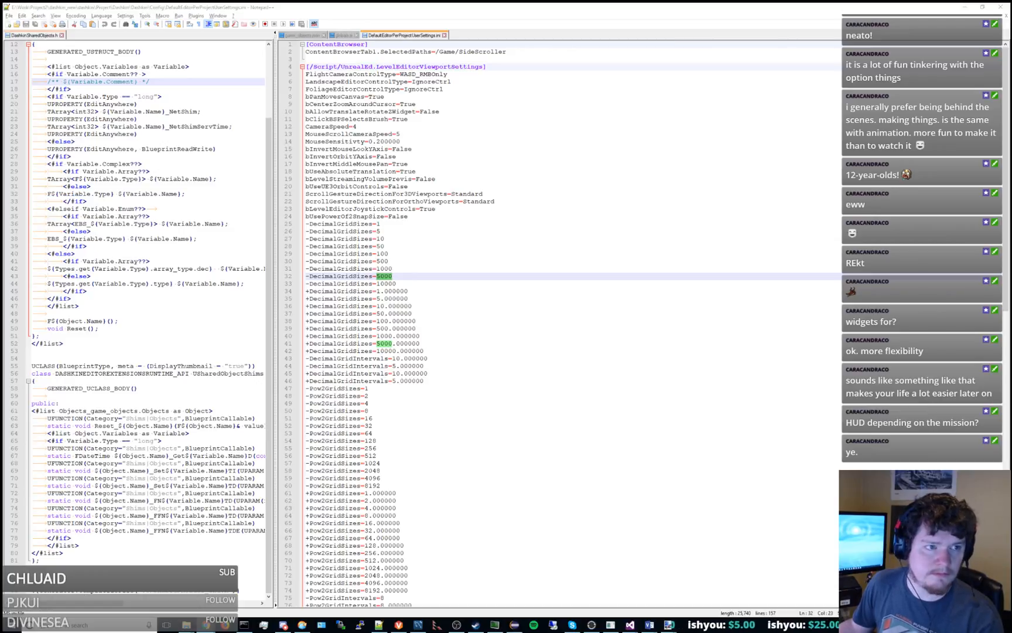
Paste the copied [/Script/UnrealEd.LevelEditorPlaySettings] block of MonitorScreenResolutions entries above the LevelEditorViewportSettings section and review its resolutions.
left_click(551, 57)
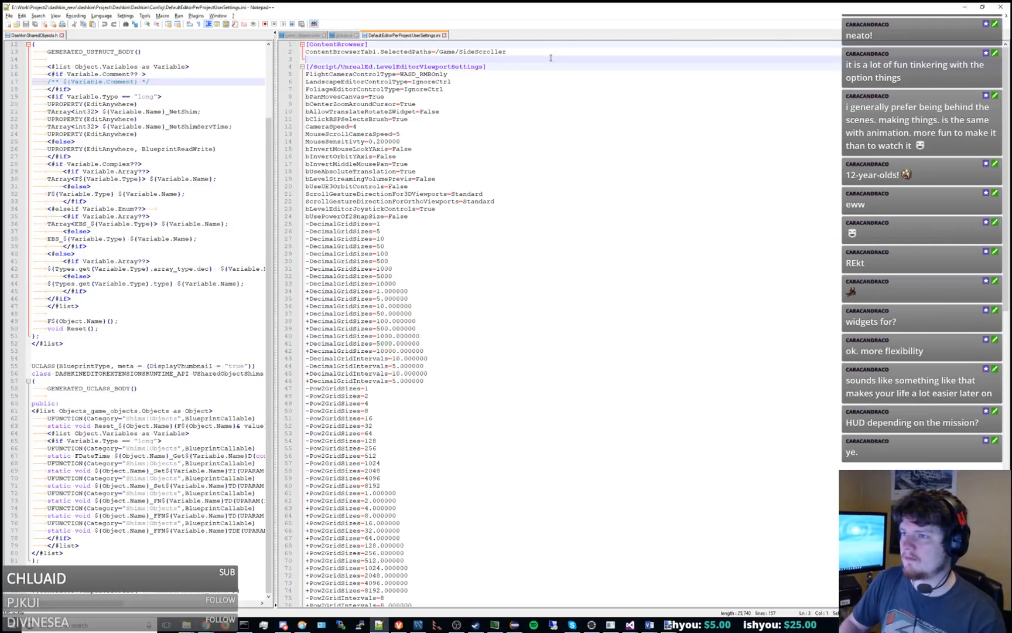
type("[/Script/UnrealEd.LevelEditorPlaySettings] ; custom screen resolutions helpful for multi-client debugging +MonitorScreenResolutions=(Description=\"800x600\",Width=800,Height=600,AspectRatio=\"4:3\") +MonitorScreenResolutions=(Description=\"640x480\",Width=640,Height=480,AspectRatio=\"4:3\") +MonitorScreenResolutions=(Description=\"1024x768\",Width=1024,Height=768,AspectRatio=\"4:3\") +MonitorScreenResolutions=(Description=\"2x2 1080 940x470\",Width=940,Height=470,AspectRatio=\"2:1\") +MonitorScreenResolutions=(Description=\"3x2 1080 600x450\",Width=600,Height=450,AspectRatio=\"4:3\") +MonitorScreenResolutions=(Description=\"2x2 4k 1800x900\",Width=1800,Height=900,AspectRatio=\"2:1\")")
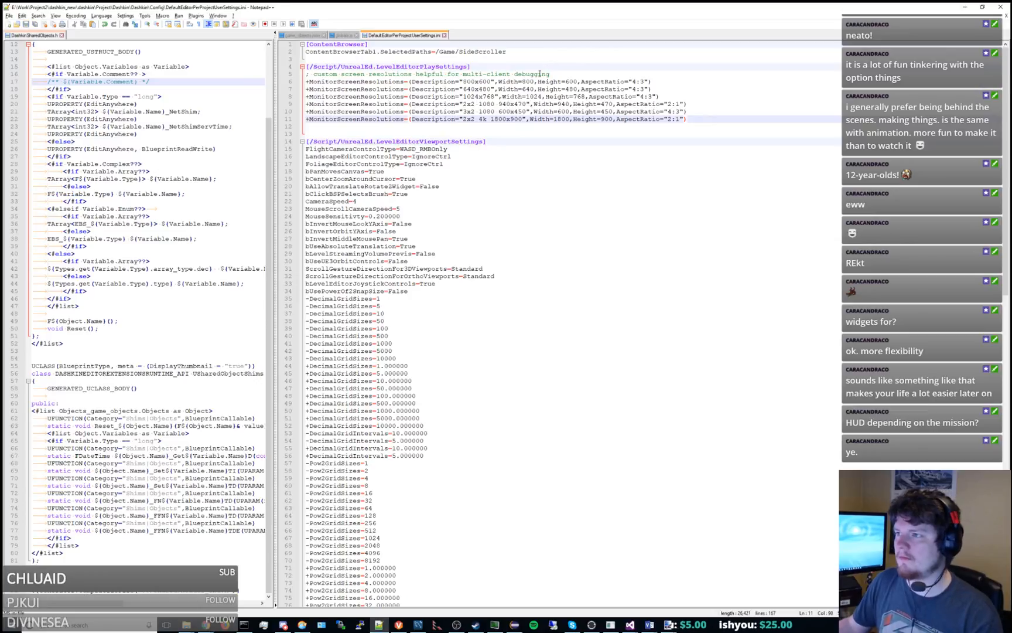
double_click(477, 82)
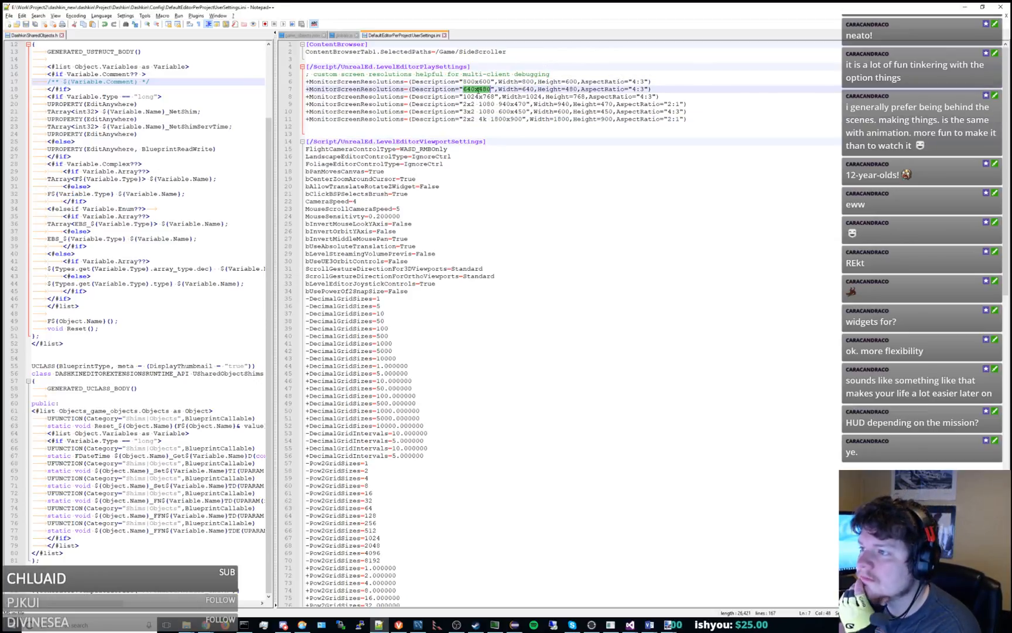
double_click(478, 89)
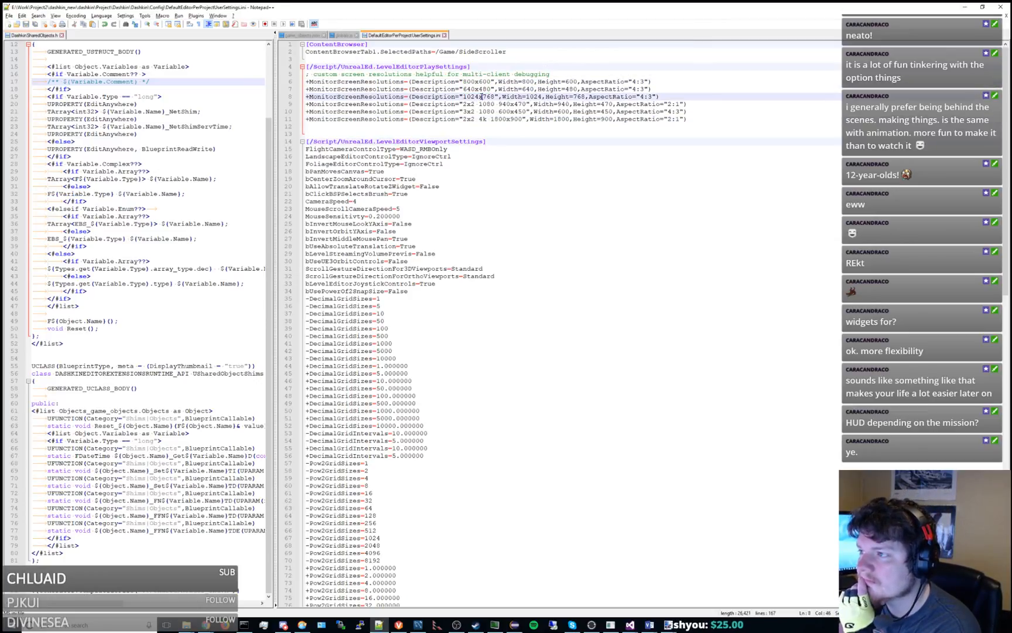
double_click(480, 97)
double_click(478, 89)
double_click(477, 82)
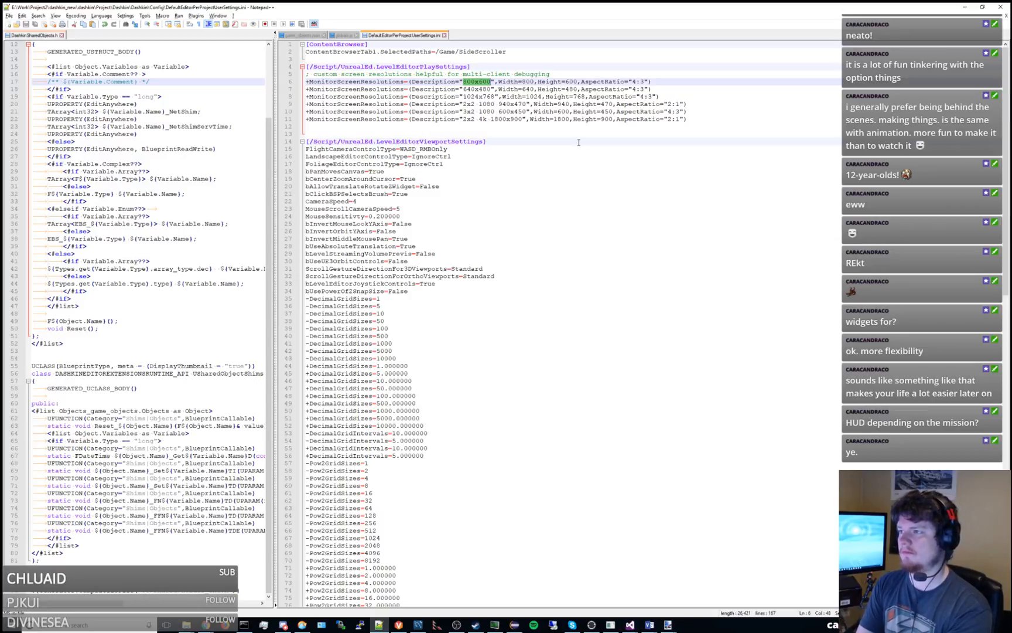
left_click(633, 83)
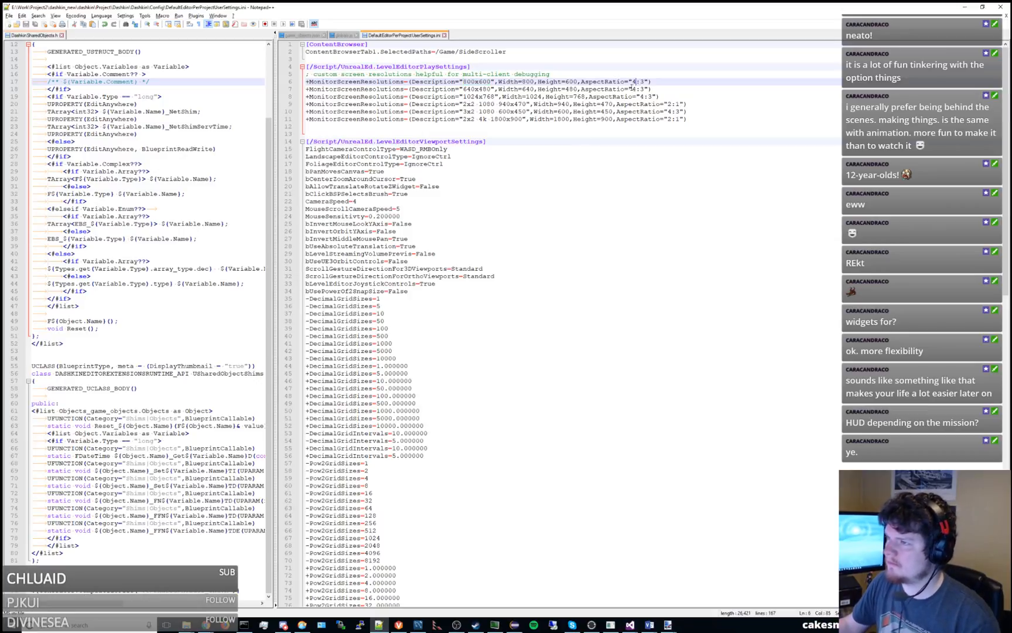
Reduce the LevelEditorPlaySettings section to the "2x2 4k 1800x900" entry, without the comment line, and set its AspectRatio to 22:1.
left_click_drag(695, 112, 684, 75)
key("Delete")
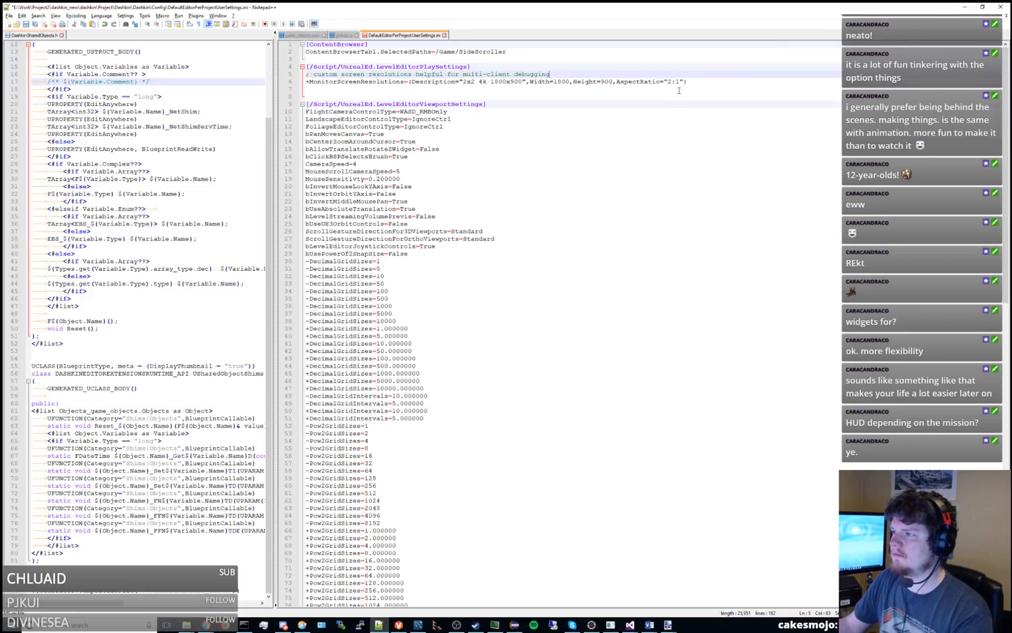
left_click(672, 82)
type("2")
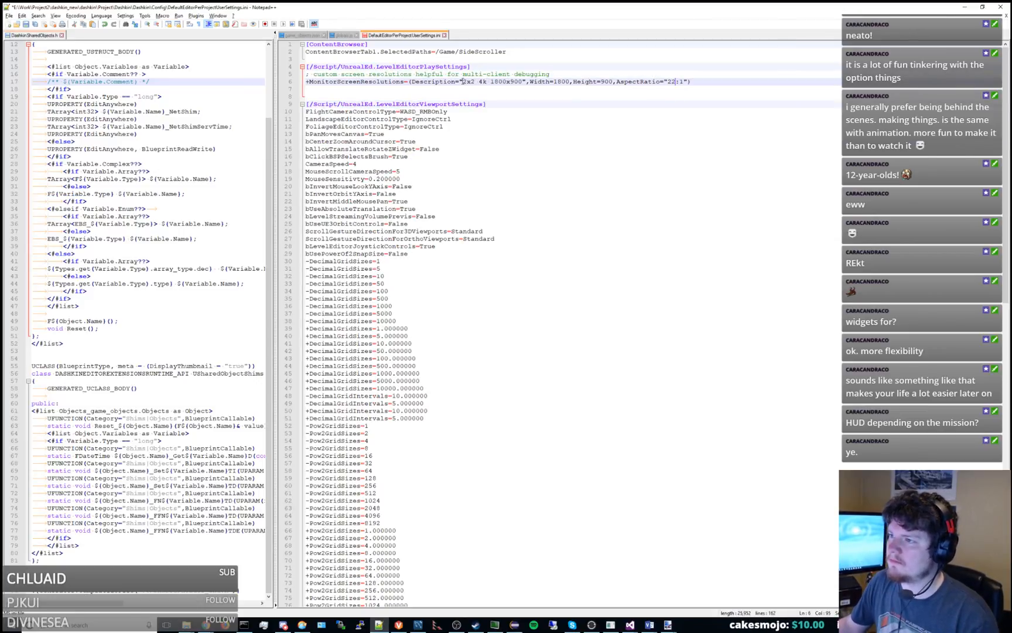
left_click_drag(463, 81, 295, 76)
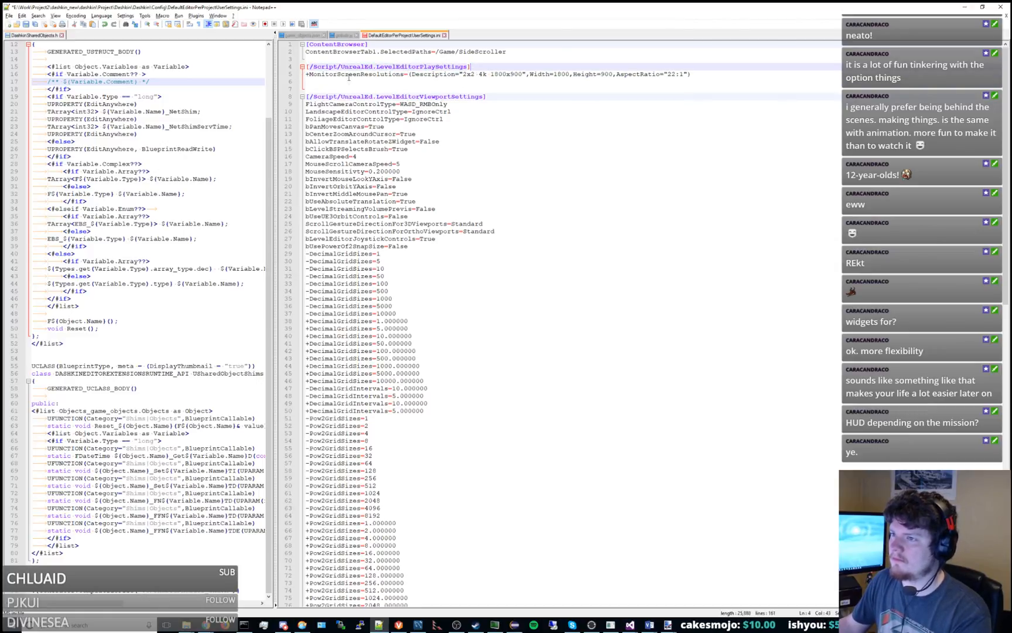
key("Delete")
Check the remaining resolution entry's description, width and height, and open the Calculator.
double_click(450, 74)
left_click(462, 75)
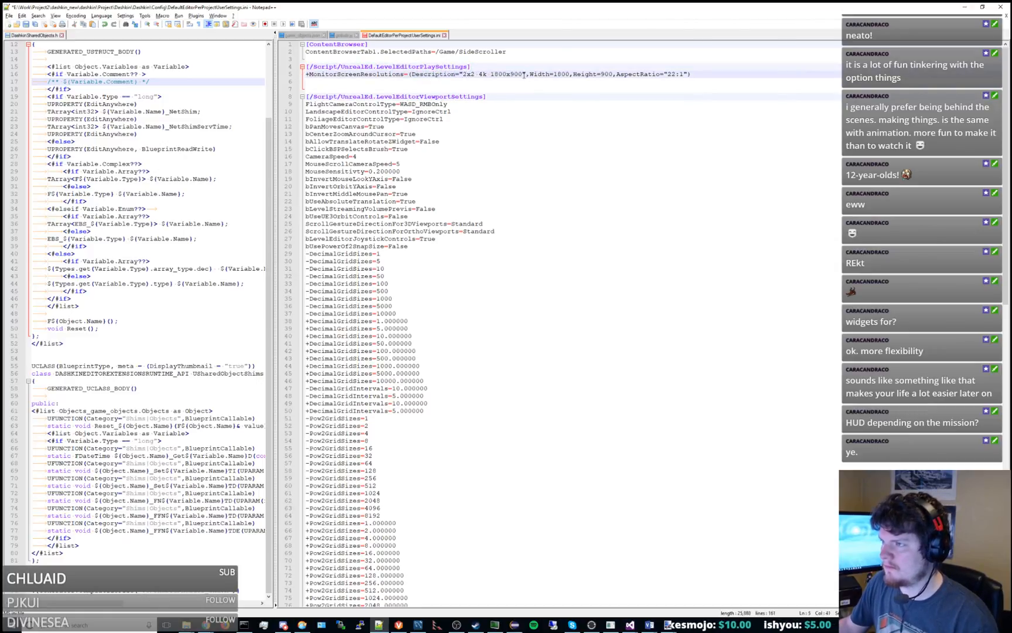
left_click_drag(524, 75, 476, 75)
double_click(562, 75)
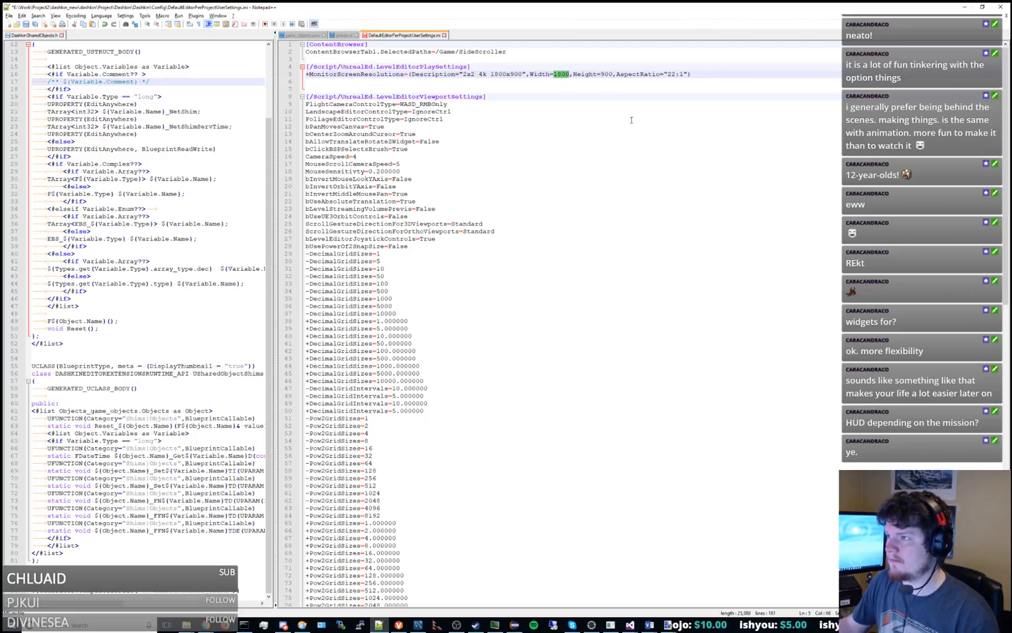
double_click(607, 75)
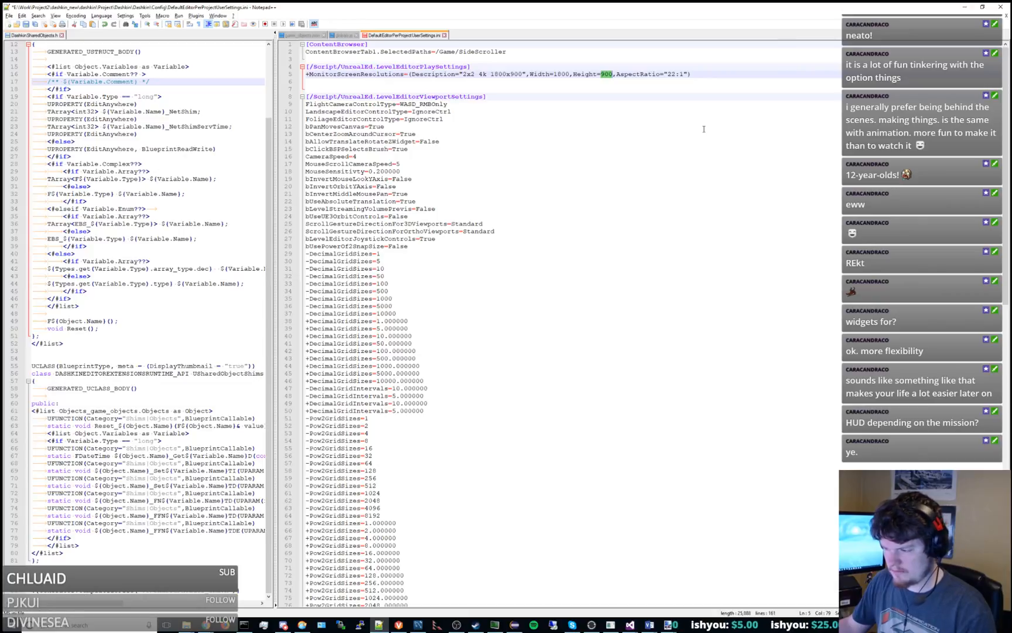
key("super")
type("calc")
key("Return")
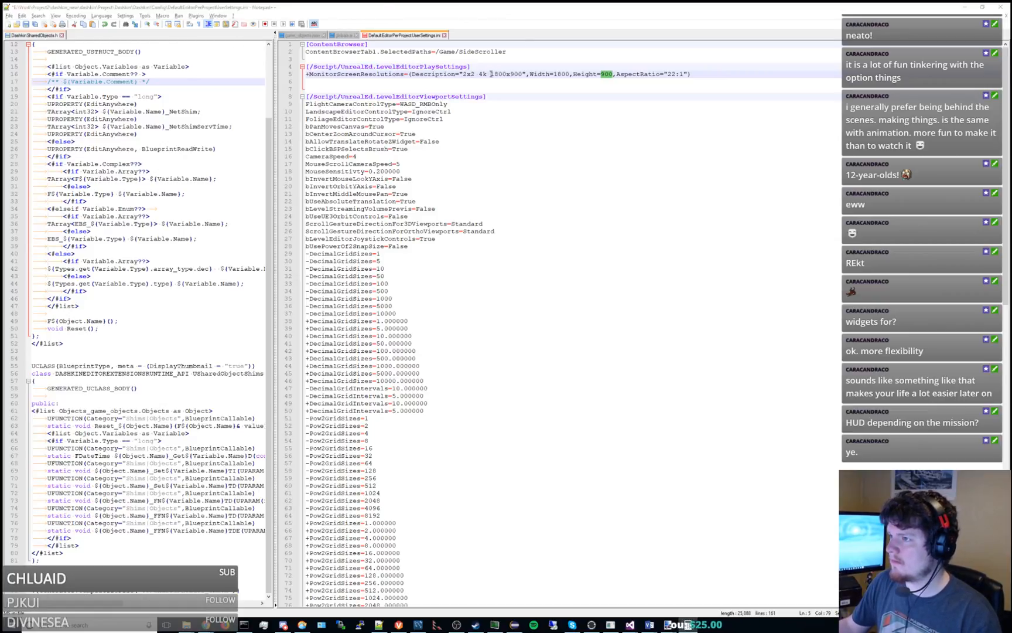
left_click_drag(490, 74, 524, 74)
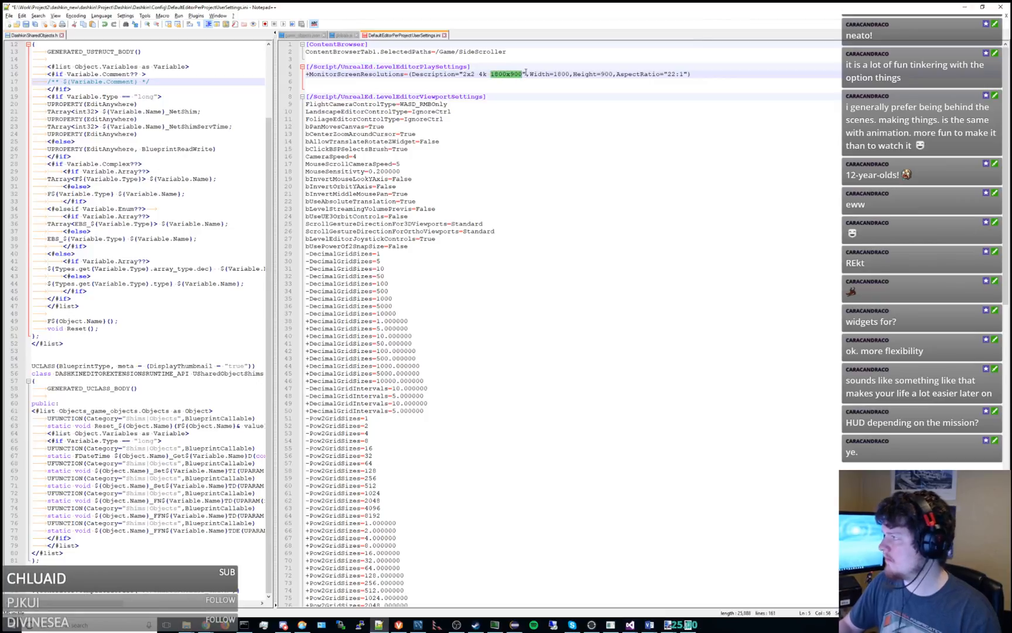
type("2252")
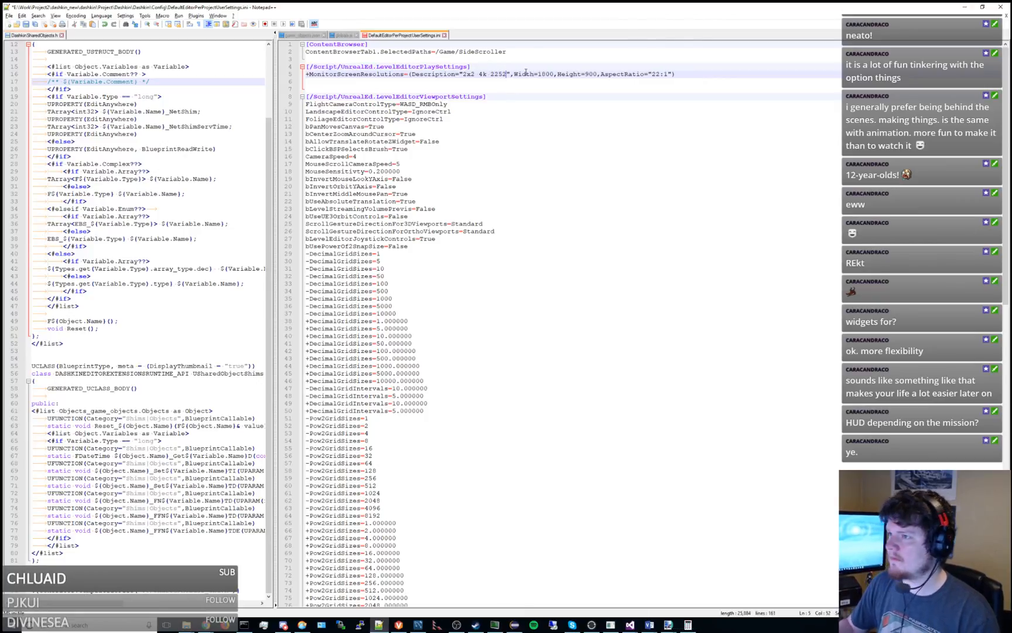
double_click(547, 74)
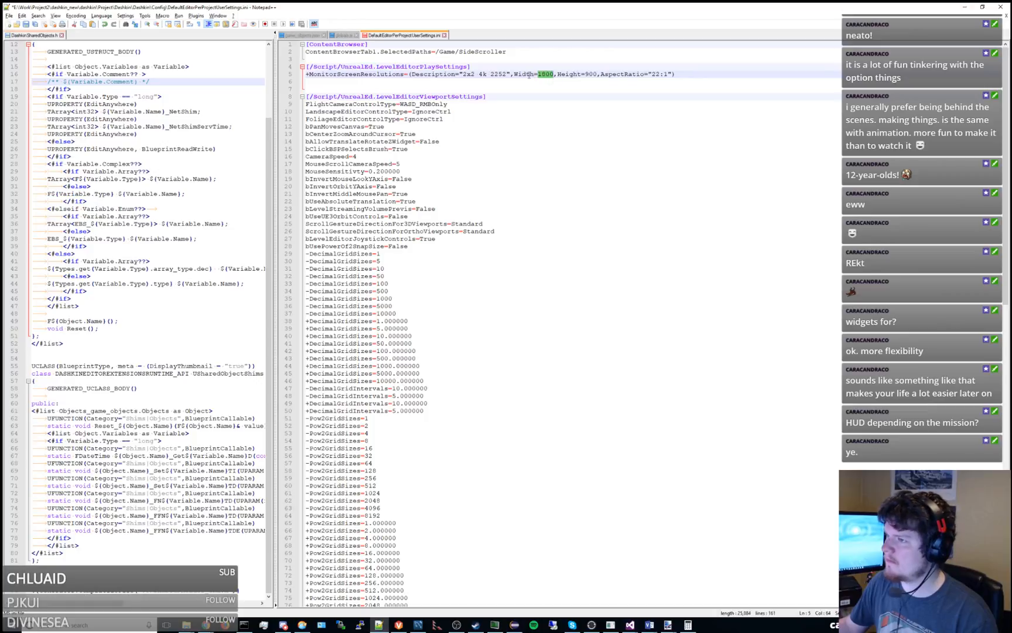
left_click(491, 75)
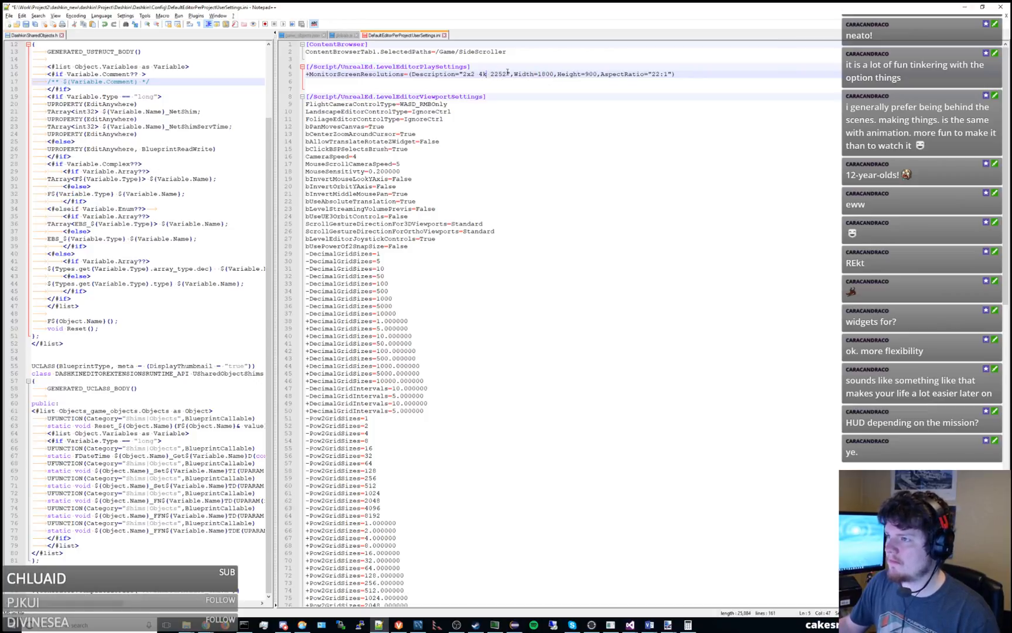
Change the resolution entry's Description to "Max widescreen".
left_click_drag(507, 73, 463, 75)
type("Max wide")
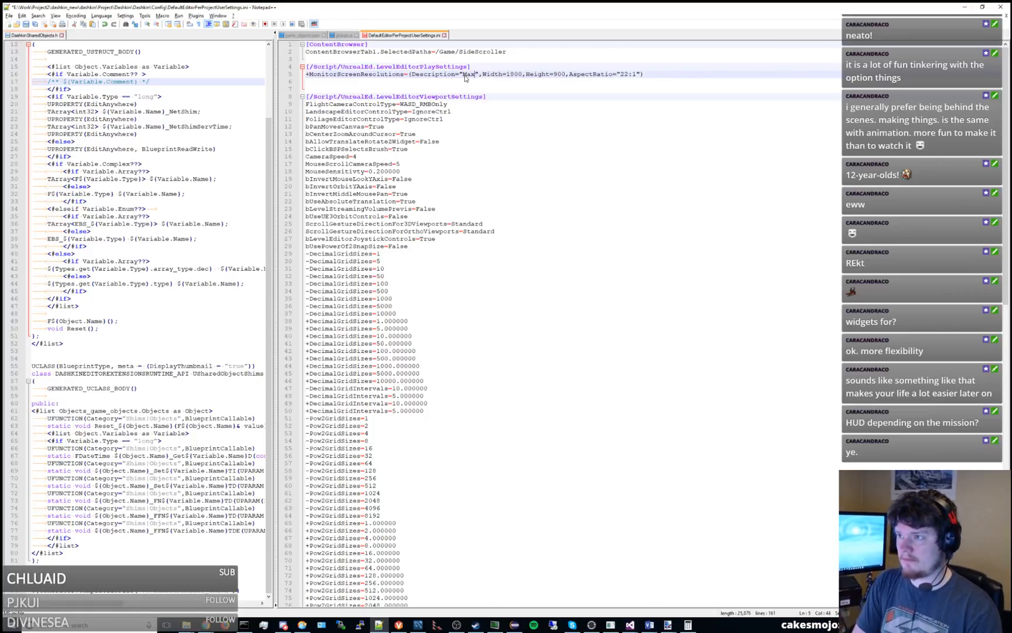
type("screen")
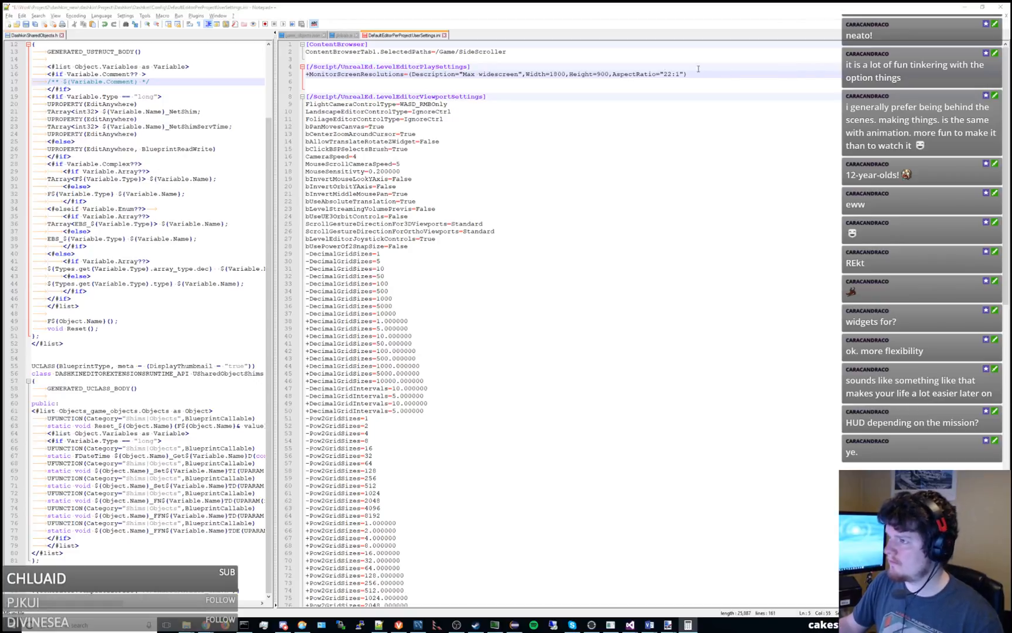
Set the Max widescreen entry's Width to 2596 and its Height to 1080.
double_click(558, 74)
type("2596")
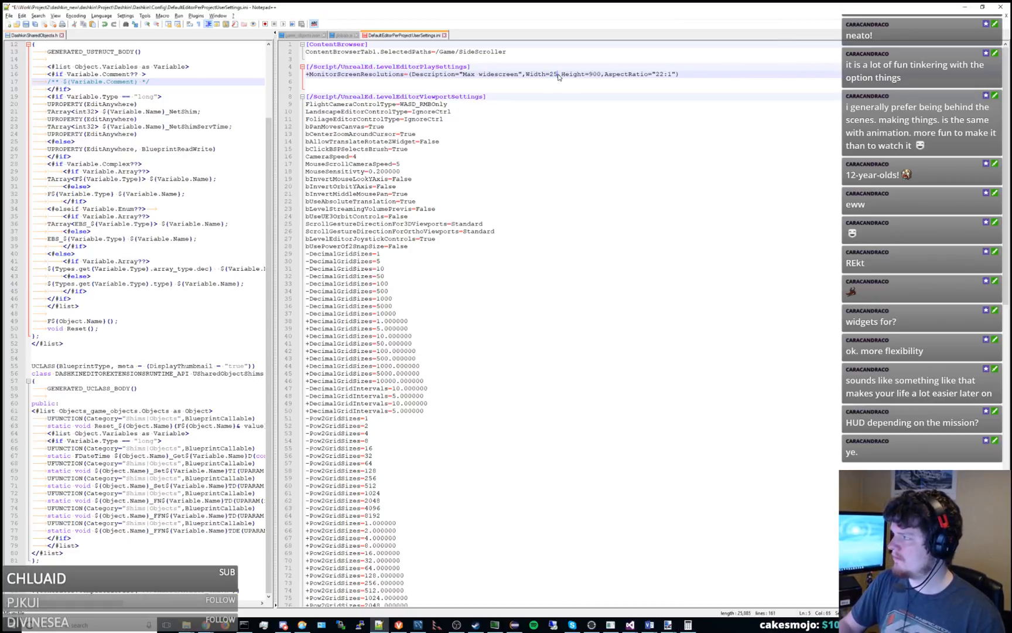
left_click(597, 75)
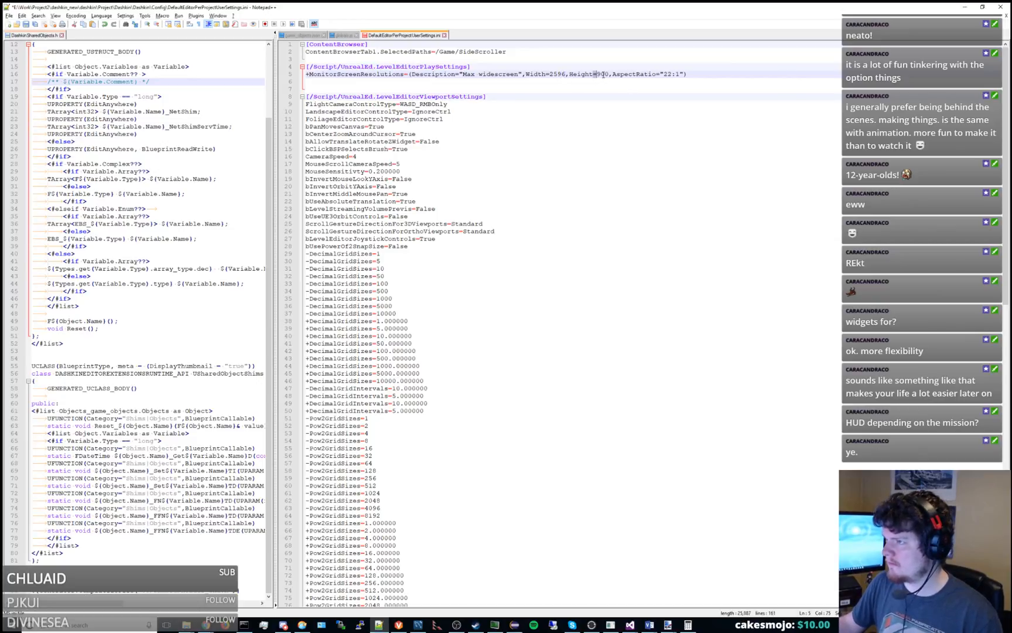
double_click(602, 75)
type("1080")
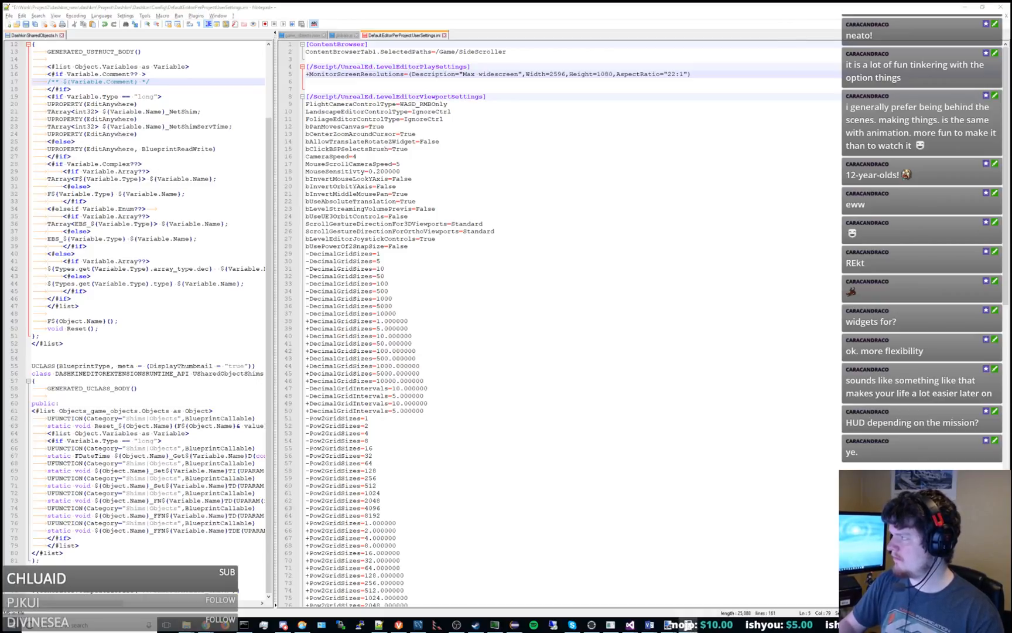
Change the Max widescreen entry's Width to 2376 and save the settings file.
left_click_drag(552, 74, 564, 74)
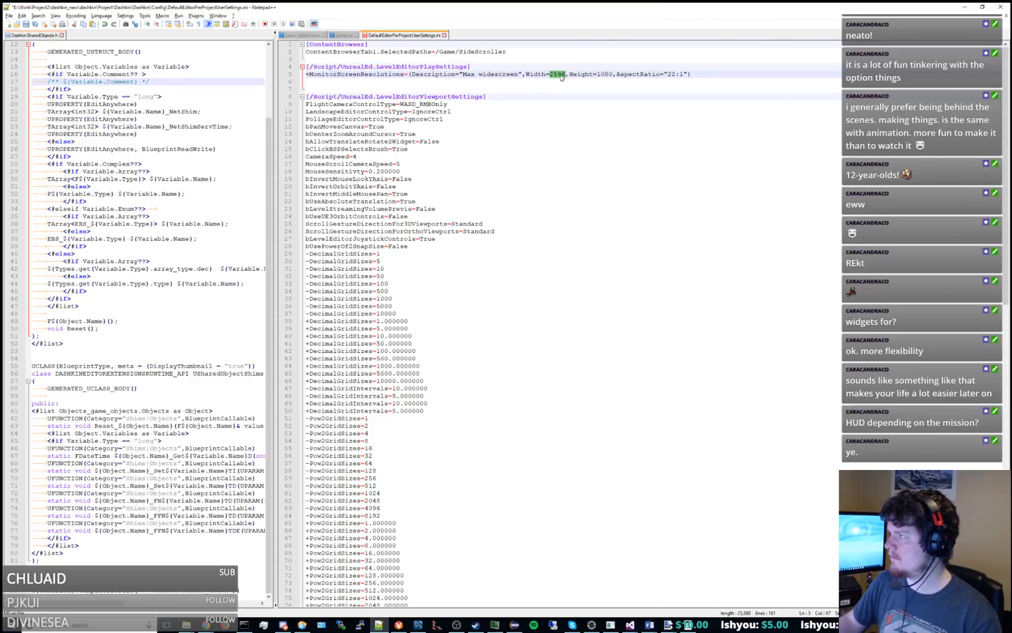
key("BackSpace")
type("376")
left_click(628, 80)
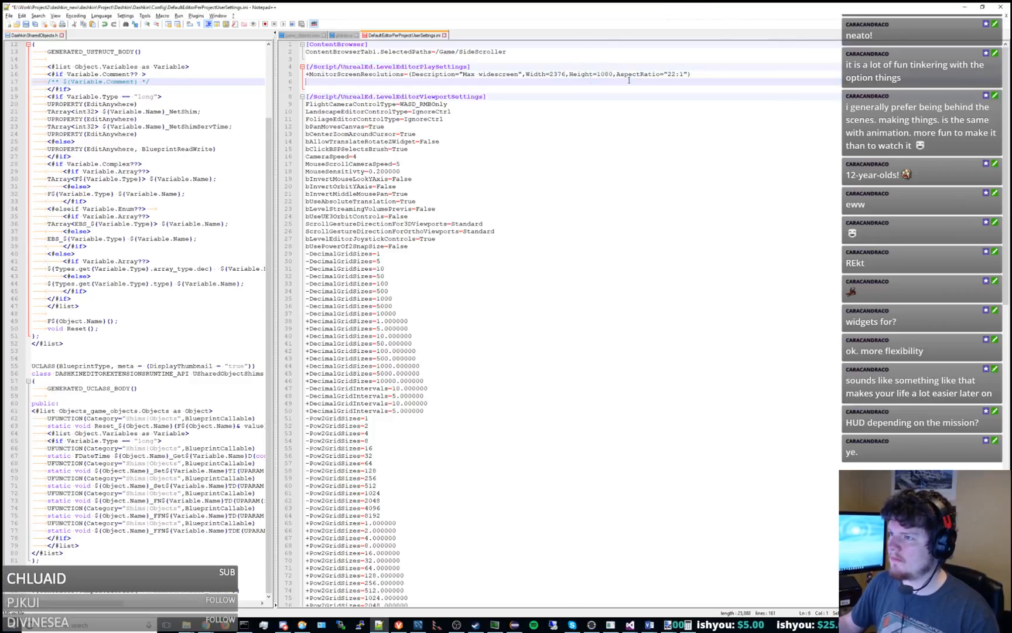
key("ctrl+s")
Switch to Visual Studio and launch the Dashkin project with the Local Windows Debugger.
key("alt+Tab")
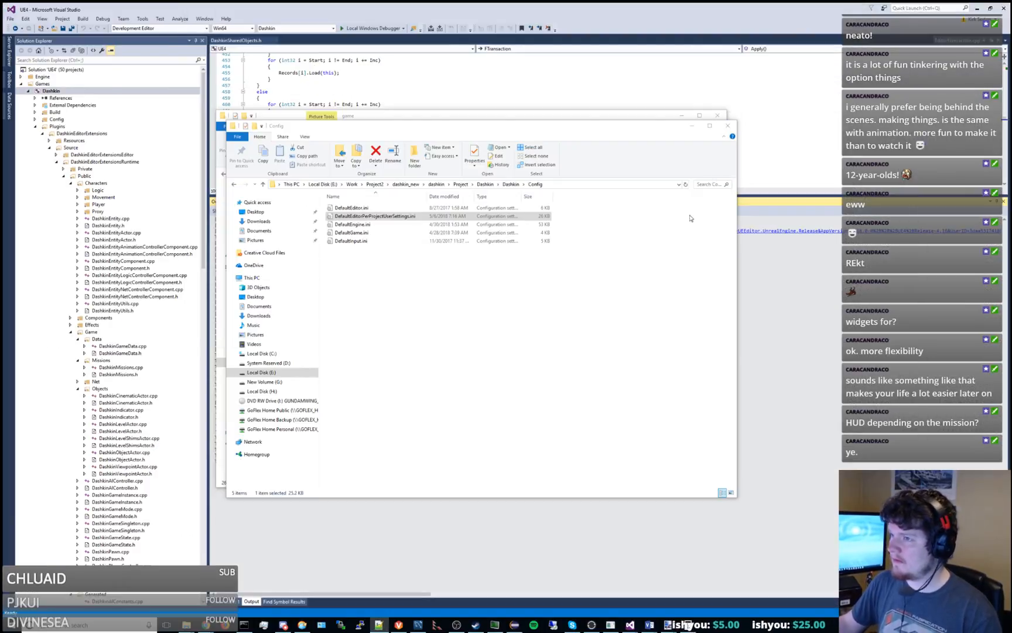
left_click(349, 28)
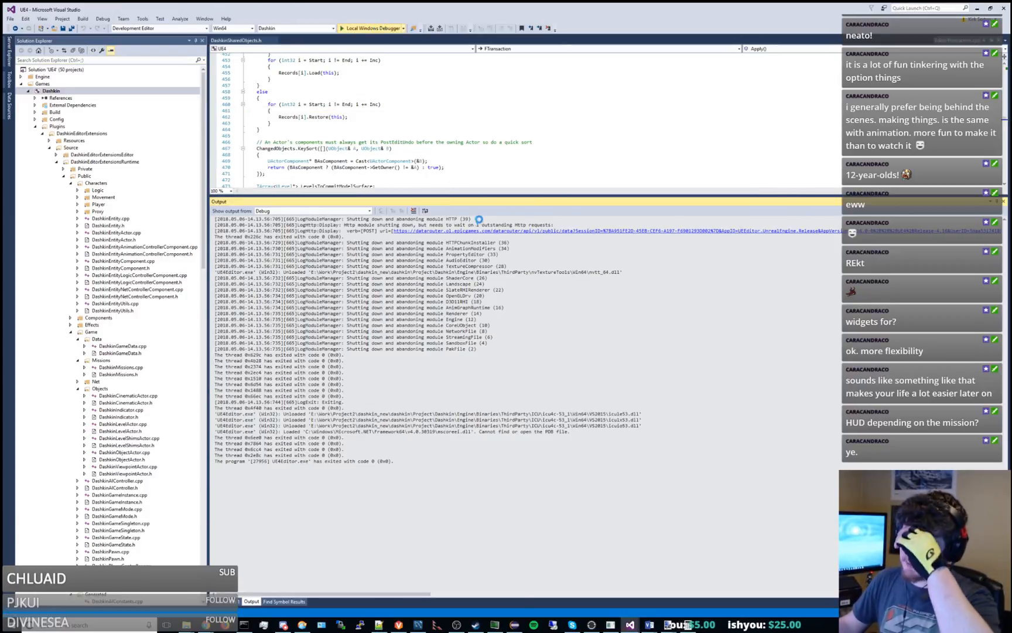
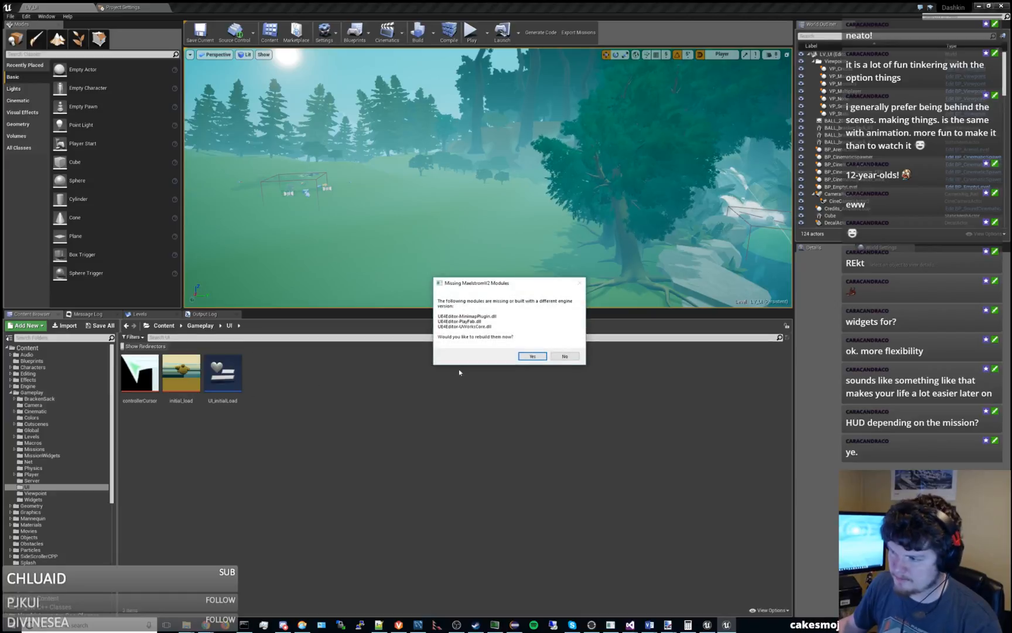
Try to rebuild the missing MaelstromV2 modules while viewing the build log in an enlarged window.
left_click(532, 356)
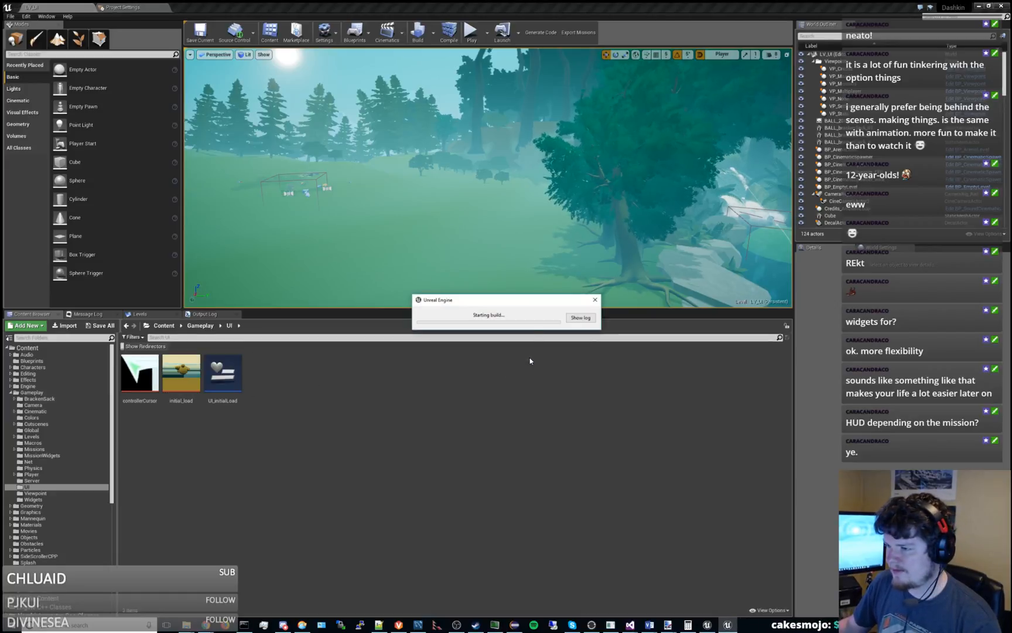
left_click(581, 317)
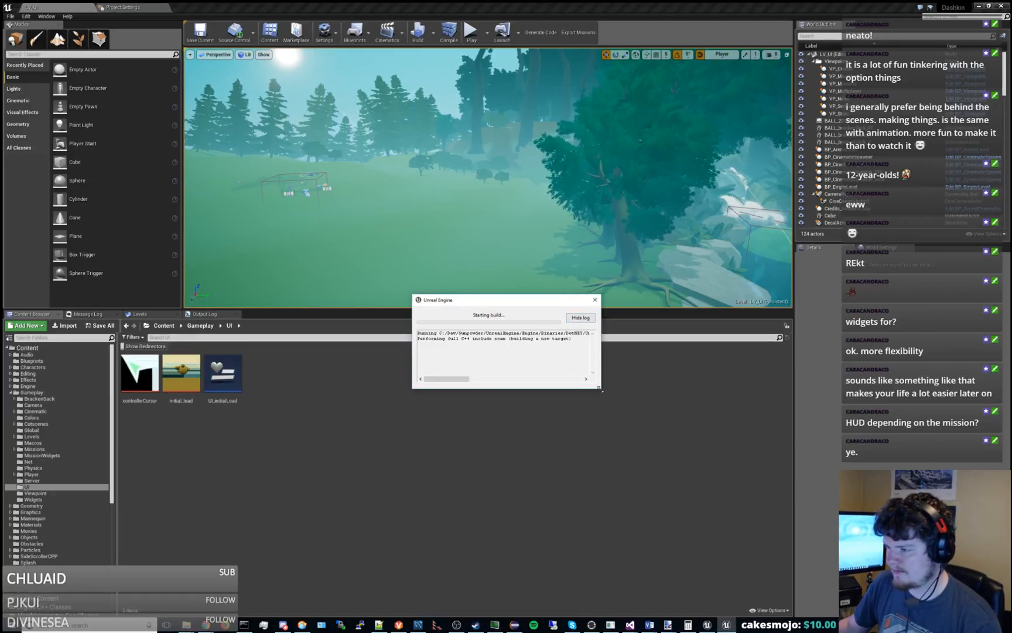
left_click_drag(601, 388, 909, 512)
left_click_drag(659, 301, 485, 242)
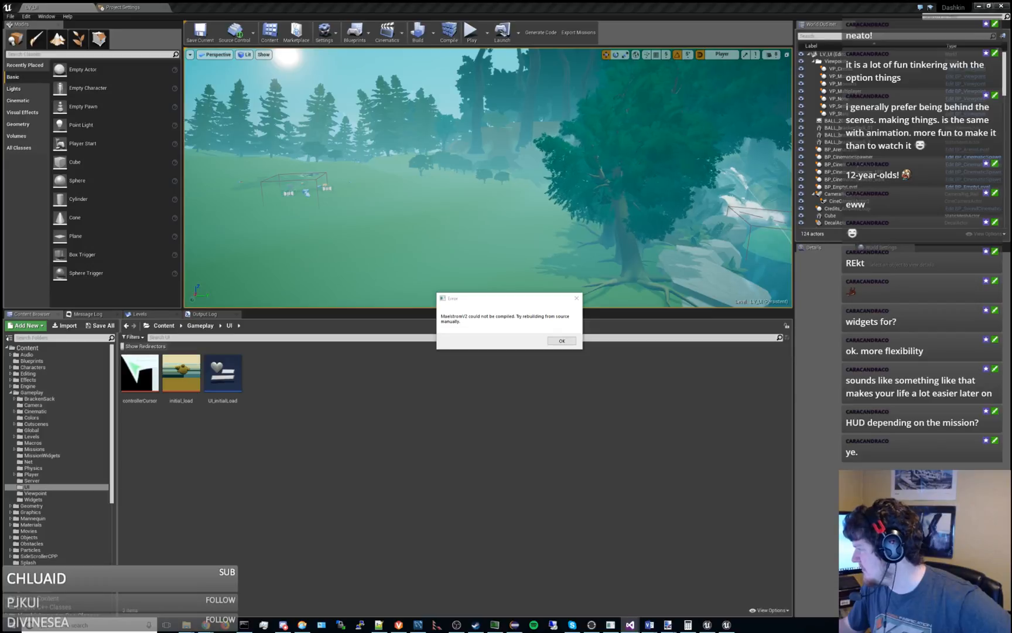
left_click(561, 340)
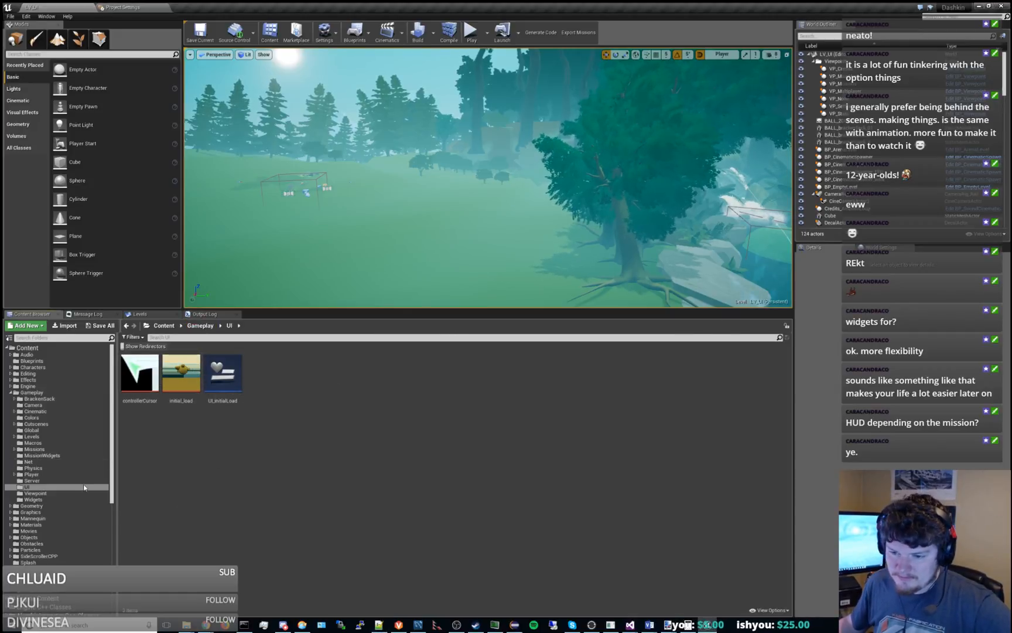
Open the UI_basicClock and UI_missionHUD widgets from the UI folder inside TestContent.
scroll(82, 478, "down", 3)
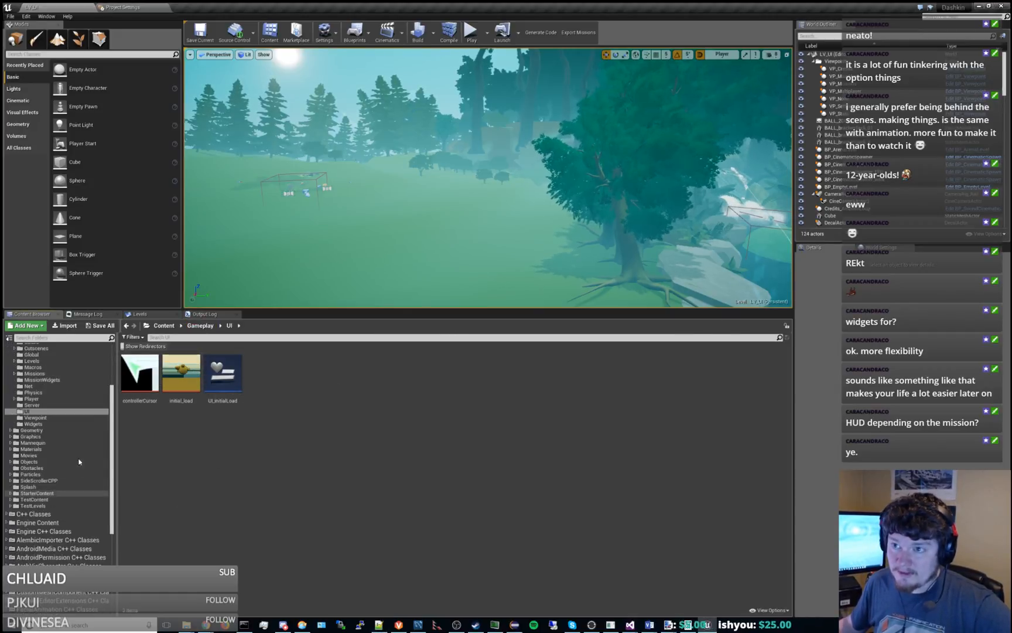
left_click(153, 8)
left_click(69, 8)
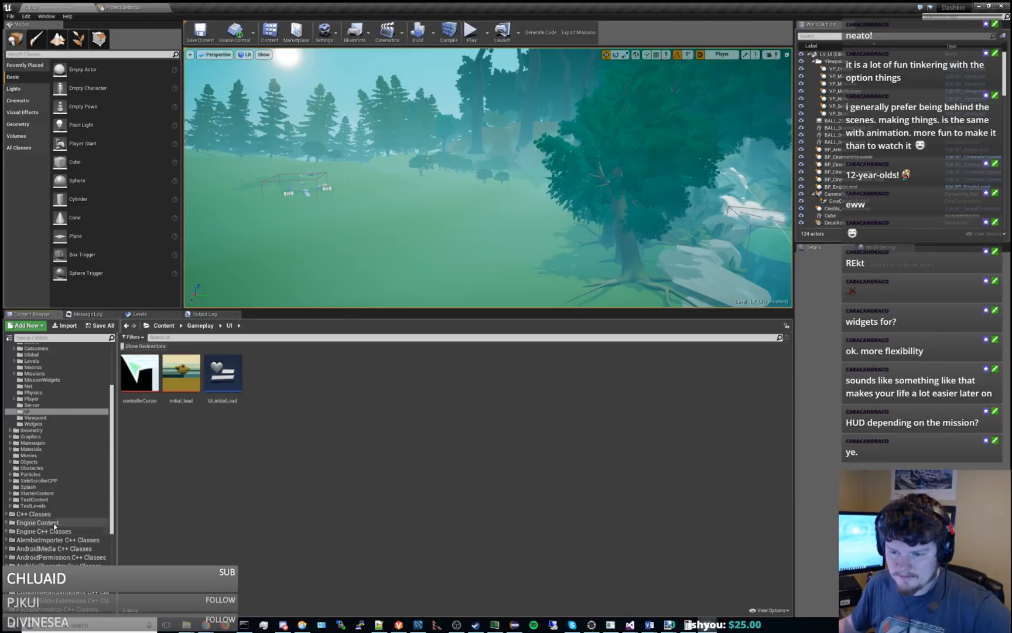
left_click(34, 506)
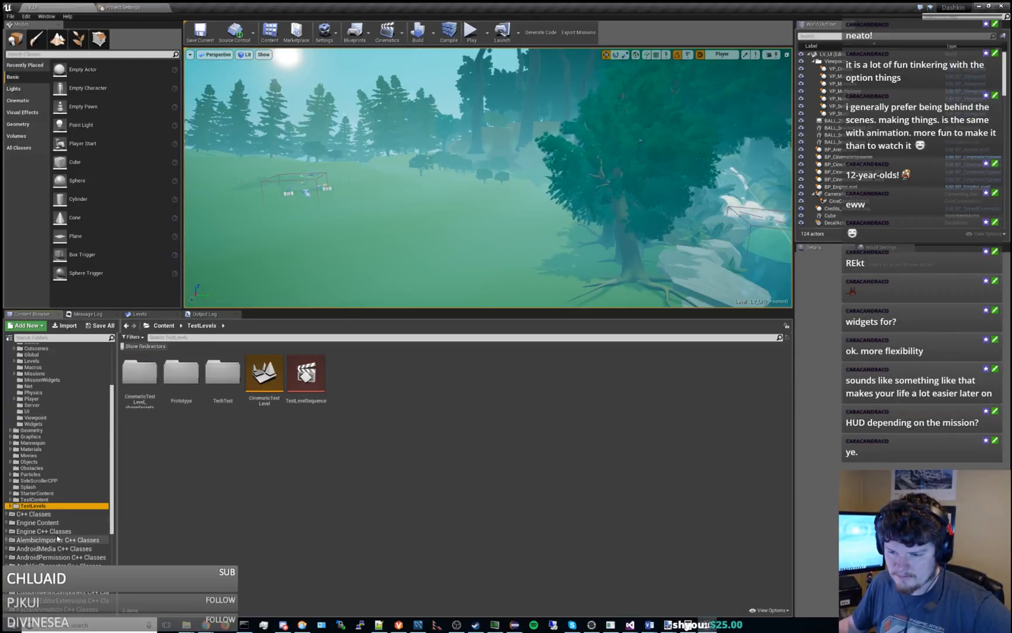
left_click(34, 499)
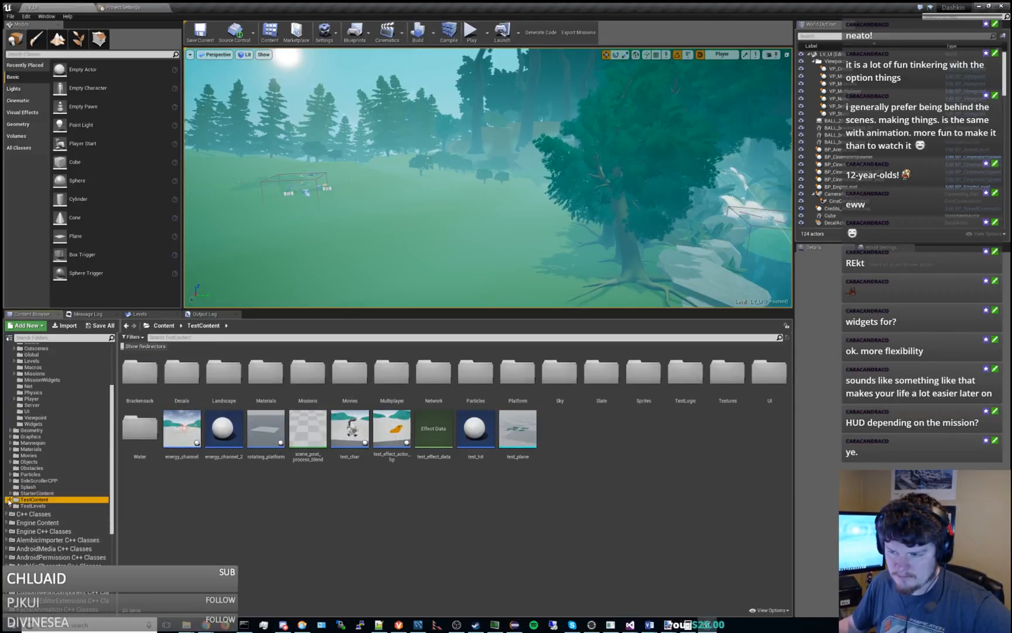
double_click(765, 378)
double_click(199, 378)
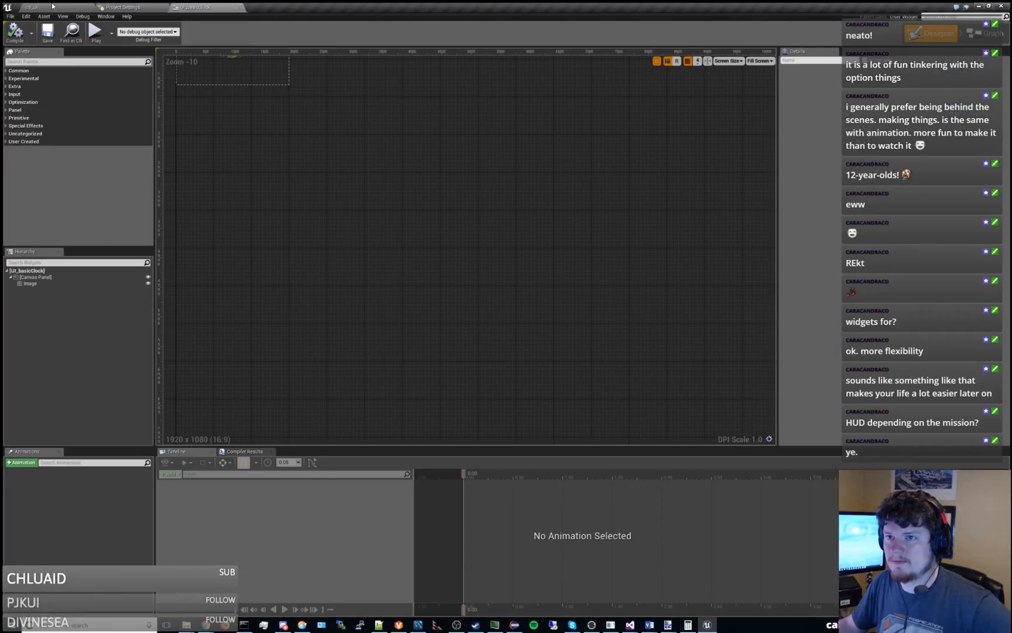
left_click(52, 6)
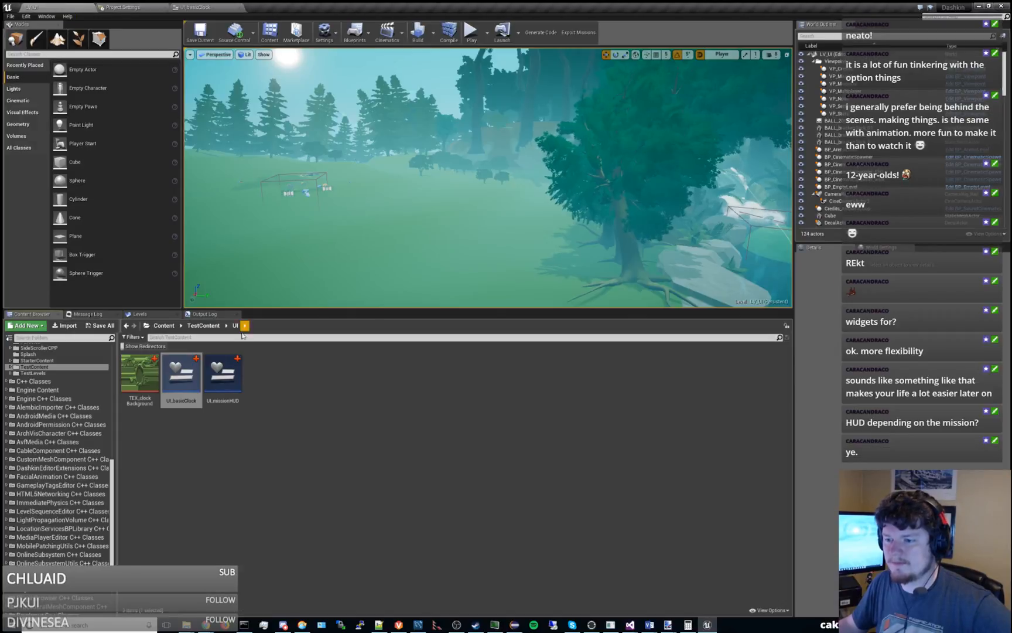
double_click(219, 376)
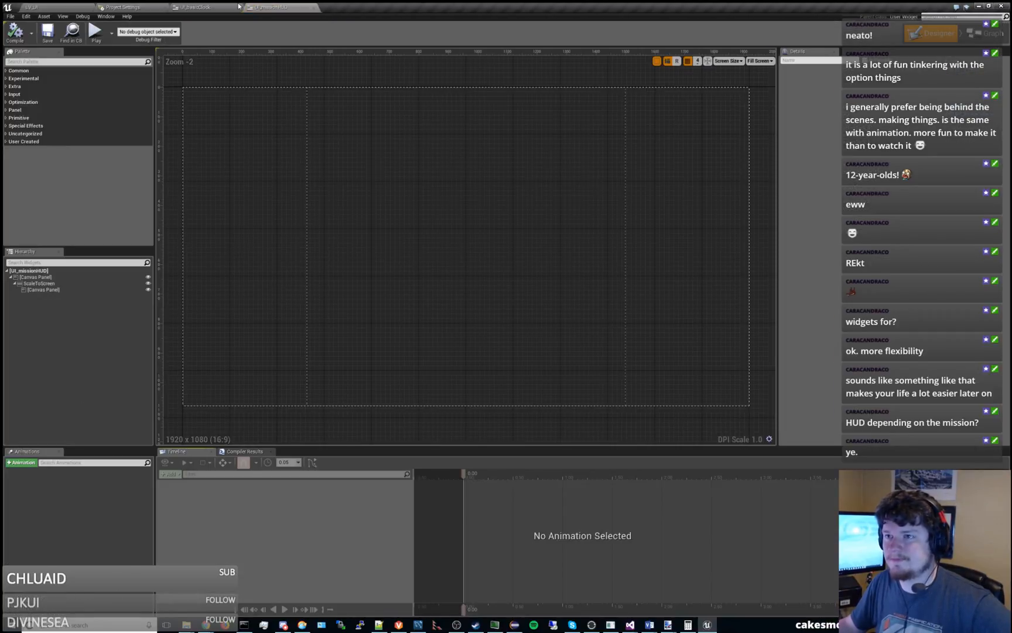
Set the UI_basicClock designer's screen size to Max widescreen and check the clock image's placement within it.
left_click(196, 7)
left_click(729, 61)
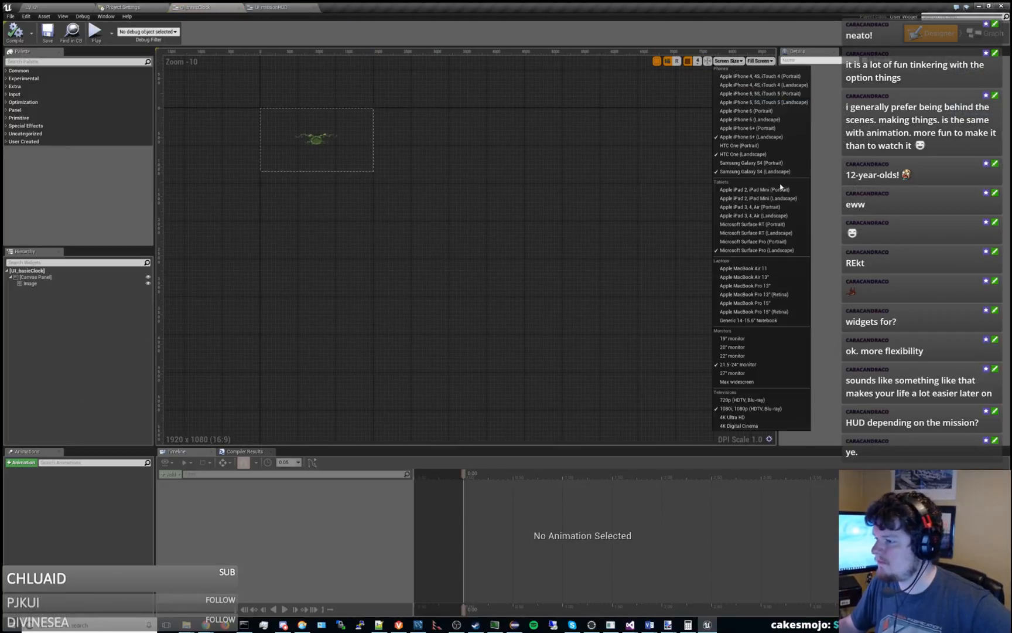
left_click(782, 379)
scroll(664, 293, "up", 8)
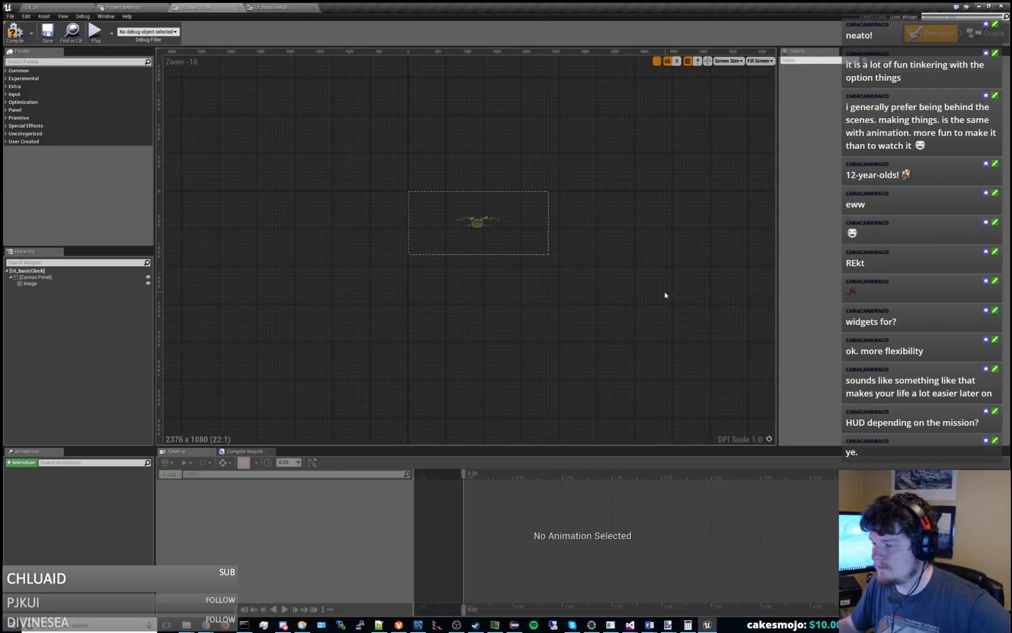
left_click(506, 212)
scroll(470, 280, "down", 4)
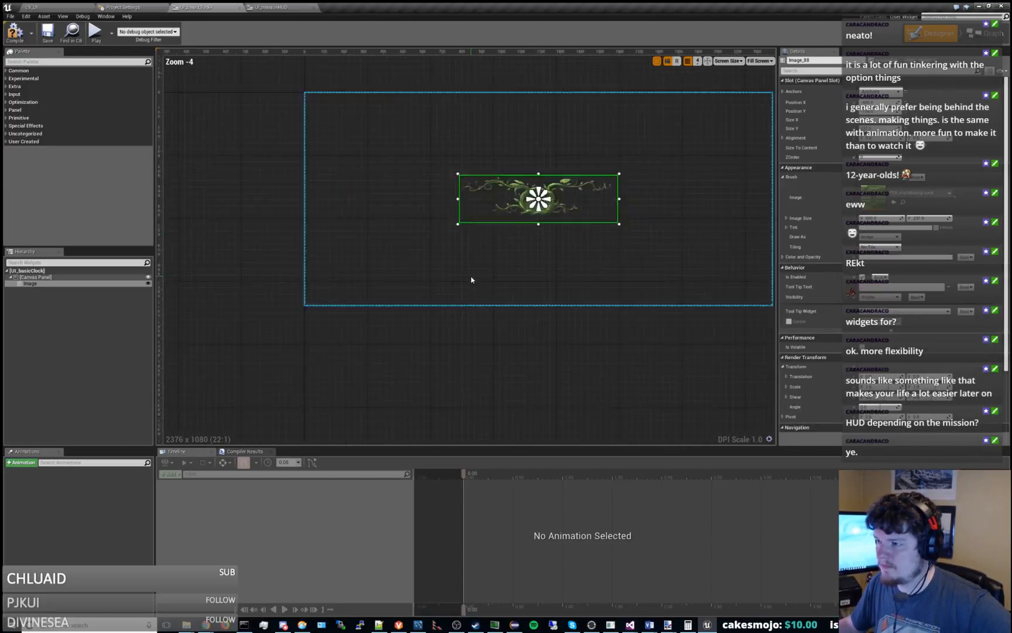
left_click(452, 294)
Set the UI_missionHUD designer's screen size to Max widescreen, and compile and save the widget.
left_click(269, 7)
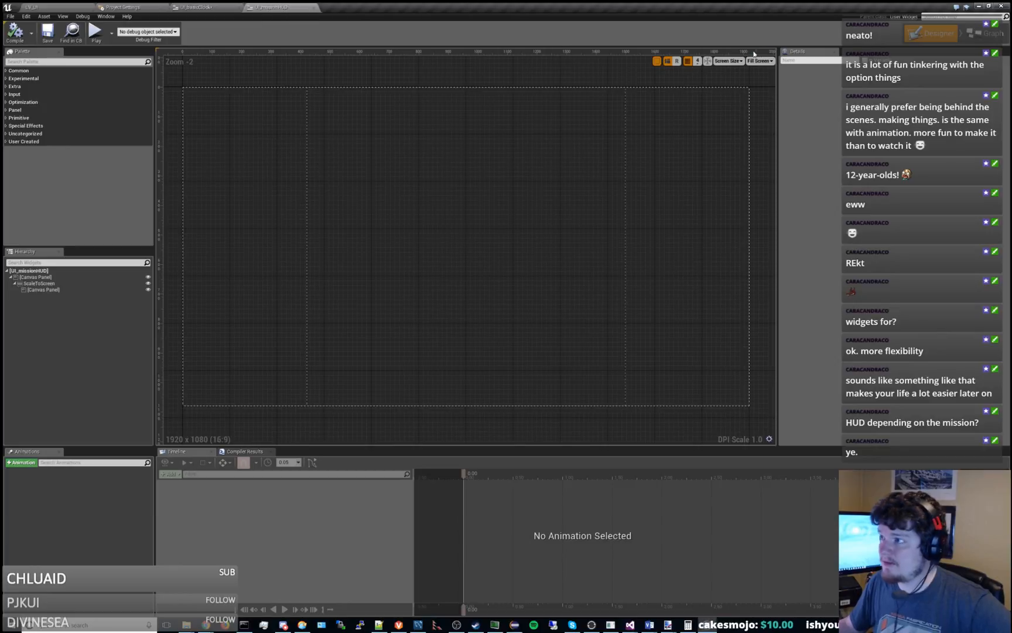
left_click(729, 61)
left_click(747, 381)
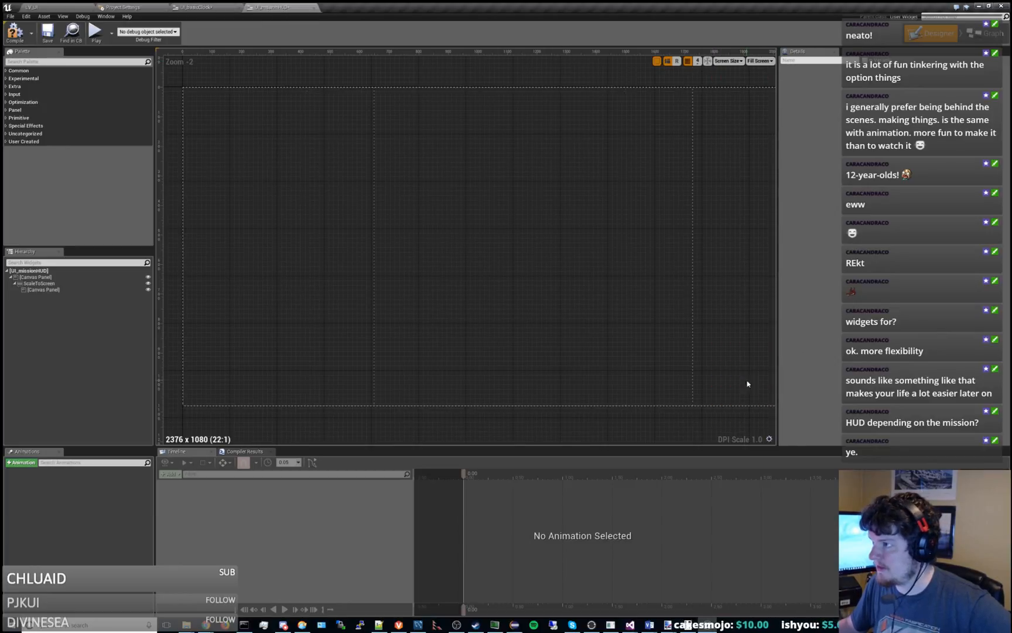
scroll(465, 246, "down", 3)
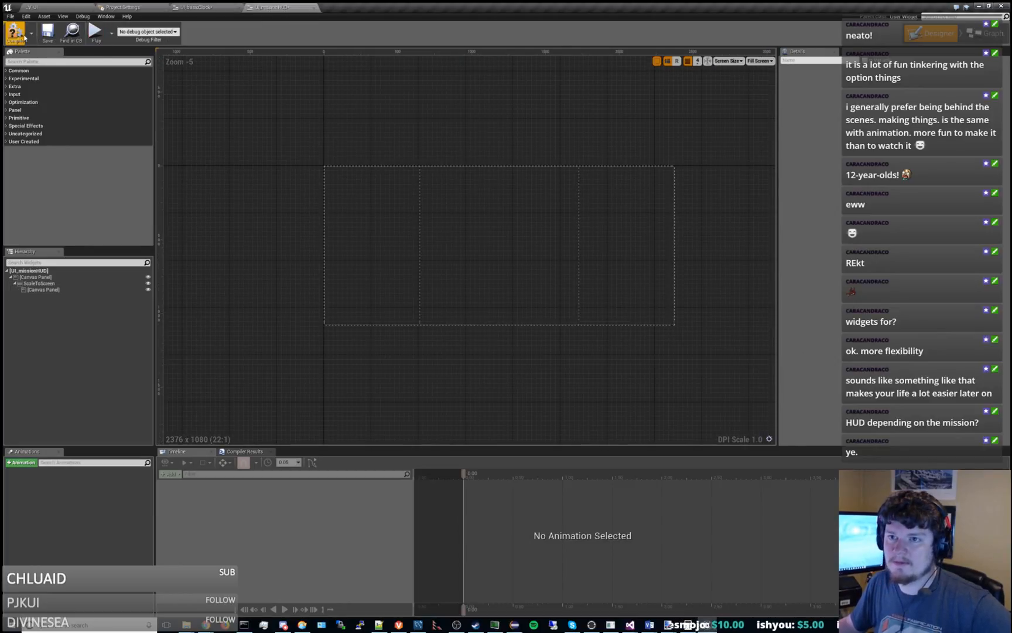
left_click(48, 32)
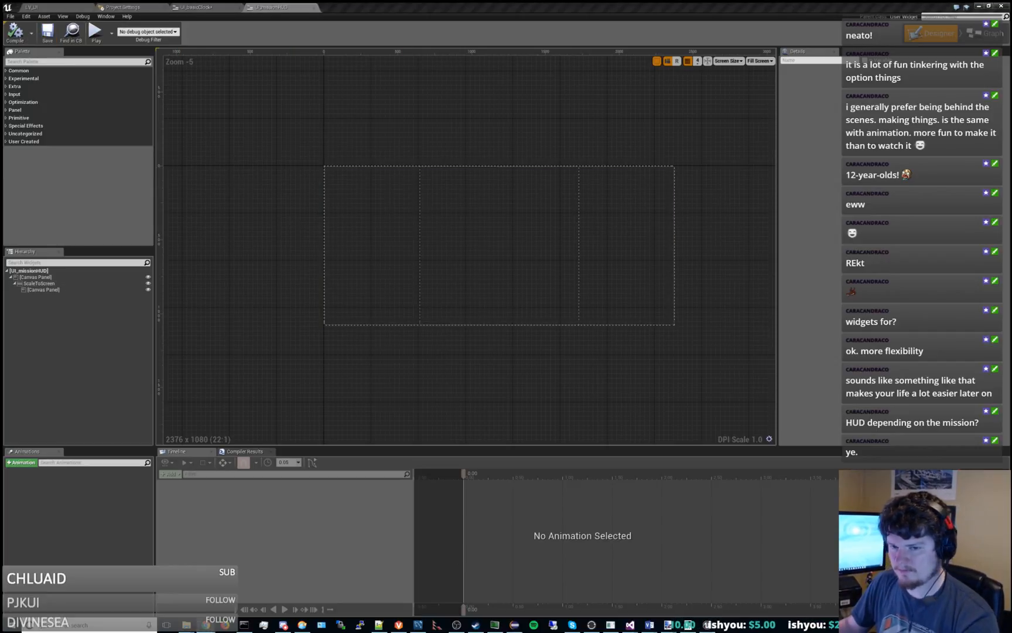
Examine the bounds and slot settings of the inner canvas panel inside ScaleToScreen at the Max widescreen size.
scroll(378, 348, "up", 2)
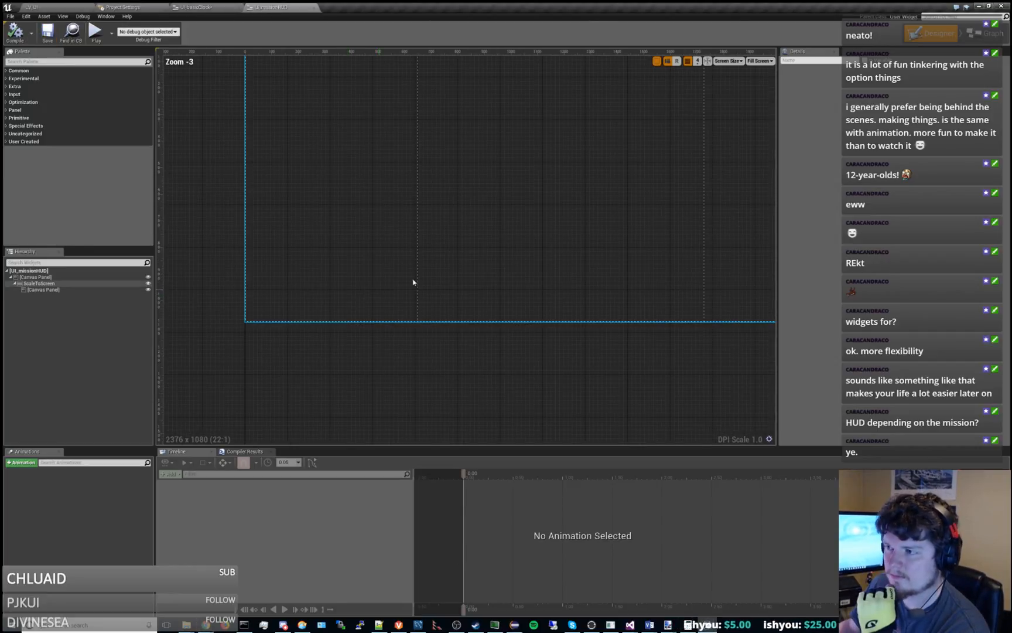
left_click(430, 270)
scroll(401, 268, "down", 3)
mouse_move(475, 234)
right_mouse_down()
mouse_move(440, 257)
mouse_move(463, 235)
mouse_move(489, 235)
right_mouse_up()
scroll(427, 245, "up", 2)
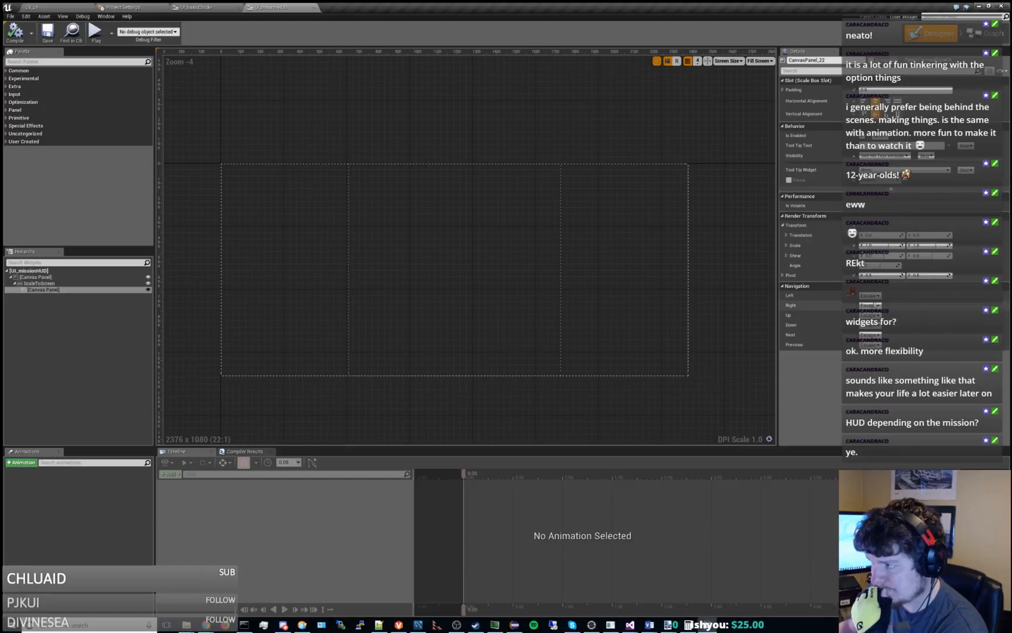
left_click(879, 299)
right_click_drag(495, 413, 477, 408)
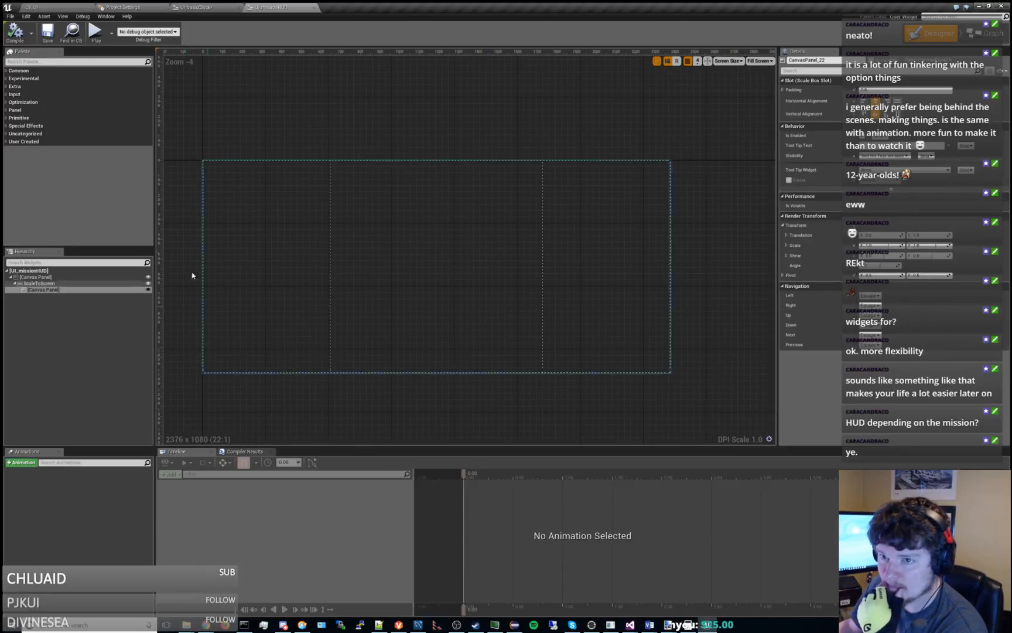
left_click(48, 300)
Add the user-created UI Basic Clock widget to the inner canvas panel under ScaleToScreen.
left_click(23, 141)
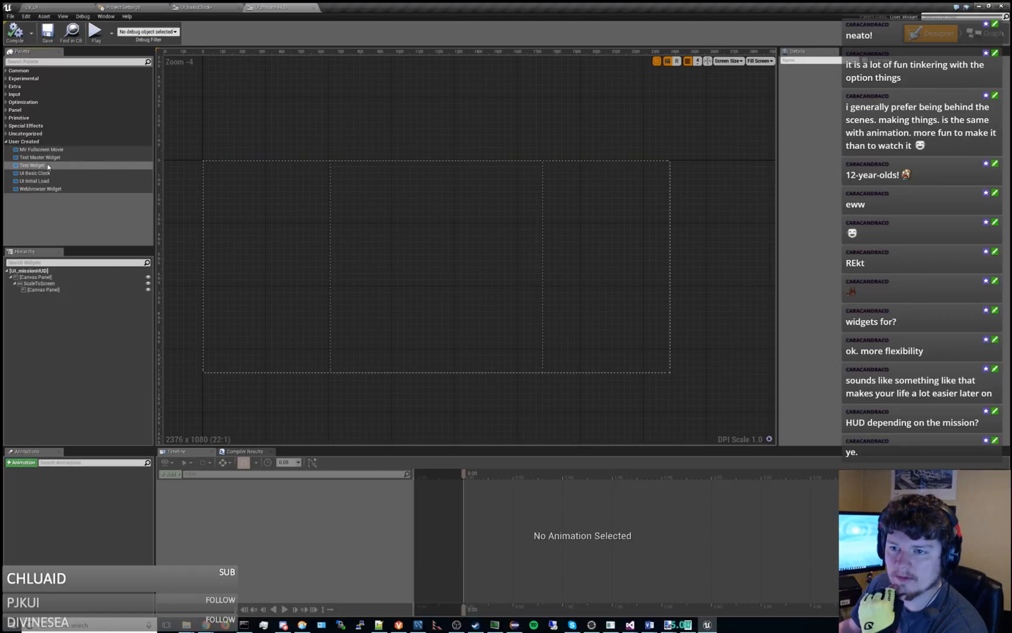
left_click_drag(41, 173, 436, 243)
left_click(49, 291)
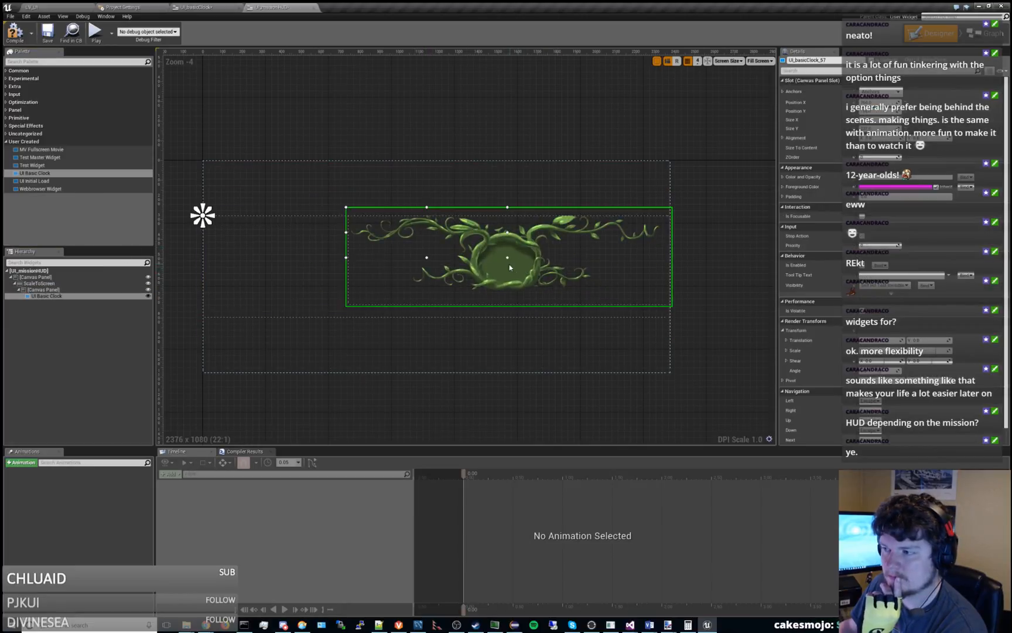
Try moving UI Basic Clock past the canvas's upper-left corner and compare its bounds with the parent canvas panel.
left_click_drag(511, 262, 331, 179)
right_click_drag(397, 86, 573, 103)
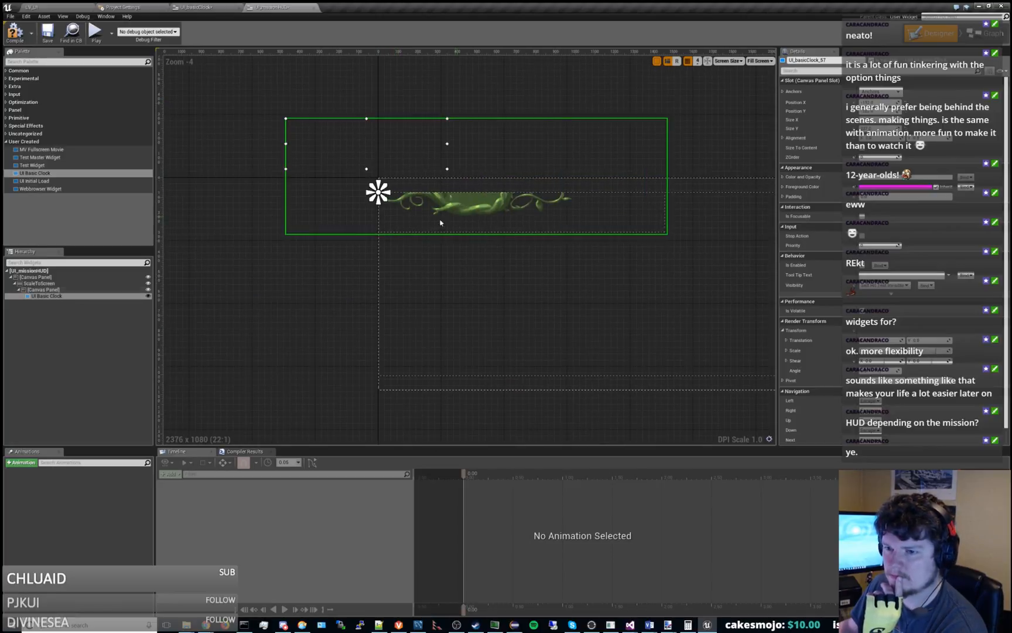
left_click(44, 290)
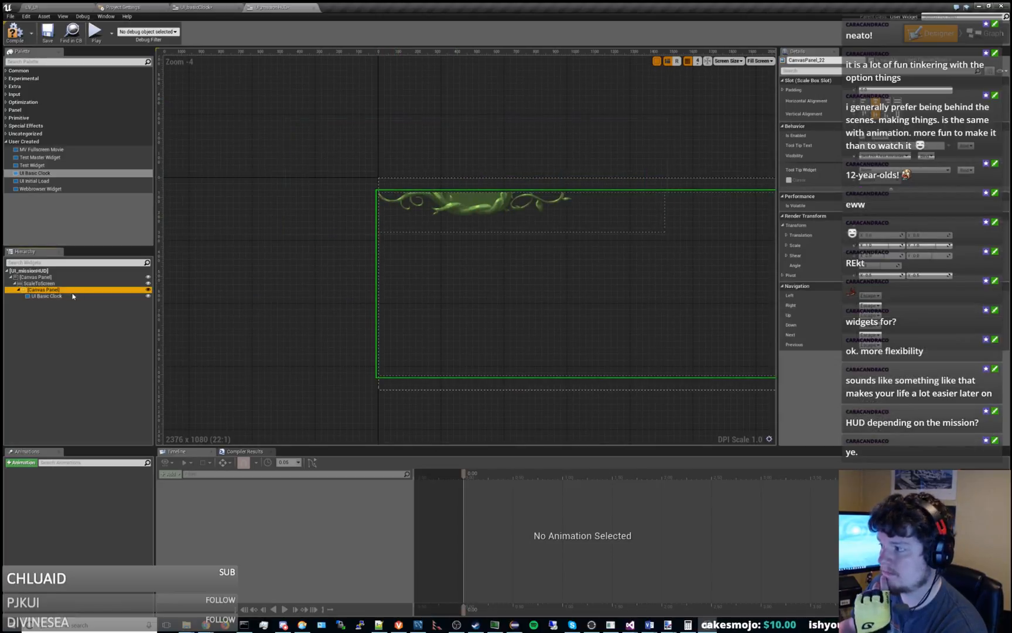
left_click(46, 296)
left_click(67, 291)
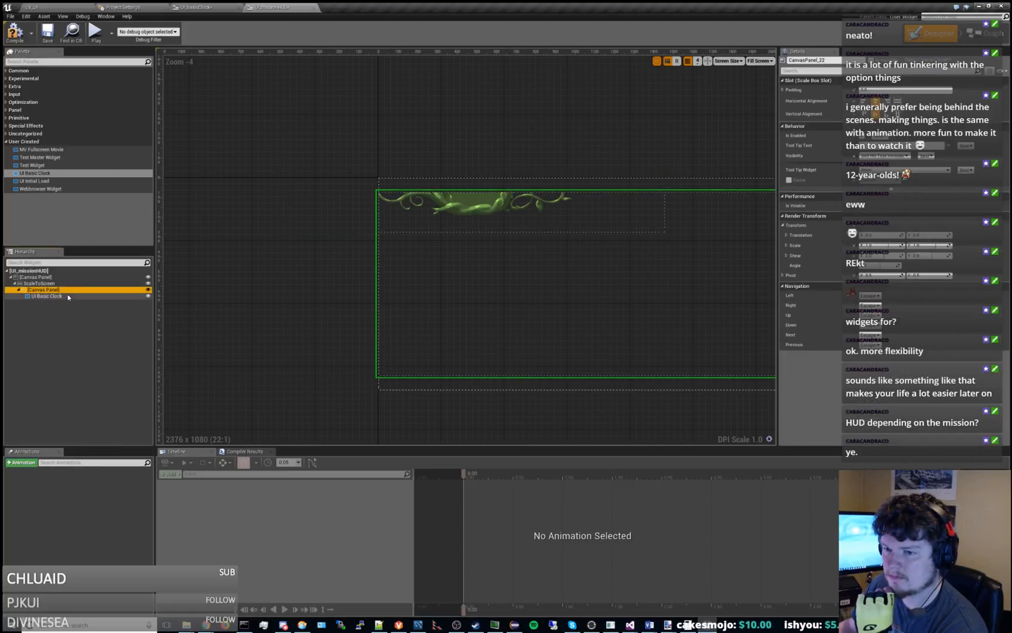
left_click(66, 297)
Move UI Basic Clock down and right so that its whole vine graphic sits inside the inner canvas panel.
left_click_drag(495, 213, 622, 315)
right_click_drag(287, 282, 178, 256)
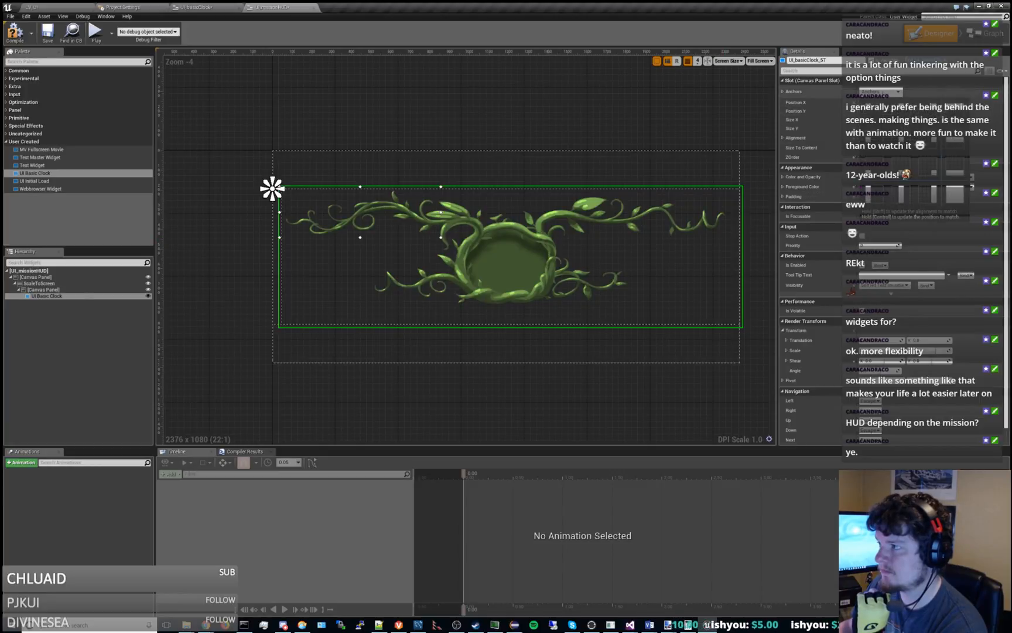
right_click_drag(667, 117, 562, 132)
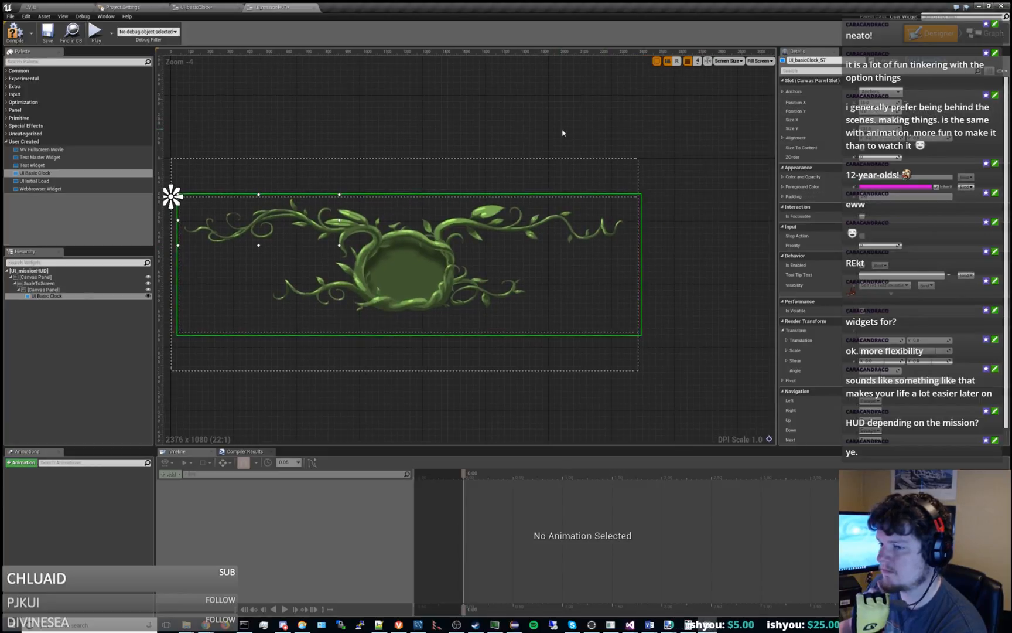
Select UI Basic Clock and anchor it to the center of its canvas panel.
left_click(75, 290)
left_click(66, 297)
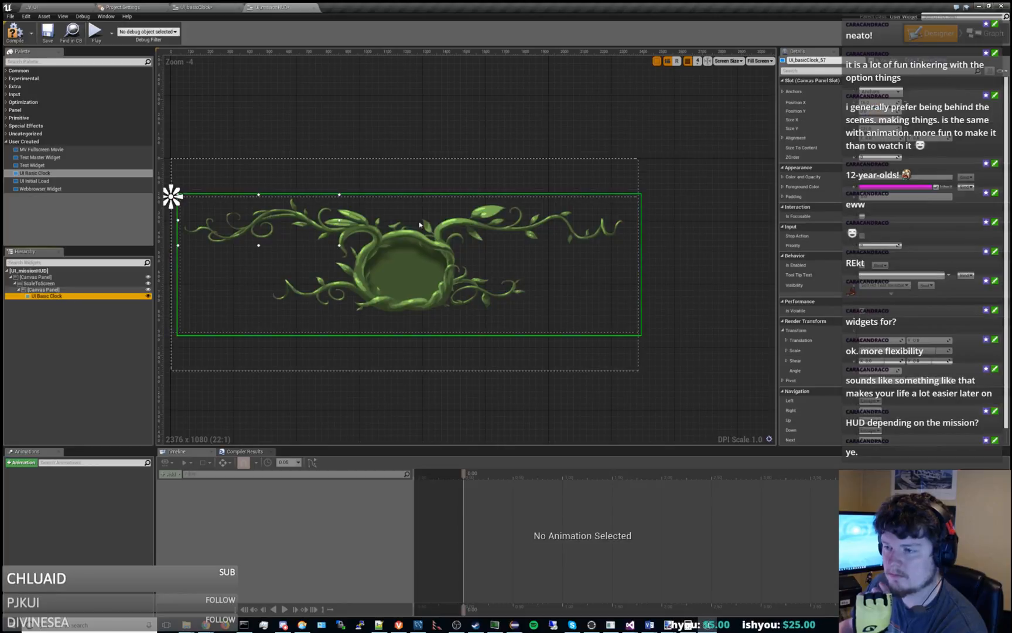
left_click(885, 92)
left_click(900, 138)
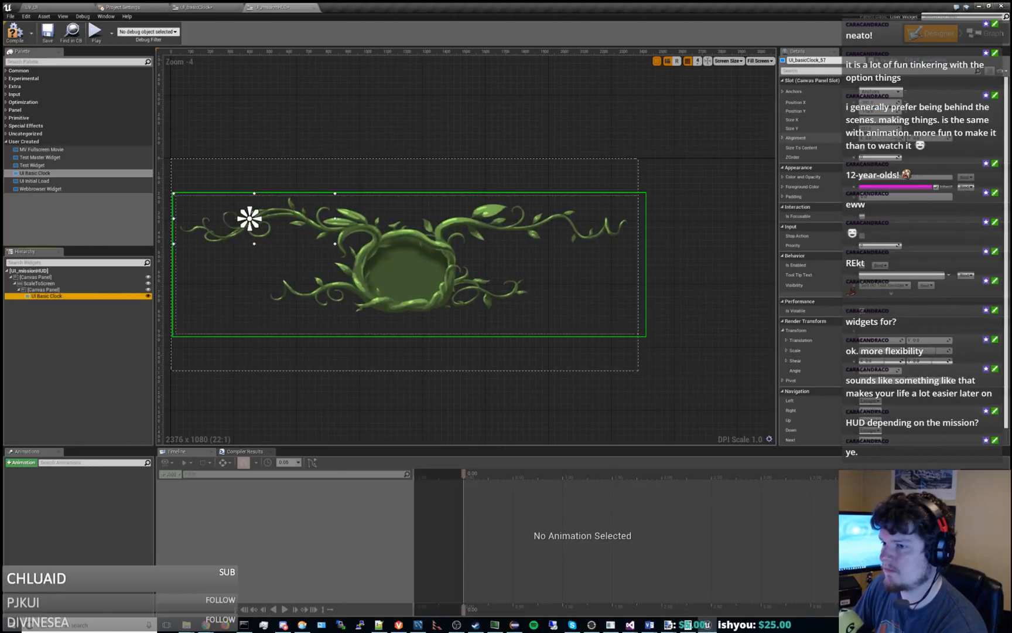
Try stretching UI Basic Clock's anchors to fill the whole canvas panel and inspect the layout.
left_click(885, 92)
left_click(955, 194)
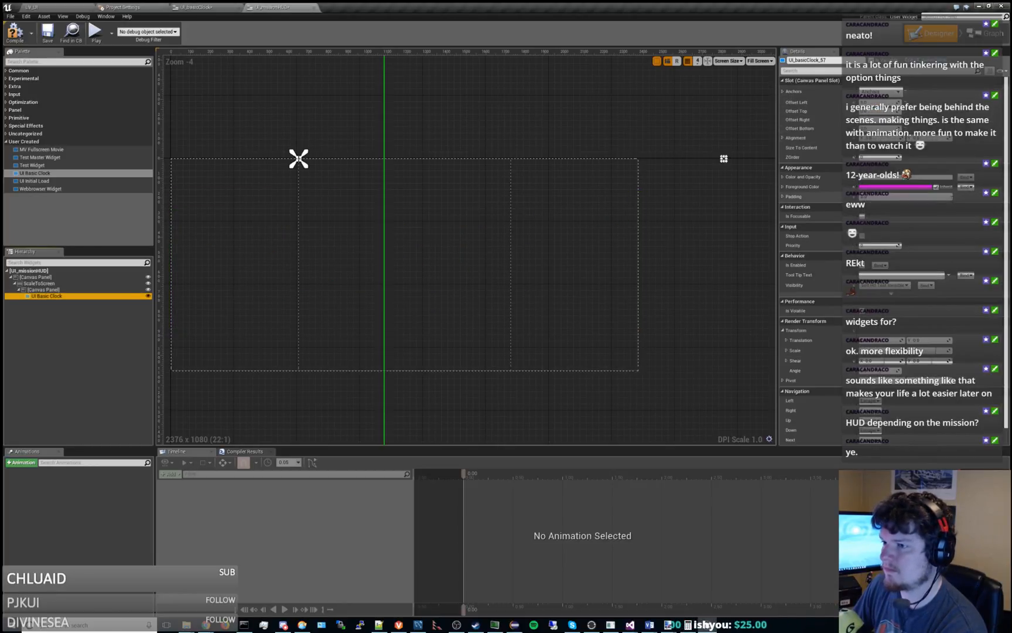
scroll(519, 158, "down", 6)
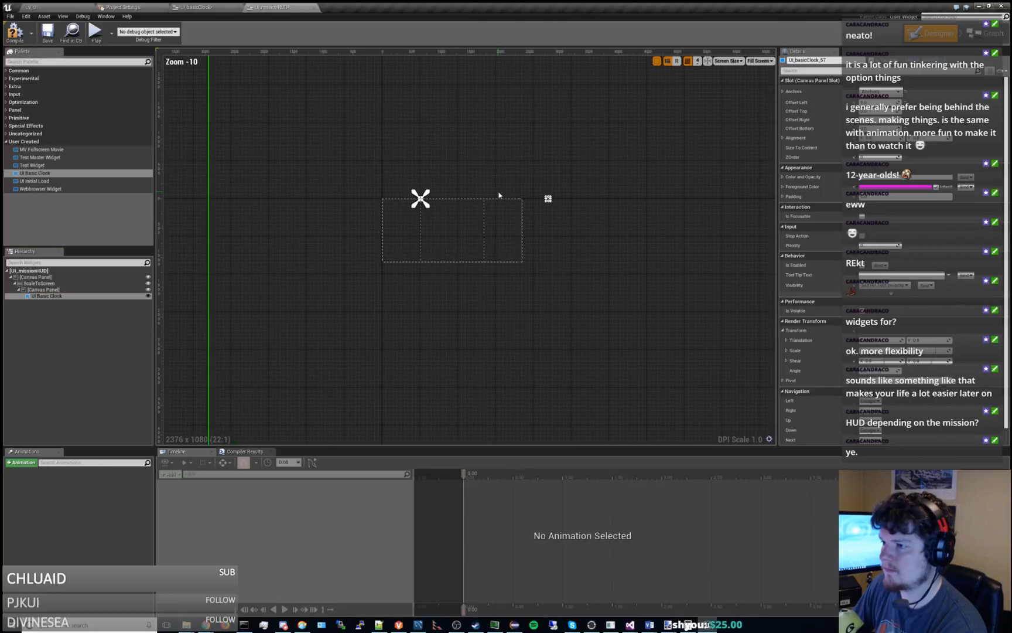
scroll(492, 190, "up", 7)
right_click_drag(475, 183, 587, 96)
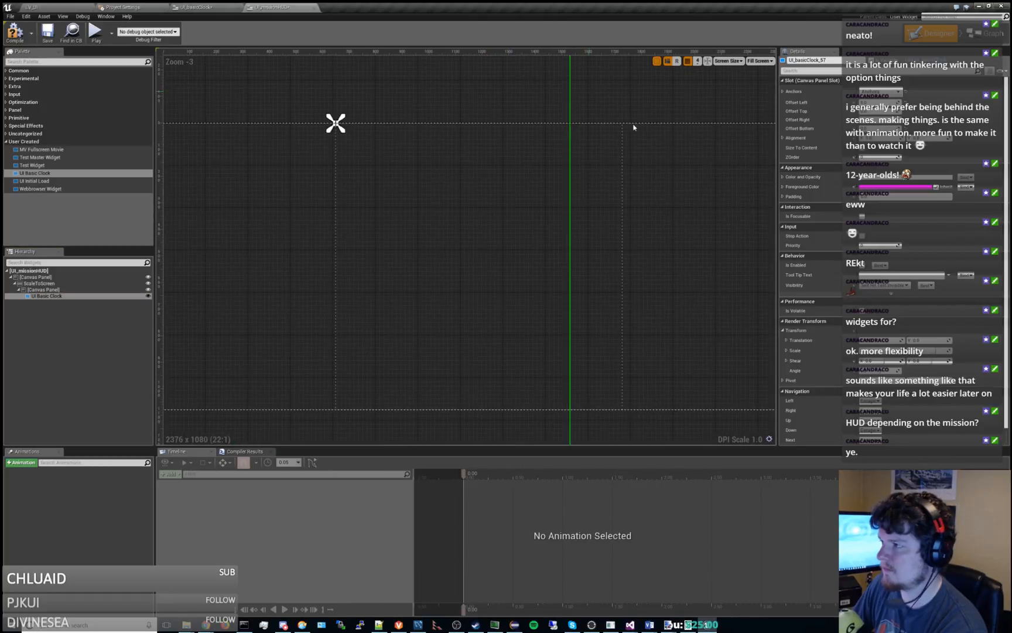
Switch UI Basic Clock's anchors from full stretch back to the center preset.
left_click(886, 92)
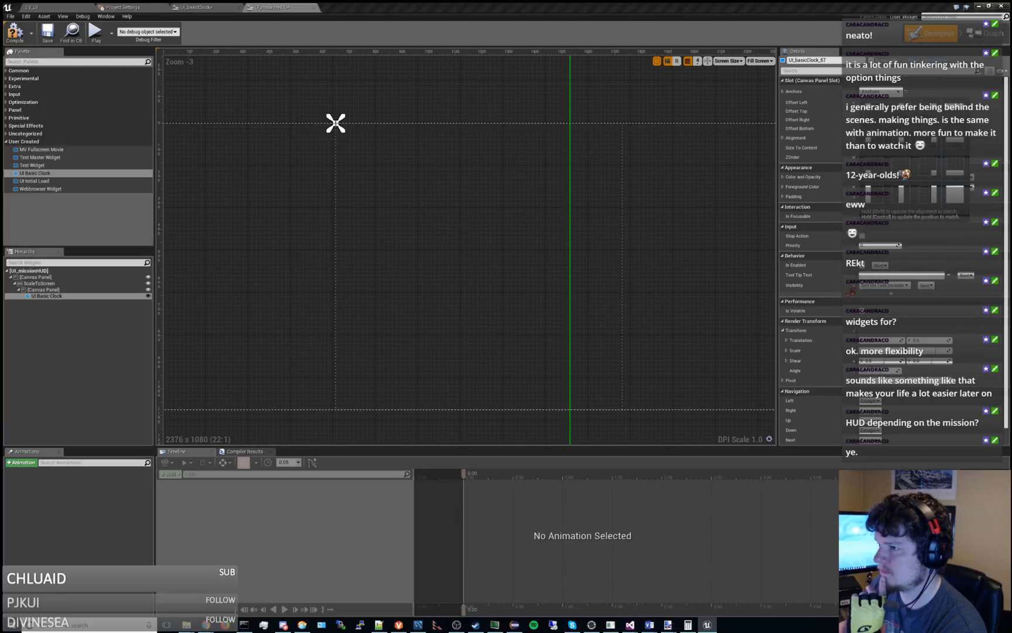
left_click(903, 143)
scroll(505, 185, "down", 3)
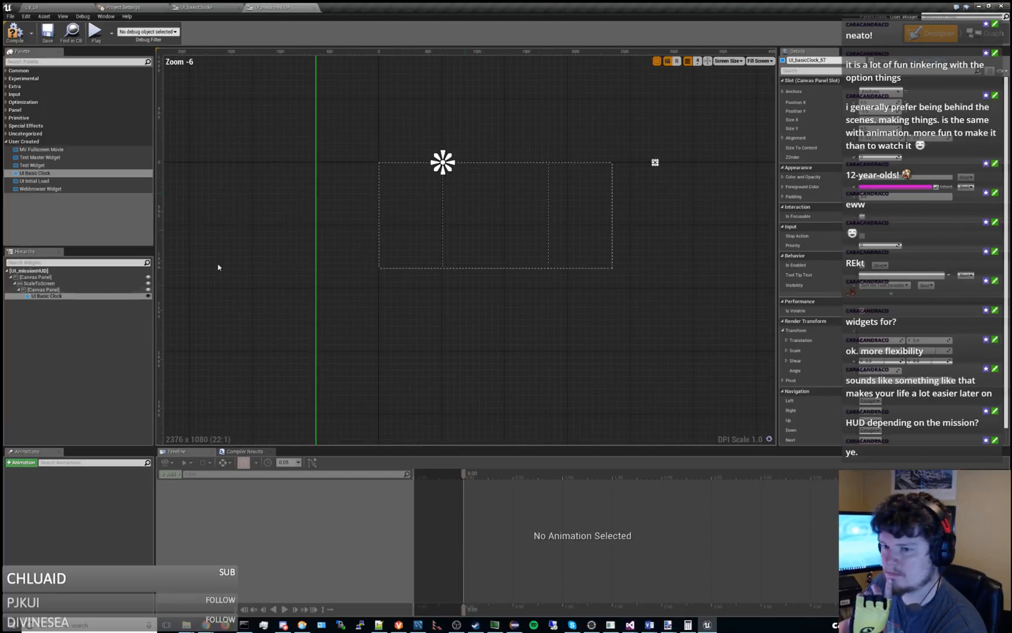
Select UI Basic Clock and set its Position X and Position Y to 0.
left_click(59, 296)
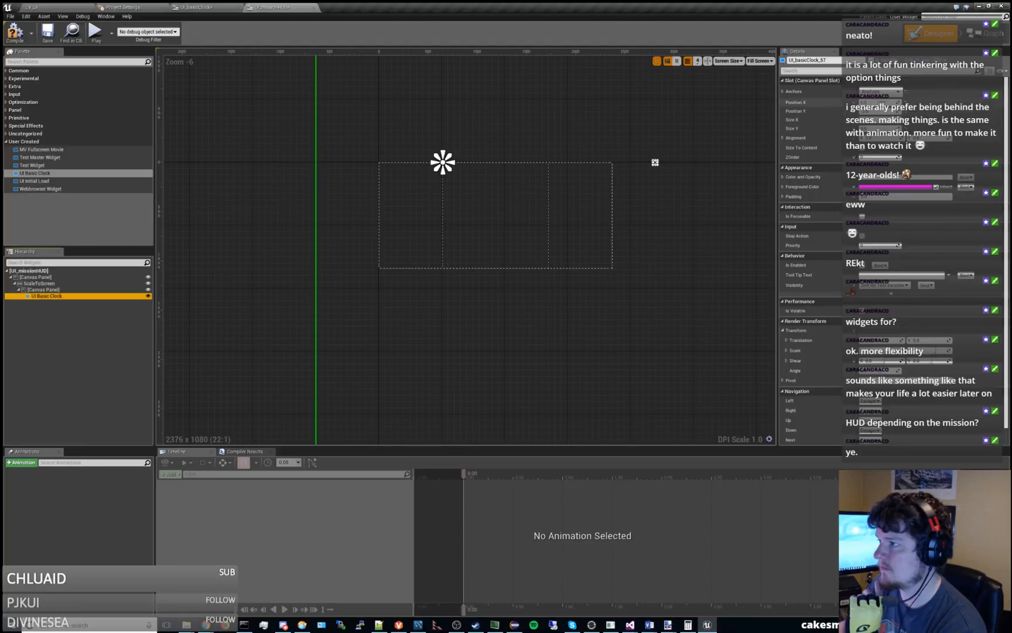
left_click(892, 103)
type("0")
key("Tab")
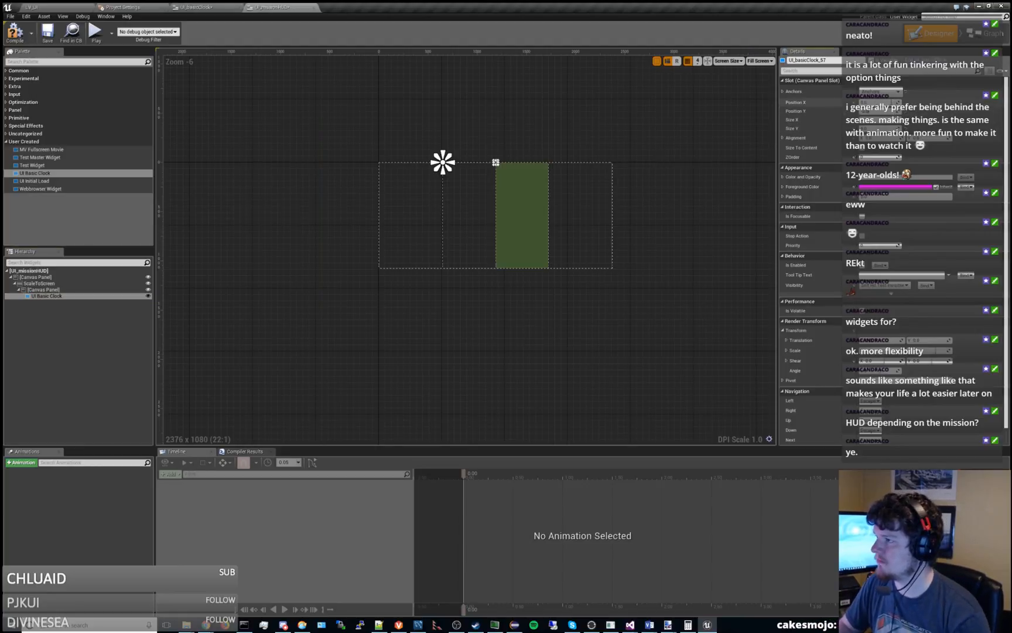
type("0")
key("Tab")
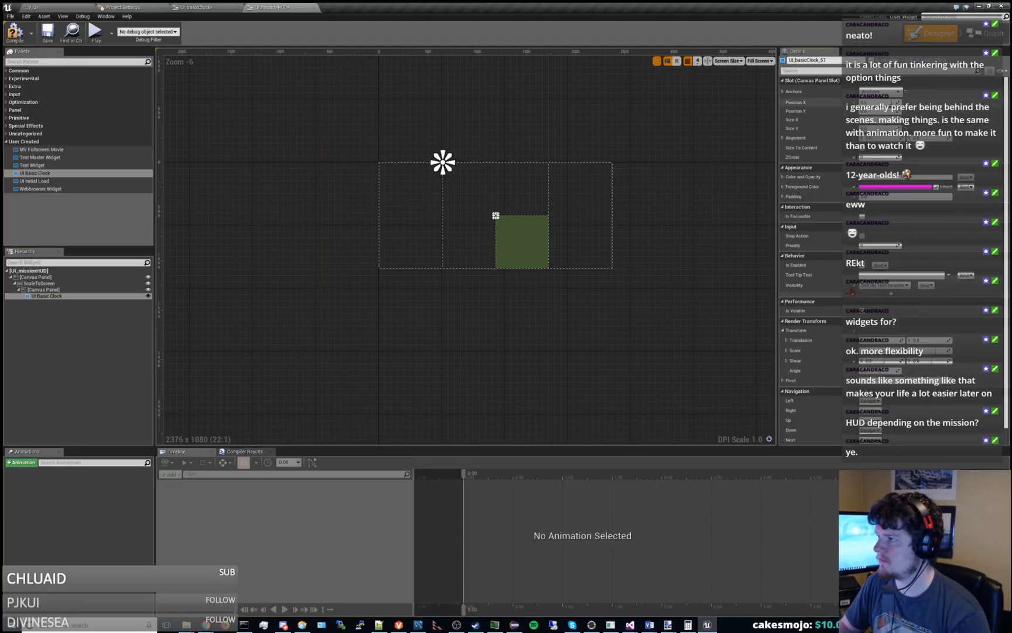
Set UI Basic Clock's Size X and Size Y to 2.
type("2")
key("Tab")
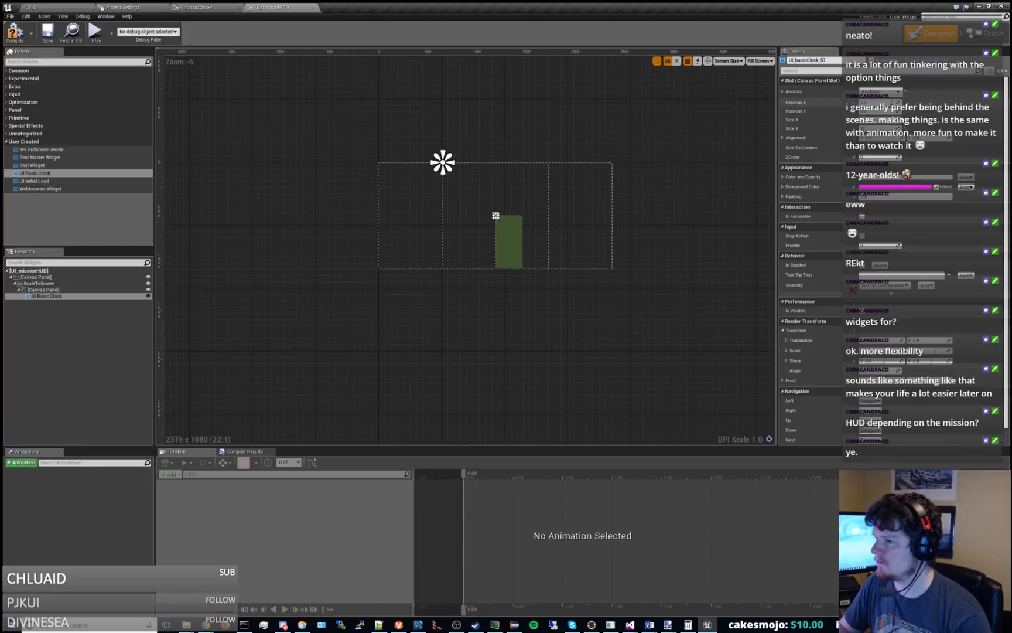
type("2")
key("Return")
scroll(371, 225, "up", 2)
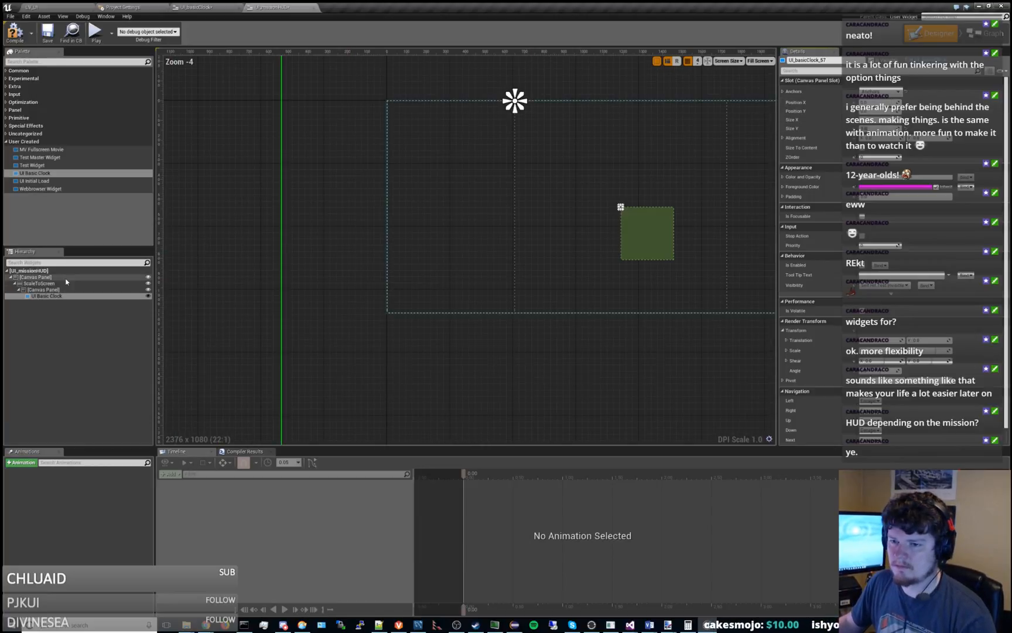
Move UI Basic Clock from the middle to the upper-left corner of the inner canvas panel.
left_click(44, 290)
right_click_drag(606, 306, 404, 332)
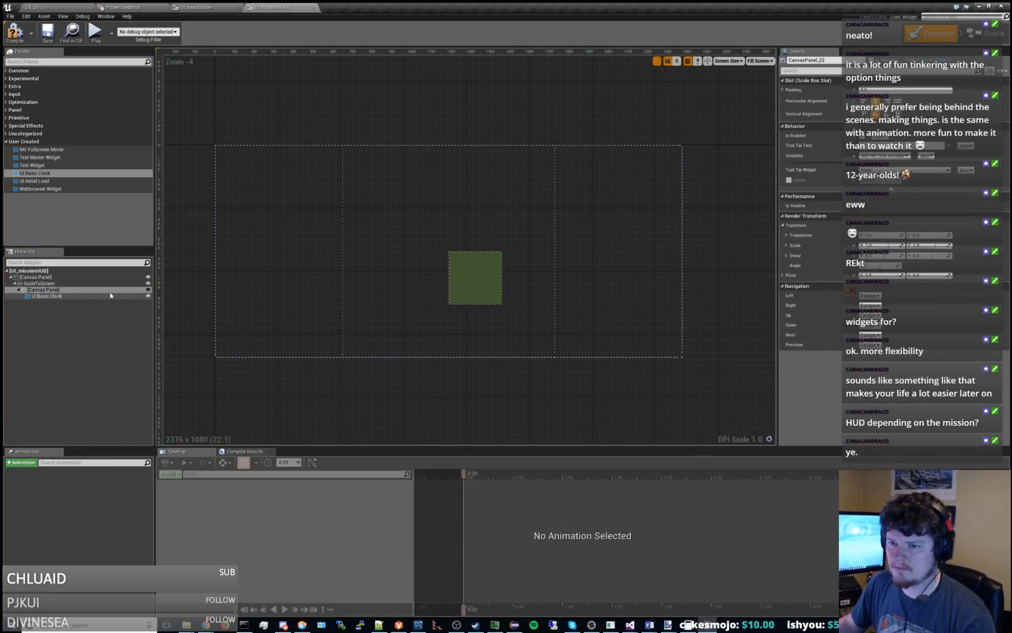
left_click(46, 296)
left_click_drag(494, 286, 396, 180)
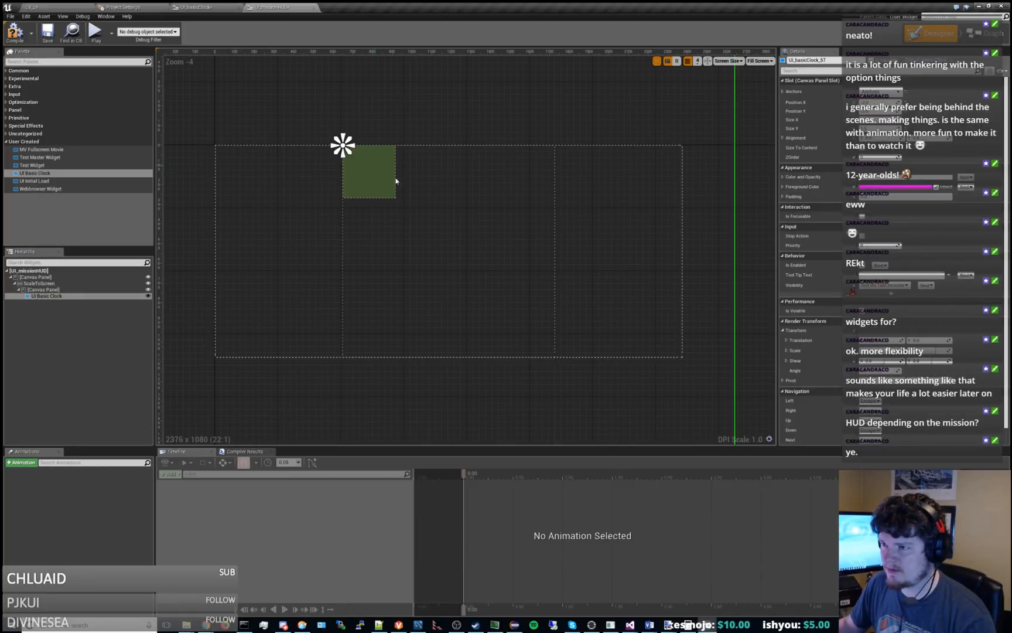
scroll(436, 198, "down", 6)
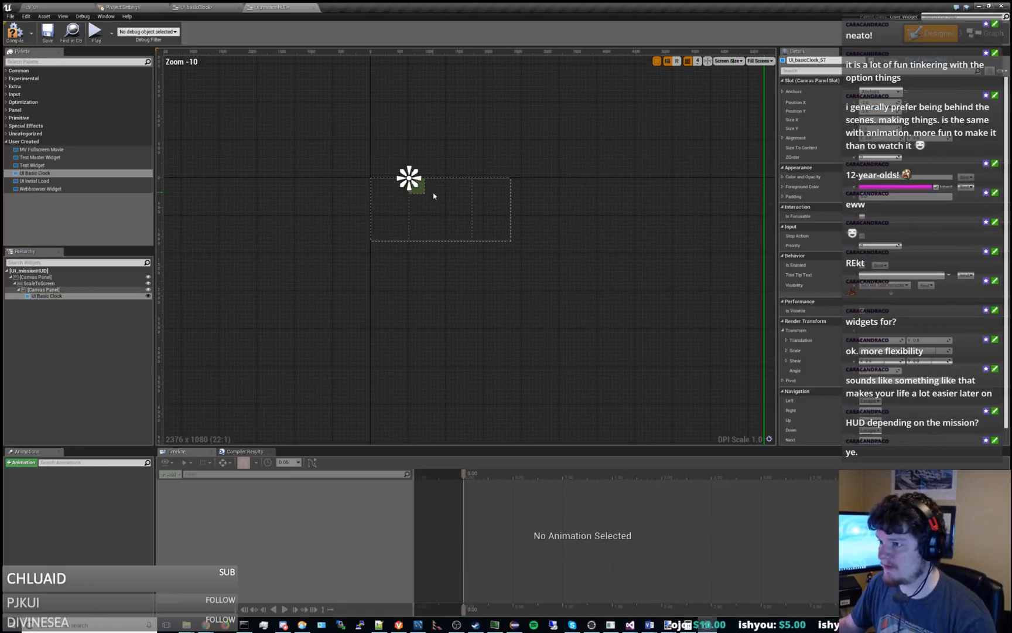
scroll(433, 196, "up", 12)
scroll(432, 195, "down", 12)
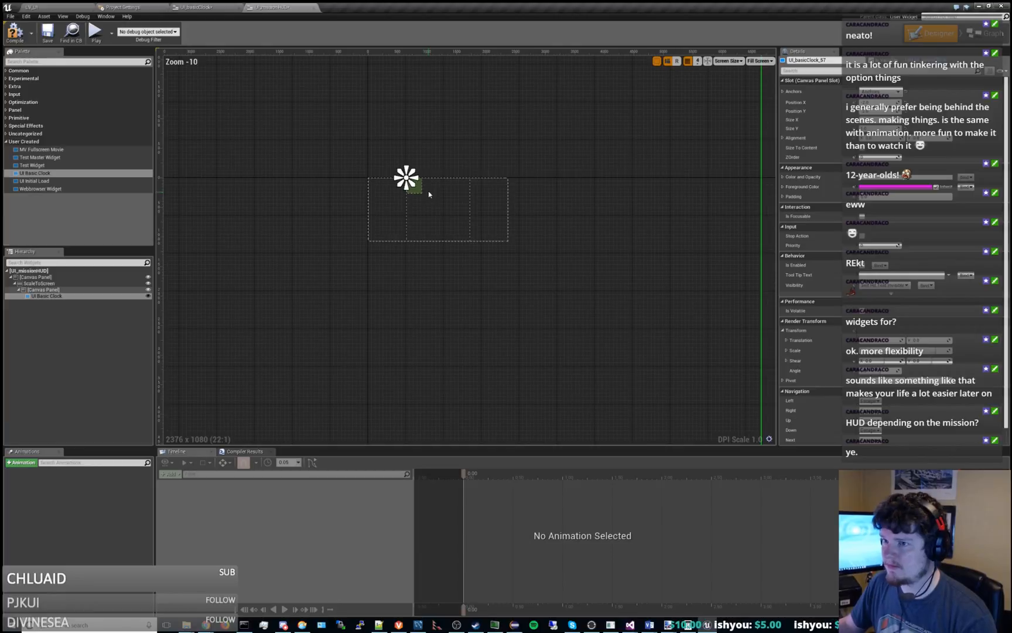
right_click_drag(429, 194, 509, 115)
scroll(535, 247, "up", 5)
right_click_drag(531, 266, 502, 245)
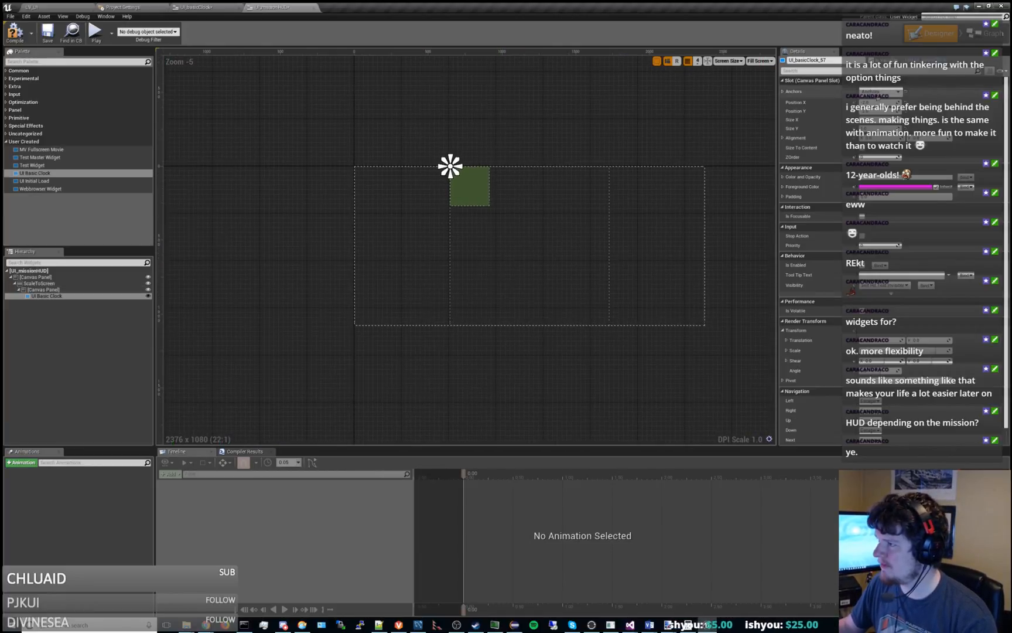
Delete UI Basic Clock from the hierarchy and place a fresh UI Basic Clock in the inner canvas panel.
left_click(64, 285)
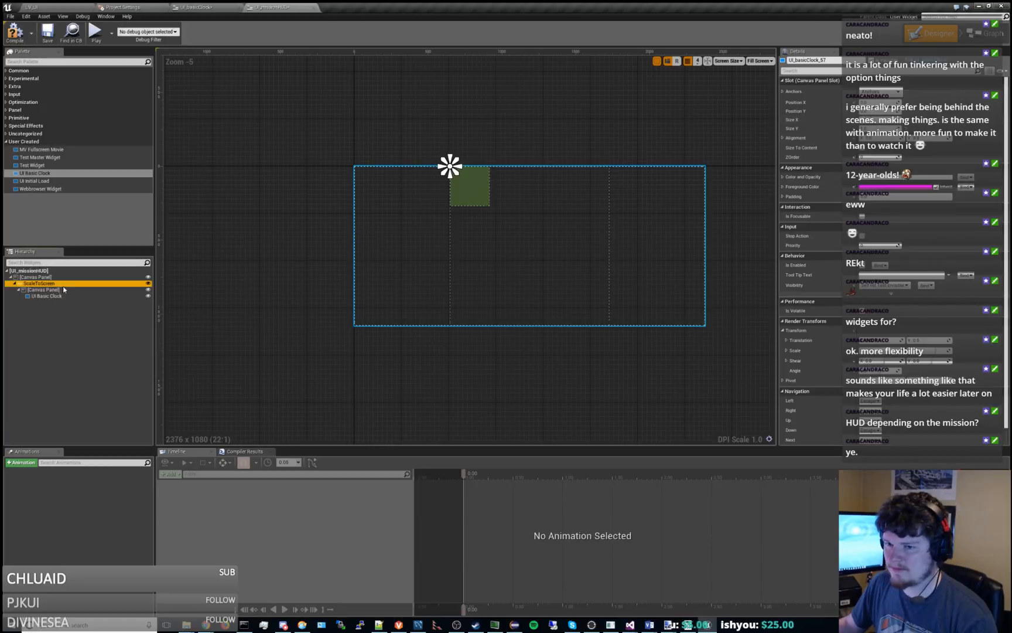
left_click(63, 289)
left_click(63, 296)
key("Delete")
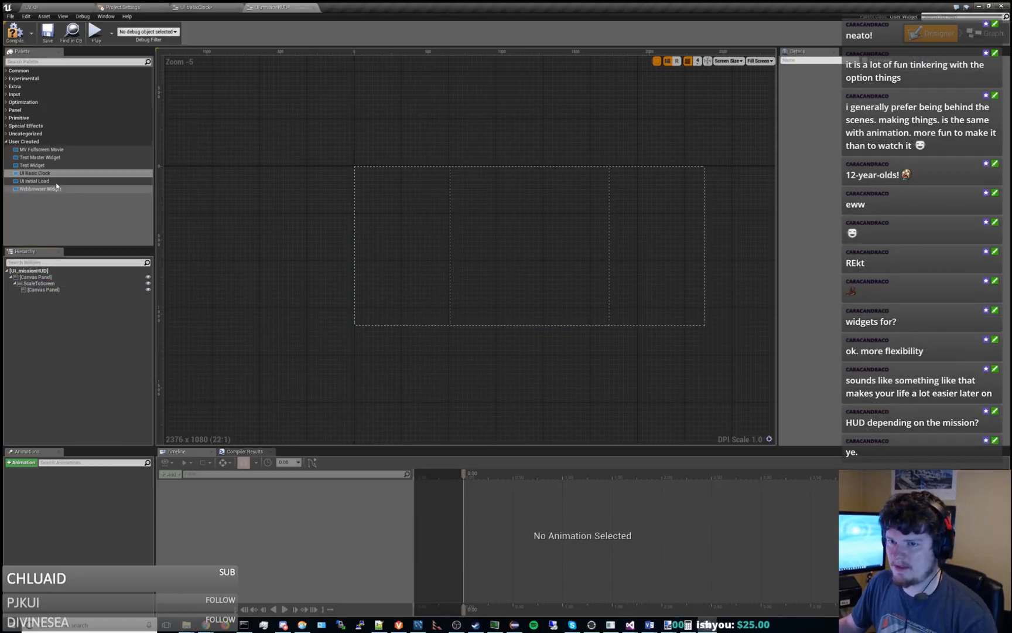
left_click_drag(38, 173, 466, 238)
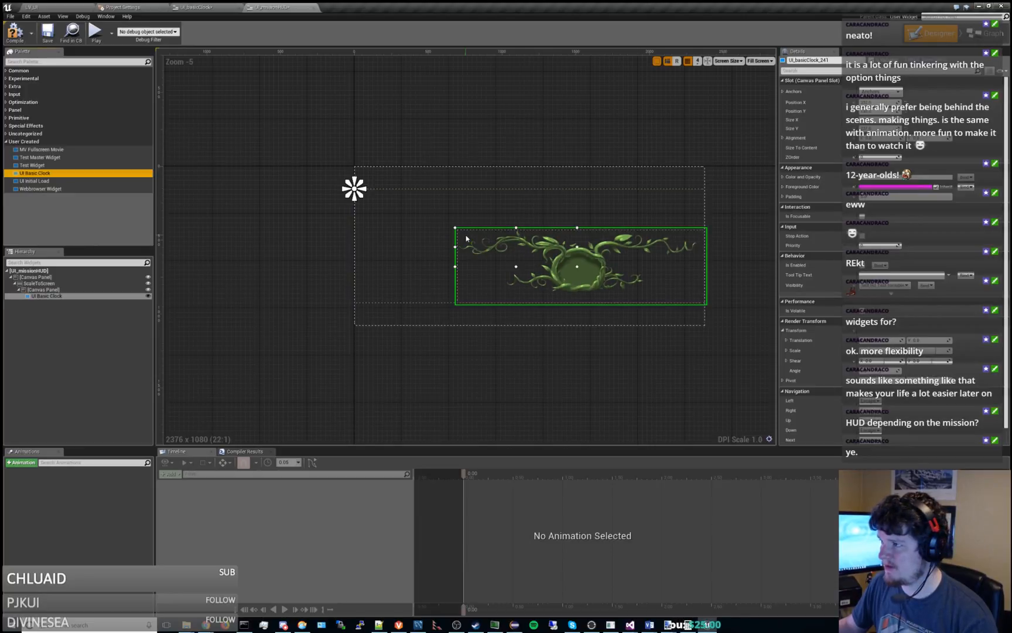
Reposition the new UI Basic Clock near the lower edge of the canvas panel.
left_click_drag(598, 264, 445, 308)
scroll(560, 309, "up", 2)
scroll(499, 226, "down", 3)
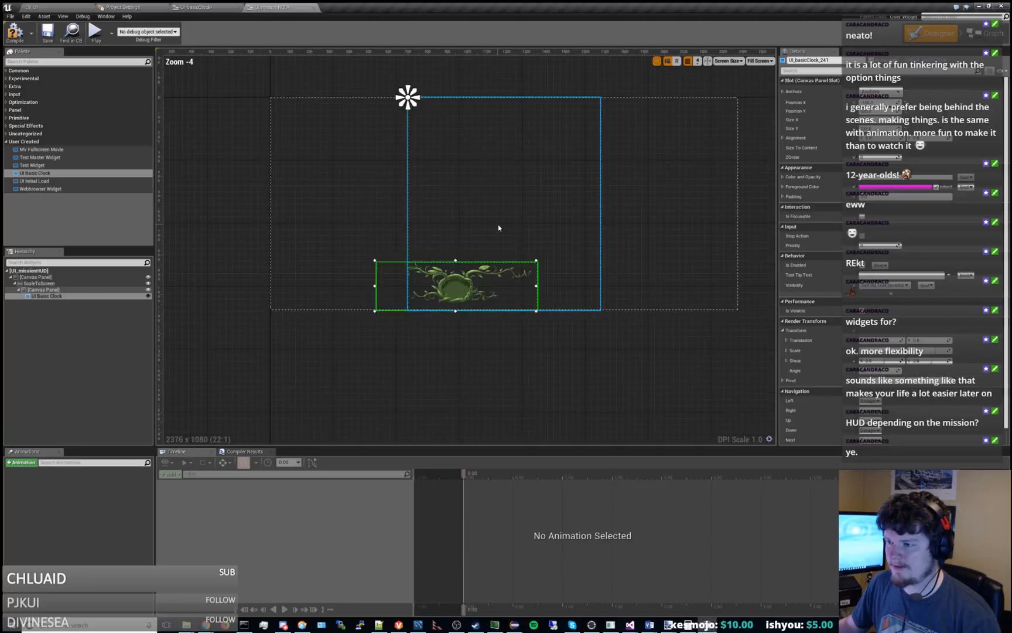
mouse_move(483, 255)
left_mouse_down()
mouse_move(506, 256)
mouse_move(512, 243)
mouse_move(452, 260)
mouse_move(430, 252)
mouse_move(554, 255)
mouse_move(491, 249)
left_mouse_up()
left_click_drag(468, 247, 490, 261)
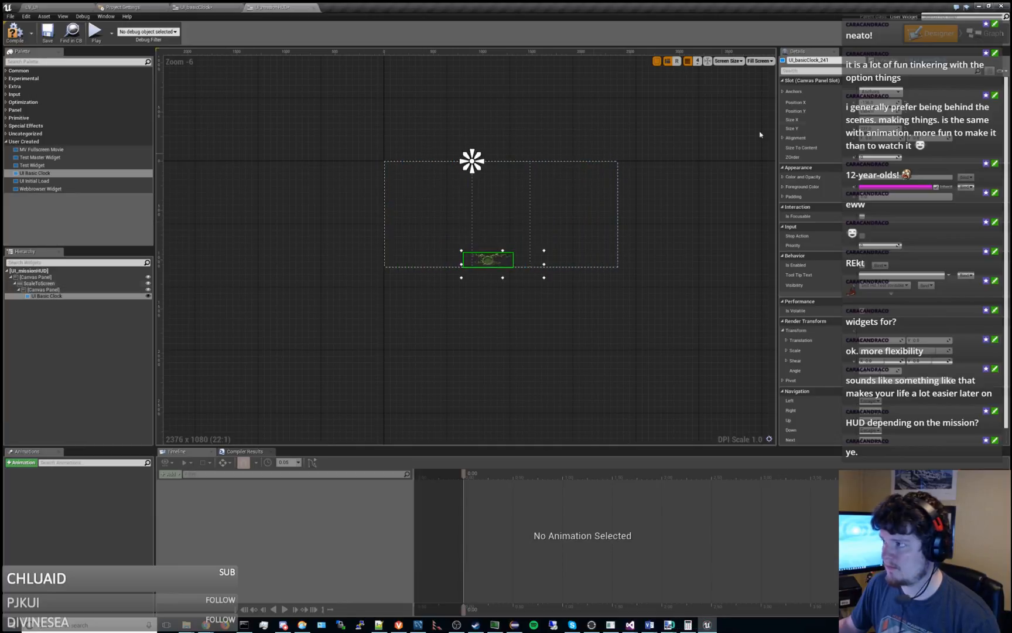
Set UI Basic Clock's Position X to 0 and its Position Y to 100.
type("0")
key("Return")
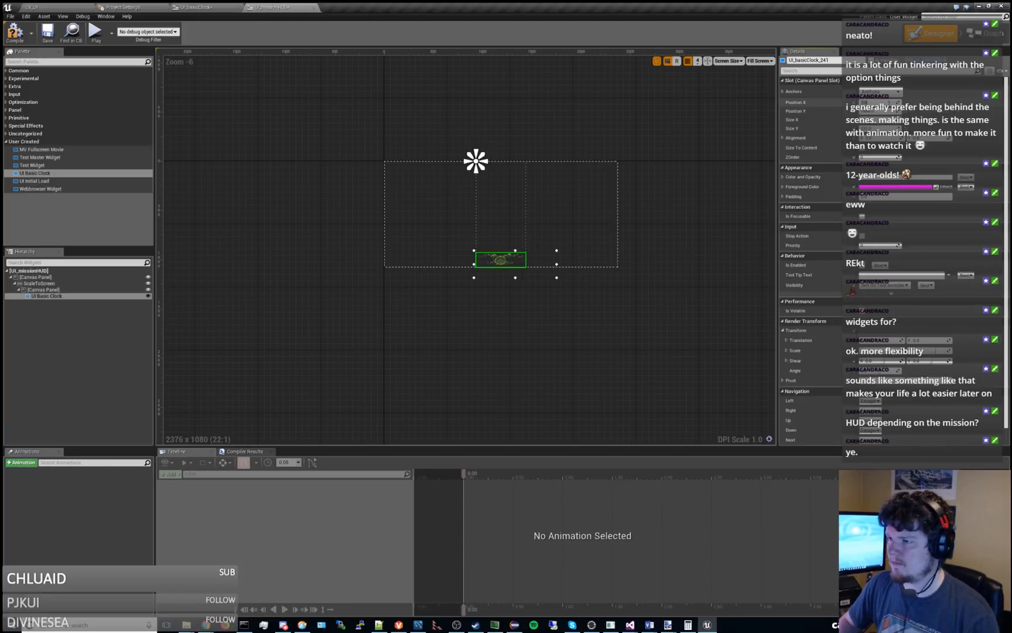
type("0")
key("Return")
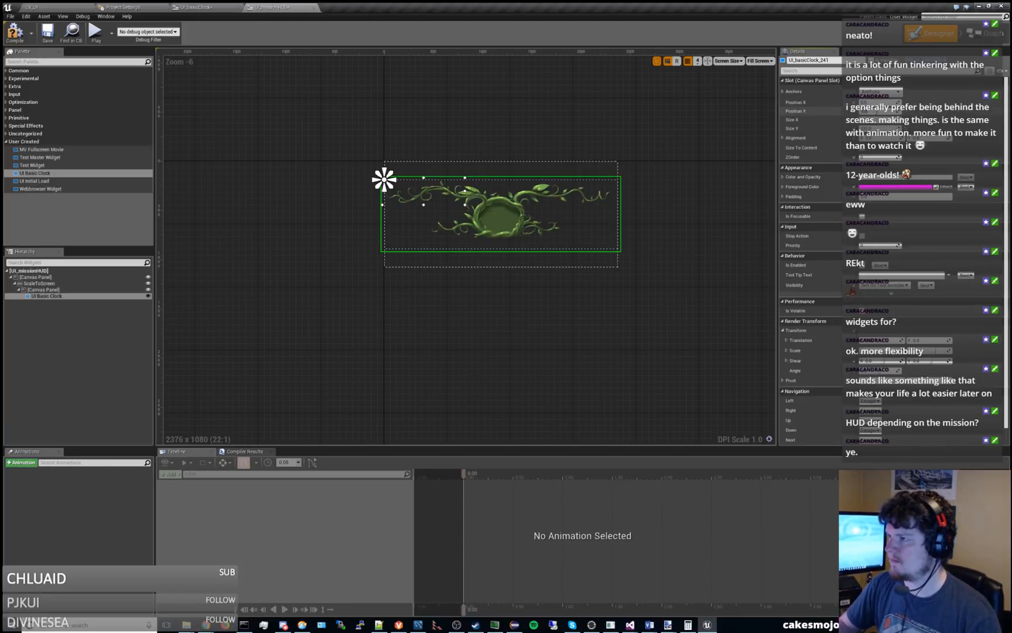
type("100")
key("Return")
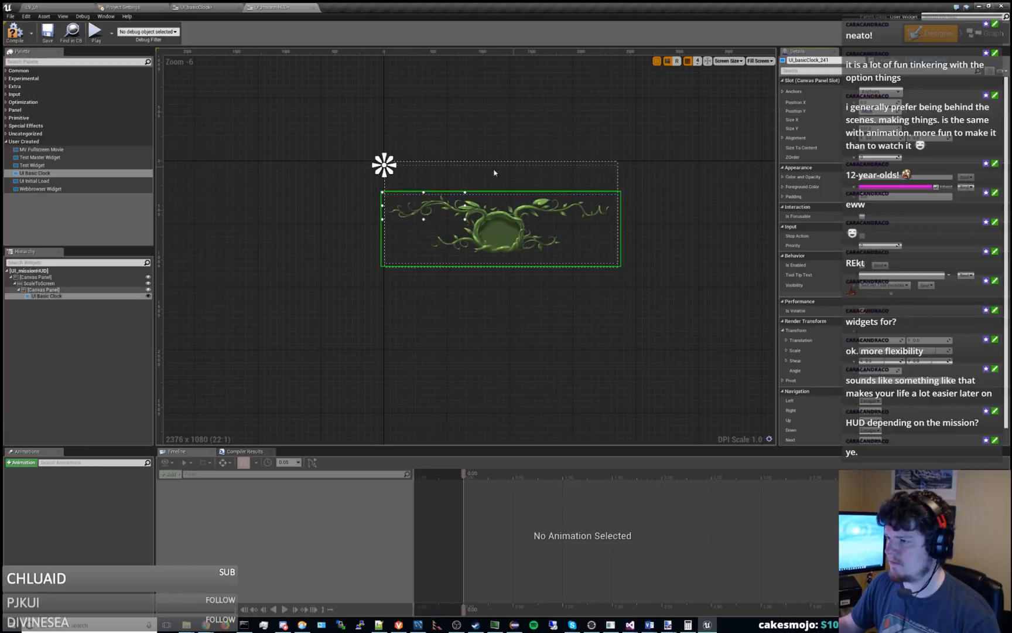
scroll(493, 171, "up", 2)
scroll(369, 180, "down", 1)
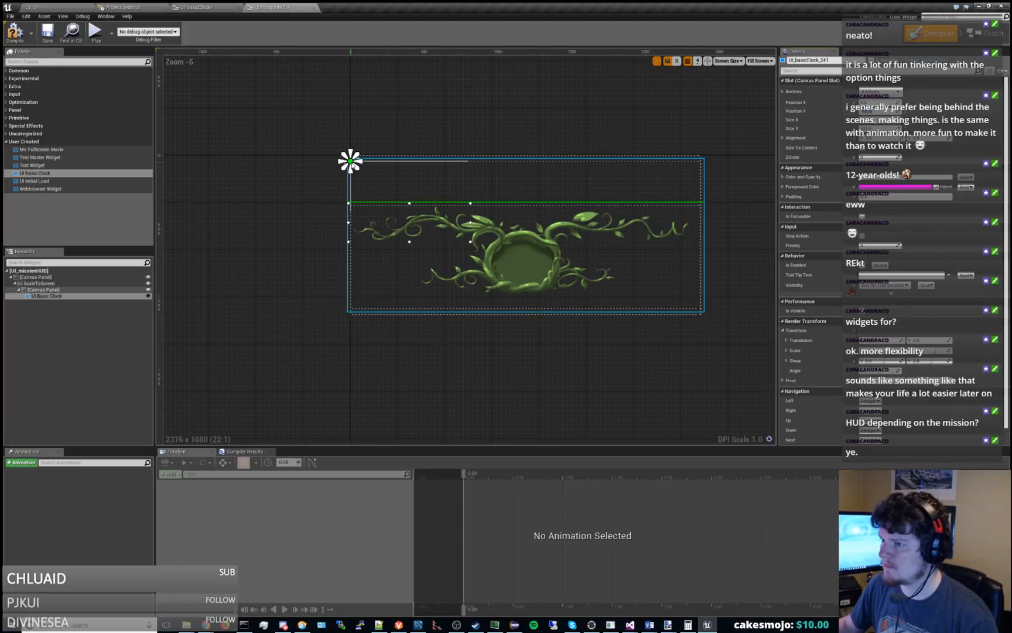
Try shifting UI Basic Clock's anchor down and right inside the canvas panel, and undo the recent changes.
left_click_drag(352, 162, 467, 215)
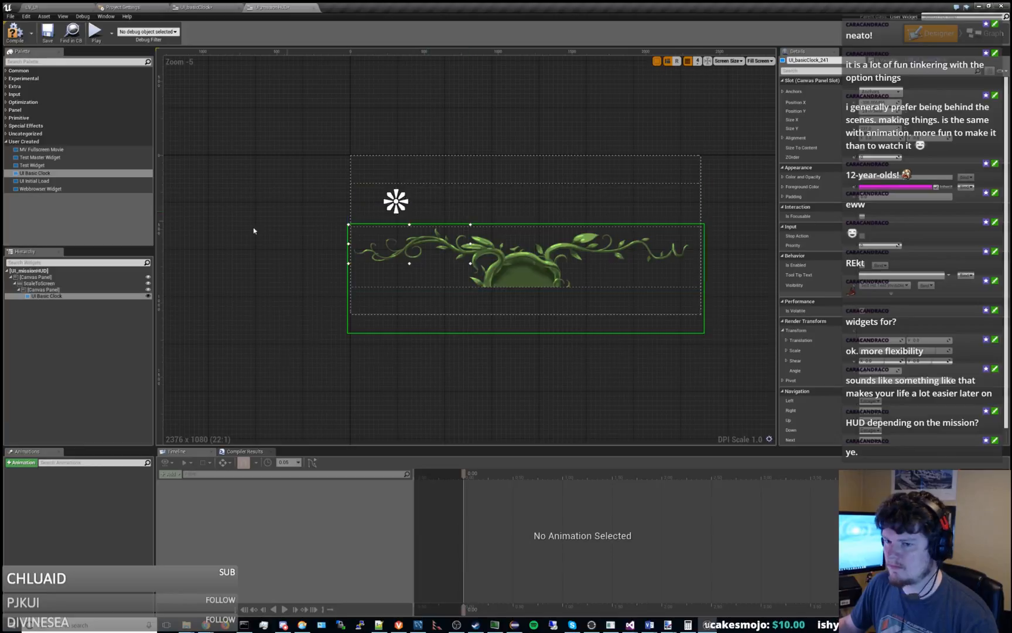
left_click_drag(394, 203, 436, 192)
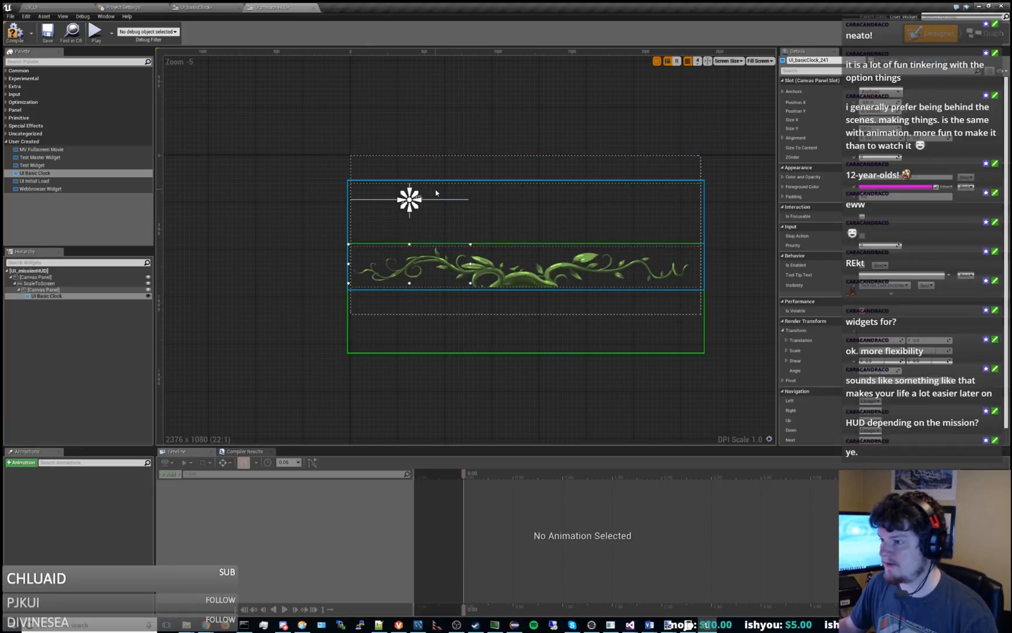
key("ctrl+z")
key("ctrl+z")
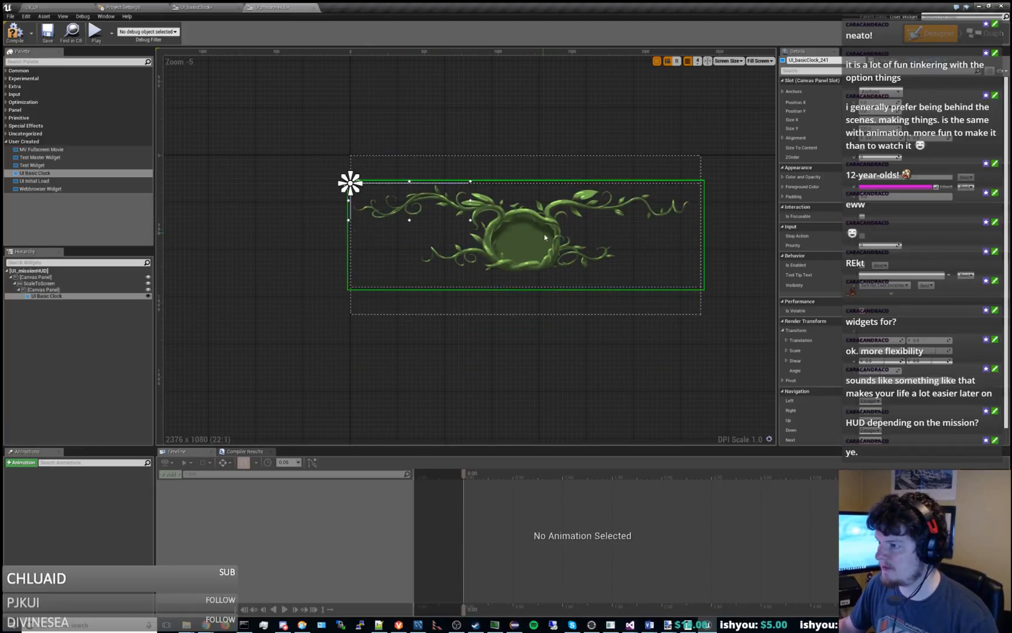
Move UI Basic Clock lower in the canvas panel and set its Position X to 100.
left_click_drag(544, 237, 437, 278)
left_click(884, 103)
type("0")
key("Return")
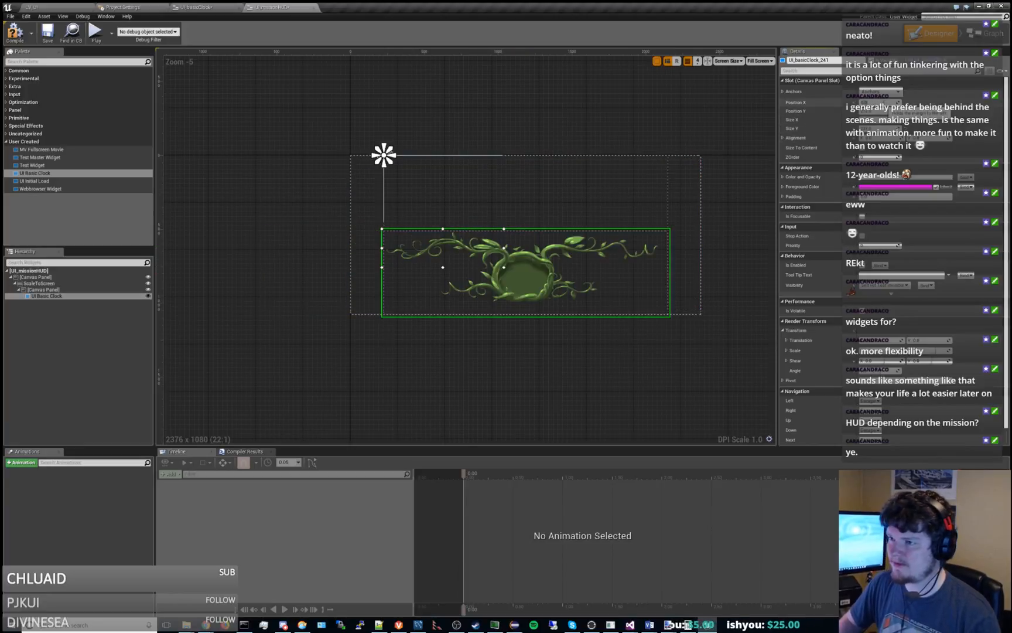
type("100")
key("Return")
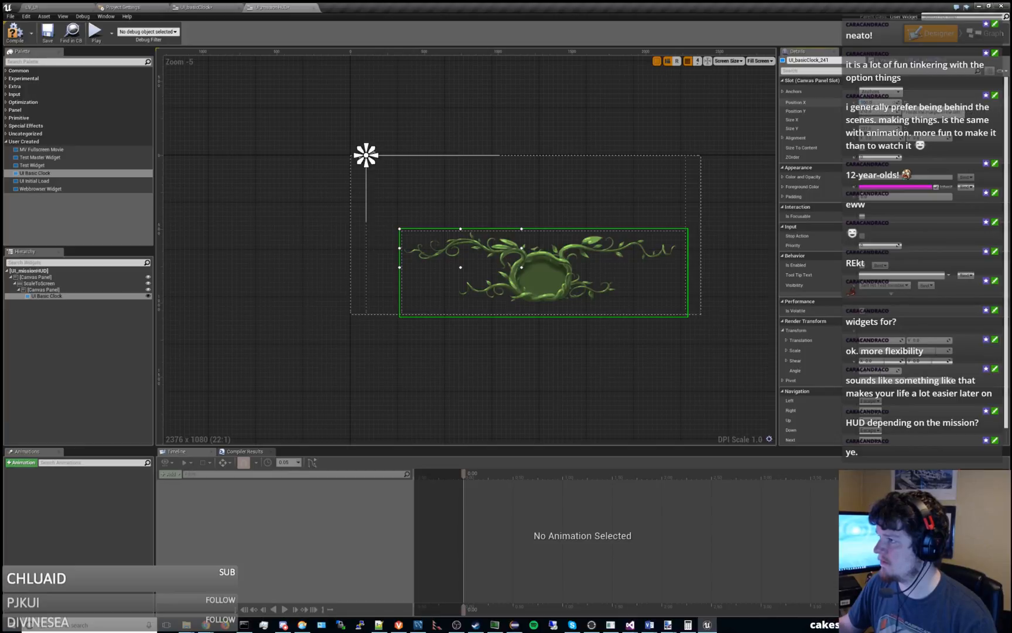
Set UI Basic Clock's Position X to 0 and adjust Position Y so its graphic sits at the panel's lower edge.
left_click_drag(894, 103, 940, 102)
left_click(894, 103)
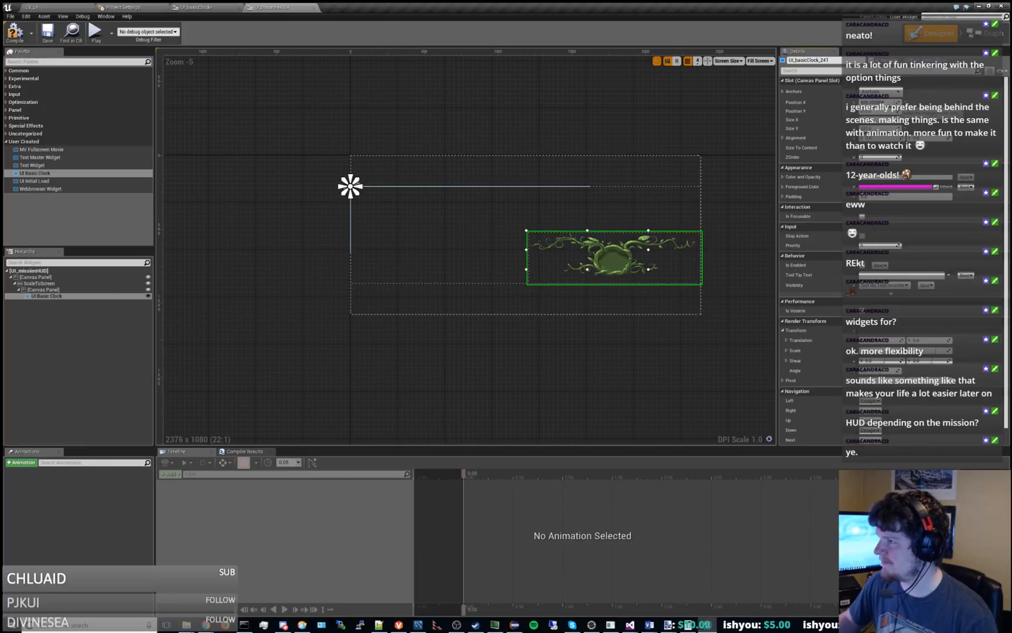
type("0")
key("Return")
left_click_drag(881, 111, 898, 111)
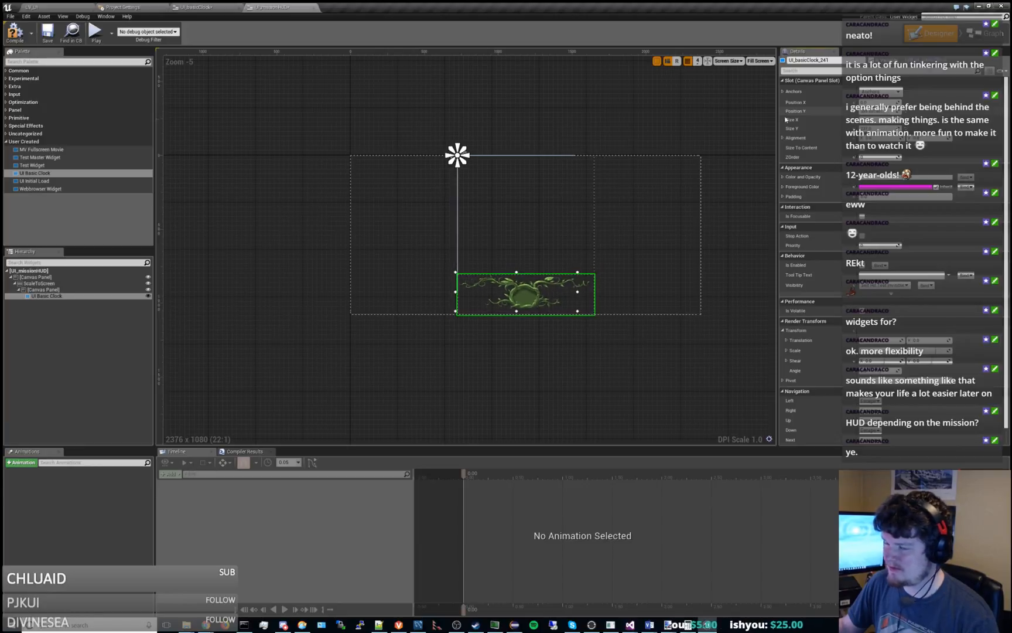
Test left, center and right horizontal alignment on the inner canvas panel and settle on Fill.
left_click(58, 289)
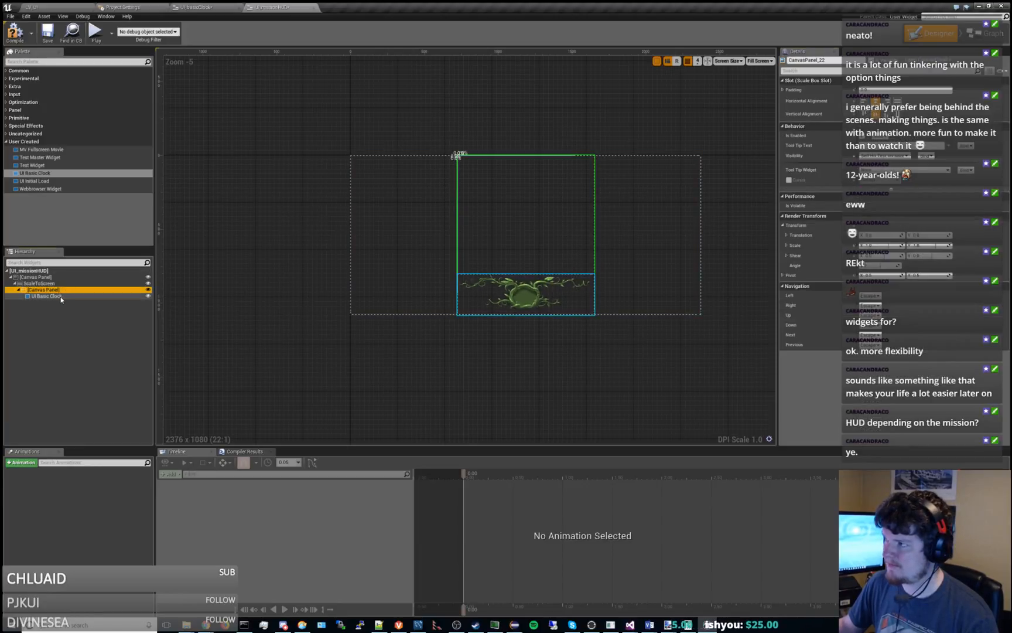
left_click(865, 101)
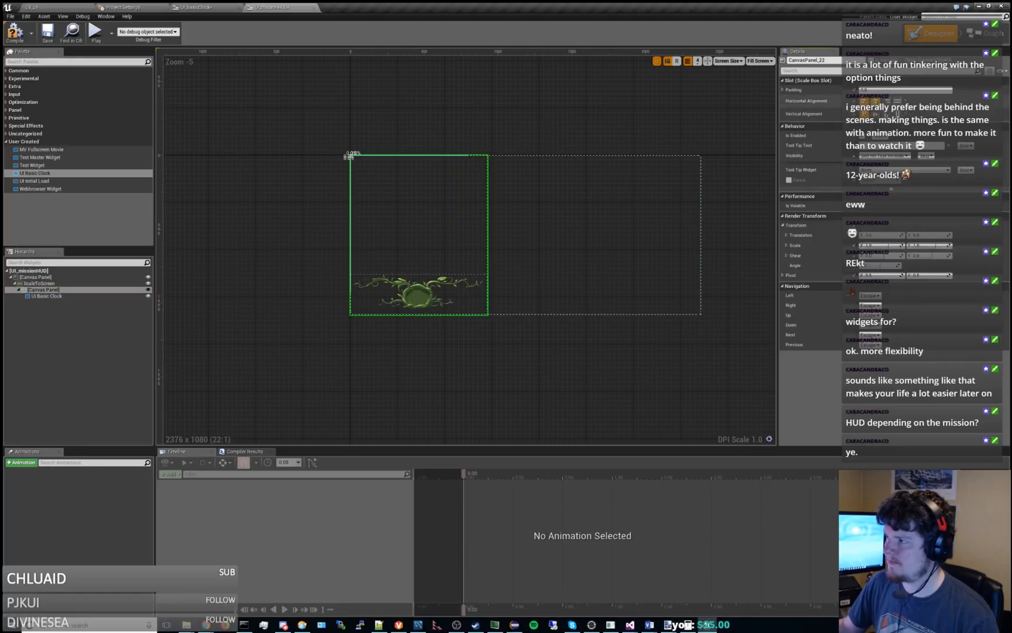
left_click(876, 102)
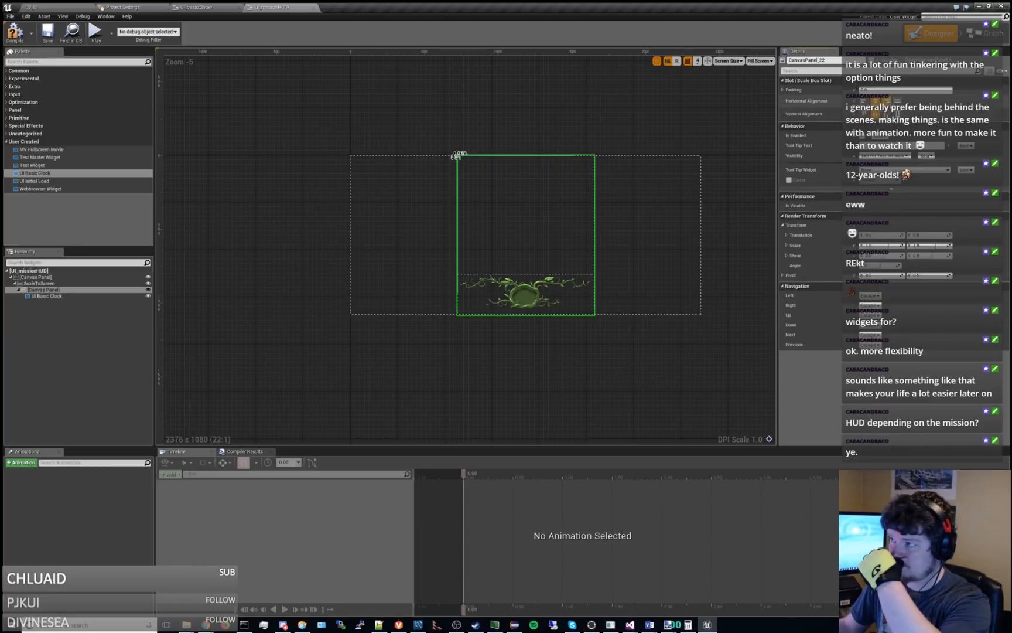
left_click(886, 101)
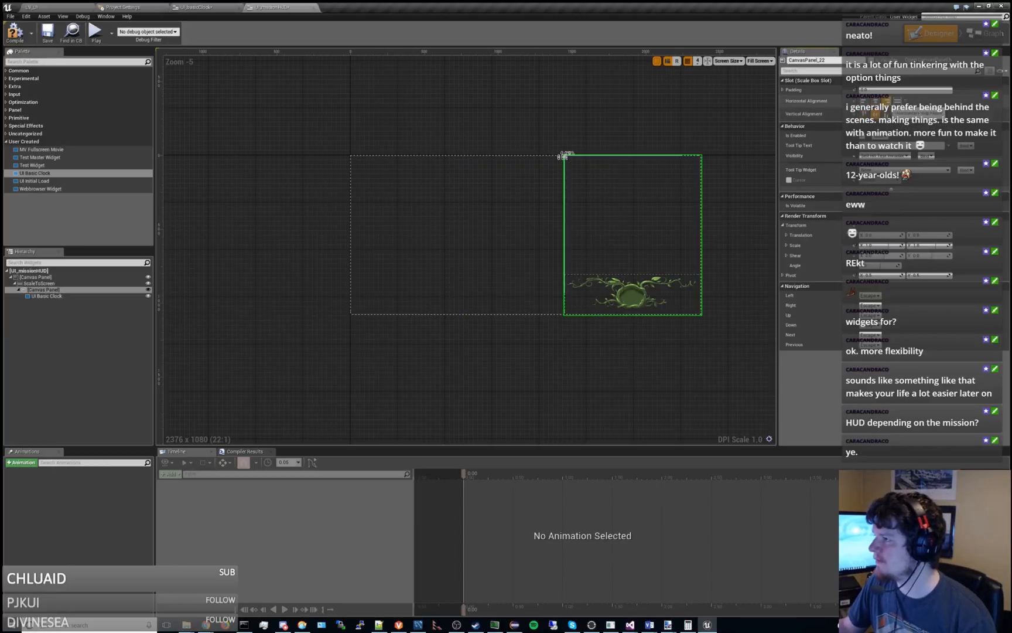
left_click(875, 101)
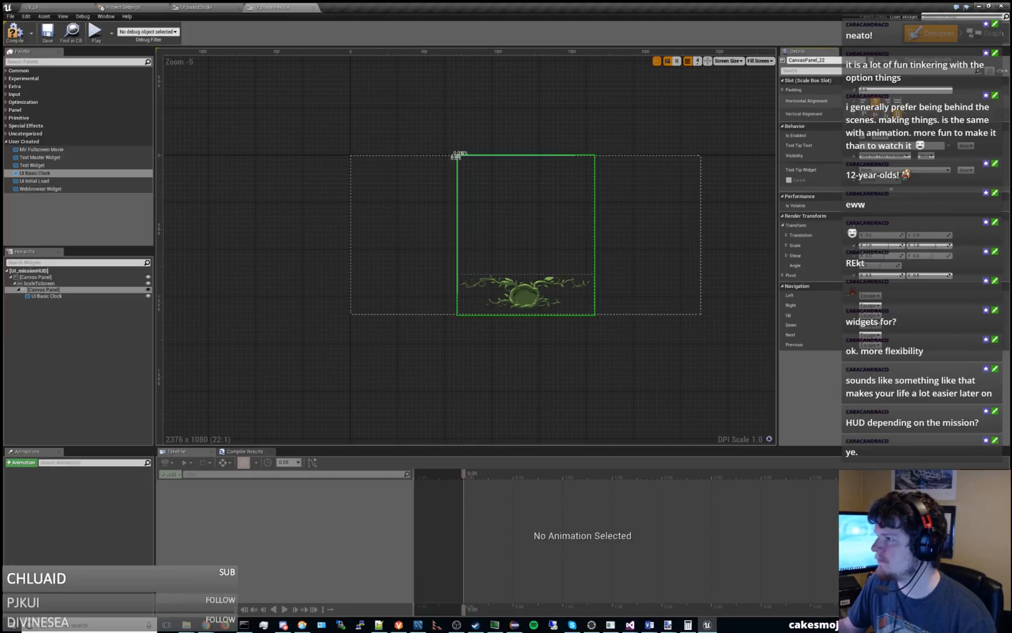
left_click(897, 101)
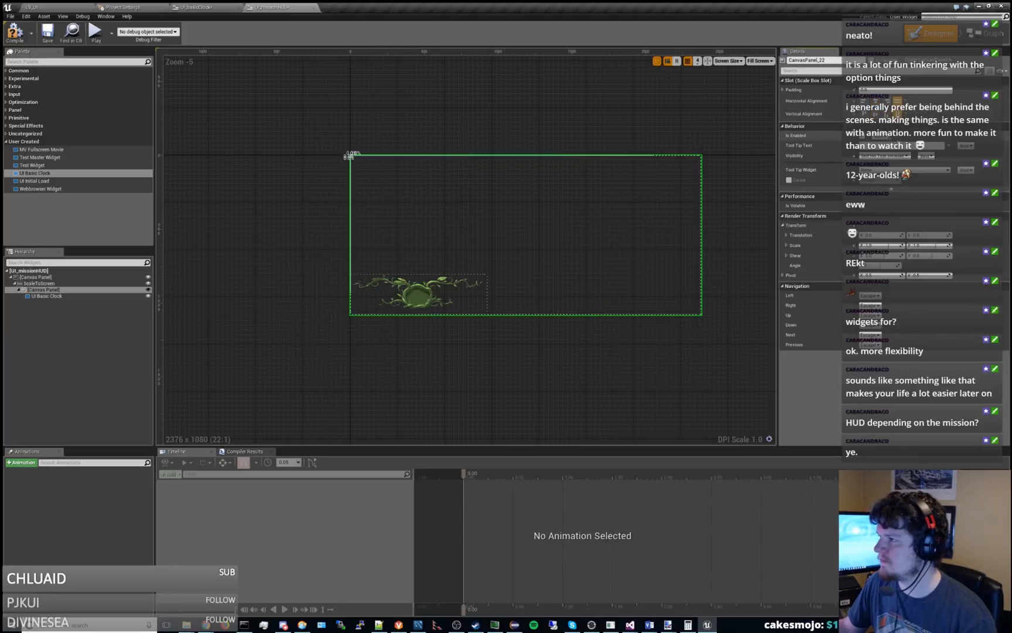
Move UI Basic Clock higher within the widened canvas panel and set its Position X to 0.
left_click(419, 292)
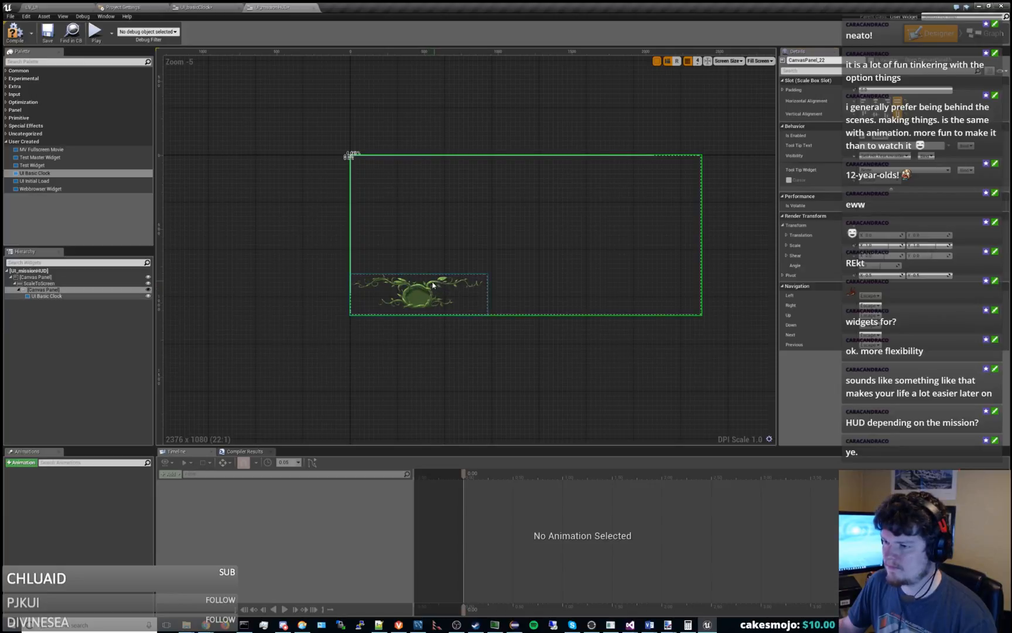
left_click(412, 293)
left_click_drag(411, 293, 564, 237)
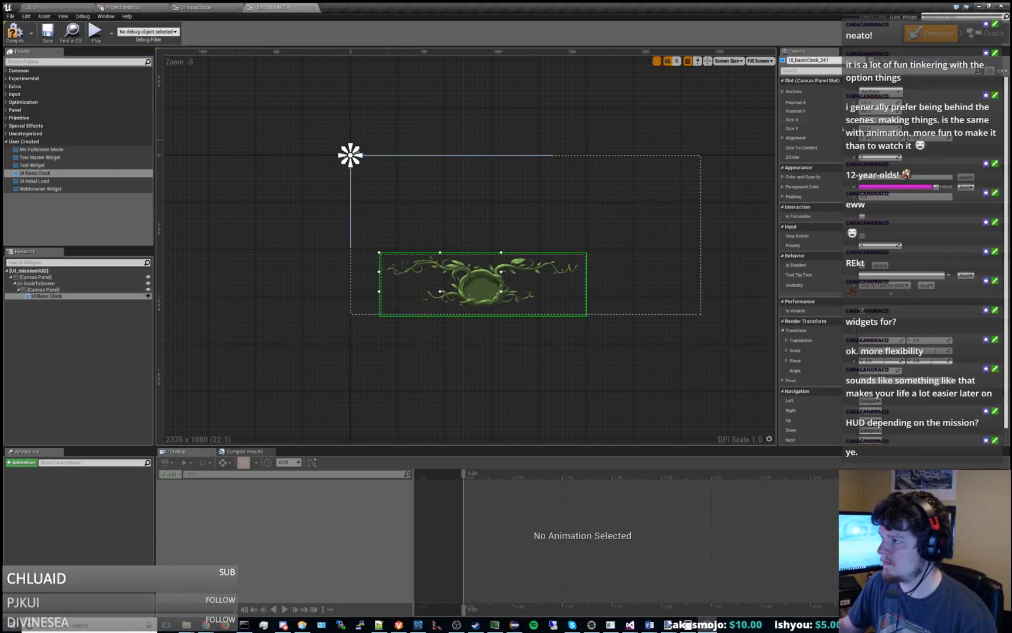
type("0")
key("Return")
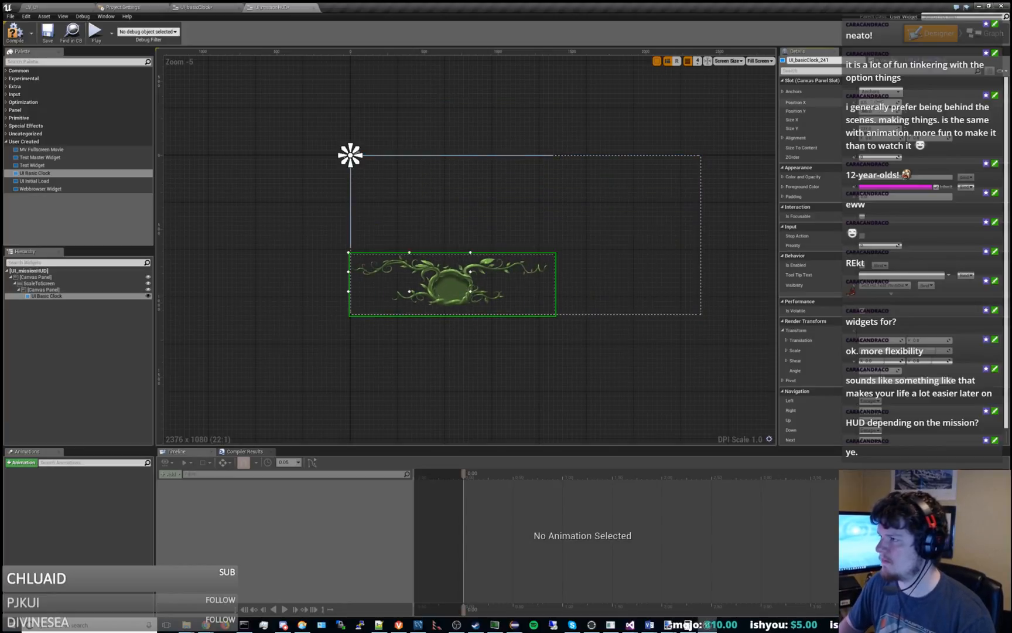
Set UI Basic Clock's Position Y to 0 so it sits at the upper edge of the canvas panel.
type("0")
key("Return")
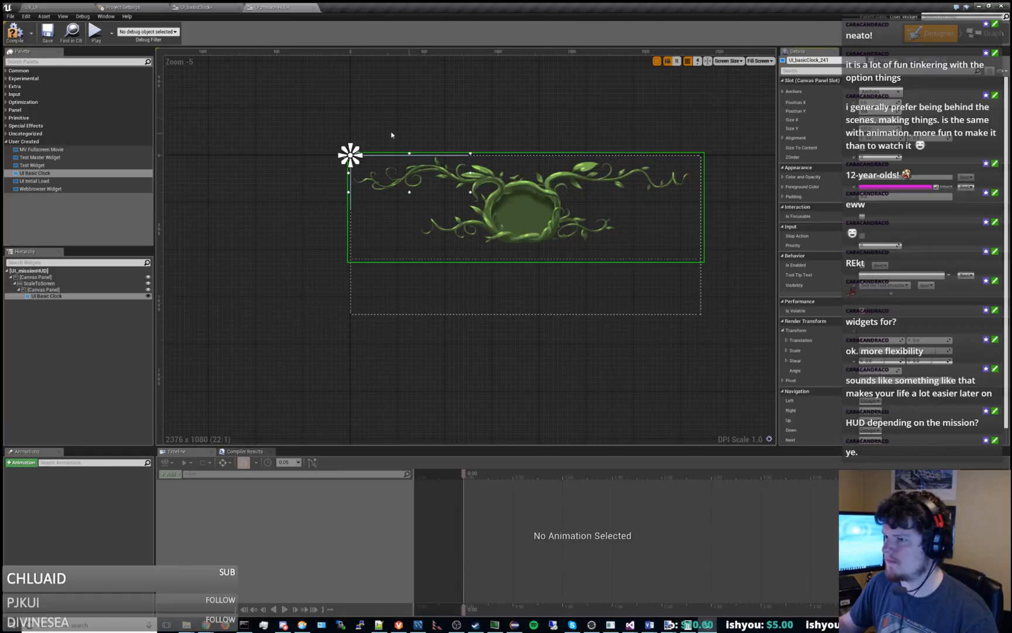
Try spreading UI Basic Clock's anchors across the canvas panel and setting Offset Bottom and Offset Right to 0.
left_click_drag(356, 163, 515, 236)
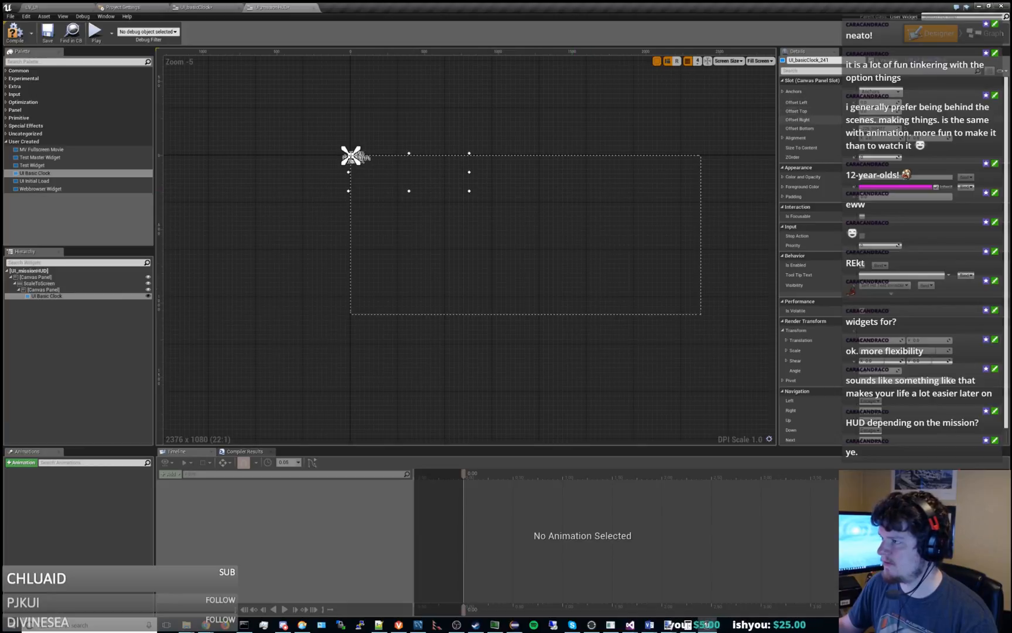
left_click(875, 128)
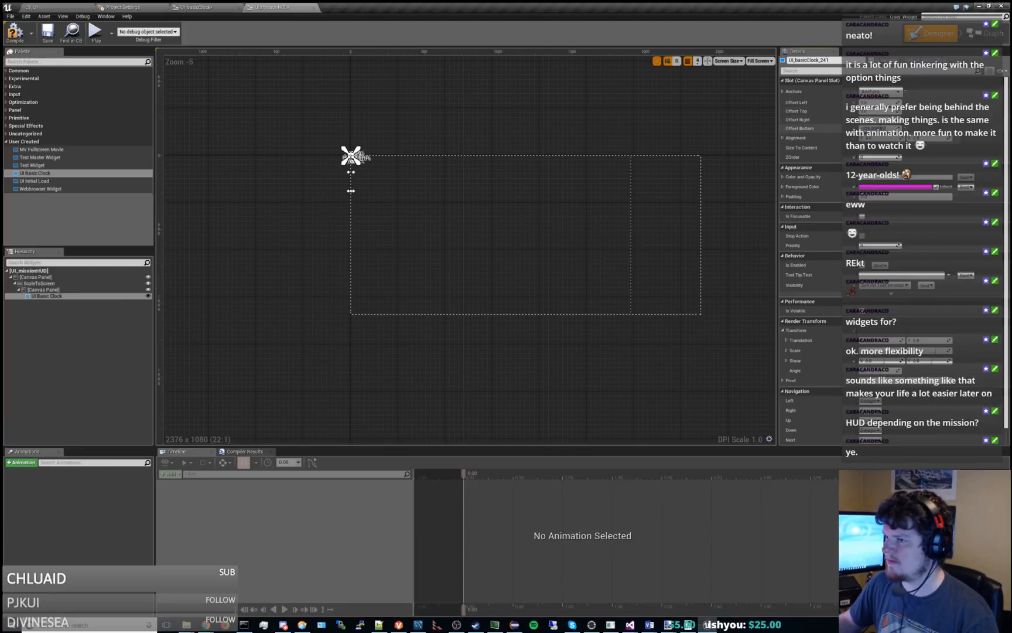
type("0")
key("Return")
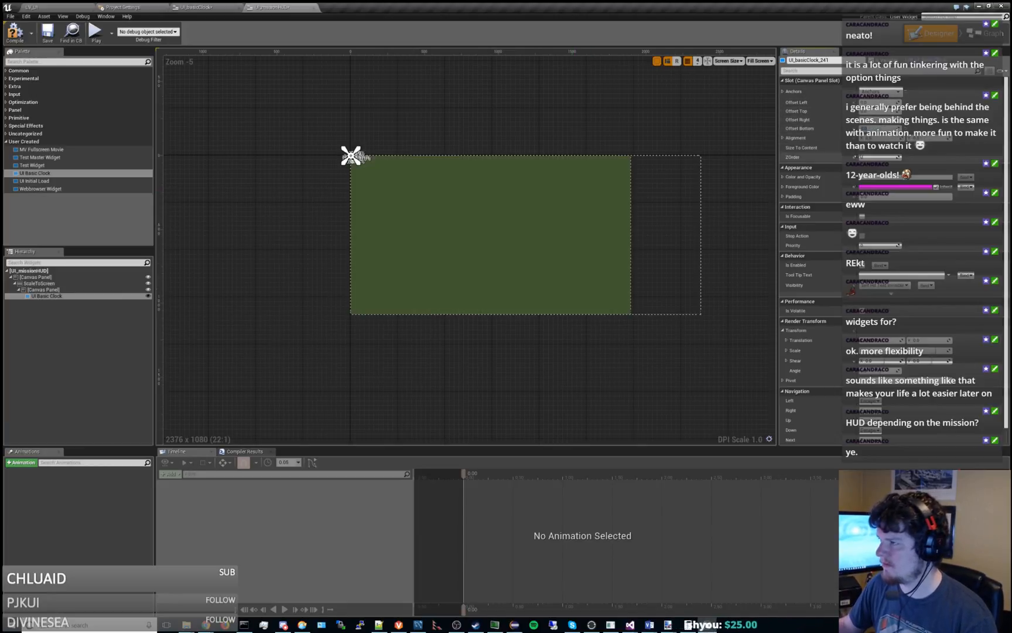
left_click(861, 148)
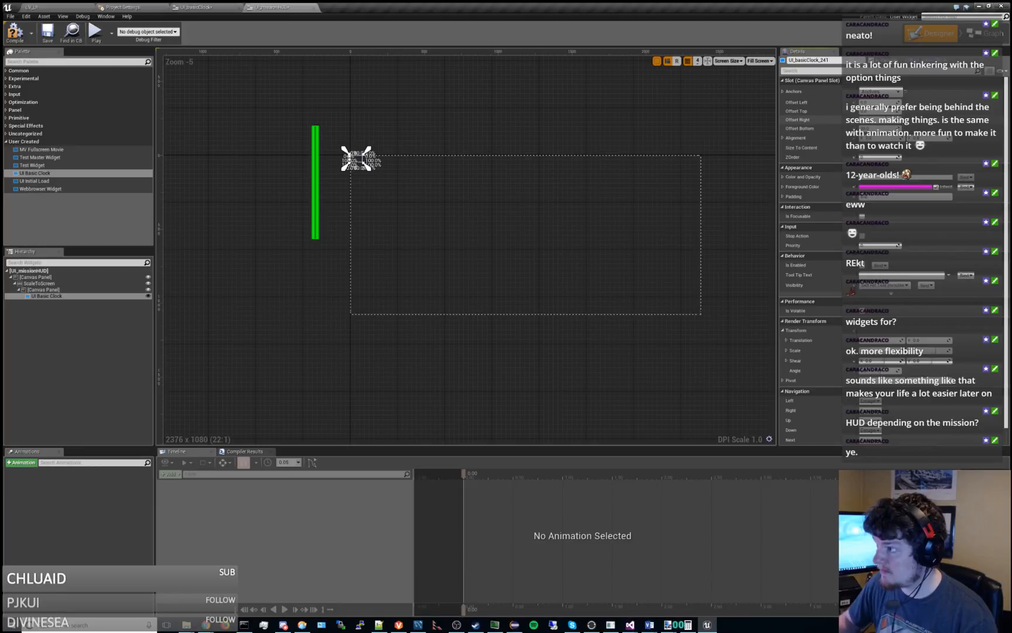
key("Return")
type("0")
key("Return")
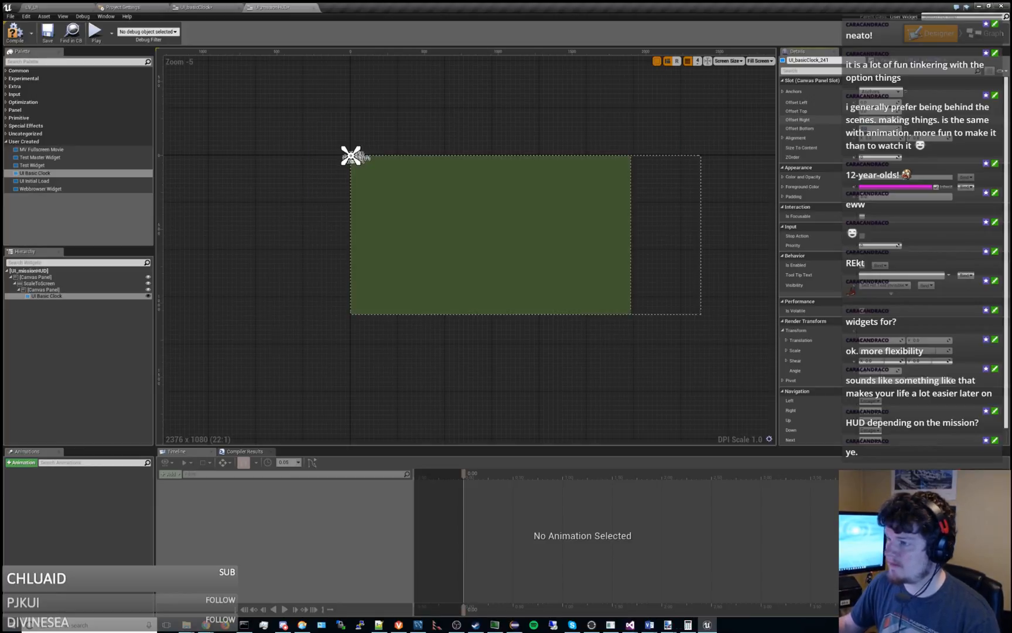
Reset UI Basic Clock's anchors to the top-left preset and re-enter its Size X and Size Y.
left_click(887, 92)
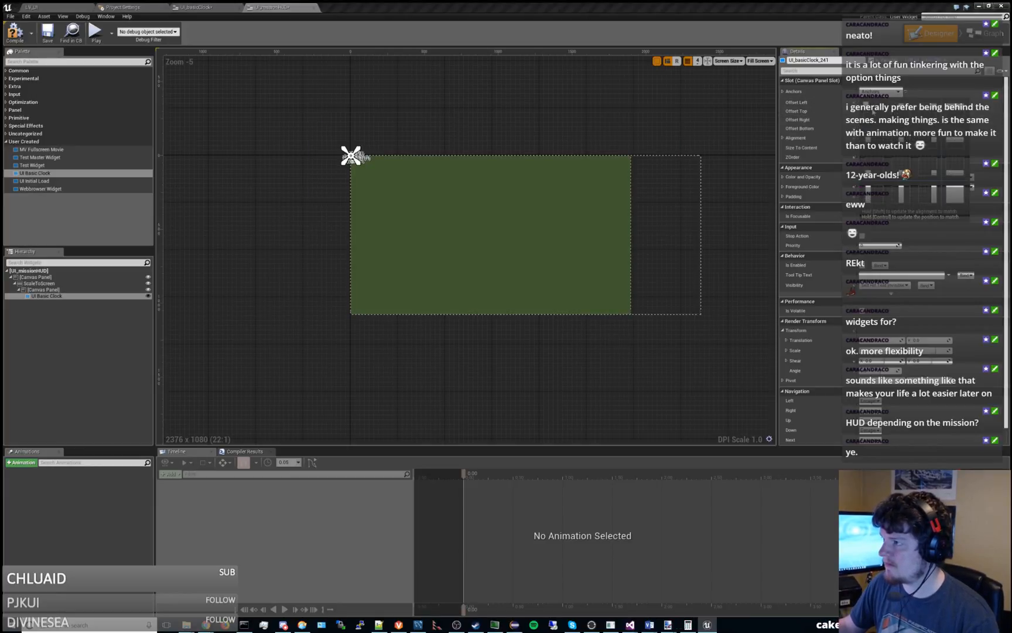
left_click(874, 112)
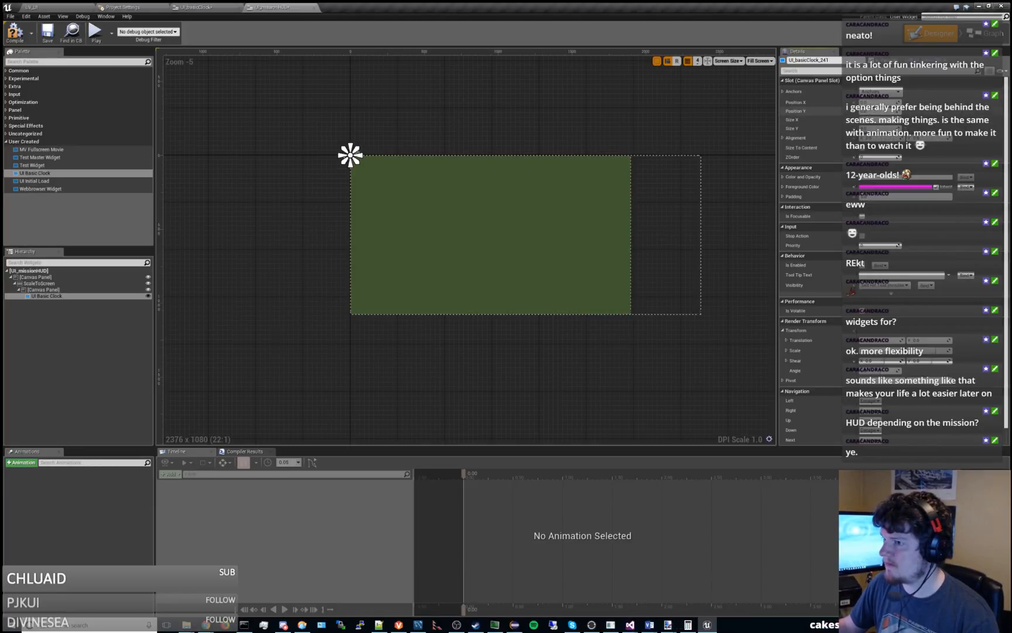
left_click(62, 296)
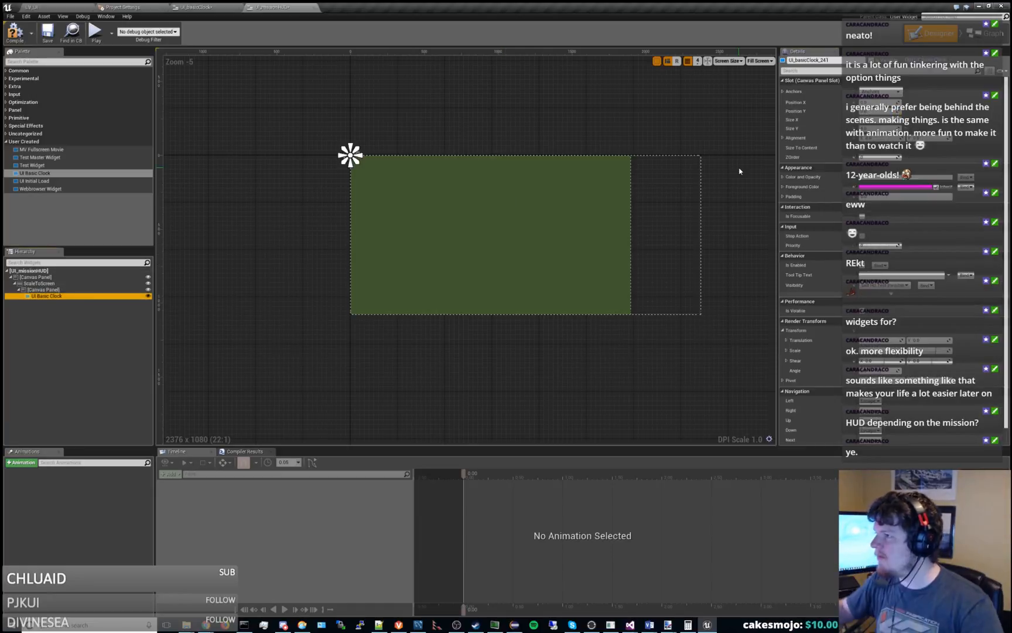
left_click(886, 119)
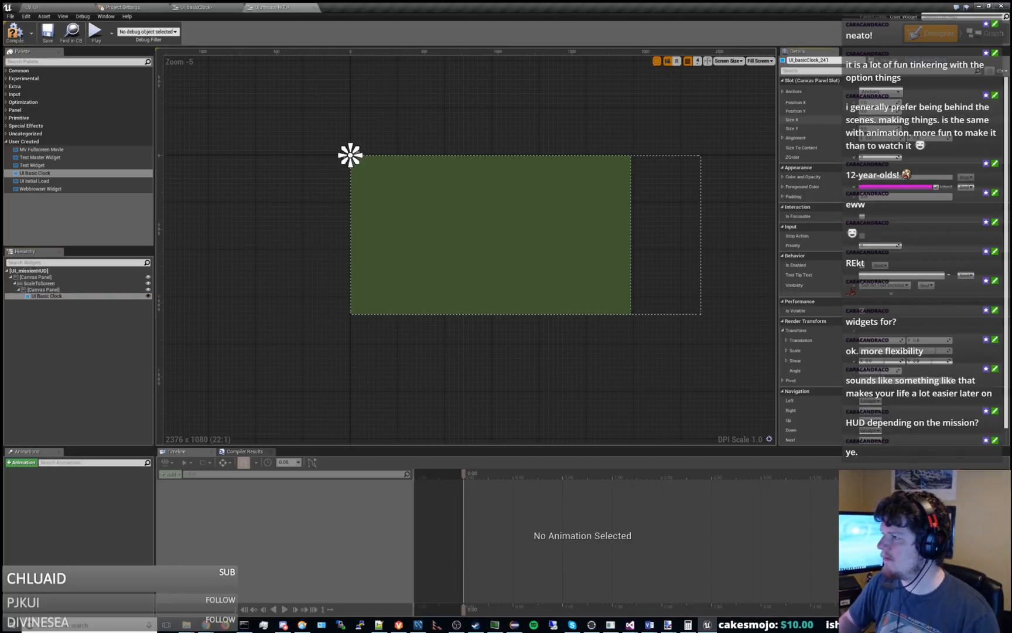
key("Tab")
type("0")
key("Return")
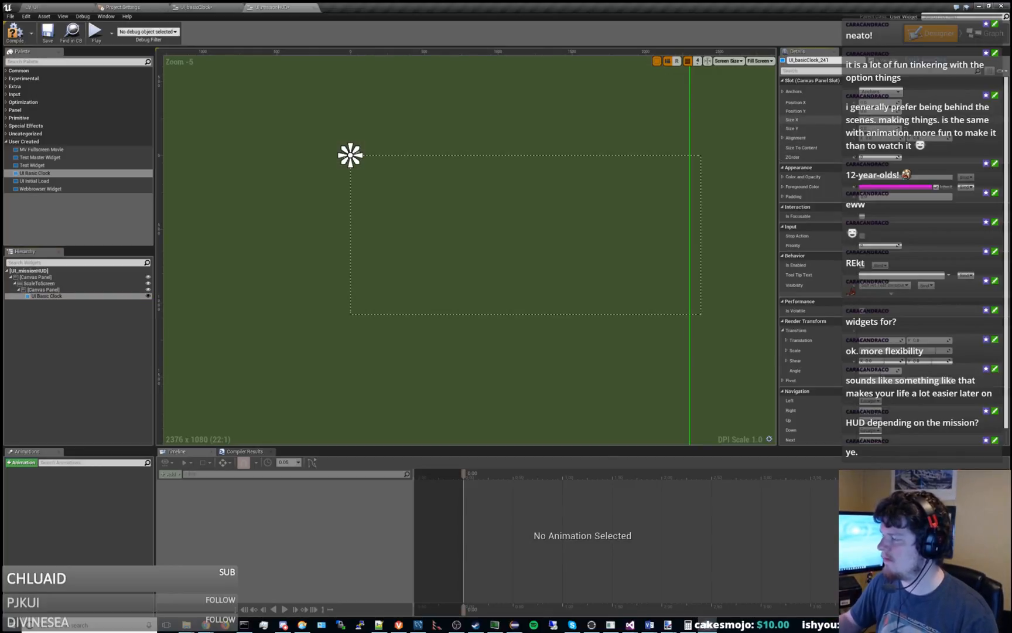
key("Tab")
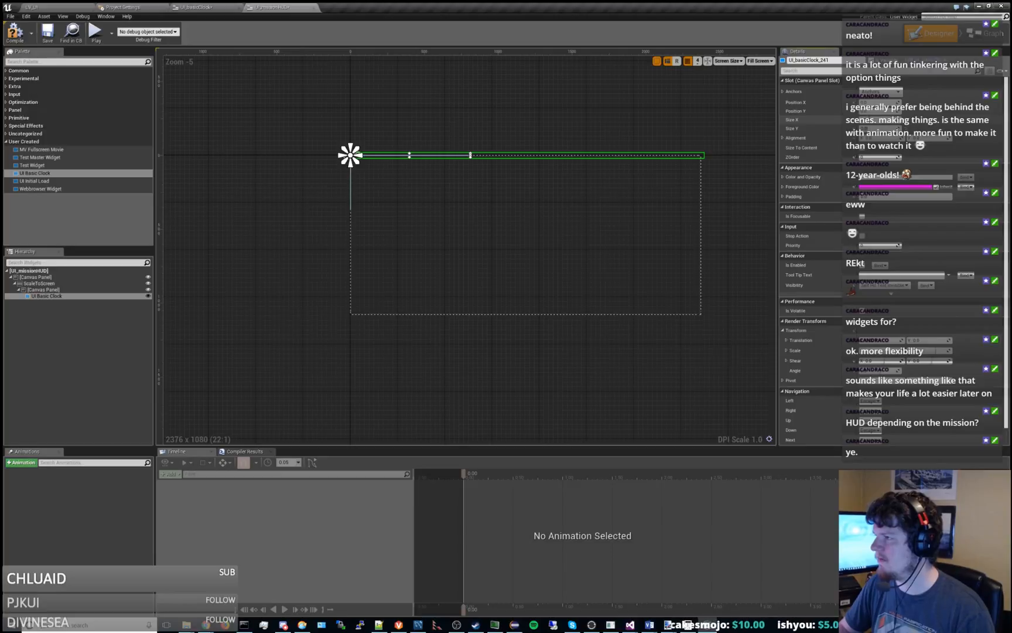
key("Return")
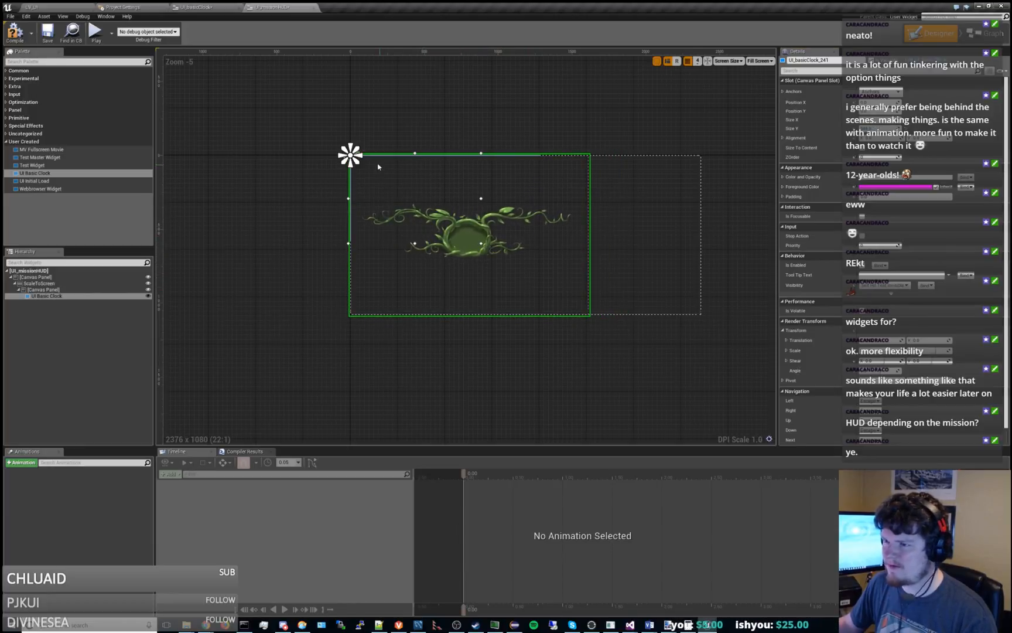
Try pulling UI Basic Clock's anchor handles apart again and adjusting their spread from the panel's top-left corner.
left_click_drag(358, 162, 503, 222)
left_click_drag(361, 164, 363, 173)
left_click_drag(432, 171, 428, 171)
left_click_drag(359, 161, 361, 162)
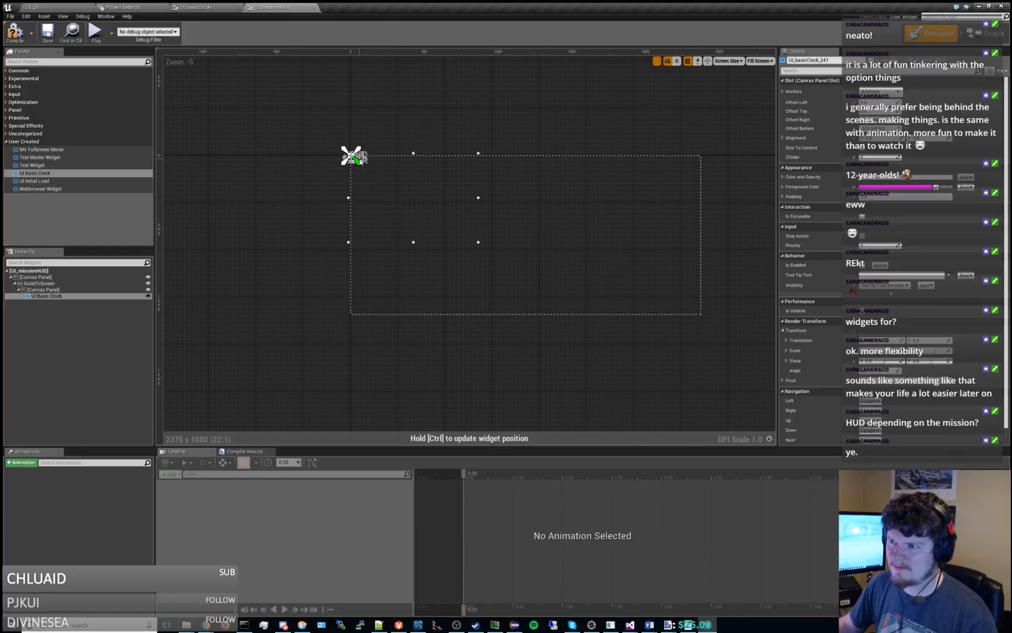
left_click_drag(488, 185, 409, 191)
left_click_drag(357, 169, 357, 168)
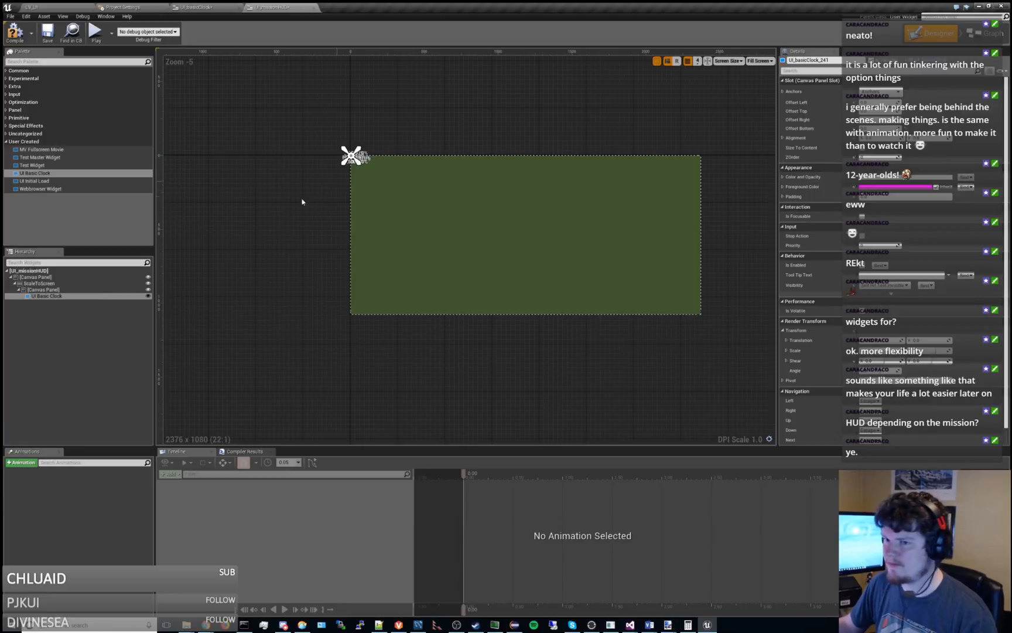
left_click(176, 271)
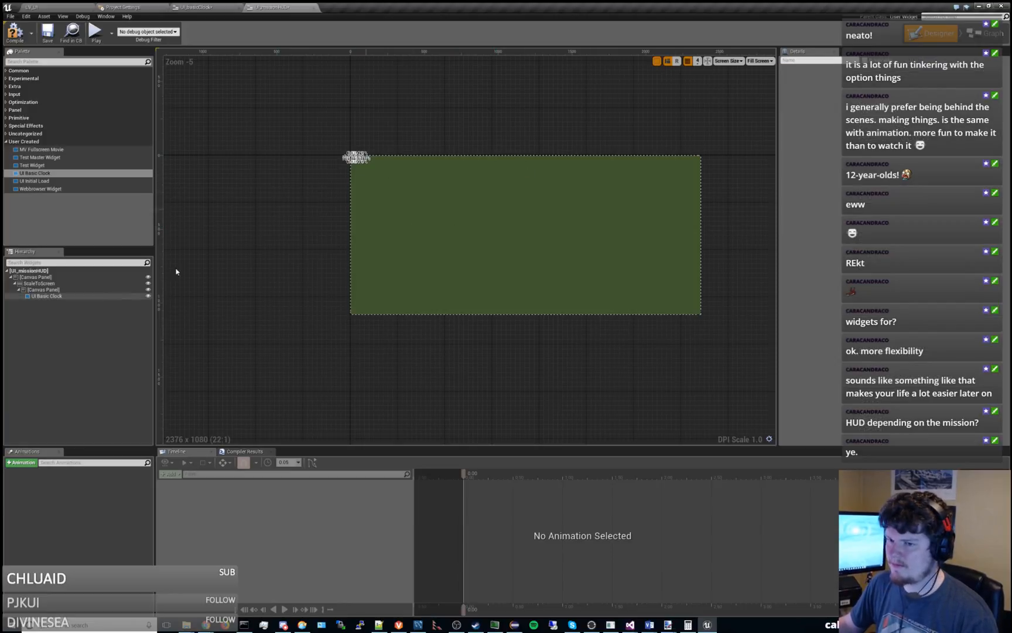
left_click(58, 296)
left_click(877, 119)
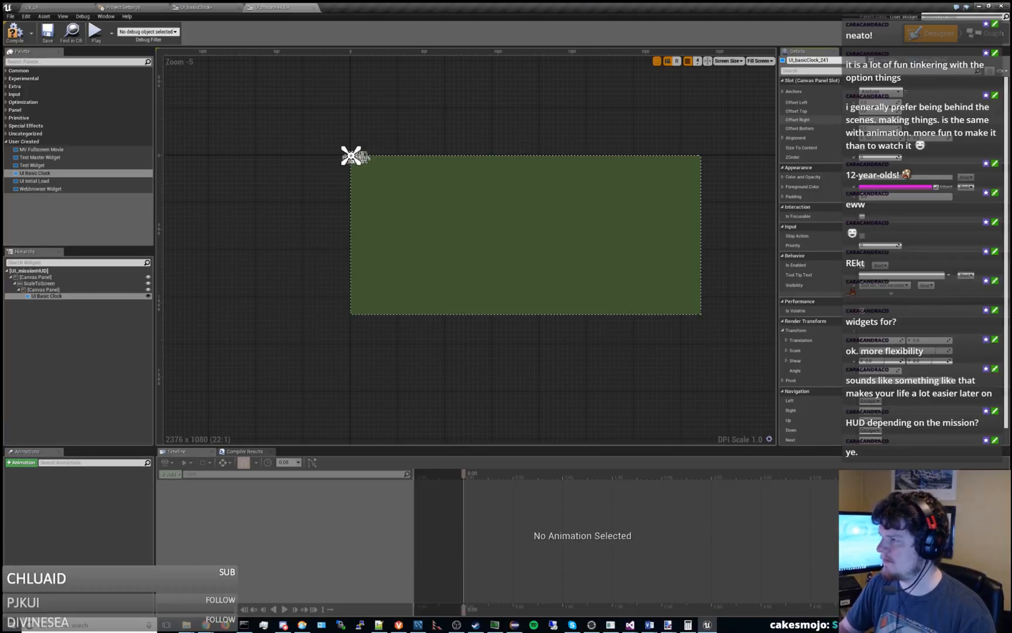
Anchor UI Basic Clock to the canvas panel's top-left corner with the preset and set its Size Y to 400.
left_click(880, 92)
left_click(873, 109)
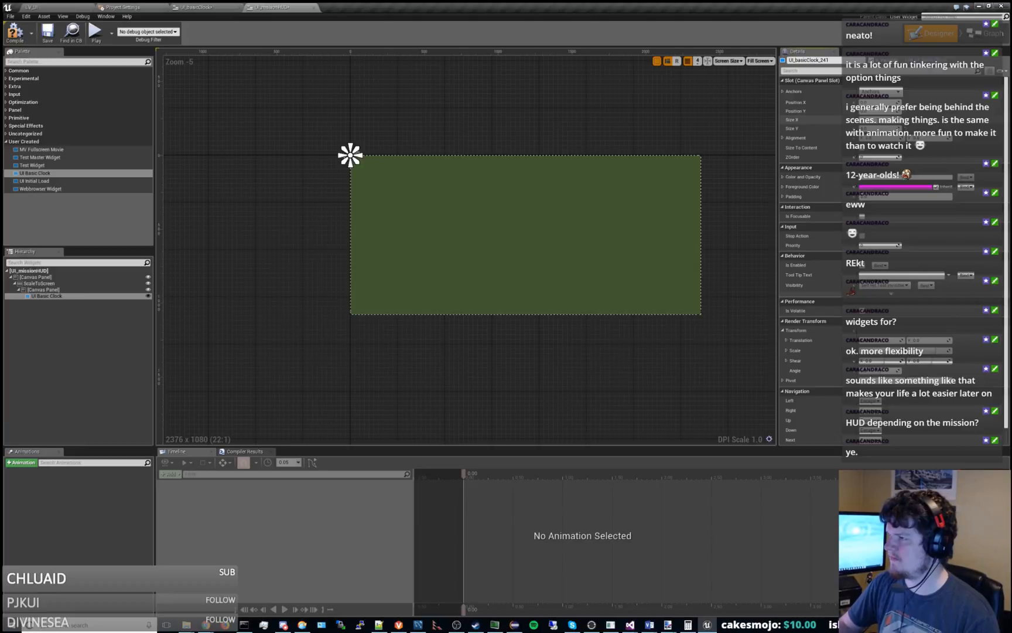
key("Tab")
type("400")
key("Return")
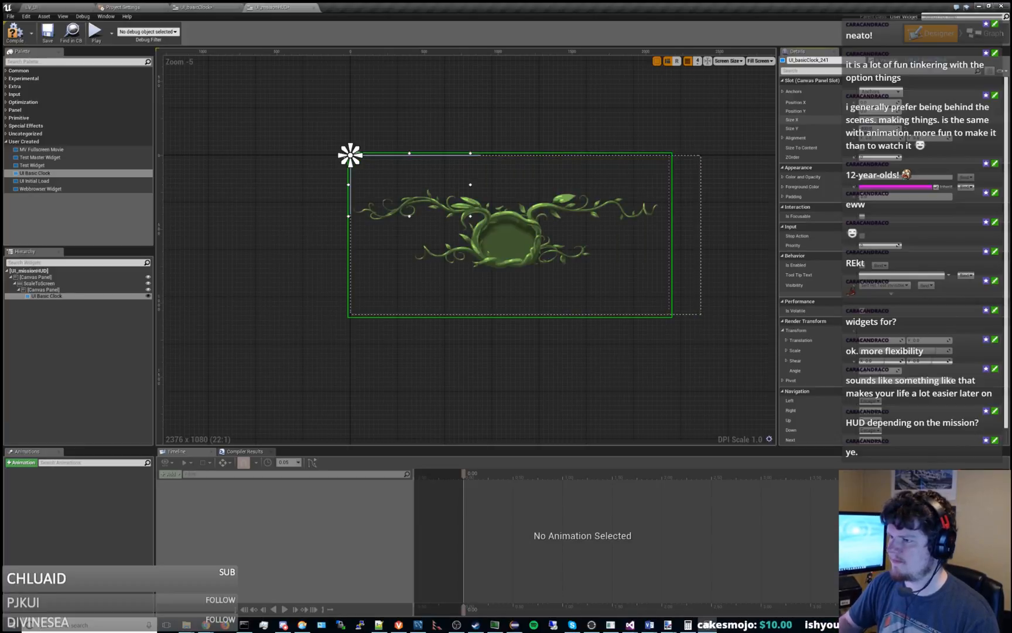
left_click(731, 191)
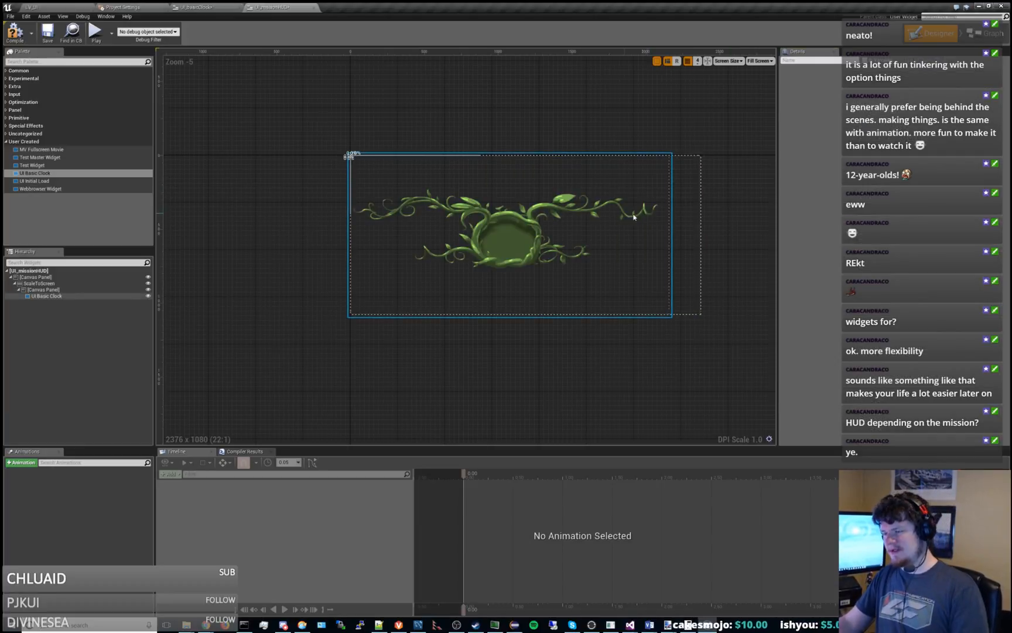
right_click_drag(623, 216, 550, 213)
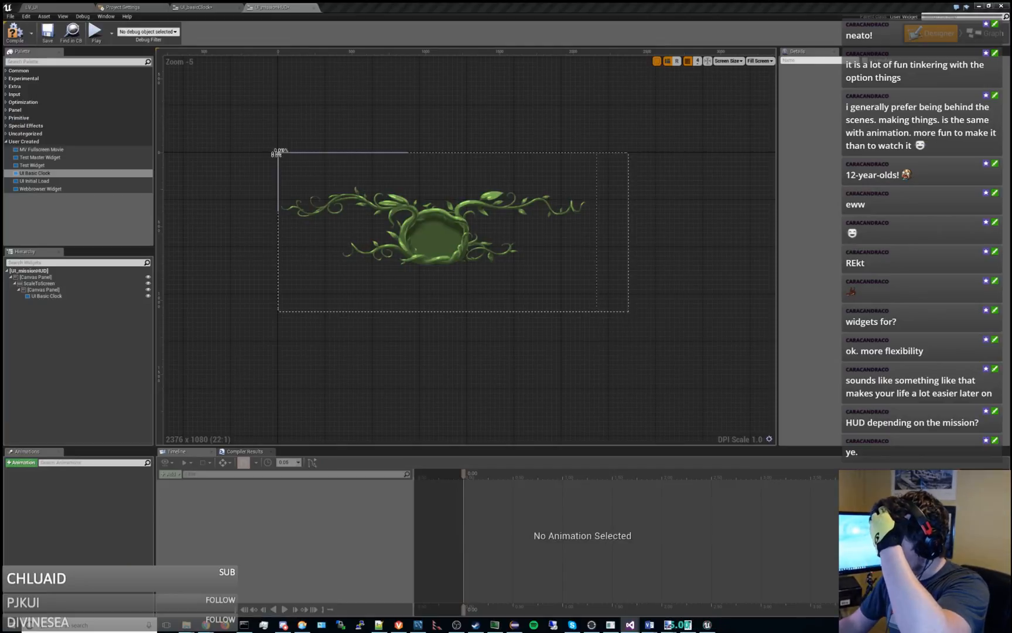
left_click(753, 233)
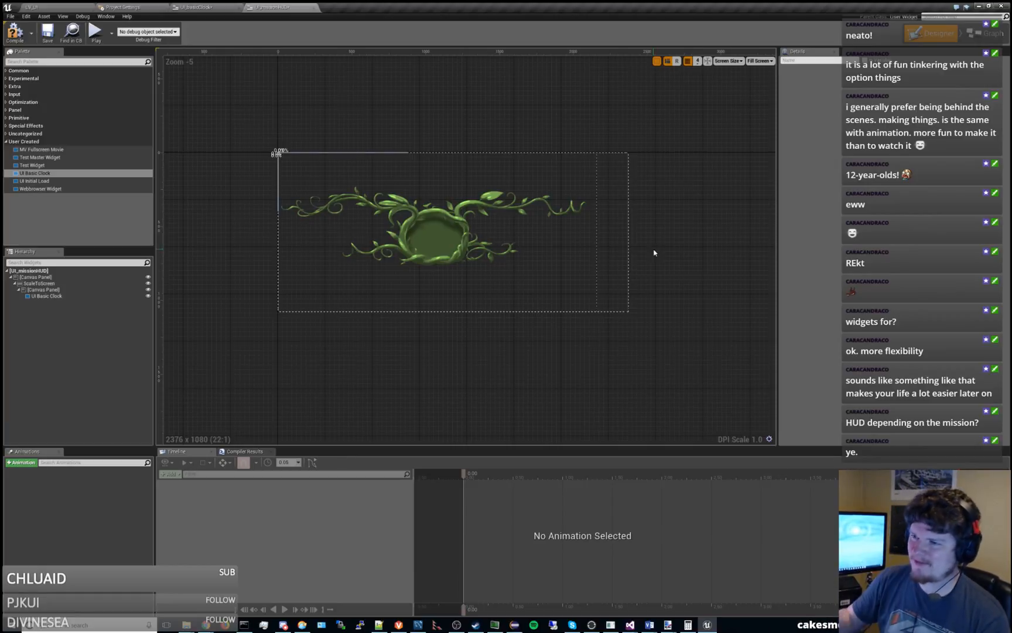
left_click(607, 275)
scroll(579, 277, "up", 3)
right_click_drag(447, 242, 415, 235)
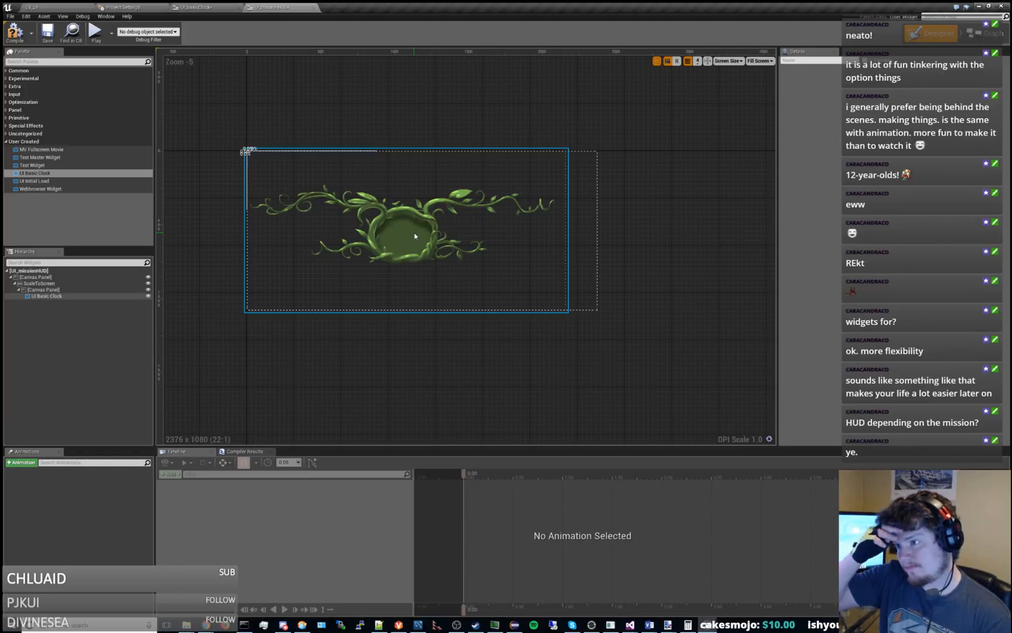
Try shrinking UI Basic Clock by its lower-right resize handle until its outline spans the full canvas panel width.
left_click(421, 235)
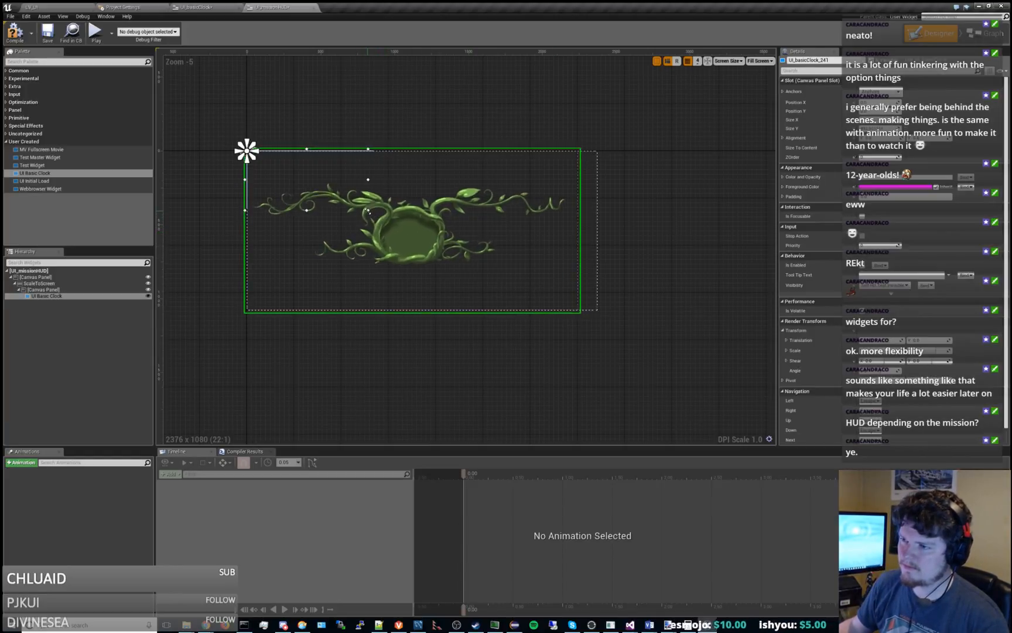
scroll(343, 201, "up", 4)
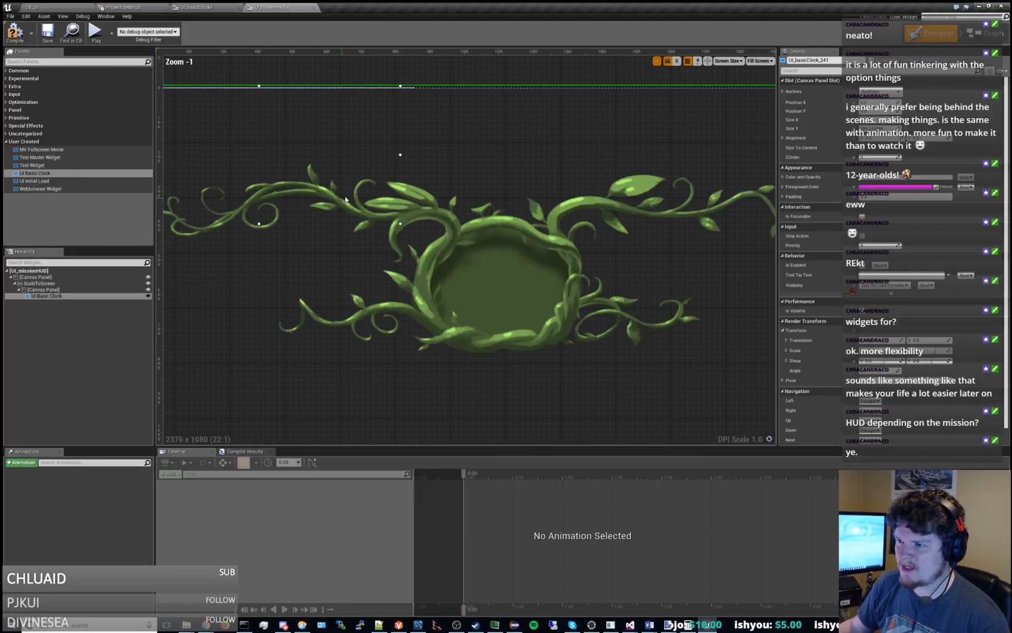
right_click_drag(363, 157, 444, 169)
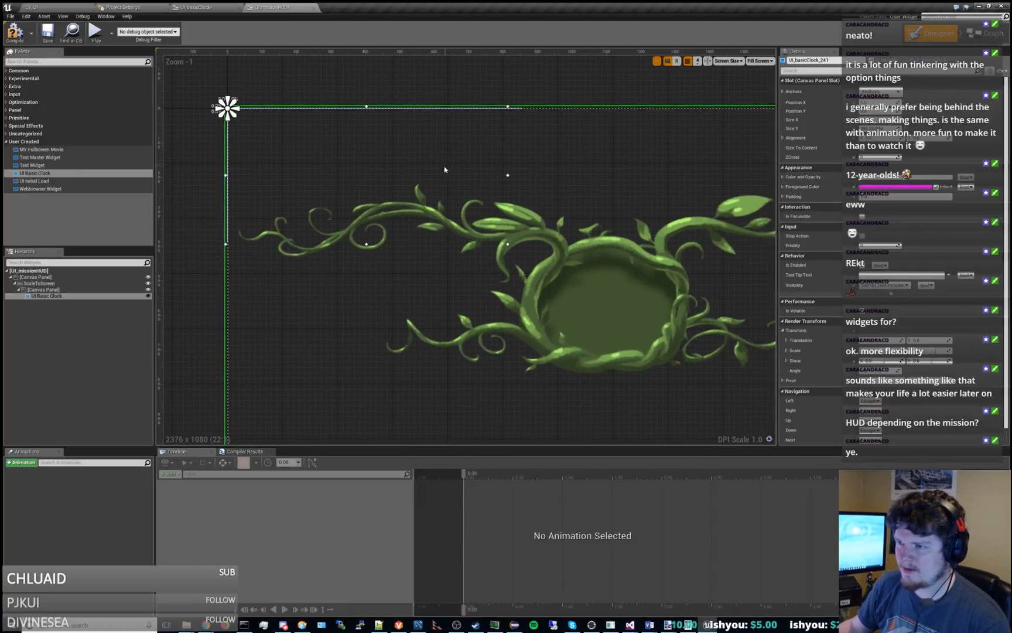
left_click_drag(507, 243, 478, 225)
right_click_drag(510, 246, 450, 254)
scroll(465, 215, "down", 2)
scroll(370, 241, "down", 2)
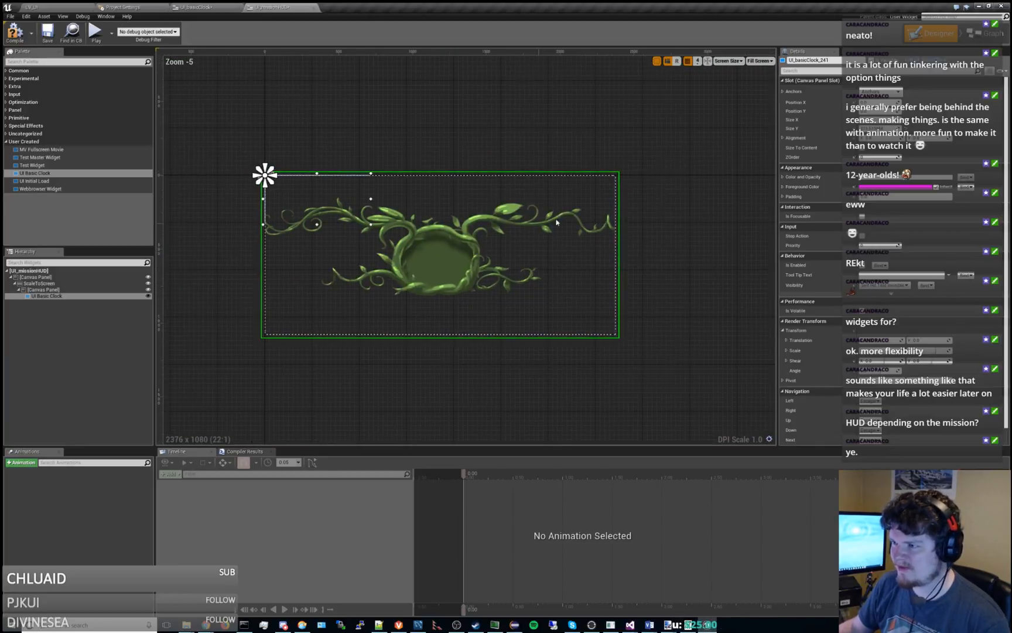
Test a larger UI Basic Clock by its resize handle, then set its Size Y to 237.
left_click_drag(371, 224, 441, 269)
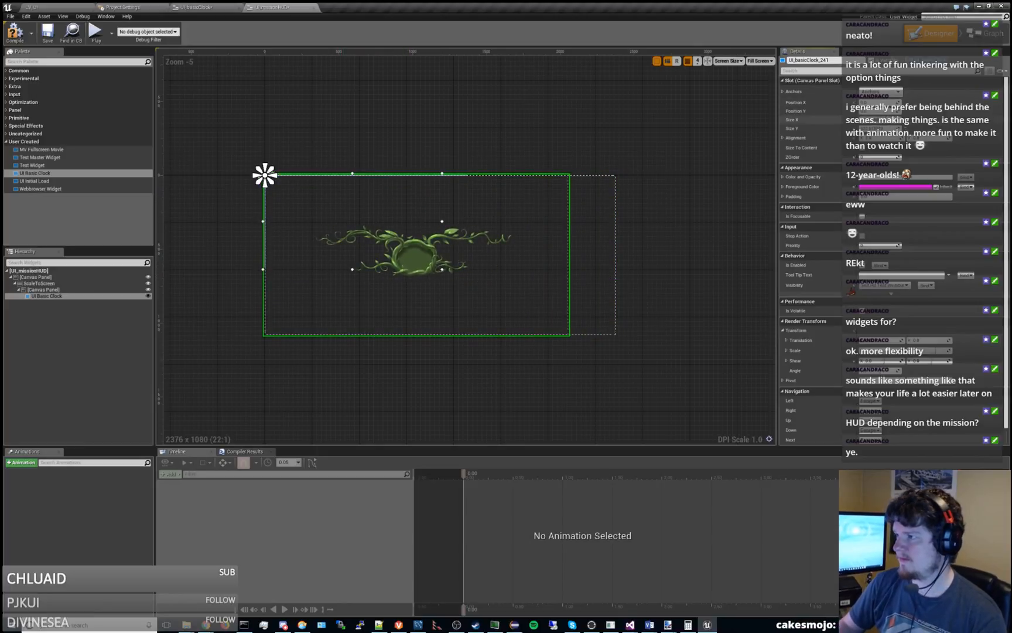
key("Return")
type("237")
key("Return")
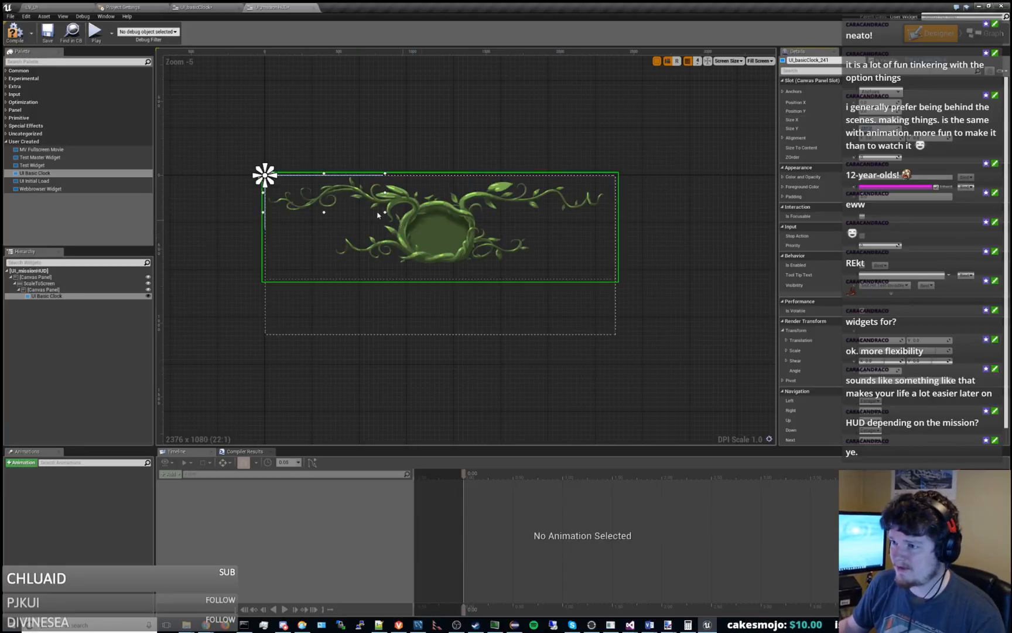
scroll(378, 215, "up", 2)
scroll(493, 212, "down", 1)
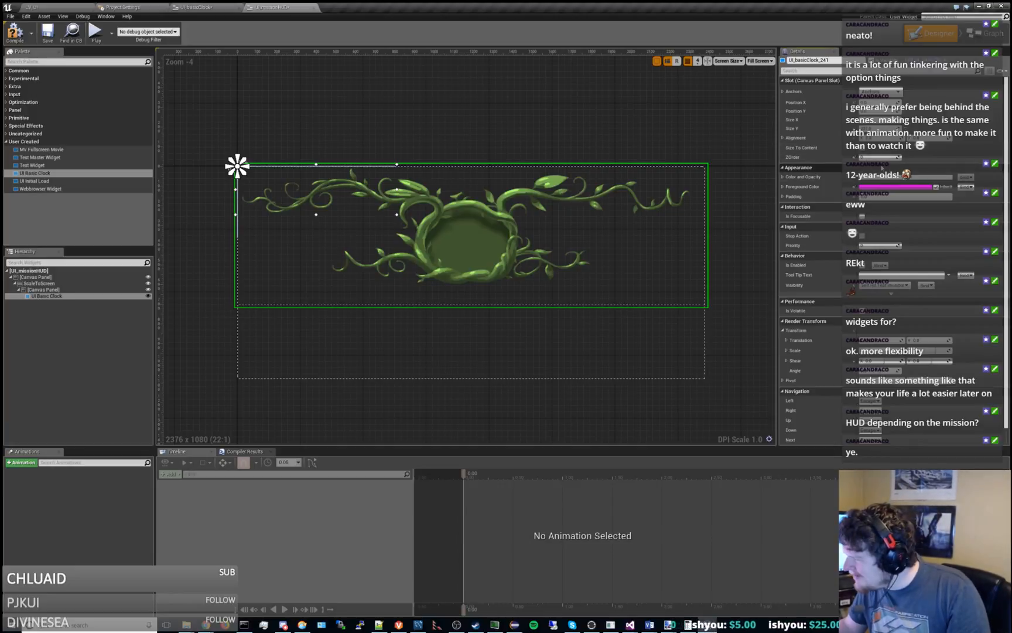
Test shear and angle in UI Basic Clock's render transform, resetting the shear to 0 and undoing the rotation.
left_click_drag(881, 361, 905, 361)
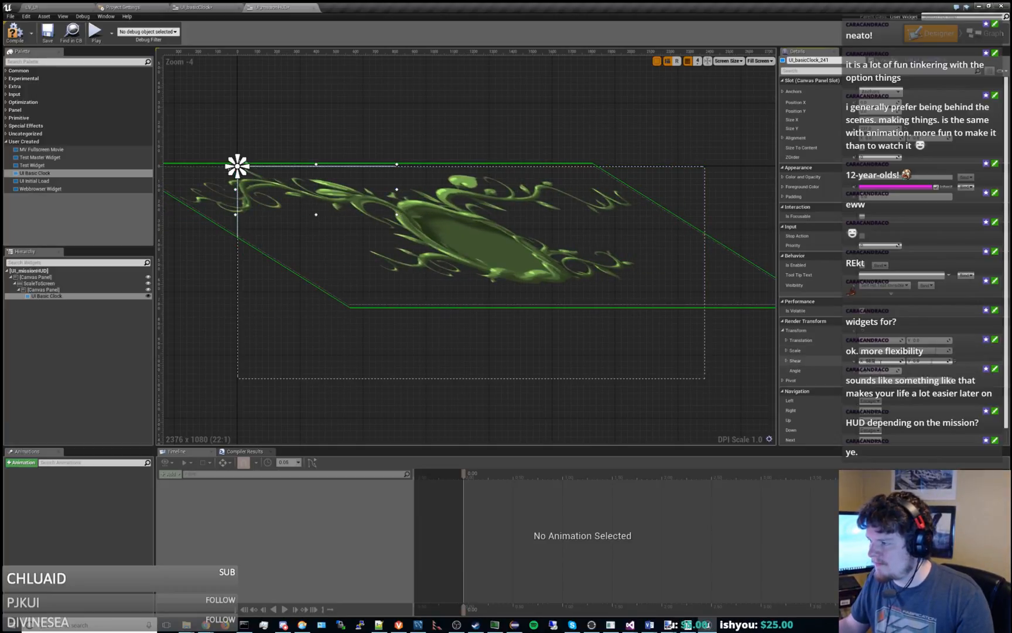
type("0")
key("Return")
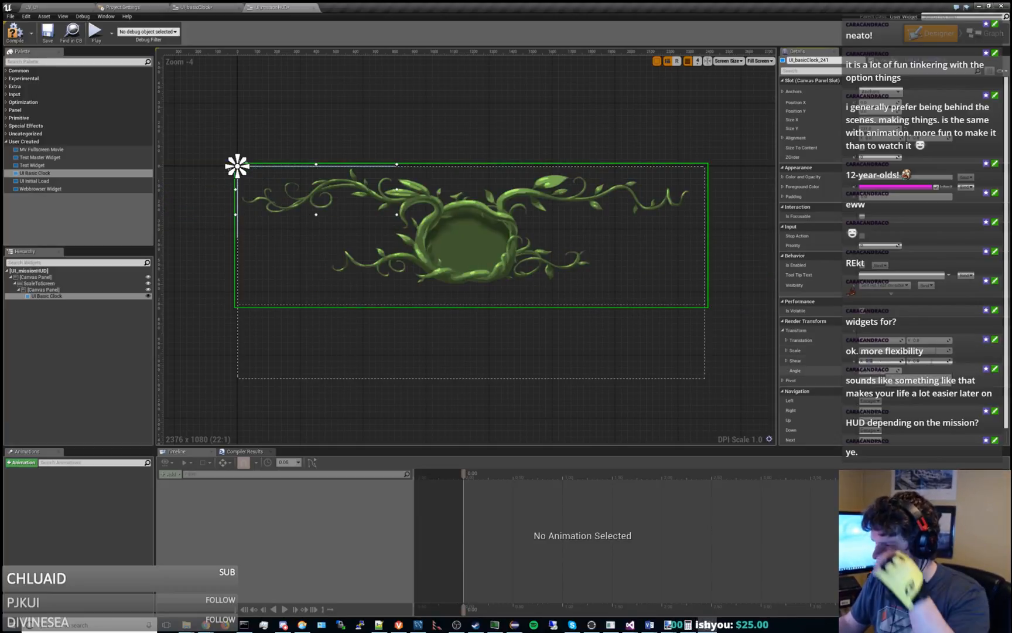
mouse_move(881, 370)
left_mouse_down()
mouse_move(902, 370)
mouse_move(887, 370)
left_mouse_up()
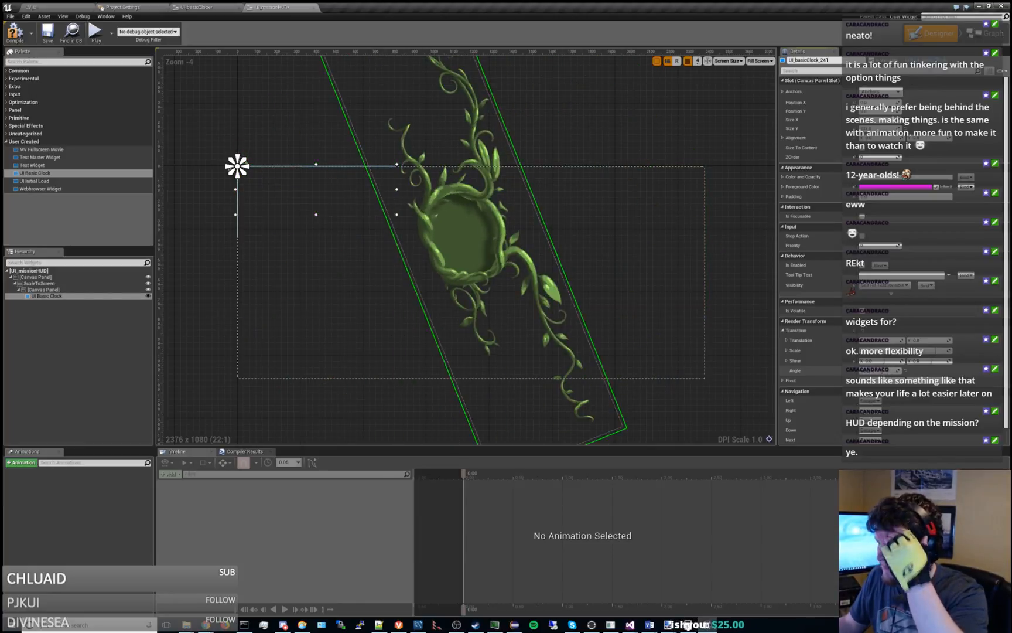
key("ctrl+z")
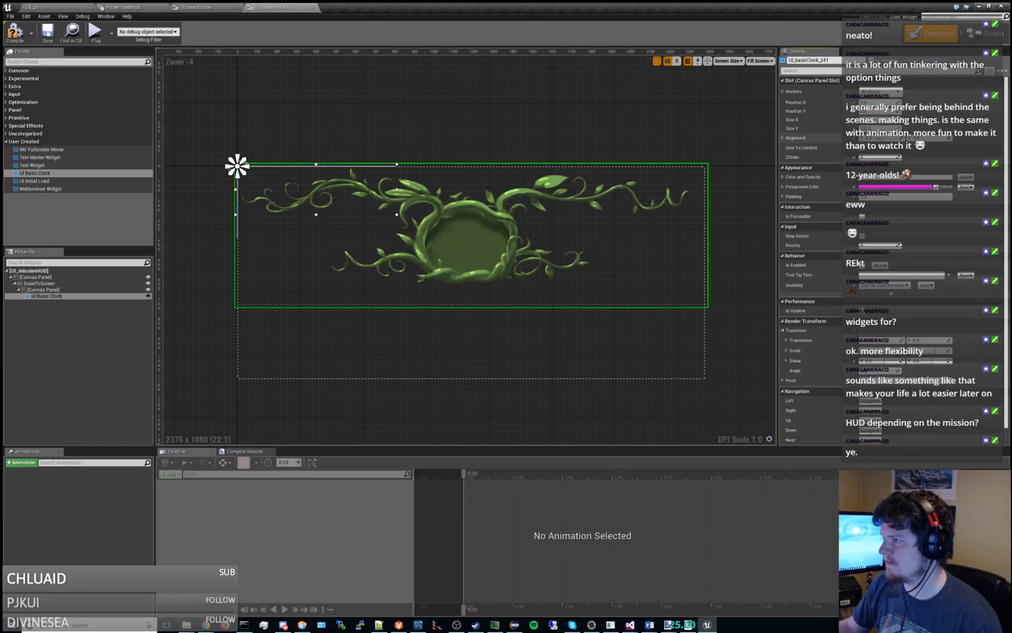
Set UI Basic Clock's X and Y alignment to 0.5 so the widget centres on its anchor point.
mouse_move(880, 138)
left_mouse_down()
mouse_move(907, 138)
mouse_move(884, 138)
mouse_move(907, 139)
mouse_move(893, 139)
left_mouse_up()
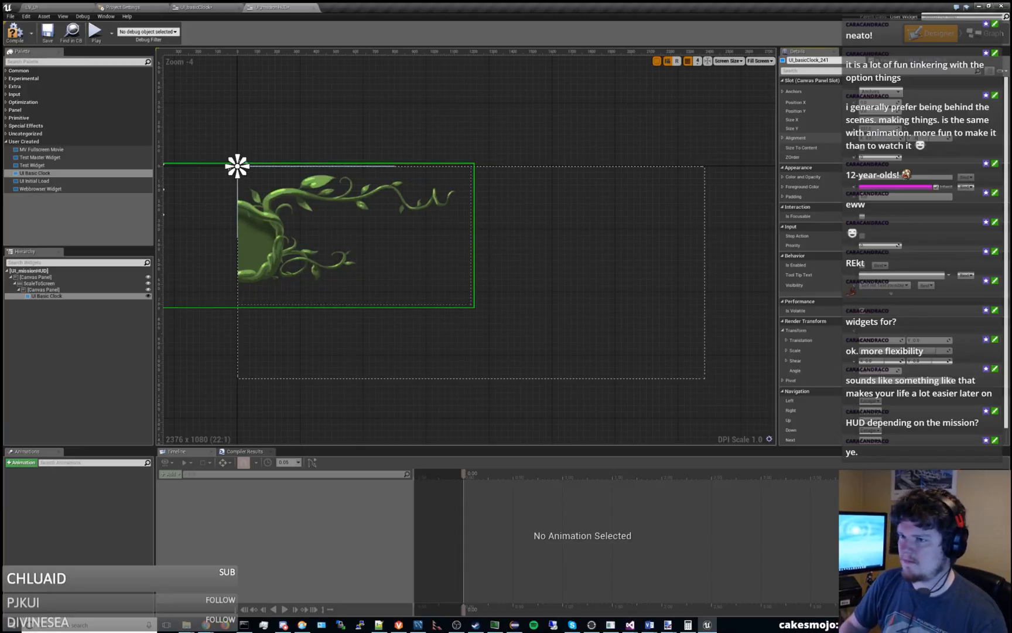
type("0.5")
key("Return")
right_click_drag(606, 121, 746, 155)
right_click_drag(663, 152, 593, 131)
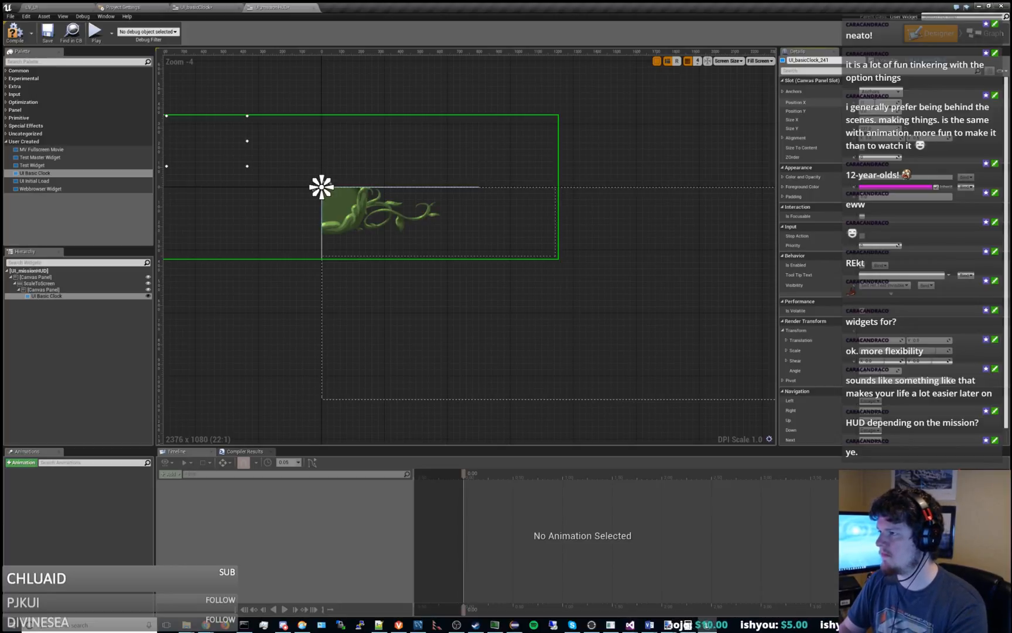
Test moving UI Basic Clock with a larger Position X, then set its Position X back to 0.
key("Return")
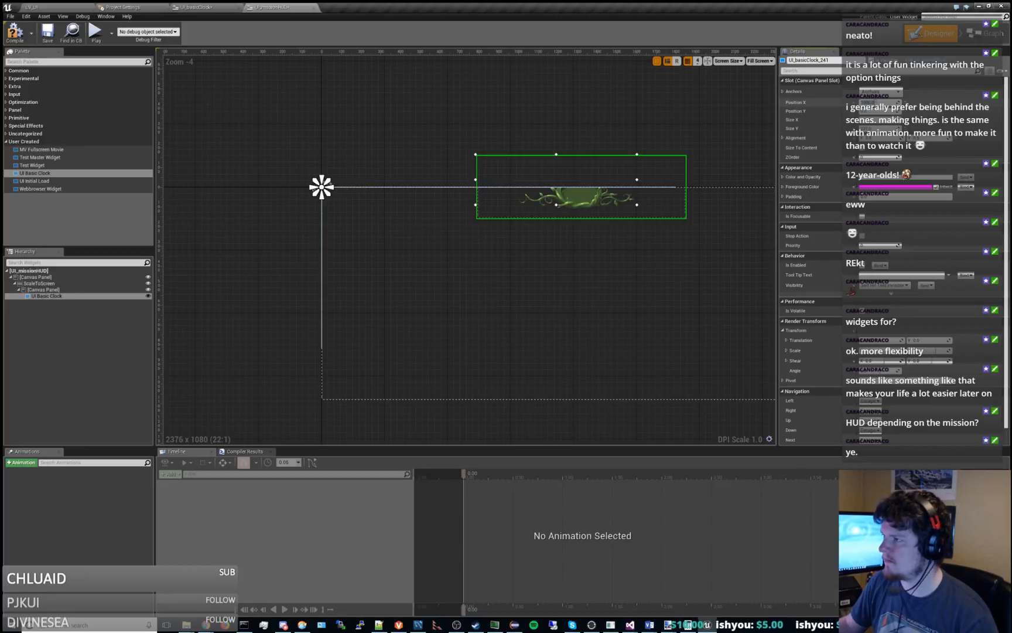
left_click(889, 102)
type("0")
key("Return")
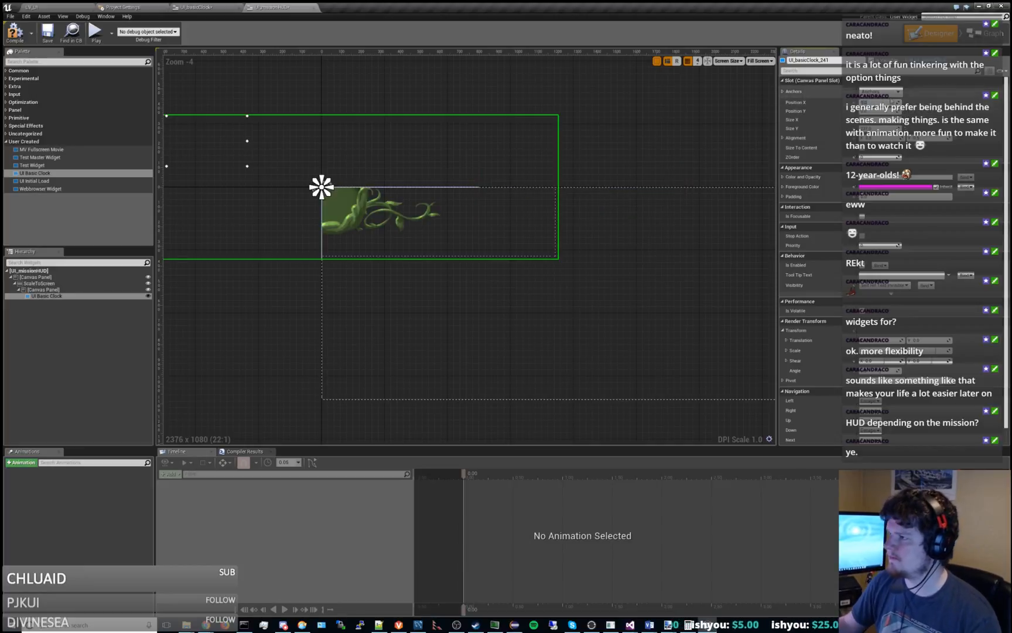
Try moving UI Basic Clock's anchor to the right along the canvas panel's upper edge.
left_click_drag(332, 184, 411, 183)
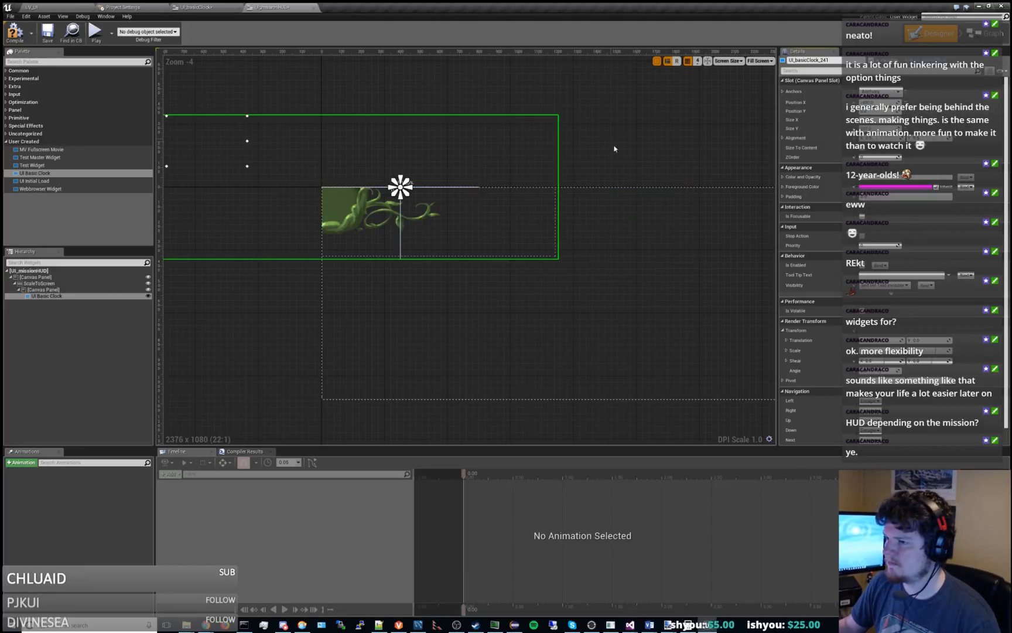
right_click_drag(615, 148, 490, 183)
scroll(524, 114, "down", 2)
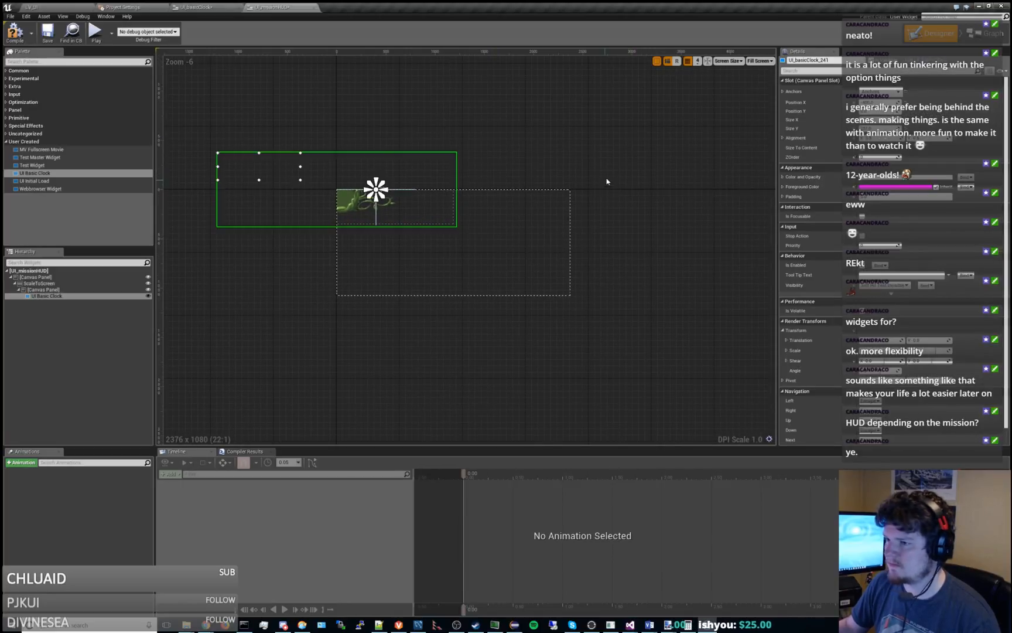
Set the horizontal alignment of the inner canvas panel in its scale box slot to centre.
left_click(514, 202)
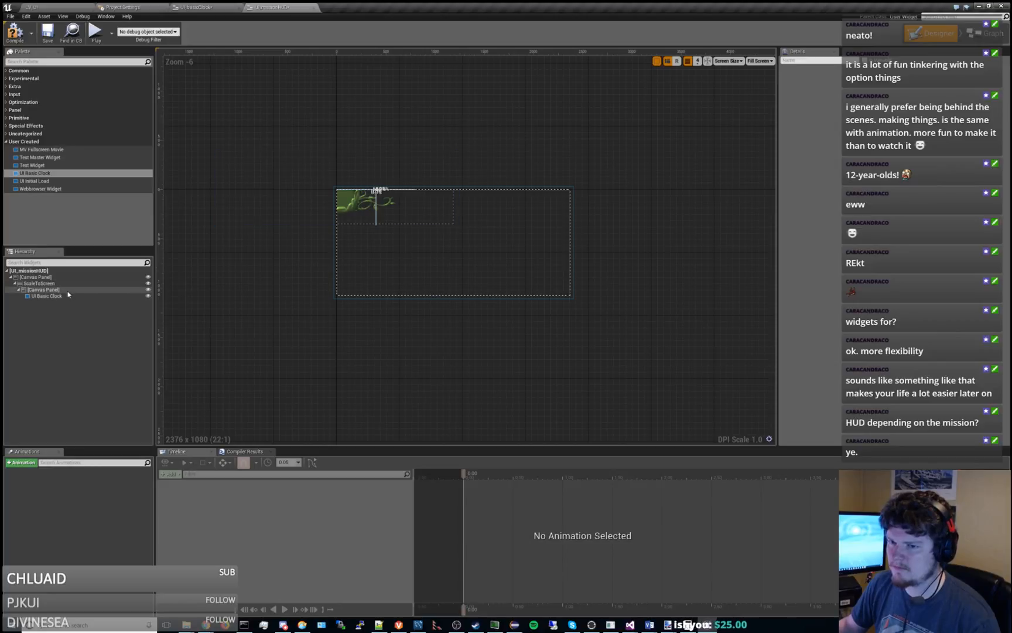
left_click(59, 296)
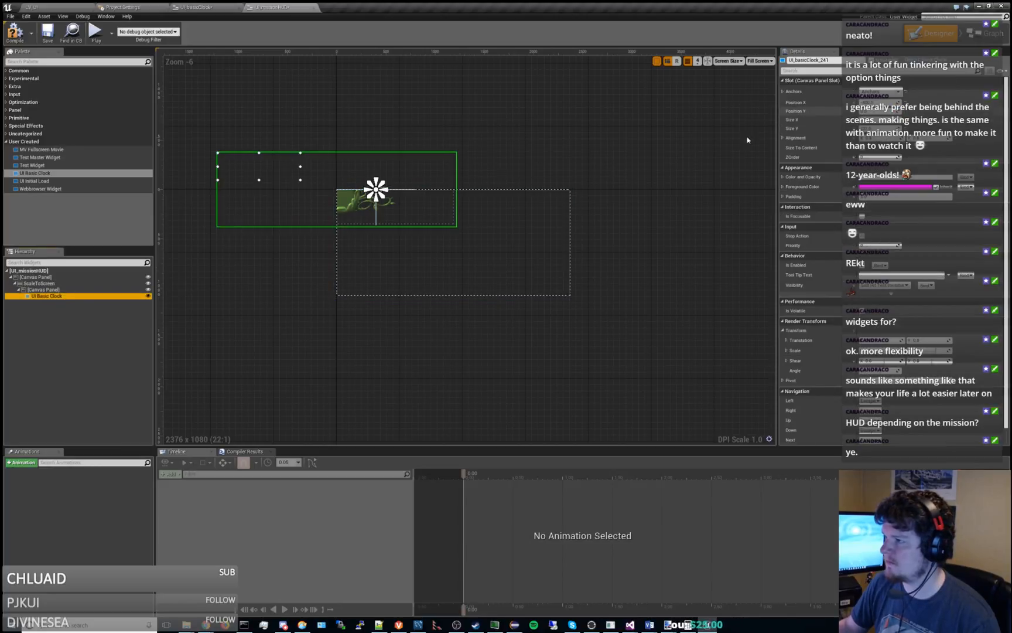
left_click(44, 290)
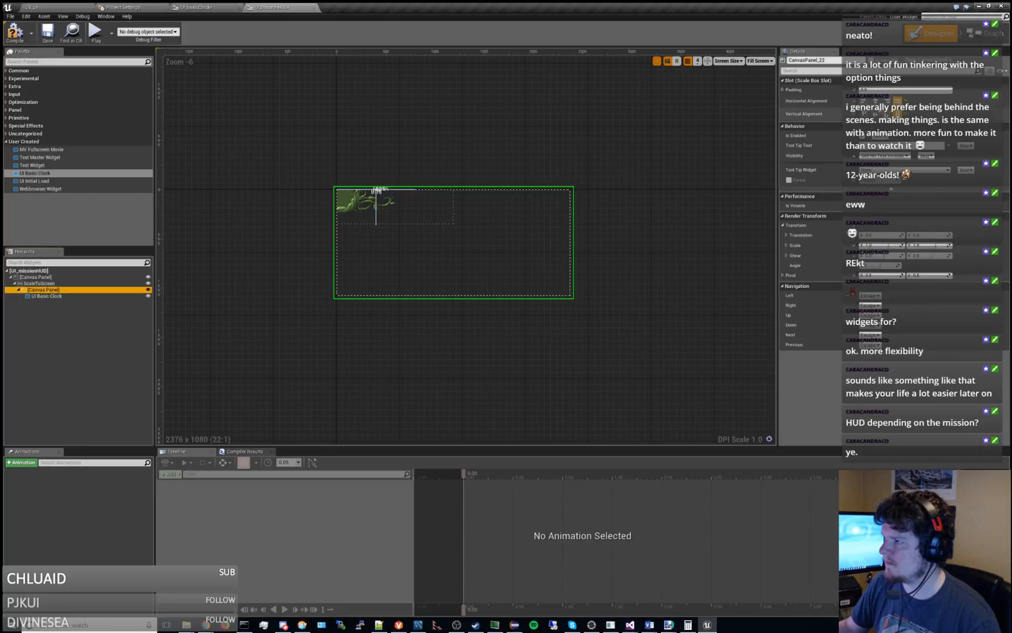
left_click(887, 102)
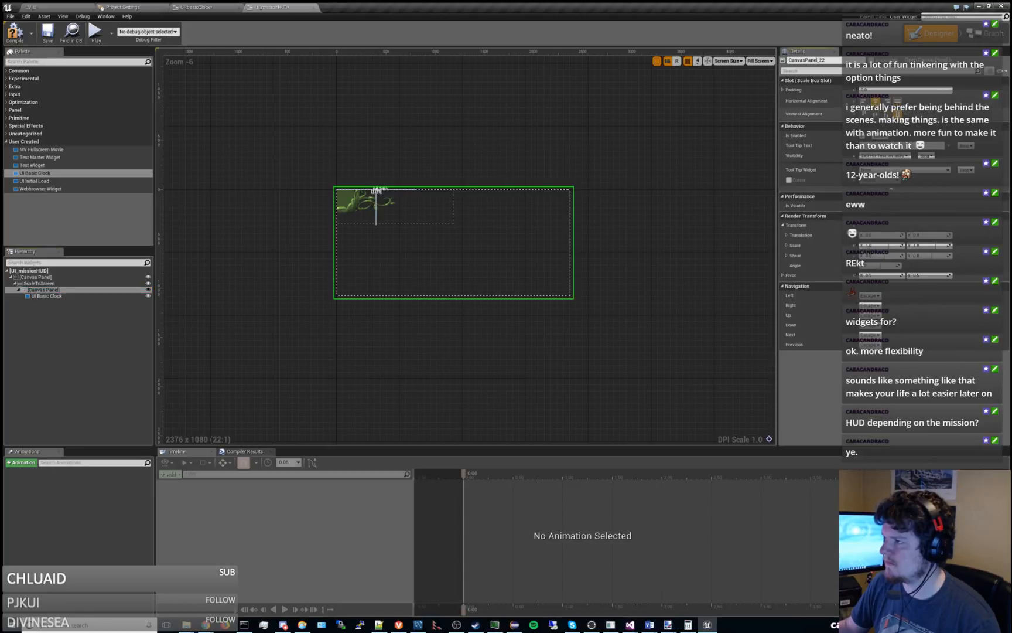
Offset UI Basic Clock slightly right of its anchor with Position X at alignment 0, and compile the widget.
left_click(48, 296)
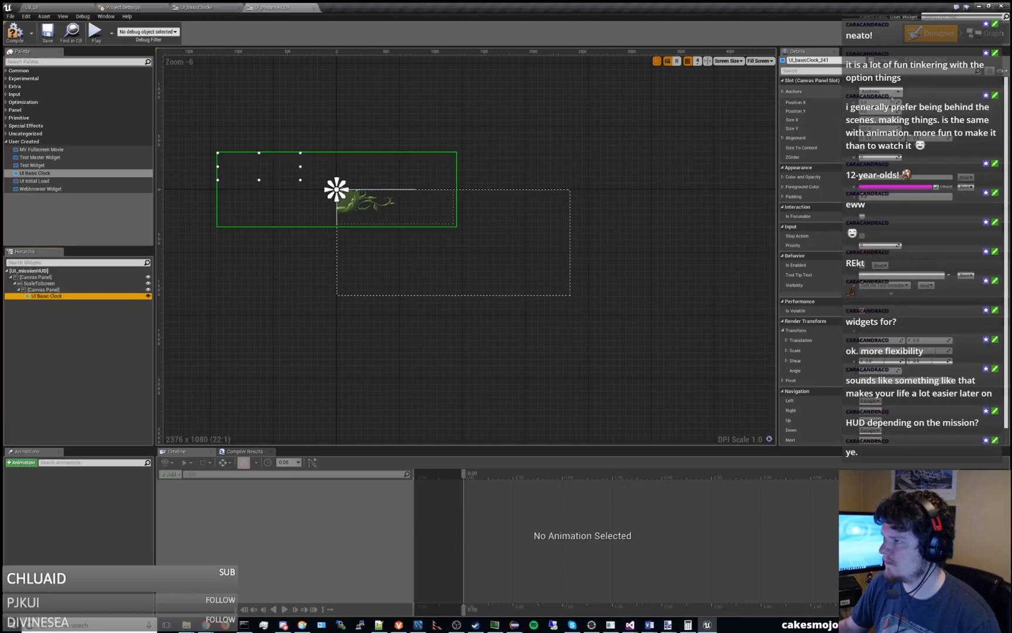
left_click_drag(879, 102, 900, 102)
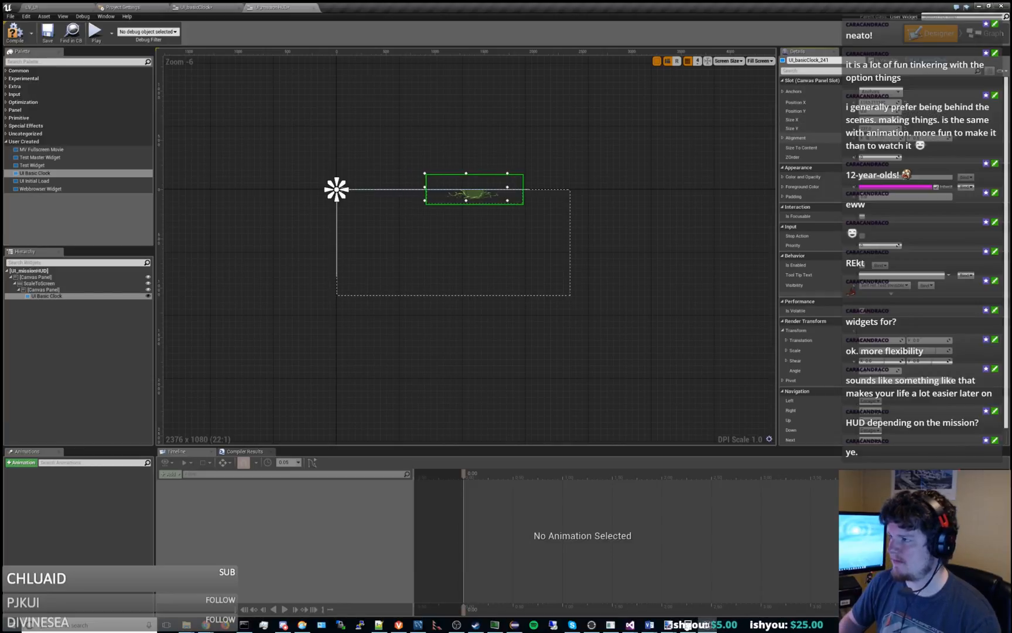
left_click_drag(931, 137, 929, 138)
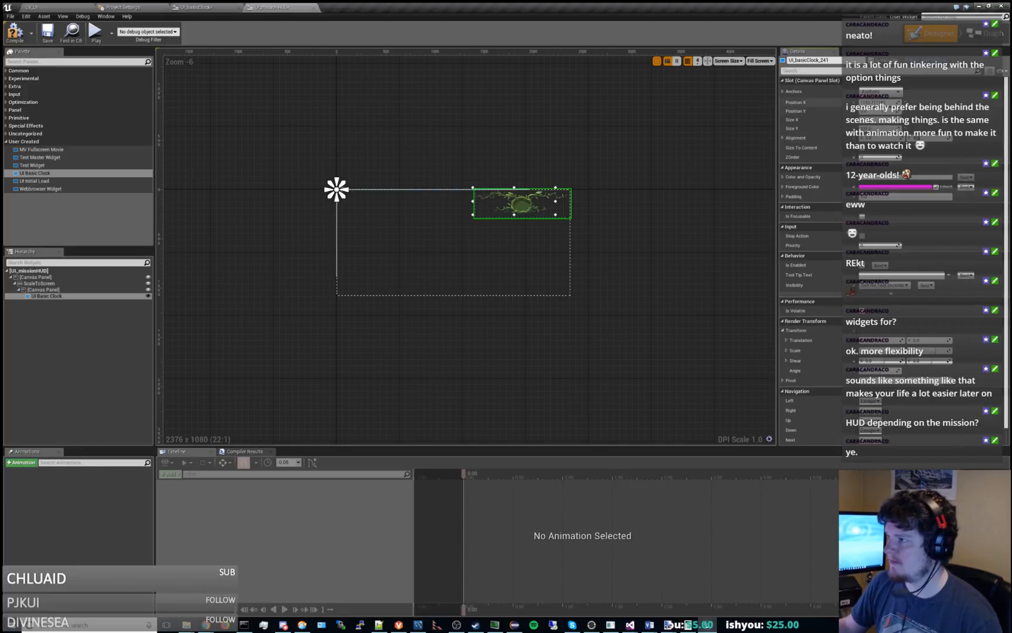
left_click_drag(885, 101, 873, 102)
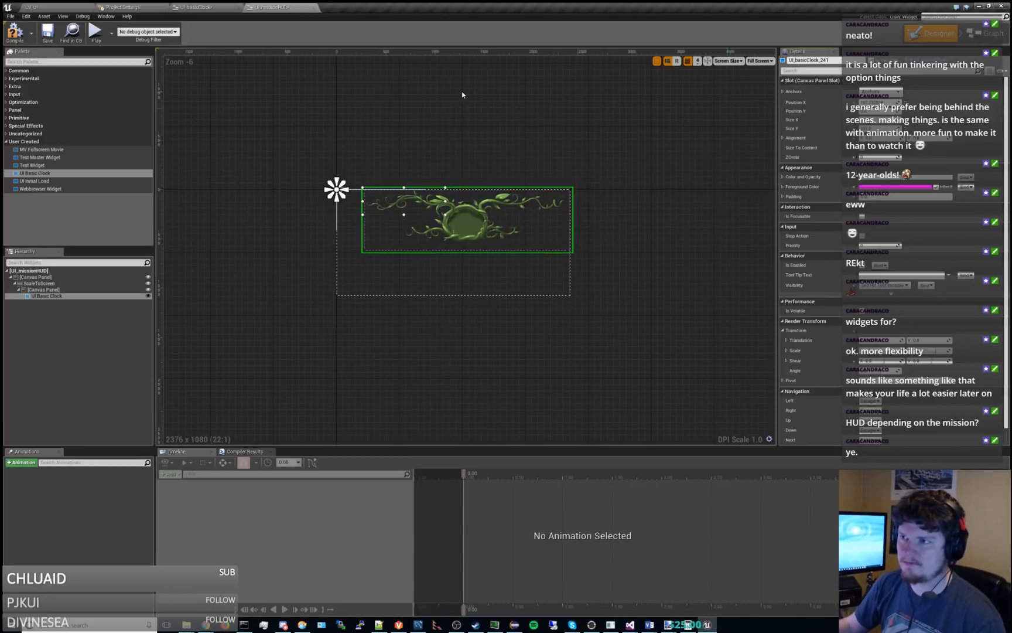
left_click(406, 107)
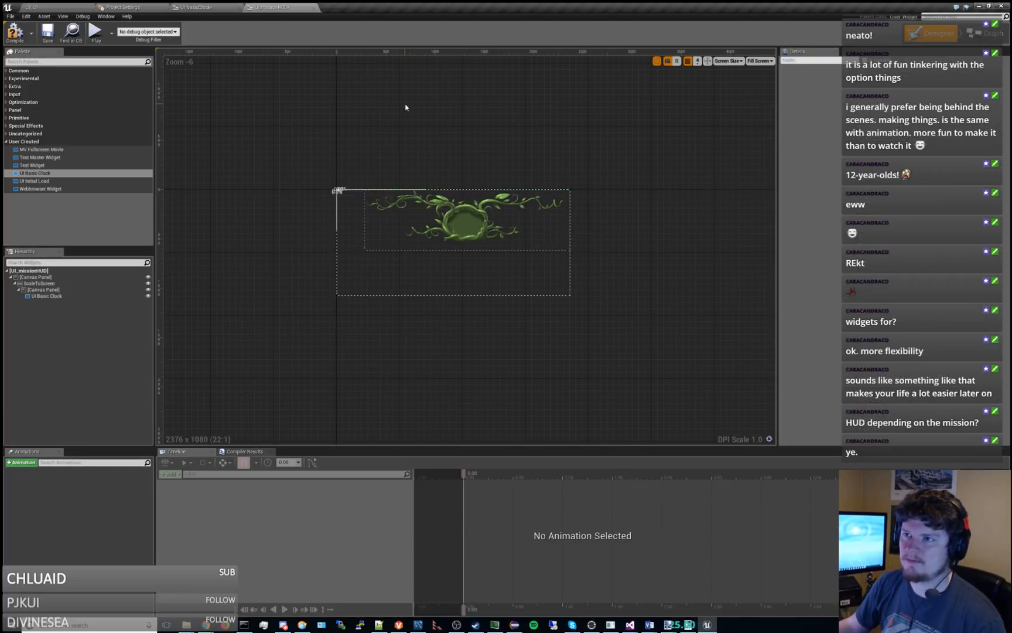
left_click(14, 33)
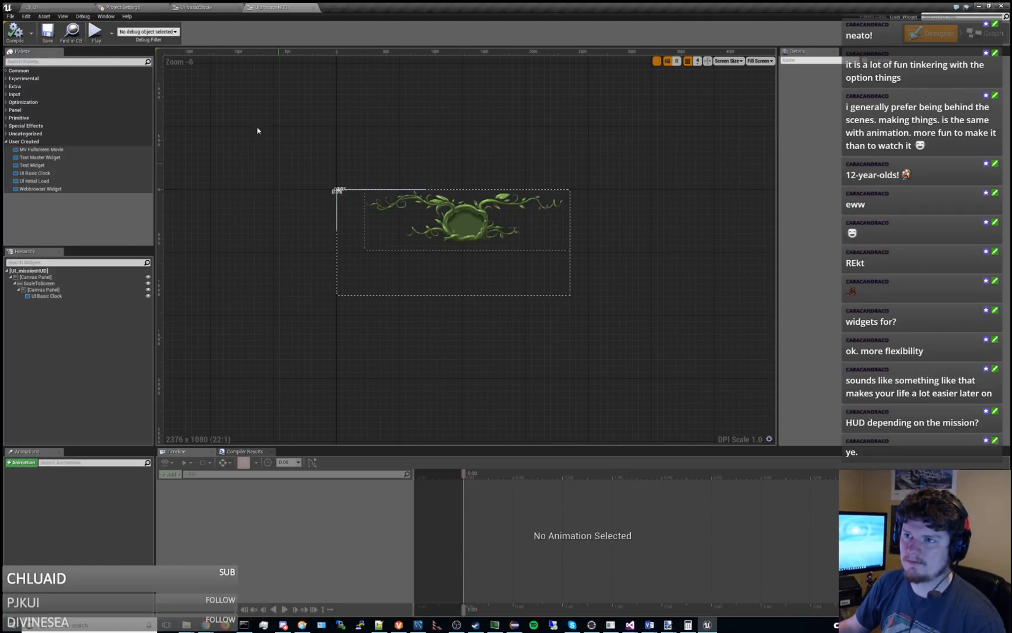
Try to add a second Canvas Panel directly under UI_missionHUD at the root of the hierarchy.
left_click(39, 283)
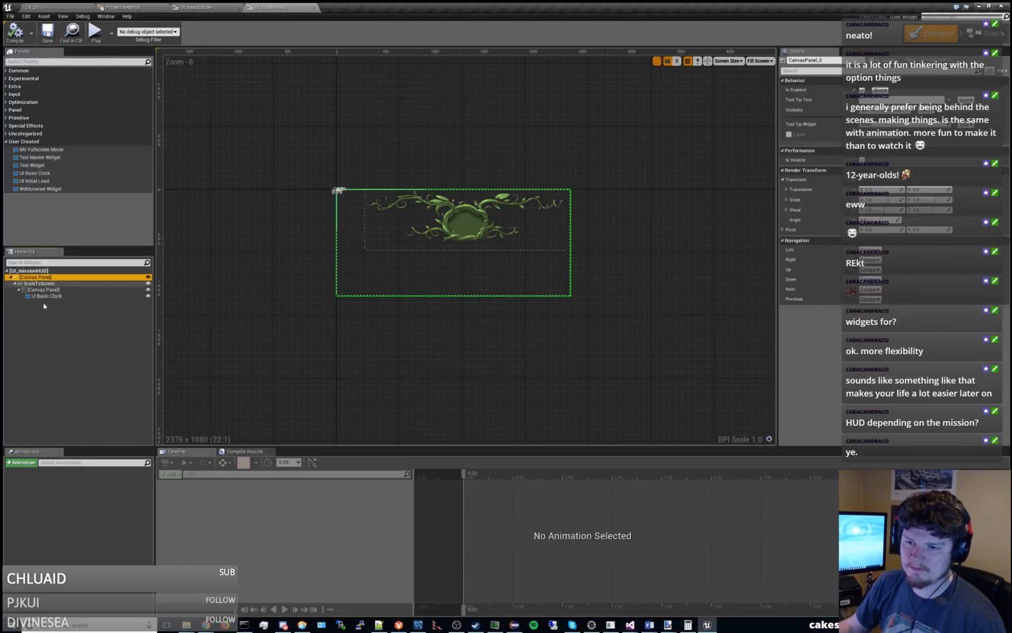
right_click(45, 317)
left_click(17, 329)
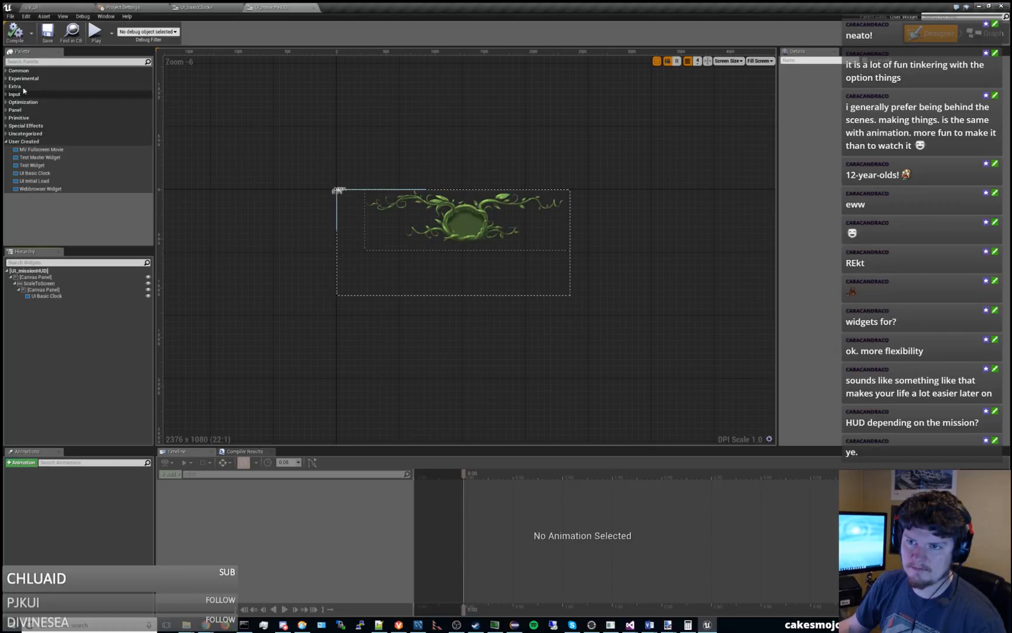
left_click(7, 71)
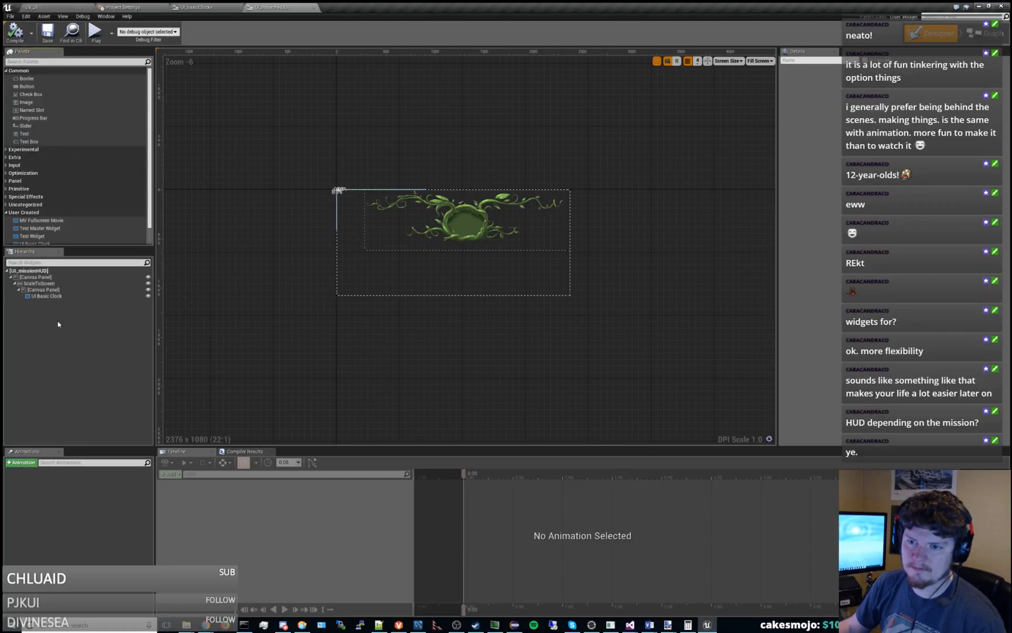
left_click(6, 181)
scroll(53, 179, "down", 2)
left_click(35, 163)
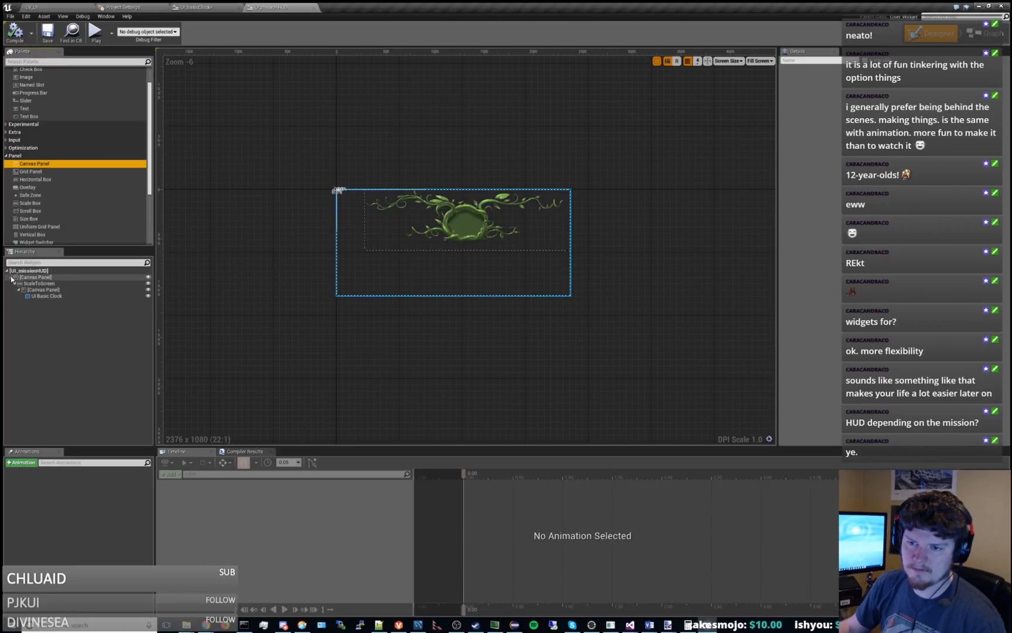
left_click_drag(35, 167, 22, 315)
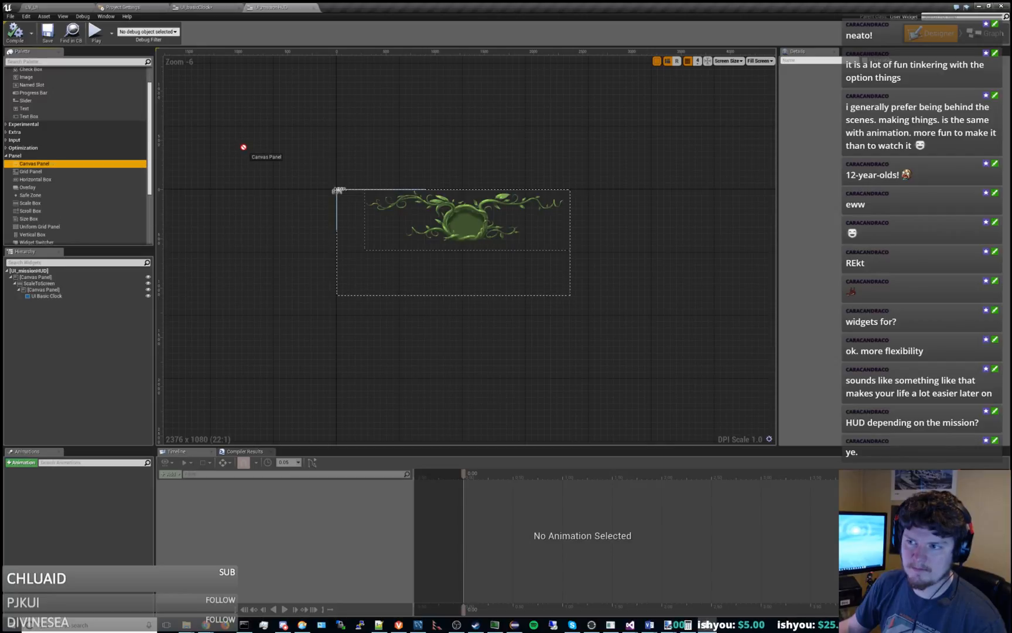
left_click(29, 271)
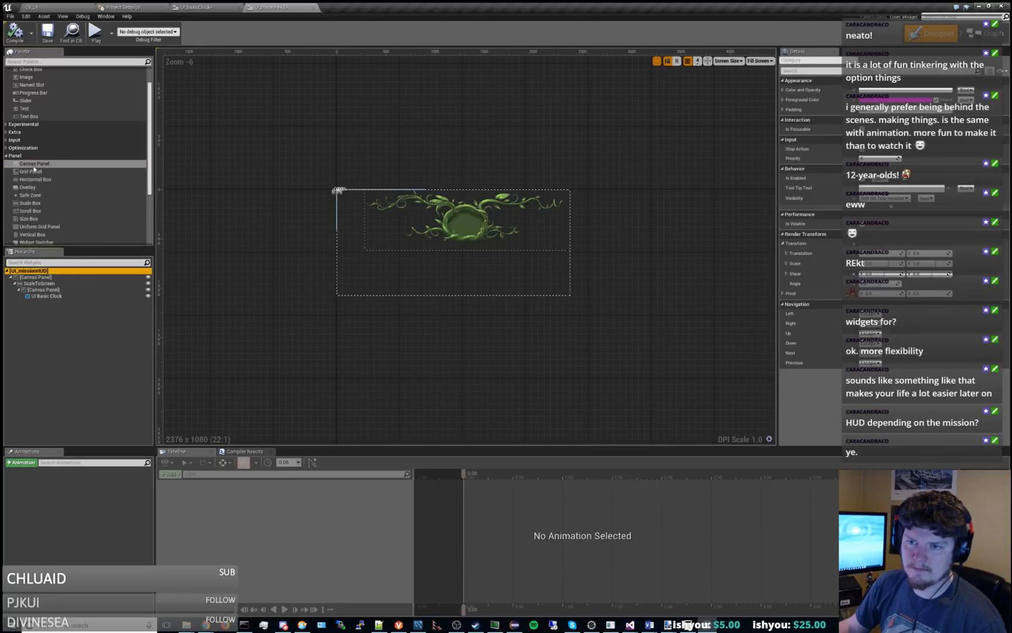
left_click_drag(35, 163, 239, 152)
left_click_drag(67, 314, 65, 310)
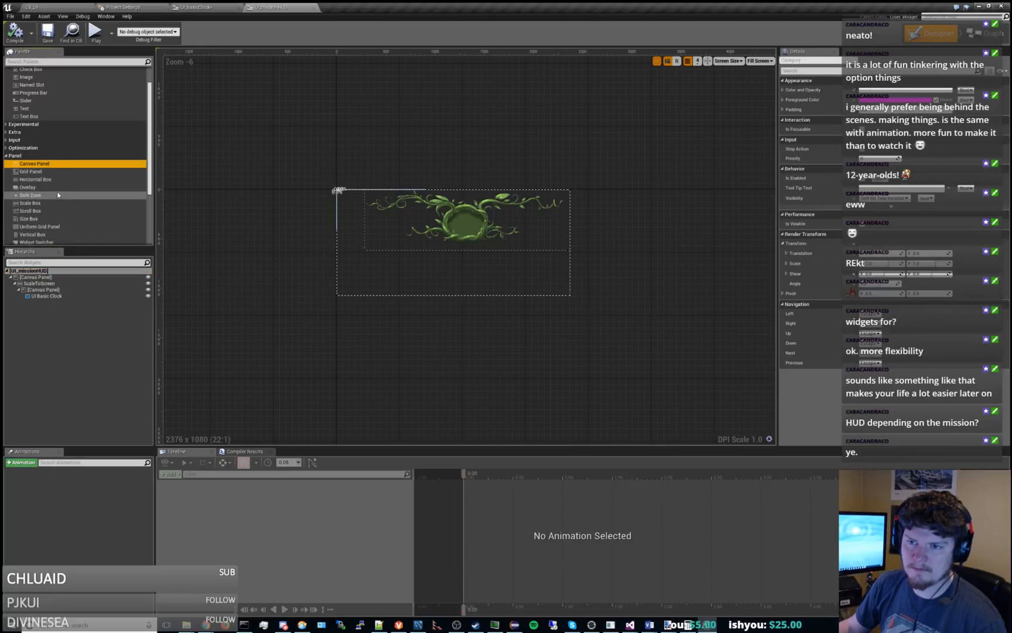
scroll(62, 190, "down", 2)
scroll(62, 190, "down", 1)
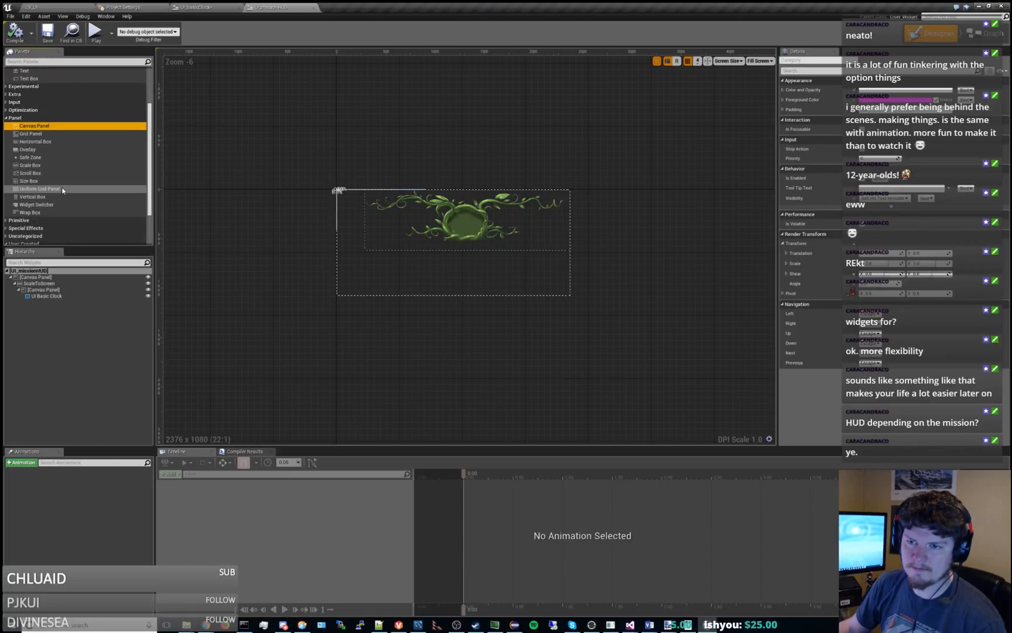
left_click(12, 277)
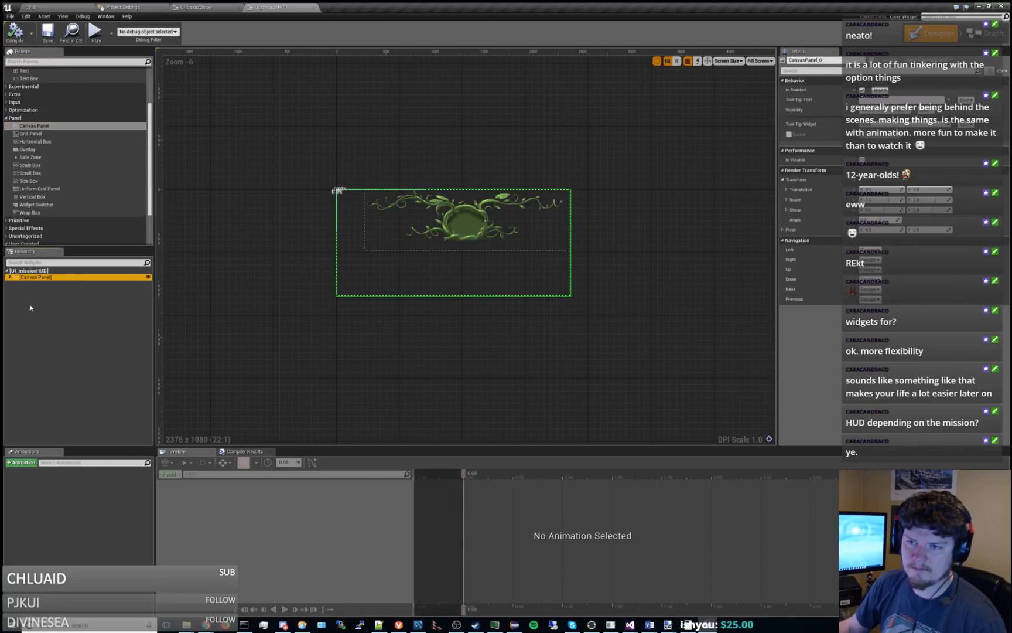
Open the existing UI_initialLoad widget from the project content as a layout reference.
left_click(191, 6)
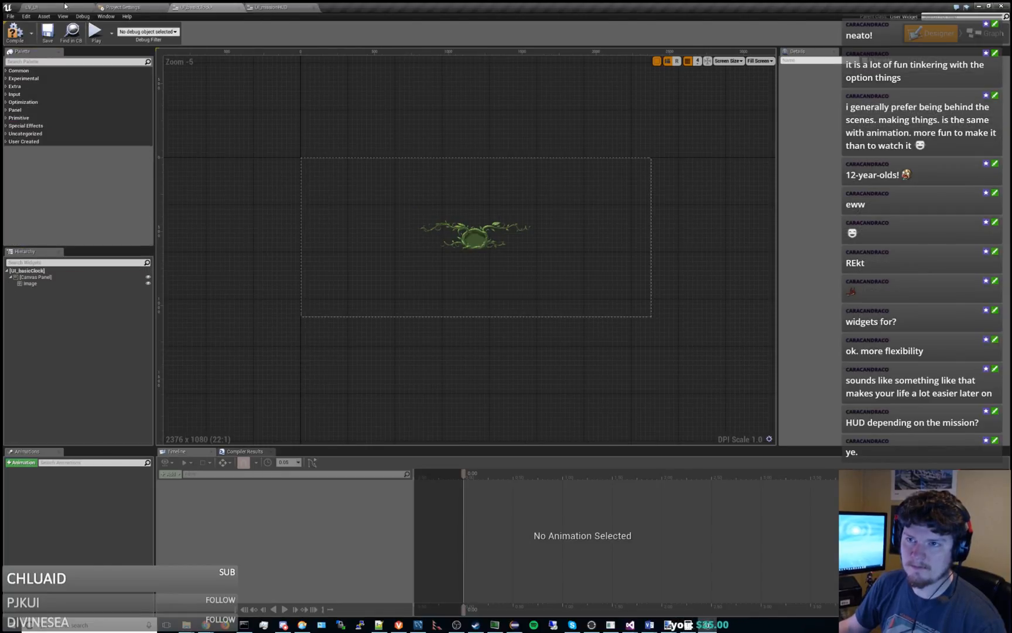
left_click(65, 6)
scroll(55, 404, "up", 5)
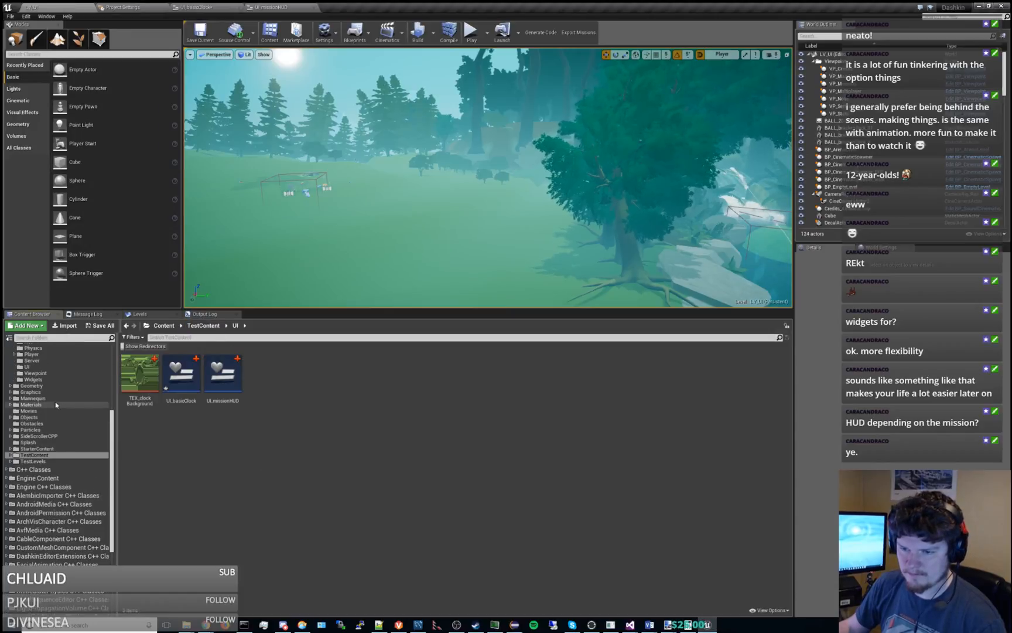
scroll(56, 404, "up", 3)
left_click(52, 416)
double_click(237, 383)
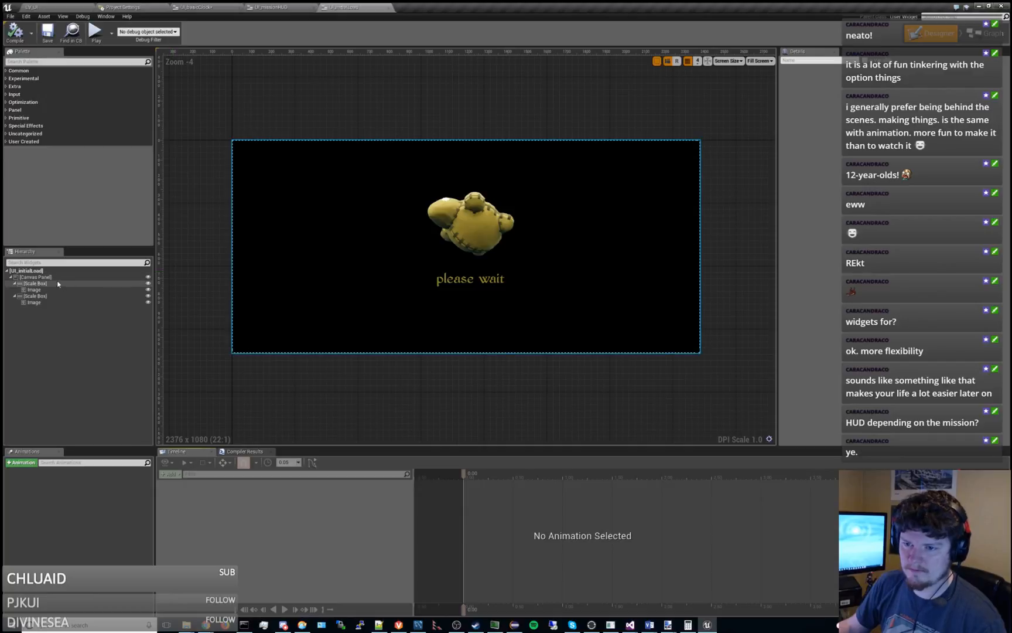
Examine the root canvas panel and the two scale boxes in UI_initialLoad's hierarchy.
left_click(54, 277)
left_click(44, 296)
left_click(45, 277)
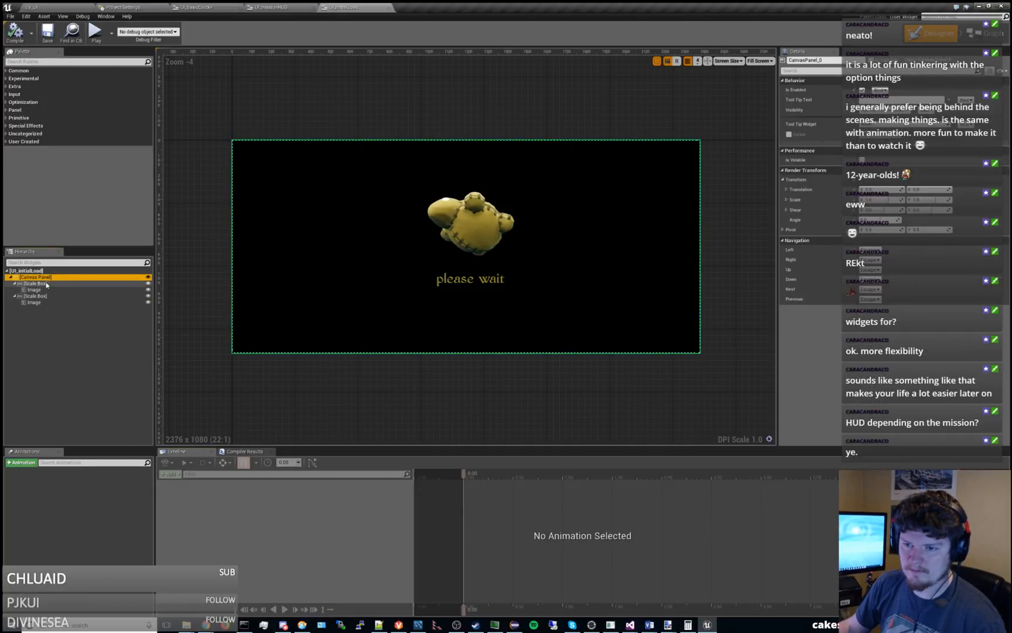
left_click(46, 284)
left_click(35, 296)
Close Project Settings and return to the UI_missionHUD widget.
left_click(123, 7)
left_click(197, 7)
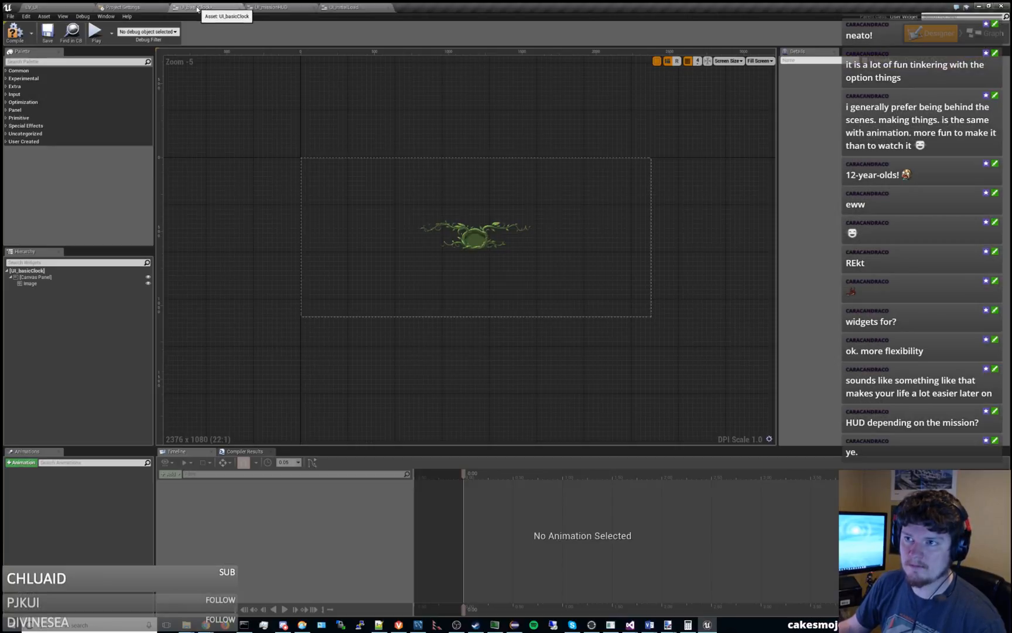
left_click(271, 7)
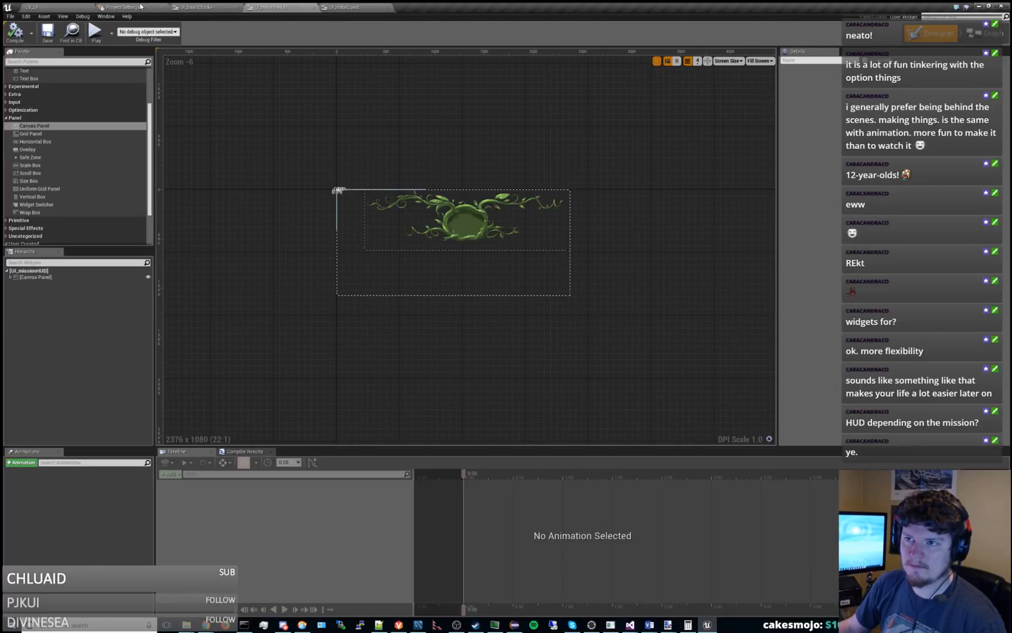
left_click(165, 7)
left_click(194, 8)
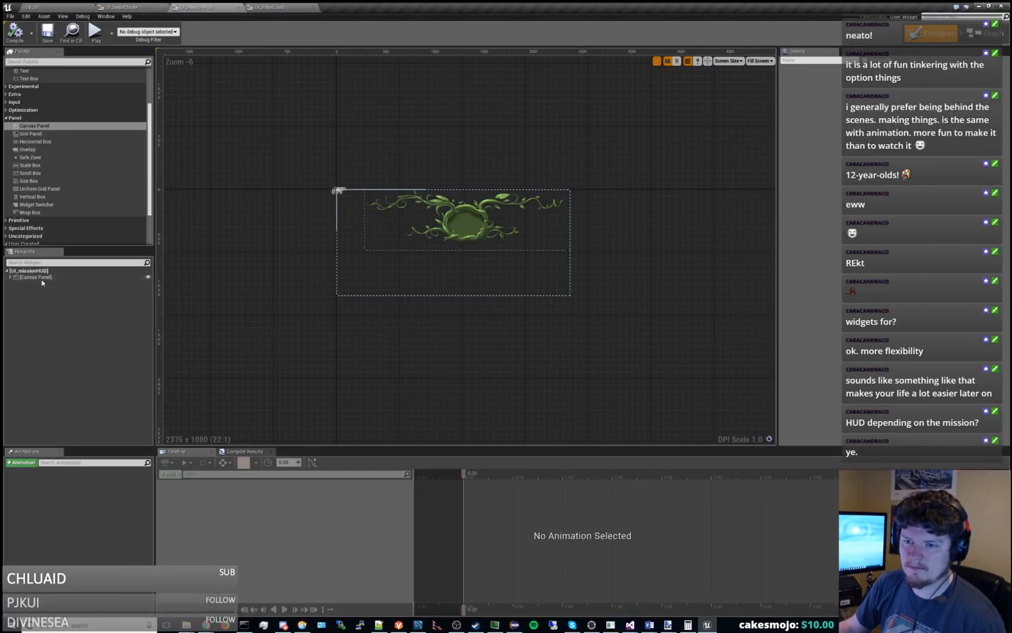
Expand the UI_missionHUD hierarchy down to UI Basic Clock and look through the available layout widgets.
left_click(11, 278)
left_click(14, 284)
left_click(18, 292)
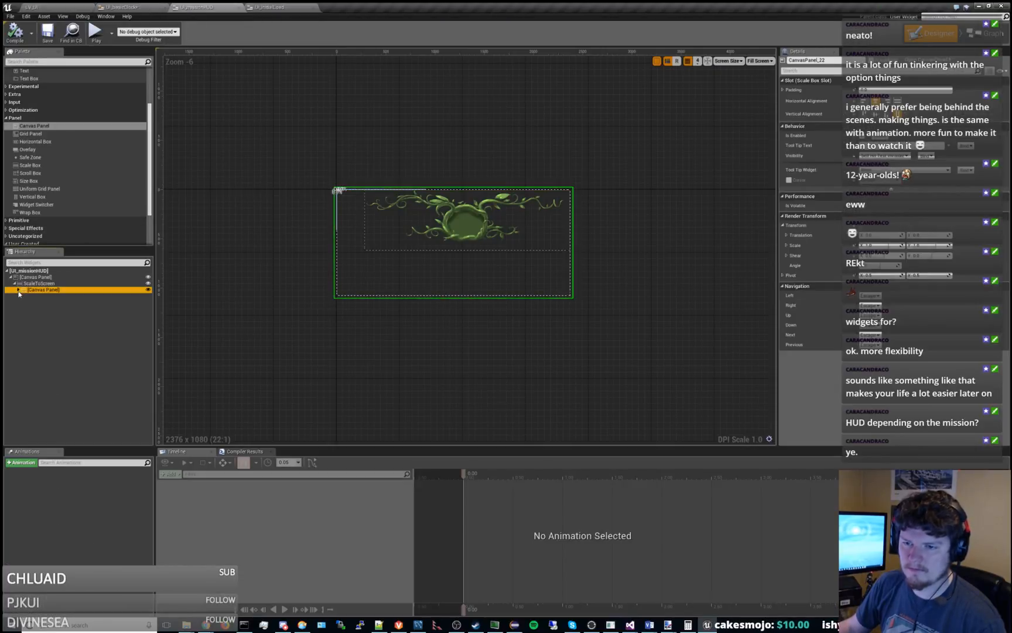
left_click(18, 290)
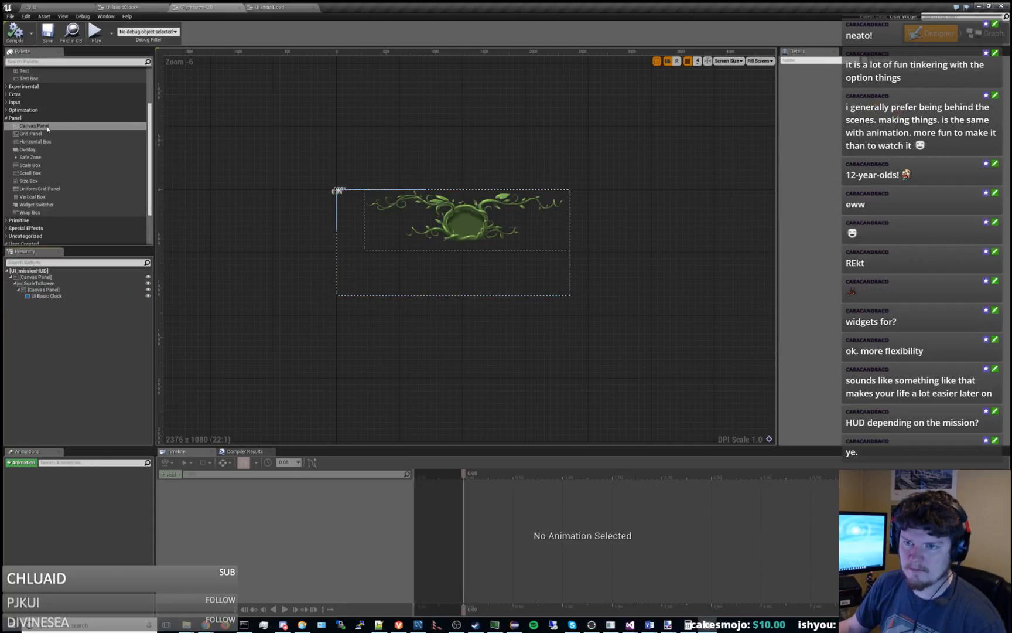
scroll(47, 128, "up", 1)
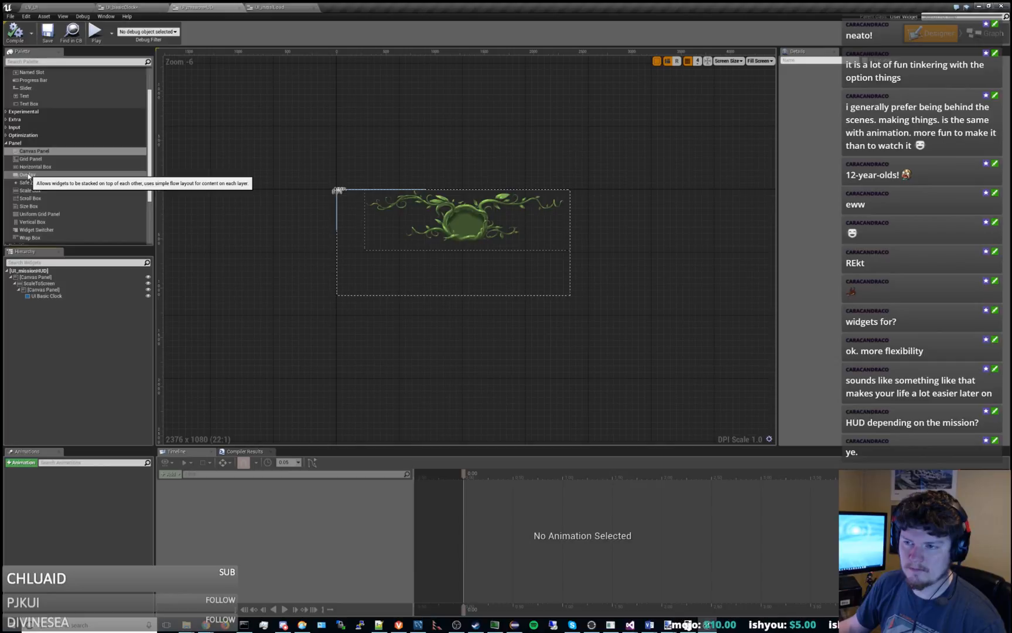
Try to add a Scale Box under UI_missionHUD's root canvas panel, beside ScaleToScreen.
scroll(27, 175, "down", 1)
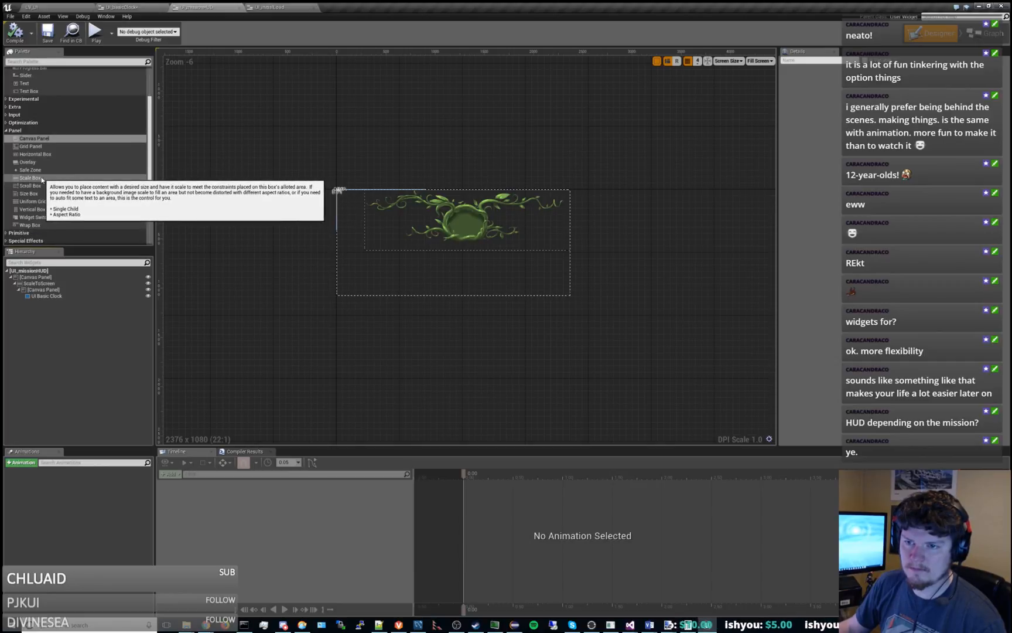
left_click_drag(29, 177, 34, 315)
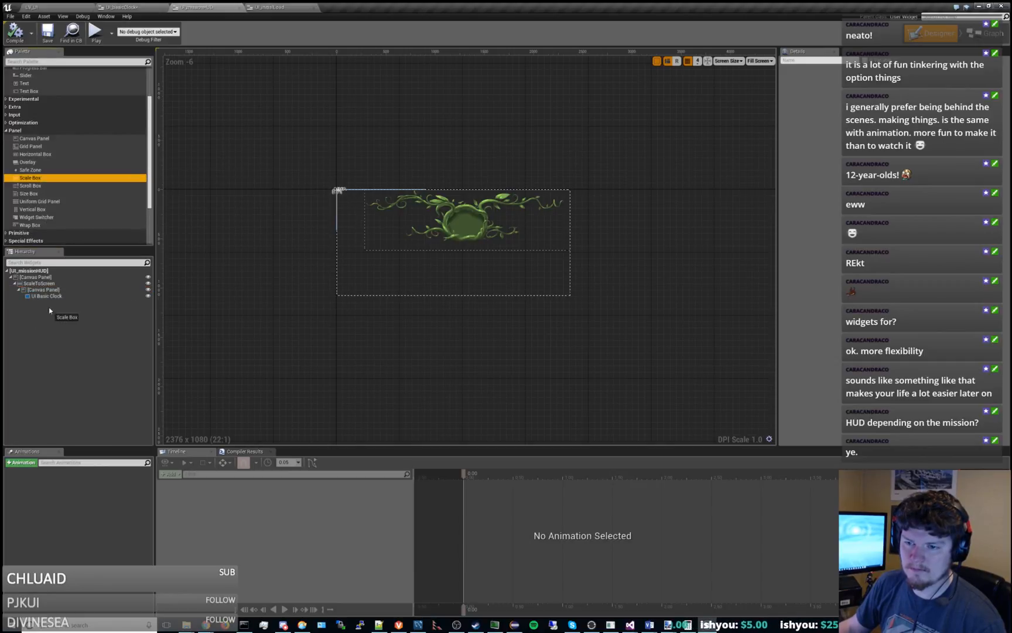
left_click_drag(287, 269, 287, 269)
left_click(43, 278)
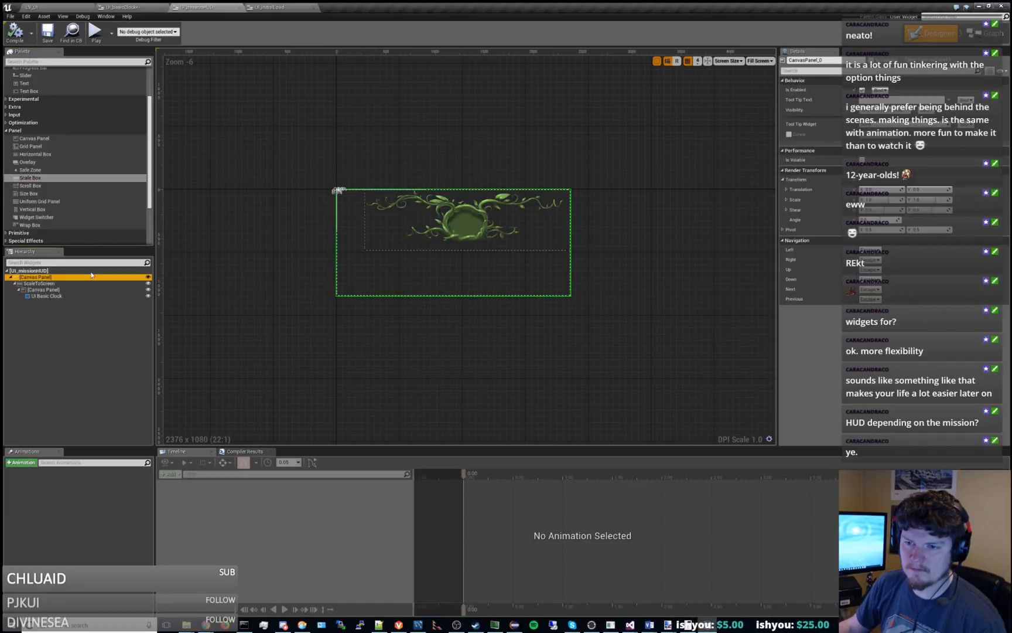
left_click(41, 173)
left_click_drag(289, 155, 290, 155)
left_click(36, 284)
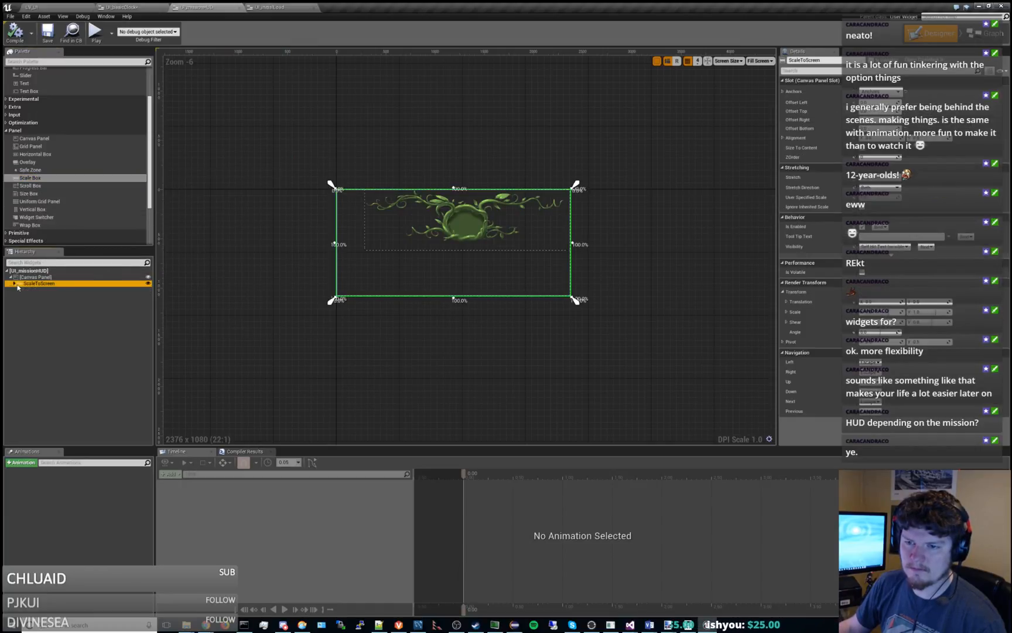
left_click(15, 283)
left_click(35, 276)
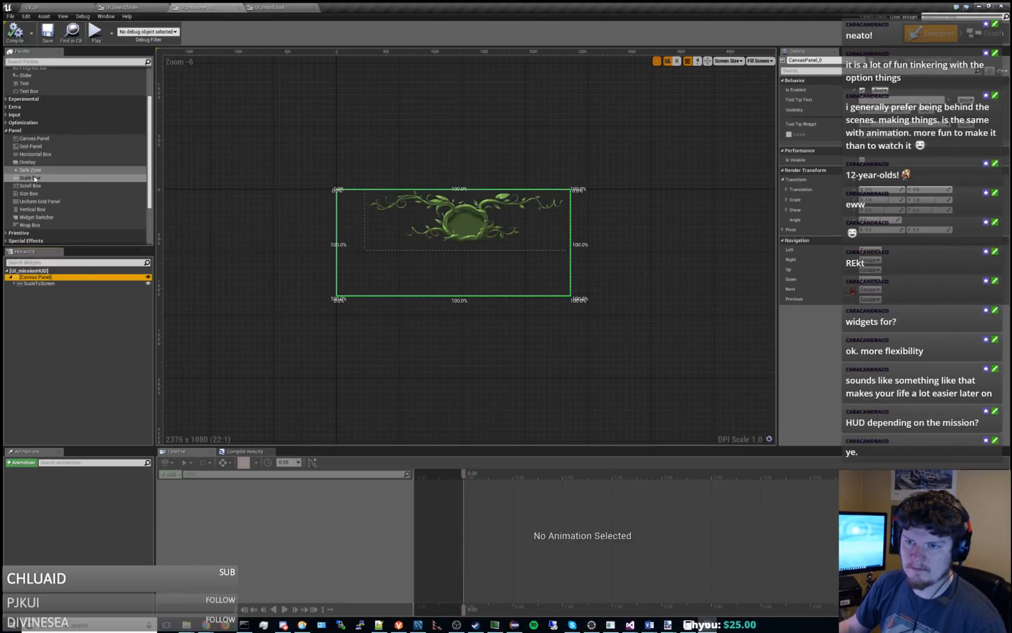
left_click_drag(32, 178, 281, 178)
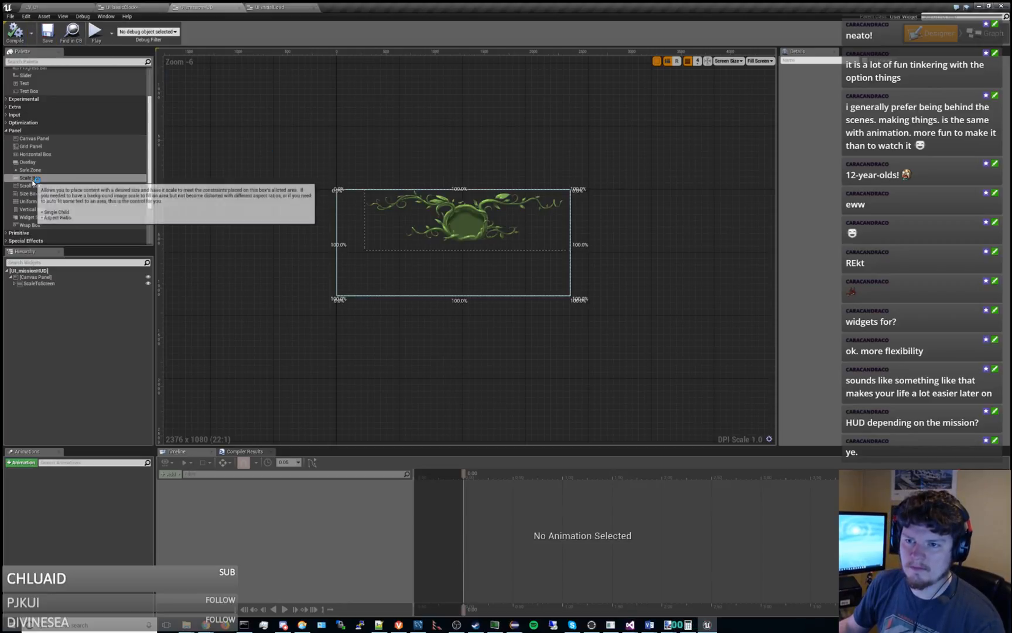
left_click_drag(41, 178, 71, 286)
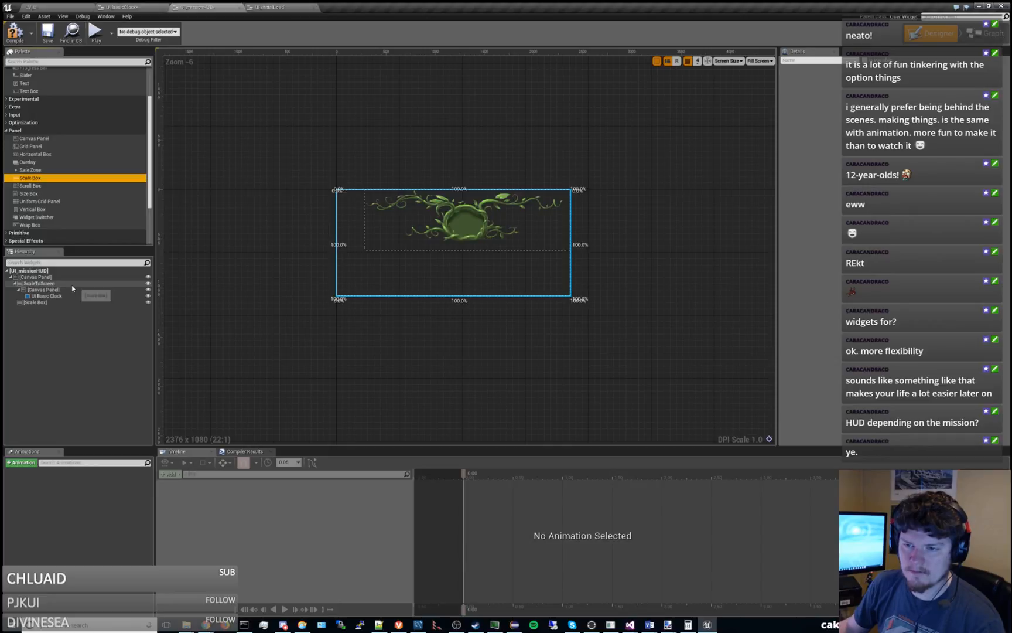
Delete the newly added Scale Box from the root canvas panel.
left_click(38, 283)
left_click(38, 307)
left_click(33, 304)
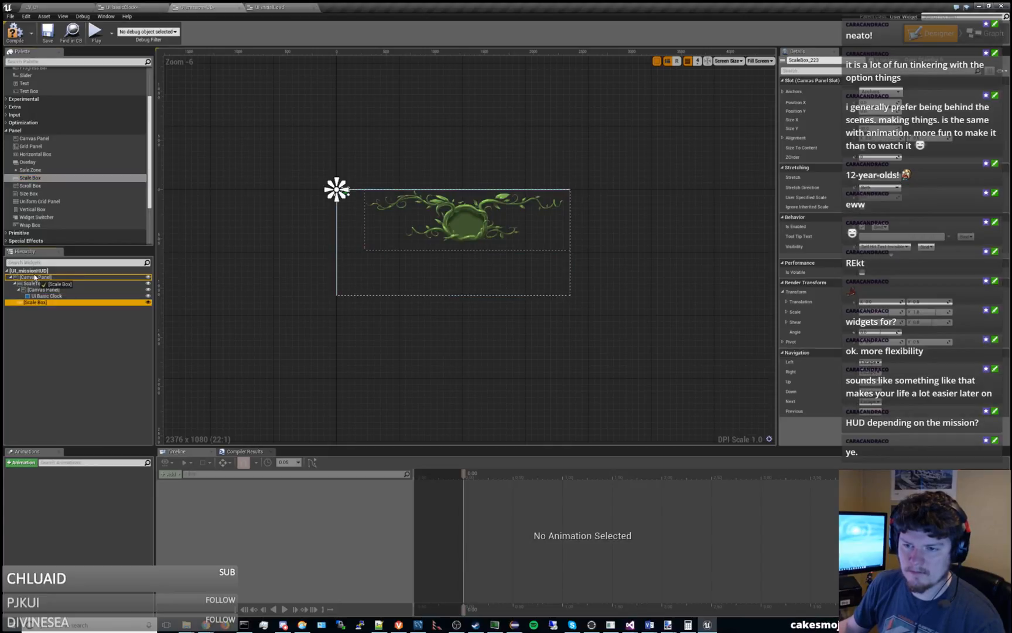
left_click_drag(41, 303, 45, 278)
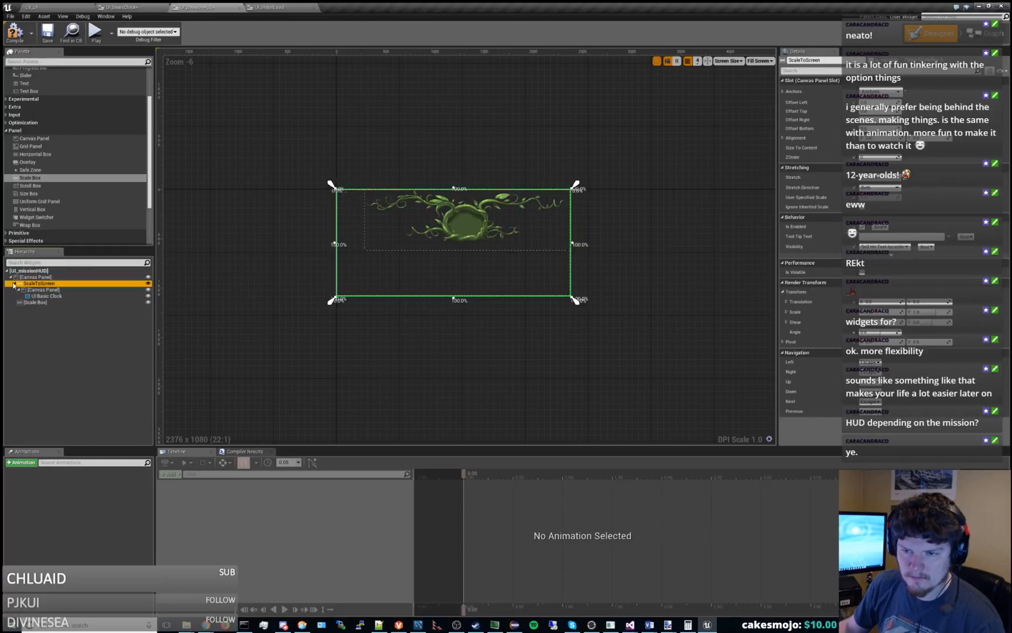
left_click(44, 284)
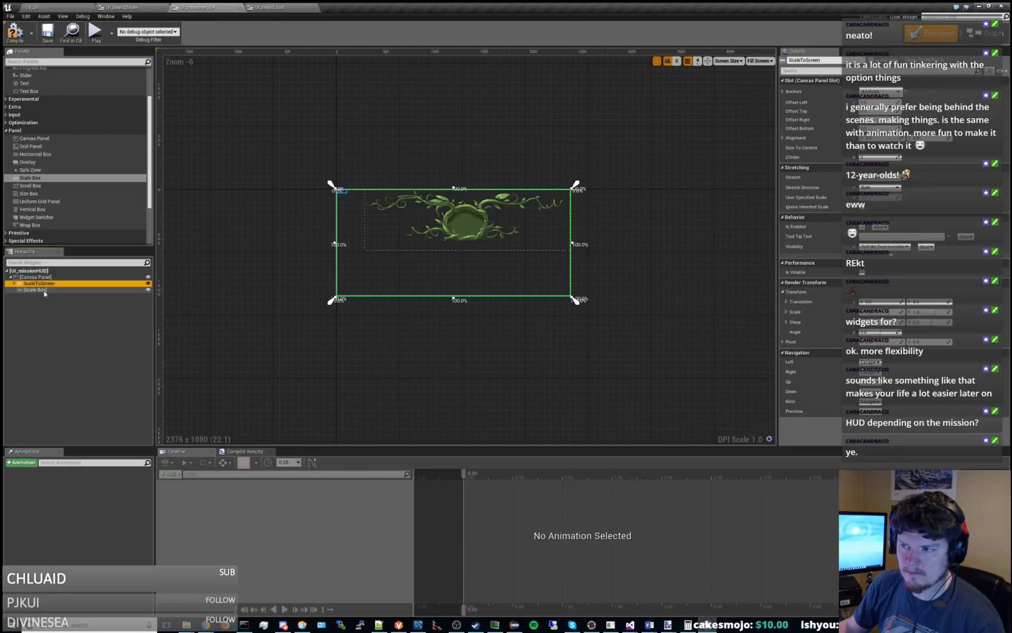
left_click(36, 290)
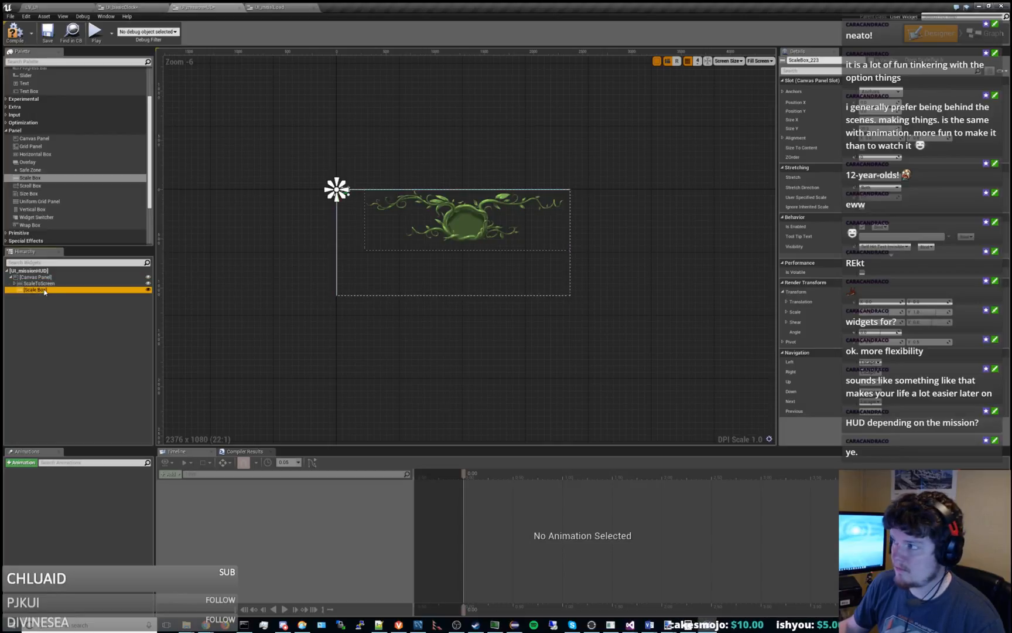
key("Delete")
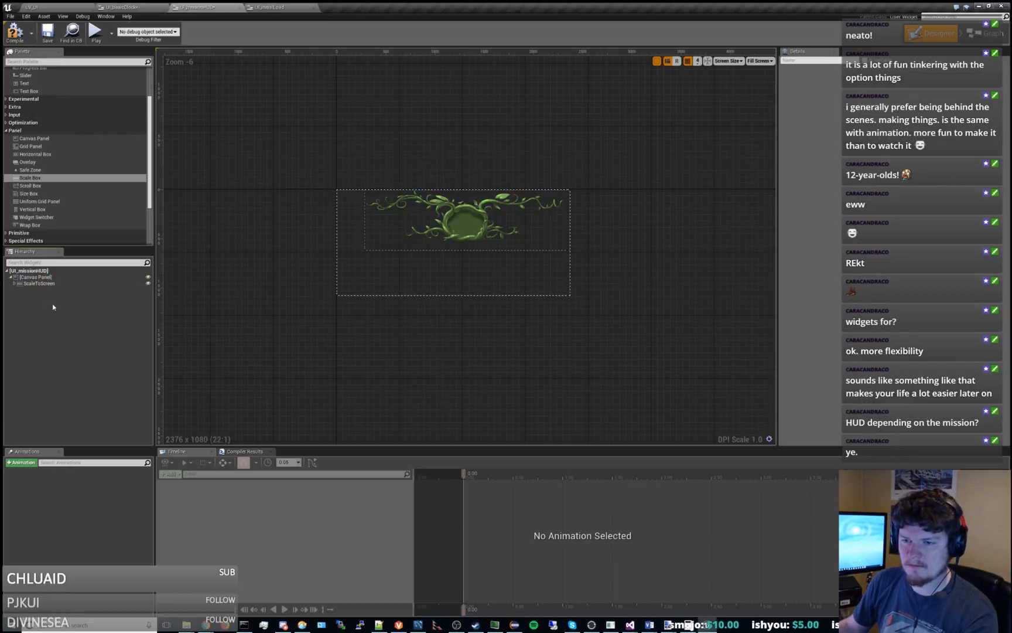
Add a second UI Basic Clock directly under the root canvas panel, outside ScaleToScreen.
left_click(410, 225)
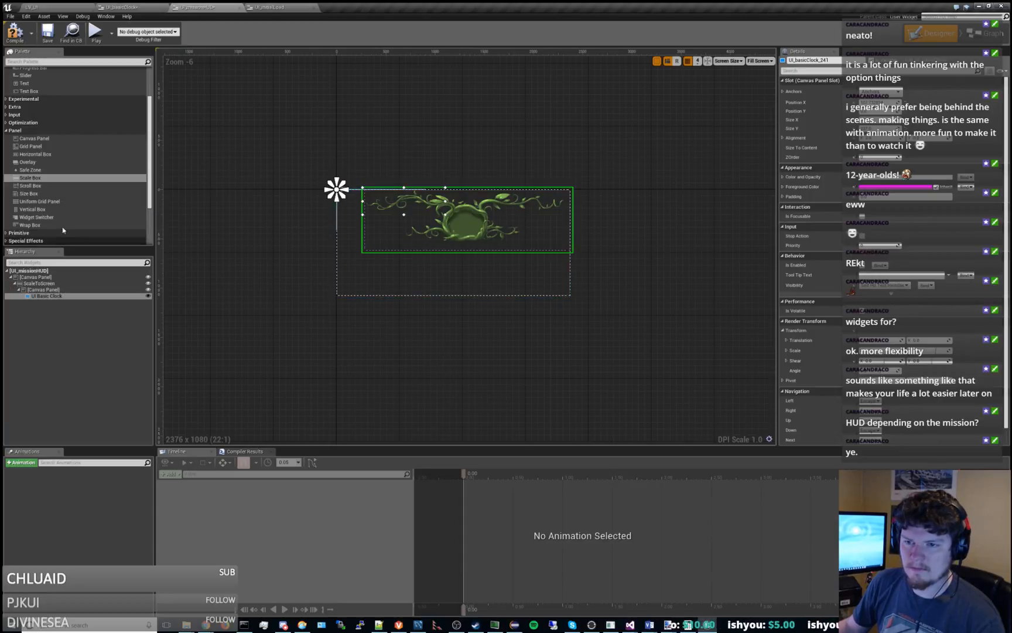
left_click(32, 276)
left_click(15, 283)
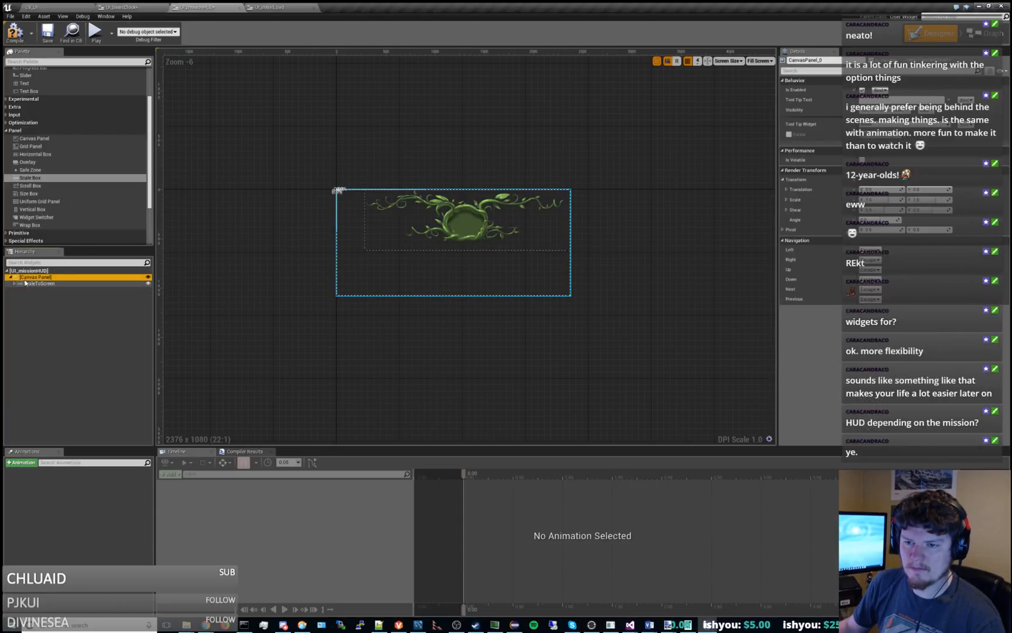
scroll(48, 226, "down", 3)
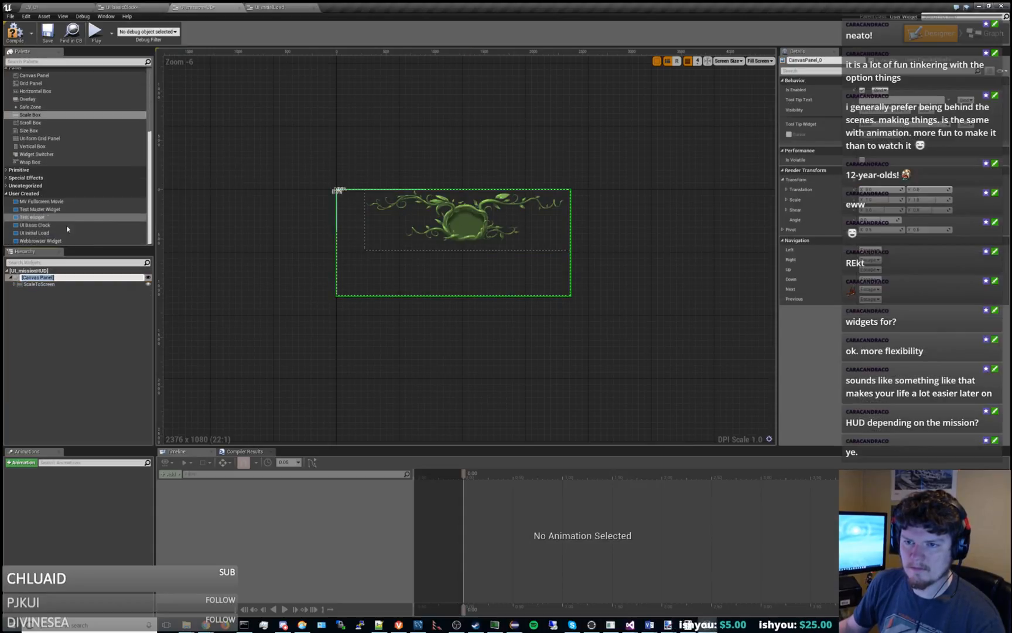
left_click_drag(48, 225, 59, 283)
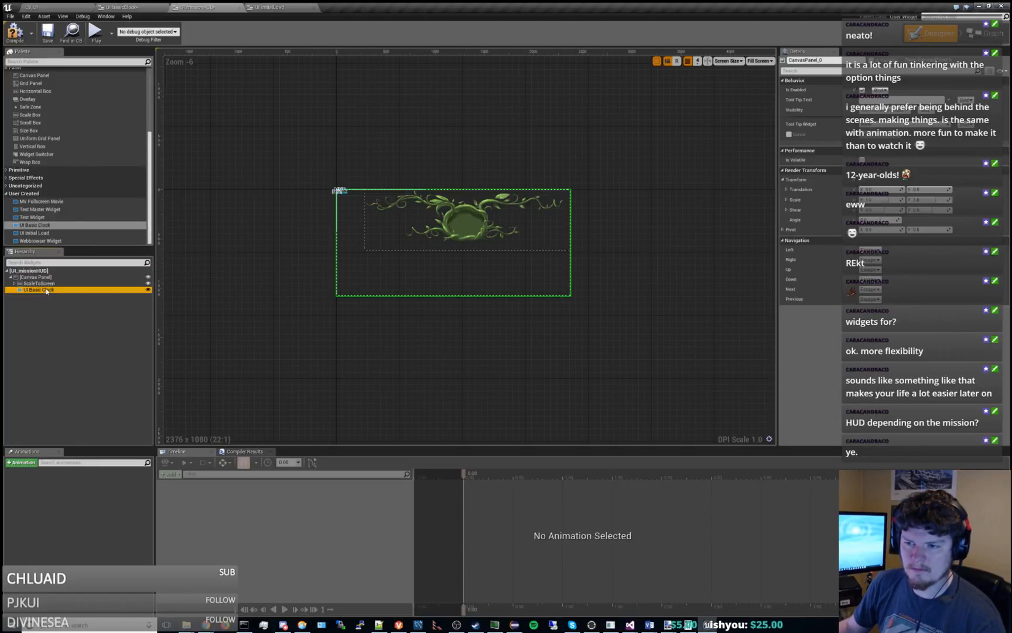
Enlarge the new root-level UI Basic Clock in width and height until the whole vine artwork fits.
scroll(328, 214, "up", 4)
scroll(317, 215, "up", 3)
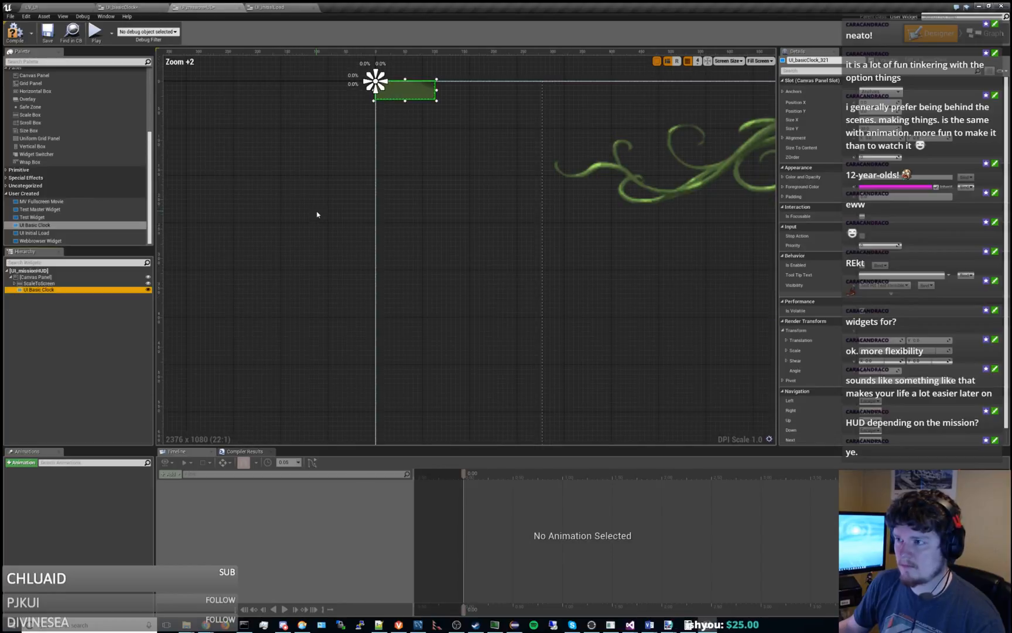
right_click_drag(313, 216, 273, 253)
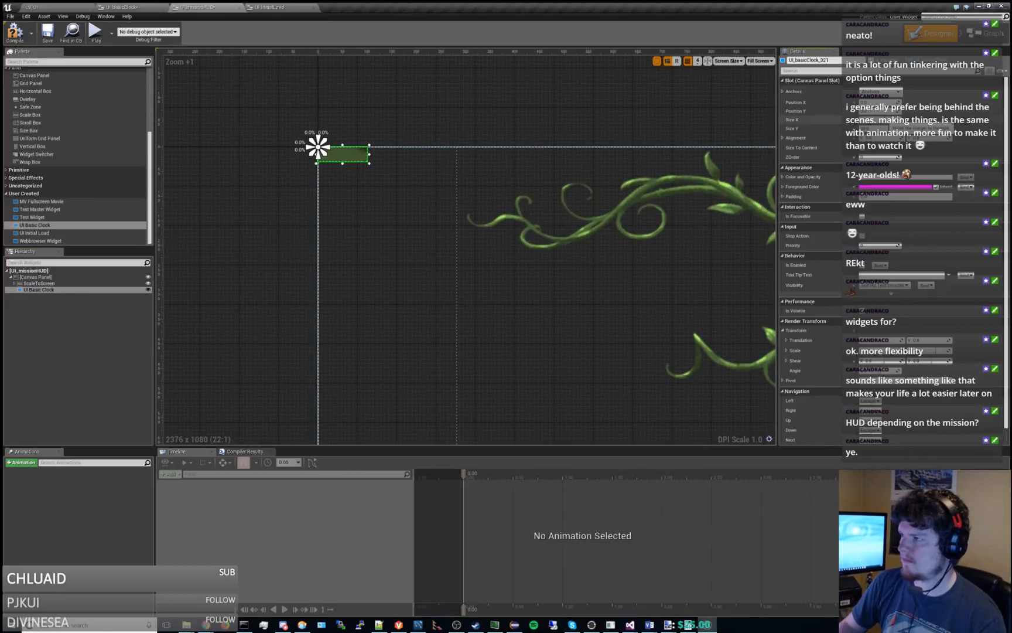
left_click_drag(369, 154, 712, 155)
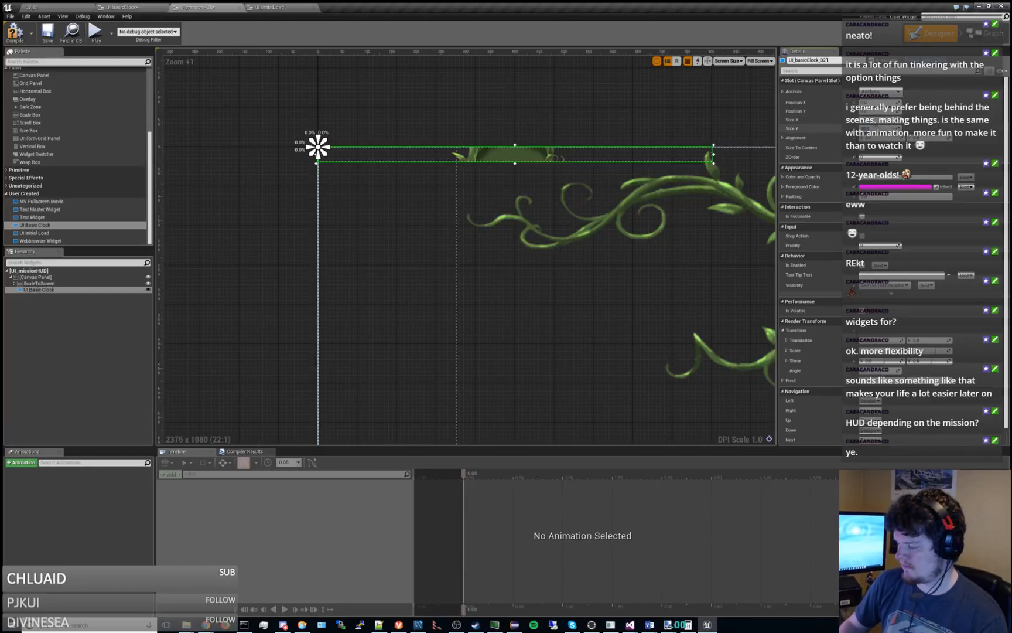
key("Return")
scroll(458, 163, "down", 6)
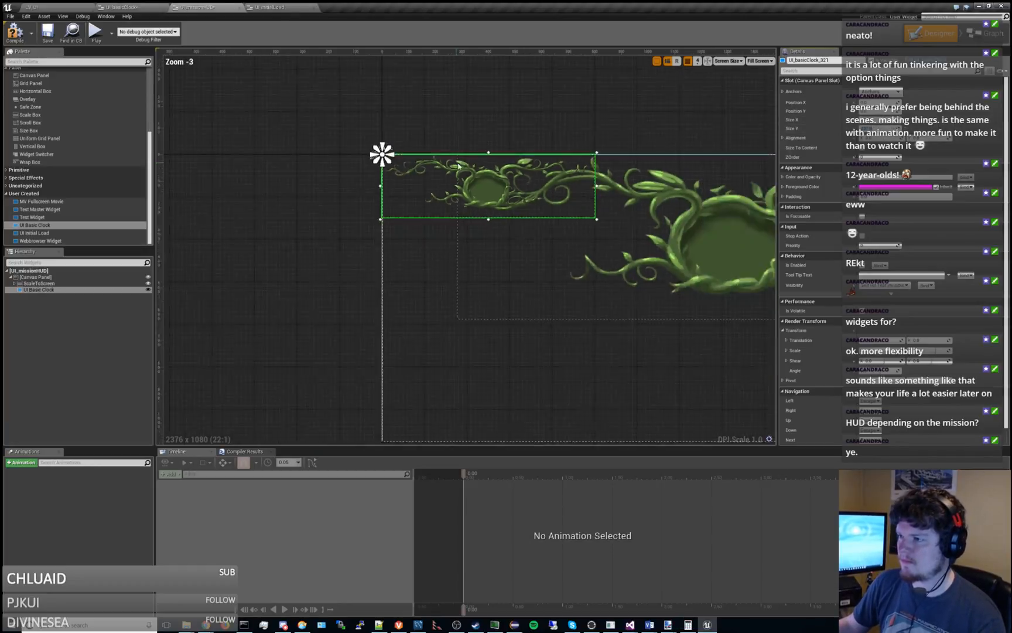
Move the UI Basic Clock nested in ScaleToScreen down and to the left, and hide it in the editor.
left_click(602, 195)
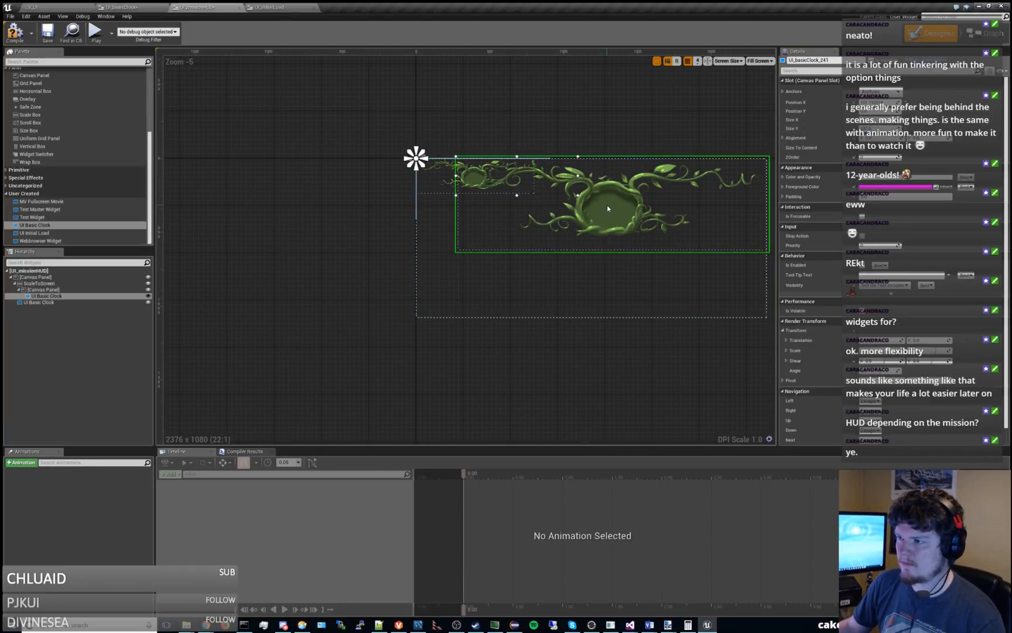
left_click_drag(605, 203, 489, 244)
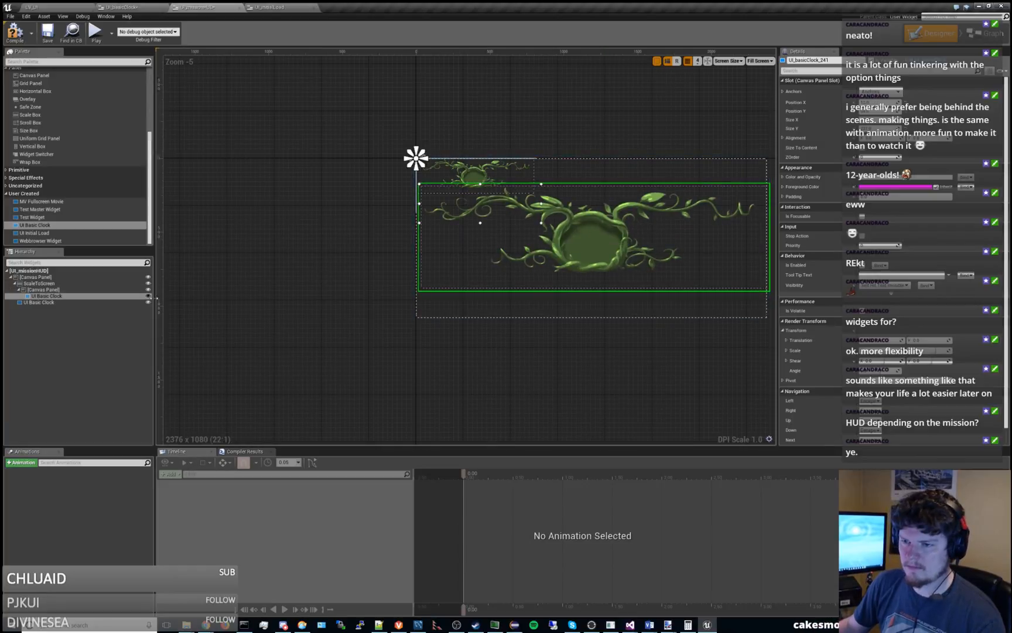
left_click(147, 295)
right_click_drag(302, 254, 177, 279)
Anchor the root-level UI Basic Clock to the top center and set its Position X to -400.
left_click(366, 204)
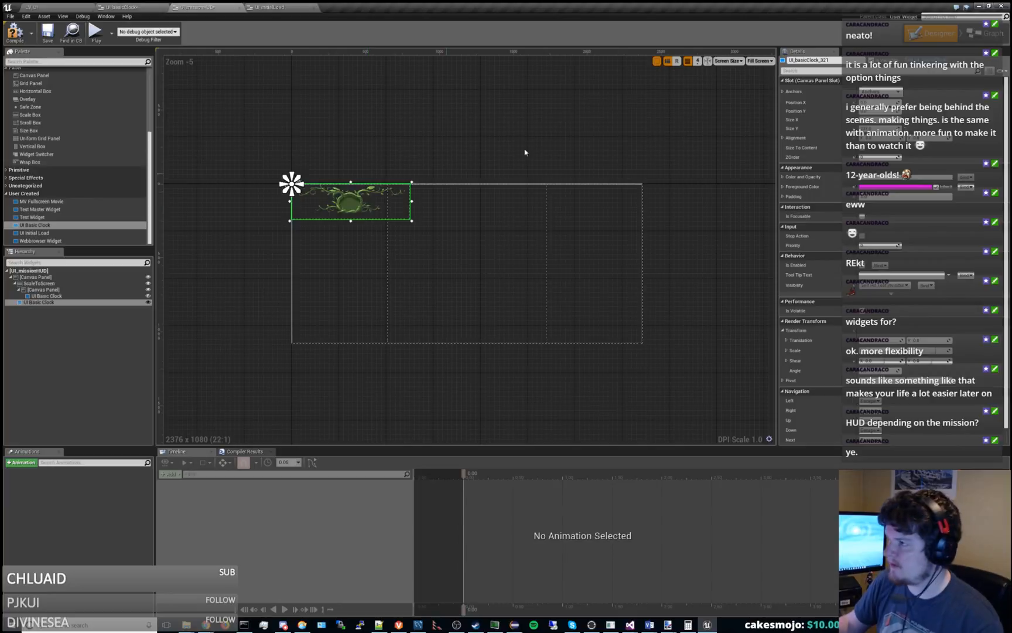
left_click(878, 91)
left_click(900, 111)
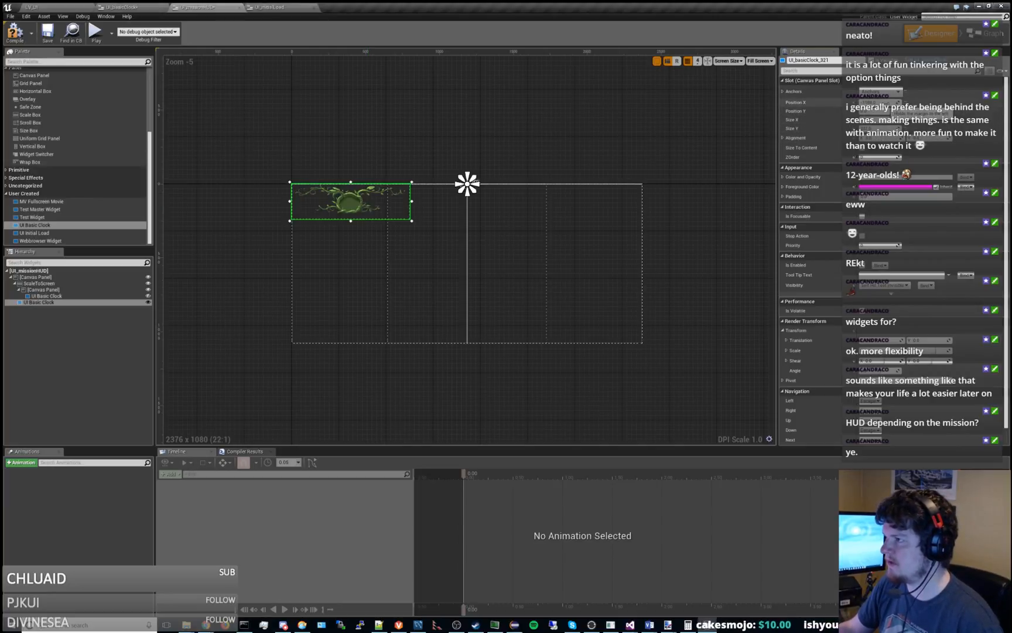
type("0")
key("Return")
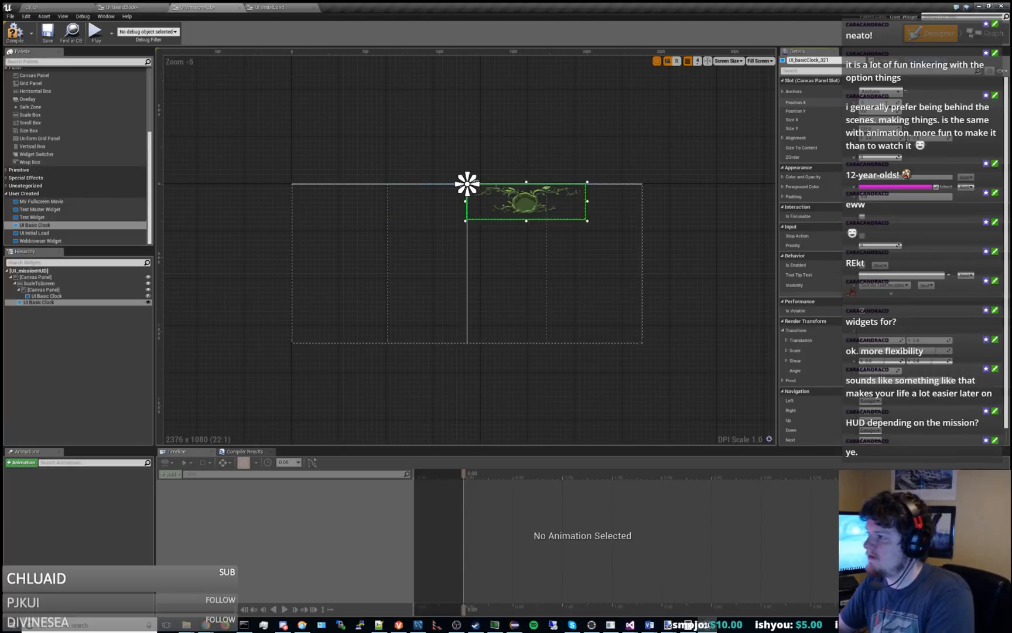
type("-")
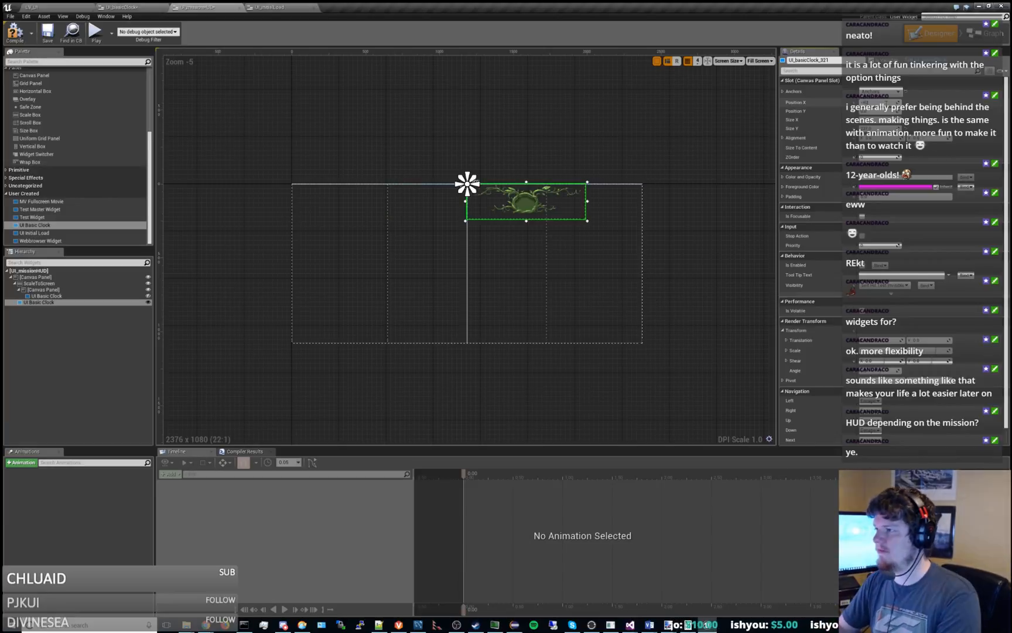
type("400")
key("Return")
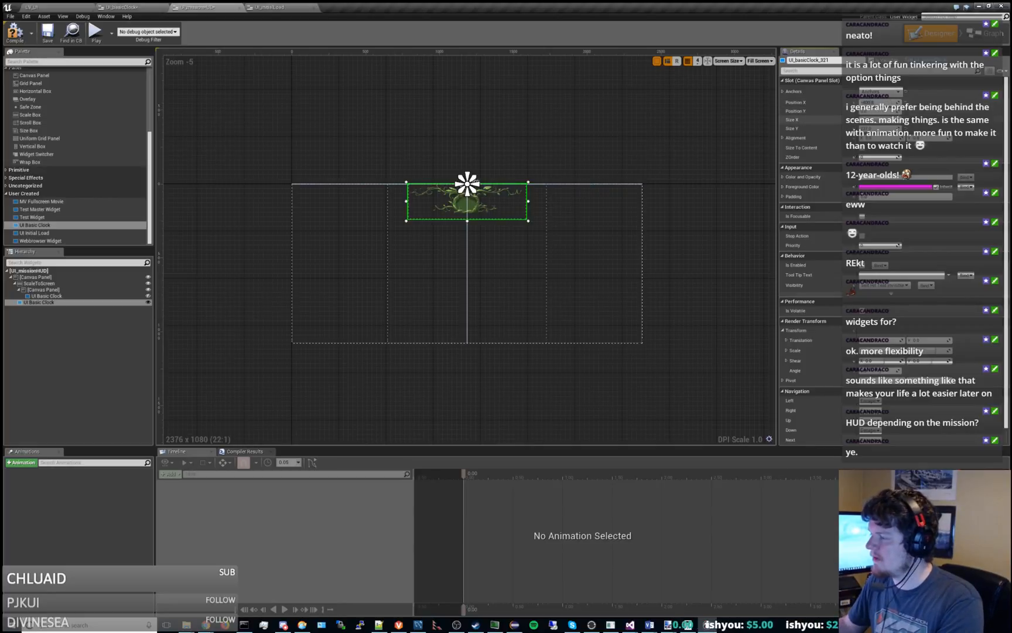
Compare the centered root-level clock with the nested one by briefly showing the nested clock, and hide it again.
scroll(471, 238, "up", 2)
scroll(470, 235, "down", 2)
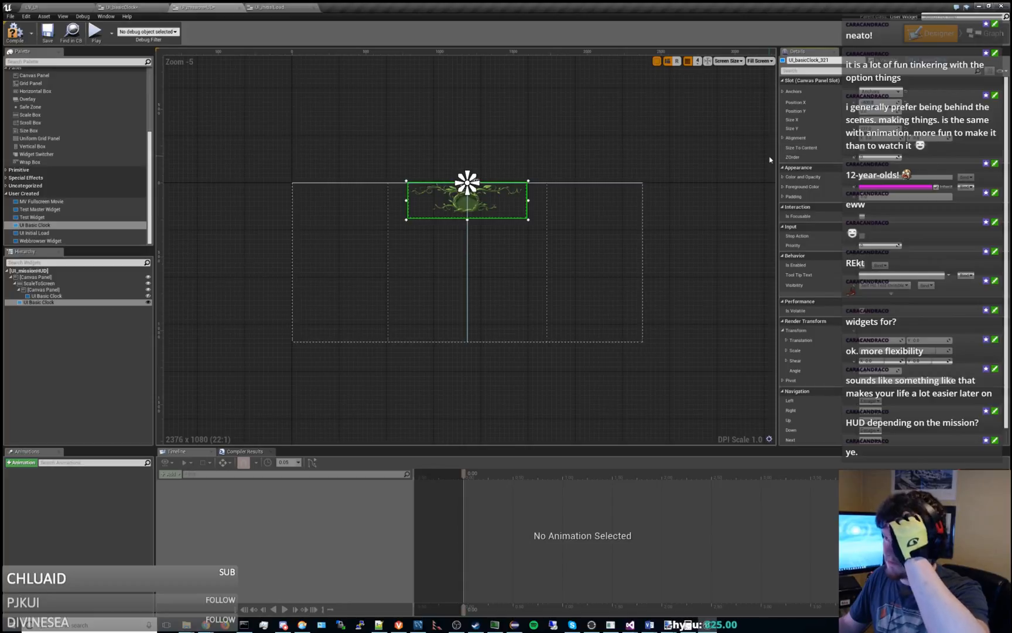
left_click(148, 296)
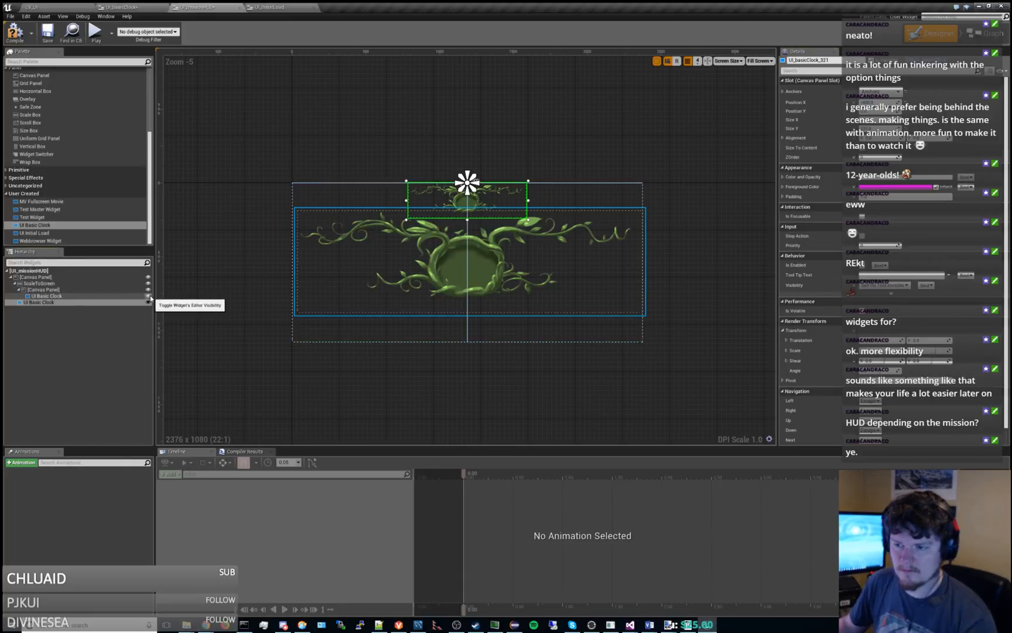
left_click(149, 296)
scroll(558, 194, "up", 3)
scroll(491, 159, "down", 2)
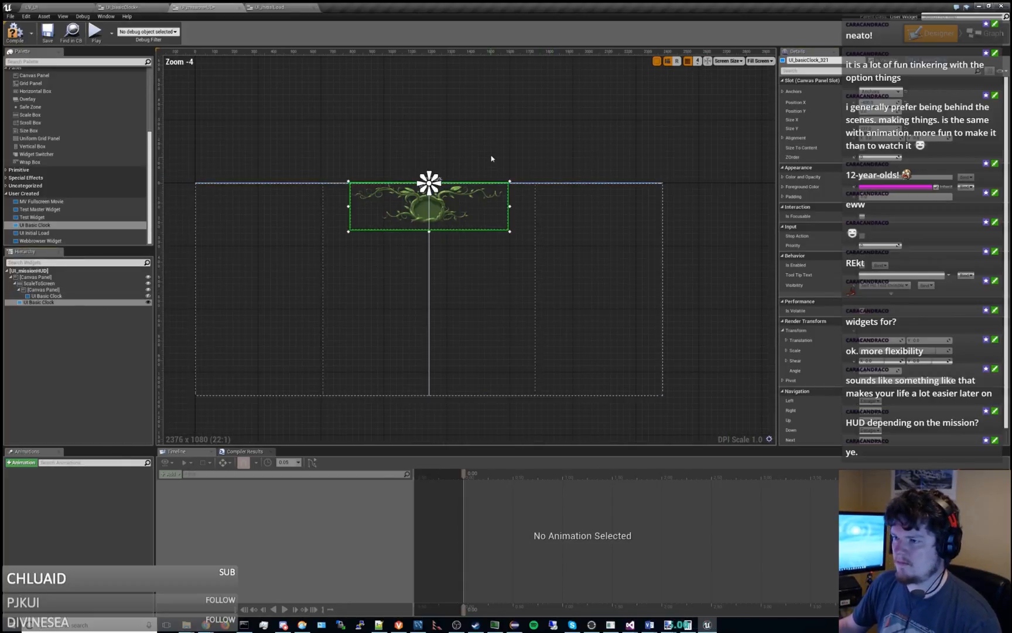
right_click_drag(492, 158, 525, 115)
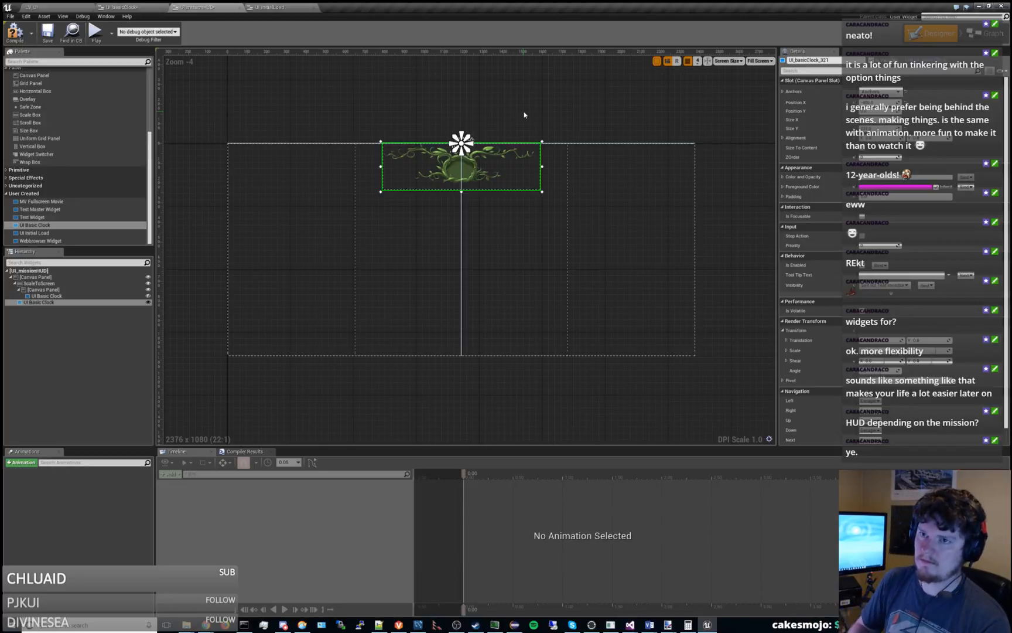
Open the ArenaTest level from the TestLevels/Prototype folder in the level editor and view the arena from farther back.
left_click(96, 7)
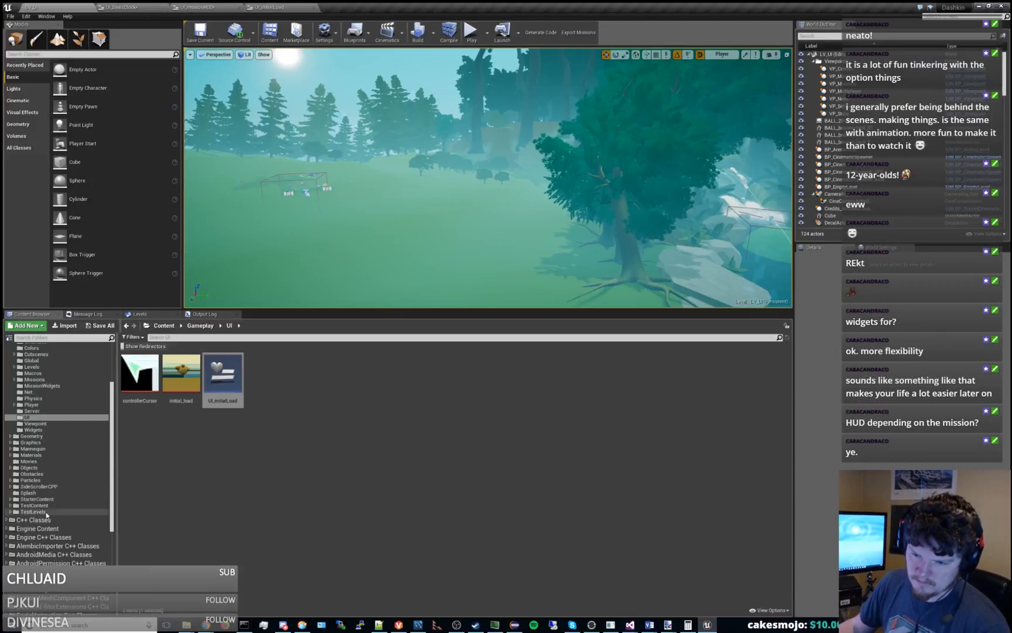
double_click(222, 372)
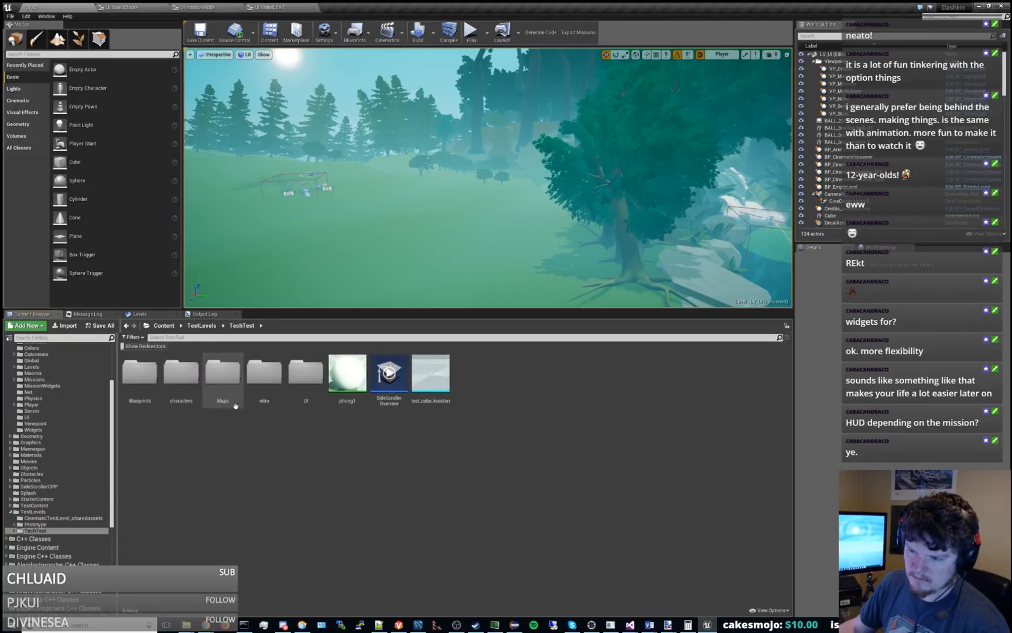
left_click(50, 526)
double_click(267, 375)
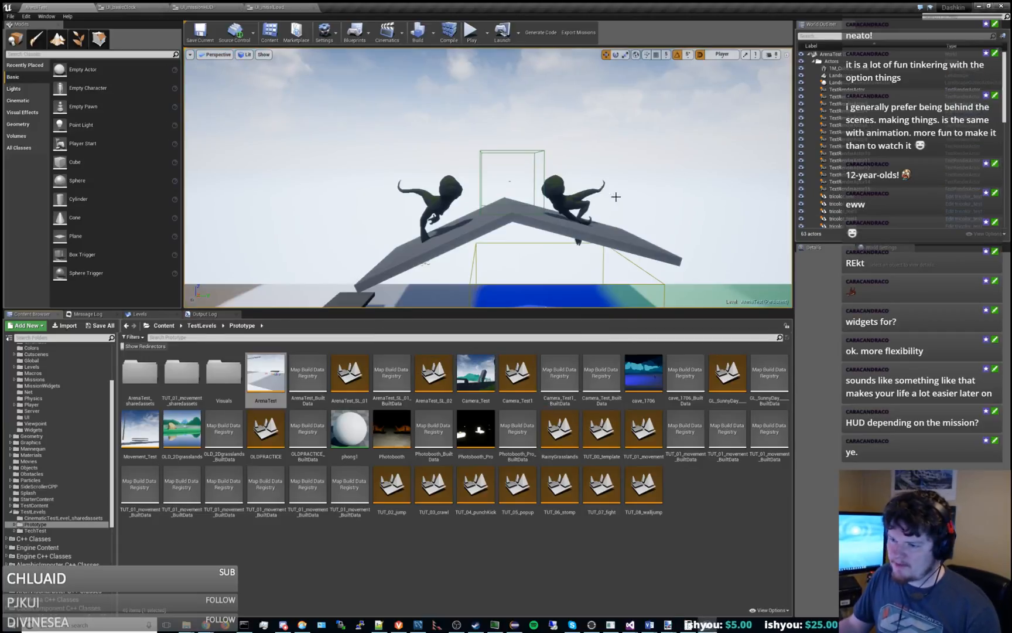
right_click_drag(471, 204, 475, 241)
scroll(472, 203, "down", 5)
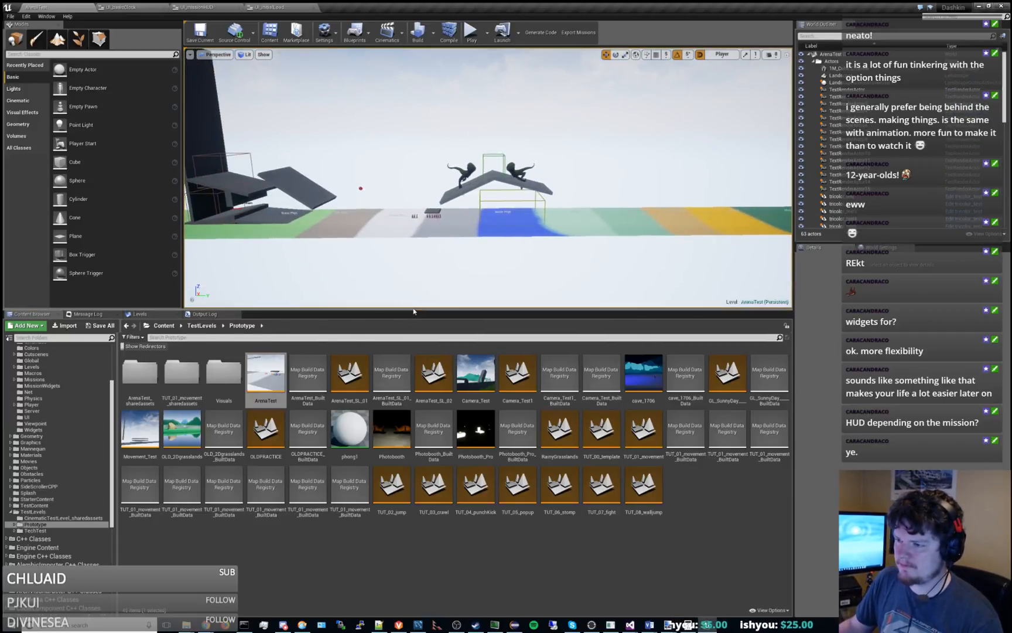
Enlarge the level viewport, play-test the ArenaTest level in it, and stop the session.
left_click_drag(413, 309, 413, 336)
right_click_drag(405, 234, 457, 234)
key("a")
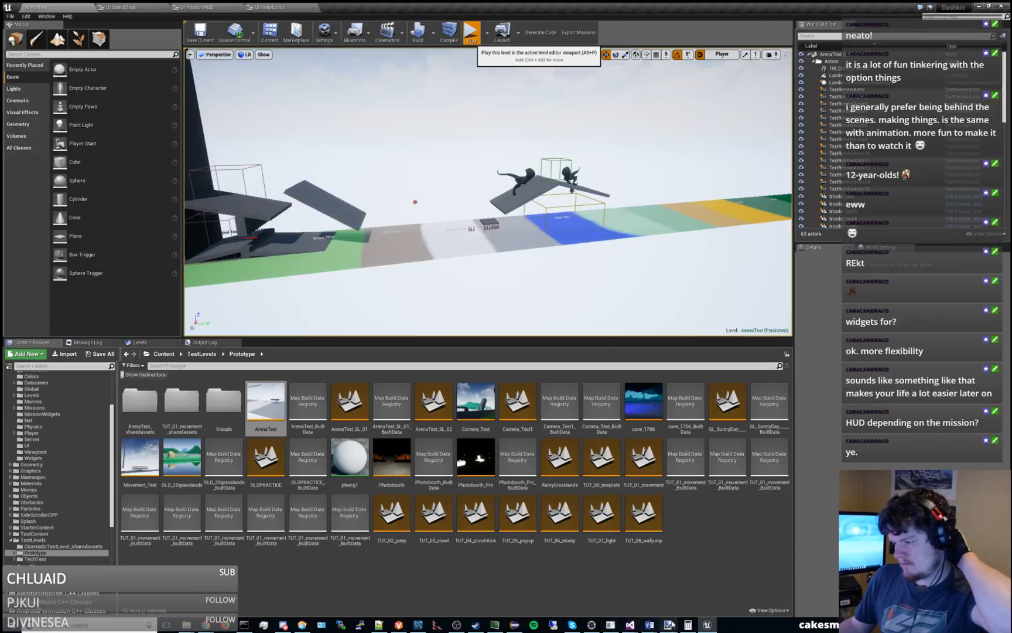
mouse_move(631, 625)
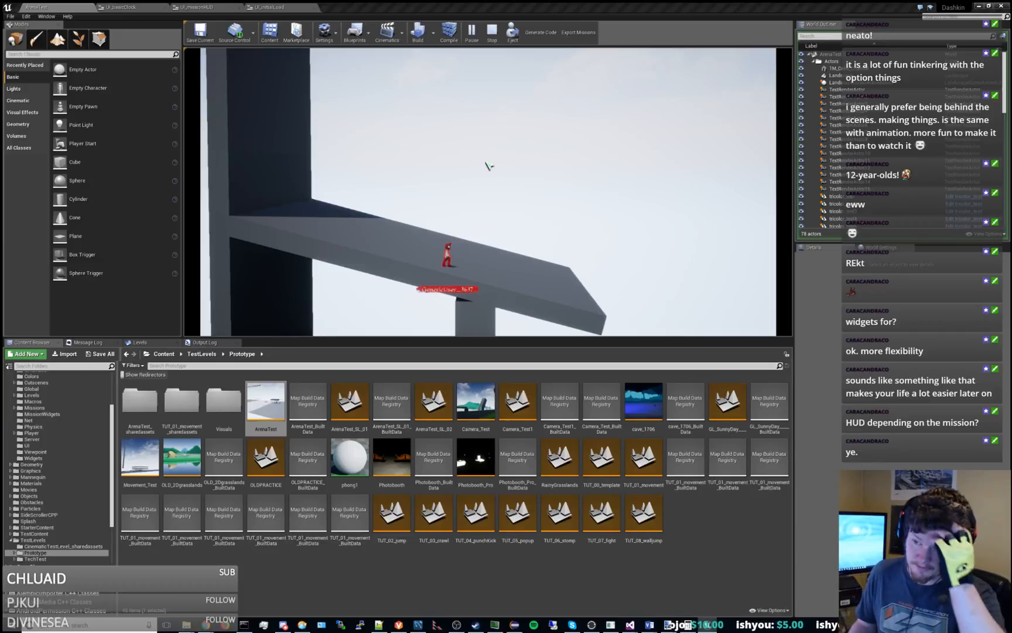
left_click(492, 32)
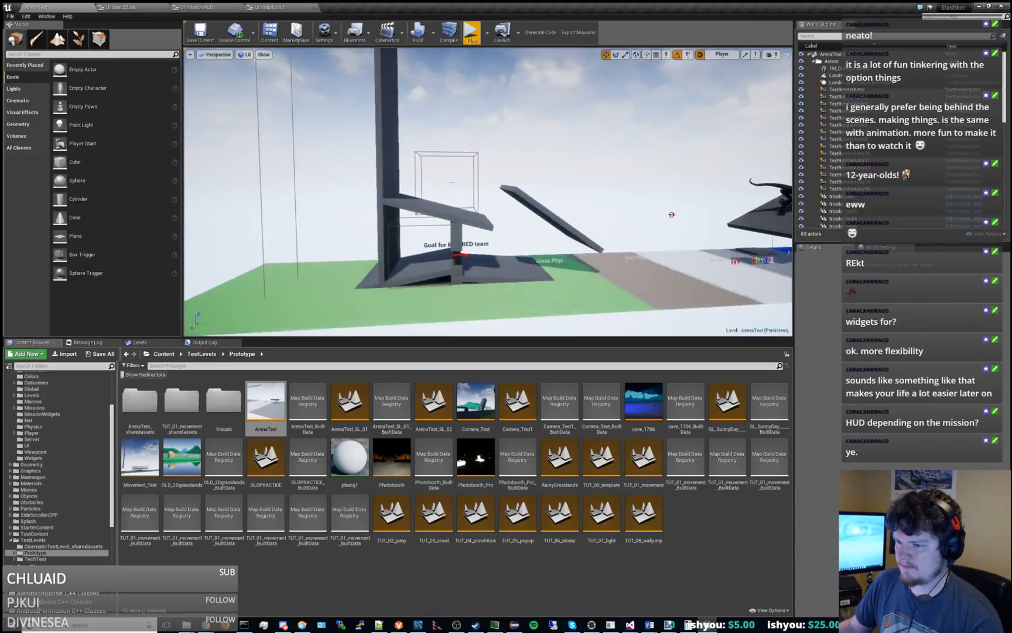
Pull the view back over the arena and collapse the Actors, arena, Environment and Level folders in the World Outliner.
right_click_drag(504, 179, 583, 181)
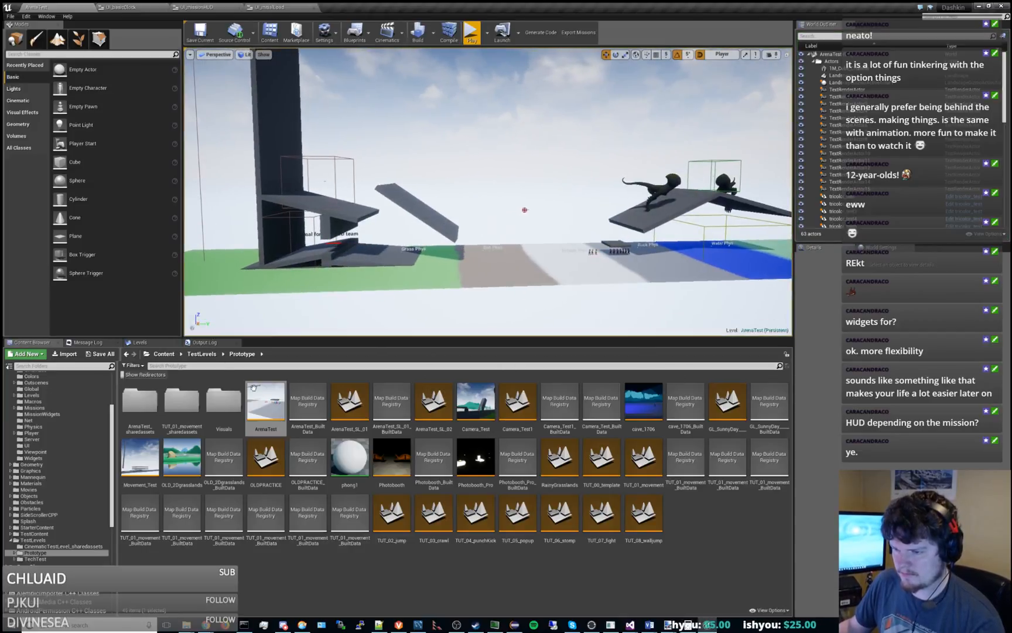
left_click(812, 60)
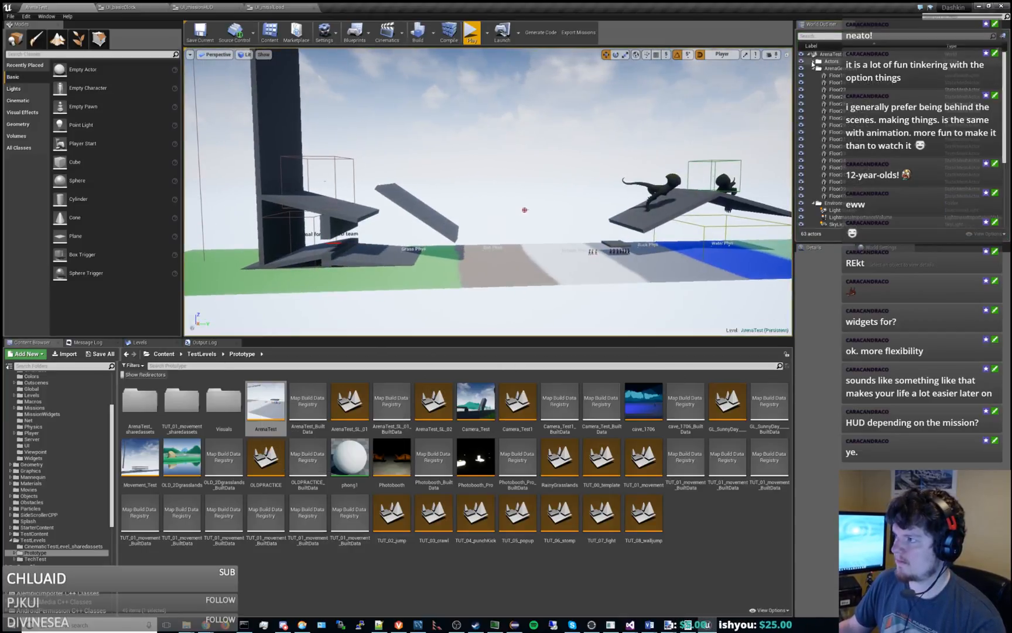
left_click(817, 68)
left_click(813, 68)
left_click(813, 75)
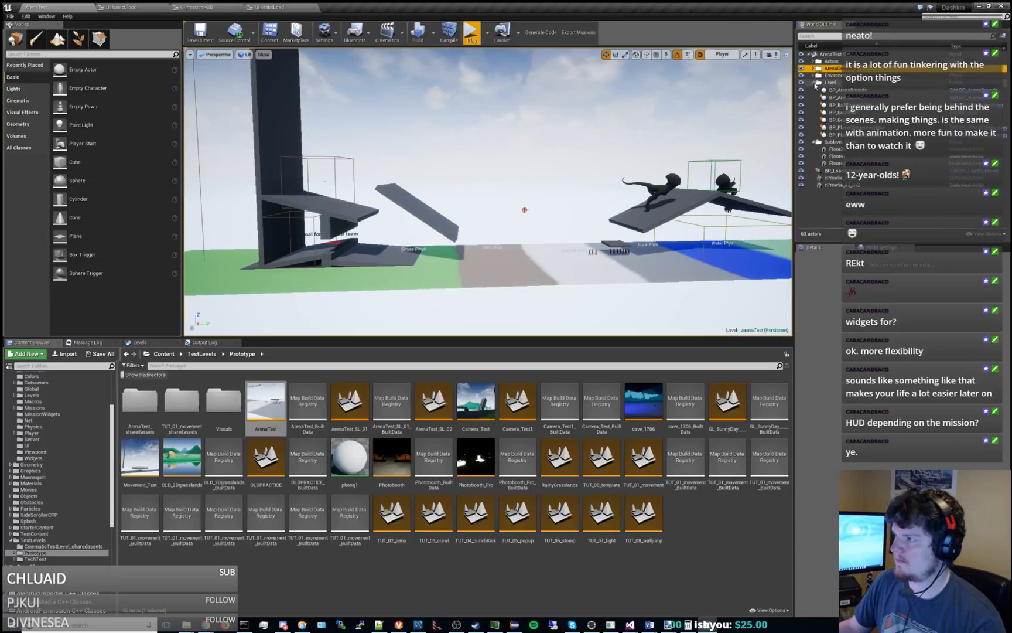
left_click(813, 83)
Open the TestContent/UI folder and try to place the UI_missionHUD widget in the level.
left_click(35, 534)
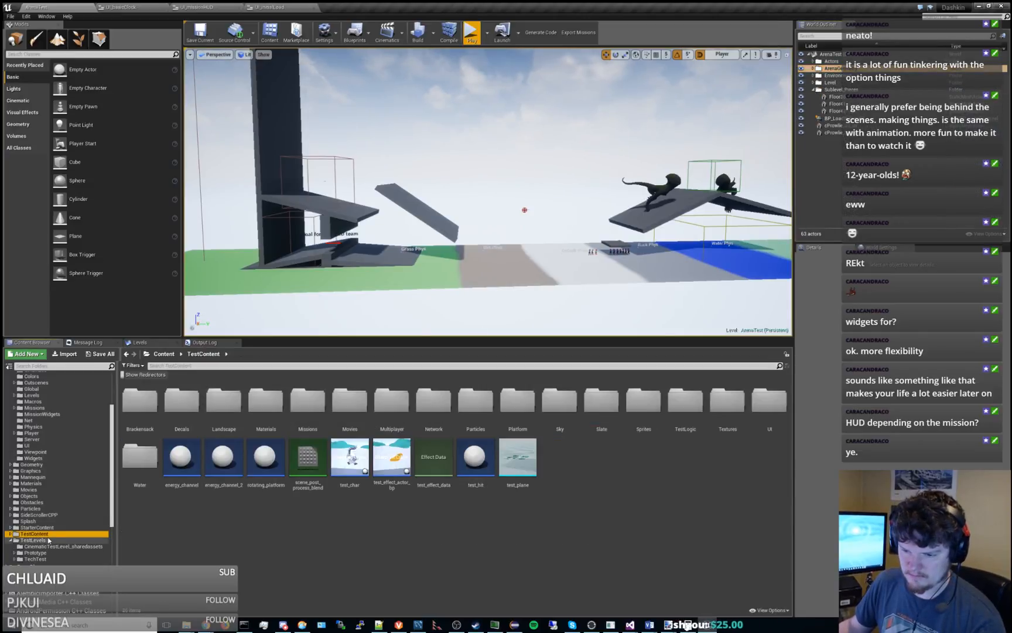
double_click(769, 402)
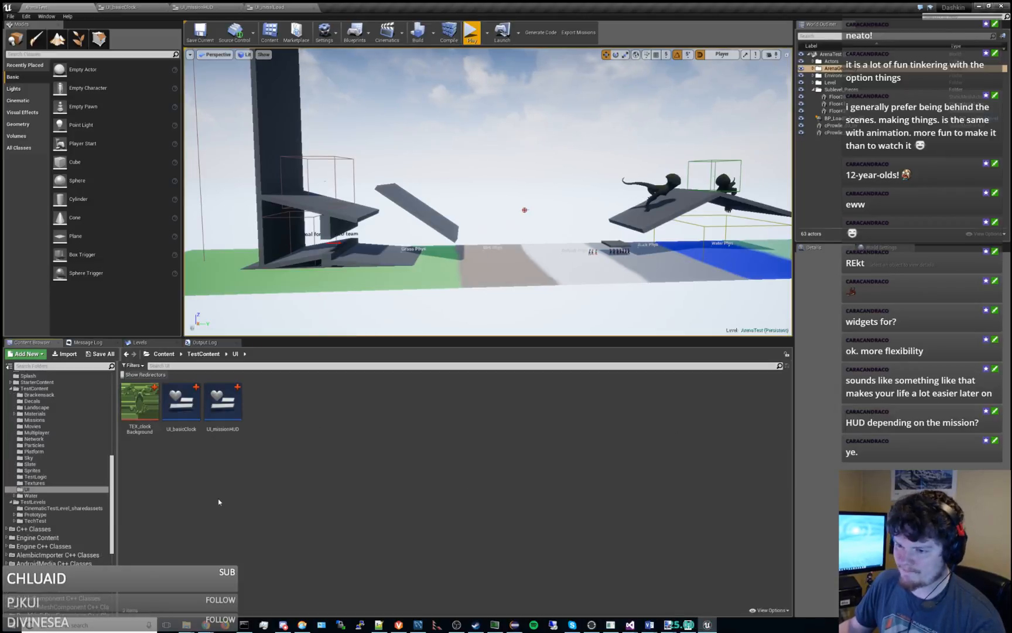
left_click_drag(221, 408, 882, 168)
left_click_drag(225, 402, 542, 136)
Create an Actor-based Blueprint class named UI_spawnHUD in TestContent/UI, and save the current level with ArenaTest checked out.
right_click(261, 445)
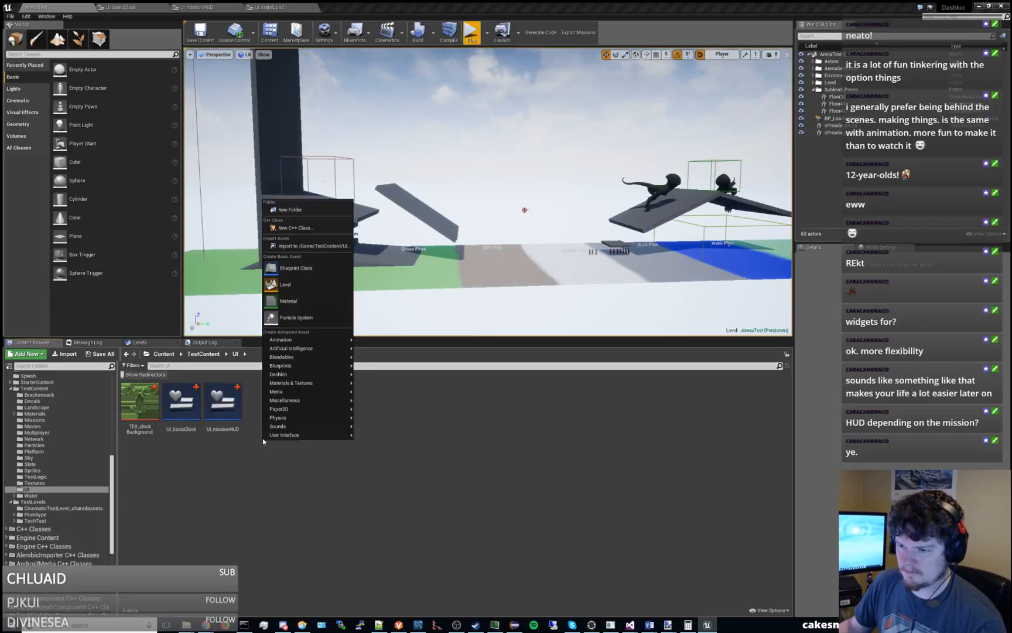
left_click(316, 266)
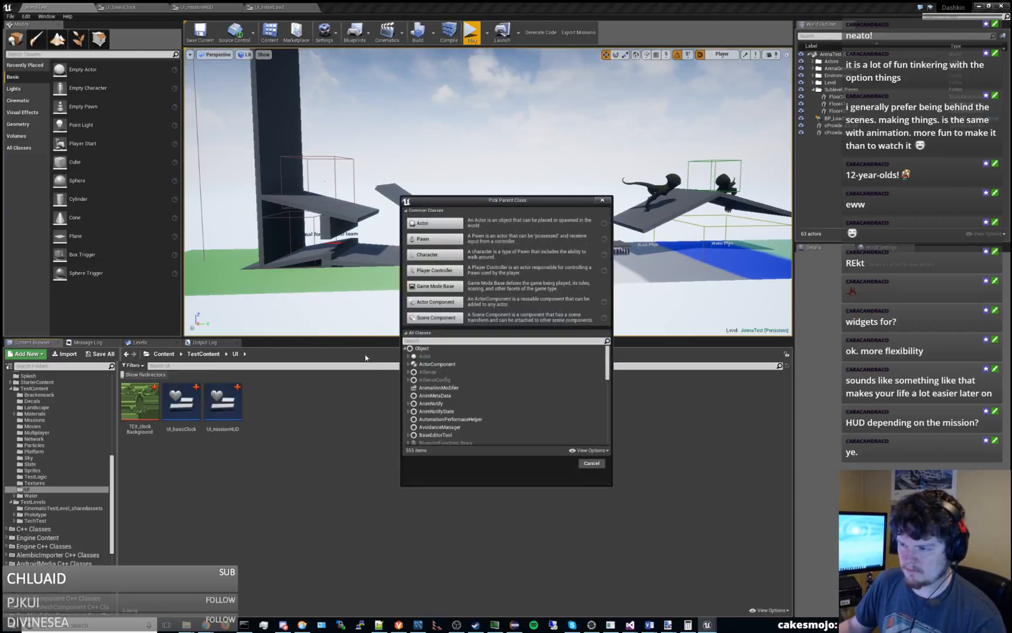
left_click(434, 223)
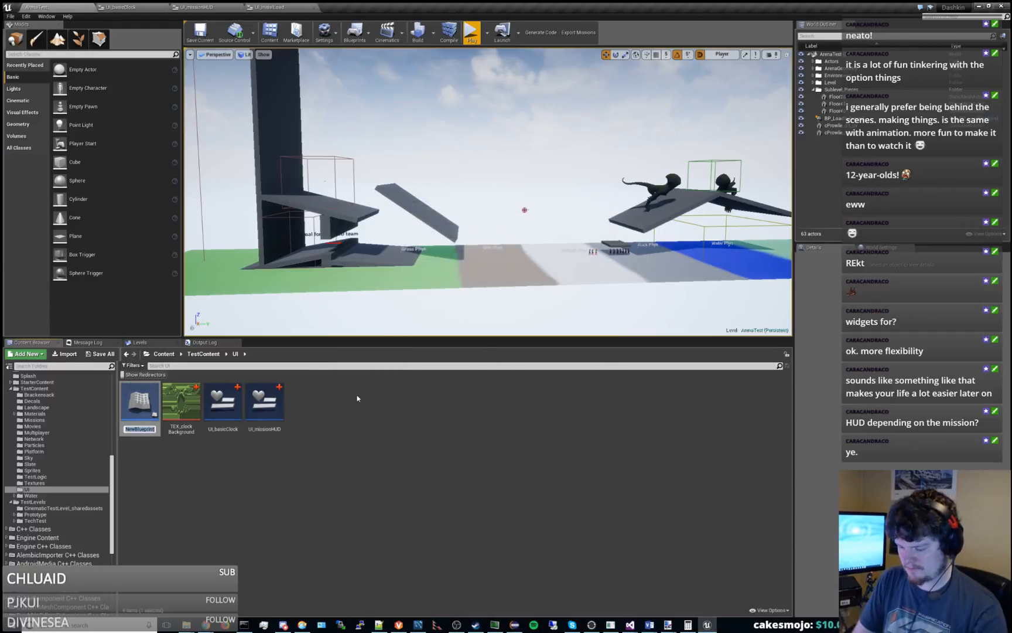
type("UI")
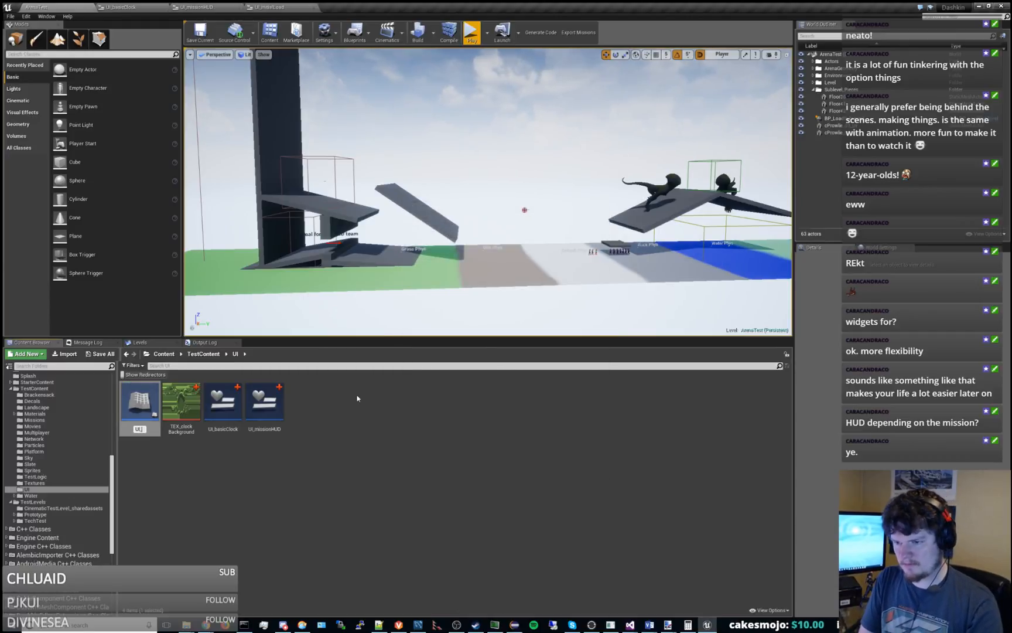
type("_spawnHUD")
key("Return")
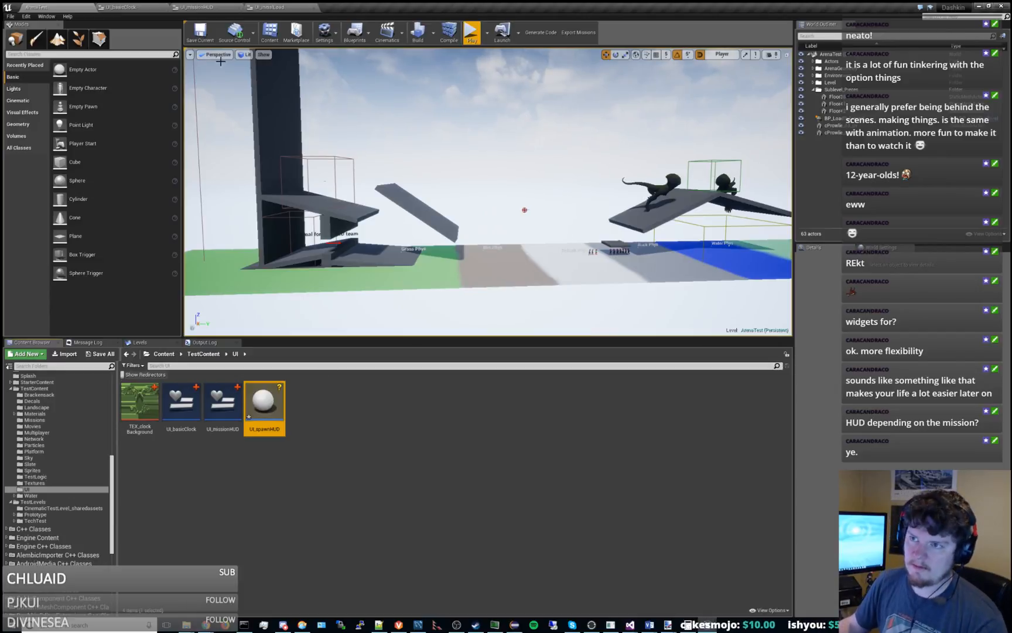
left_click(199, 32)
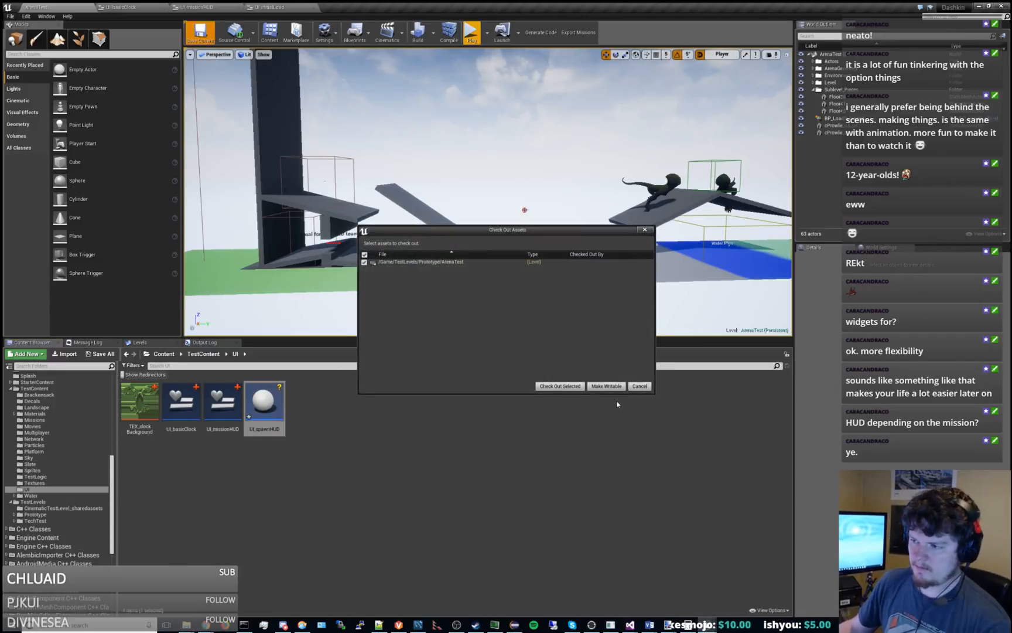
left_click(561, 386)
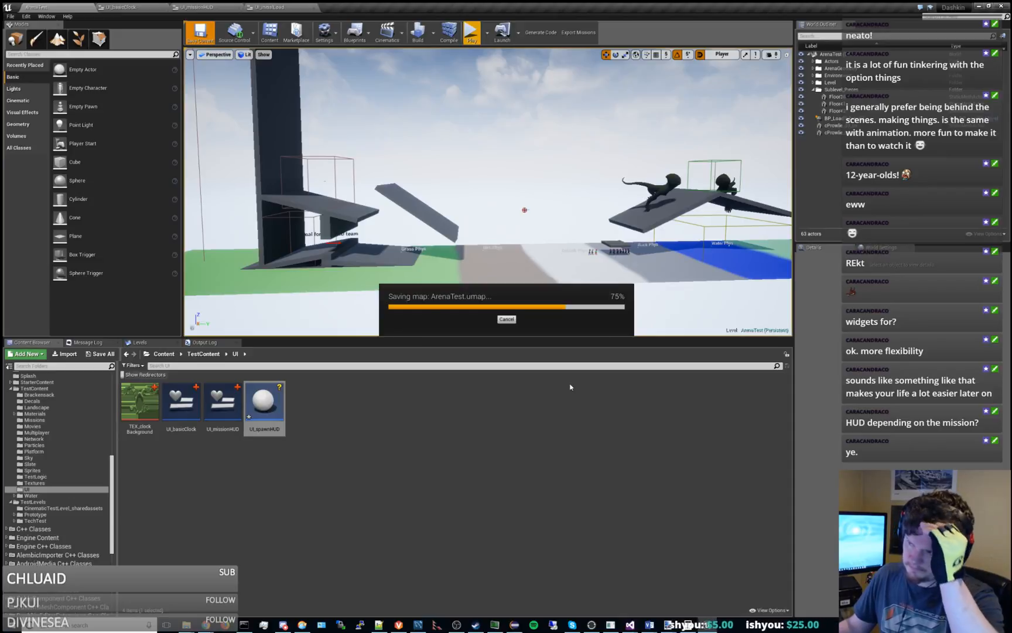
Narrow the Content Browser's folder tree and open the UI_spawnHUD Blueprint for editing.
scroll(55, 450, "up", 5)
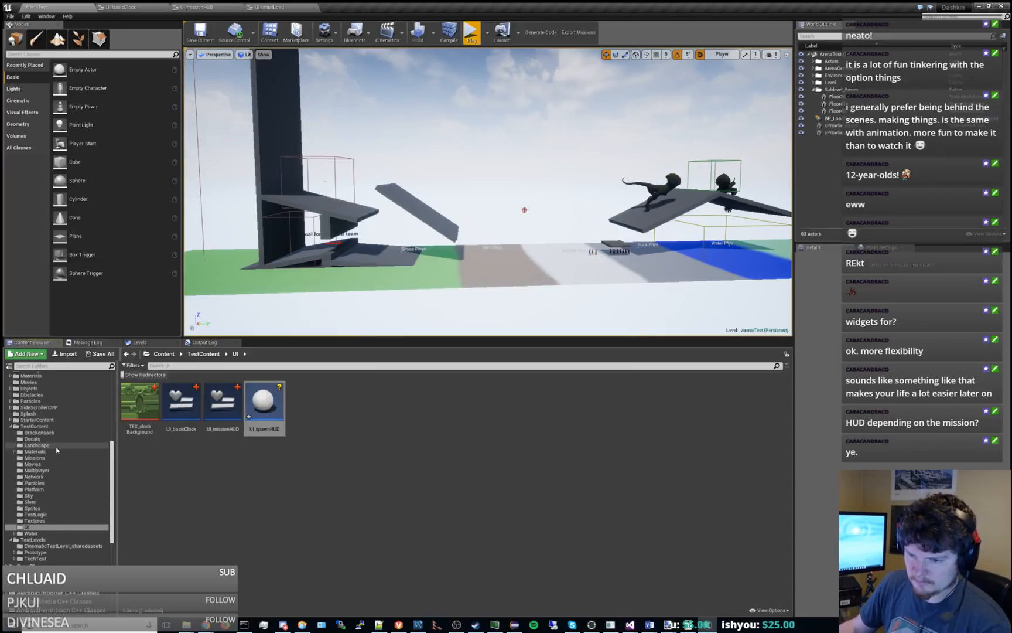
scroll(55, 450, "up", 7)
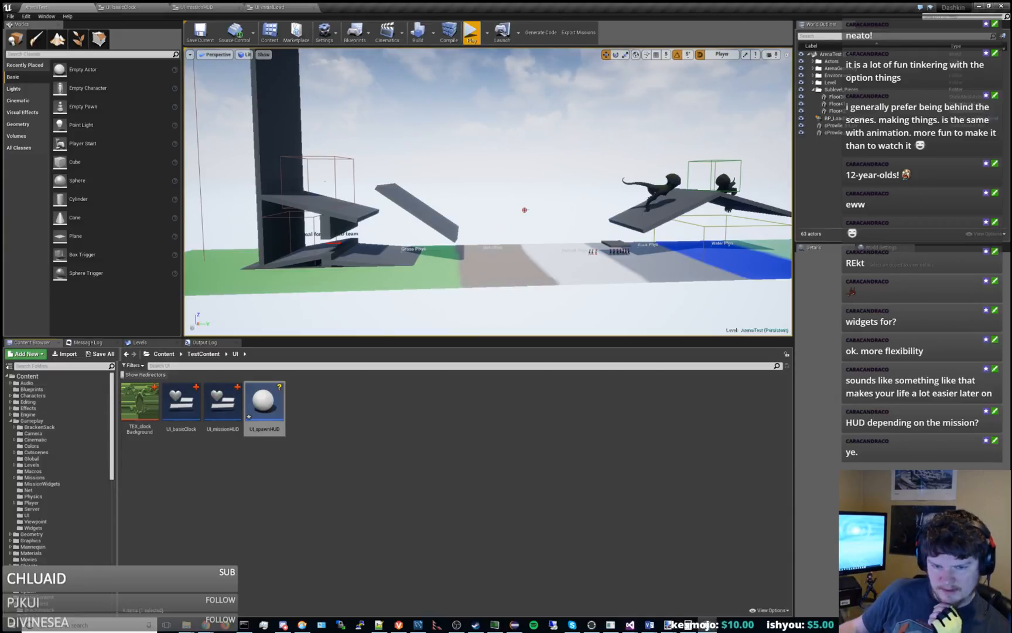
scroll(113, 457, "down", 2)
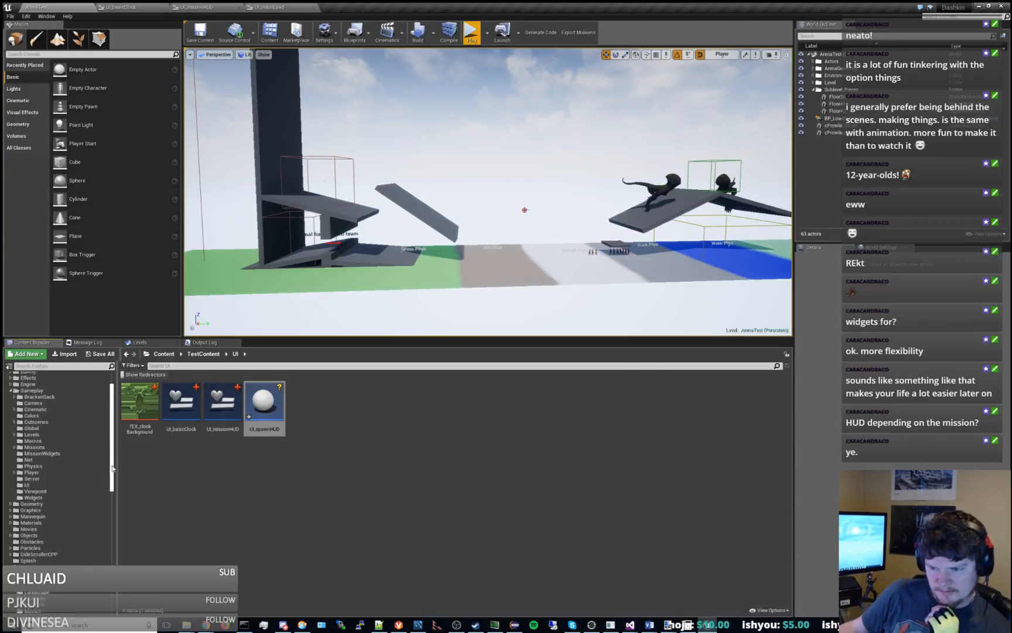
left_click_drag(113, 457, 104, 463)
scroll(89, 445, "up", 2)
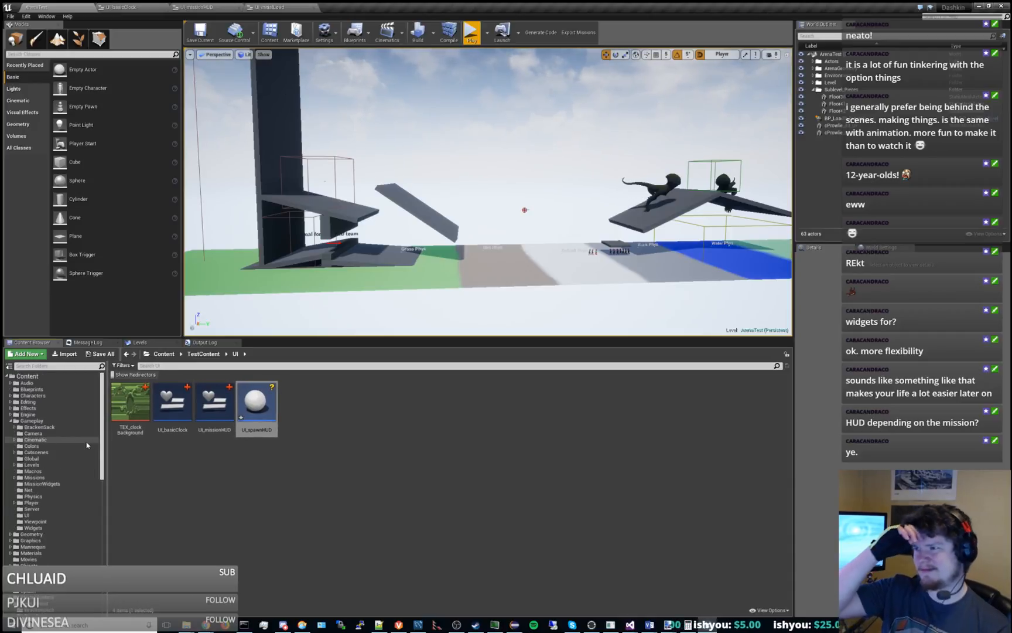
double_click(268, 409)
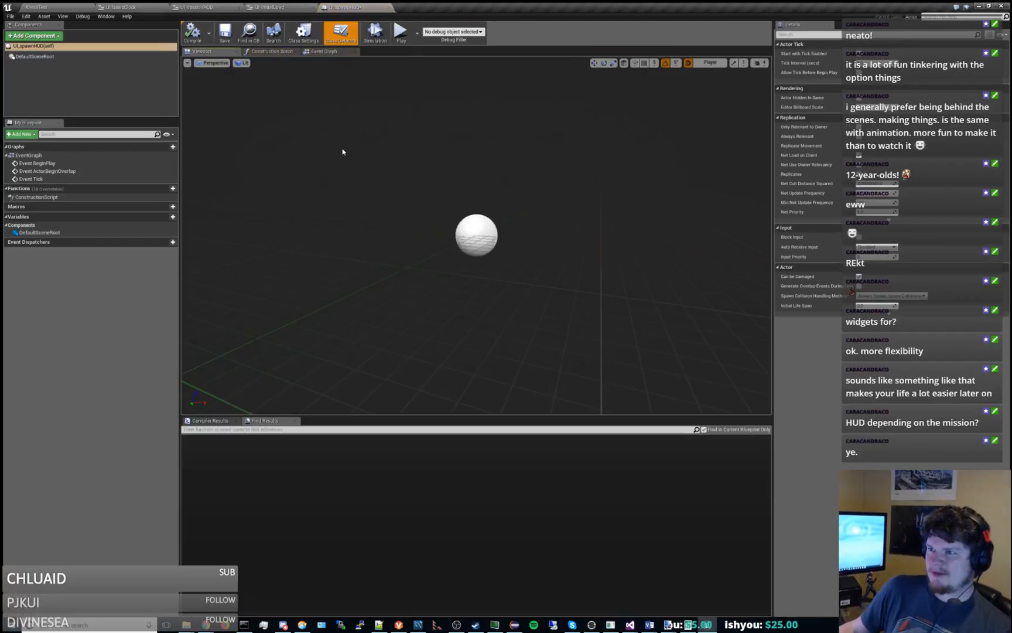
Return to the ArenaTest level, collapse the sublevel folder in the World Outliner, and view the central ramps from closer up.
left_click(37, 6)
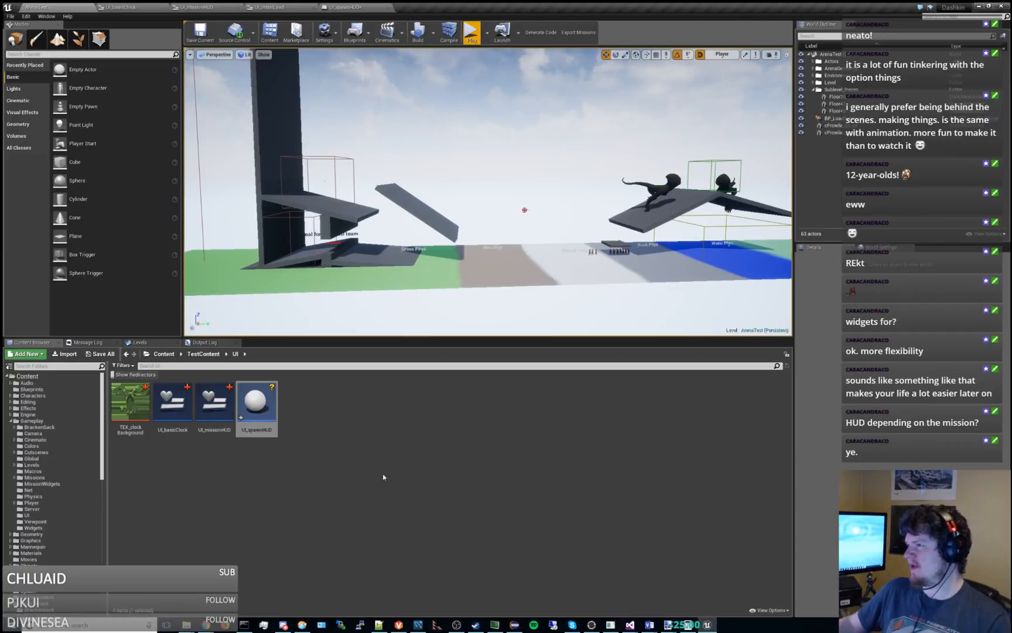
left_click(816, 90)
left_click(813, 90)
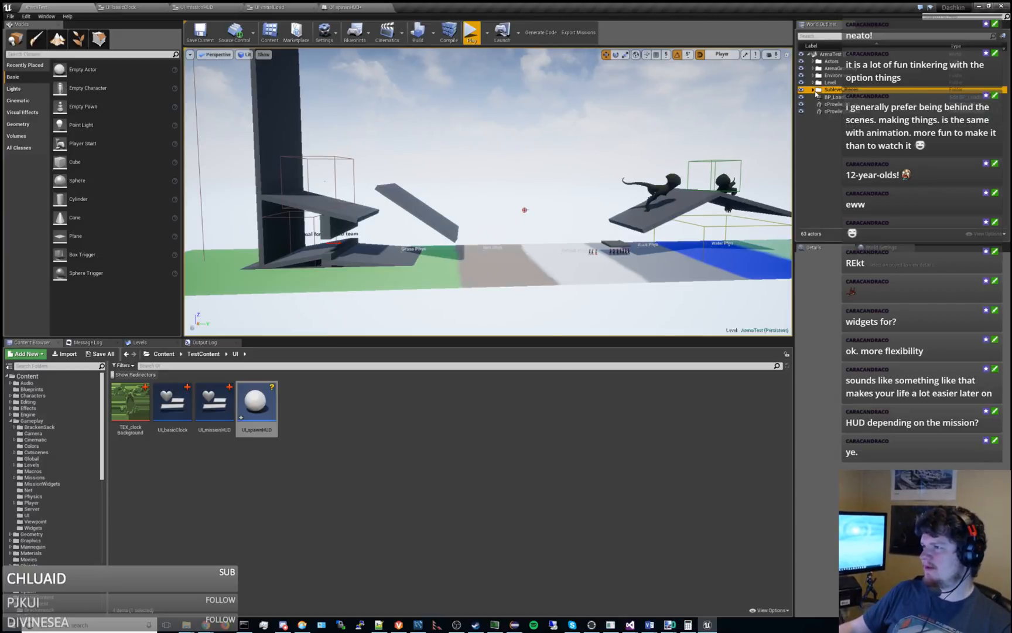
mouse_move(652, 155)
right_mouse_down()
mouse_move(776, 153)
mouse_move(627, 152)
mouse_move(650, 176)
mouse_move(753, 167)
mouse_move(653, 153)
right_mouse_up()
key("w")
key("s")
key("w")
key("w")
key("w")
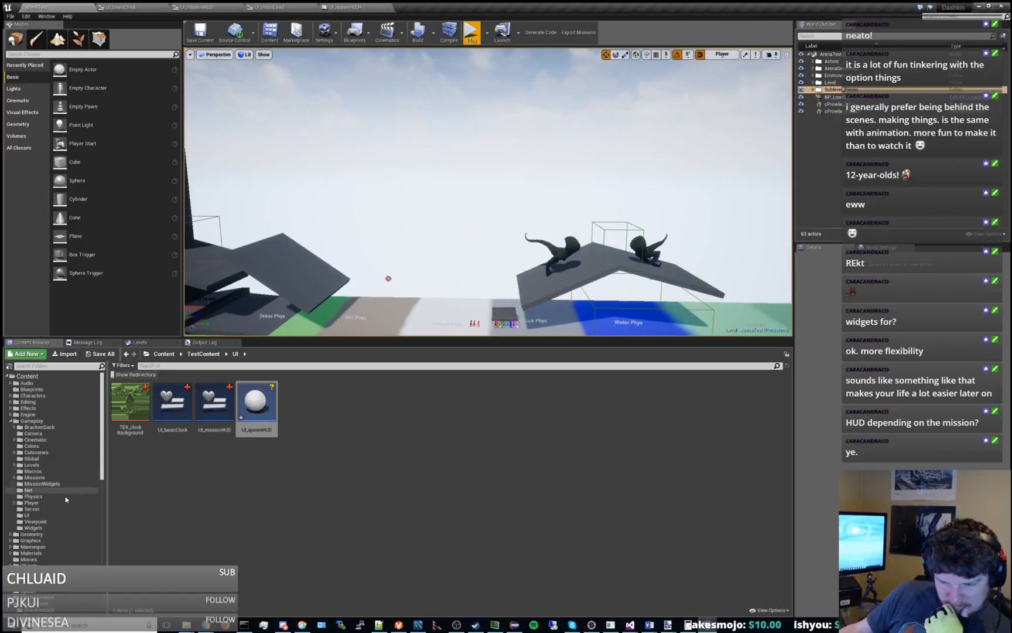
Open MV_FullscreenVideoCutscene from Gameplay/Cutscenes/Plumbing and examine how its Event Graph creates a widget and adds it to the viewport.
left_click(49, 515)
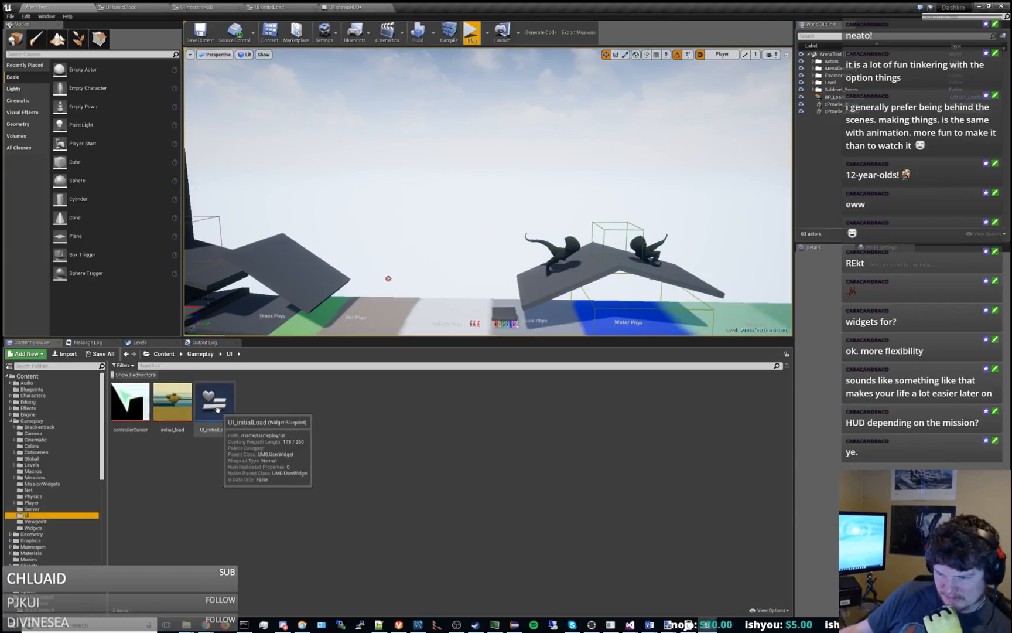
left_click(47, 452)
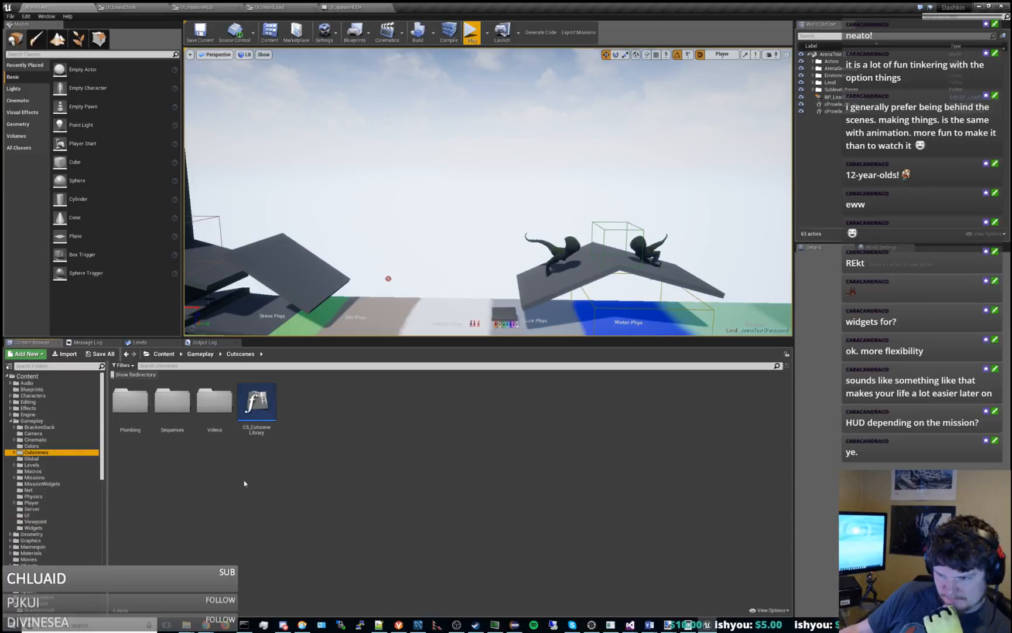
double_click(130, 403)
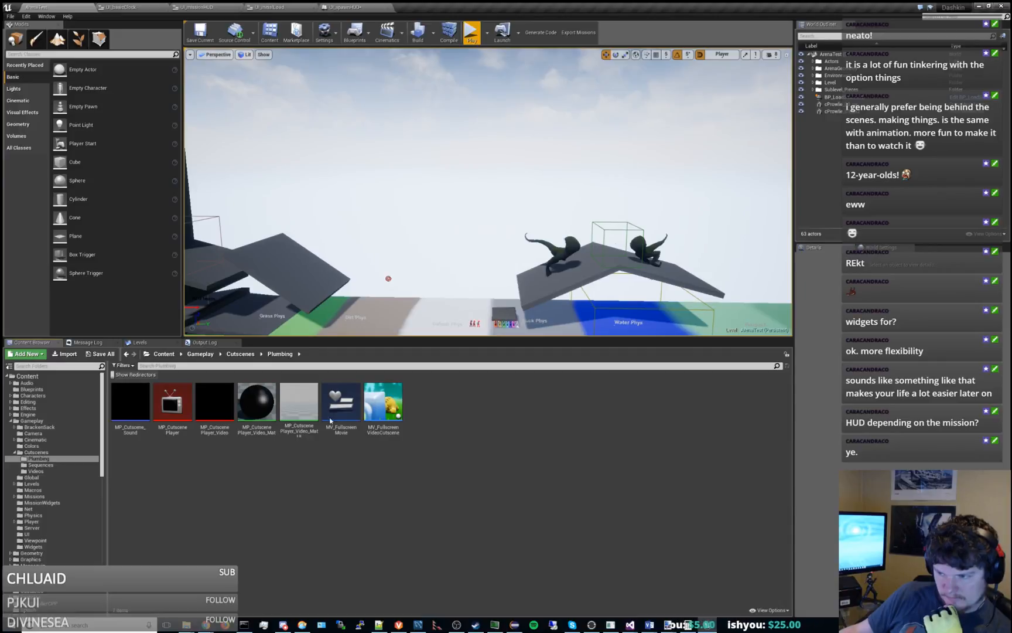
double_click(392, 398)
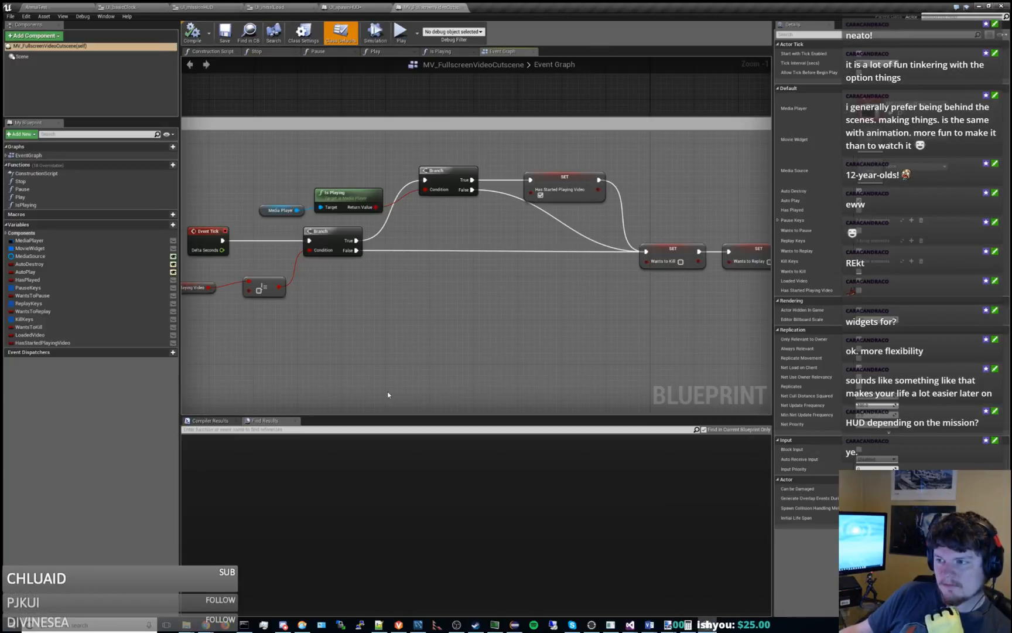
scroll(326, 347, "down", 4)
right_click_drag(325, 346, 328, 411)
scroll(269, 191, "up", 6)
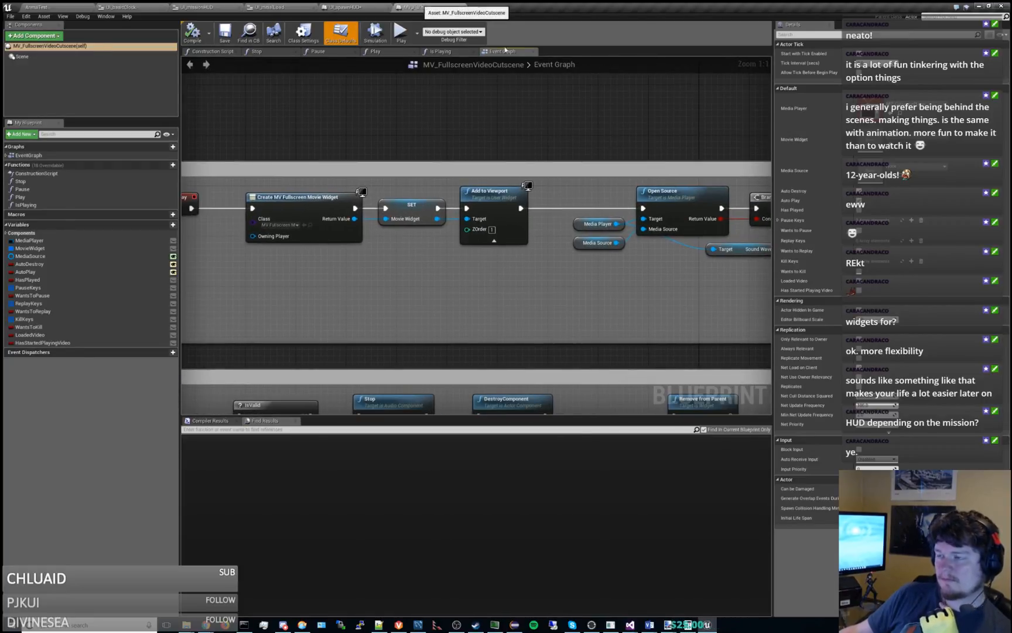
Undock the MV_FullscreenVideoCutscene editor and move it onto the other monitor for reference.
left_click(467, 7)
left_click_drag(467, 7, 528, 282)
left_click_drag(474, 214, 1011, 234)
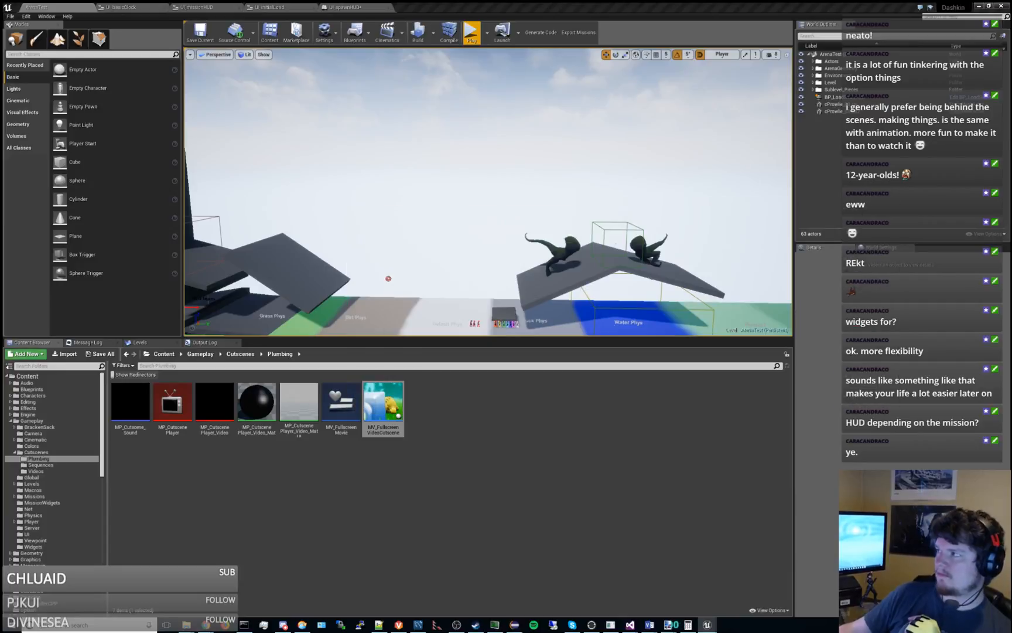
left_click(681, 442)
Delete the Event ActorBeginOverlap and Event Tick nodes from UI_spawnHUD's Event Graph, leaving Event BeginPlay.
left_click(346, 7)
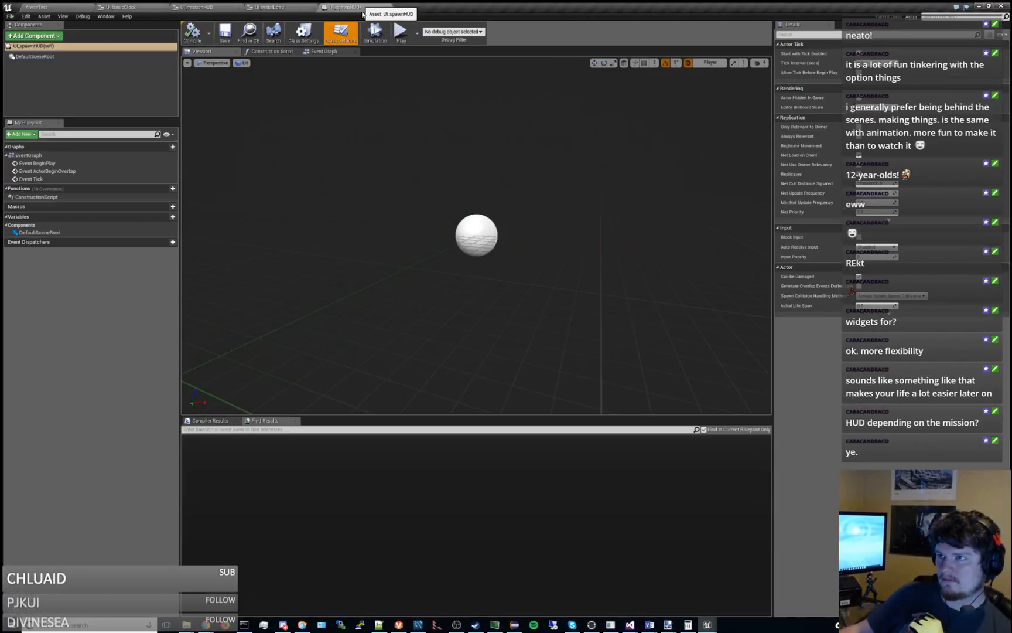
left_click(324, 51)
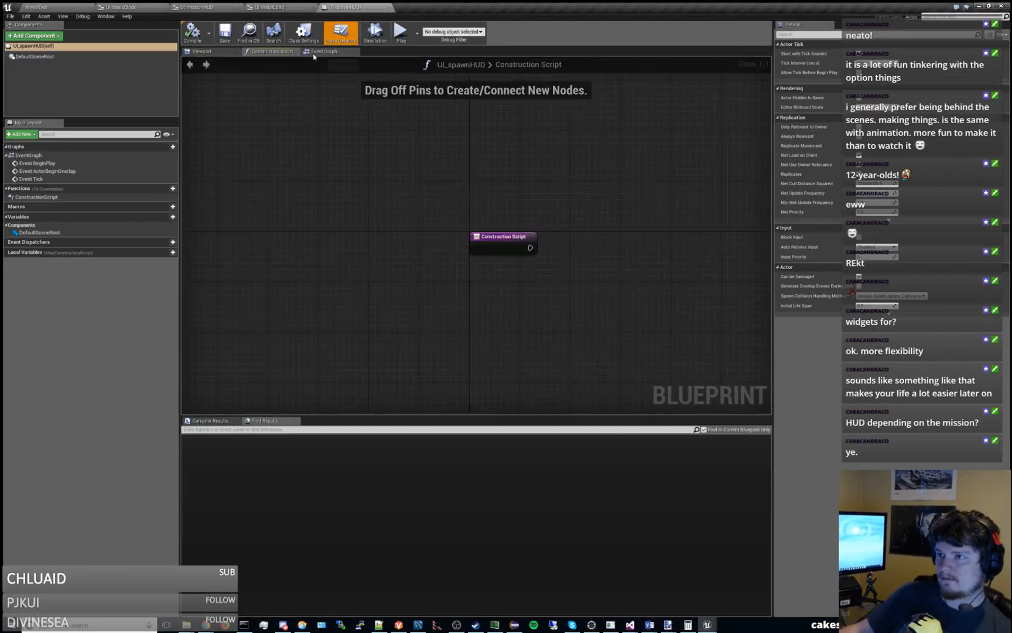
key("Delete")
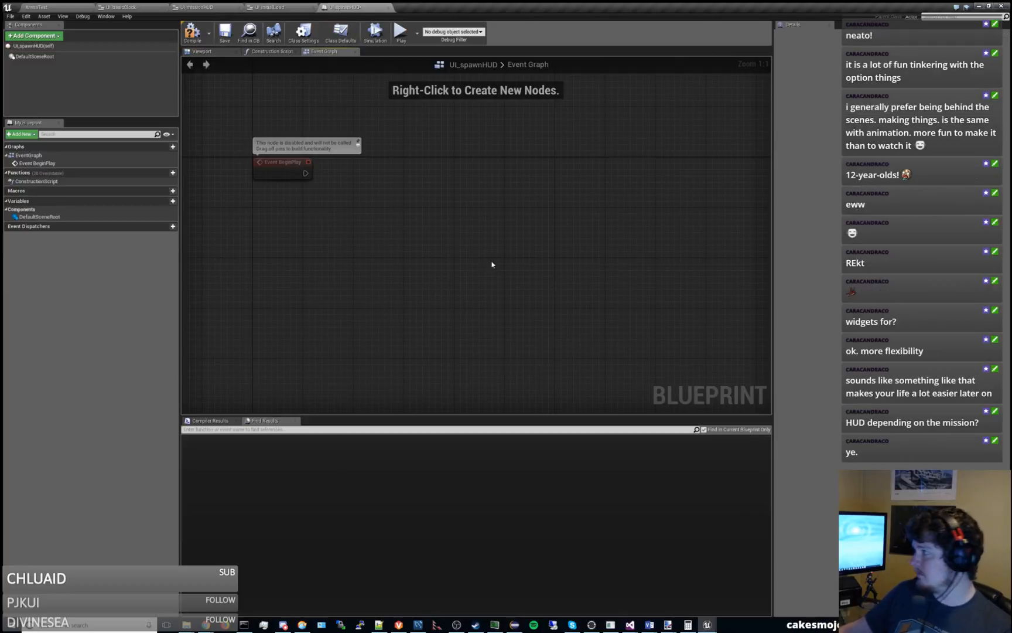
Add a Create Widget node beside Event BeginPlay in UI_spawnHUD's Event Graph.
right_click_drag(517, 260, 596, 256)
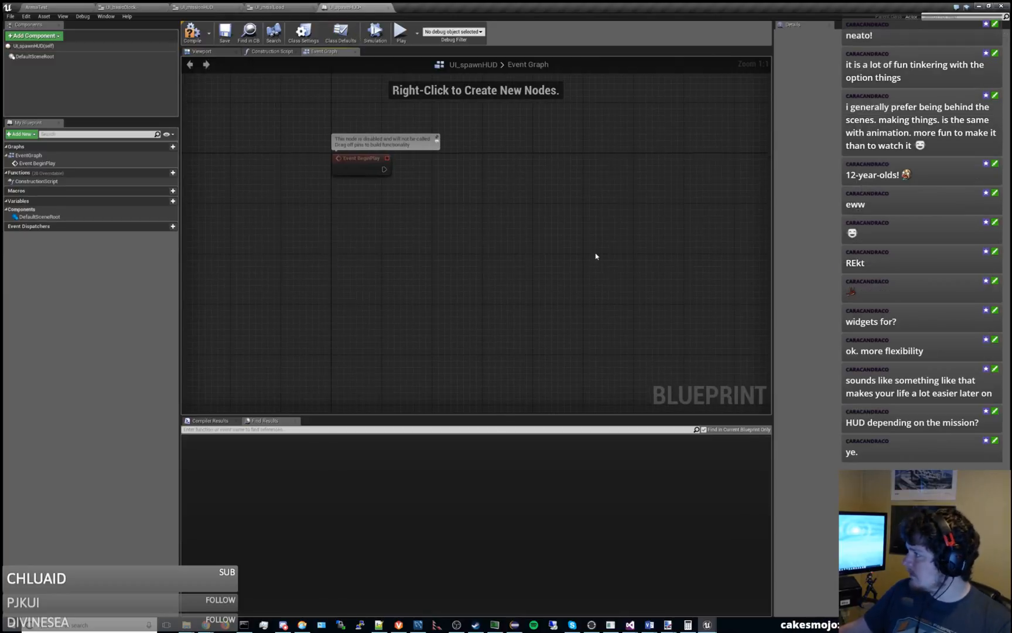
right_click(543, 213)
type("create")
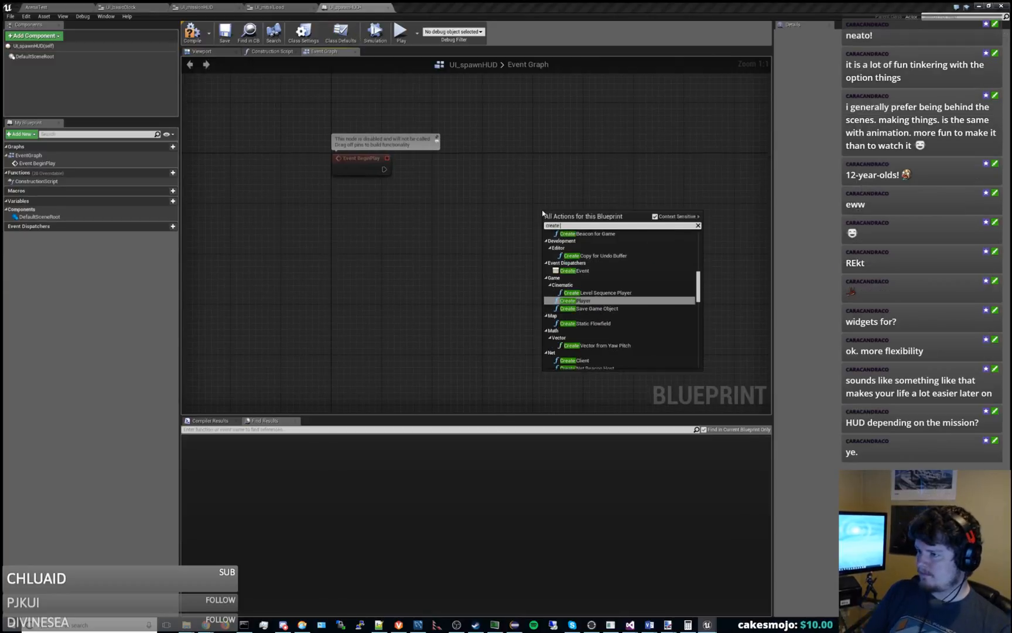
type(" mv")
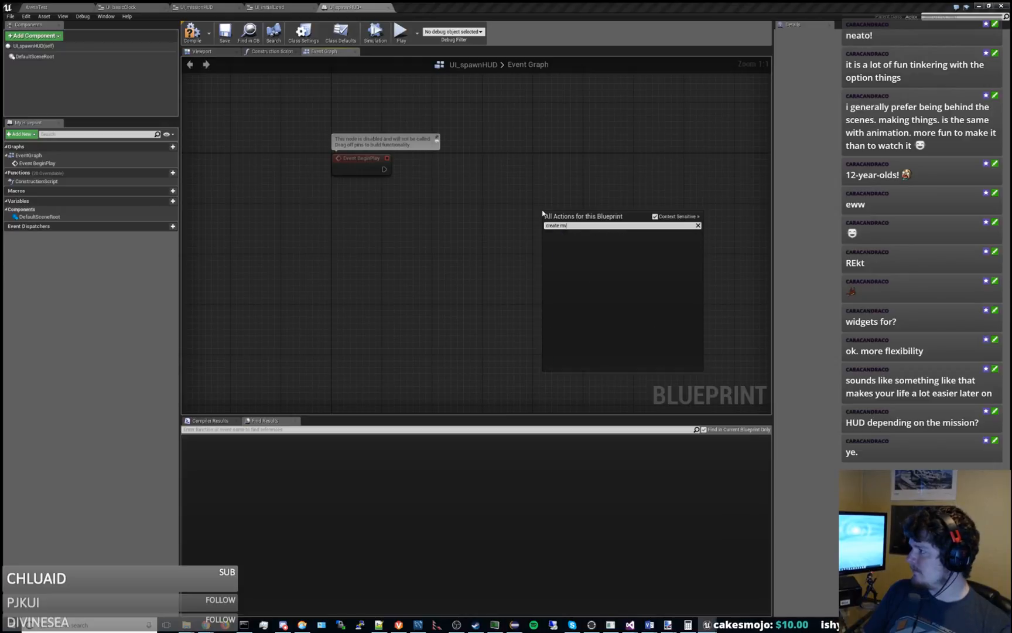
key("BackSpace")
key("BackSpace")
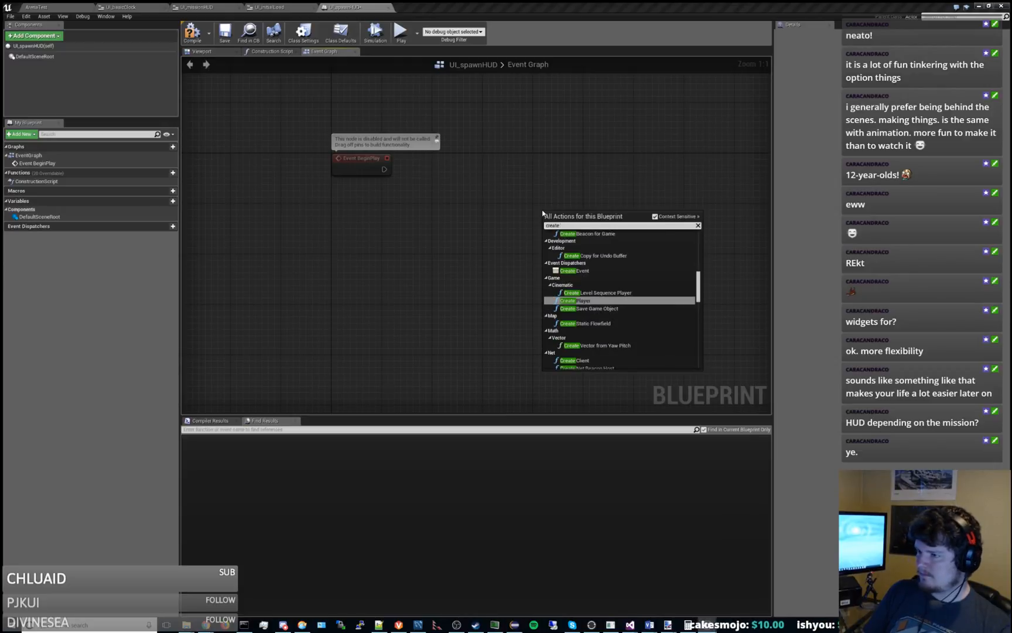
type("widget")
key("Return")
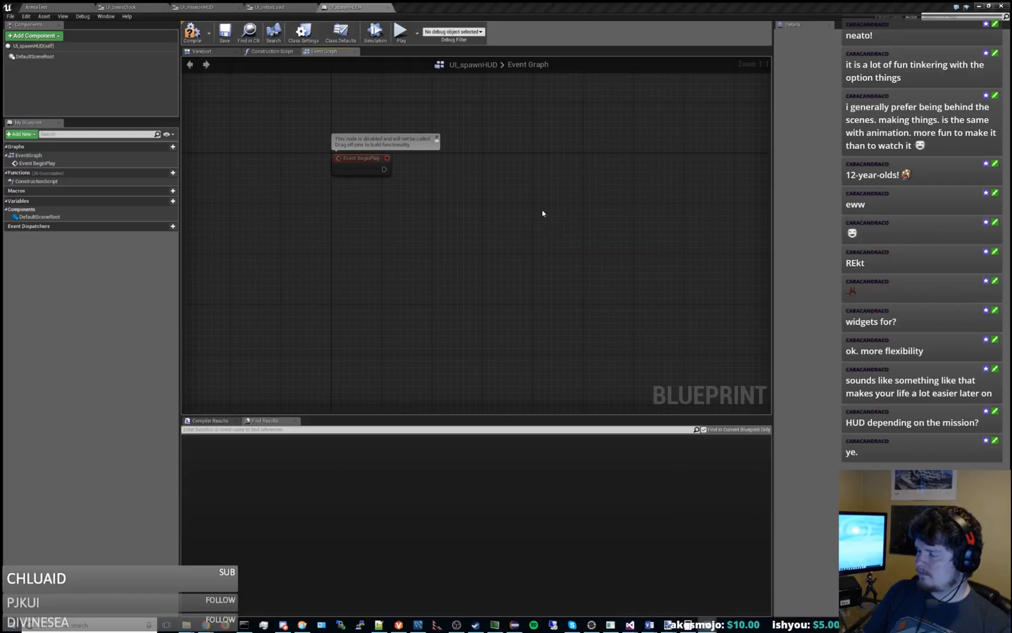
Set the Create Widget node's class to UI_missionHUD and connect Event BeginPlay to its execution input.
left_click_drag(602, 218, 565, 179)
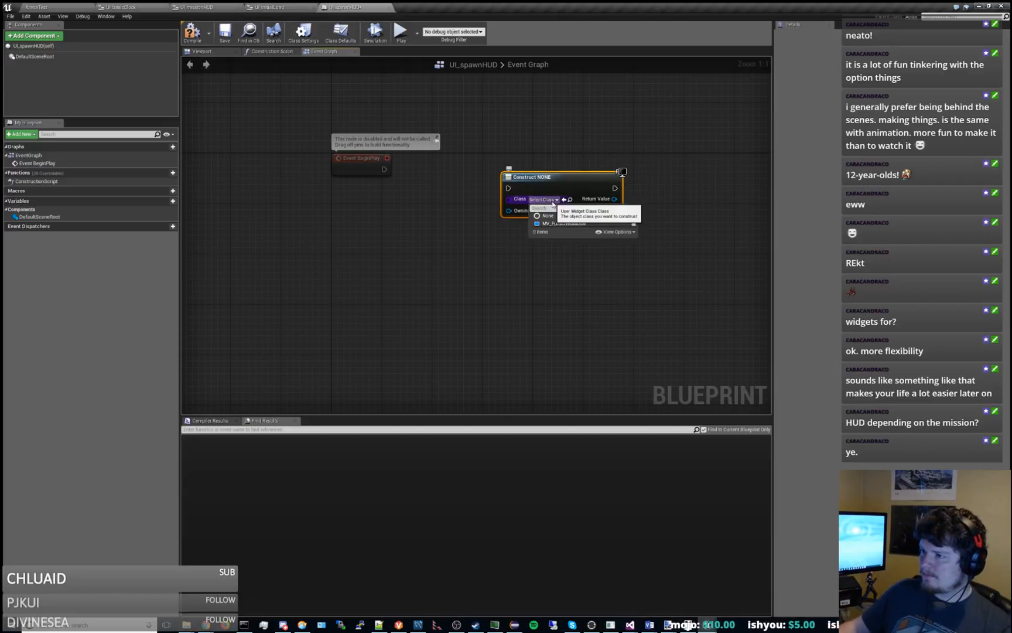
left_click(543, 199)
left_click(579, 262)
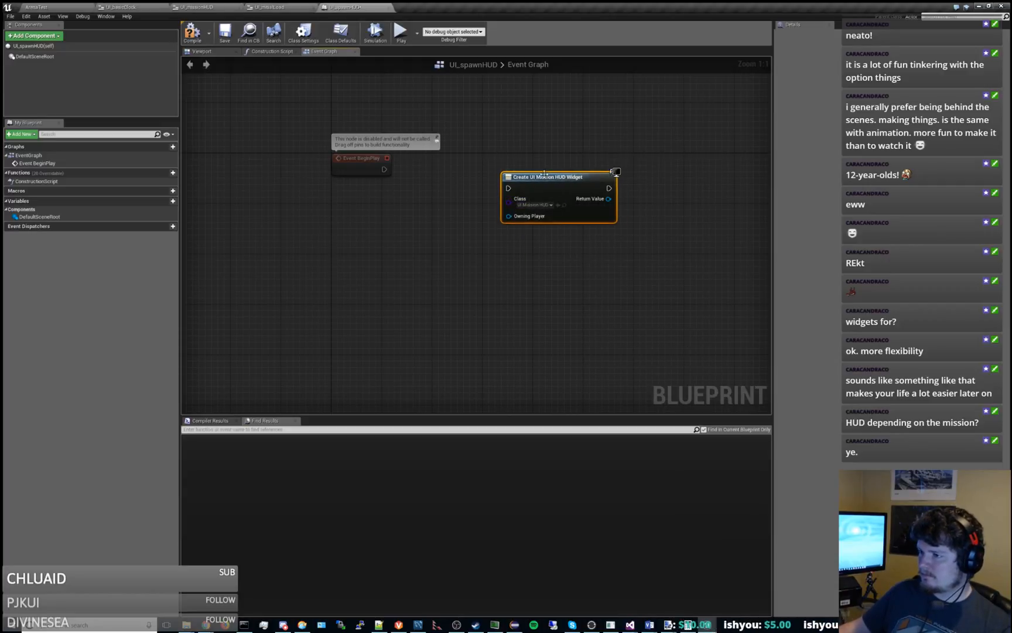
left_click_drag(552, 177, 534, 159)
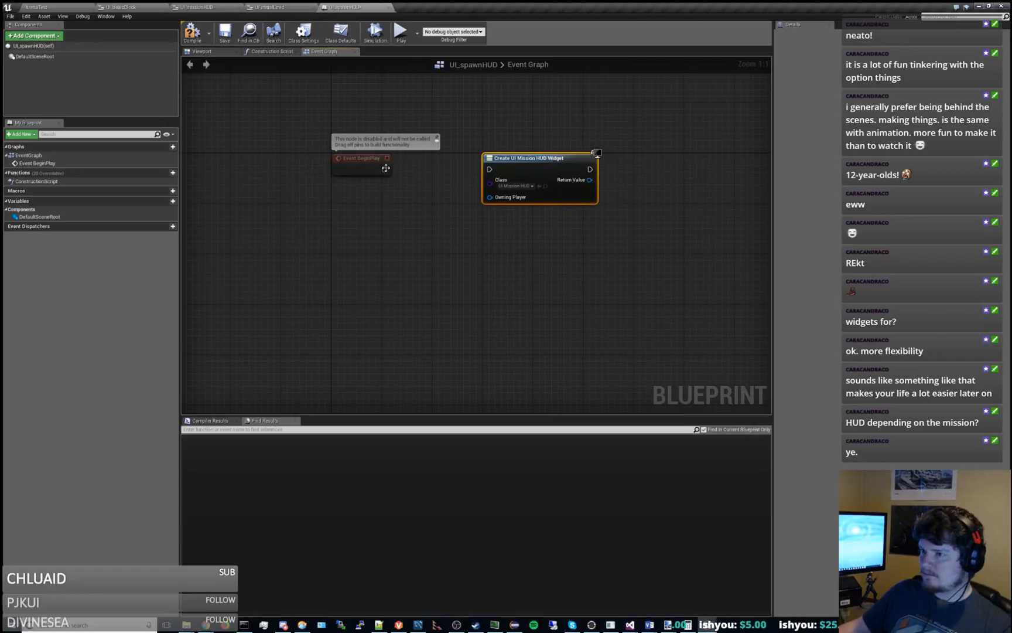
left_click_drag(383, 169, 493, 170)
right_click_drag(598, 252, 389, 269)
left_click(436, 222)
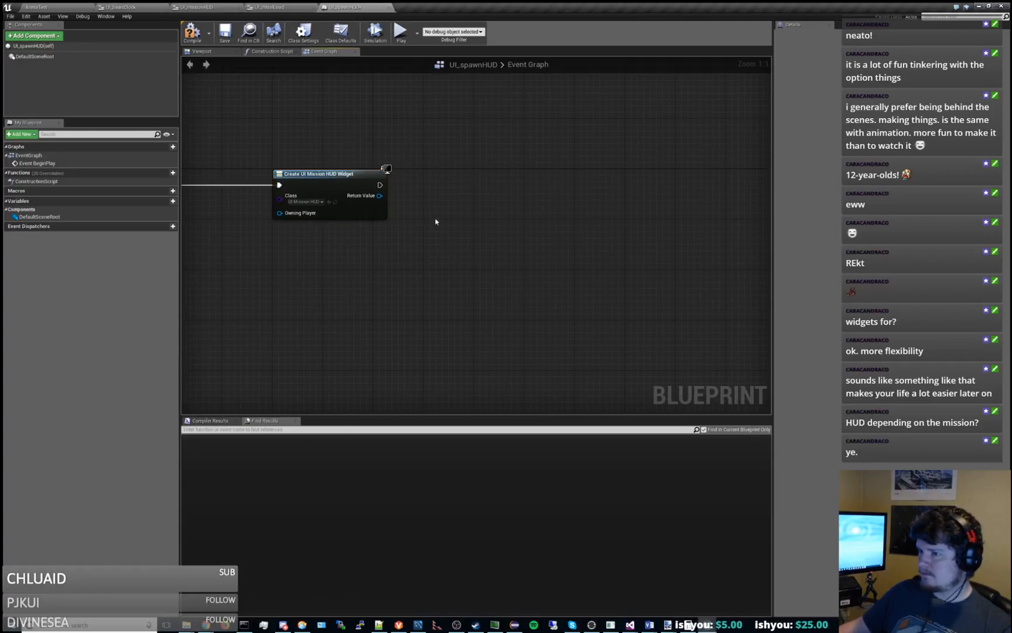
right_click(444, 217)
type("add to viewpo")
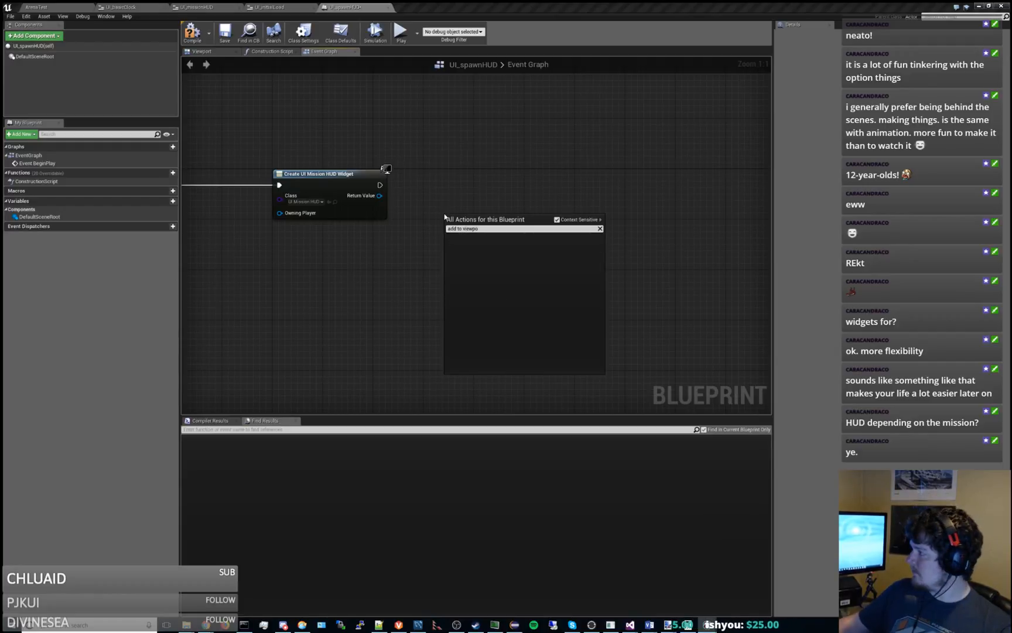
key("Escape")
Add an Add to Viewport node fed by the Create Widget node's return value, then compile and save UI_spawnHUD.
left_click_drag(380, 195, 454, 171)
type("add to view")
key("Return")
right_click_drag(483, 230, 634, 245)
left_click_drag(511, 156, 582, 223)
left_click_drag(604, 182, 549, 182)
left_click(264, 124)
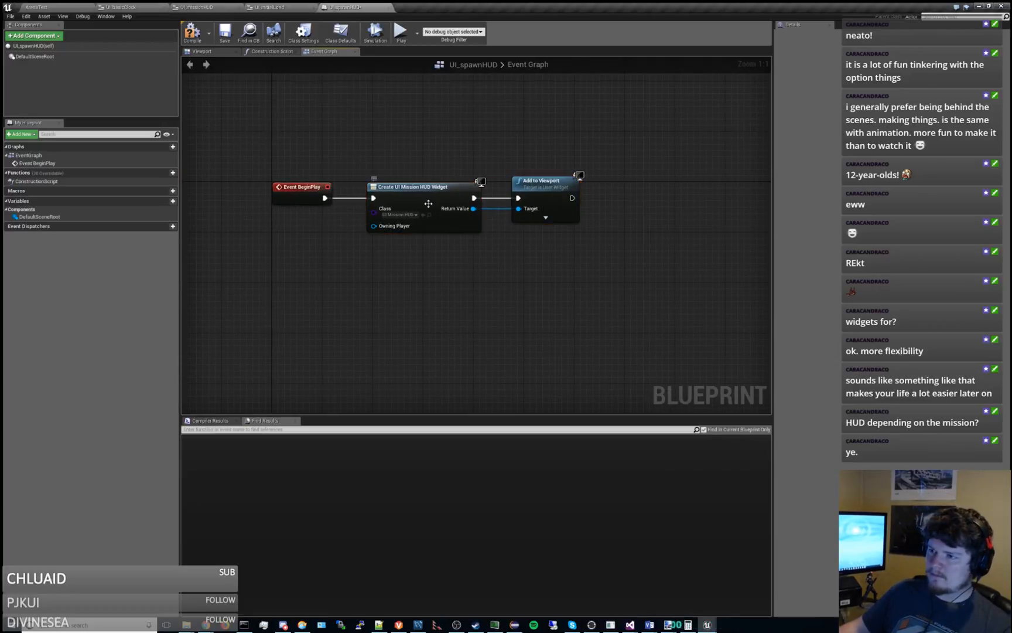
left_click(226, 33)
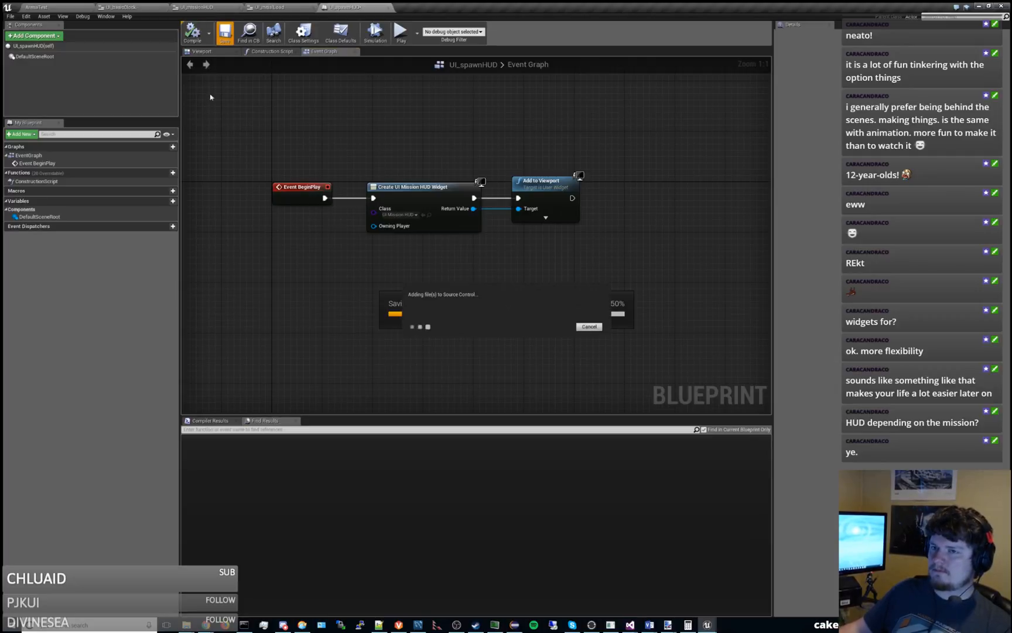
Place UI_spawnHUD from TestContent/UI in the ArenaTest level, then play the level briefly to check the HUD.
left_click(60, 9)
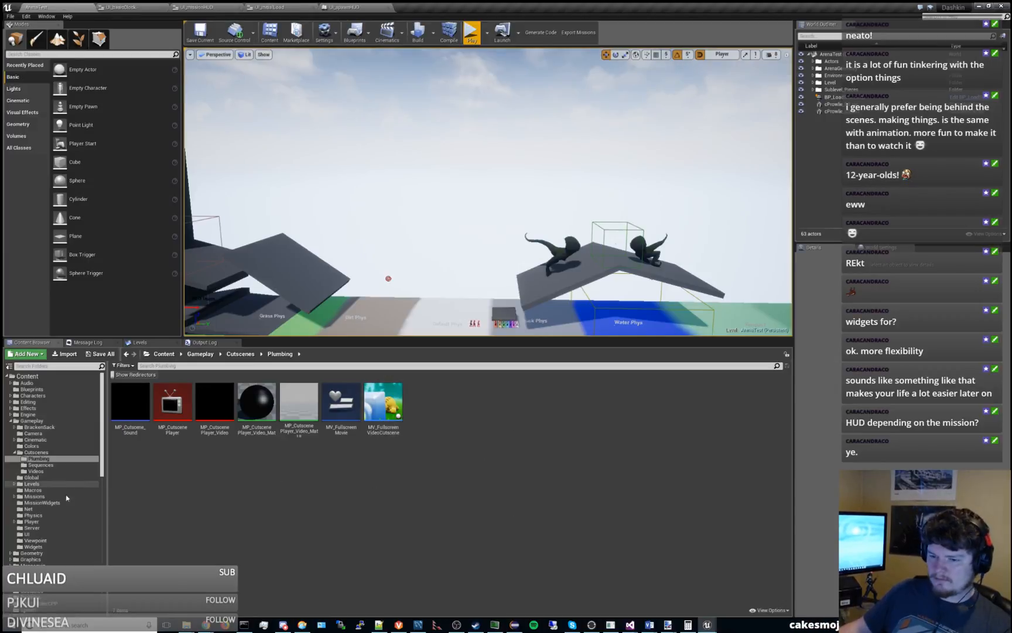
scroll(66, 497, "down", 12)
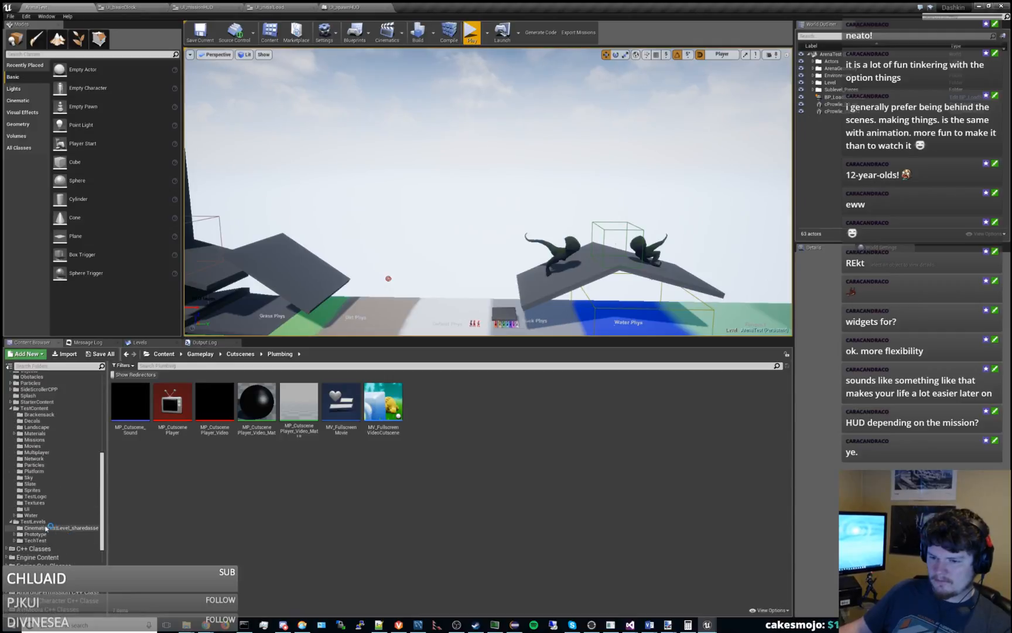
left_click(26, 509)
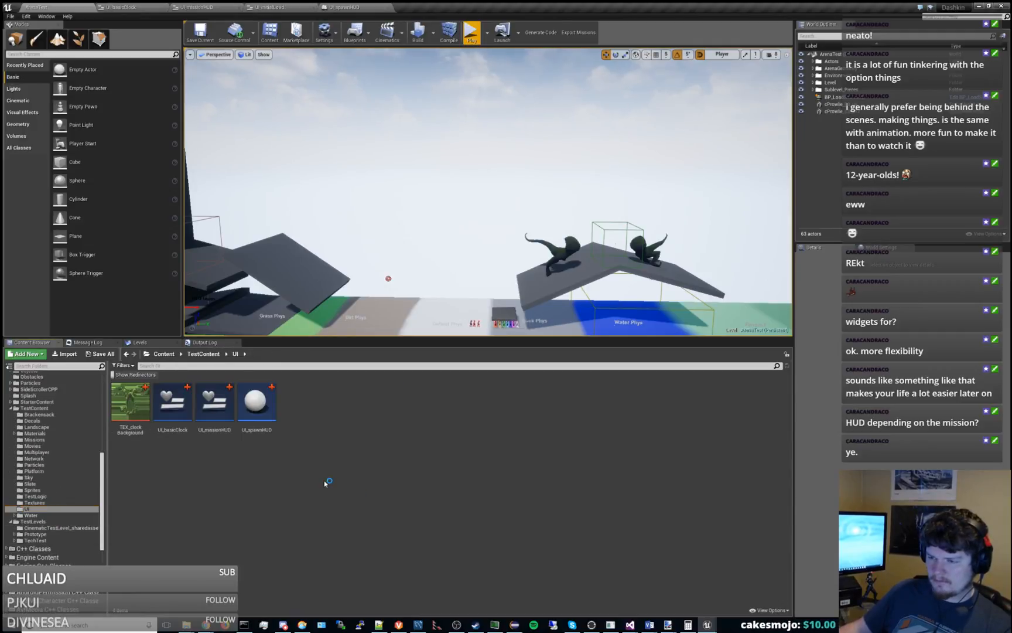
left_click_drag(256, 403, 473, 217)
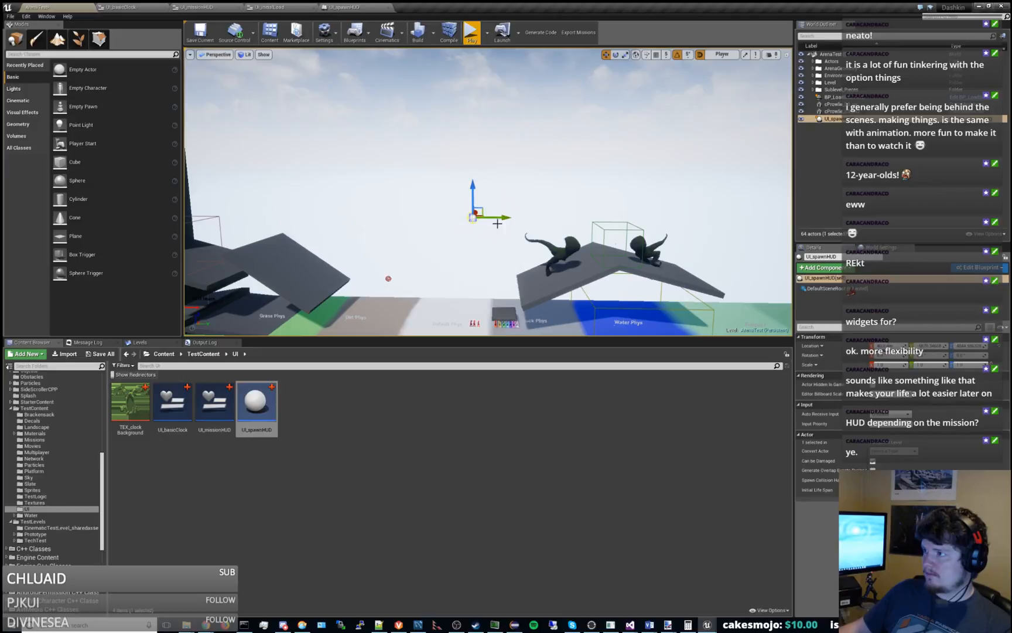
left_click(472, 33)
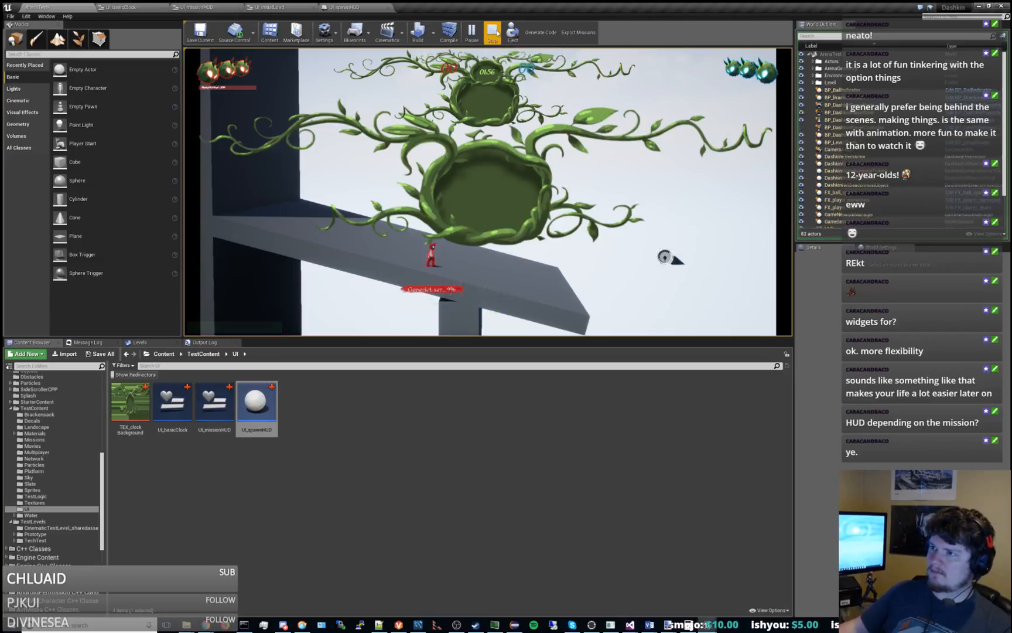
left_click(493, 33)
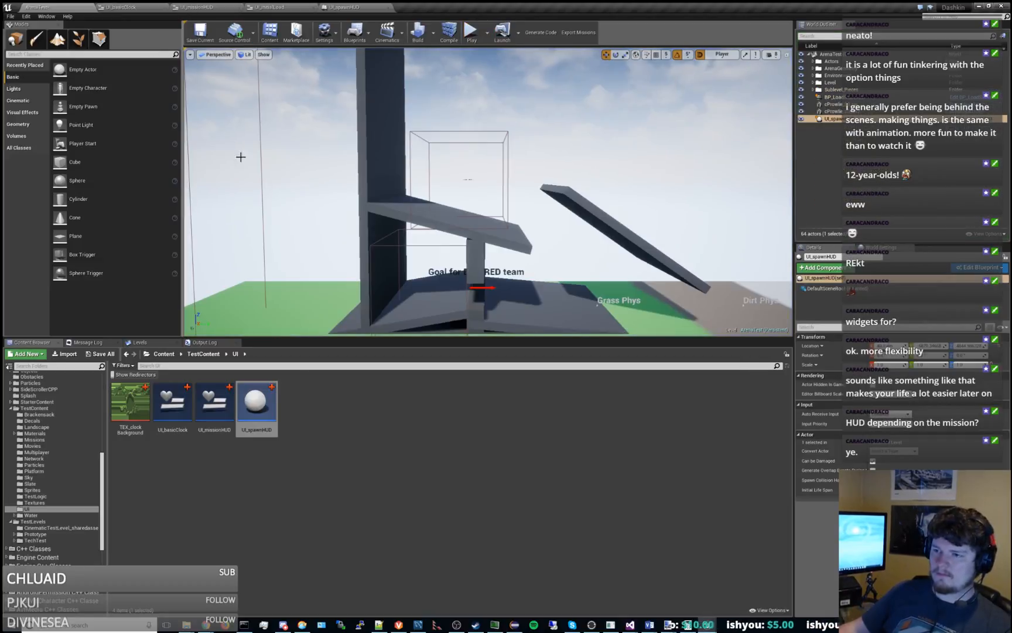
Resize the editor panels around the level viewport, narrowing the Modes panel and World Outliner to widen the viewport.
left_click_drag(264, 338, 239, 315)
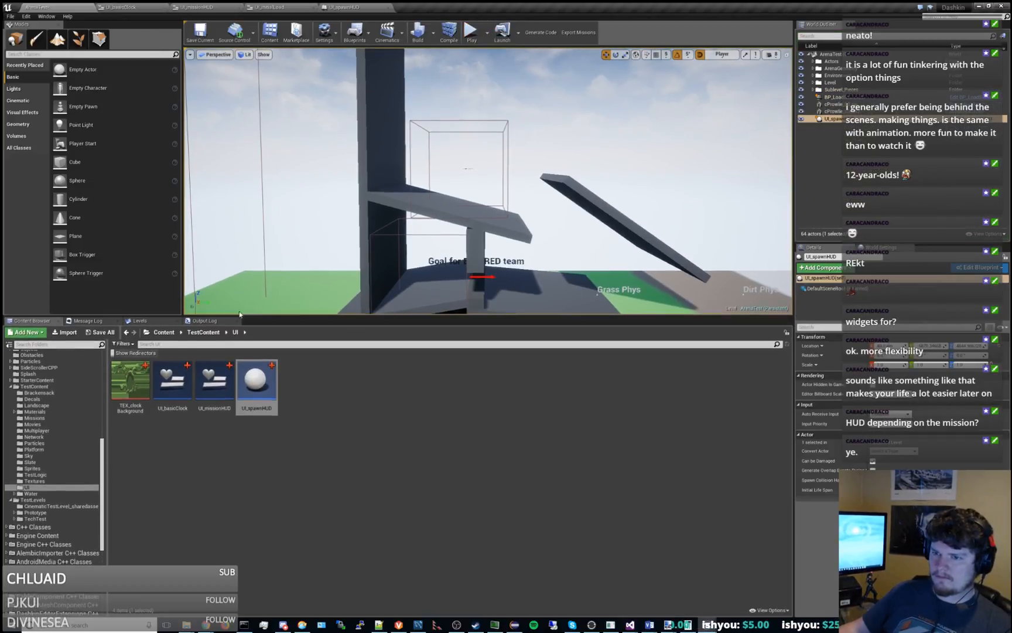
left_click_drag(181, 299, 372, 260)
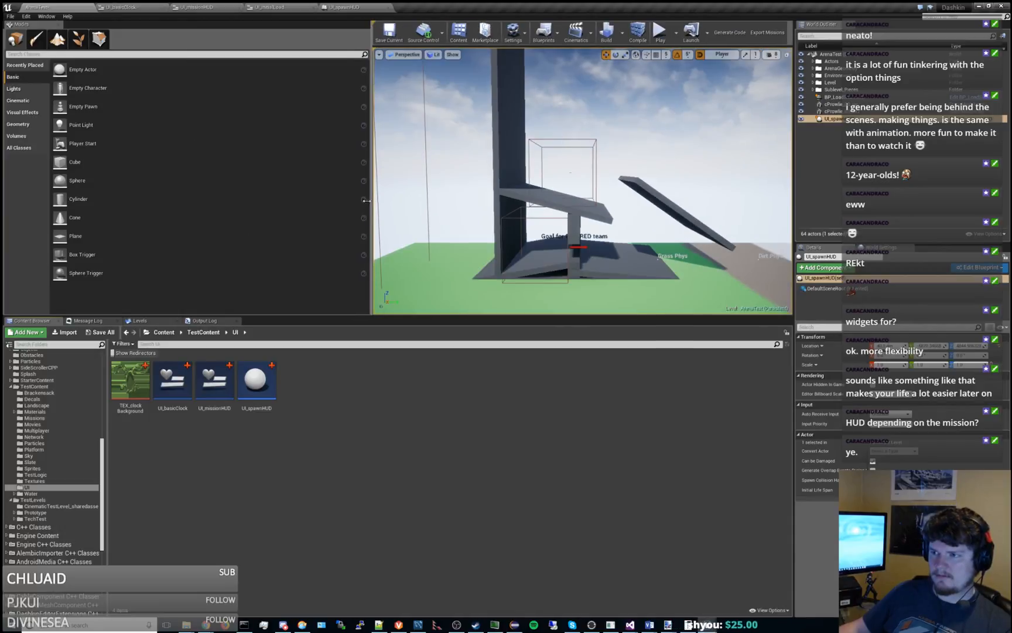
left_click_drag(371, 204, 126, 202)
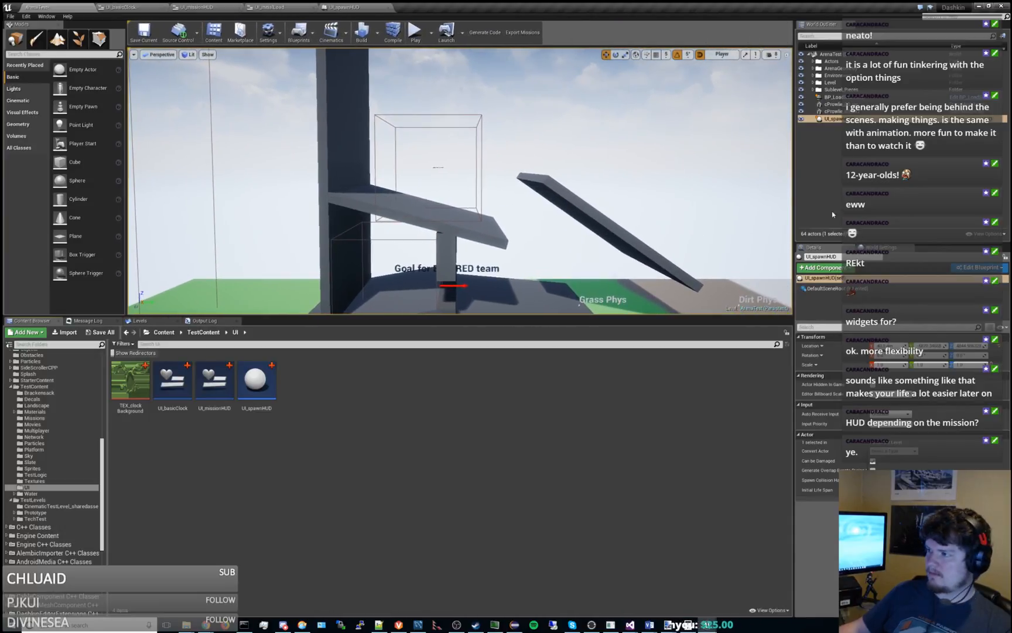
left_click_drag(797, 207, 842, 207)
left_click_drag(626, 318, 626, 340)
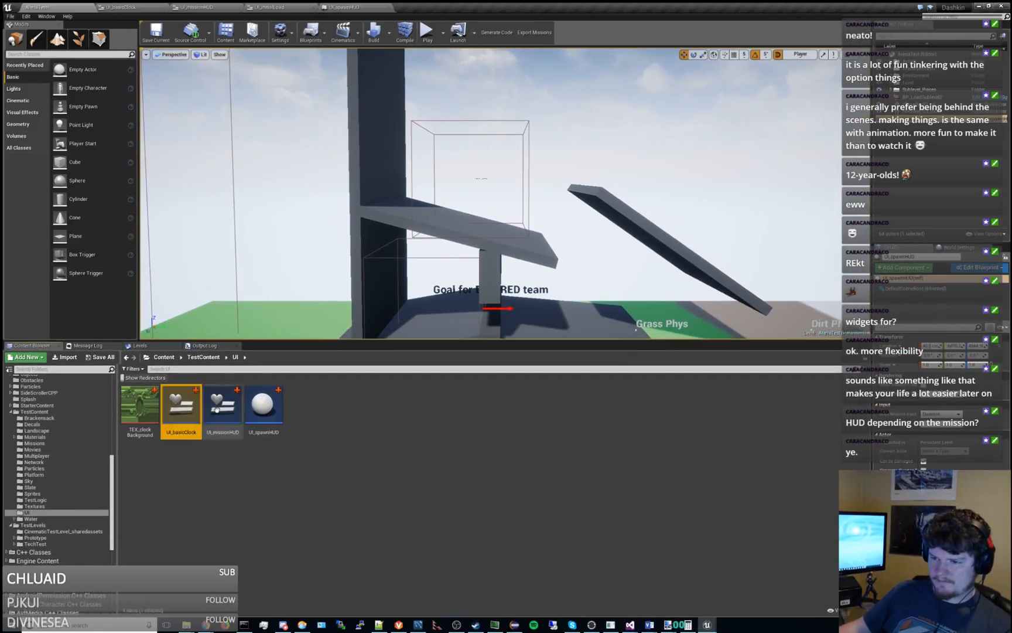
Delete the ScaleToScreen box and its contents from UI_missionHUD, leaving the unscaled UI Basic Clock, then compile and save the widget.
double_click(221, 405)
left_click(41, 283)
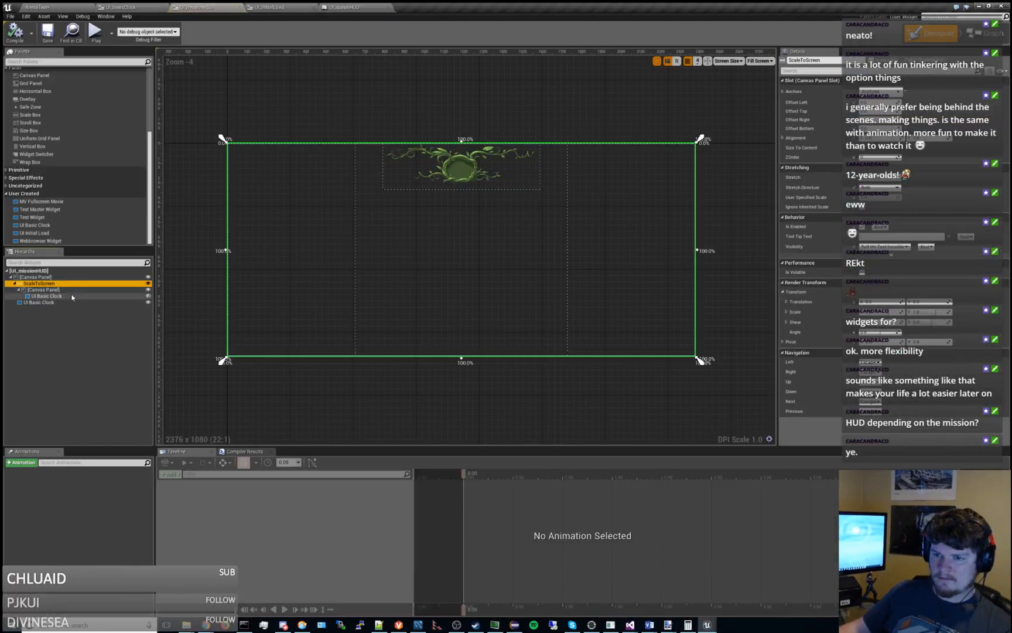
key("Delete")
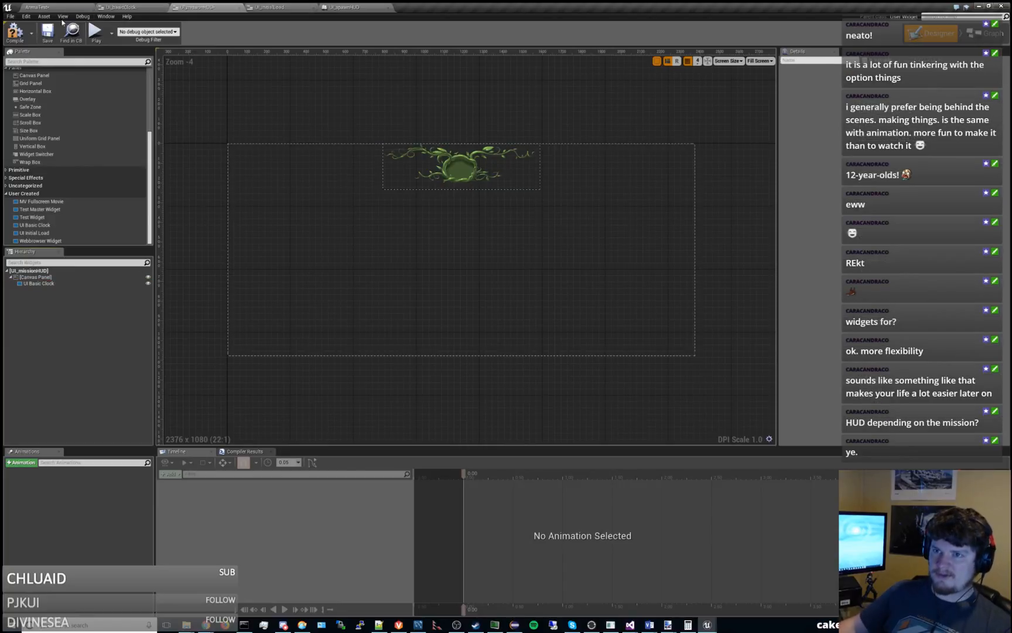
left_click(22, 39)
left_click(47, 37)
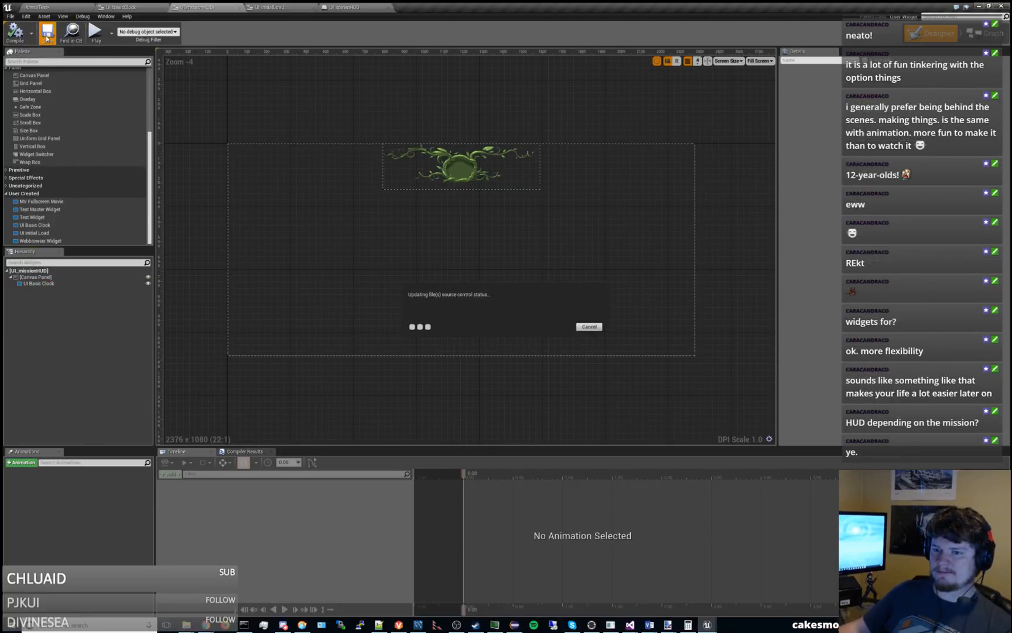
Play the ArenaTest level and resize the viewport in height and width to examine how the clock scales against the existing HUD.
left_click(107, 7)
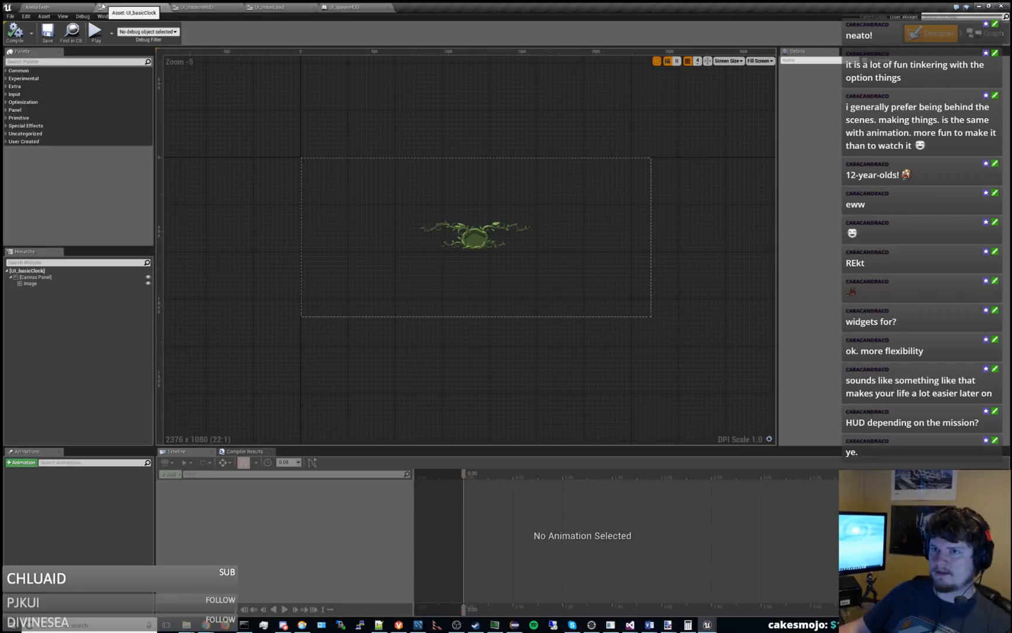
left_click(79, 8)
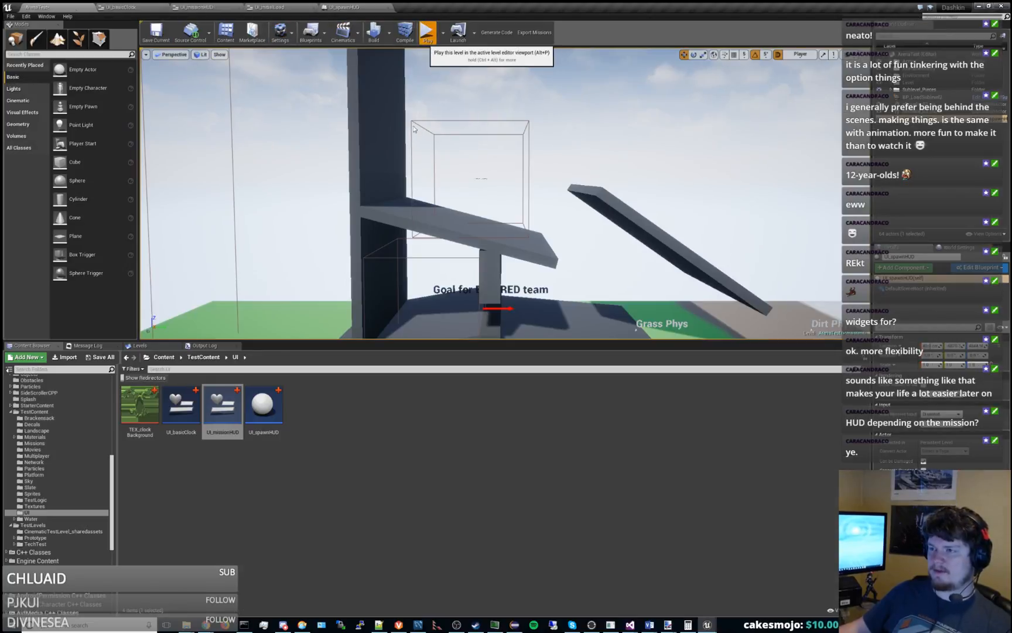
left_click(427, 32)
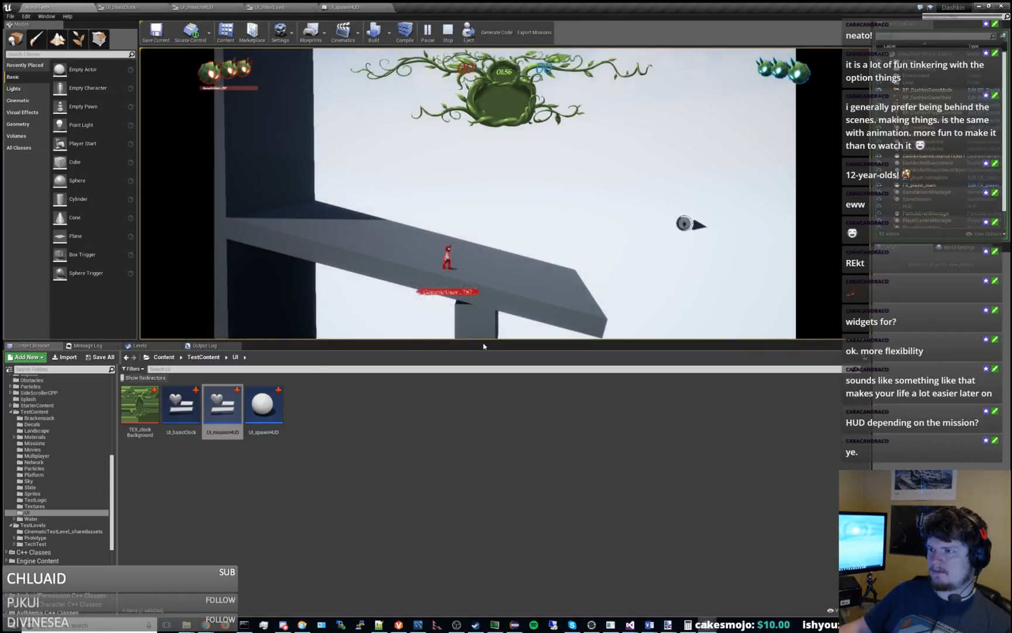
left_click_drag(489, 343, 534, 508)
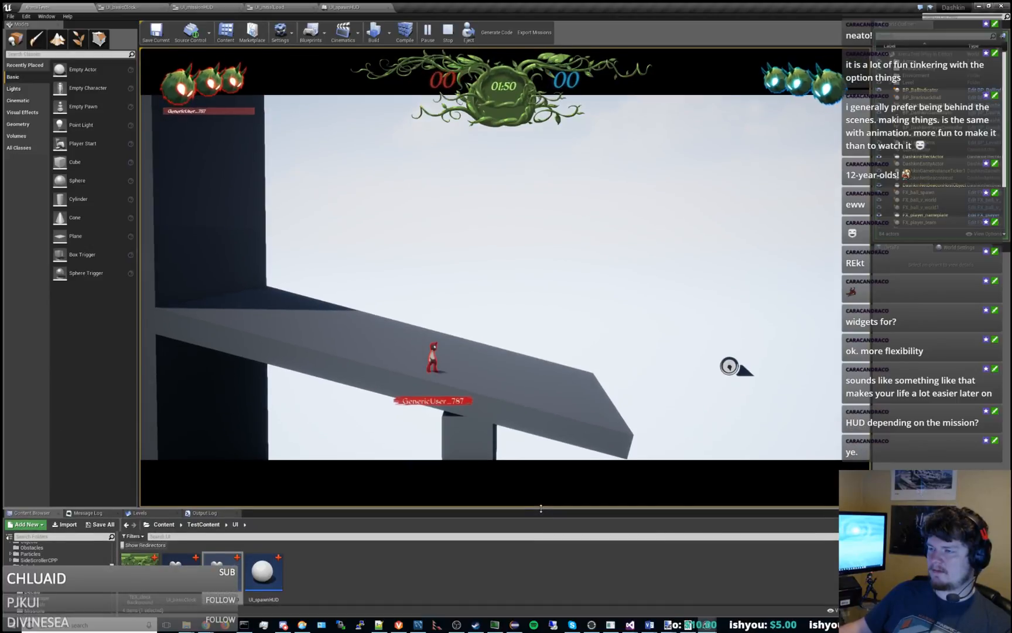
left_click_drag(841, 276, 526, 261)
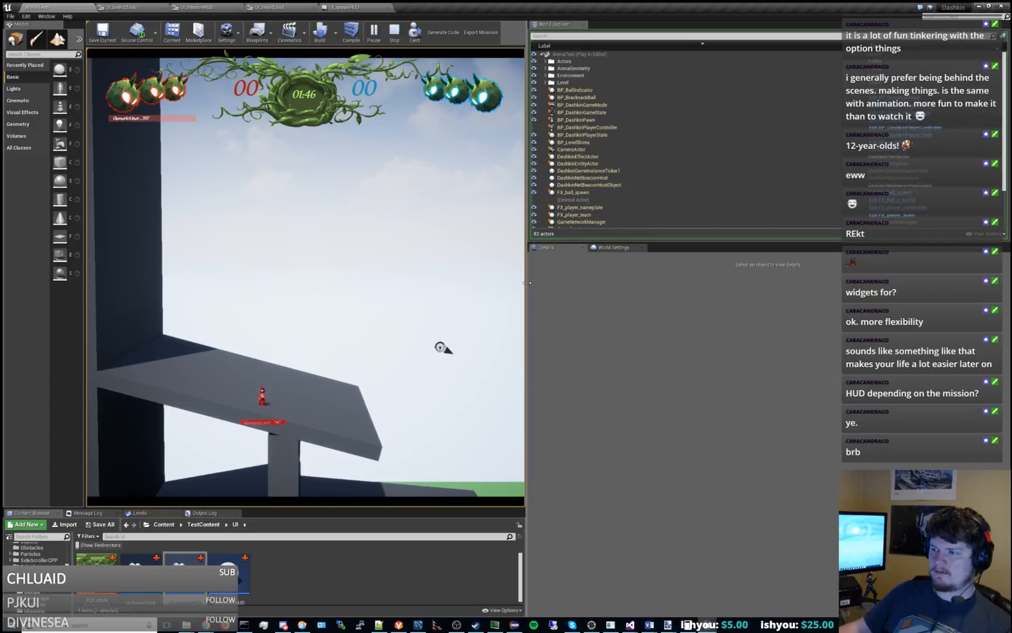
left_click_drag(380, 272, 762, 280)
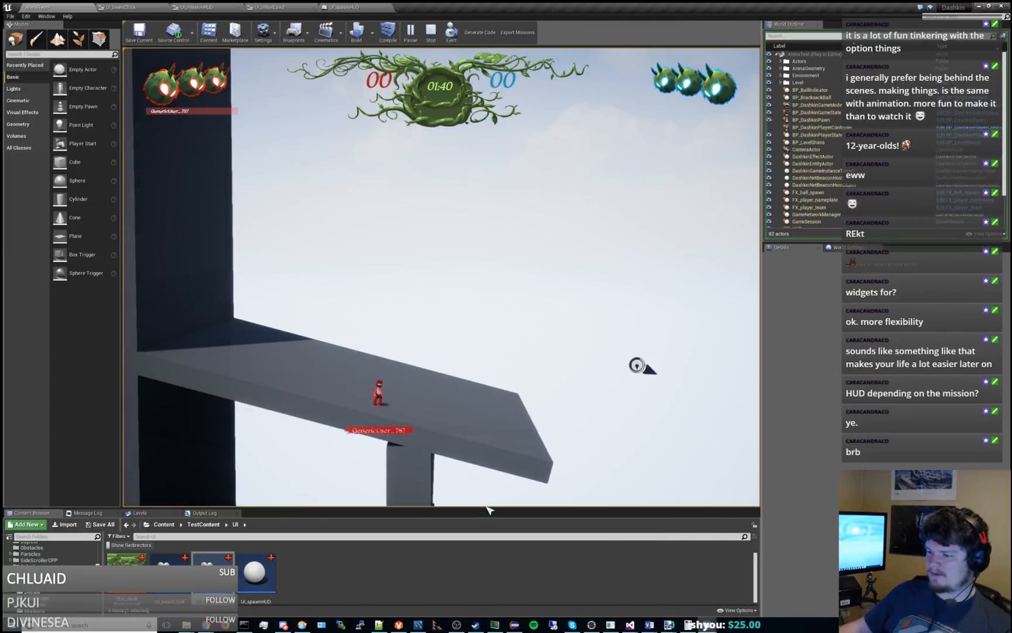
left_click_drag(484, 512, 505, 286)
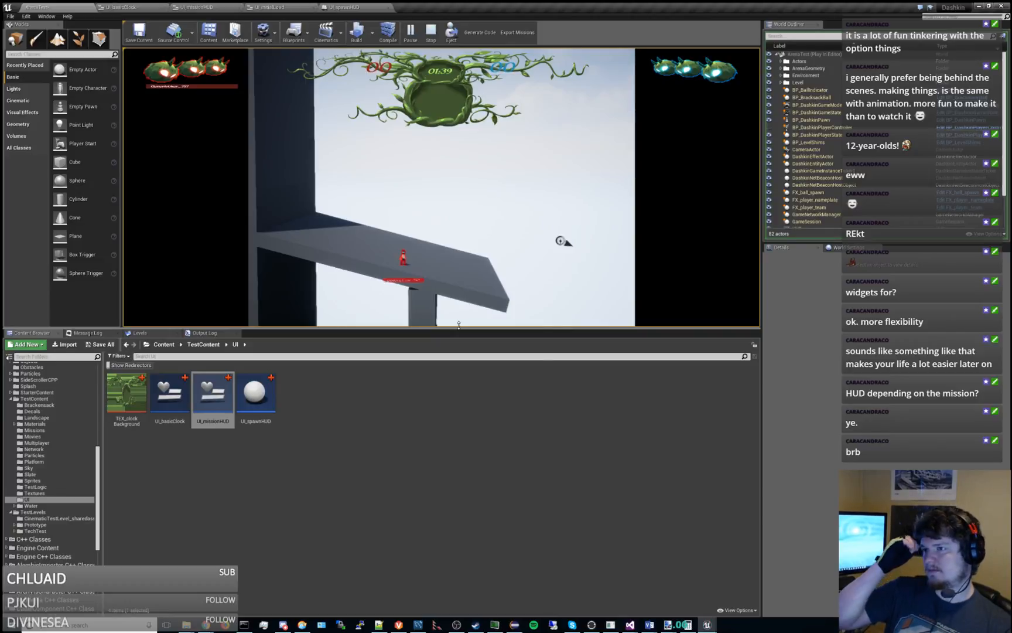
left_click_drag(459, 325, 459, 281)
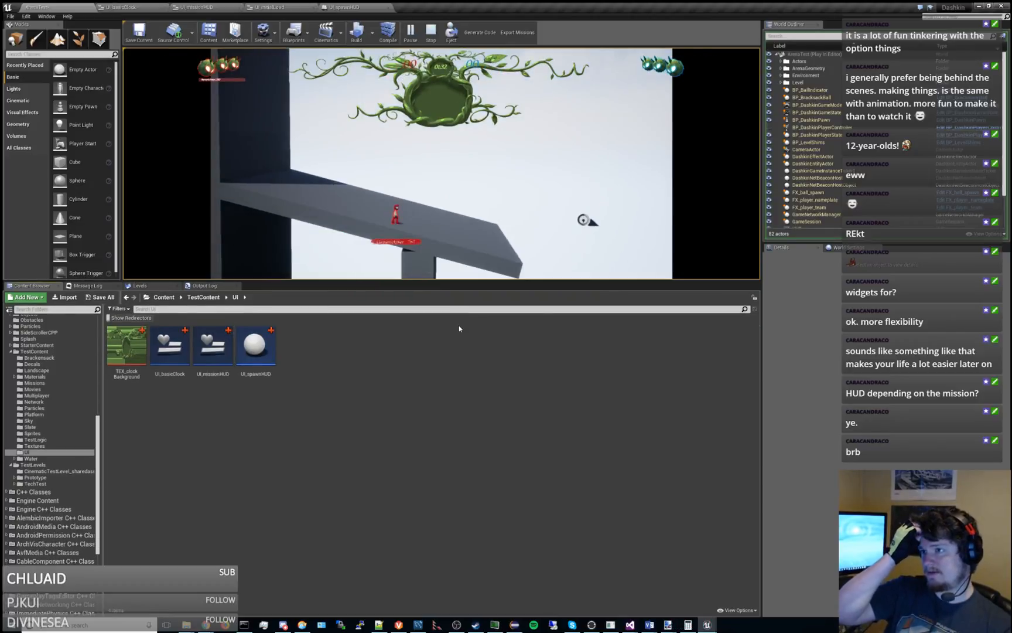
left_click(432, 30)
Close the UI_initialLoad widget editor and return to UI_missionHUD.
left_click(328, 7)
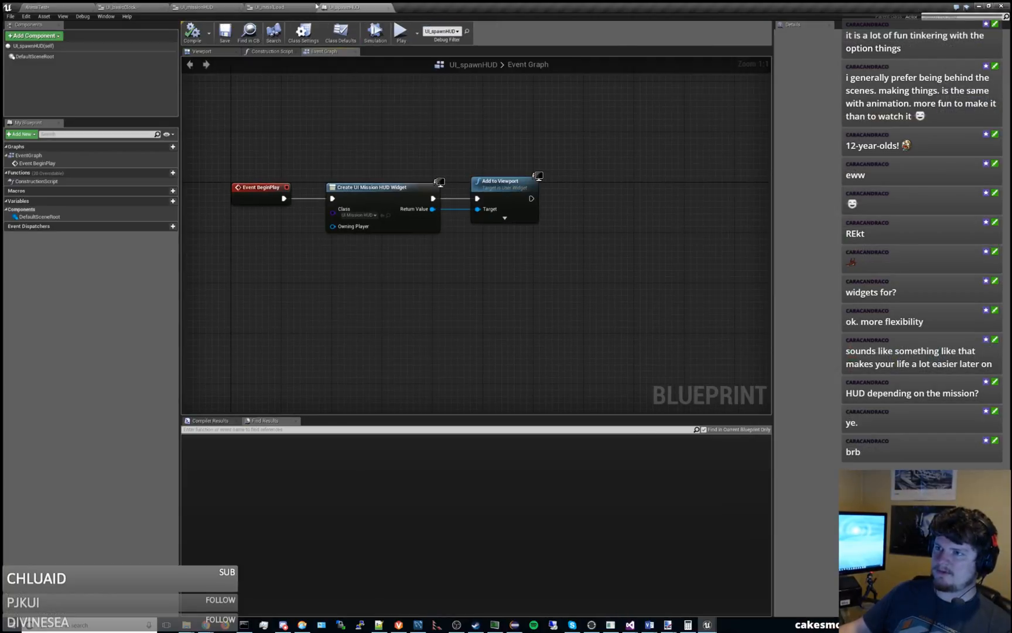
left_click(273, 7)
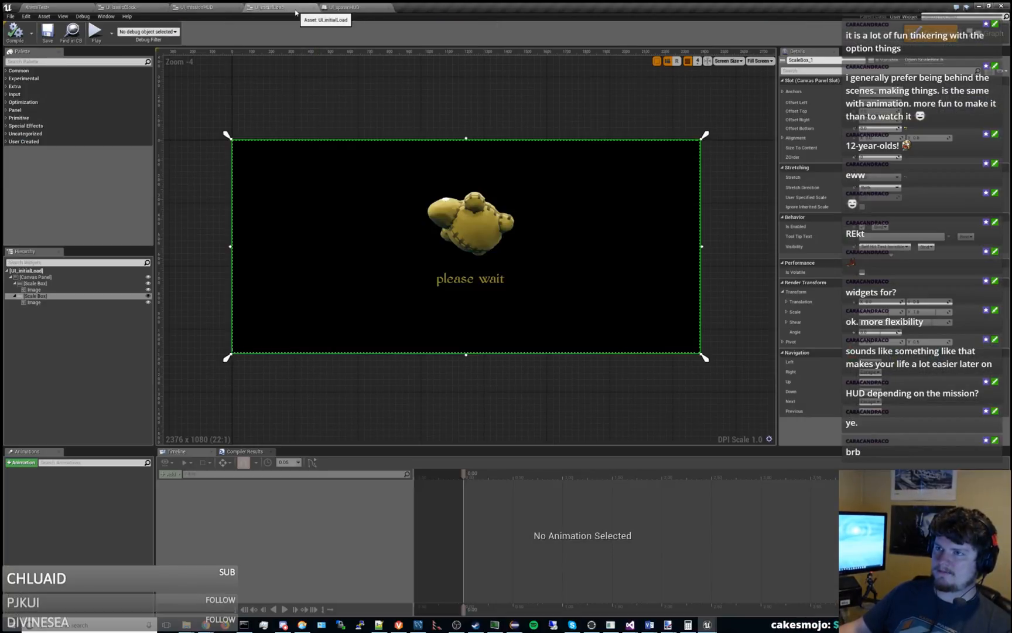
left_click(313, 7)
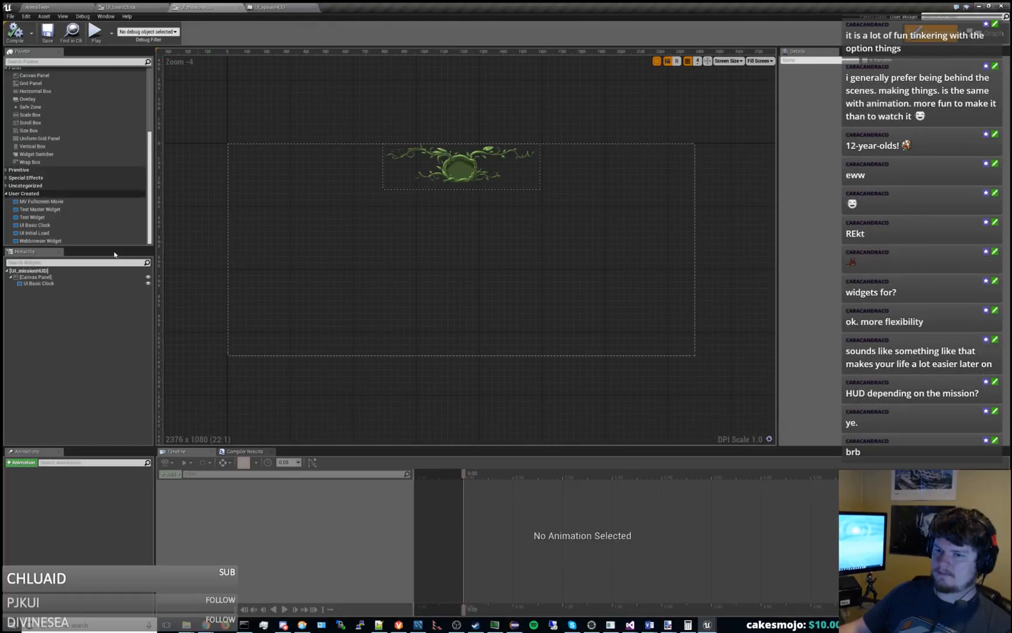
Try a smaller width and height on the UI Basic Clock in UI_missionHUD, then restore its width and set Size Y to 237.
left_click(472, 184)
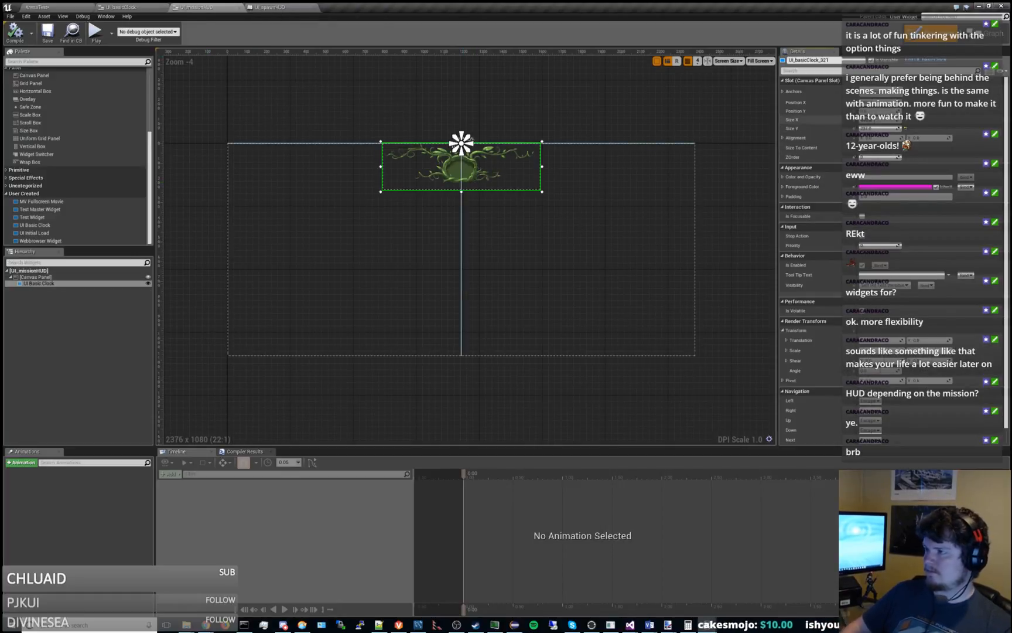
key("Return")
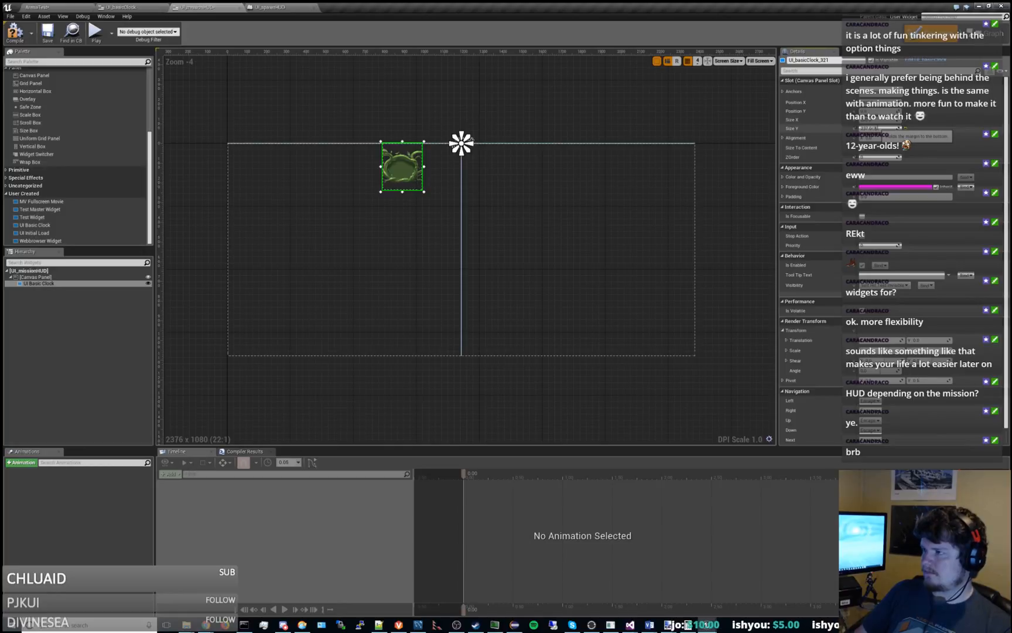
key("Return")
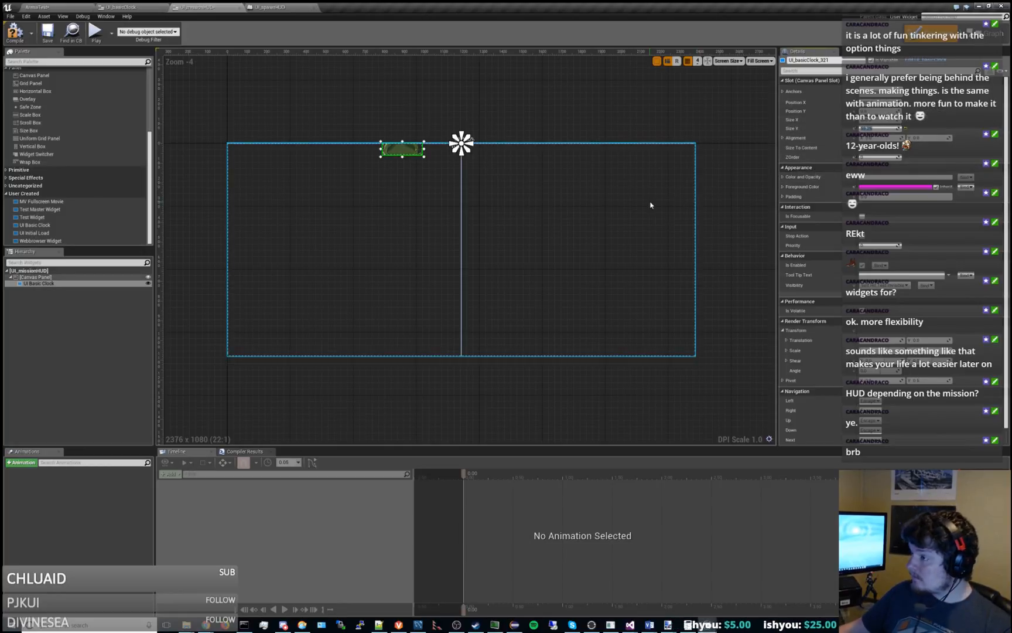
scroll(510, 191, "up", 1)
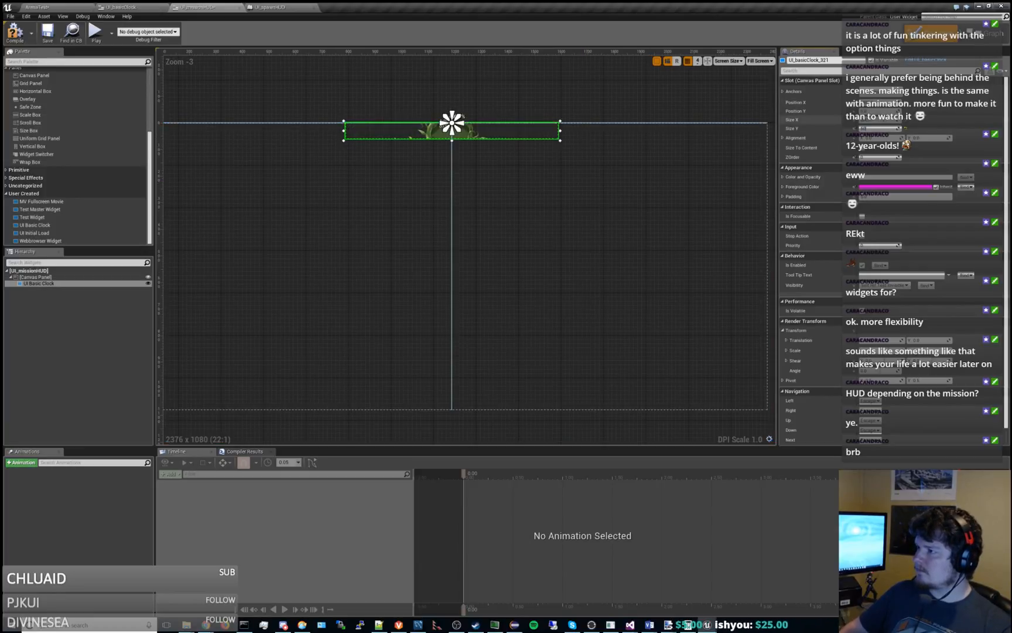
type("237")
key("Return")
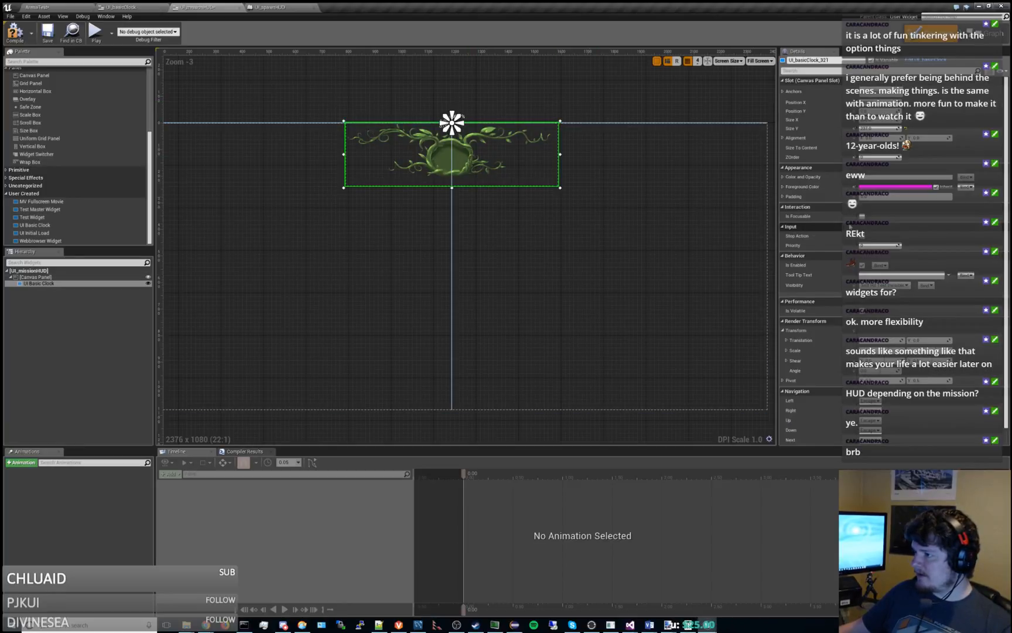
scroll(808, 321, "down", 1)
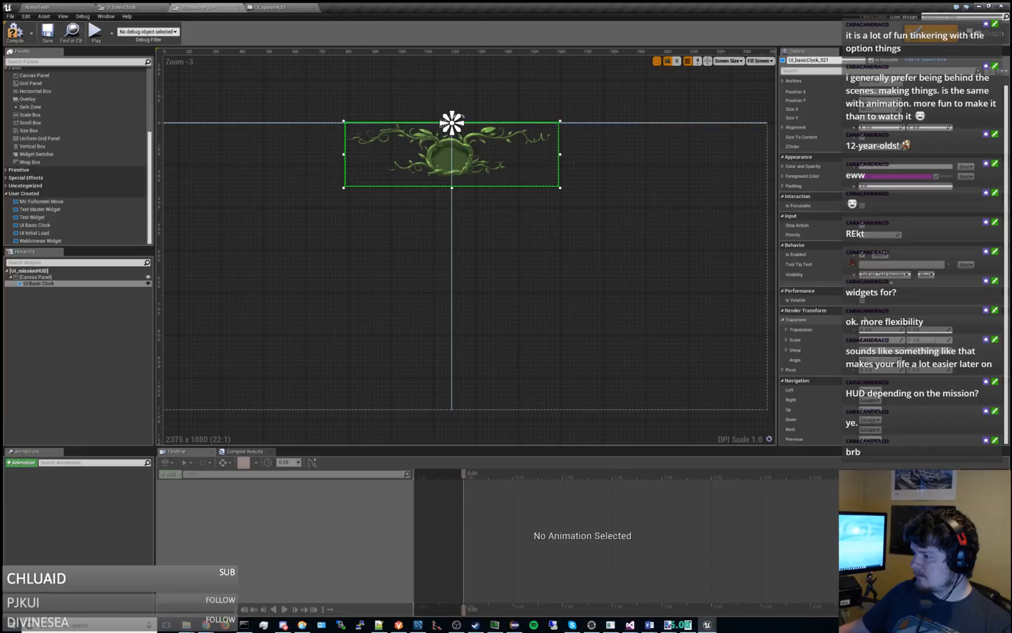
Try a Size X of 400 on the UI Basic Clock and toggle Size To Content on and off, then restore the width.
right_click(51, 286)
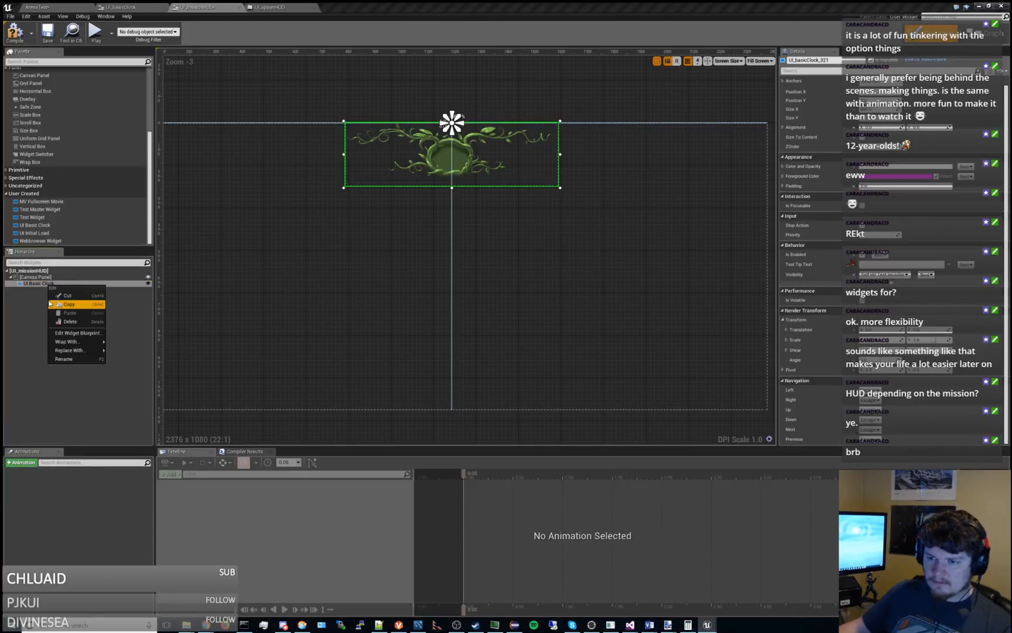
scroll(911, 196, "up", 1)
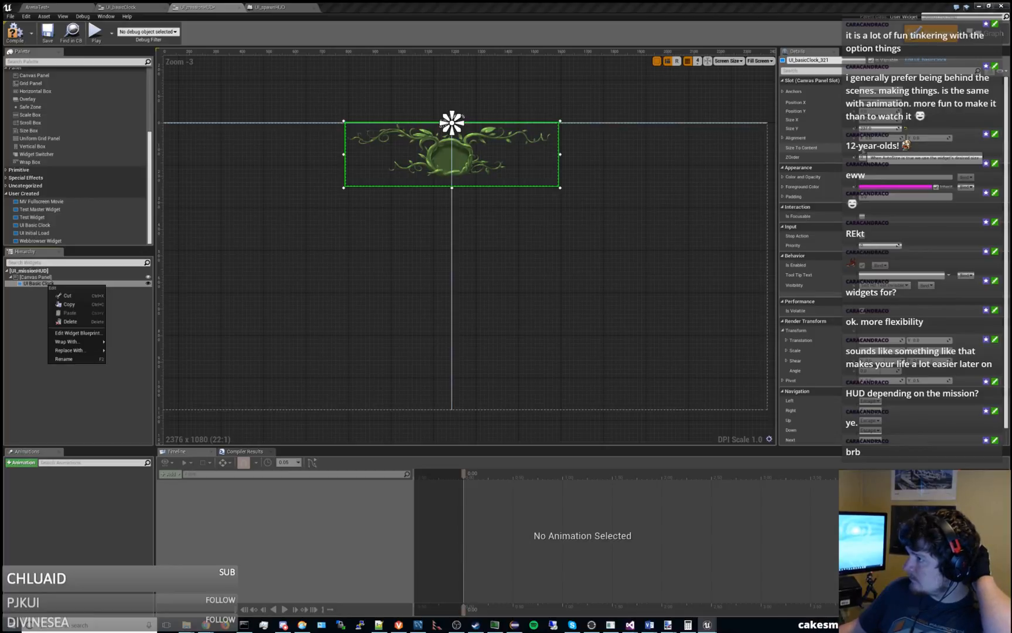
left_click(863, 150)
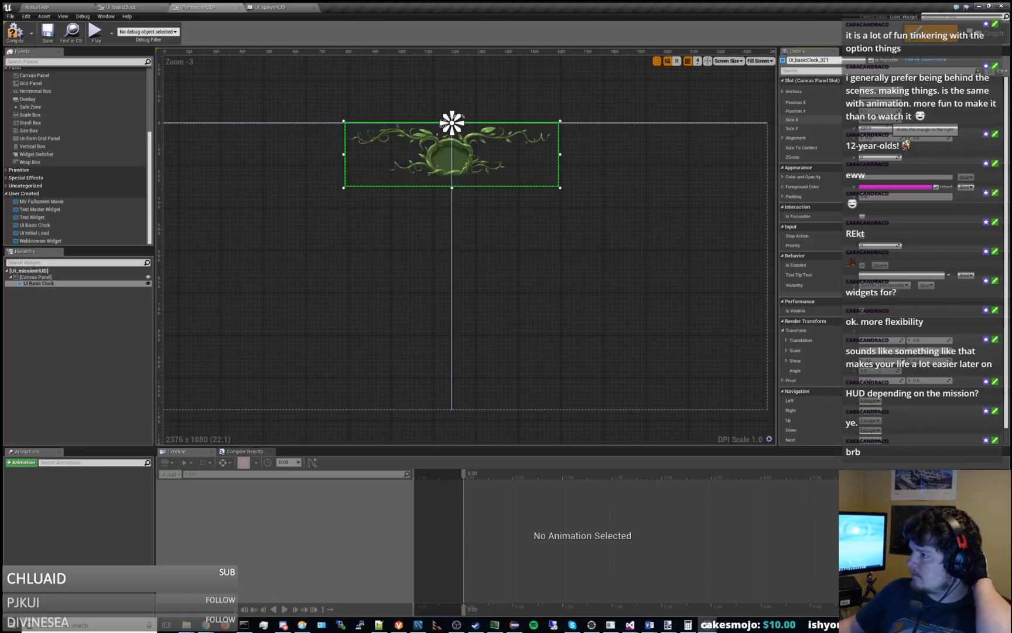
type("400")
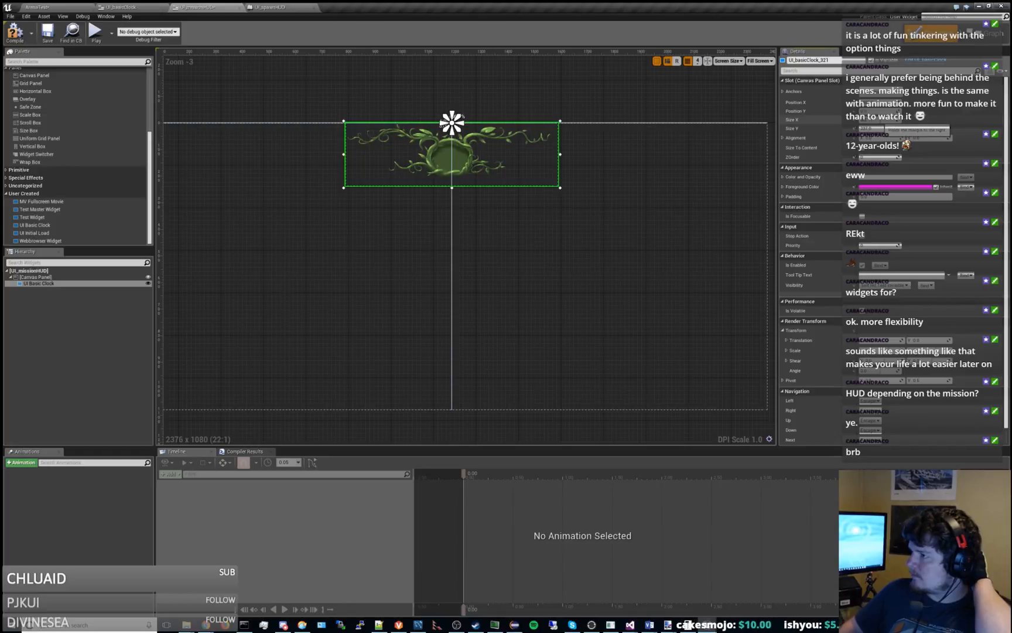
key("Return")
left_click(862, 148)
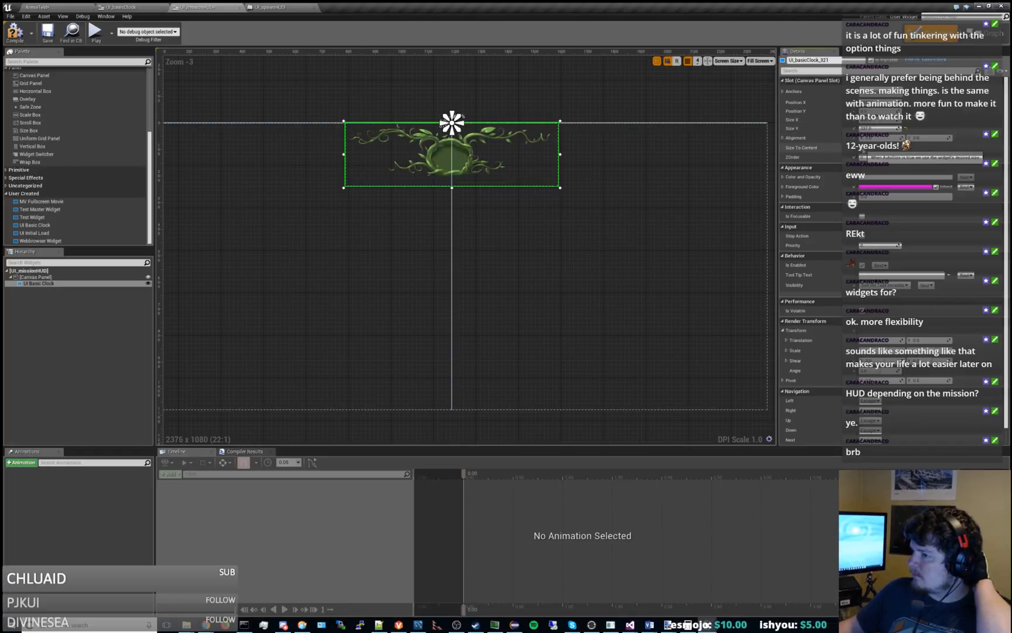
left_click(863, 148)
left_click(863, 149)
left_click(862, 149)
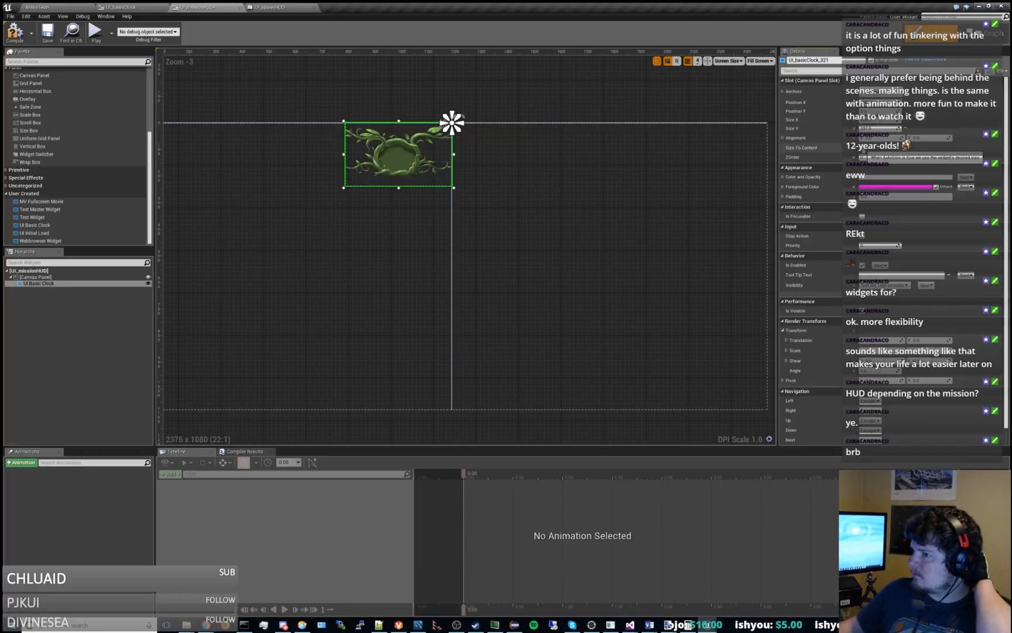
left_click(863, 148)
left_click(863, 149)
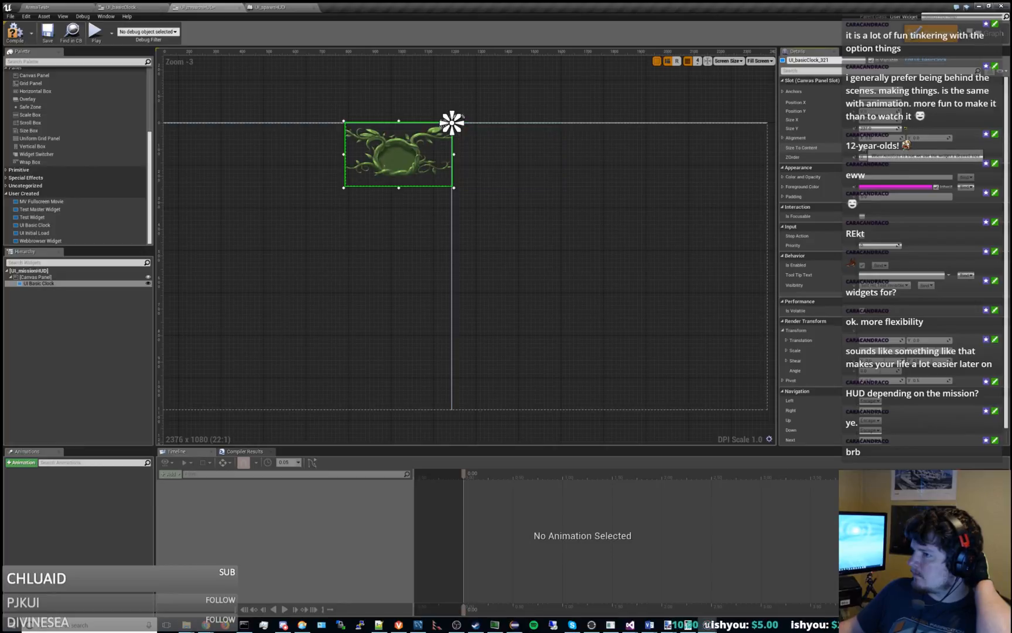
left_click(863, 149)
left_click(566, 107)
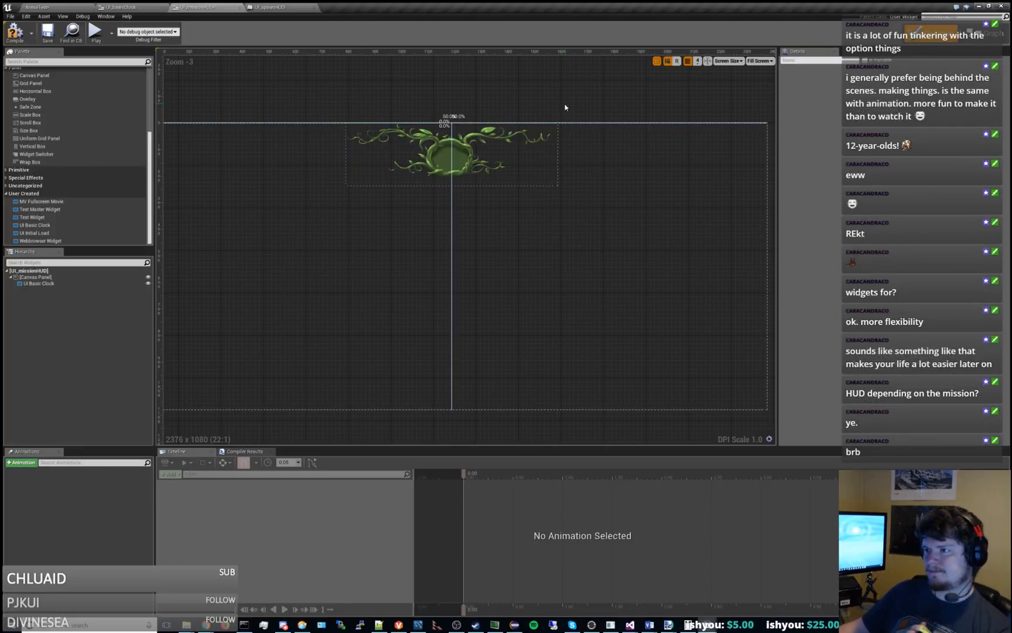
Move the UI Basic Clock to the bottom centre of the UI_missionHUD canvas, then compile and save the widget.
left_click(473, 169)
left_click_drag(473, 168, 462, 370)
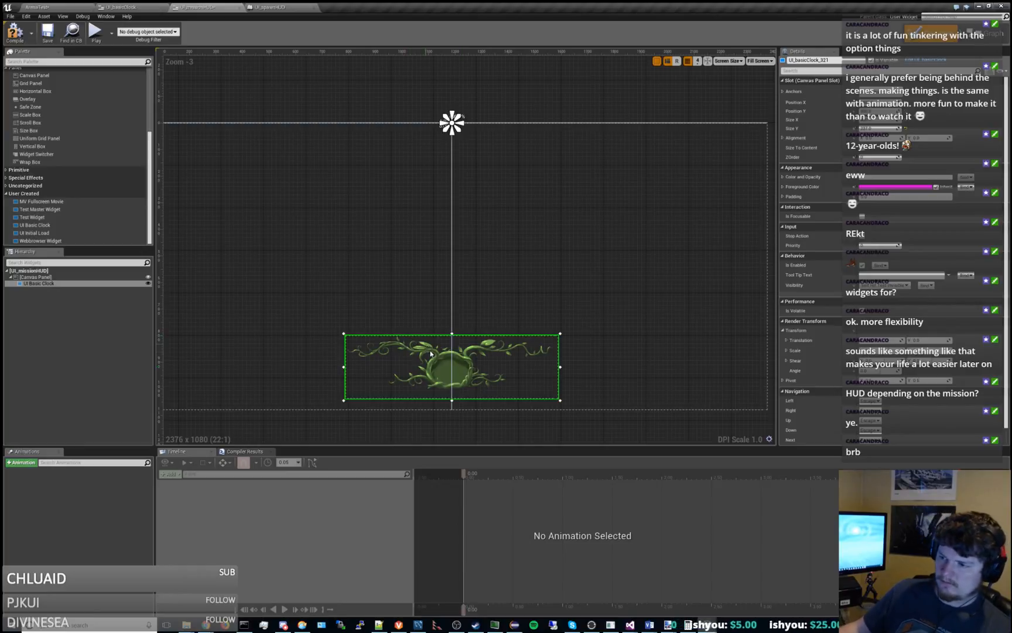
left_click(382, 293)
left_click_drag(435, 369, 438, 370)
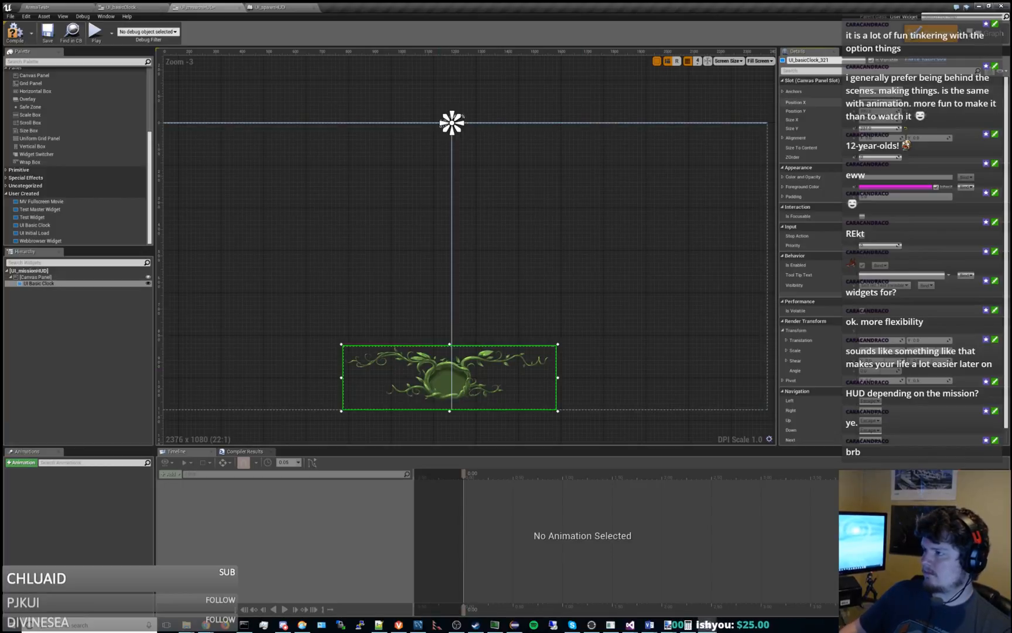
key("Return")
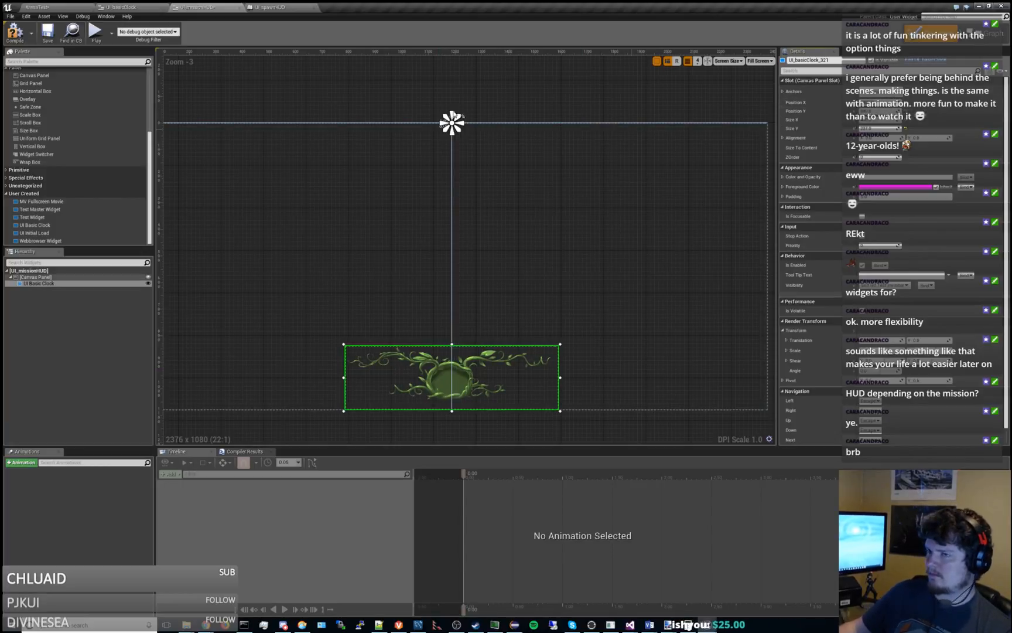
left_click(15, 34)
left_click(47, 32)
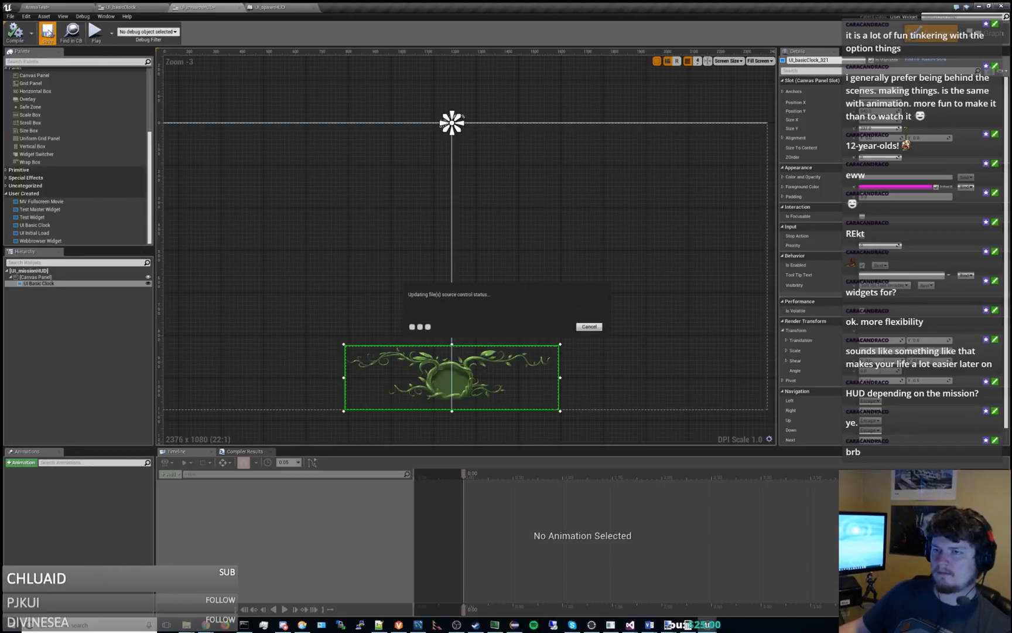
Play the ArenaTest level while shortening the viewport to check the bottom clock, then stop and widen the Modes panel.
left_click(66, 6)
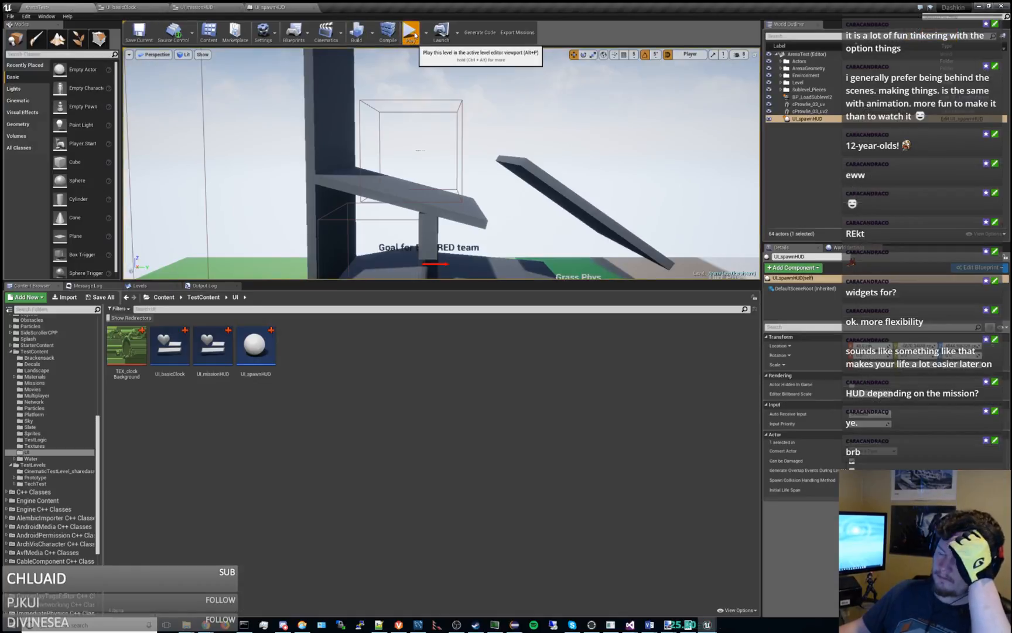
left_click(412, 32)
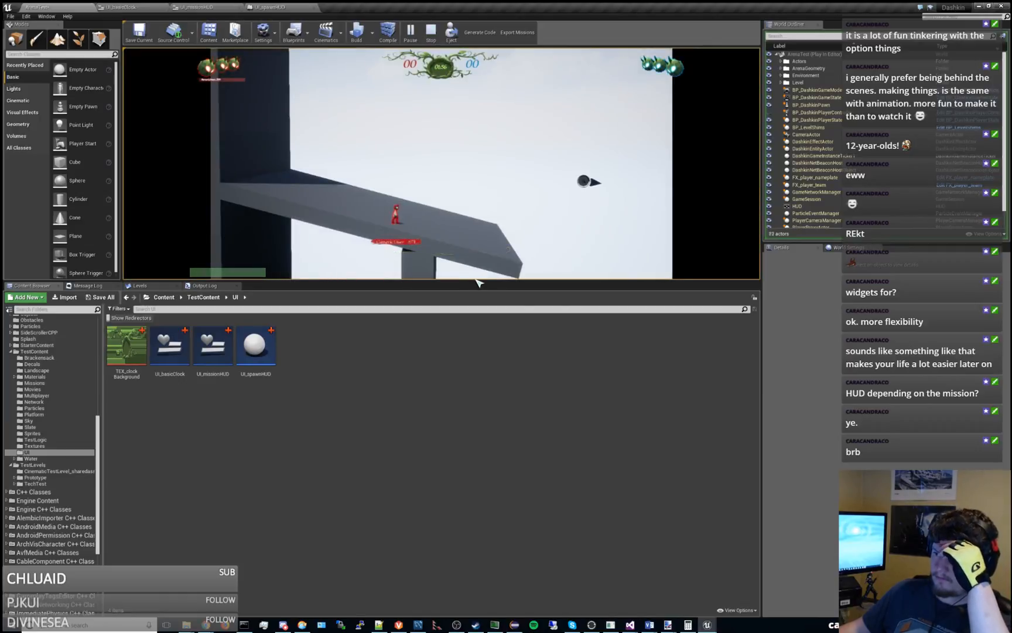
left_click_drag(474, 280, 486, 256)
left_click(431, 32)
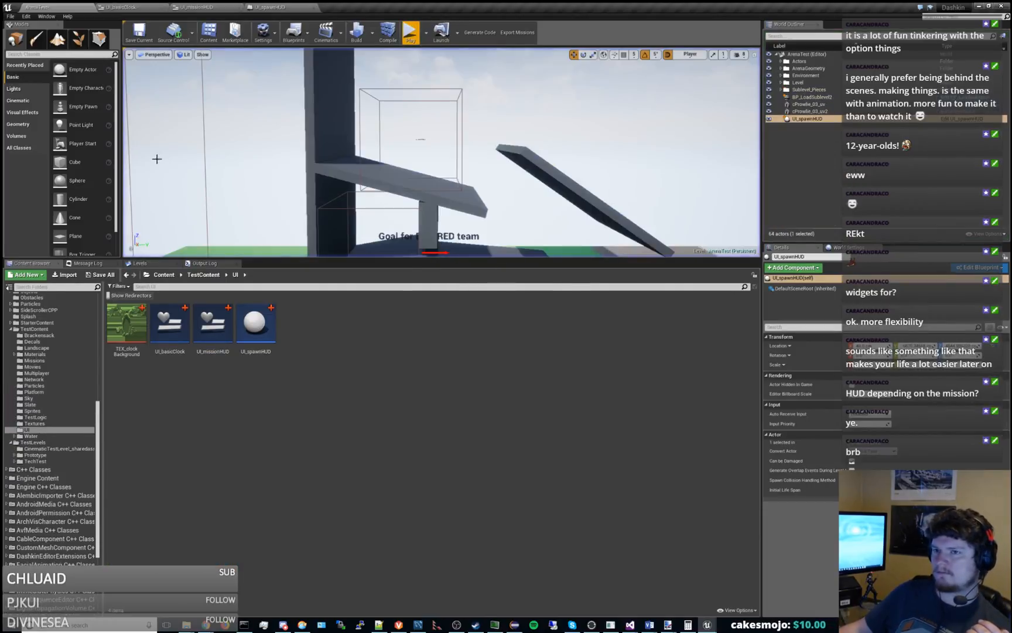
left_click_drag(122, 160, 139, 159)
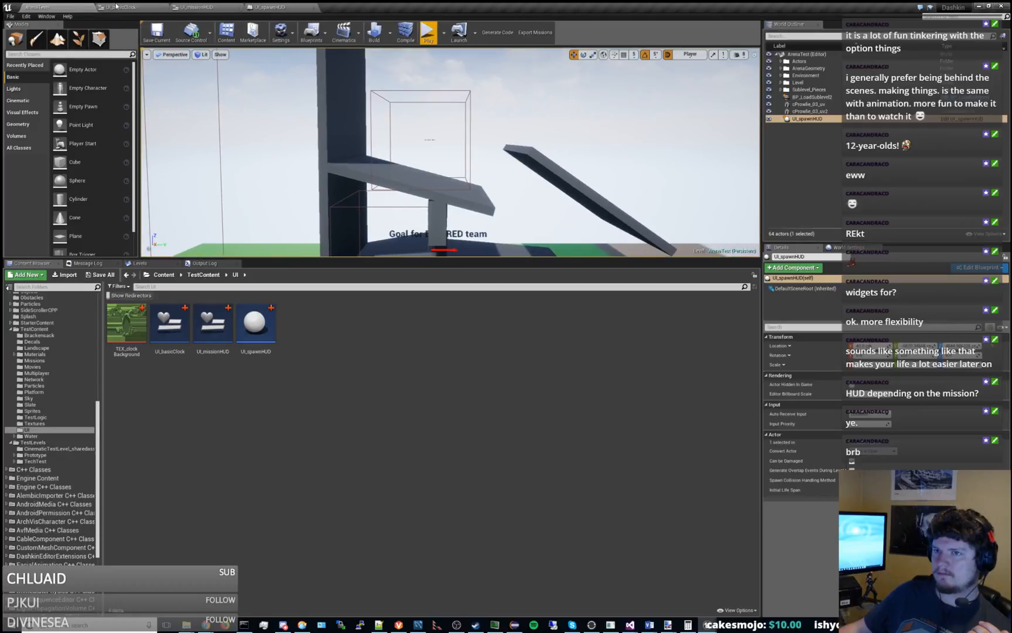
Examine the Panel widget types available for UI_missionHUD and their descriptions for a container suited to the clock.
left_click(124, 8)
left_click(205, 9)
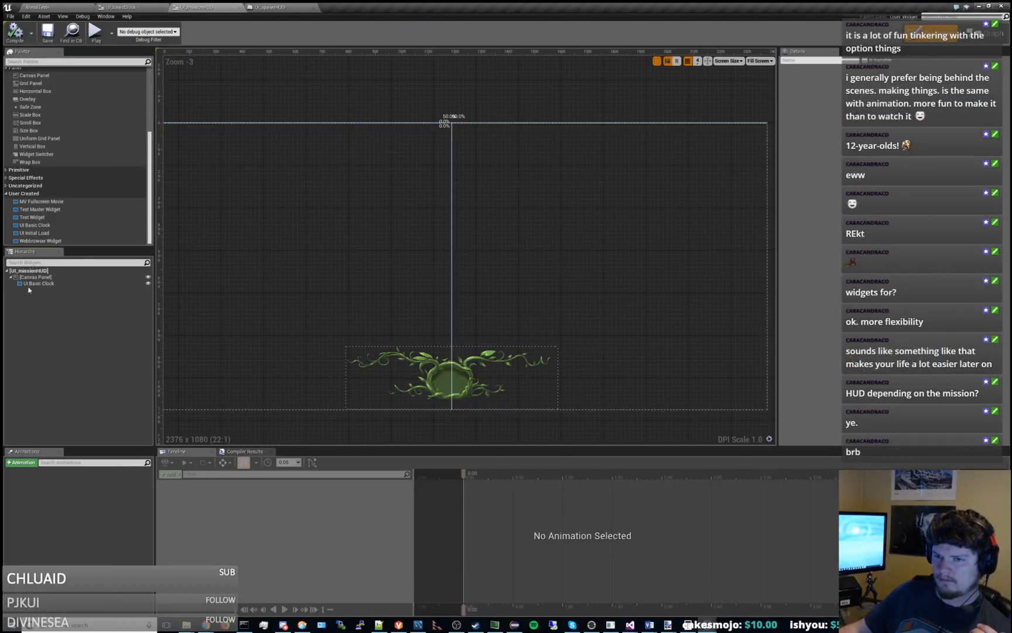
scroll(103, 178, "up", 5)
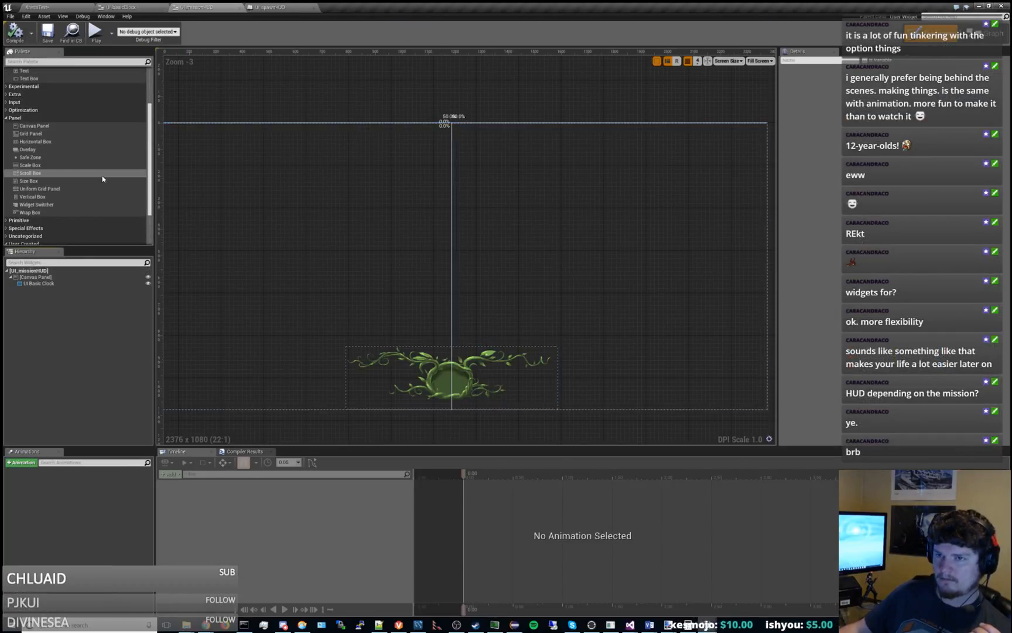
scroll(103, 178, "down", 5)
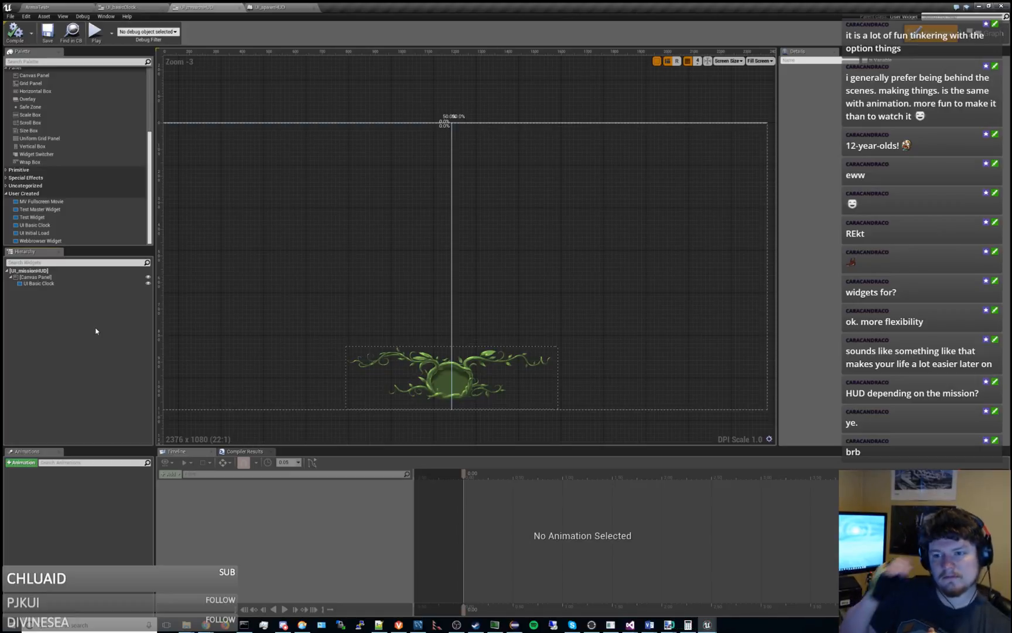
scroll(81, 221, "up", 3)
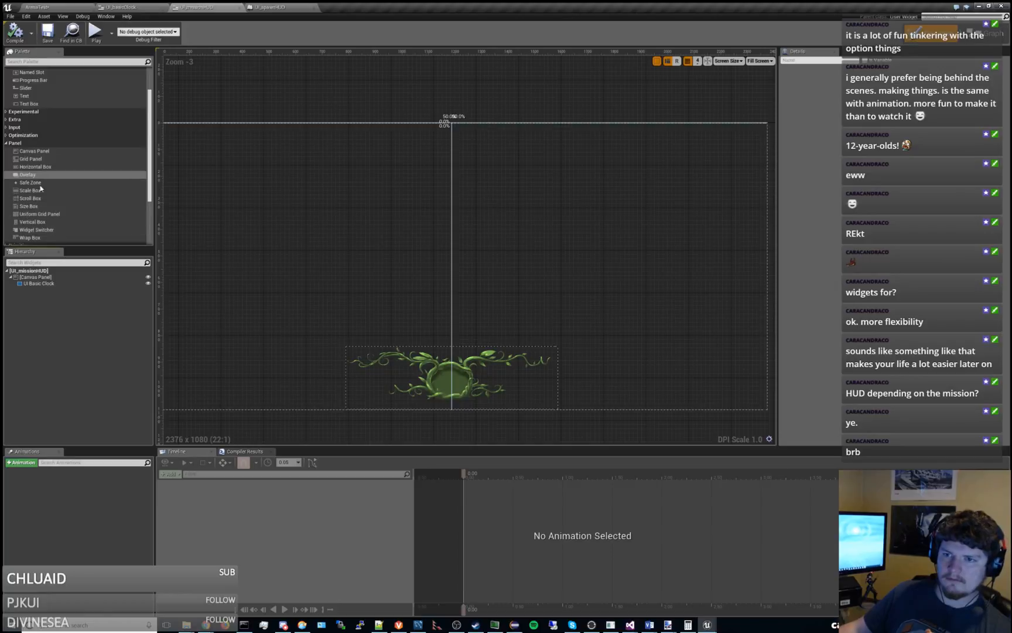
mouse_move(34, 185)
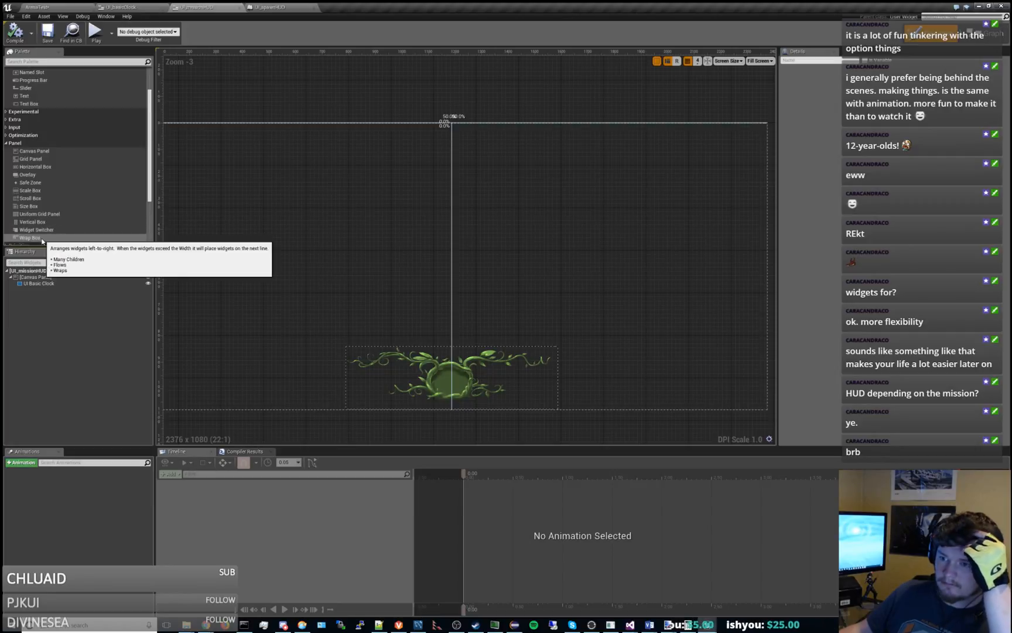
scroll(56, 219, "down", 3)
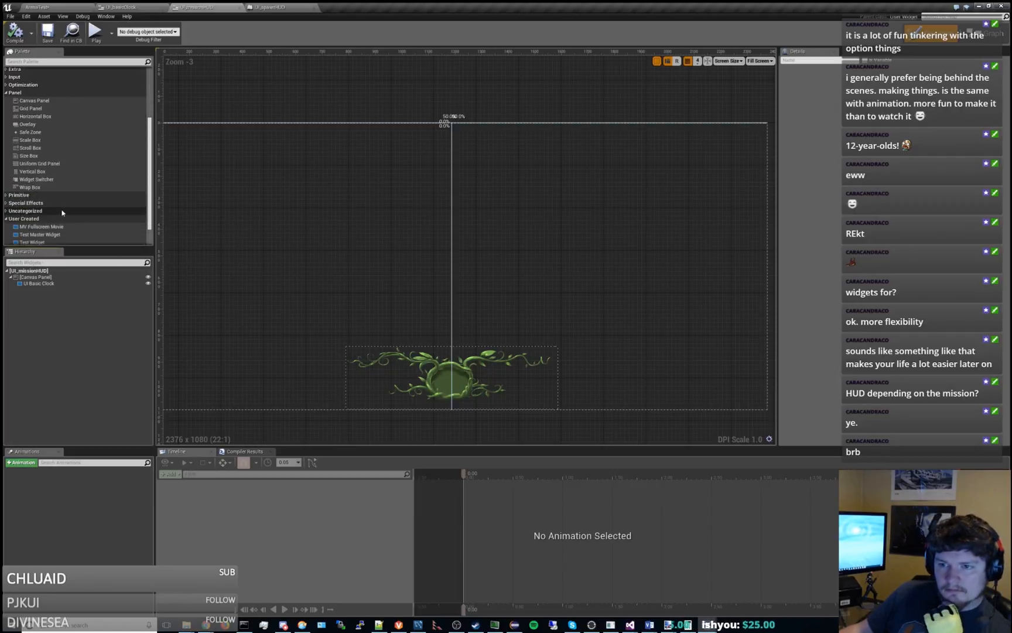
scroll(59, 208, "up", 2)
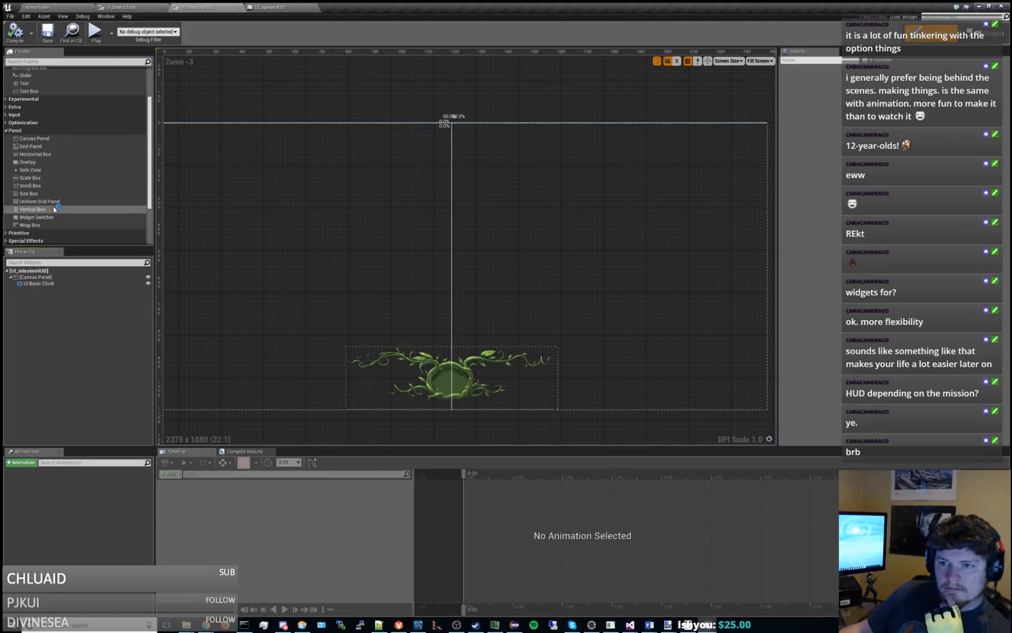
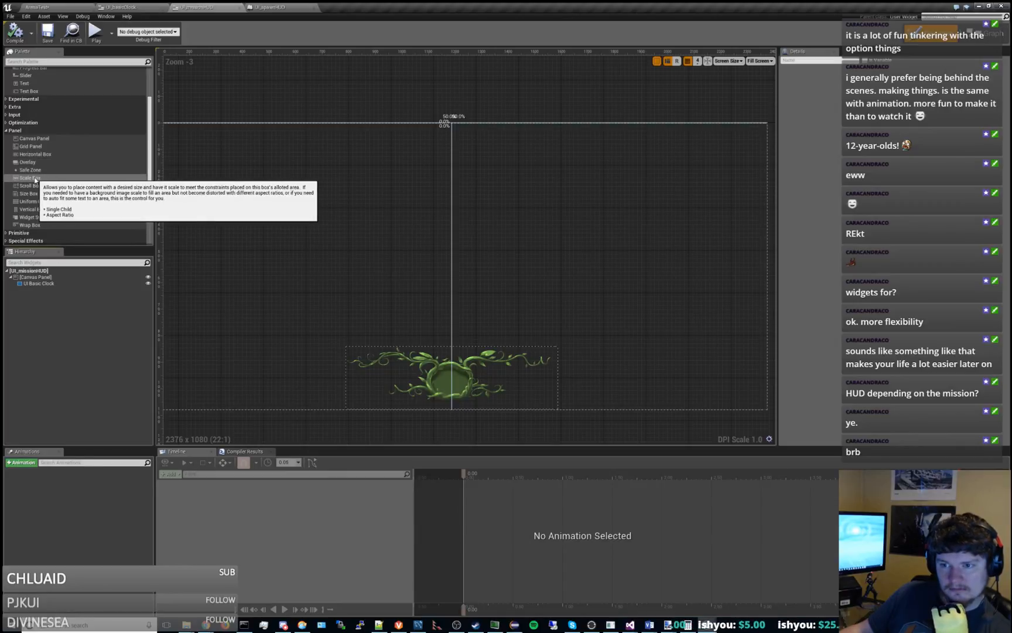
Add a Scale Box to the UI_missionHUD canvas and anchor it to the top centre.
left_click_drag(34, 179, 41, 290)
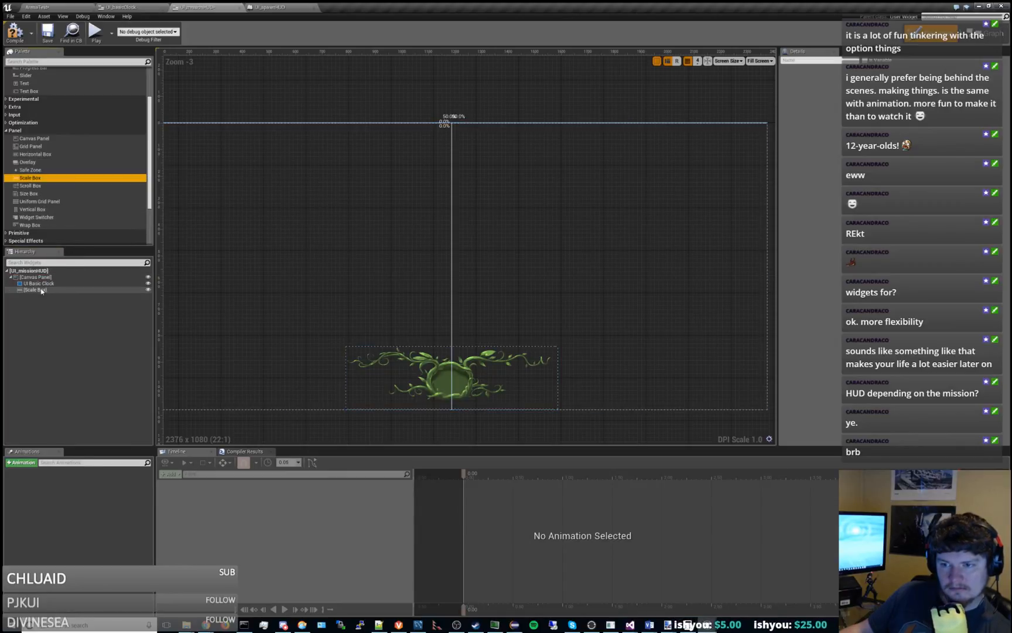
mouse_move(361, 244)
right_mouse_down()
mouse_move(402, 248)
mouse_move(370, 249)
right_mouse_up()
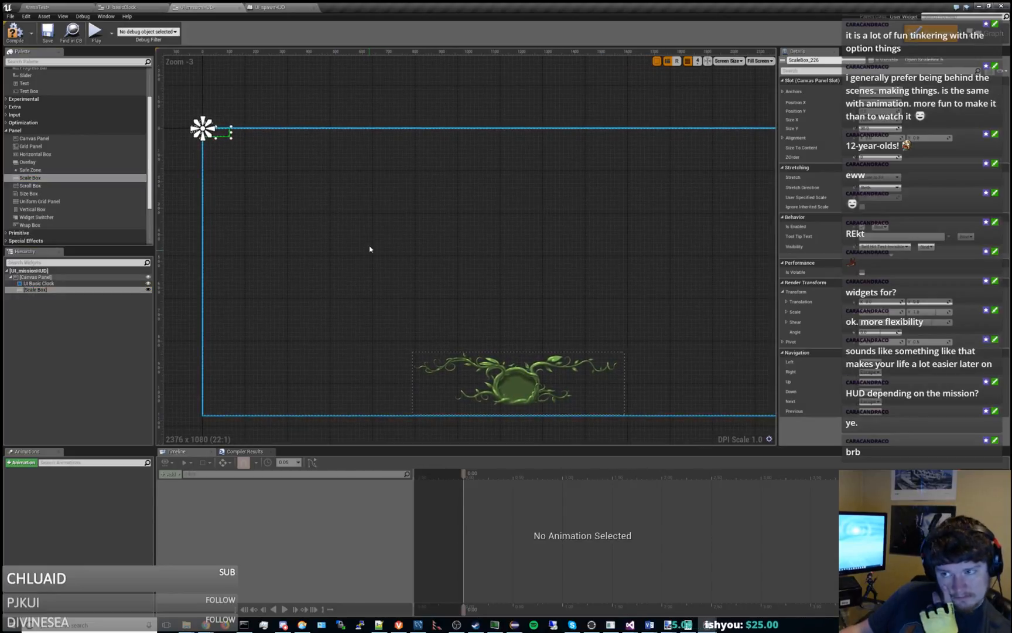
left_click(882, 92)
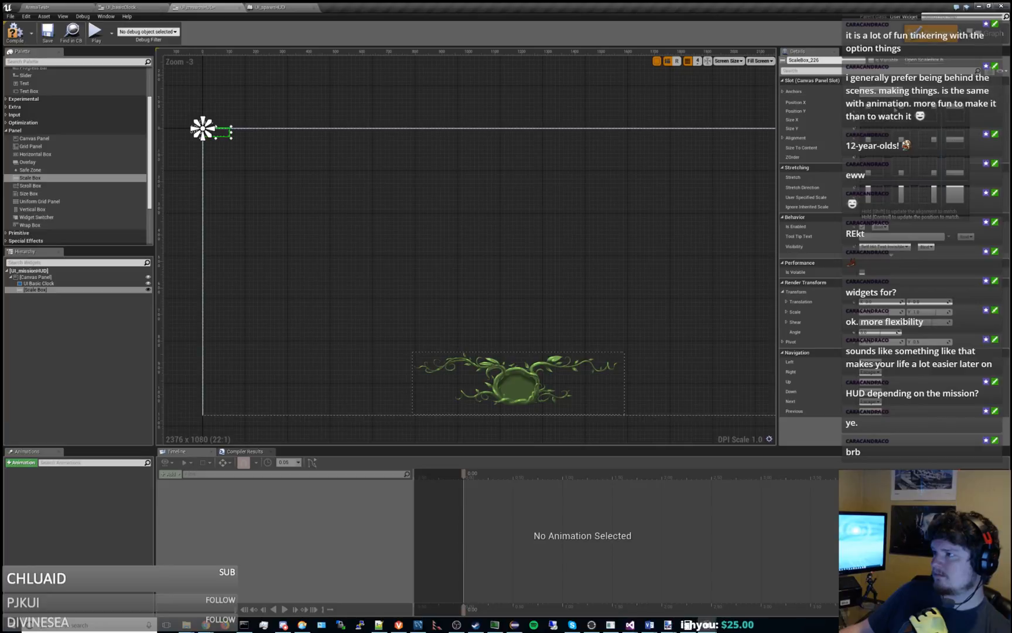
left_click(898, 110)
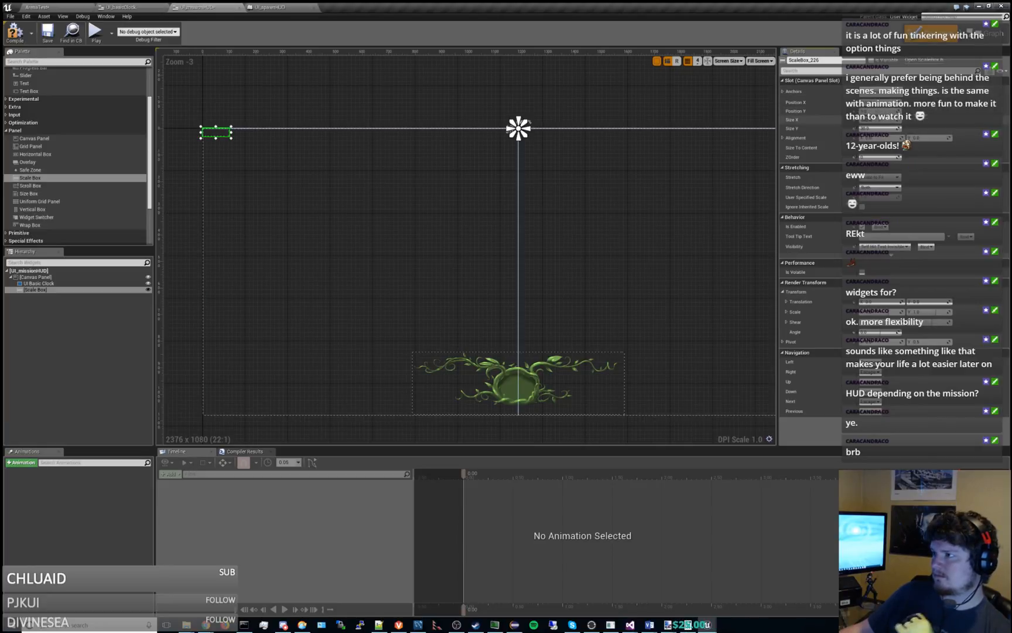
Try a 200 by 200 size for the Scale Box and place its left edge on the top-centre anchor.
type("0")
key("Tab")
type("0")
key("Return")
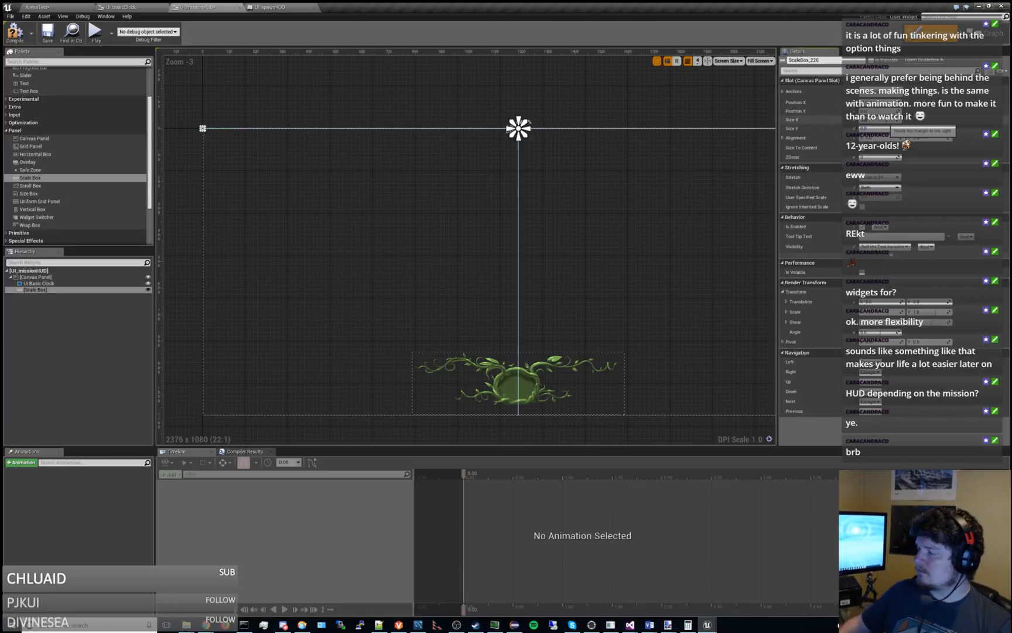
type("200")
key("Tab")
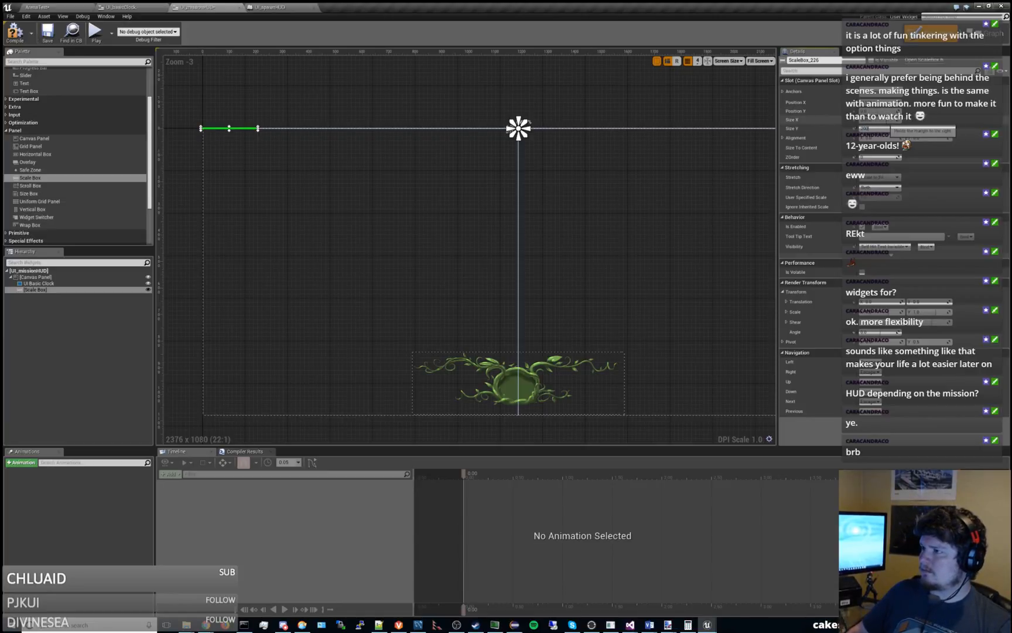
type("200")
key("Return")
right_click_drag(594, 181, 498, 142)
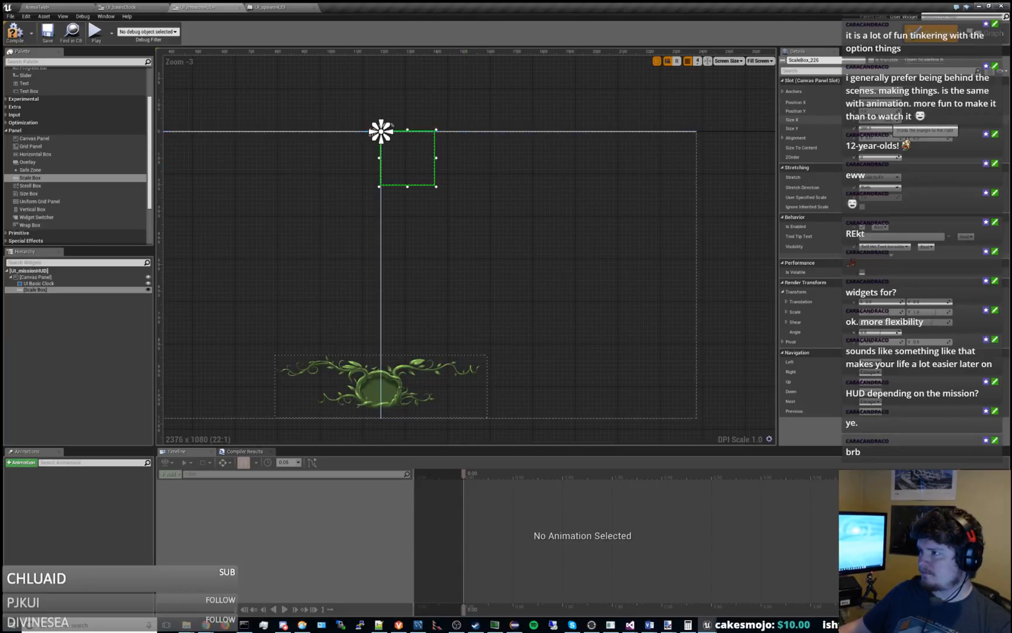
Widen the Scale Box to the clock's width, set its Size Y to 237 and its Position X to -400.
key("Return")
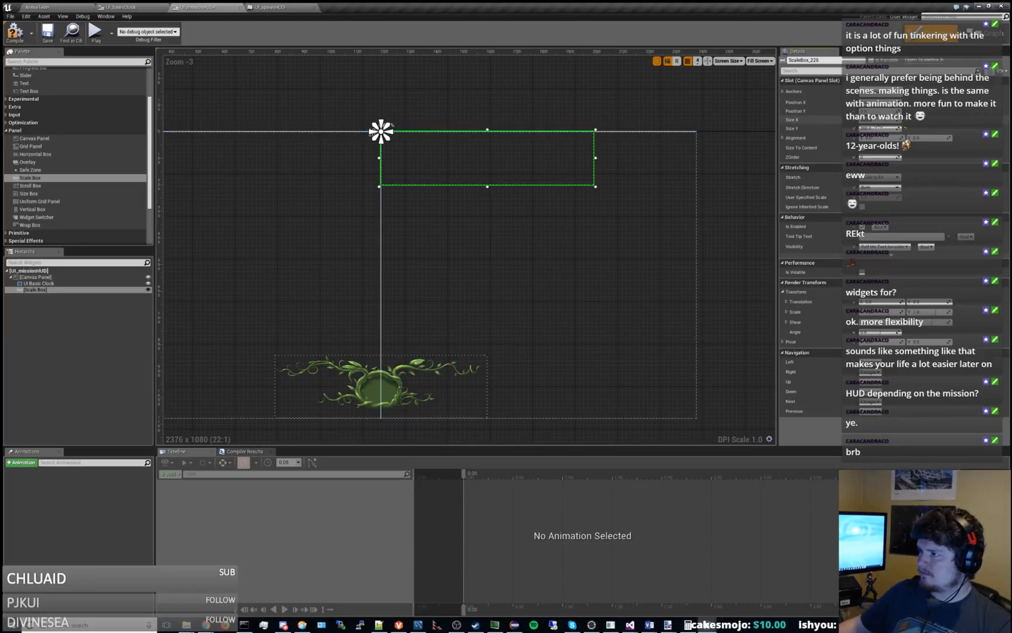
left_click(877, 128)
type("237")
key("Return")
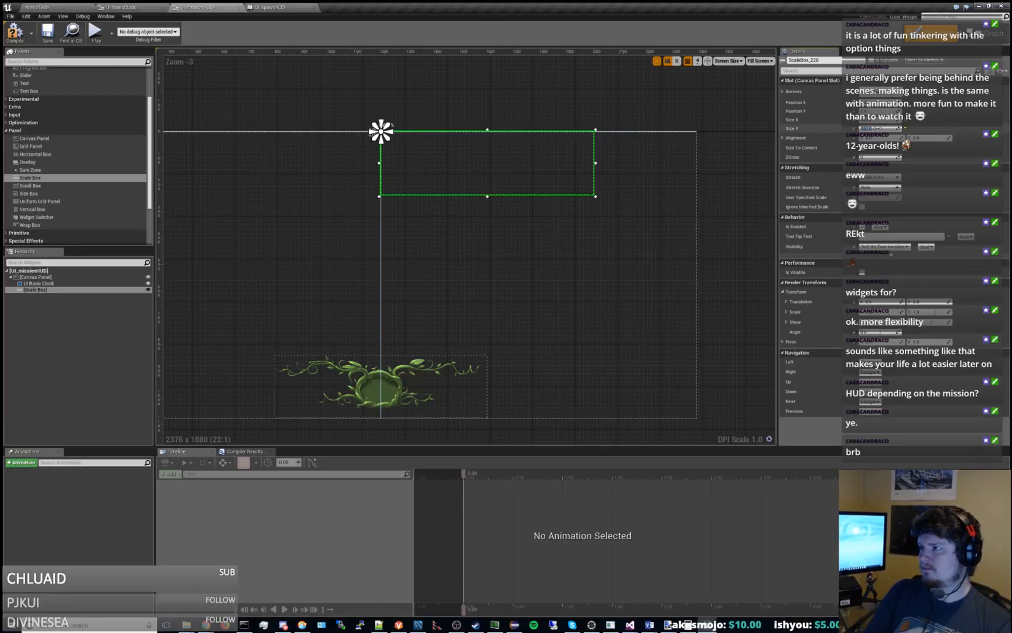
left_click(880, 102)
type("-400")
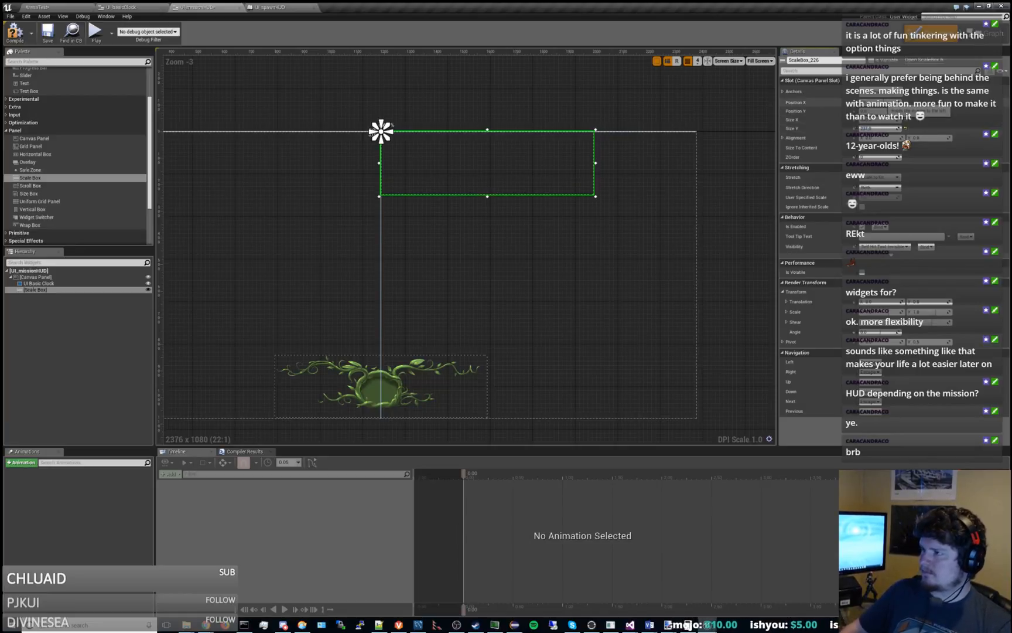
key("Return")
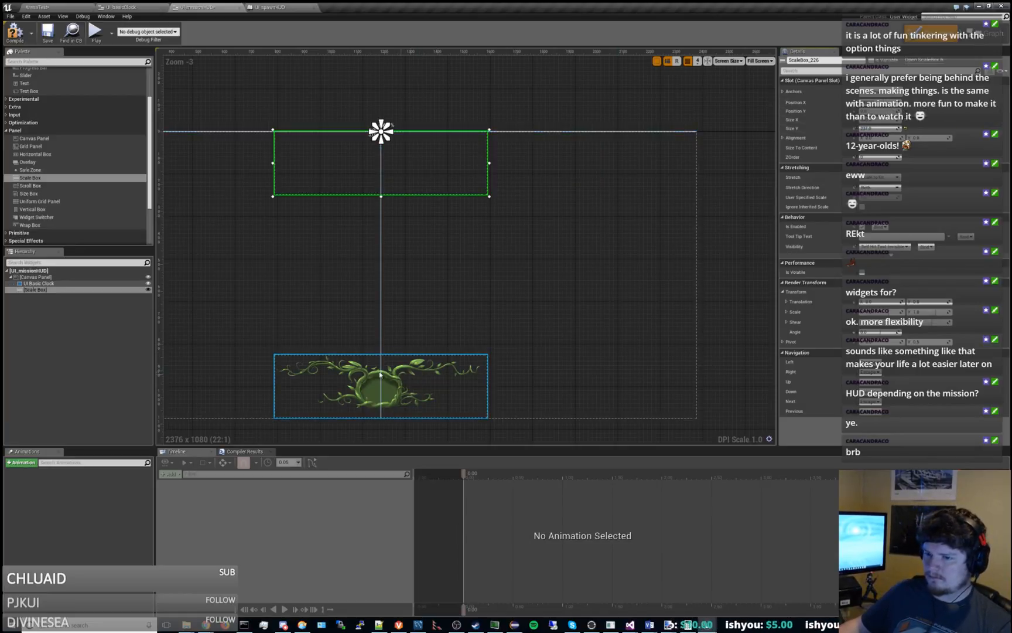
Nest the UI Basic Clock inside the Scale Box and save the widget.
left_click_drag(39, 283, 40, 293)
left_click(47, 284)
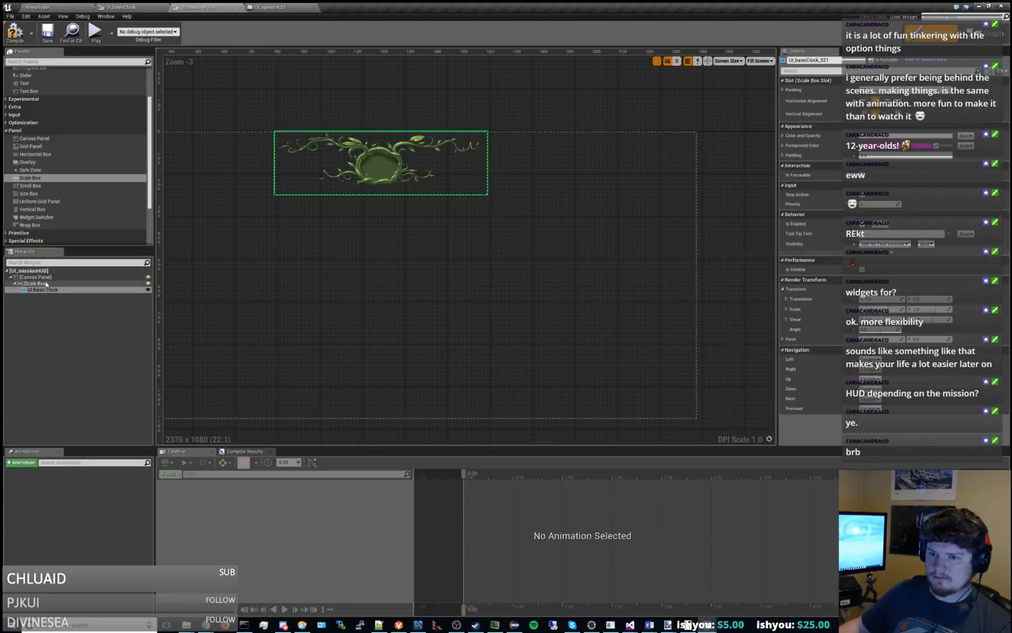
left_click(47, 32)
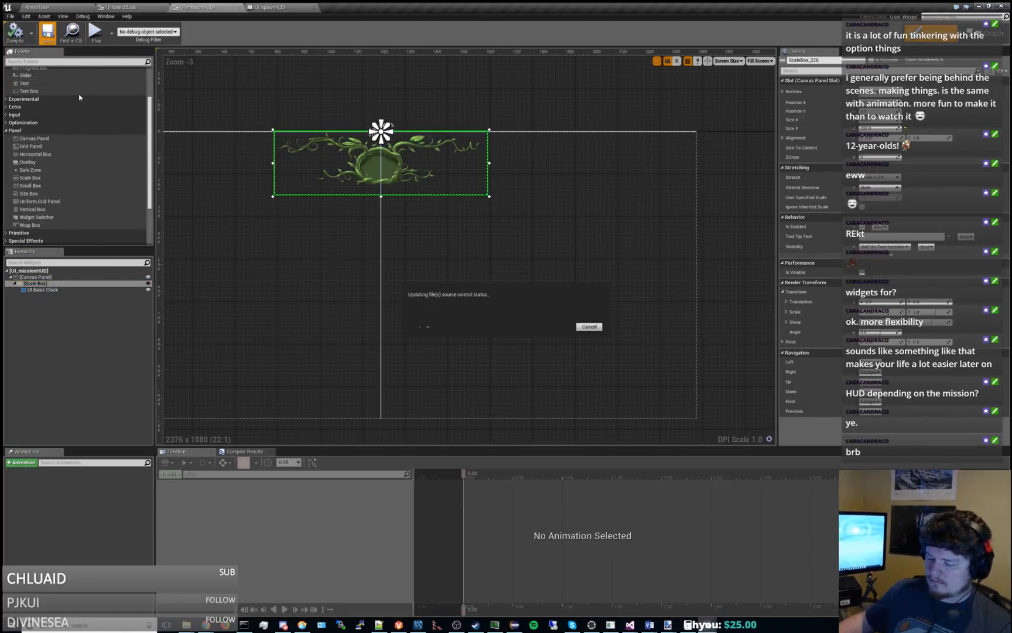
Play the ArenaTest level while enlarging the viewport to check the clock's scaling, then stop and shorten the viewport.
left_click(49, 8)
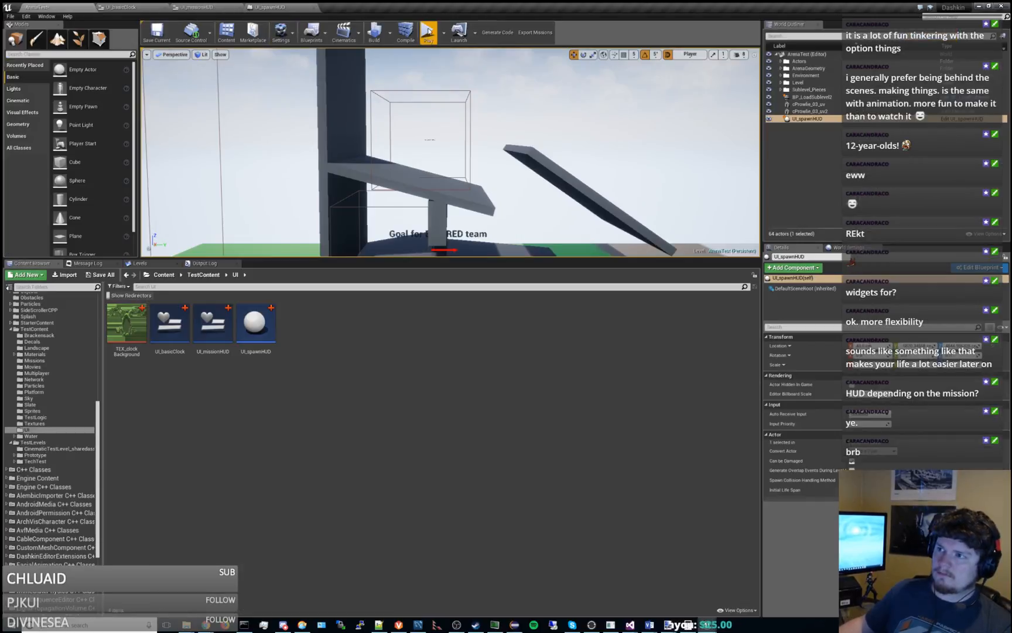
left_click(428, 33)
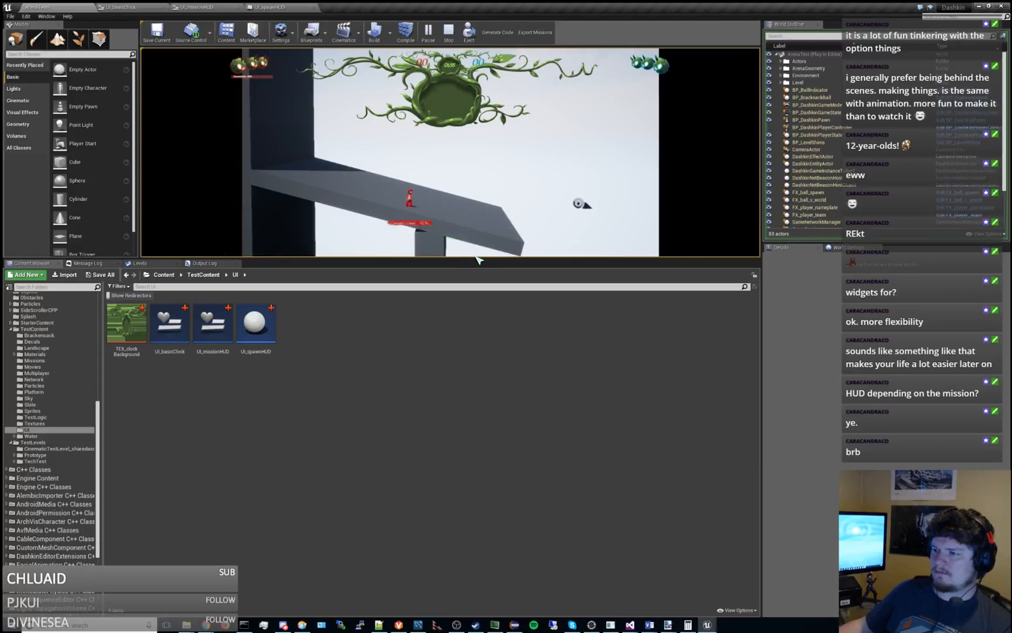
left_click_drag(478, 260, 523, 496)
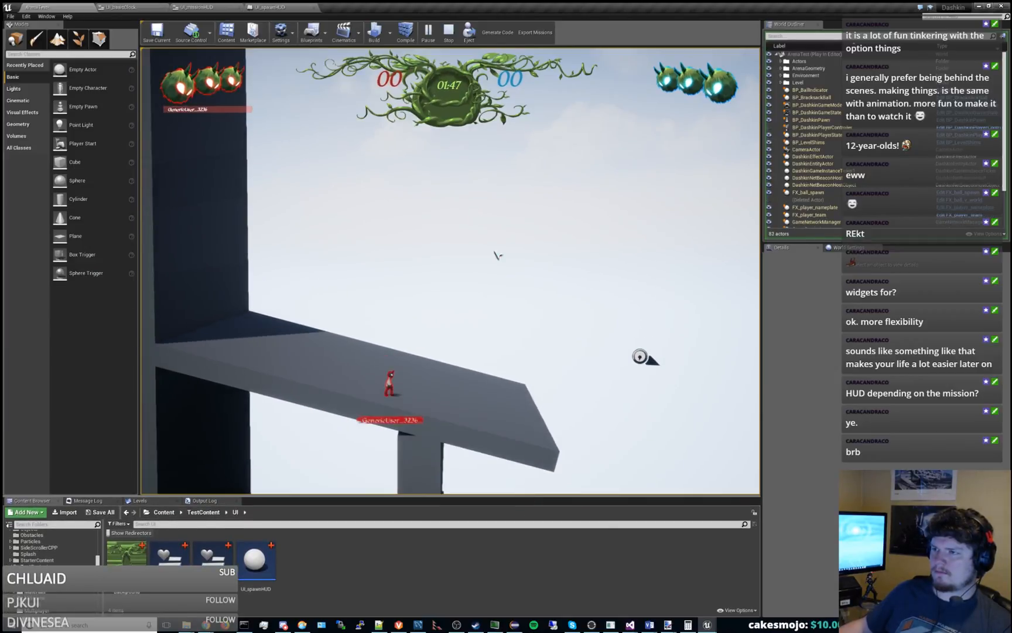
left_click(448, 33)
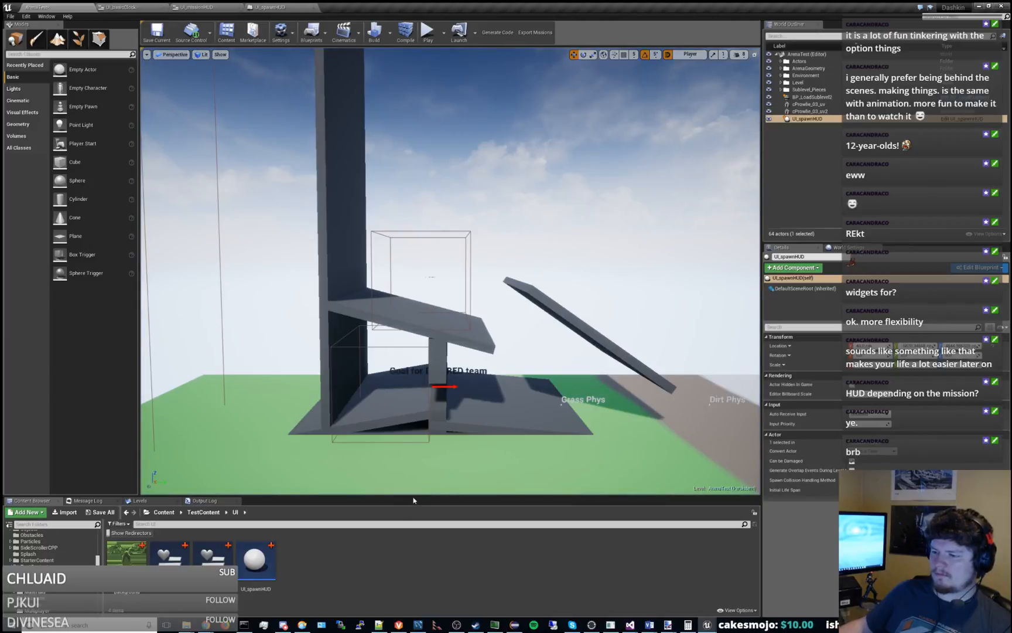
left_click_drag(411, 502, 410, 346)
Preview the UI_missionHUD layout at the 19" monitor screen size, then return to Max widescreen.
left_click(150, 6)
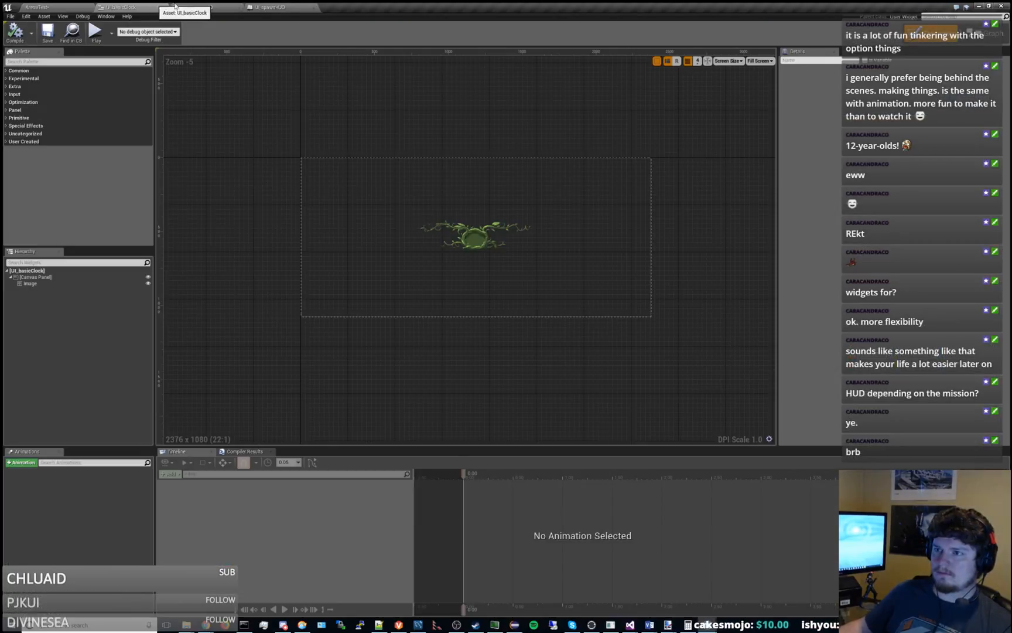
left_click(217, 7)
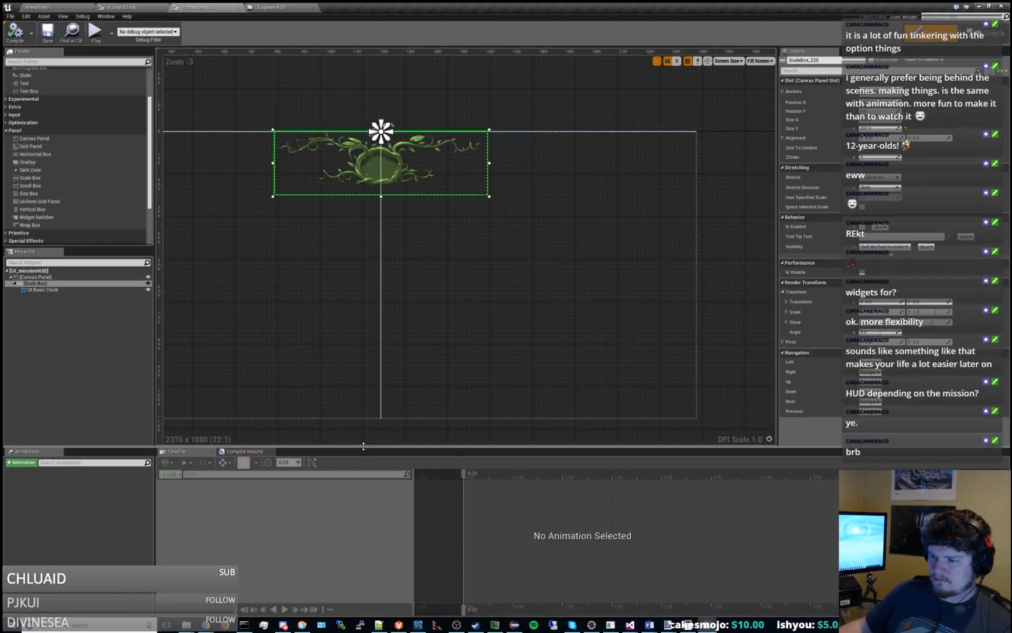
mouse_move(363, 448)
left_mouse_down()
mouse_move(369, 275)
mouse_move(377, 446)
left_mouse_up()
right_click_drag(333, 313, 420, 302)
left_click(728, 61)
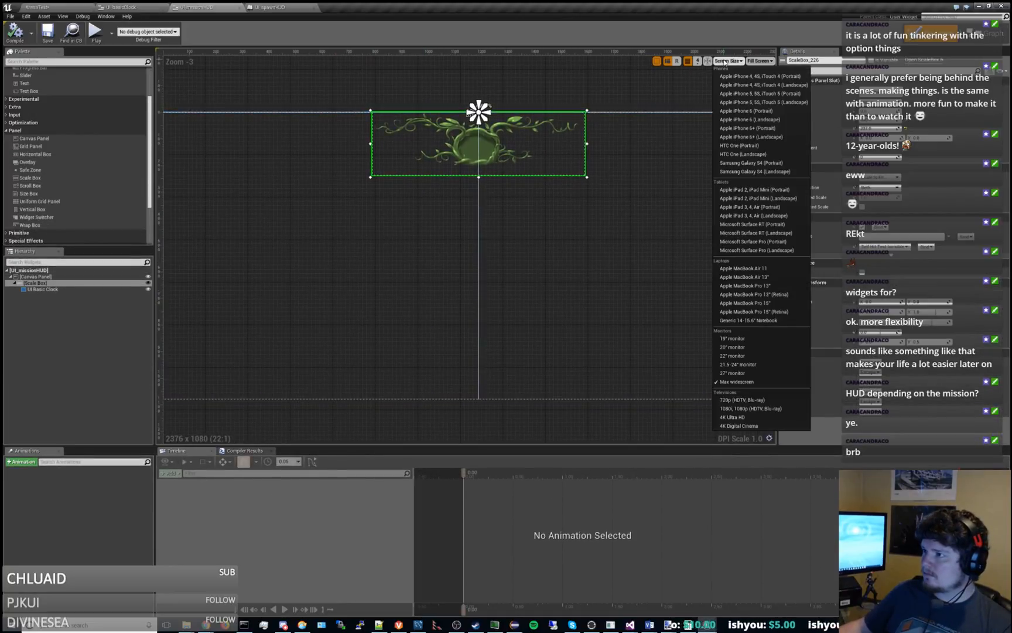
left_click(752, 340)
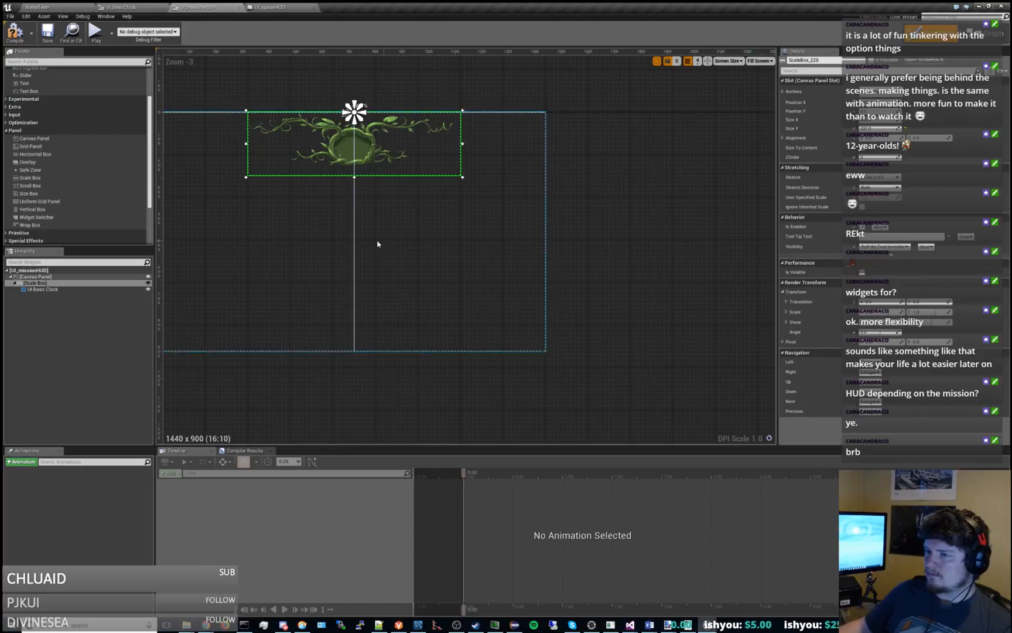
right_click_drag(377, 242, 486, 240)
left_click(729, 61)
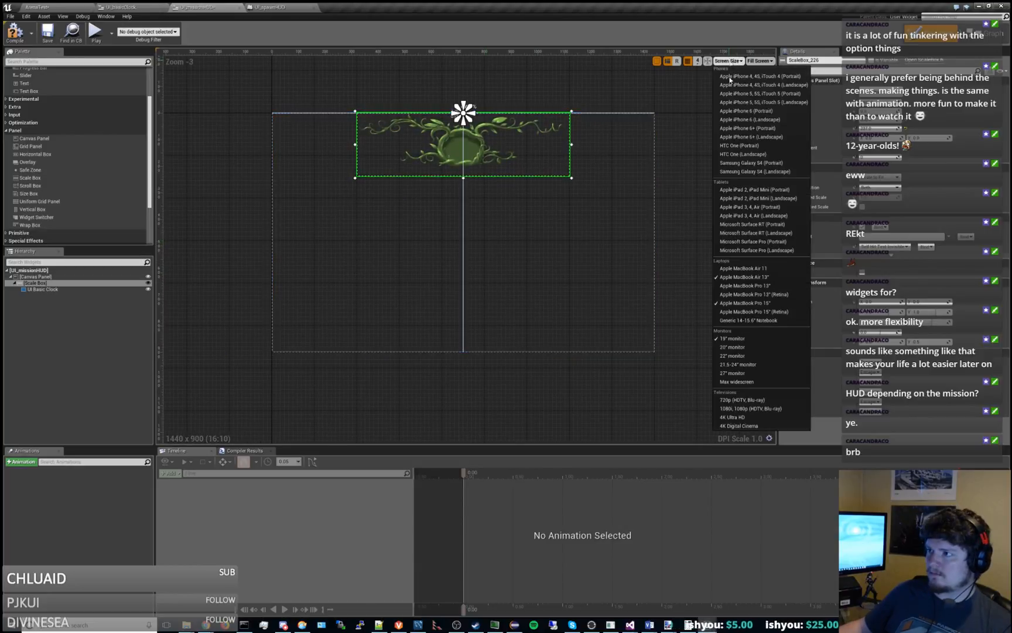
left_click(736, 381)
right_click_drag(566, 291, 548, 275)
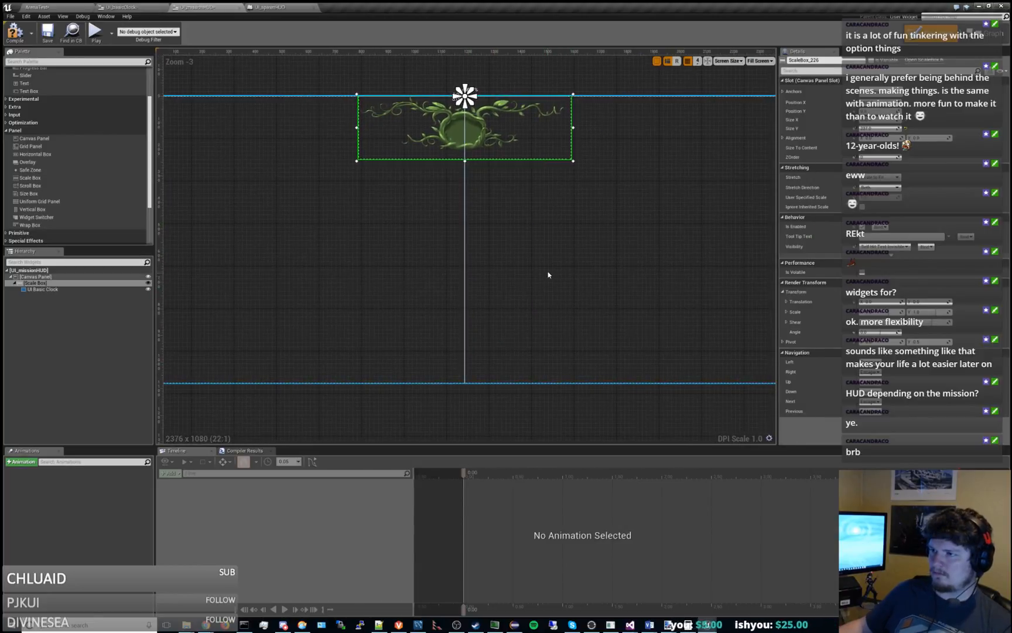
scroll(559, 251, "down", 1)
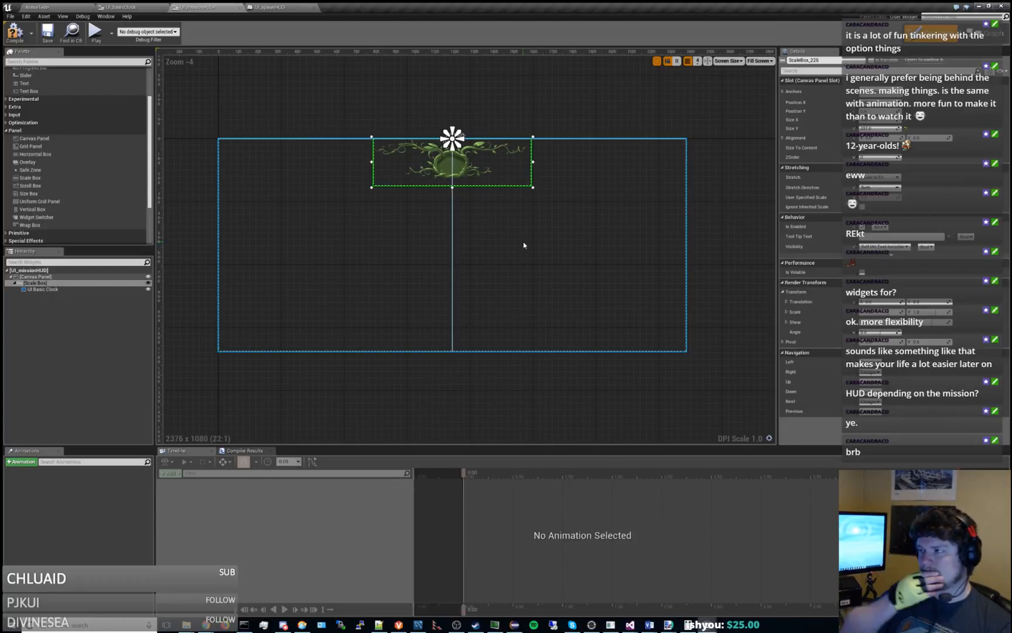
Try another Stretch Direction on the Scale Box, restore the original one, and review its Stretch options.
left_click(59, 283)
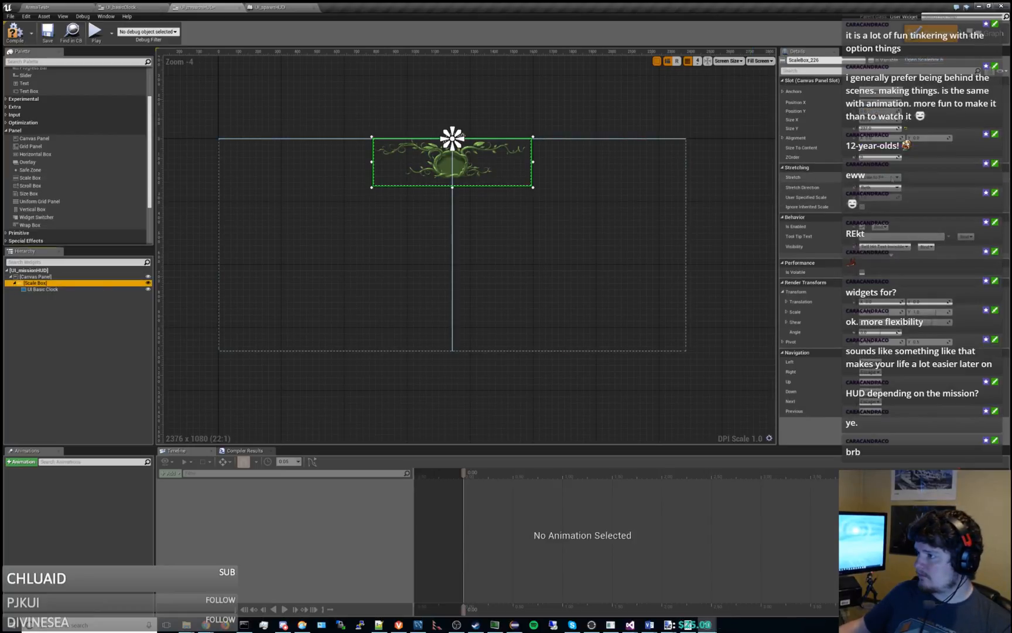
left_click(890, 186)
left_click(879, 199)
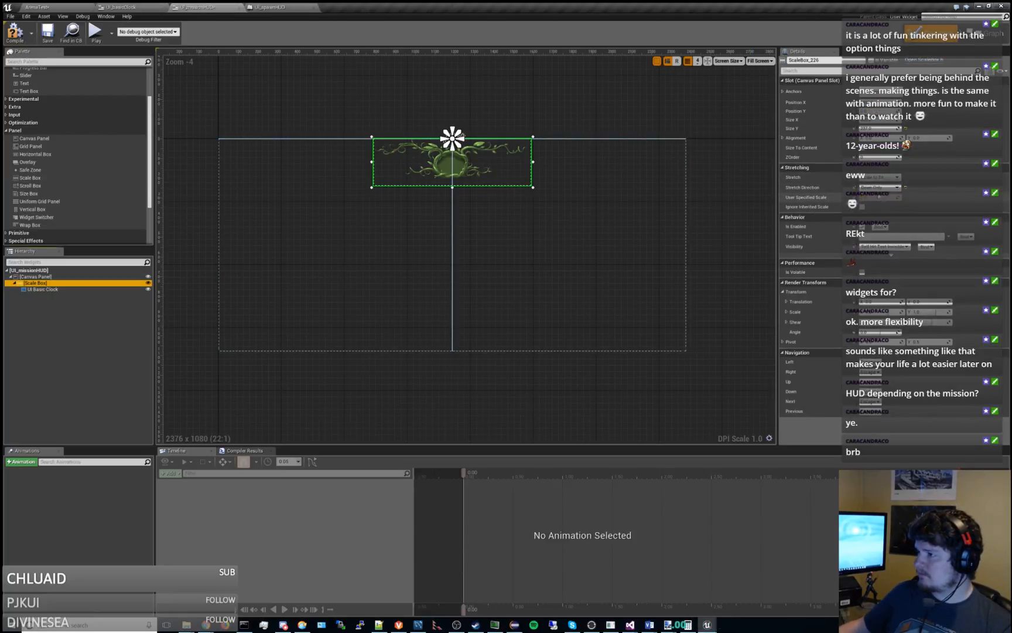
left_click(881, 188)
left_click(879, 196)
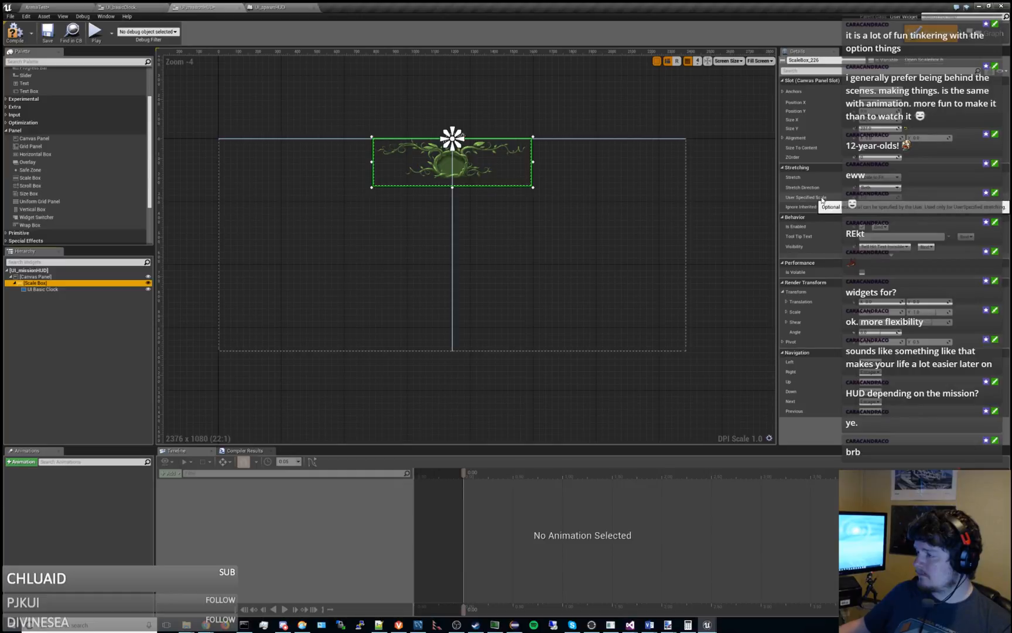
left_click(881, 178)
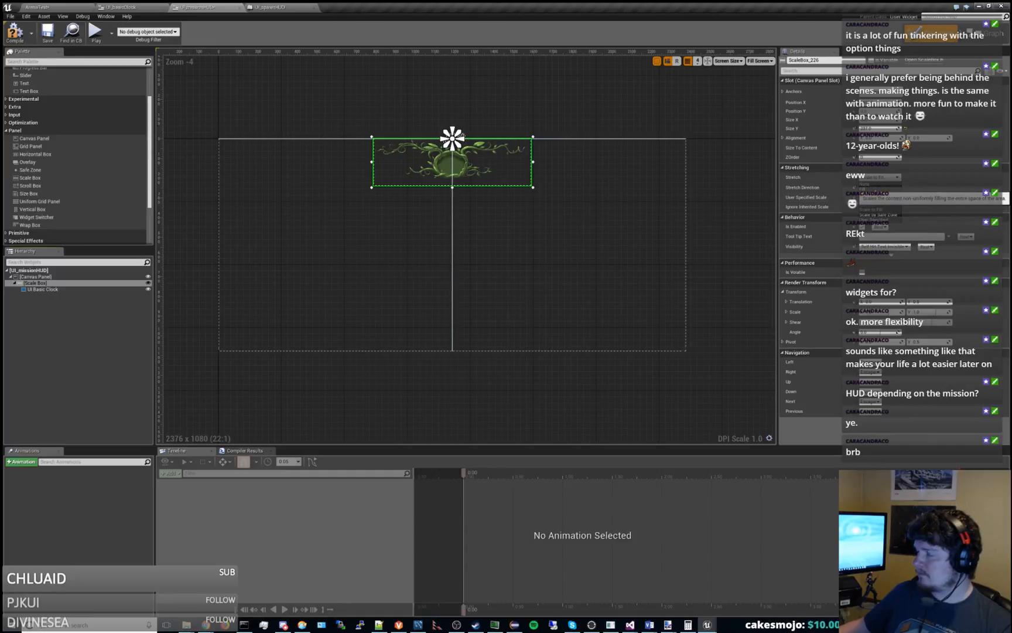
Look into the UI_initialLoad widget in the Gameplay UI folder for reference, then return to UI_missionHUD.
left_click(270, 7)
left_click(41, 7)
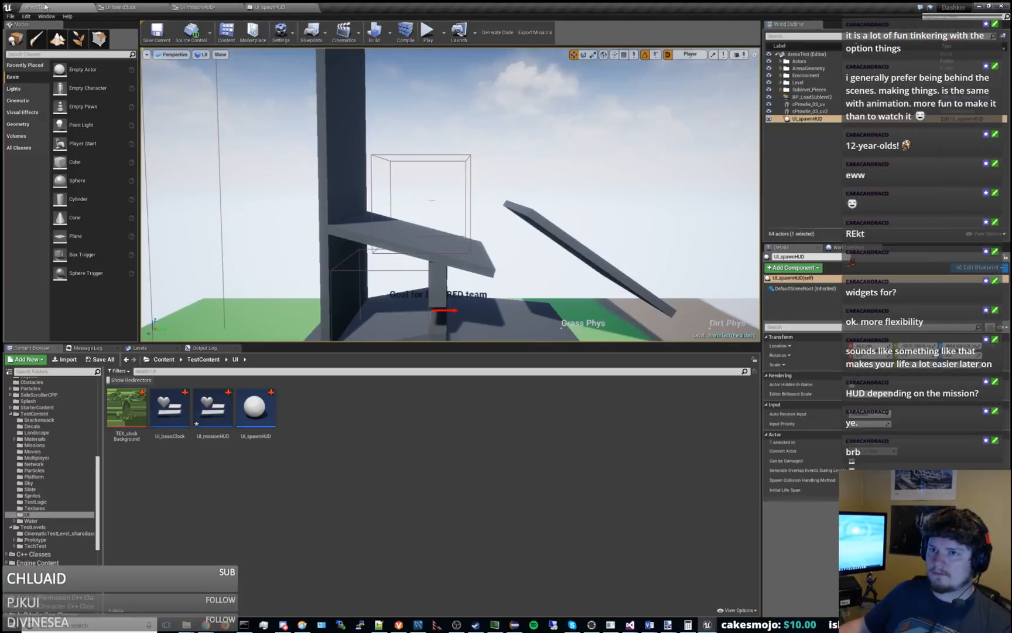
scroll(43, 431, "up", 6)
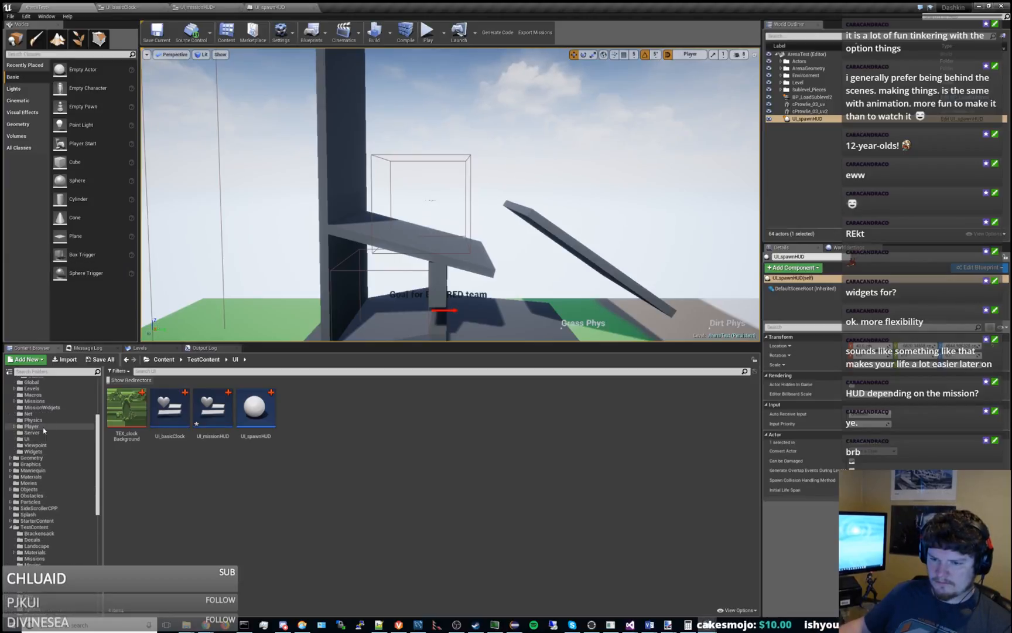
left_click(27, 438)
double_click(213, 410)
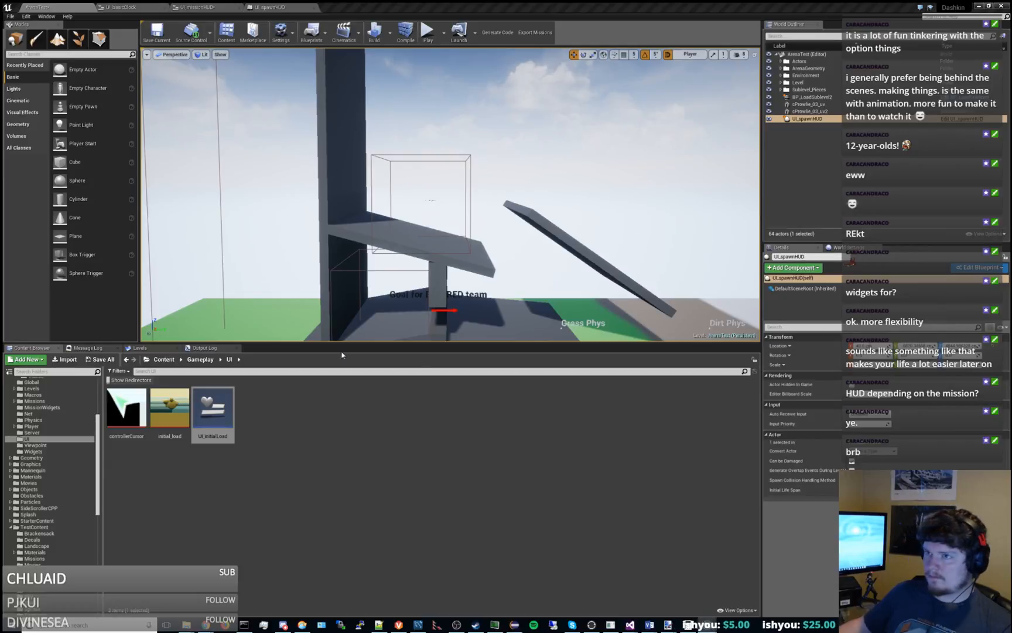
left_click(281, 7)
left_click(230, 8)
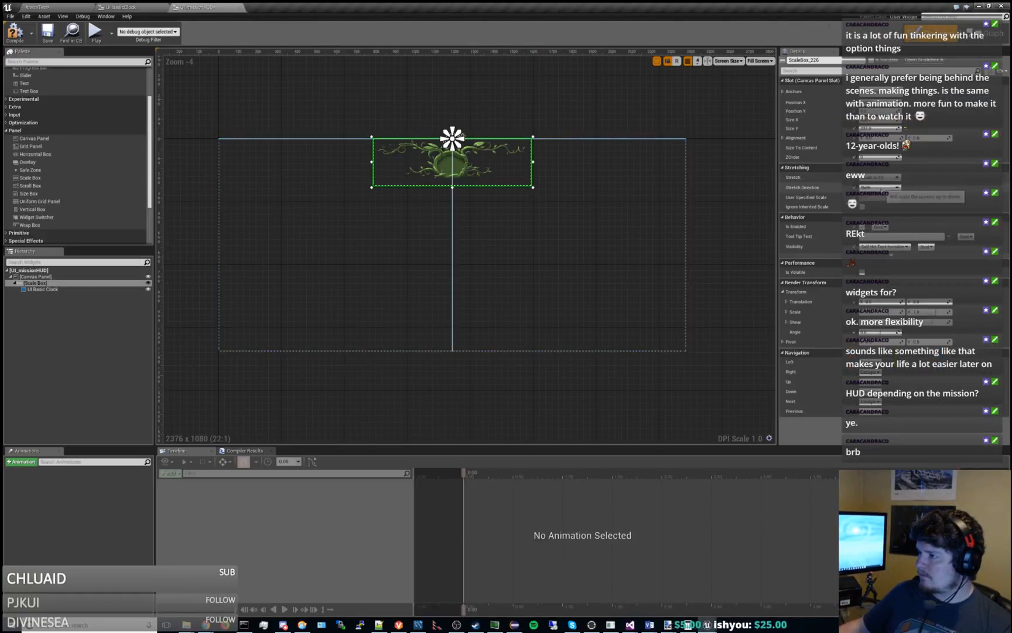
Compile and save UI_missionHUD, then extend the Scale Box's bottom edge downward.
left_click(14, 34)
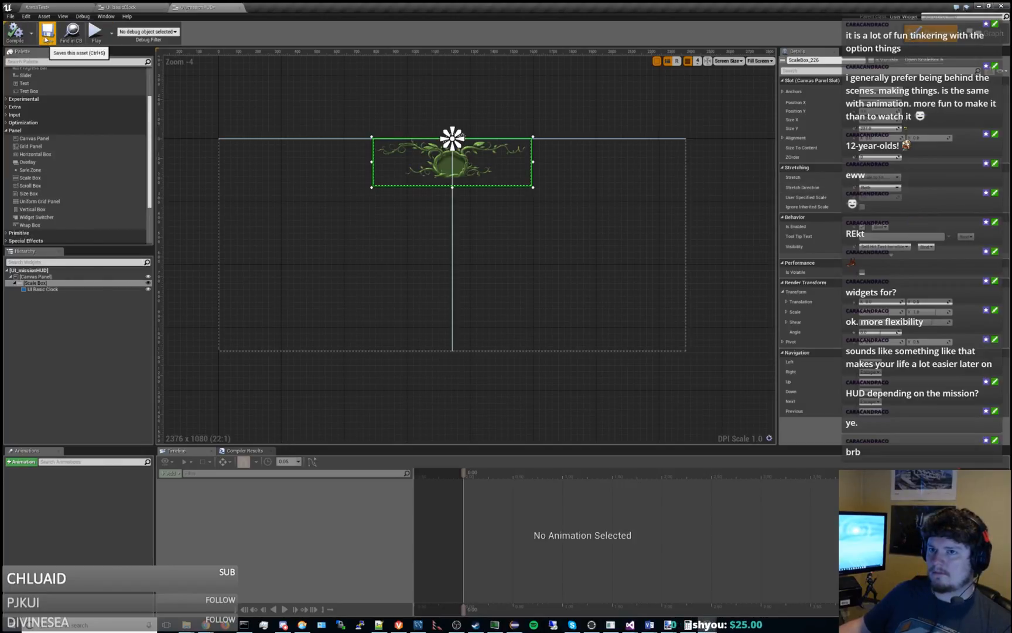
left_click(45, 37)
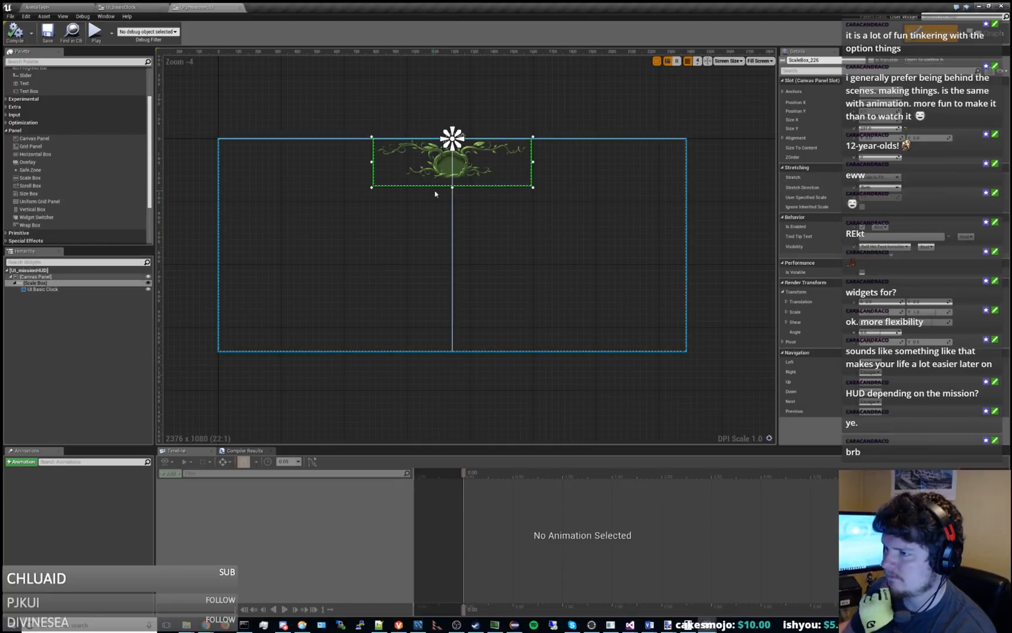
mouse_move(453, 186)
left_mouse_down()
mouse_move(451, 405)
mouse_move(452, 234)
mouse_move(451, 268)
mouse_move(508, 260)
mouse_move(461, 179)
left_mouse_up()
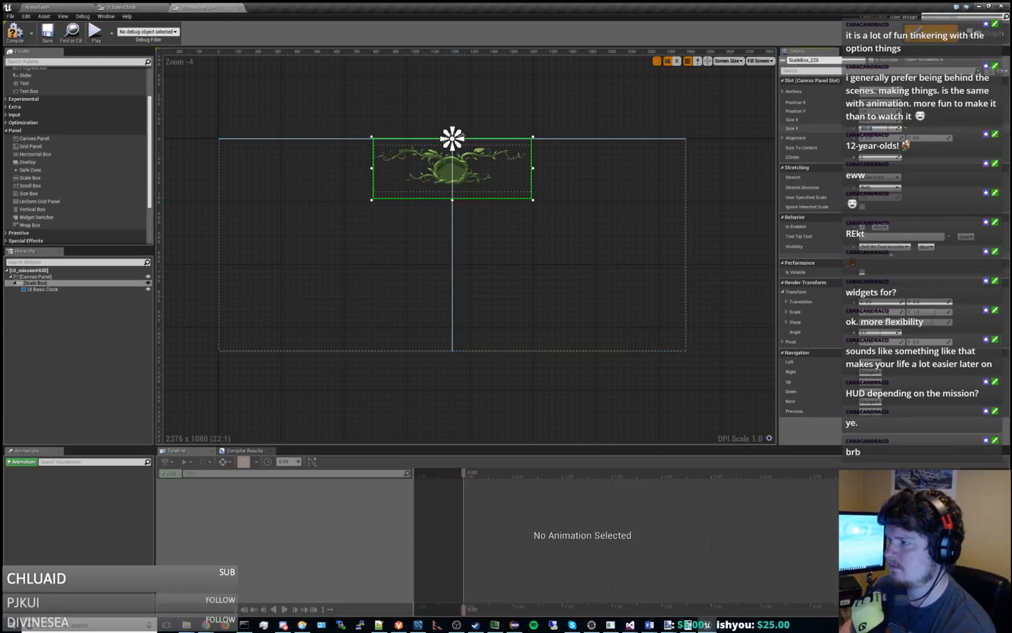
Set the Scale Box's Size Y to 237, then compile and save UI_missionHUD.
left_click(888, 128)
type("237")
key("Return")
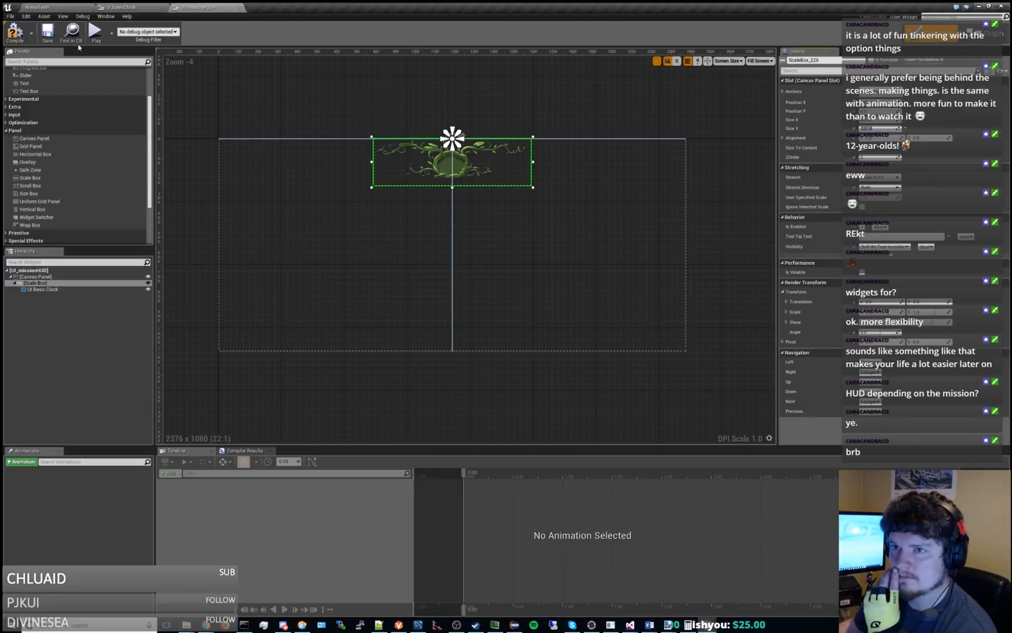
left_click(19, 37)
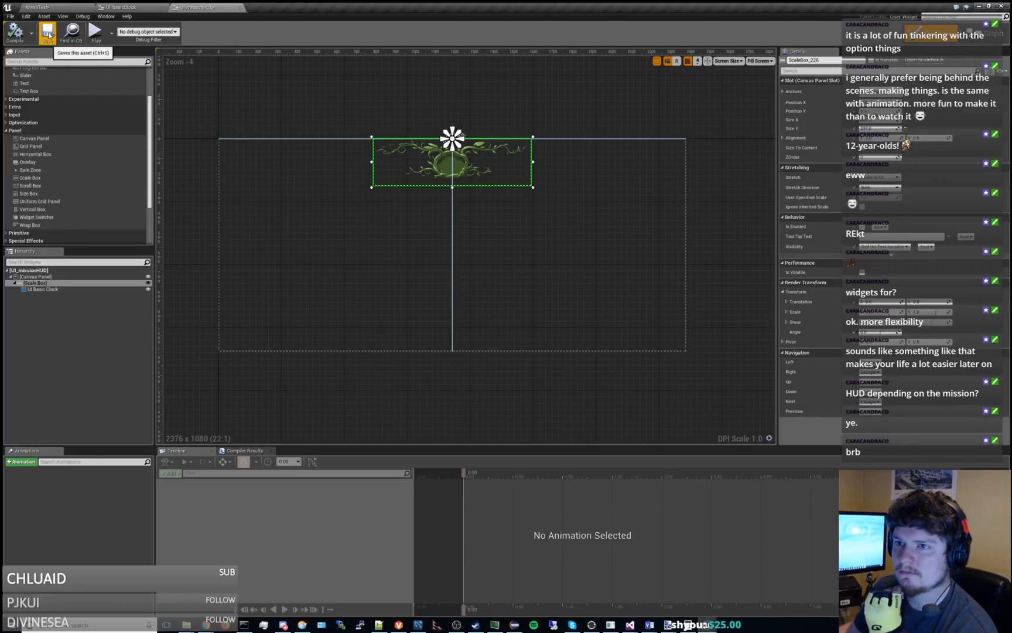
left_click(48, 33)
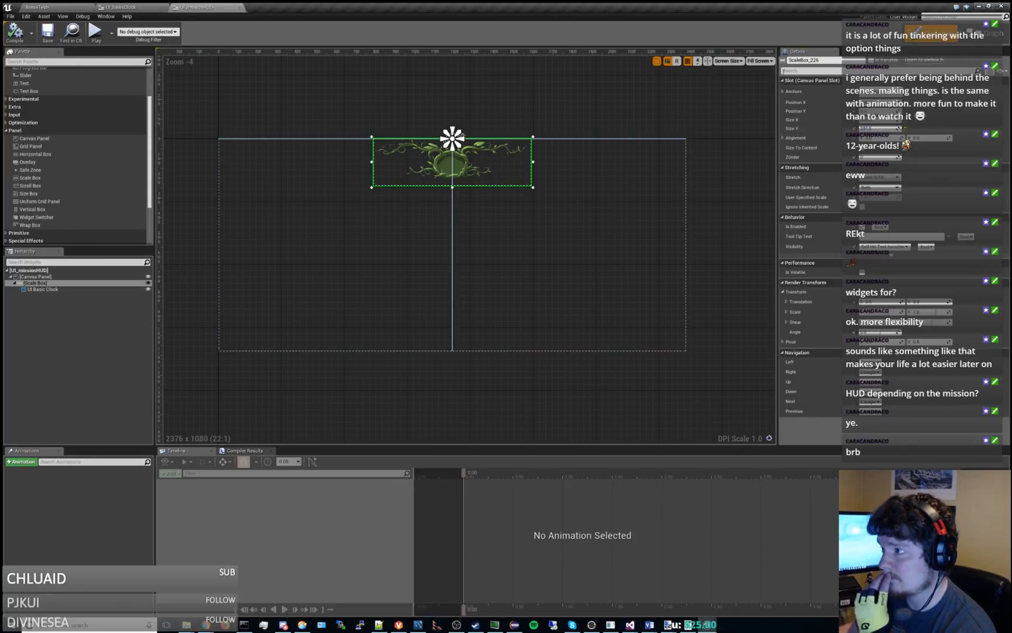
Preview the layout at a Custom size, varying the width to 301 and the height to 1, then return to Fill Screen.
left_click(759, 61)
left_click(763, 73)
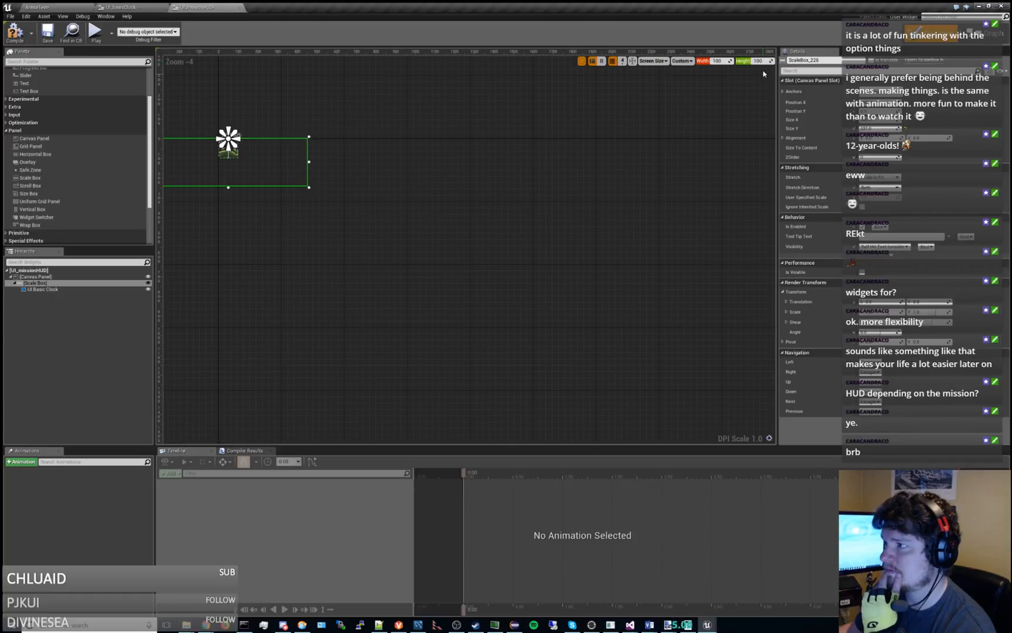
scroll(422, 184, "up", 6)
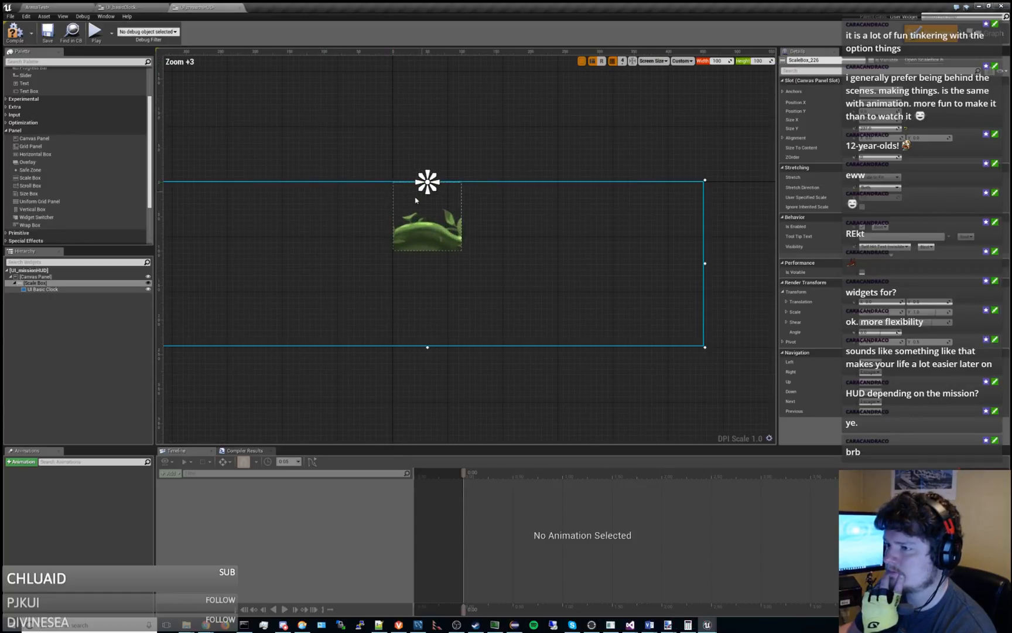
scroll(403, 155, "down", 1)
mouse_move(718, 61)
left_mouse_down()
mouse_move(729, 61)
mouse_move(712, 60)
left_mouse_up()
scroll(666, 132, "down", 2)
right_click_drag(666, 132, 531, 143)
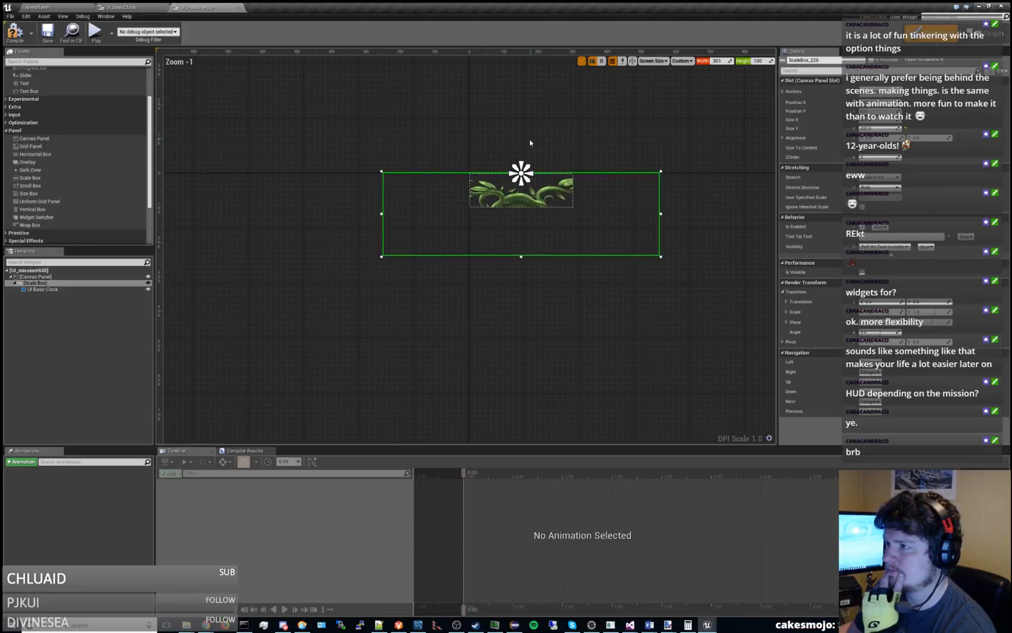
left_click_drag(761, 60, 758, 61)
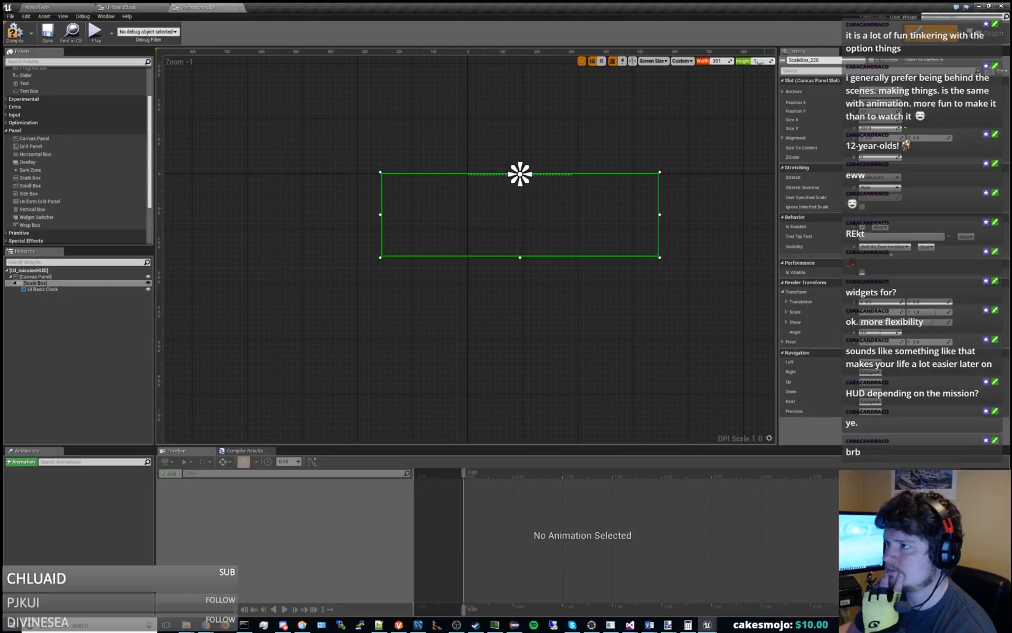
left_click(684, 64)
left_click(690, 73)
key("Home")
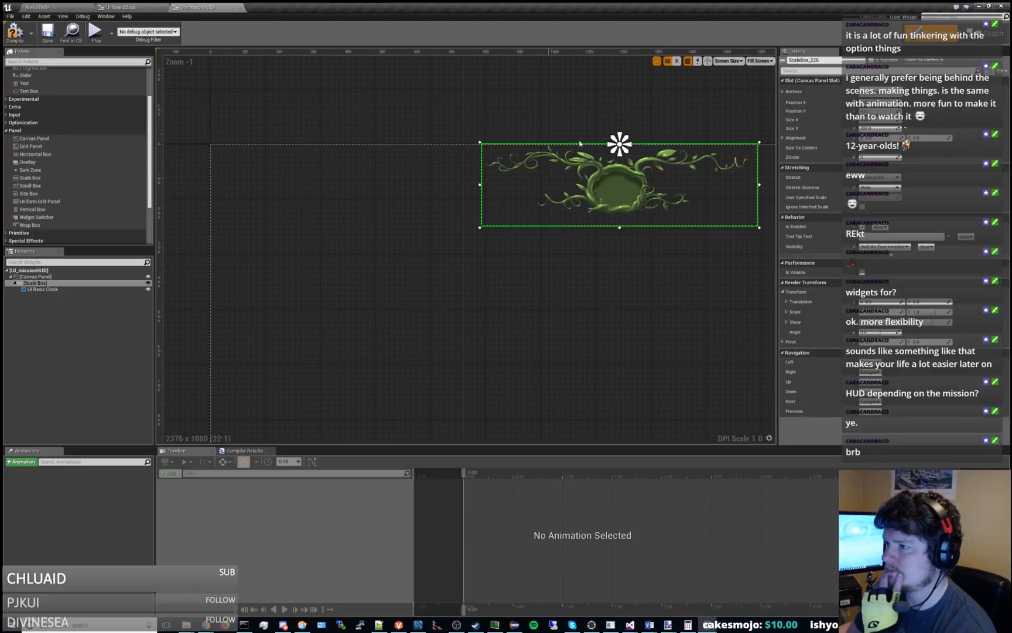
Compare the Desired, Desired on Screen and Custom on Screen preview modes, then return the preview to Fill Screen.
left_click(726, 61)
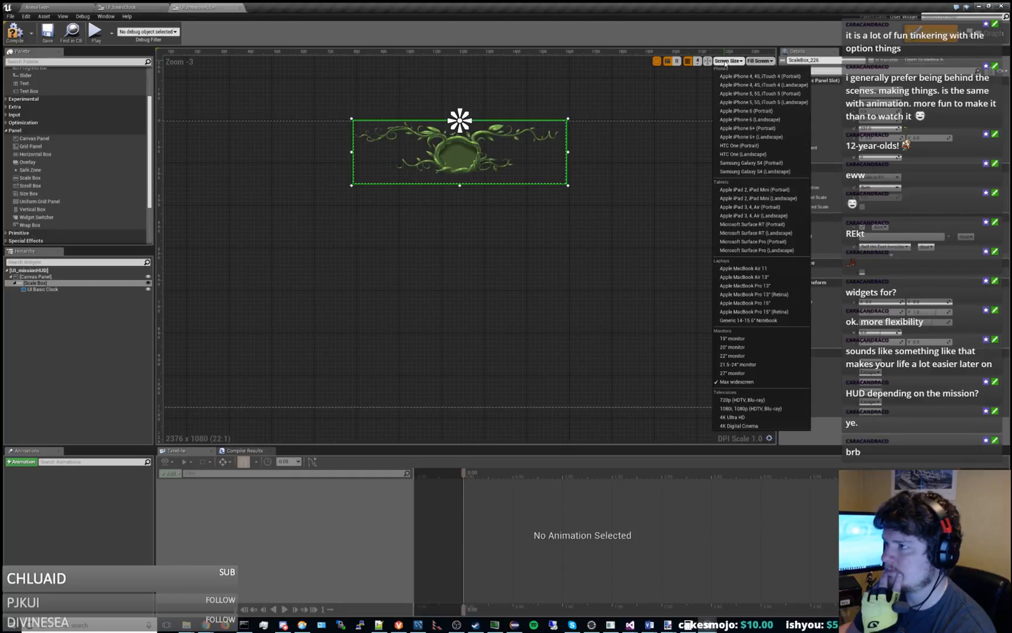
left_click(759, 61)
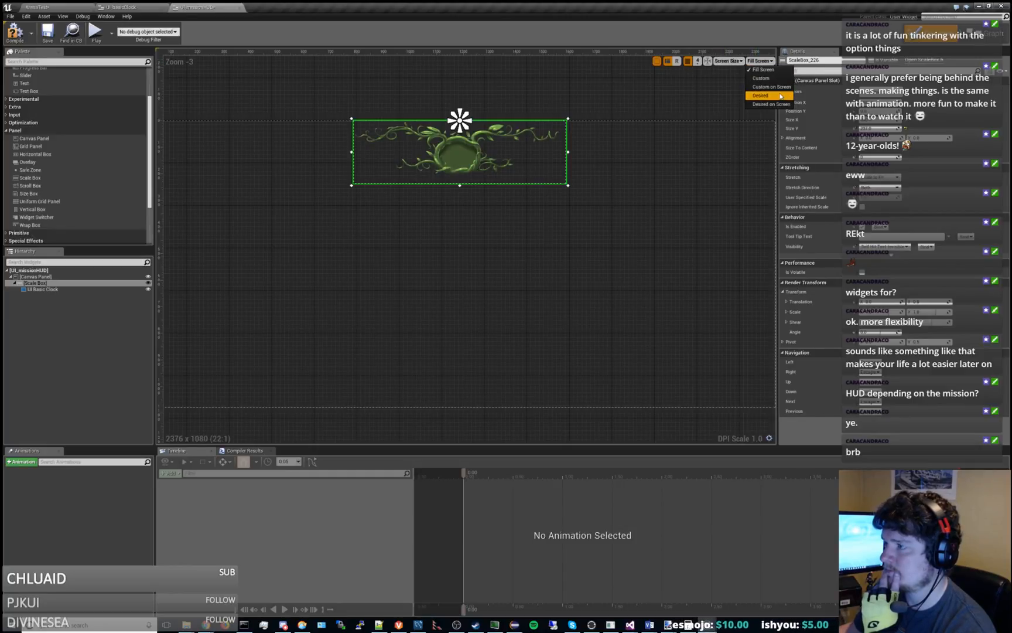
left_click(761, 95)
key("Home")
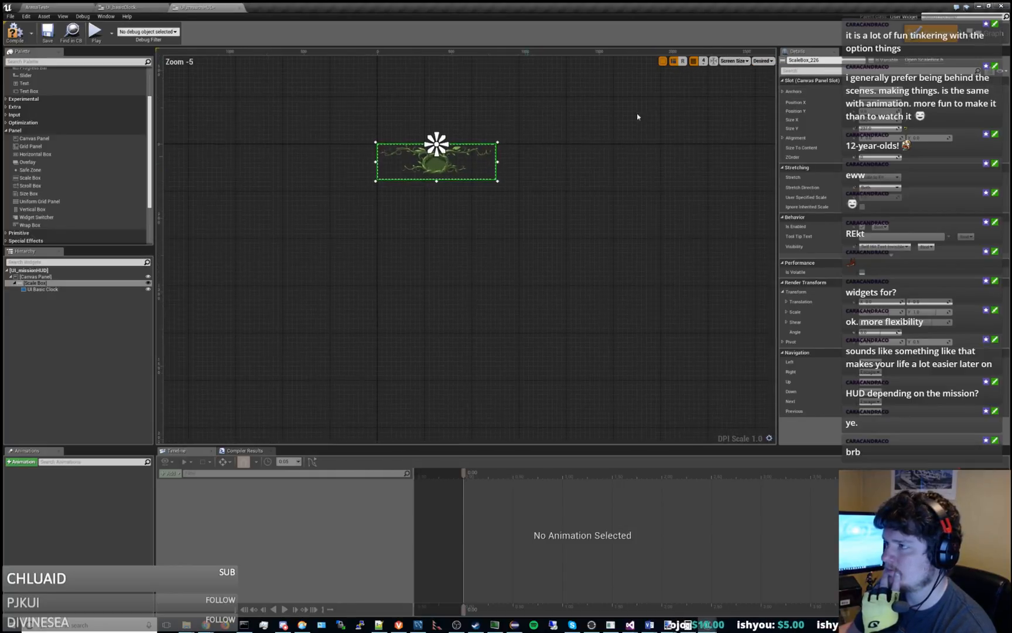
left_click(764, 60)
left_click(768, 109)
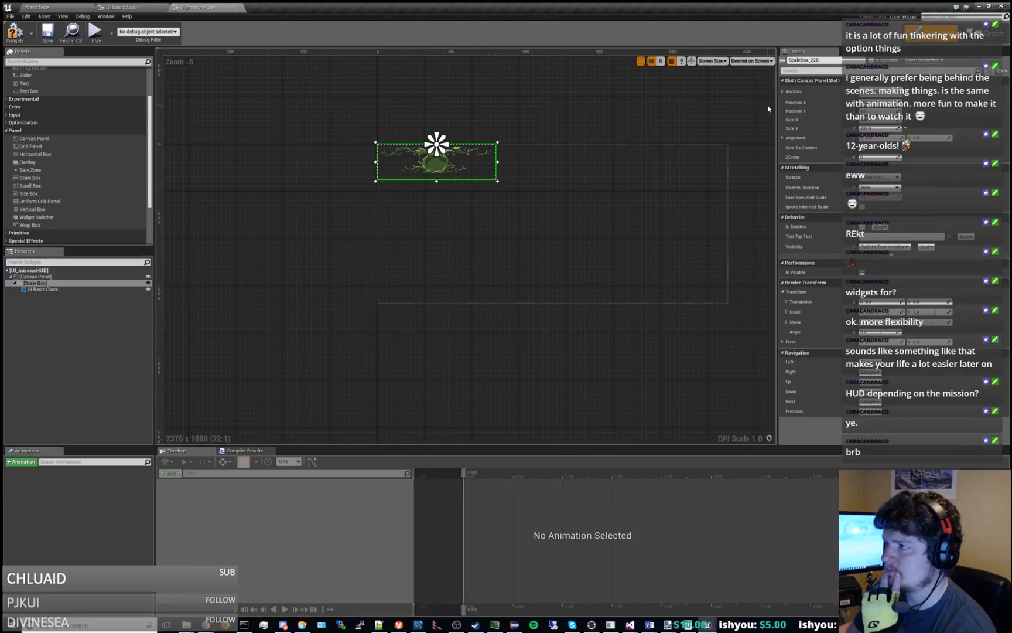
left_click(756, 61)
left_click(755, 77)
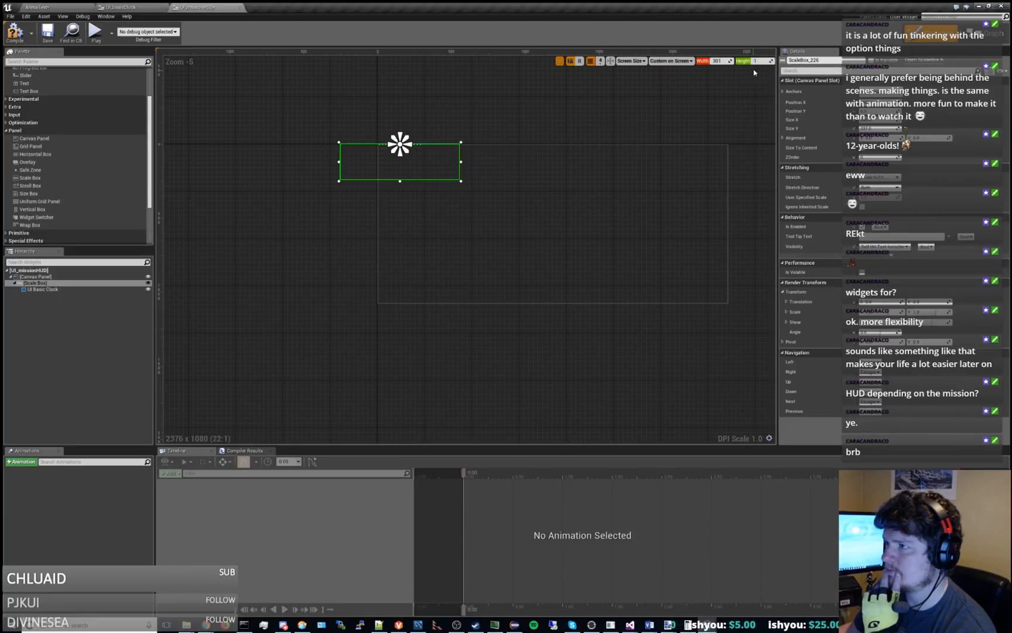
key("Return")
left_click(688, 61)
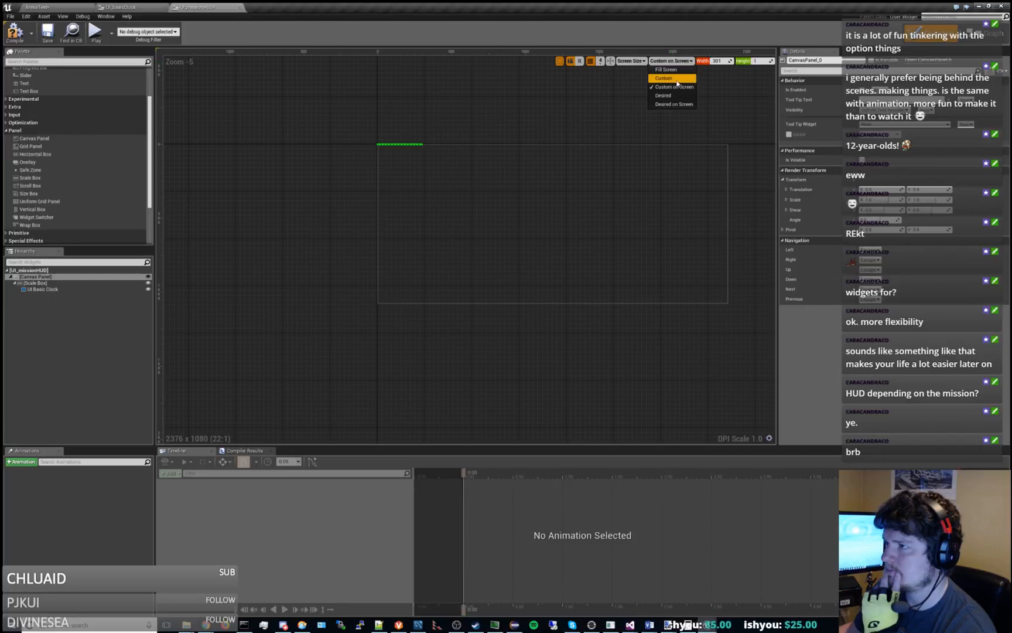
left_click(676, 83)
left_click(682, 61)
left_click(680, 69)
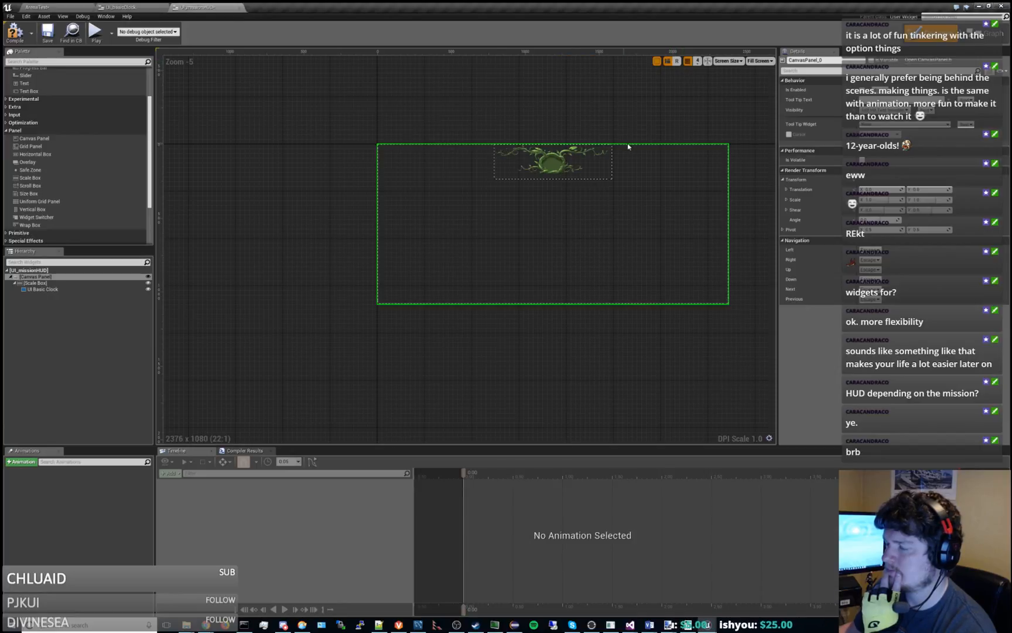
Switch the designer preview to a Custom size 1680 wide by 1050 high.
scroll(678, 145, "down", 2)
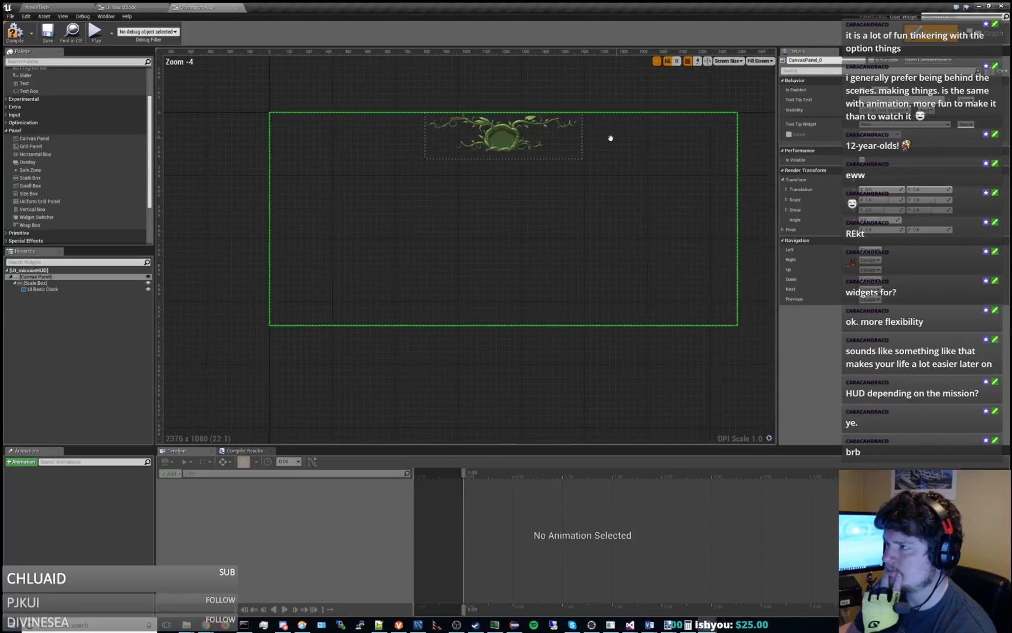
left_click(722, 61)
left_click(757, 61)
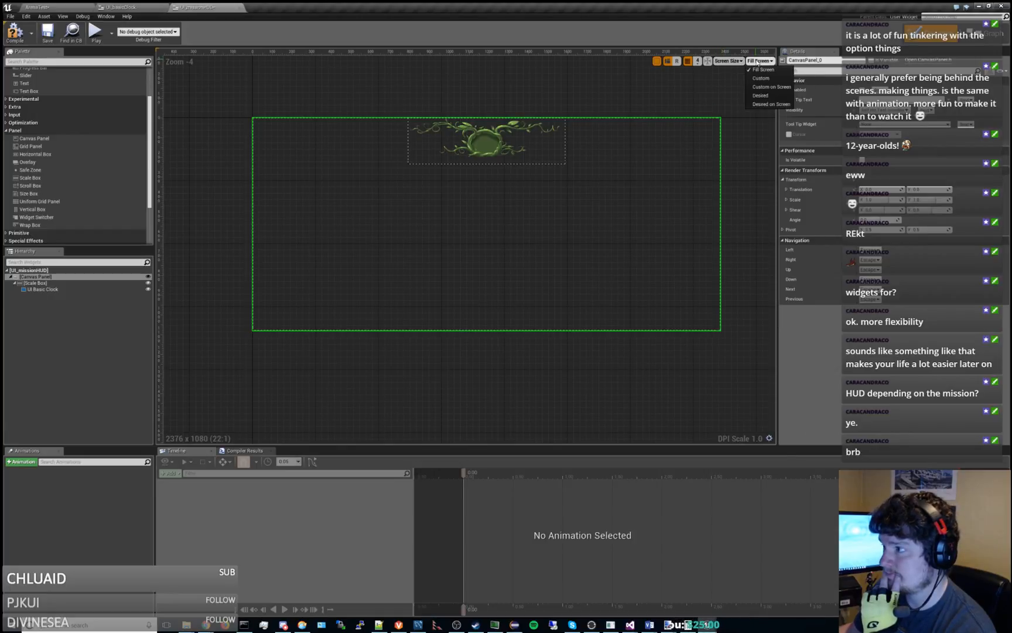
left_click(747, 78)
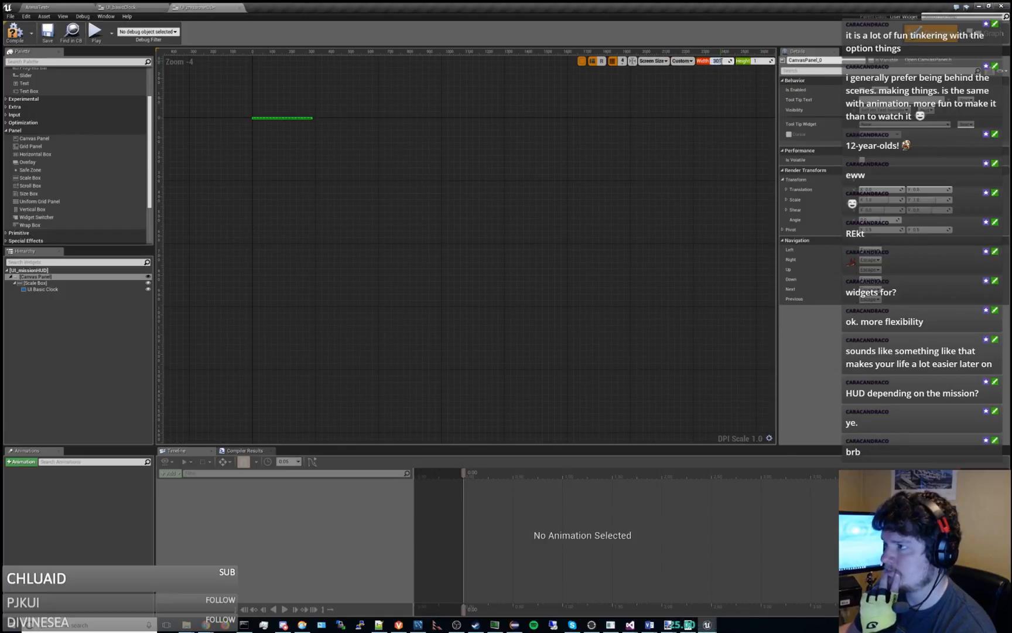
type("1680")
key("Tab")
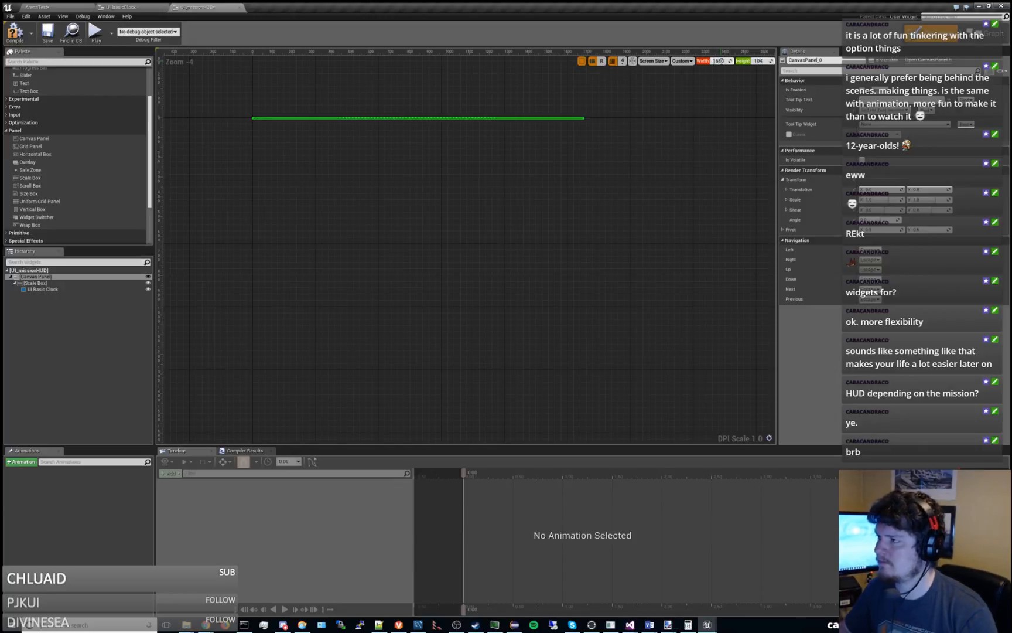
type("1050")
key("Return")
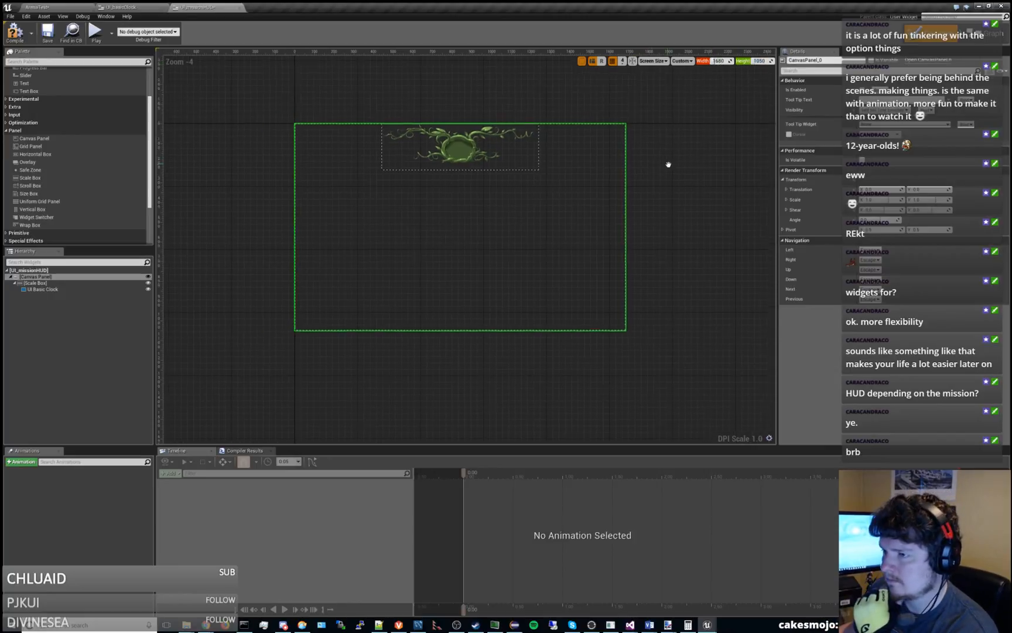
scroll(512, 183, "up", 1)
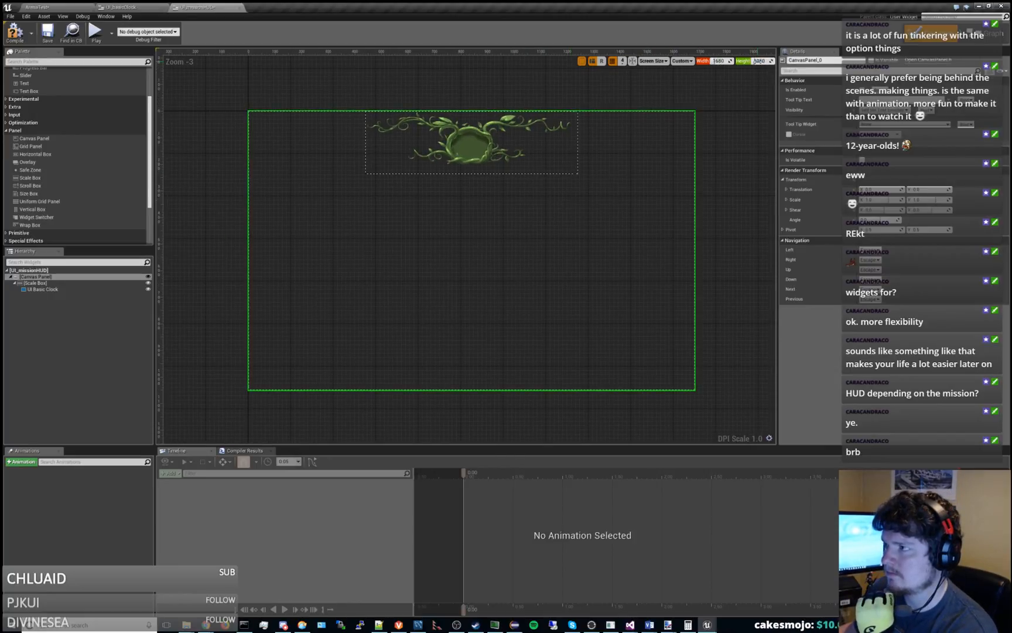
Try other custom preview heights and widths, then set the preview size to 1650 wide by 1080 high.
mouse_move(758, 61)
left_mouse_down()
mouse_move(733, 60)
mouse_move(759, 61)
left_mouse_up()
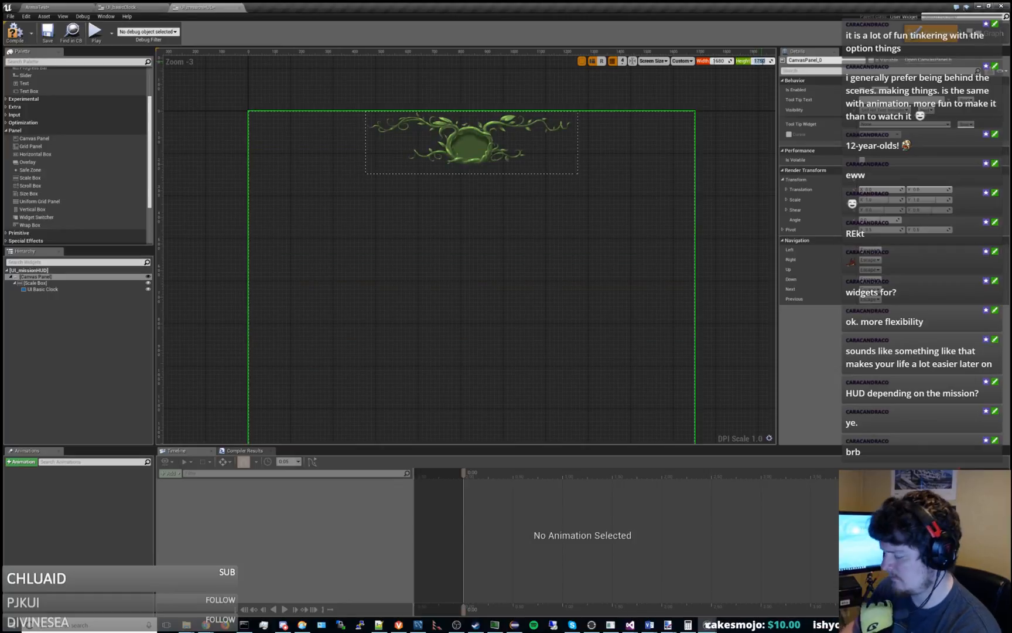
key("Return")
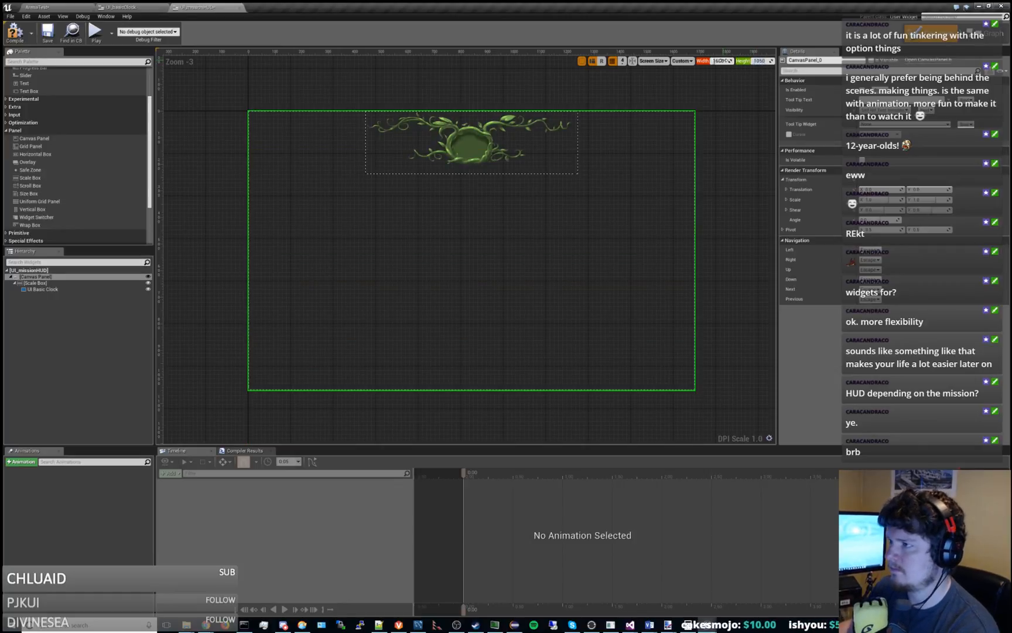
mouse_move(719, 60)
left_mouse_down()
mouse_move(703, 61)
mouse_move(735, 61)
mouse_move(692, 61)
mouse_move(732, 61)
left_mouse_up()
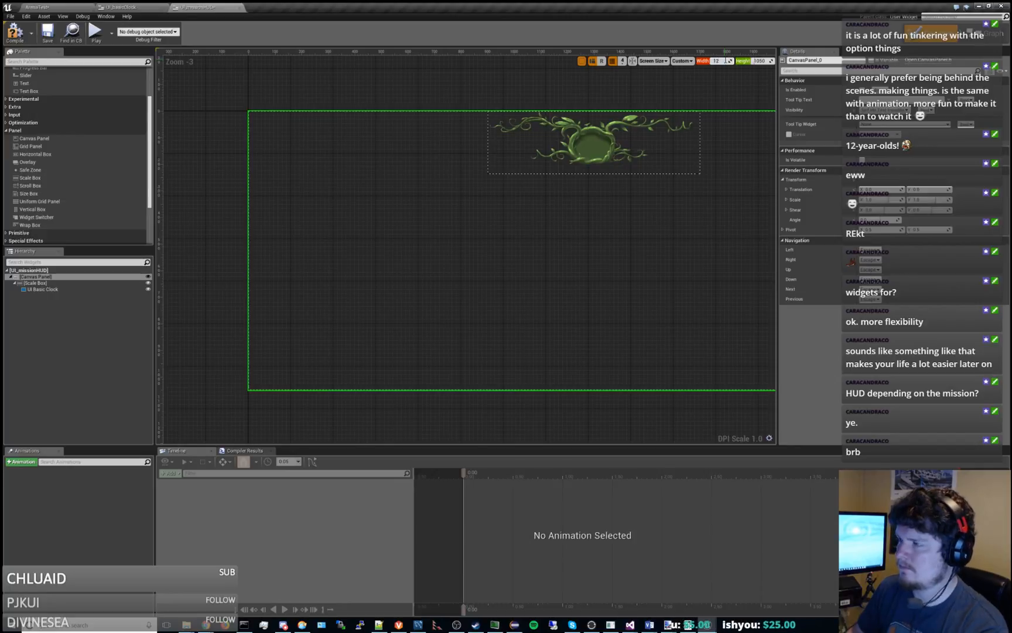
type("650")
key("Return")
key("Tab")
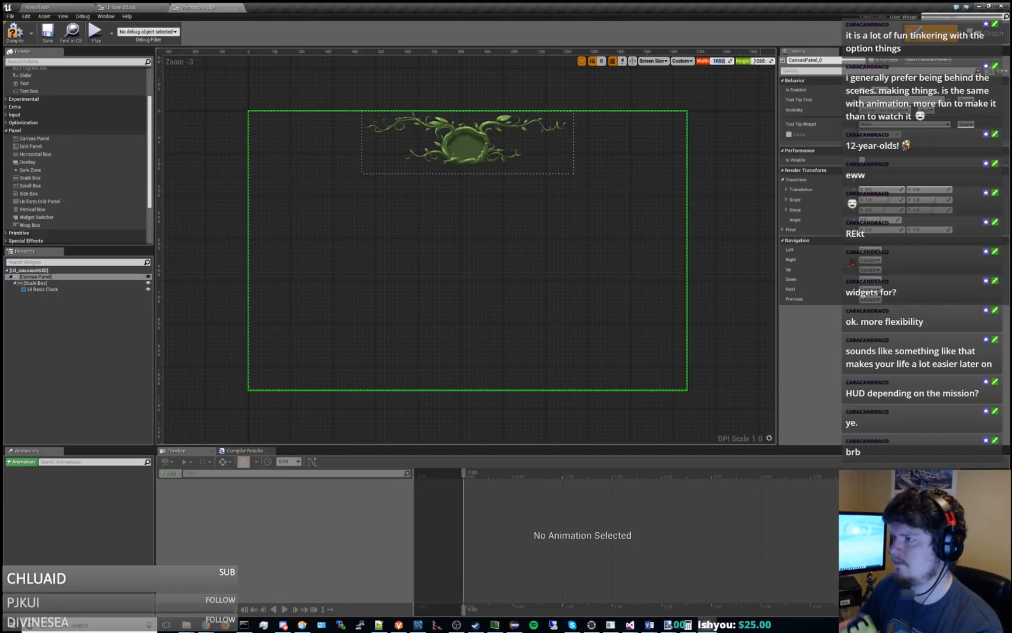
type("1080")
key("Return")
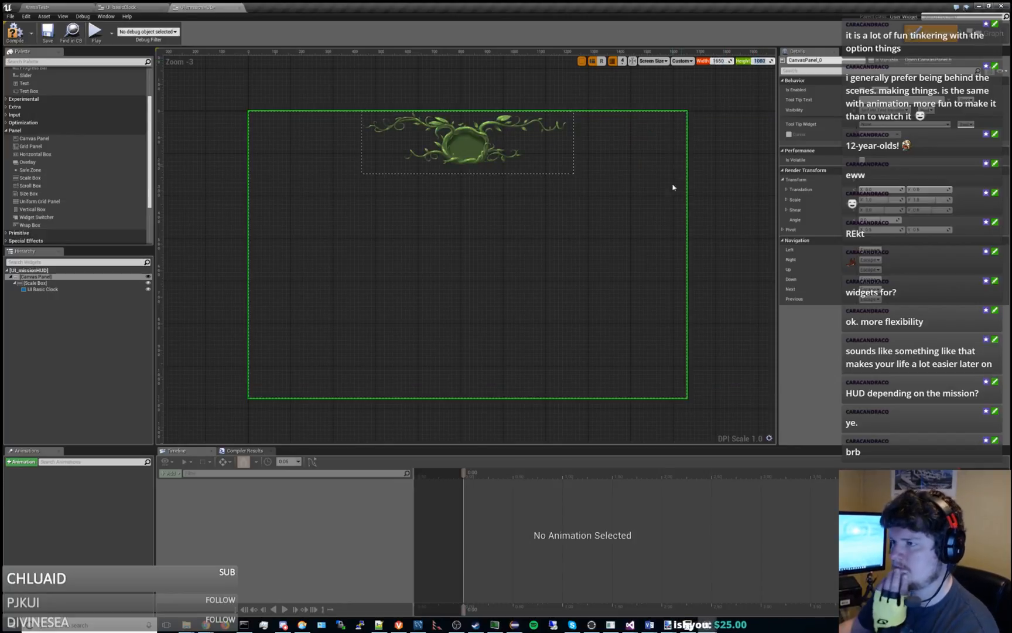
Fit the layout in the designer view, then compile and save UI_missionHUD.
right_click_drag(673, 187, 614, 174)
right_click_drag(647, 206, 659, 207)
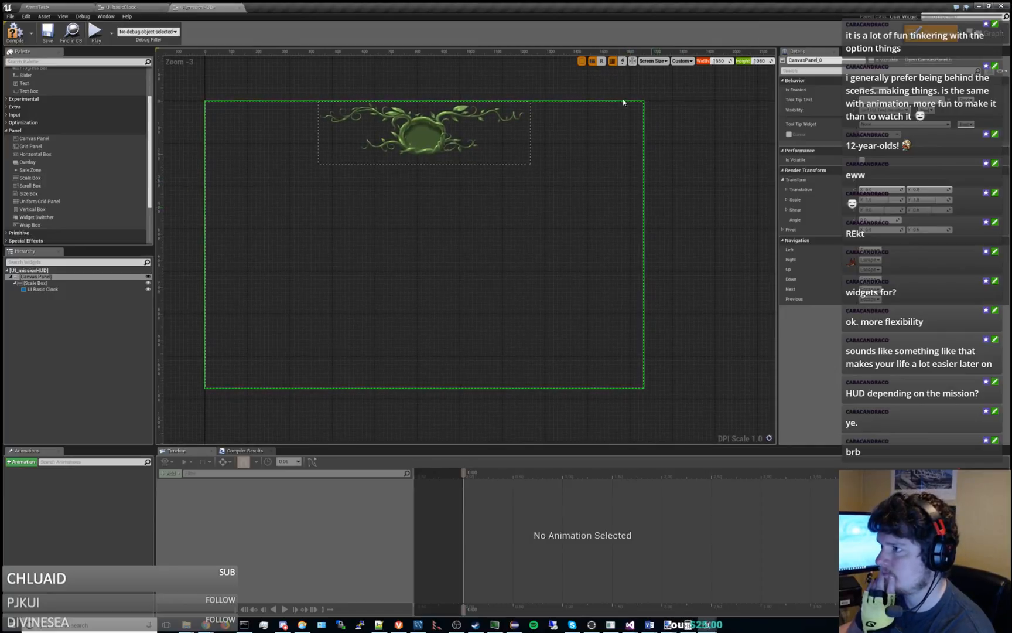
left_click(633, 61)
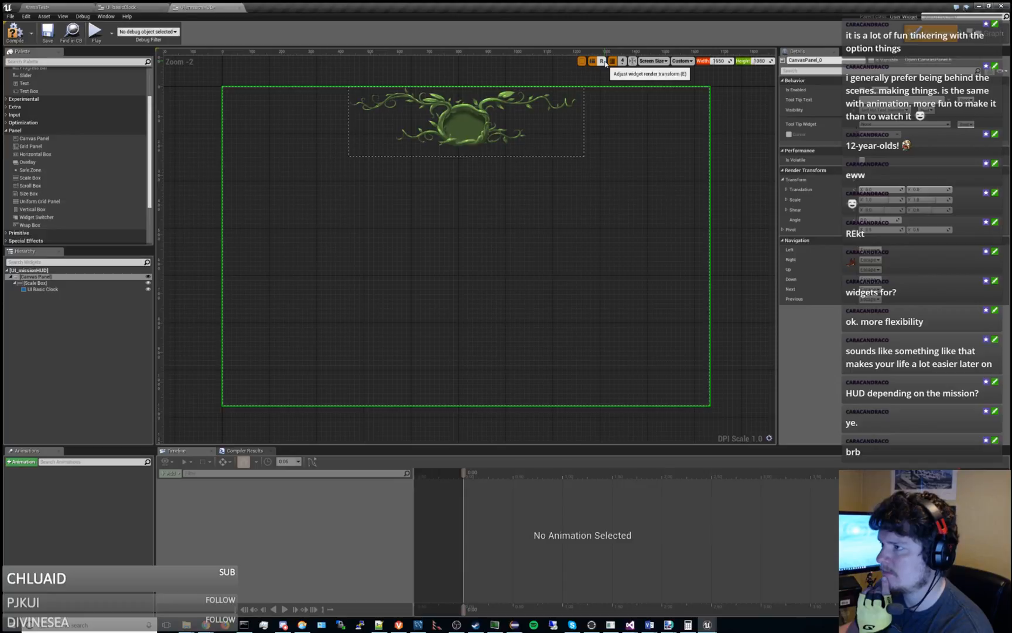
left_click(25, 35)
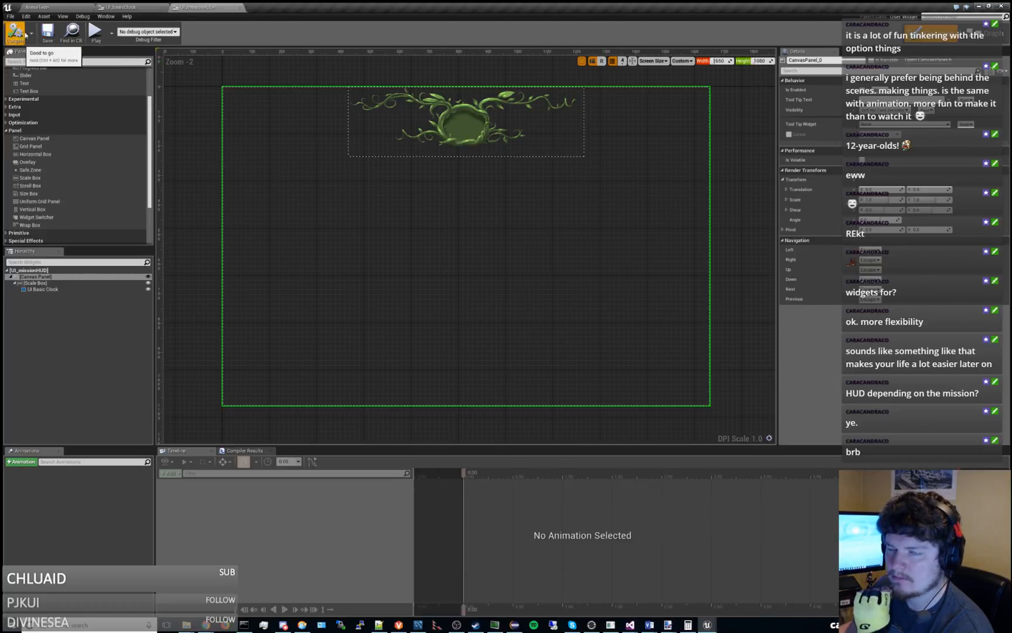
left_click(47, 32)
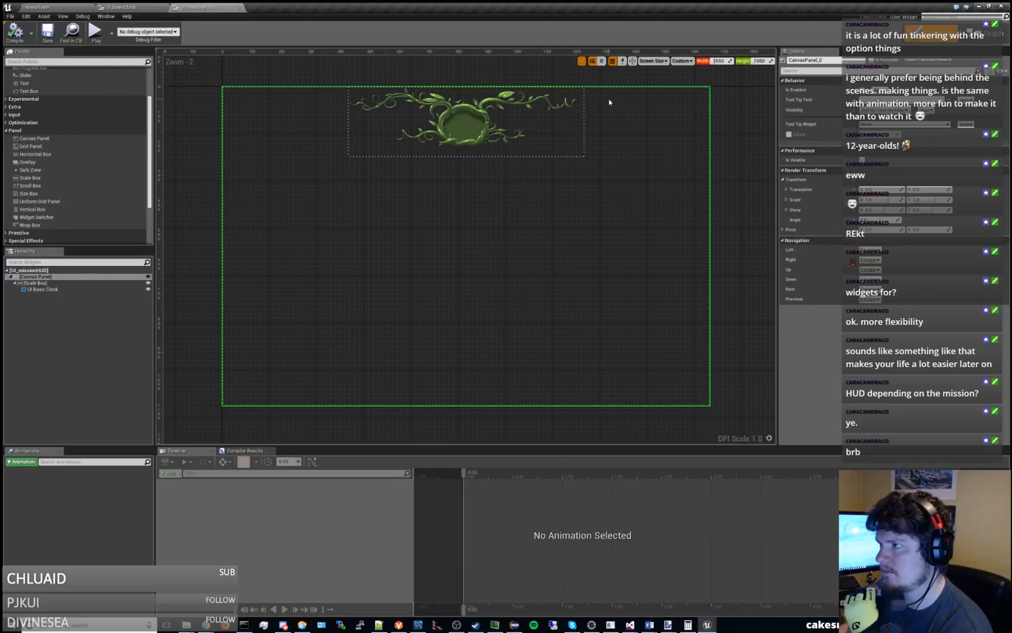
Preview the clock at a narrower custom width, then set the preview width back to 1650.
left_click_drag(717, 62, 718, 61)
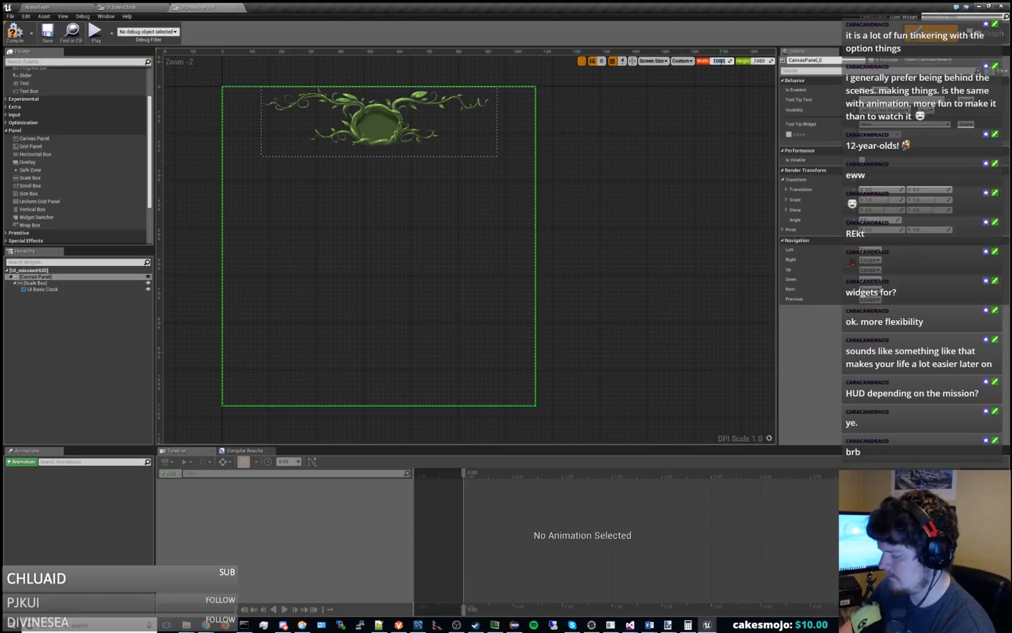
left_click(721, 61)
type("1650")
key("Return")
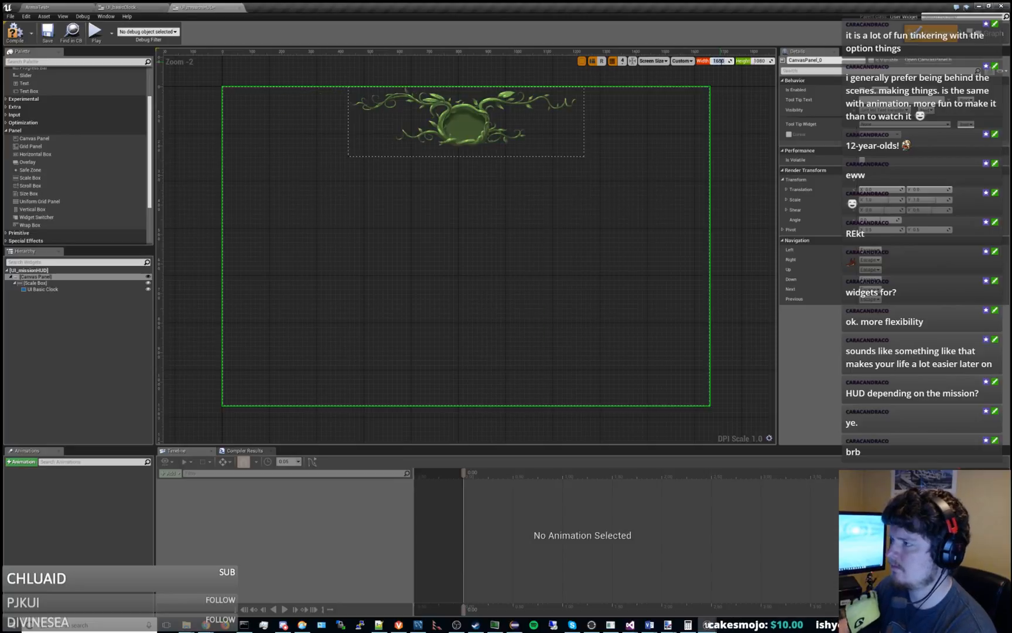
Select the Scale Box and review its Stretch Direction options without changing them.
left_click(45, 283)
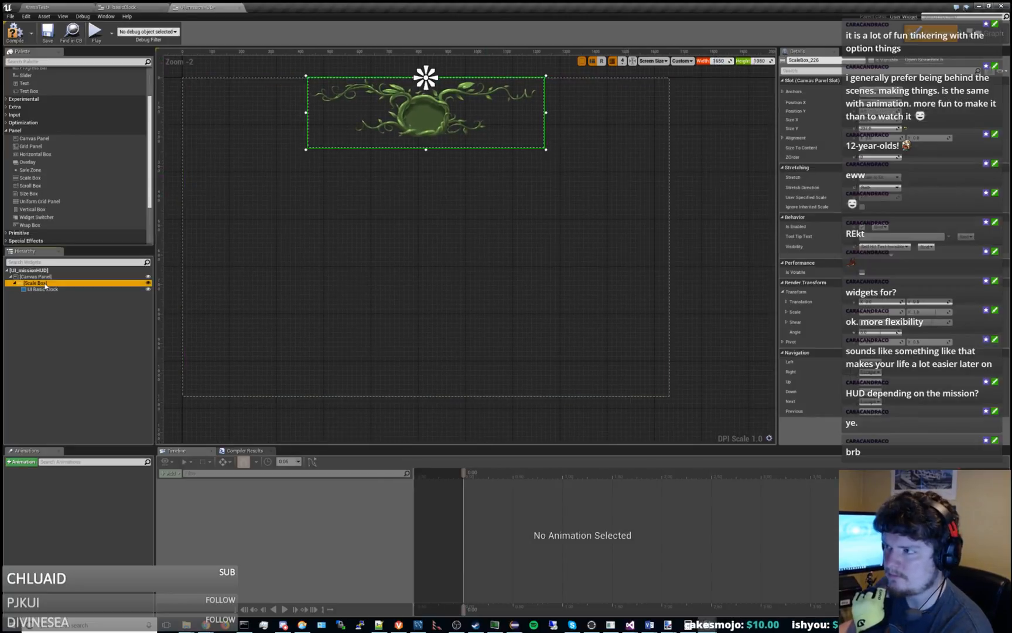
left_click(876, 187)
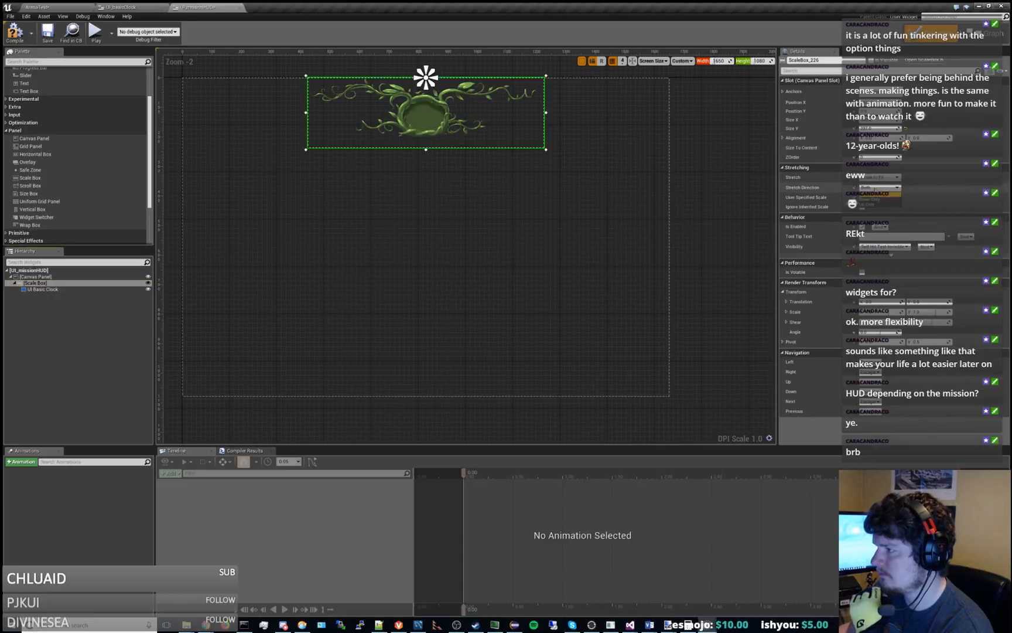
left_click(805, 198)
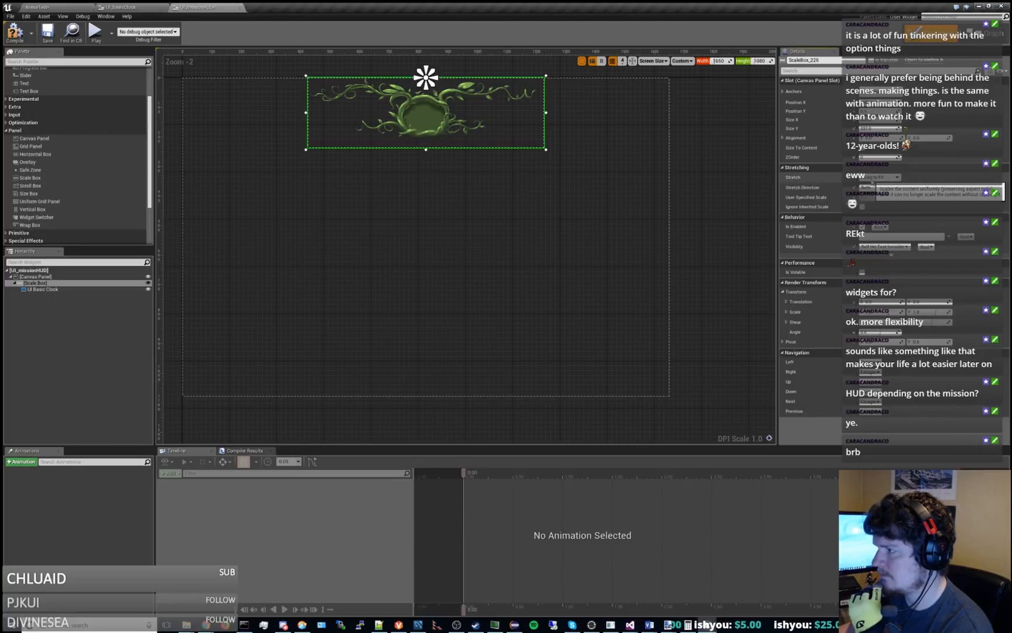
Review the available Stretch mode options of the Scale Box.
left_click(878, 177)
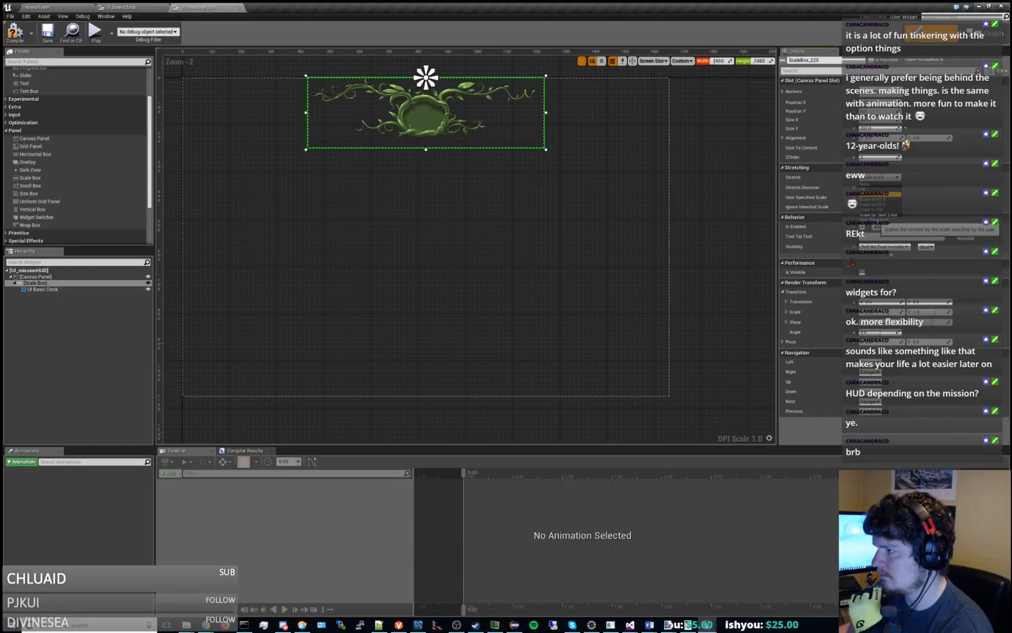
left_click(874, 189)
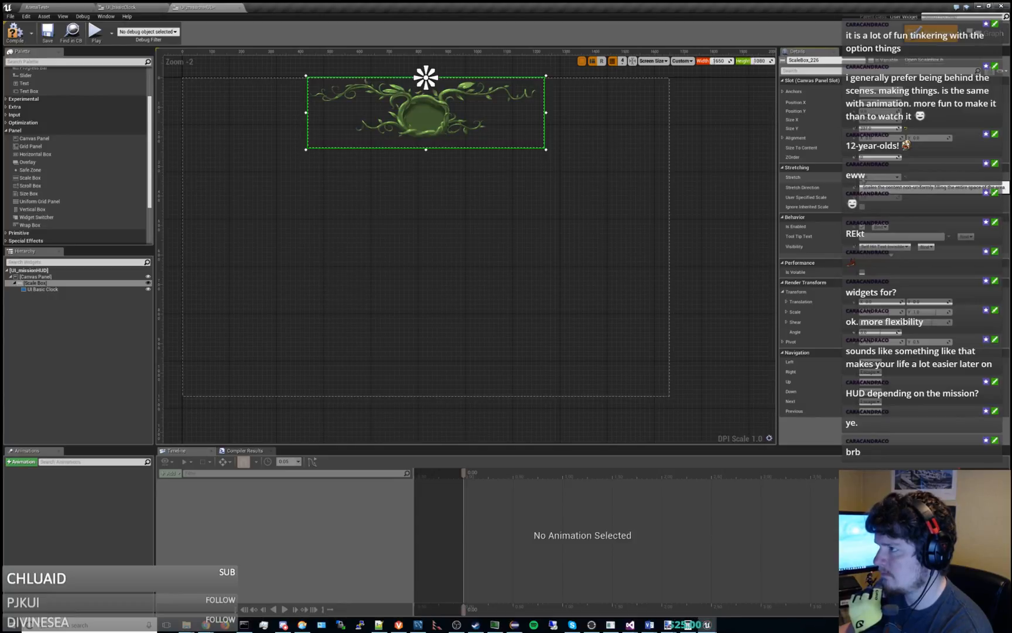
left_click(877, 177)
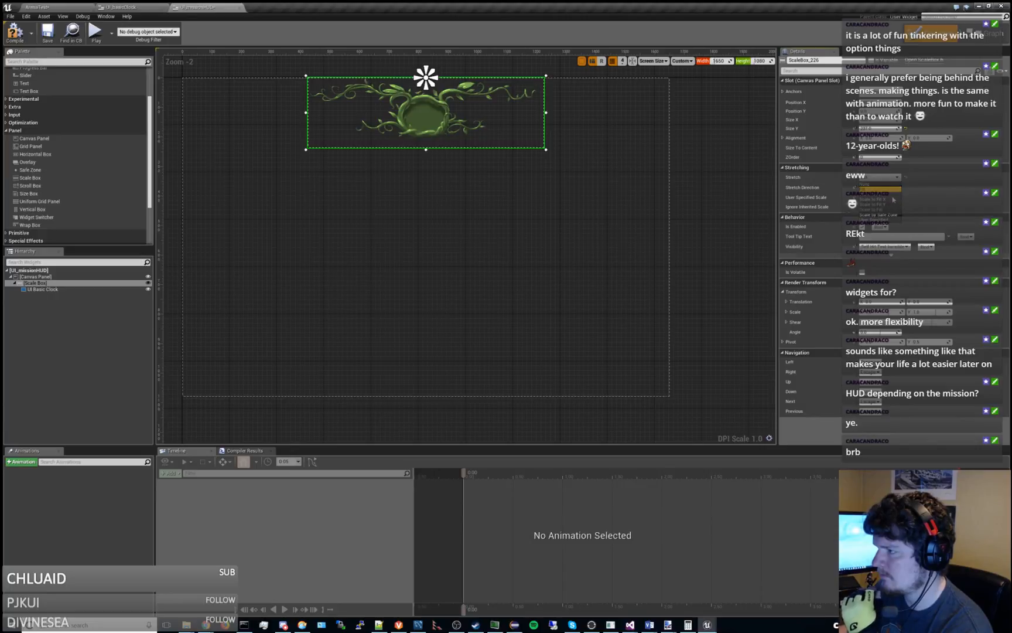
left_click(894, 200)
left_click(720, 193)
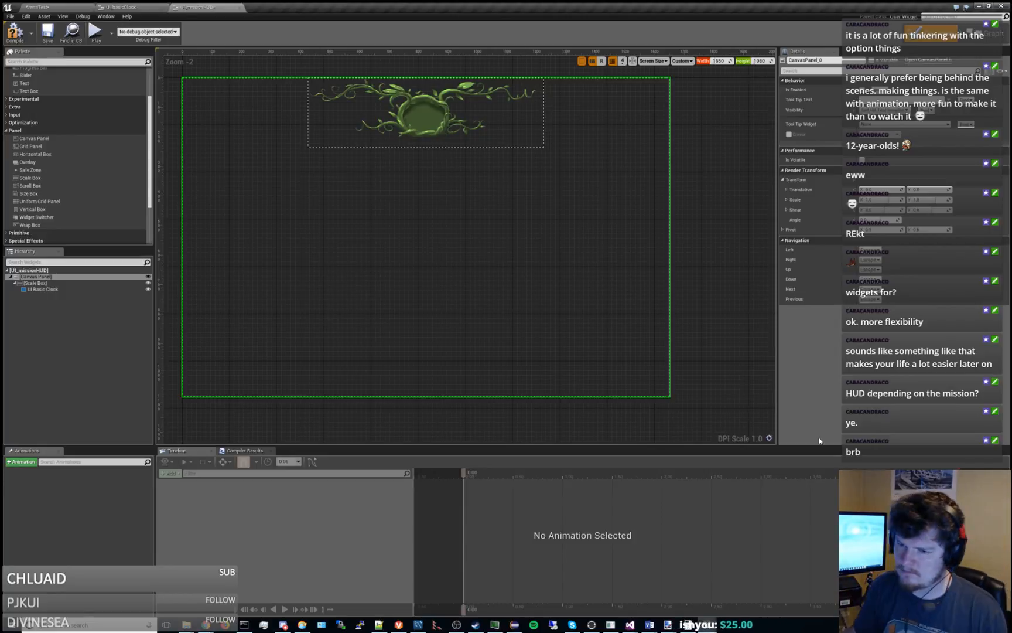
Try to add a second UI Basic Clock widget directly inside the Scale Box.
left_click(59, 289)
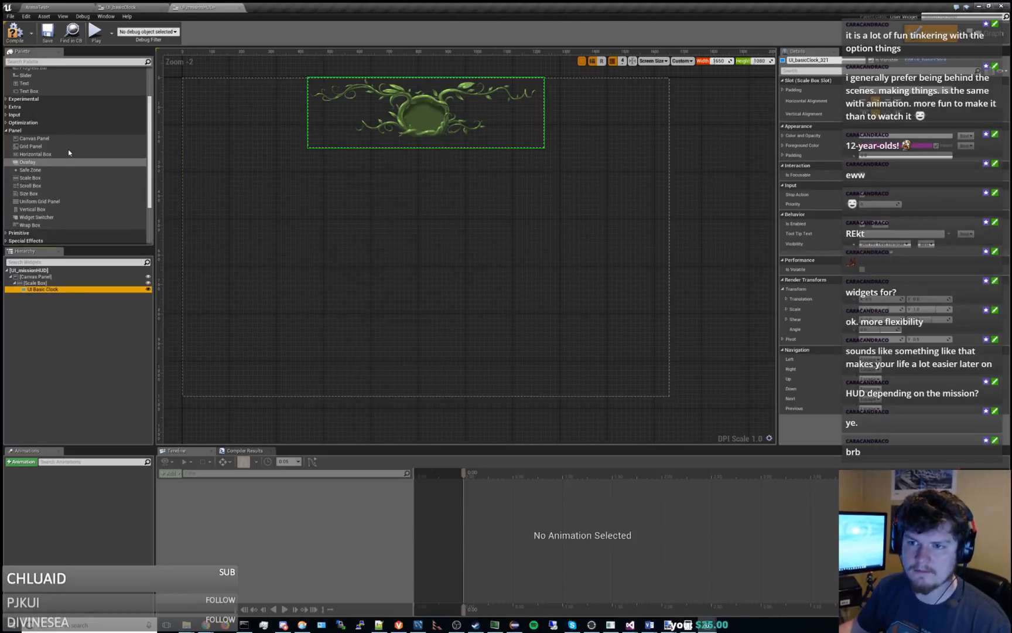
scroll(68, 173, "down", 3)
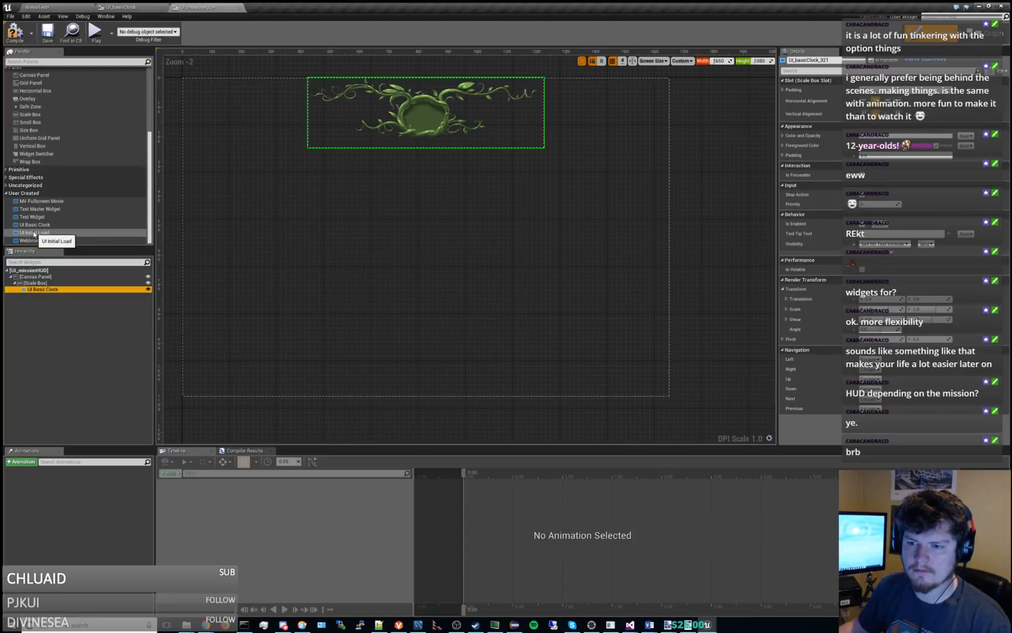
left_click(37, 232)
left_click_drag(38, 233, 39, 285)
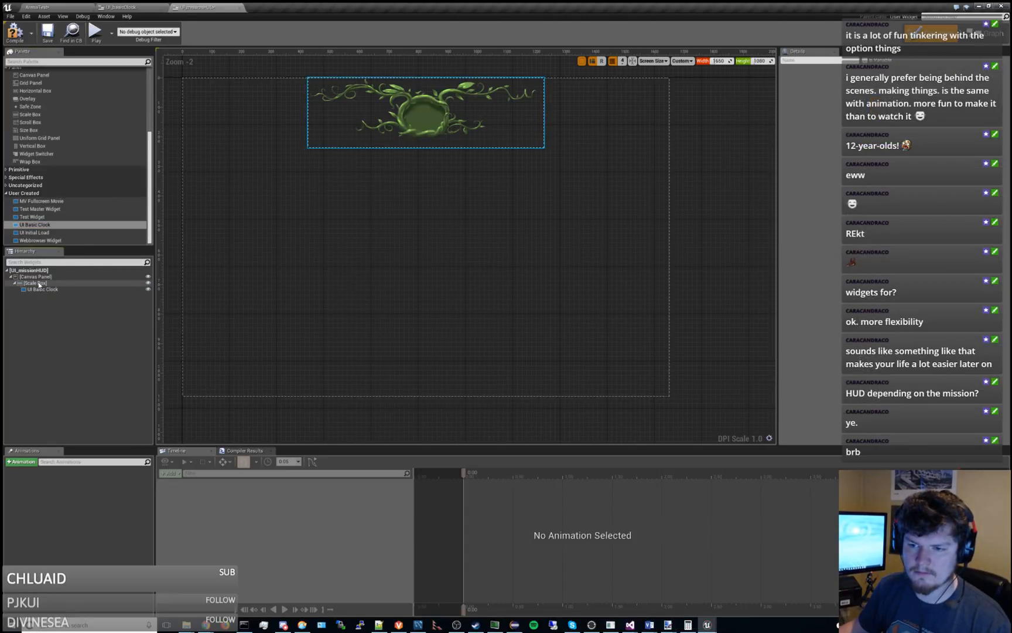
left_click(40, 287)
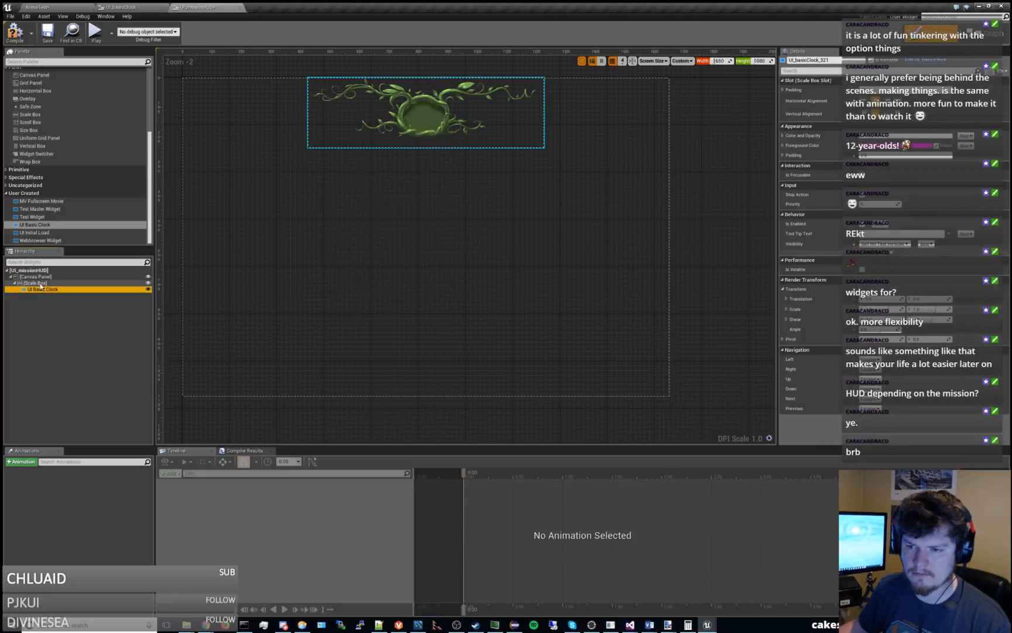
left_click(40, 284)
left_click_drag(35, 225, 42, 286)
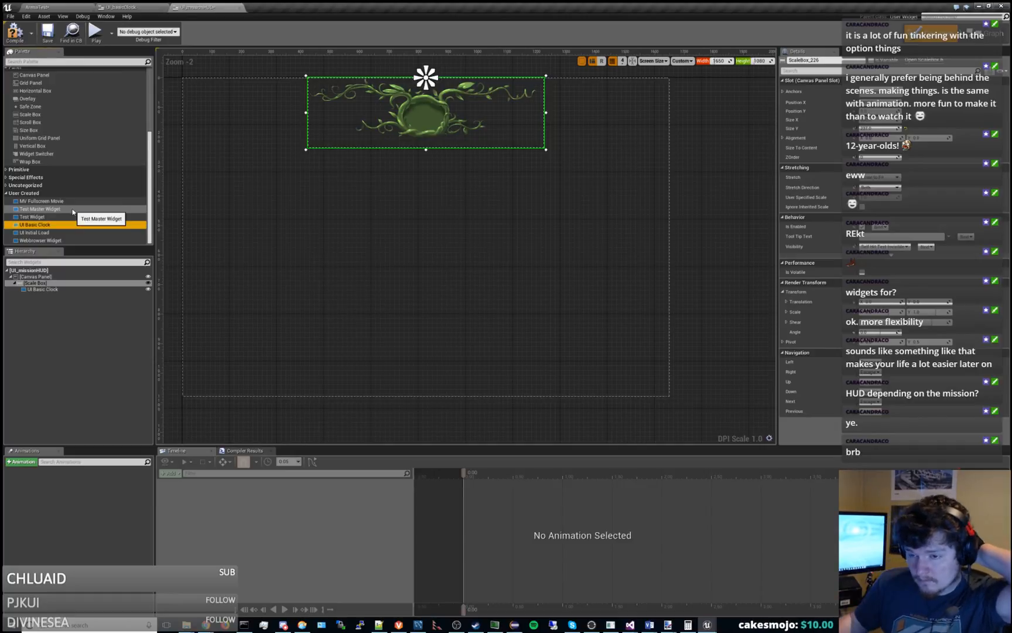
Replace the UI Basic Clock inside the Scale Box with a nested Canvas Panel.
scroll(59, 175, "up", 2)
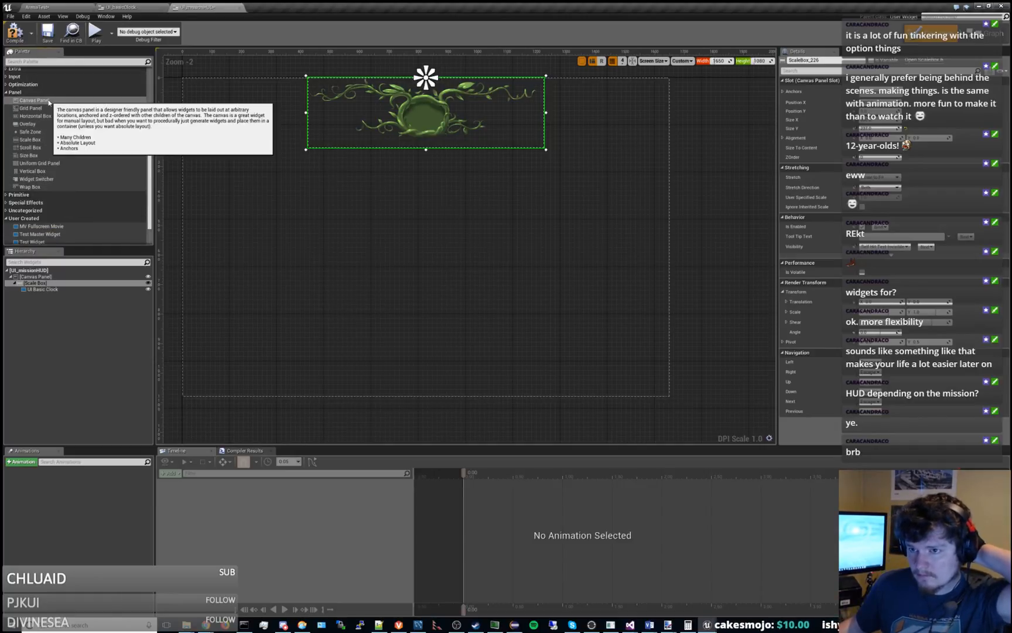
left_click_drag(48, 102, 47, 290)
left_click(69, 288)
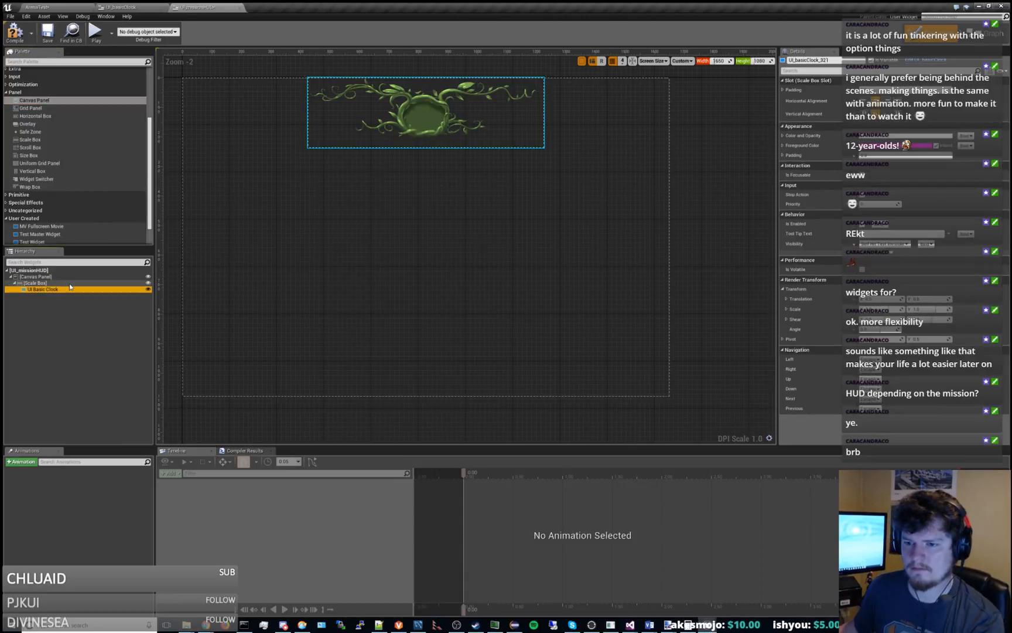
key("Delete")
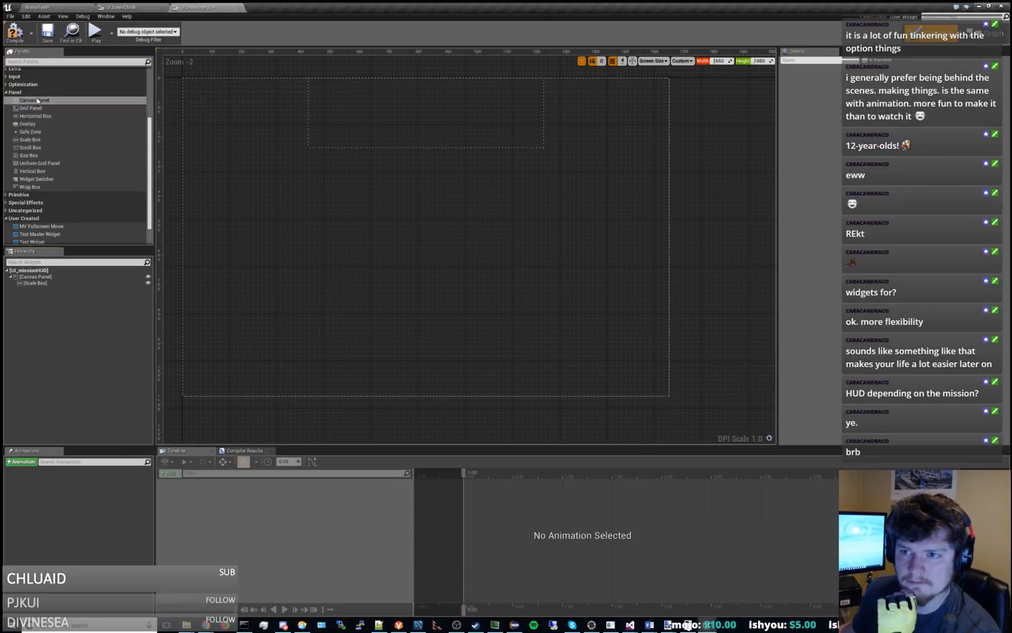
left_click_drag(39, 101, 45, 288)
right_click_drag(365, 252, 375, 311)
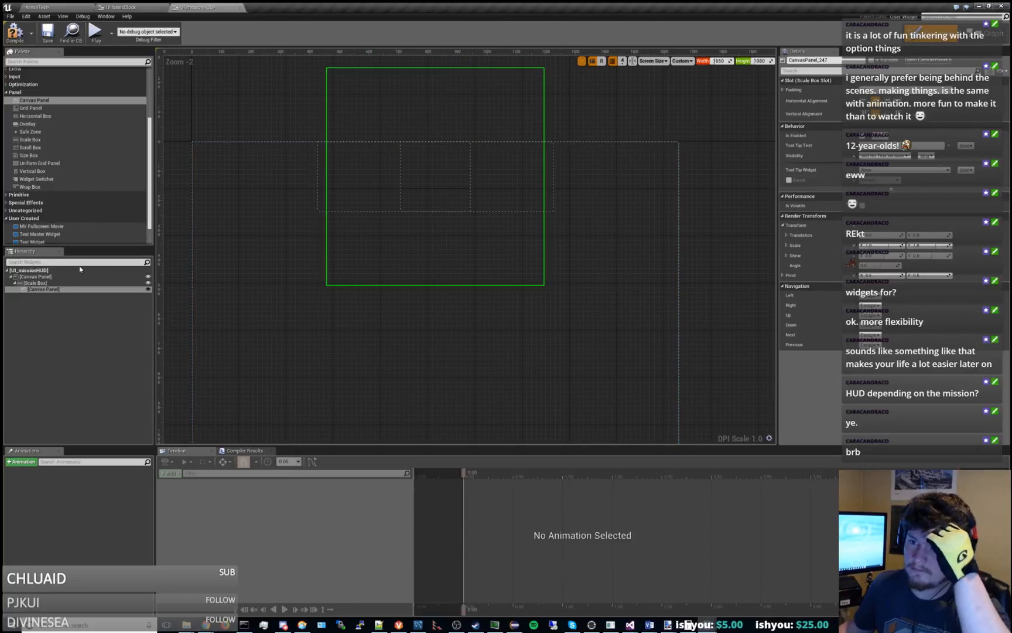
Add two UI Basic Clock widgets to the Canvas Panel nested in the Scale Box.
scroll(85, 215, "down", 2)
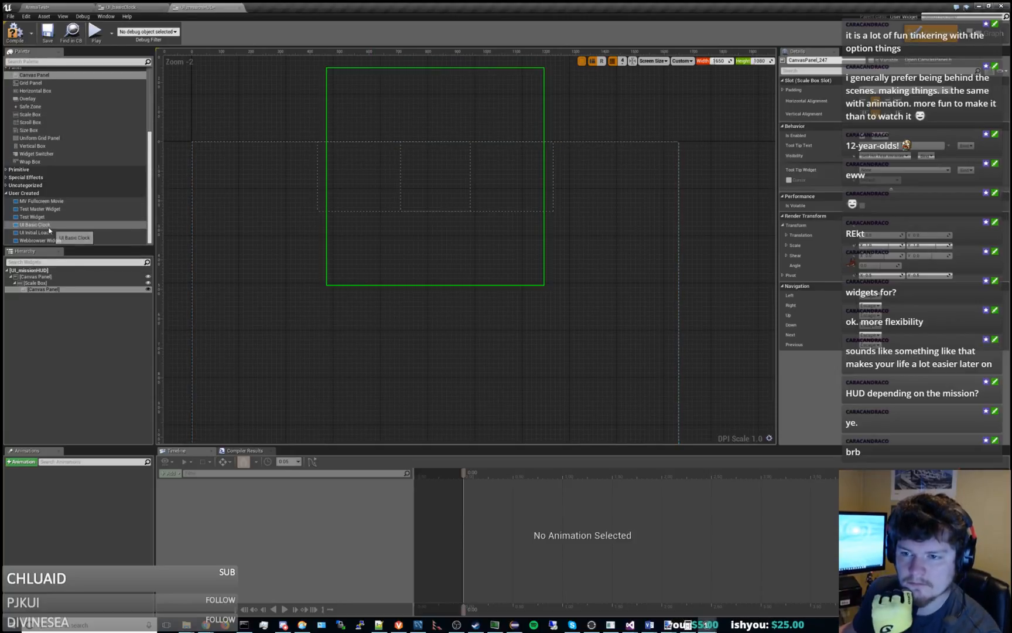
left_click_drag(41, 225, 62, 289)
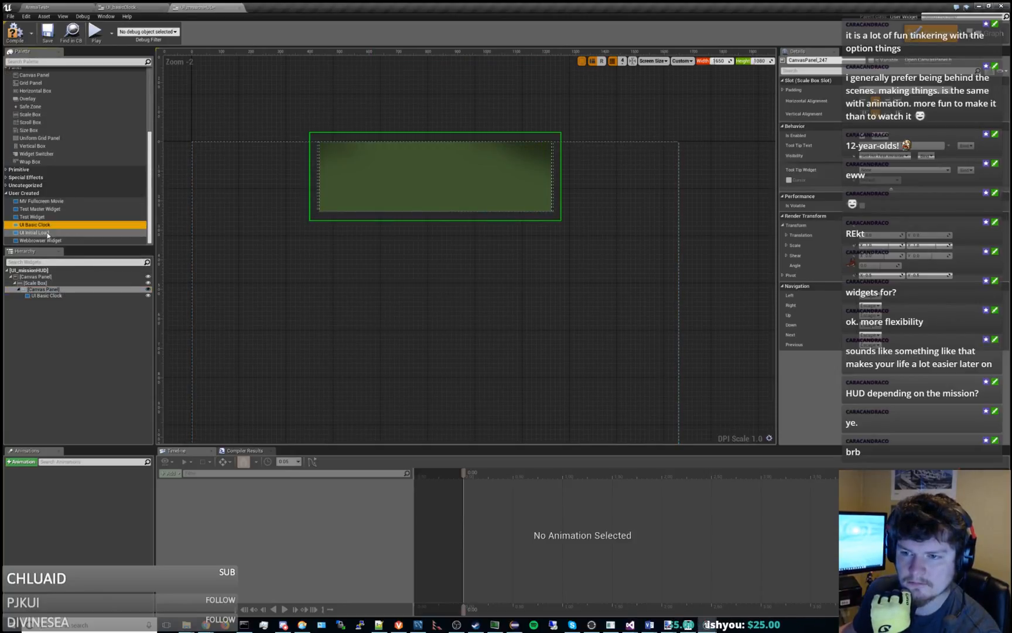
left_click_drag(48, 226, 53, 290)
Rename the two nested clock widgets as UI Basic Clock 1 and UI Basic Clock 2.
left_click(63, 294)
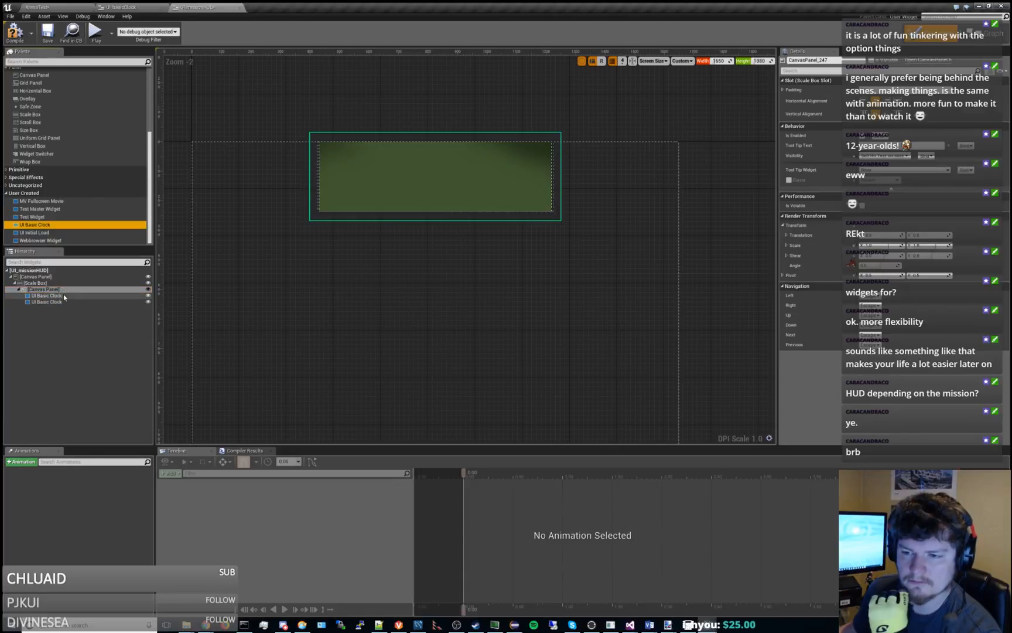
left_click(70, 295)
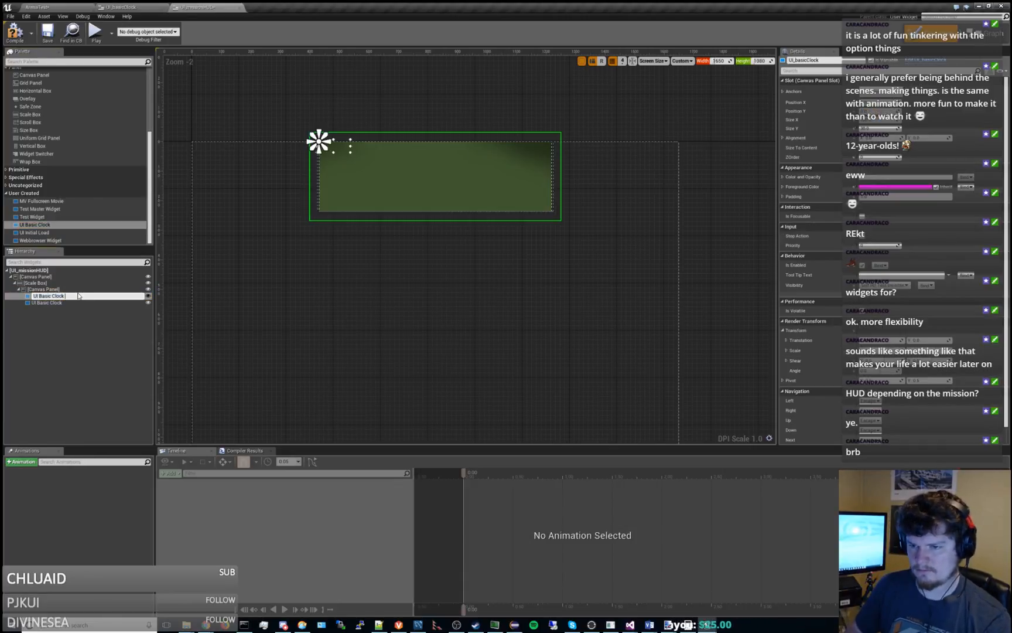
type("1")
key("Return")
left_click(73, 301)
left_click(80, 302)
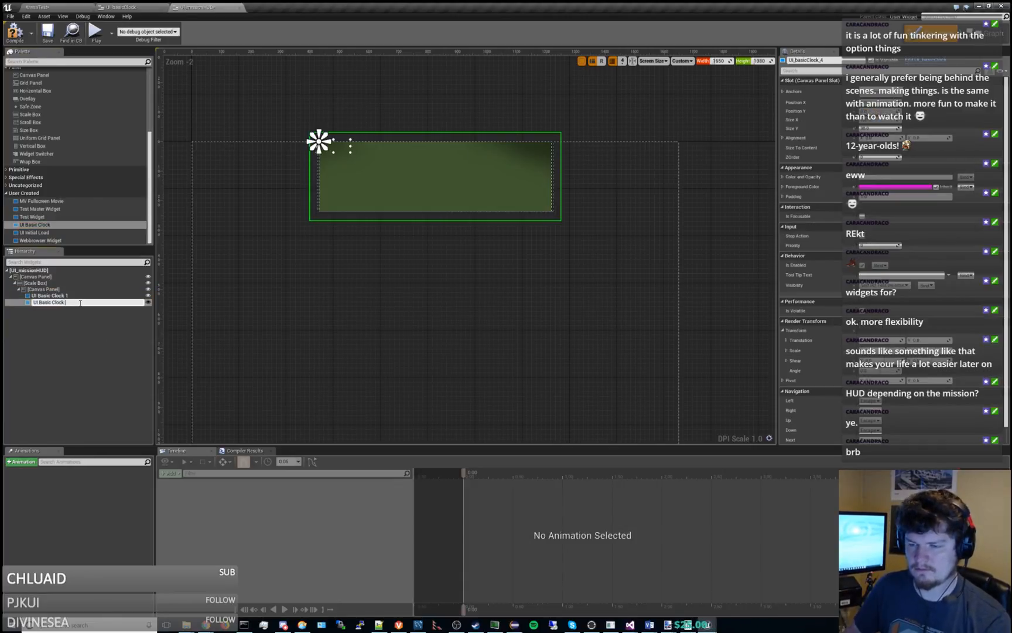
type("2")
key("Return")
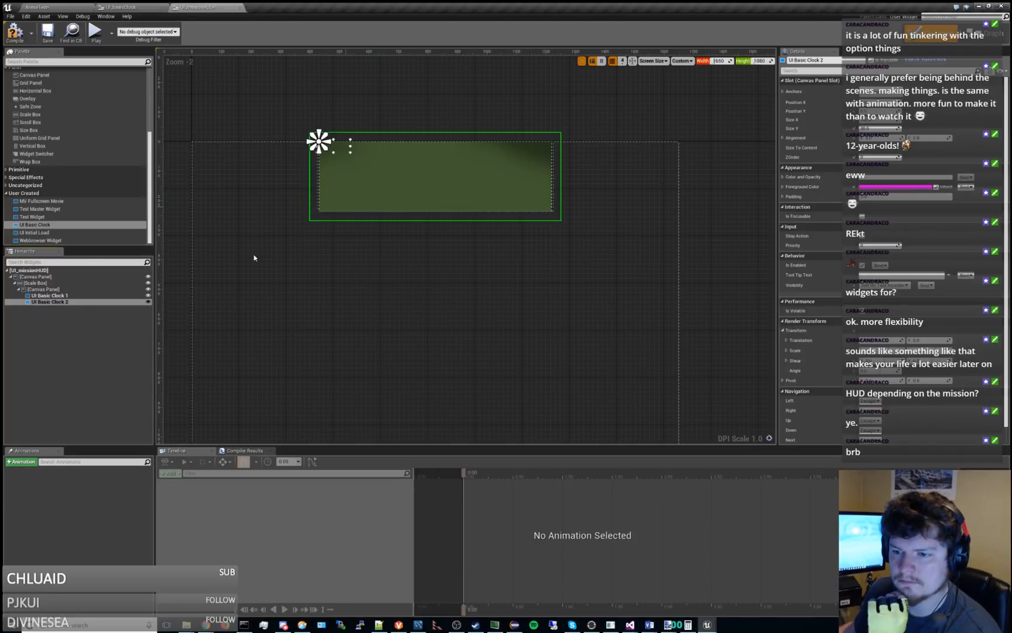
Resize UI Basic Clock 1 to span the full Scale Box area, entering a Size Y of 237.
left_click(65, 295)
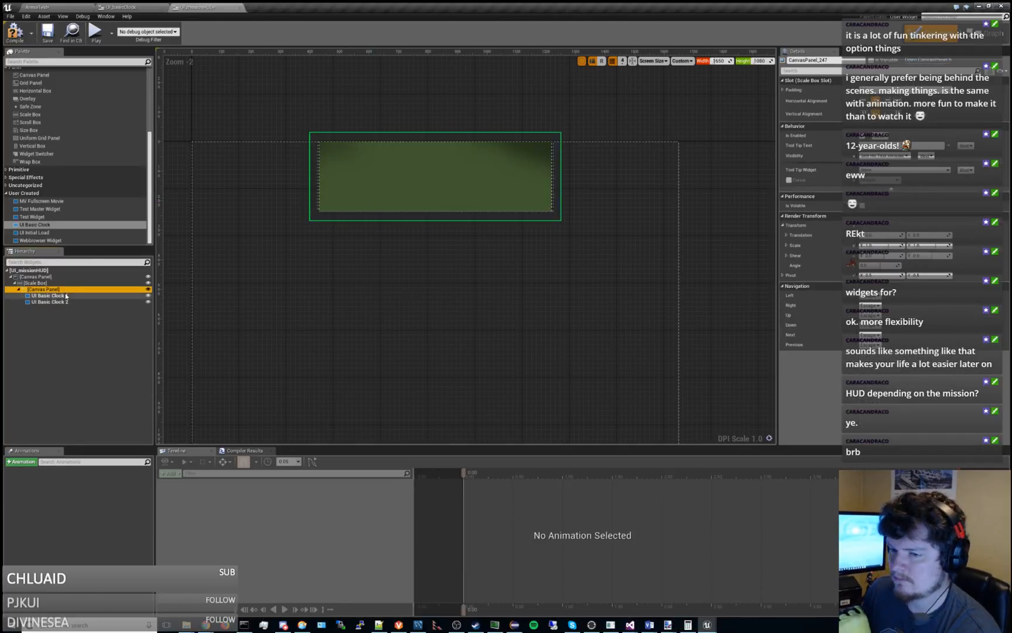
left_click(879, 119)
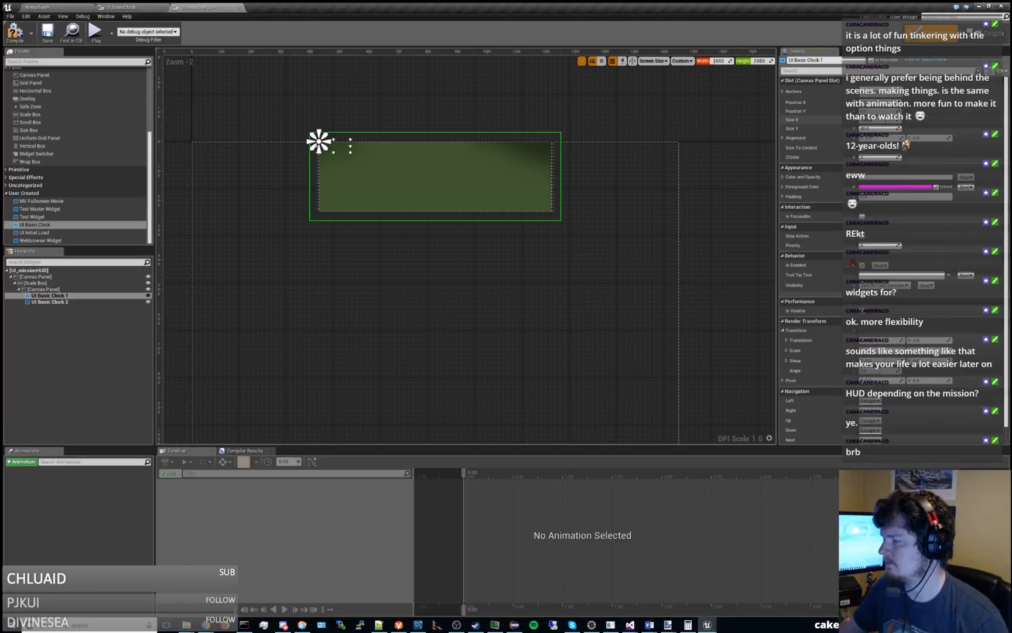
key("Tab")
type("237")
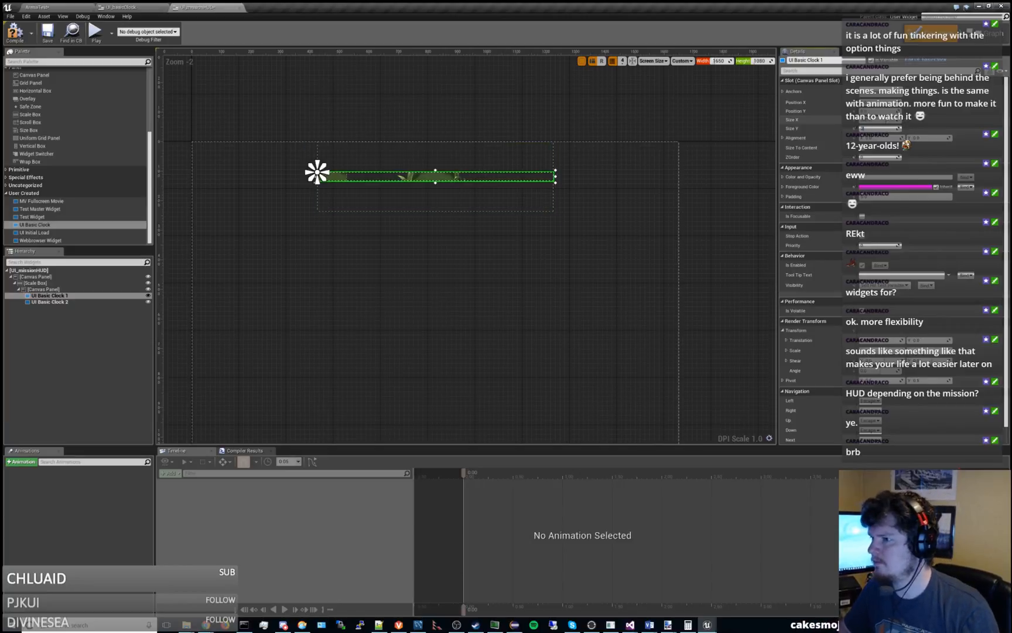
key("Return")
Set UI Basic Clock 2 to a Size X of 800 and a Size Y of 240.
left_click(103, 302)
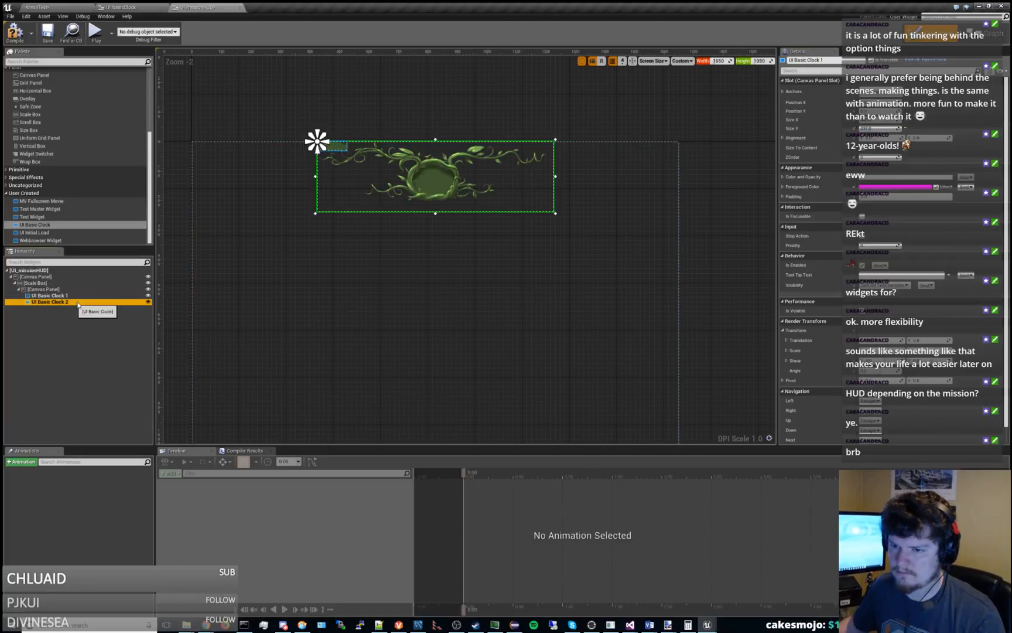
left_click(885, 119)
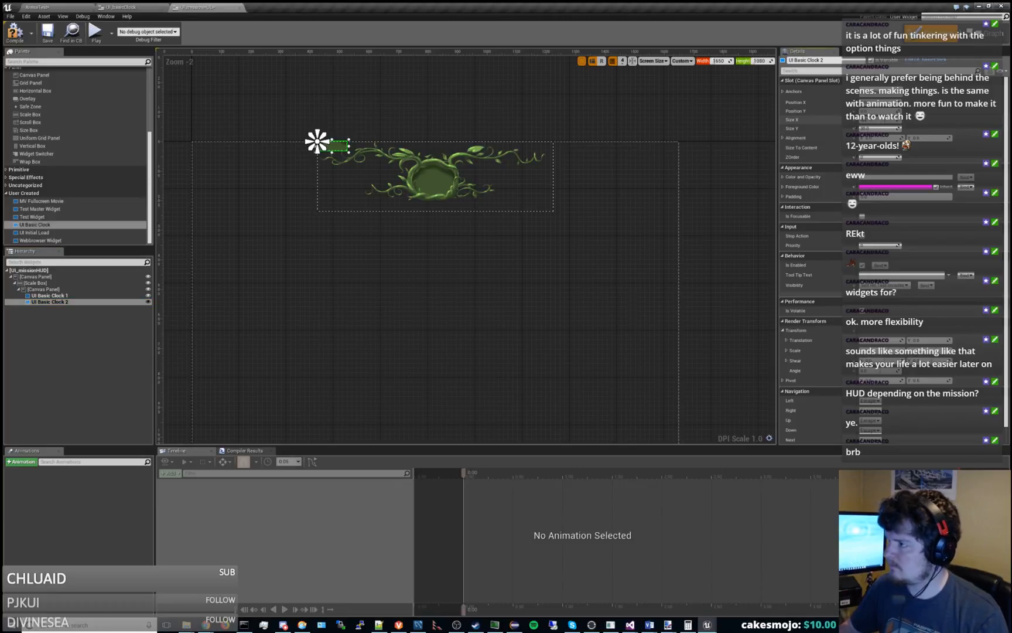
type("800")
key("Tab")
type("240")
key("Return")
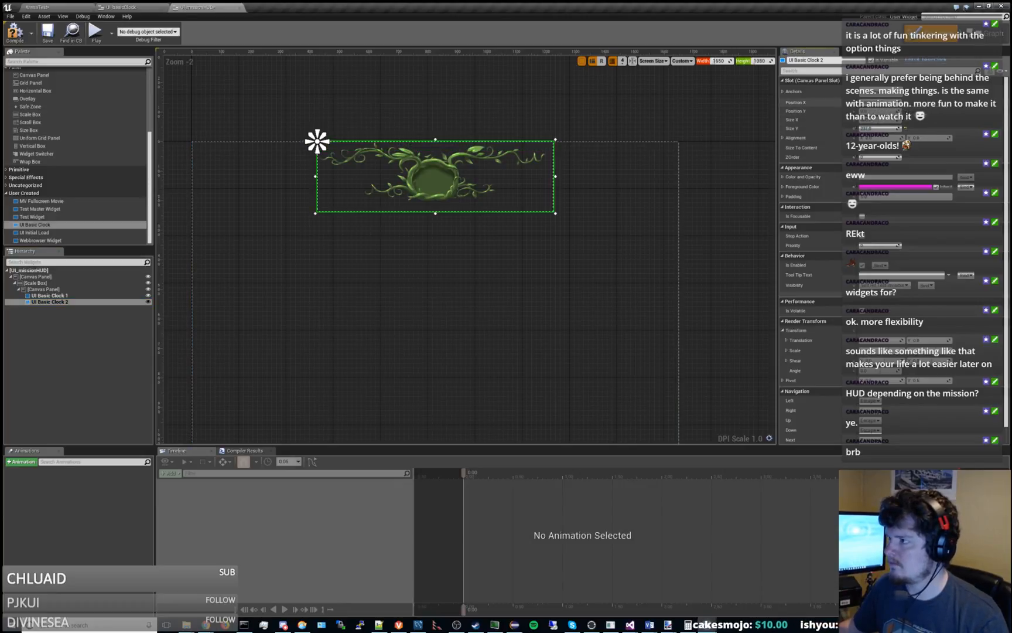
Try Position X values of 100 and 500 on UI Basic Clock 2, and return it to 0.
type("100")
key("Return")
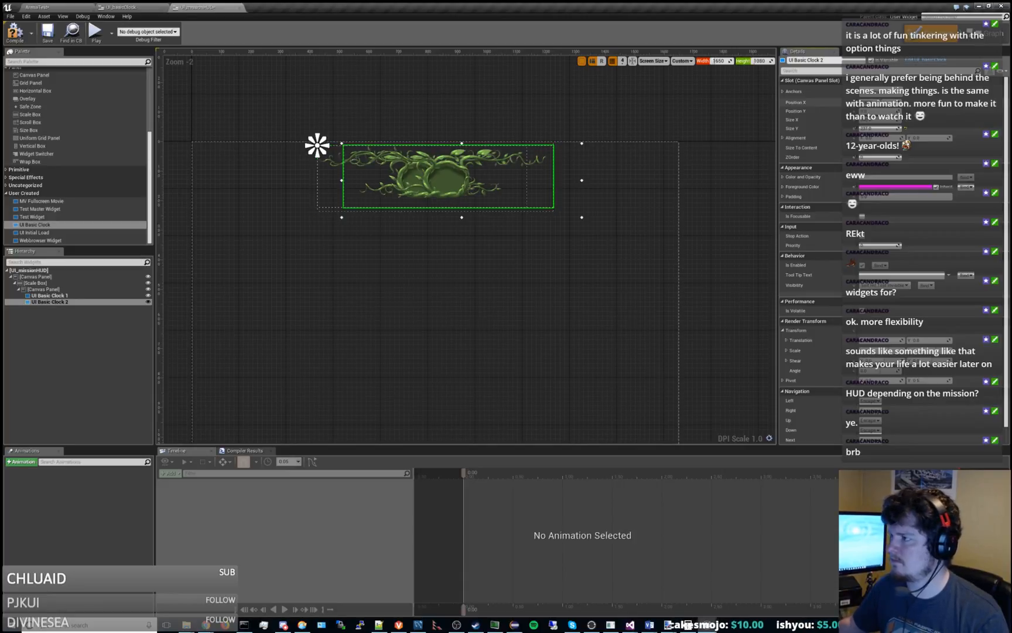
type("500")
key("Return")
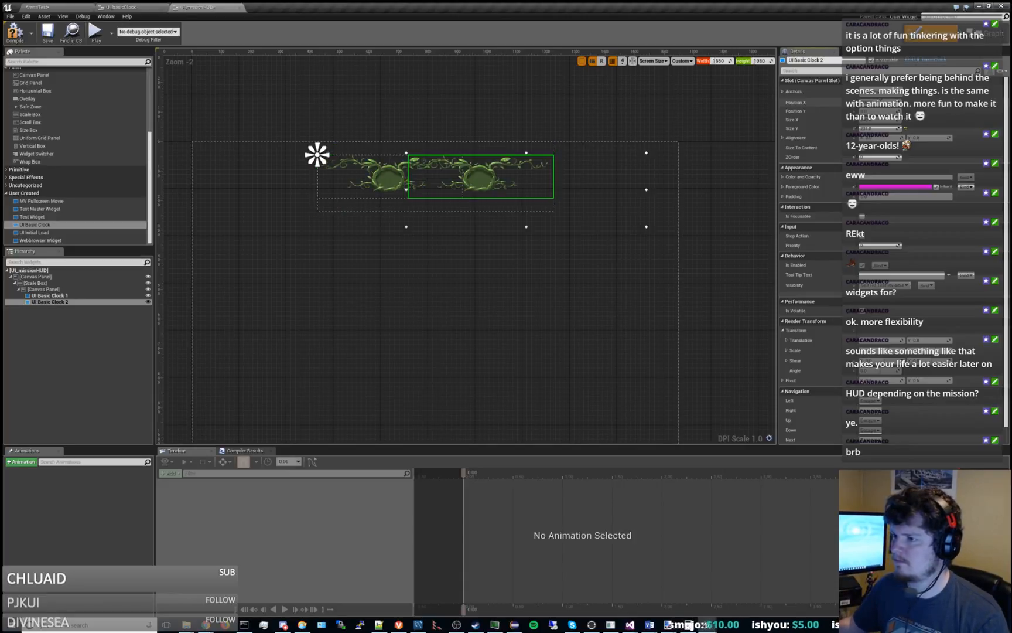
type("0")
key("Return")
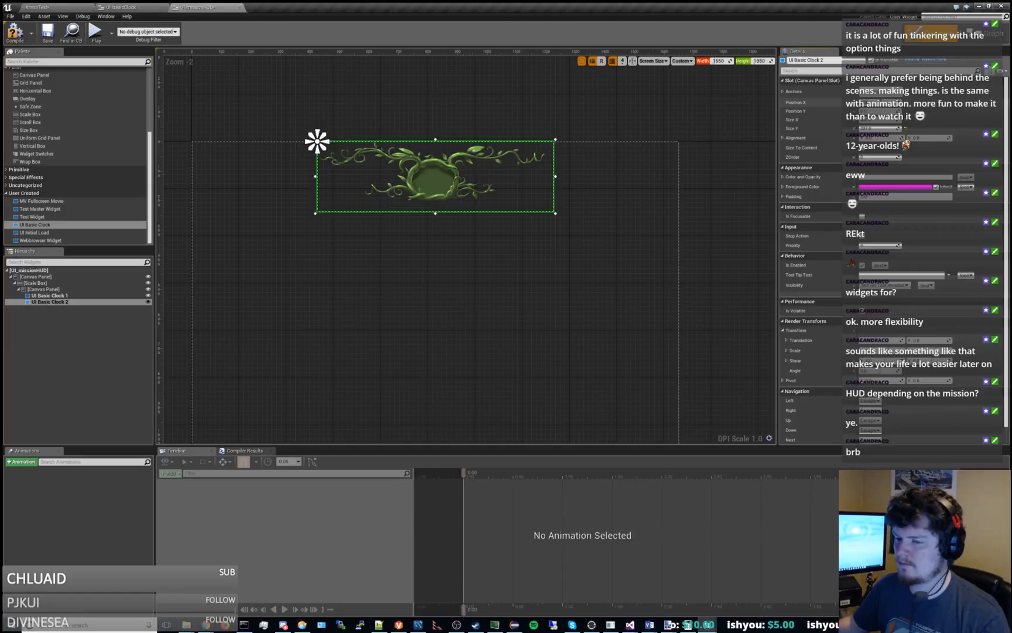
Set the Scale Box's anchors to stretch across the whole root Canvas Panel.
left_click(49, 285)
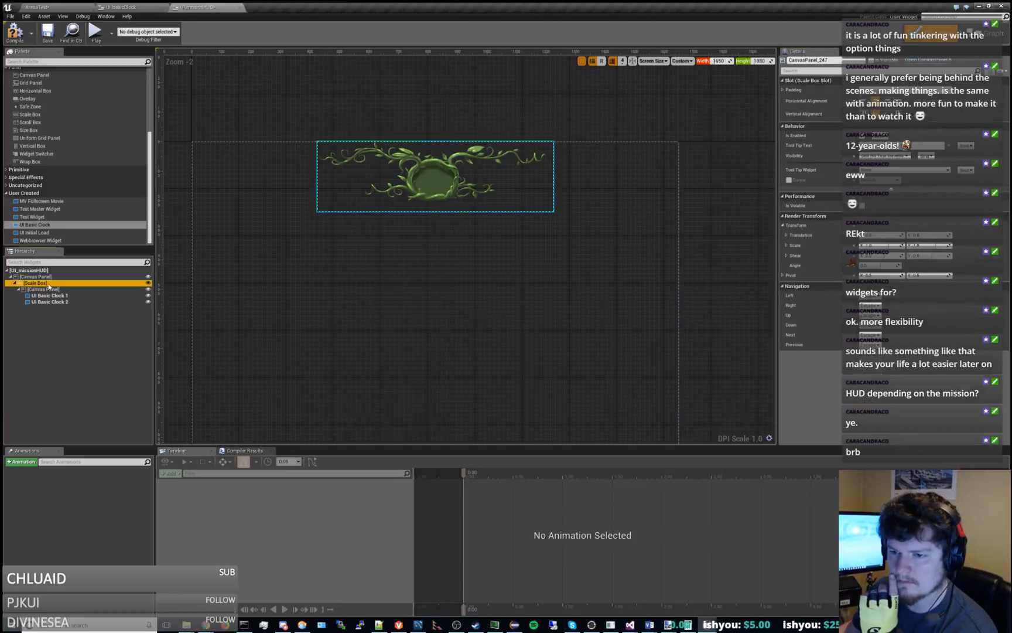
left_click(49, 284)
left_click(881, 91)
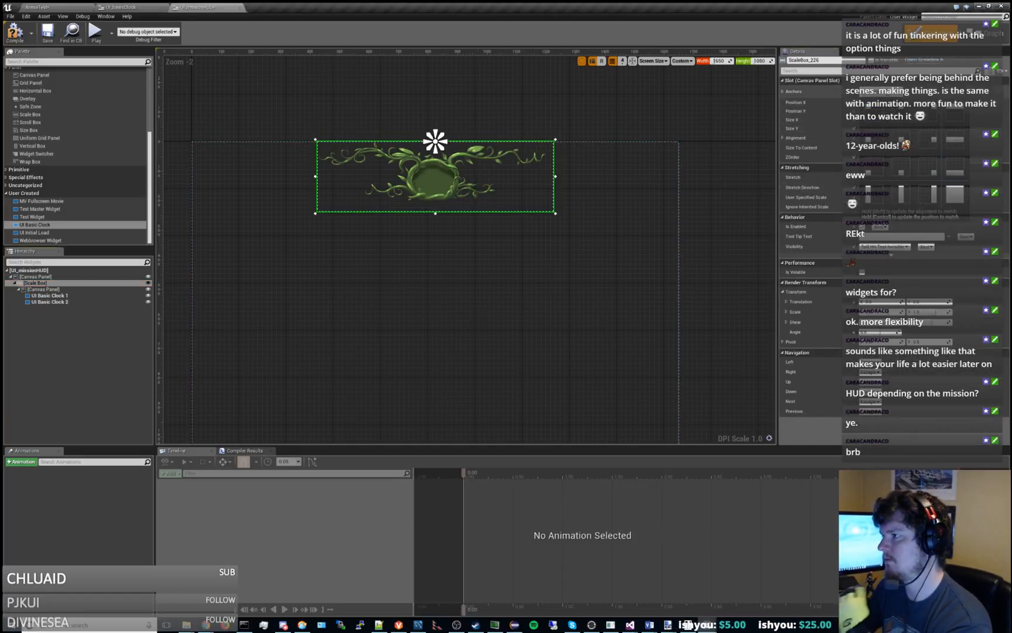
left_click(955, 139)
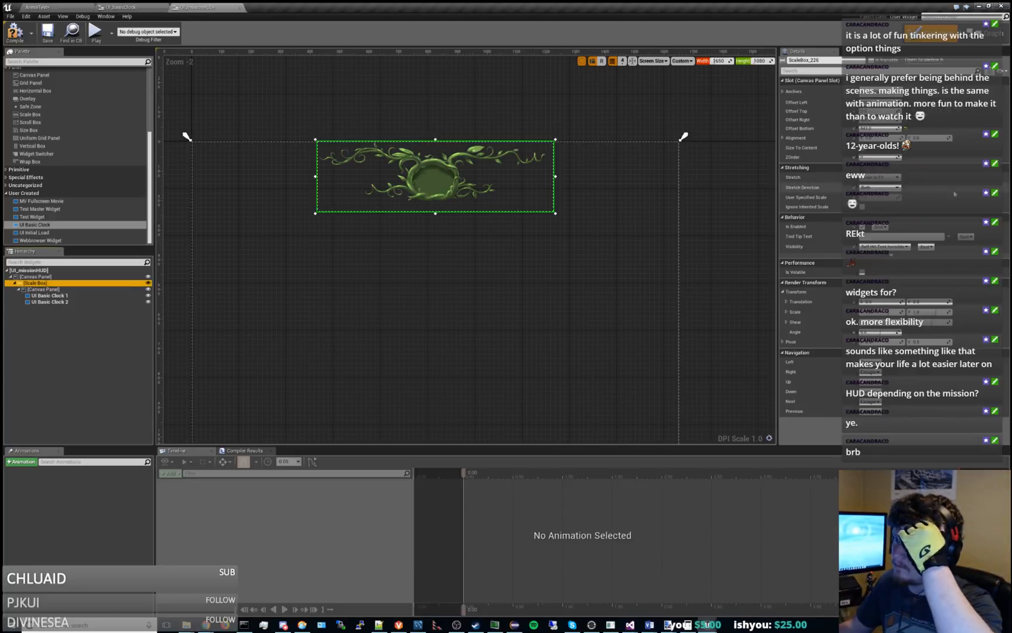
right_click_drag(582, 253, 599, 166)
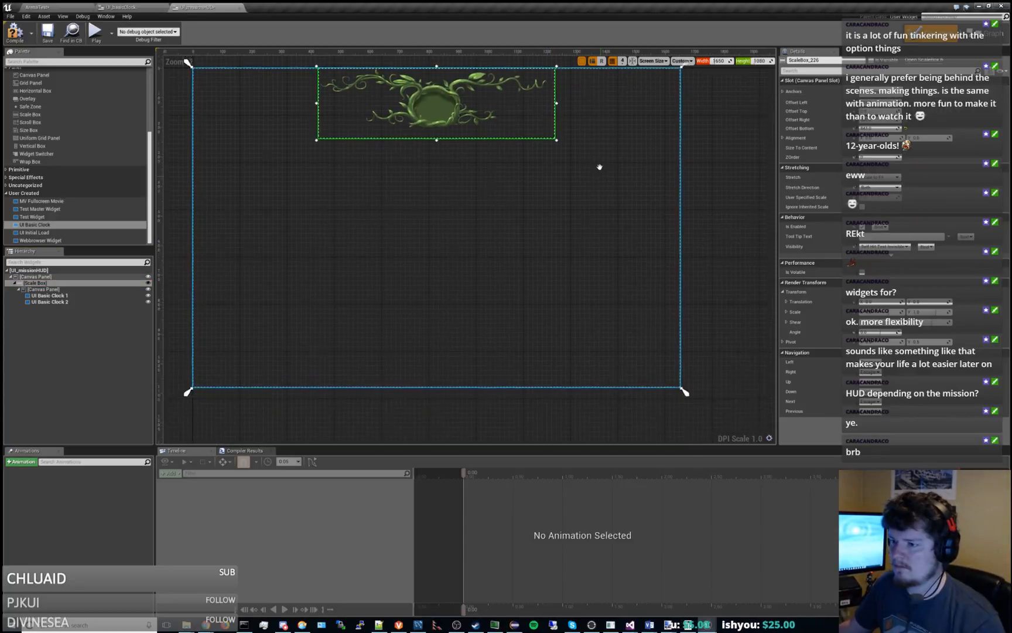
Test shifting UI Basic Clock 1 horizontally within its Canvas Panel, and set its Position X back to 0.
left_click(69, 296)
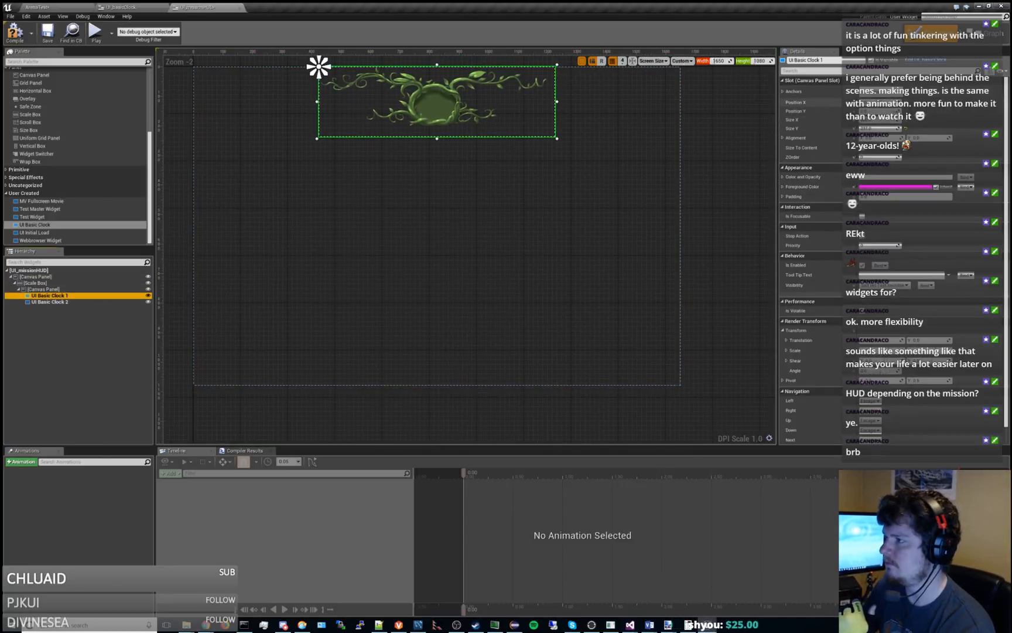
left_click(877, 102)
left_click_drag(877, 102, 914, 101)
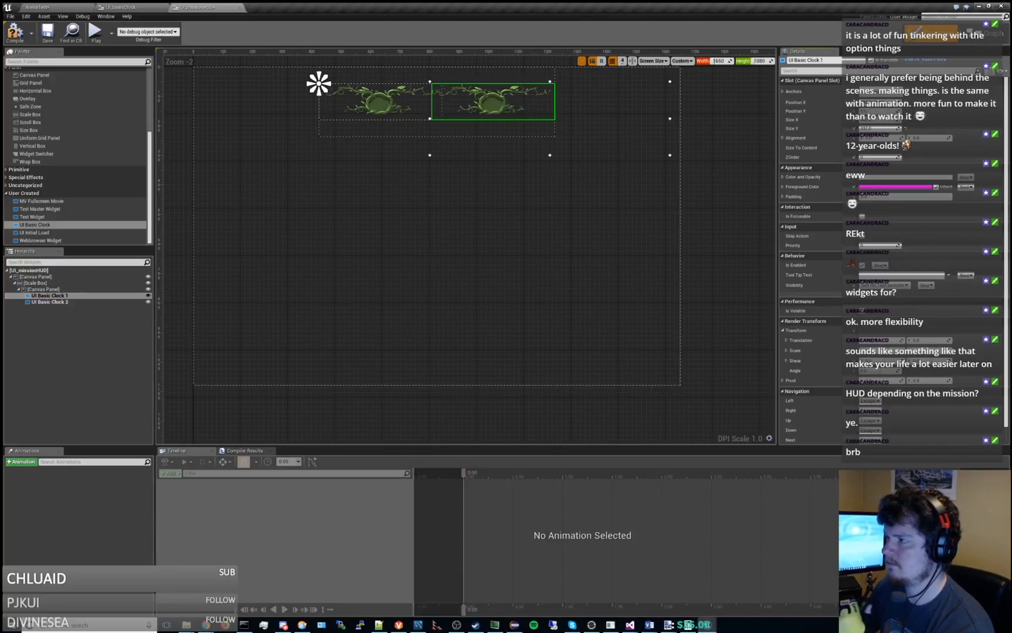
type("0")
key("Return")
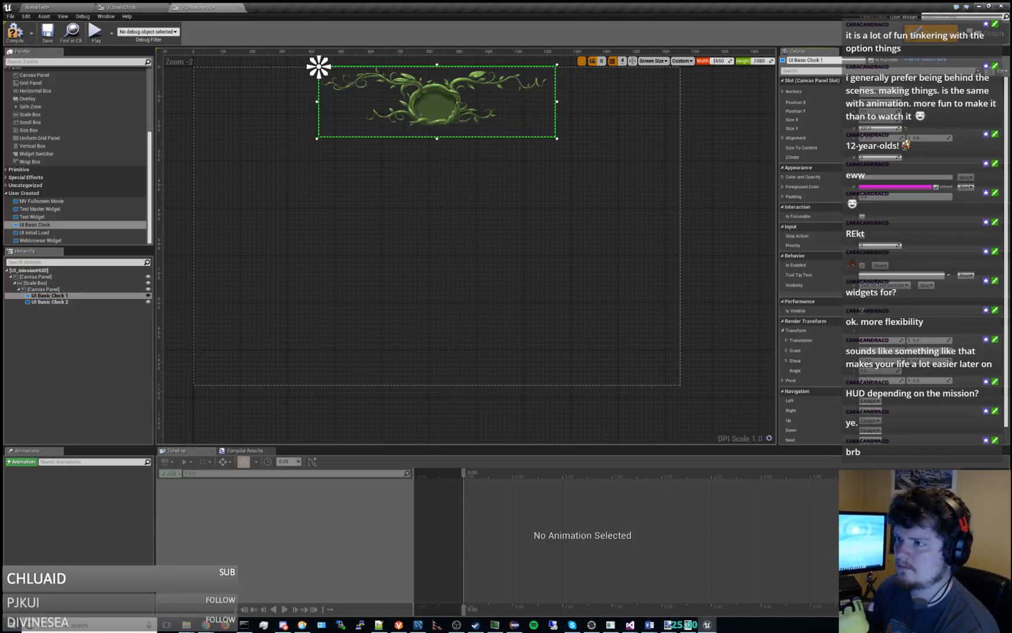
Set the Scale Box's right, bottom and left offsets to 0 so that it fills the root Canvas Panel.
left_click(65, 303)
left_click(56, 289)
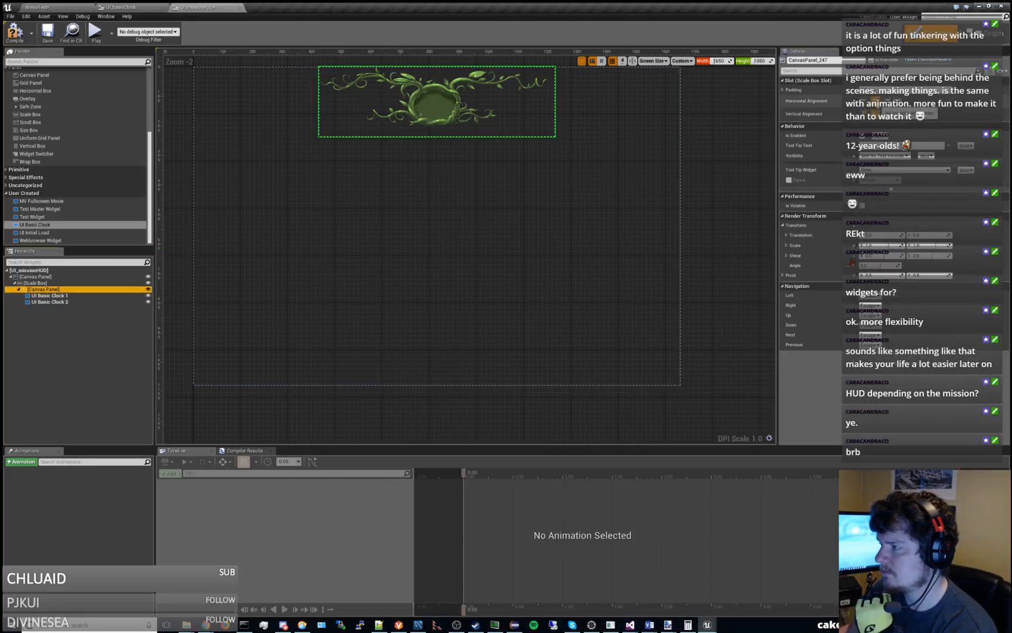
right_click_drag(575, 192, 576, 227)
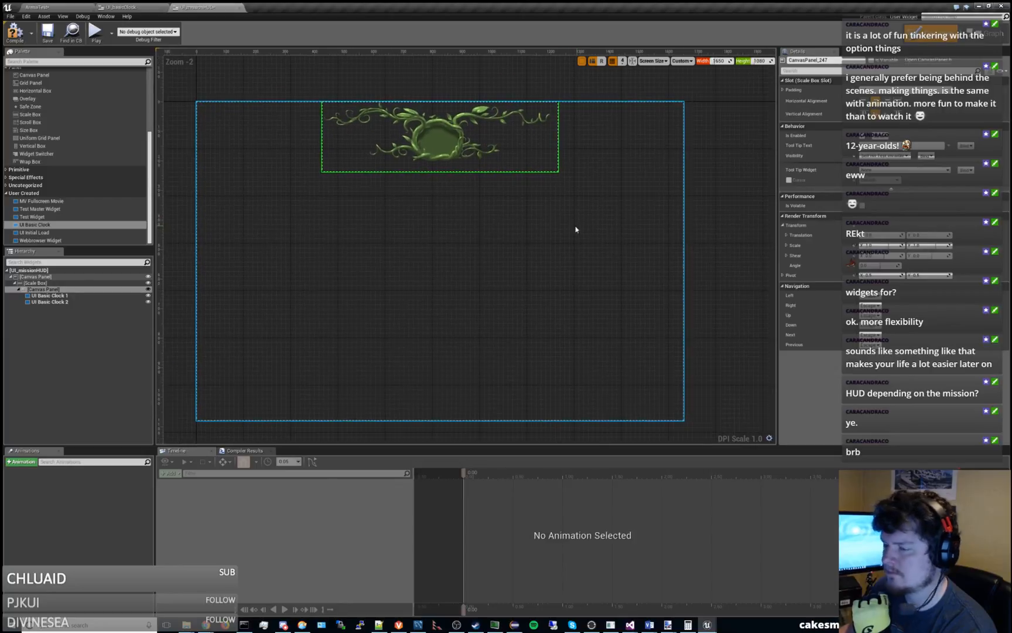
left_click(66, 283)
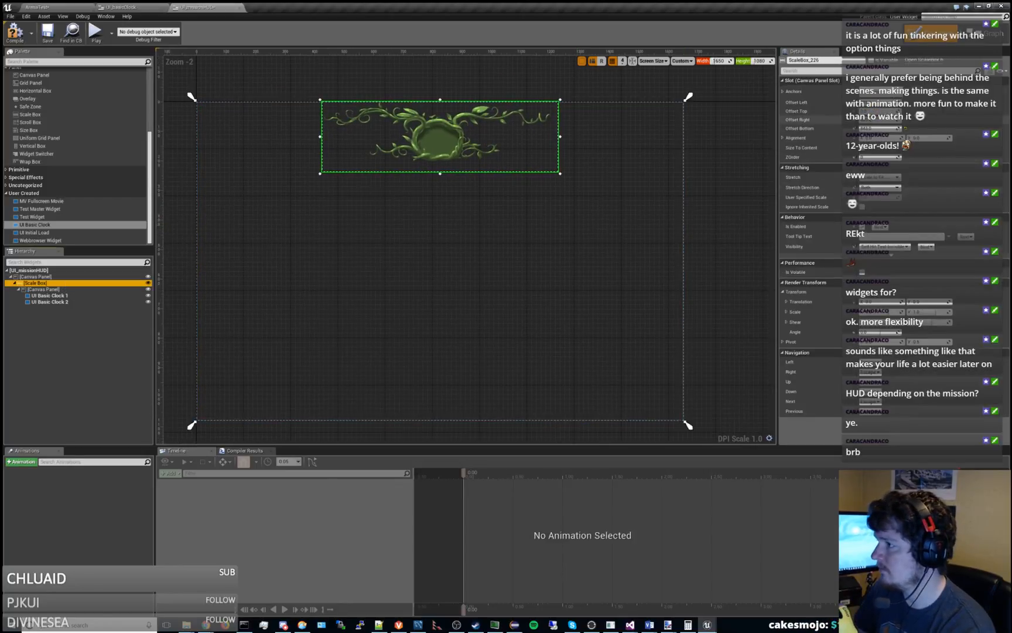
left_click(884, 119)
type("0")
key("Return")
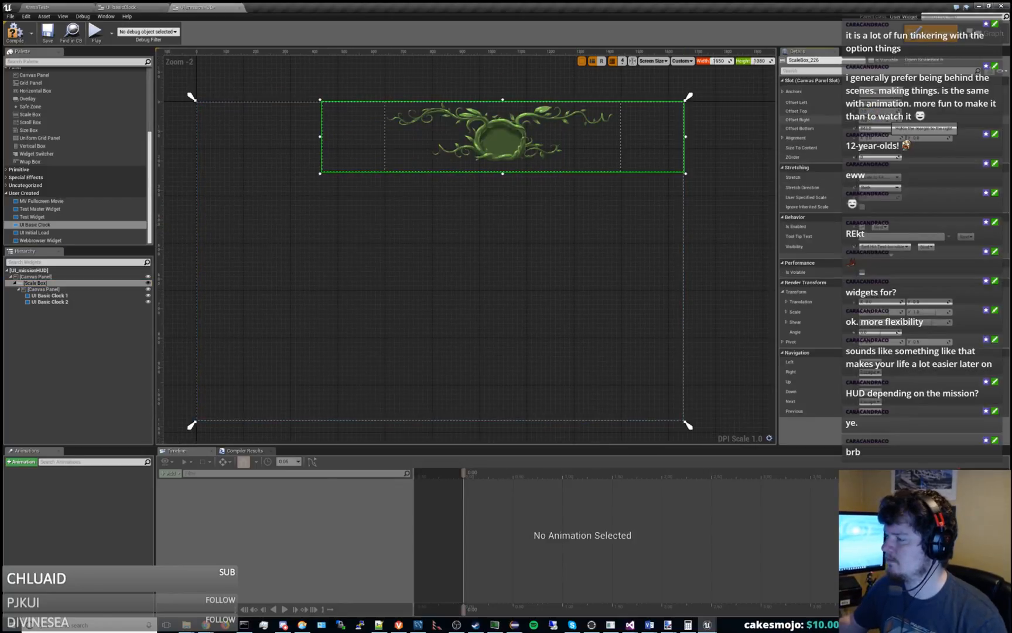
left_click(880, 128)
type("0")
key("Return")
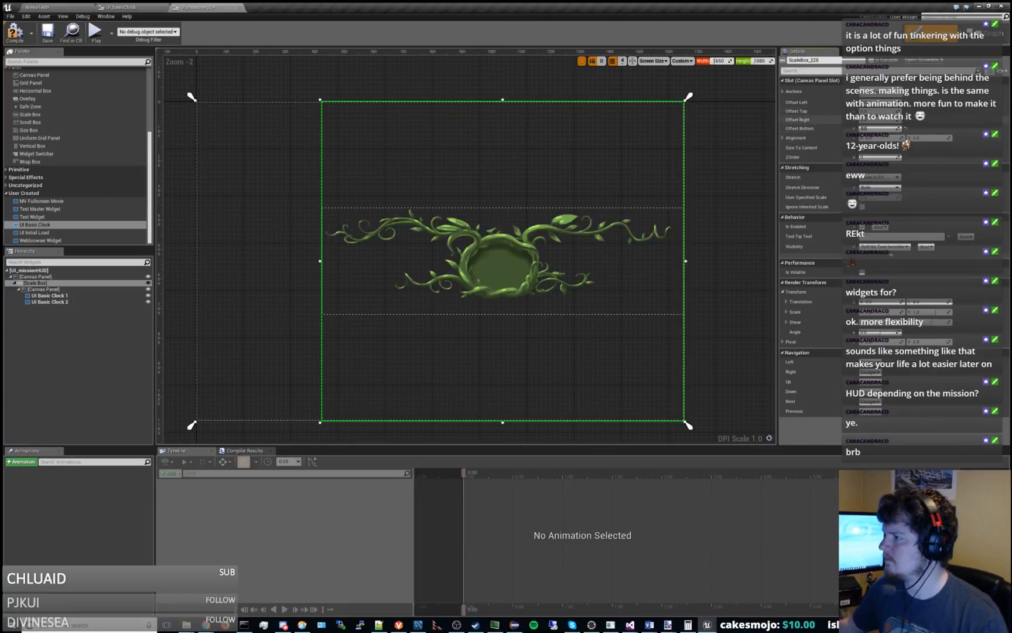
left_click(878, 102)
type("0")
key("Return")
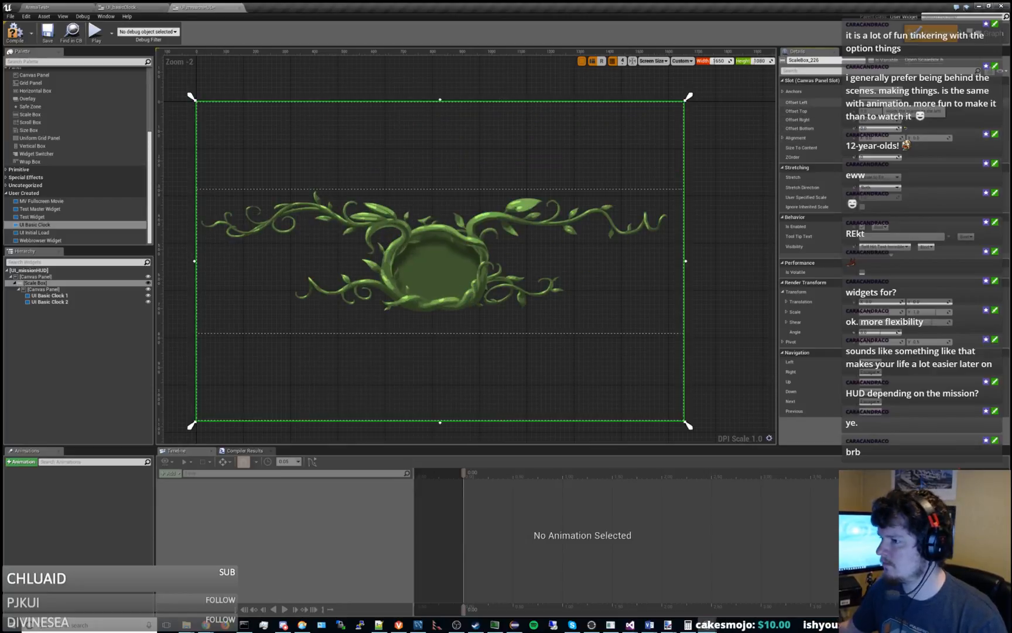
Test shifting UI Basic Clock 1 to the right and switching its anchor to top center and back to top left.
left_click(55, 296)
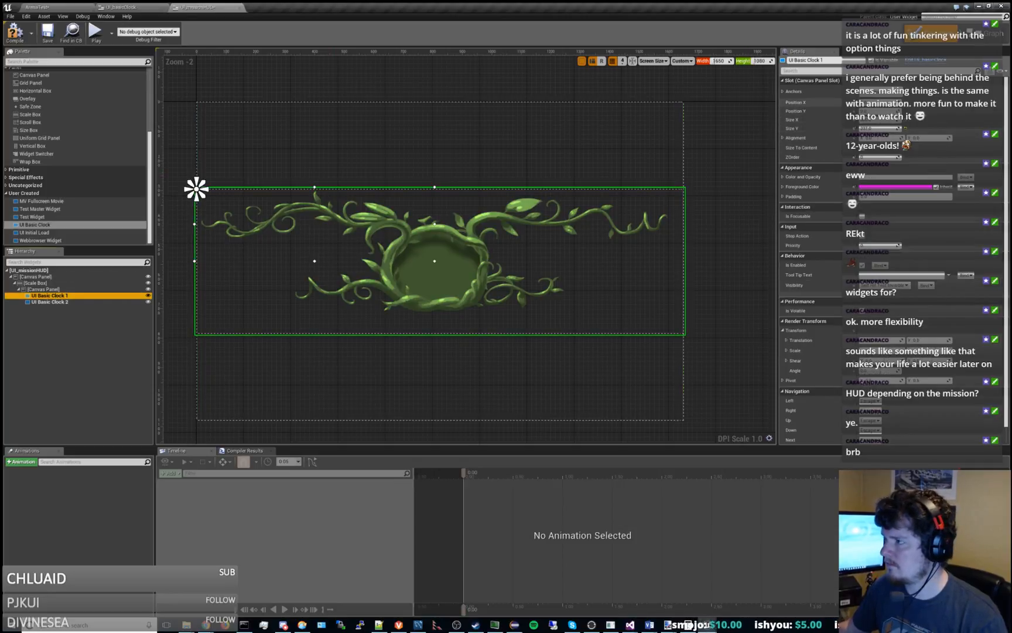
mouse_move(878, 102)
left_mouse_down()
mouse_move(920, 102)
mouse_move(887, 102)
left_mouse_up()
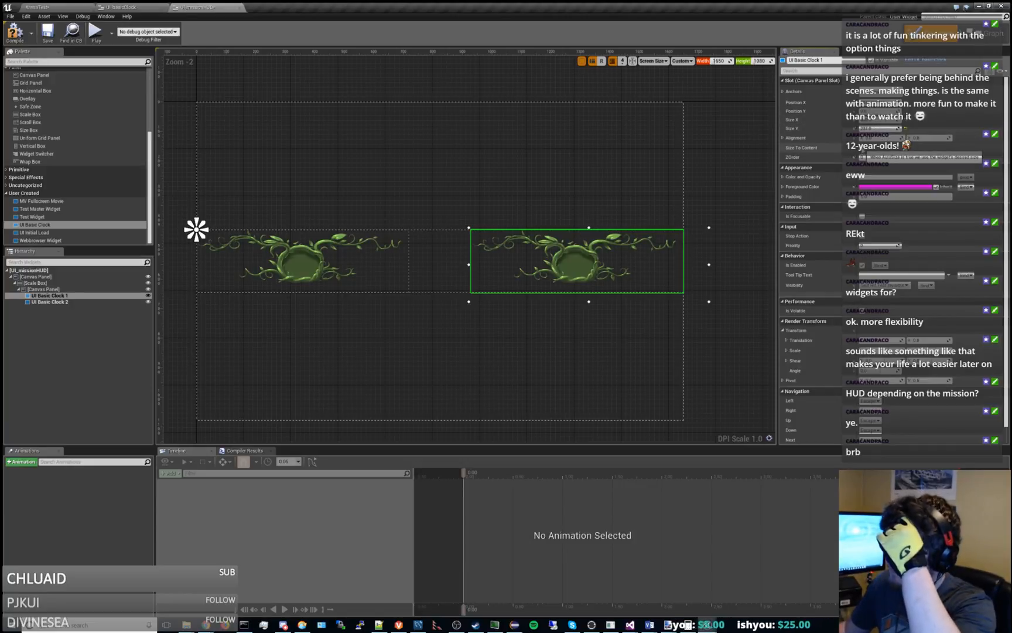
left_click(882, 92)
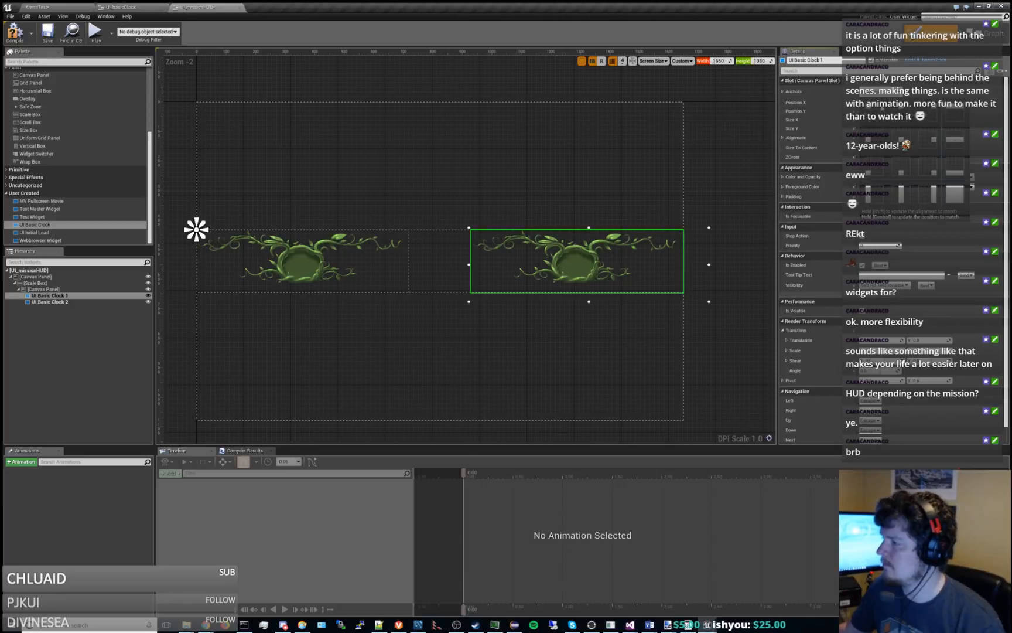
left_click(900, 112)
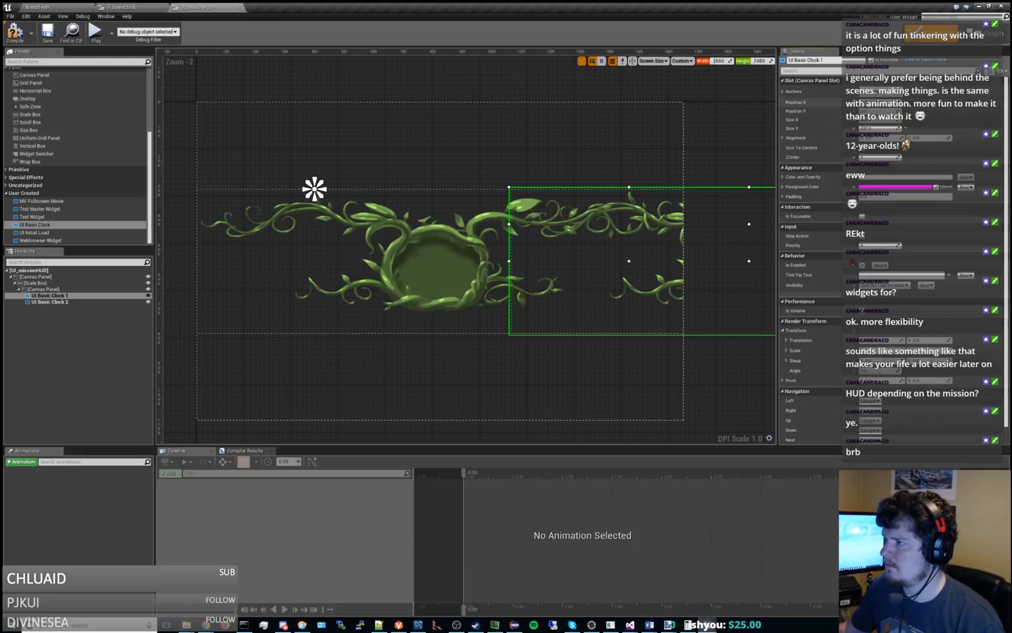
left_click(881, 92)
left_click(872, 112)
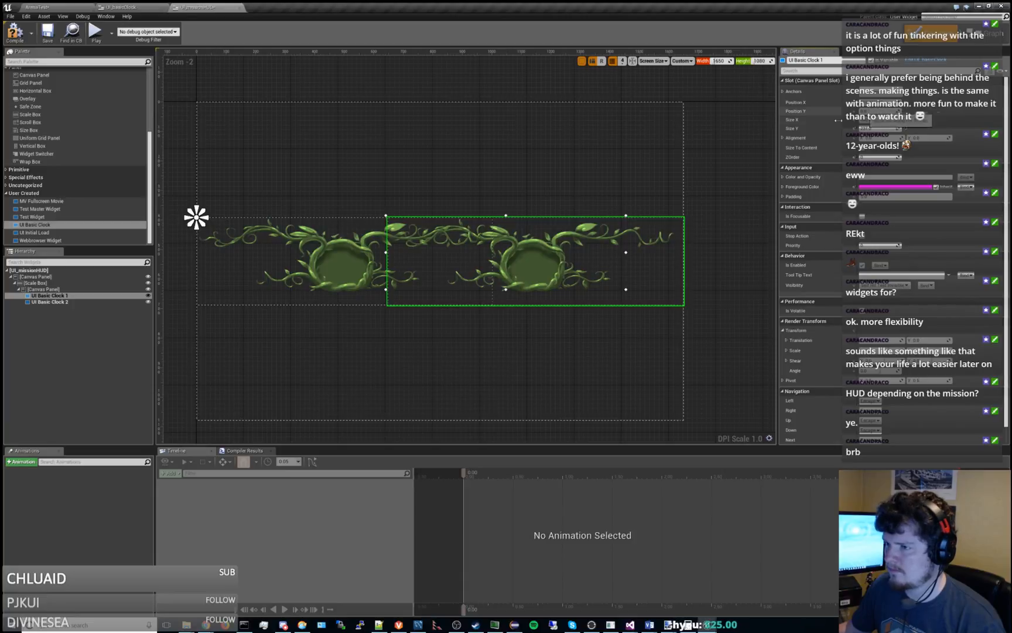
Anchor UI Basic Clock 1 to the center of its Canvas Panel and set its Position X and Y to 0.
left_click(880, 92)
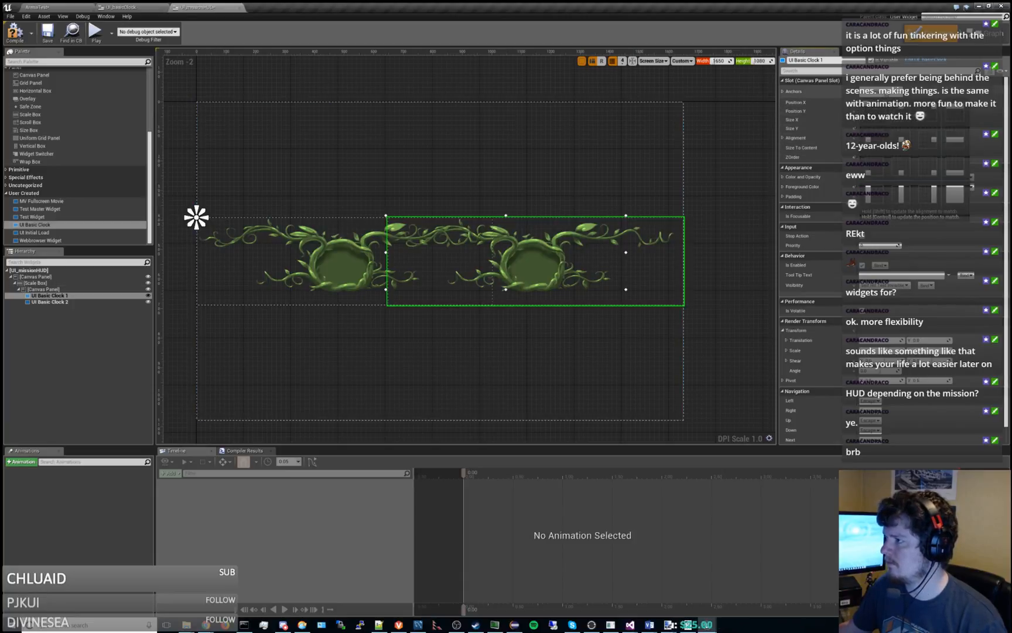
left_click(899, 140)
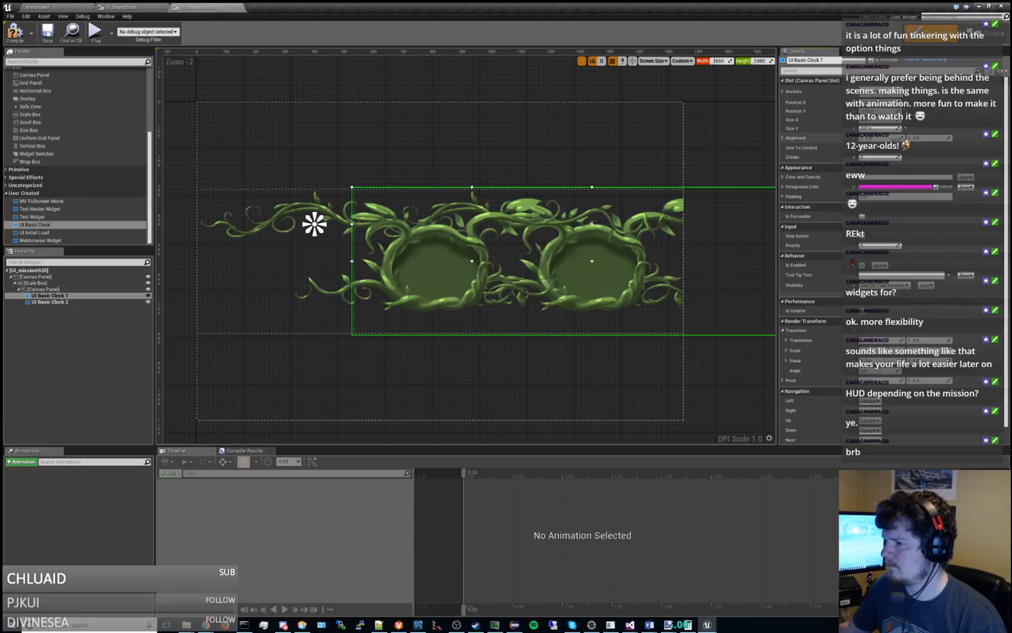
type("0")
key("Tab")
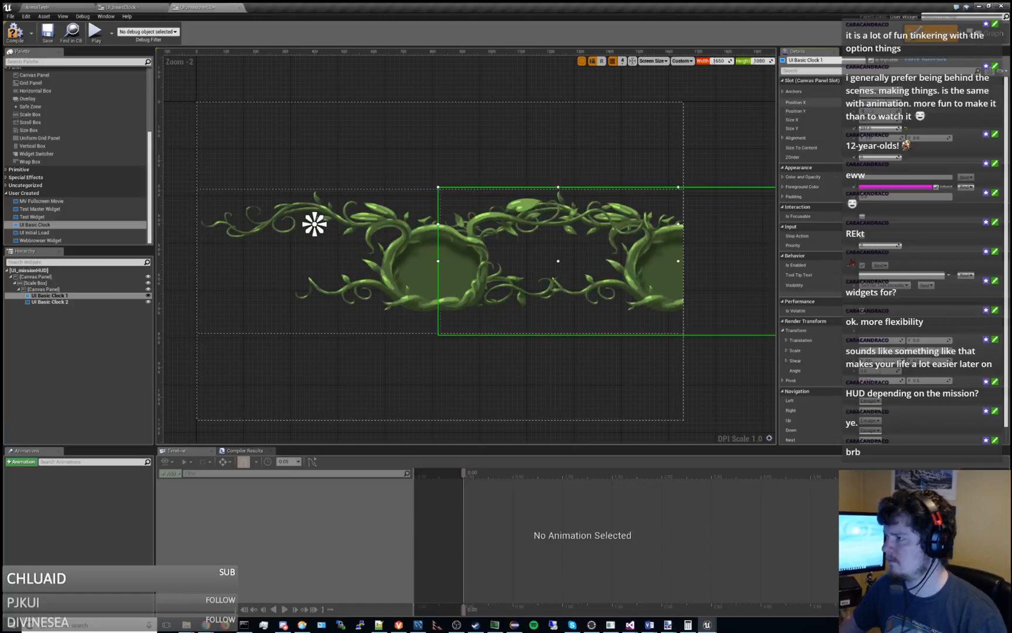
type("0")
key("Return")
Anchor UI Basic Clock 2 to the center of its Canvas Panel and set its Position X and Y to 0.
right_click_drag(488, 248, 473, 214)
left_click(56, 302)
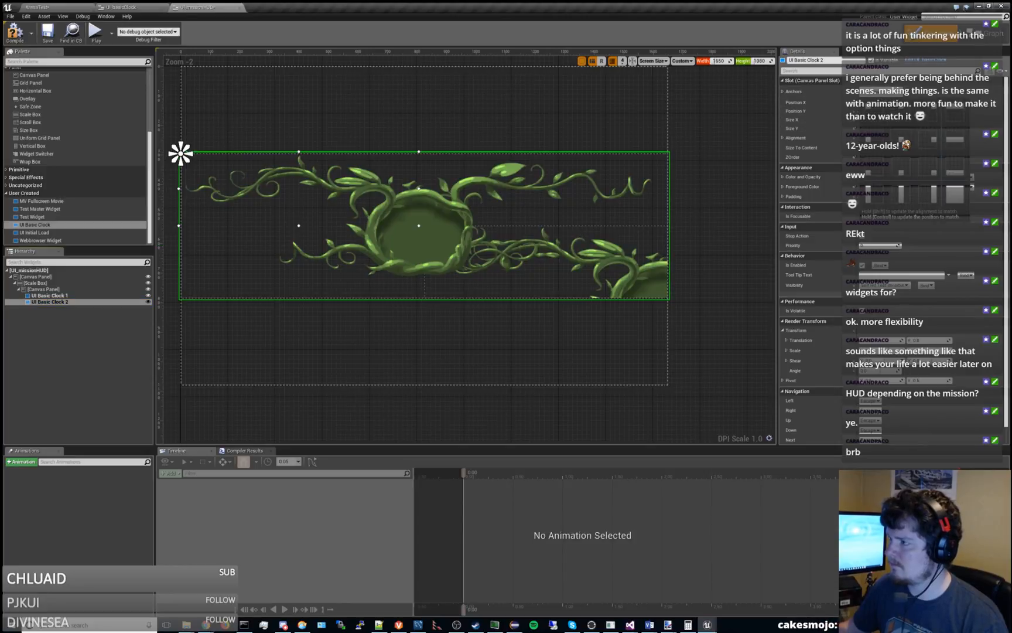
left_click(902, 140)
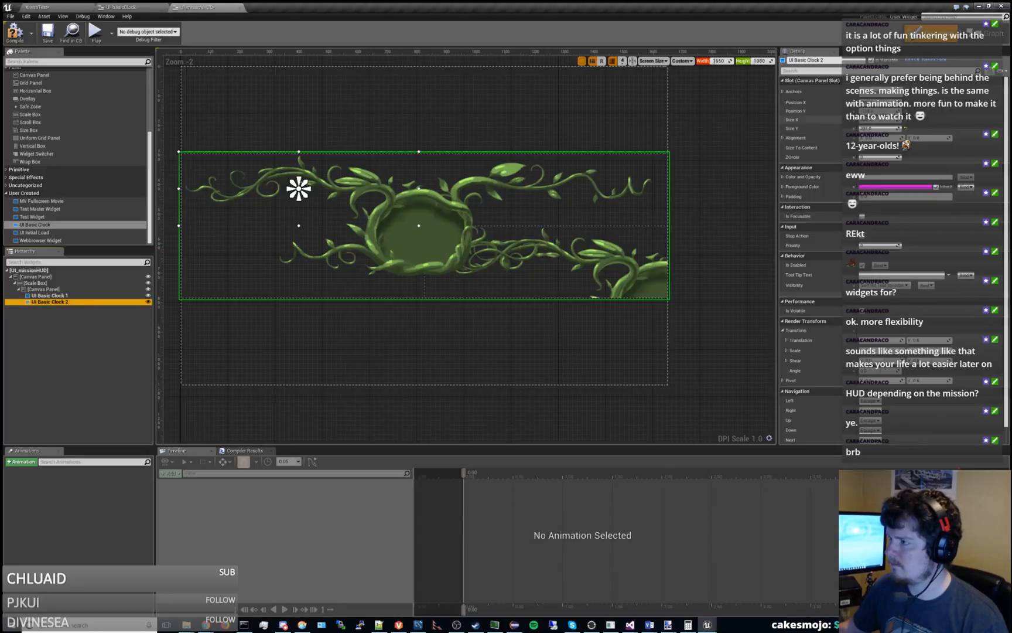
left_click(880, 103)
type("0")
key("Tab")
type("0")
key("Tab")
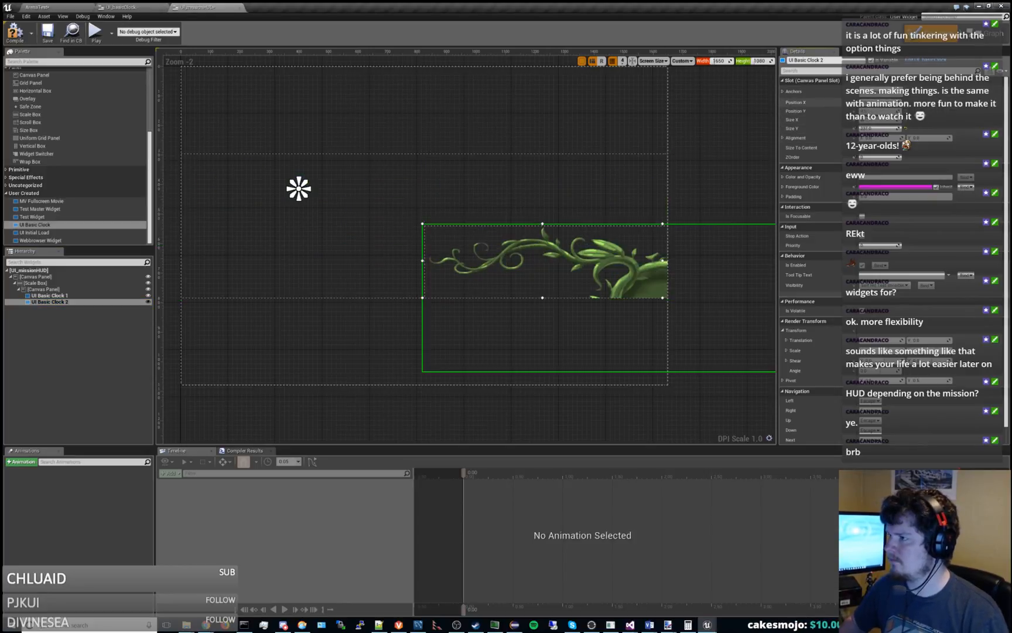
Try a Size X and Size Y of 0 on UI Basic Clock 2, and restore its previous size.
type("0")
key("Tab")
type("0")
key("Return")
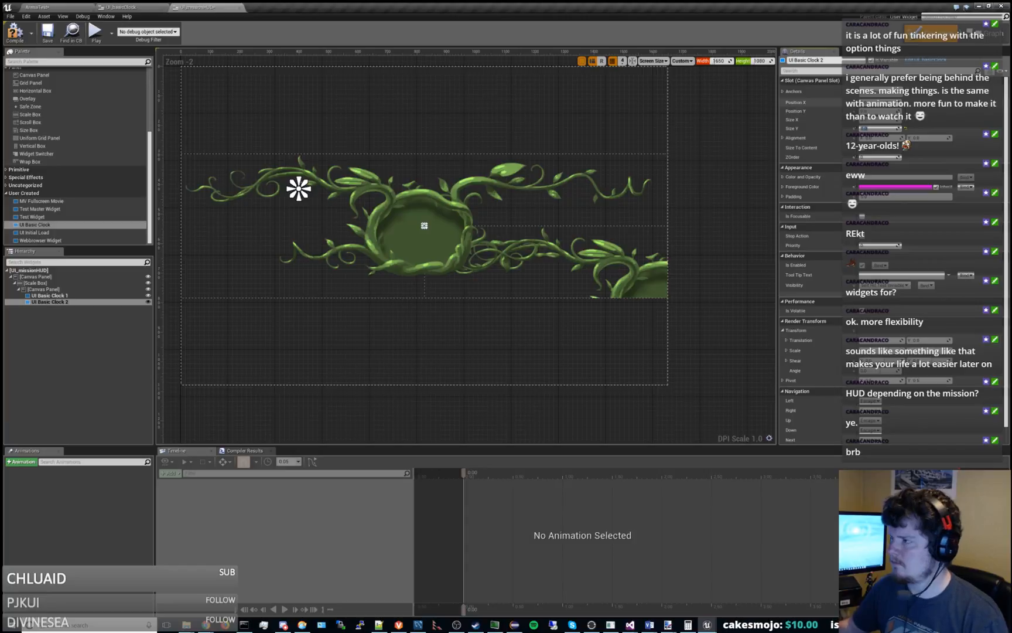
key("Tab")
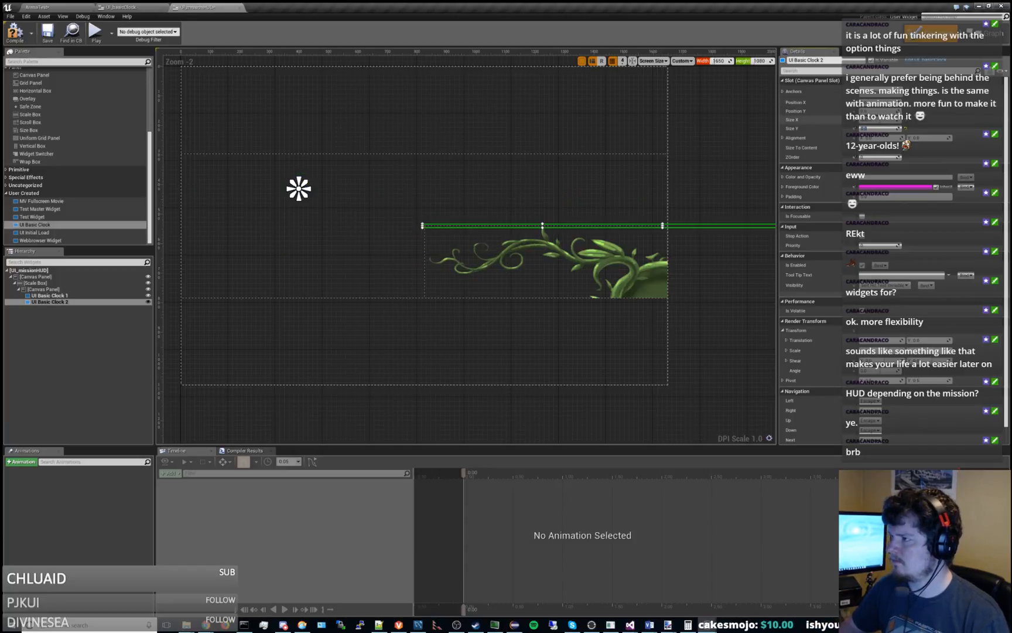
Move UI Basic Clock 2 up and to the left of UI Basic Clock 1, and anchor it to the top center.
left_click(58, 296)
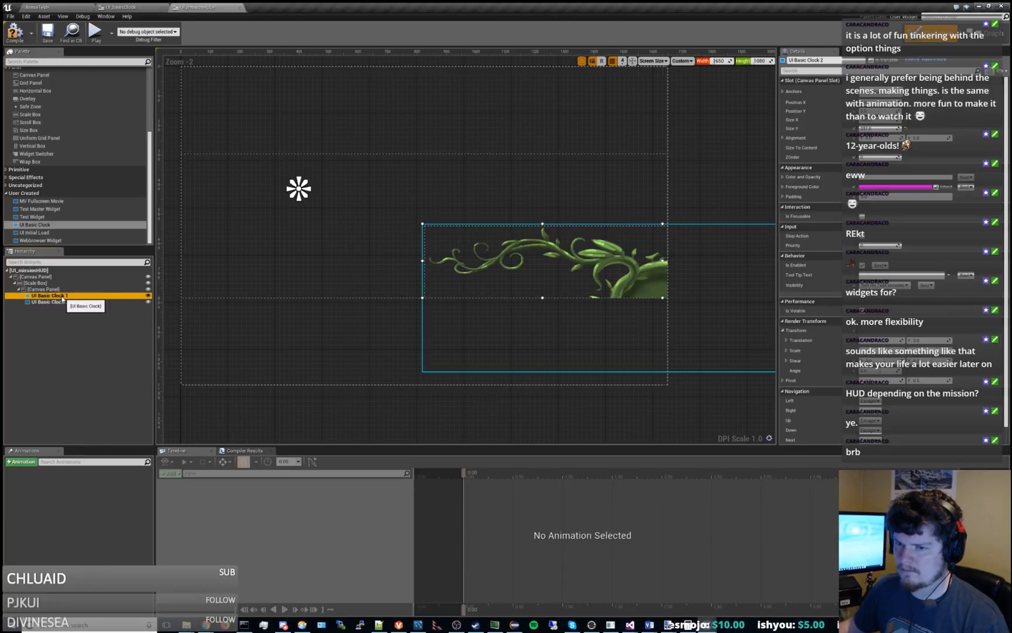
left_click_drag(541, 250, 448, 183)
right_click_drag(531, 202, 587, 192)
left_click(876, 92)
left_click(900, 113)
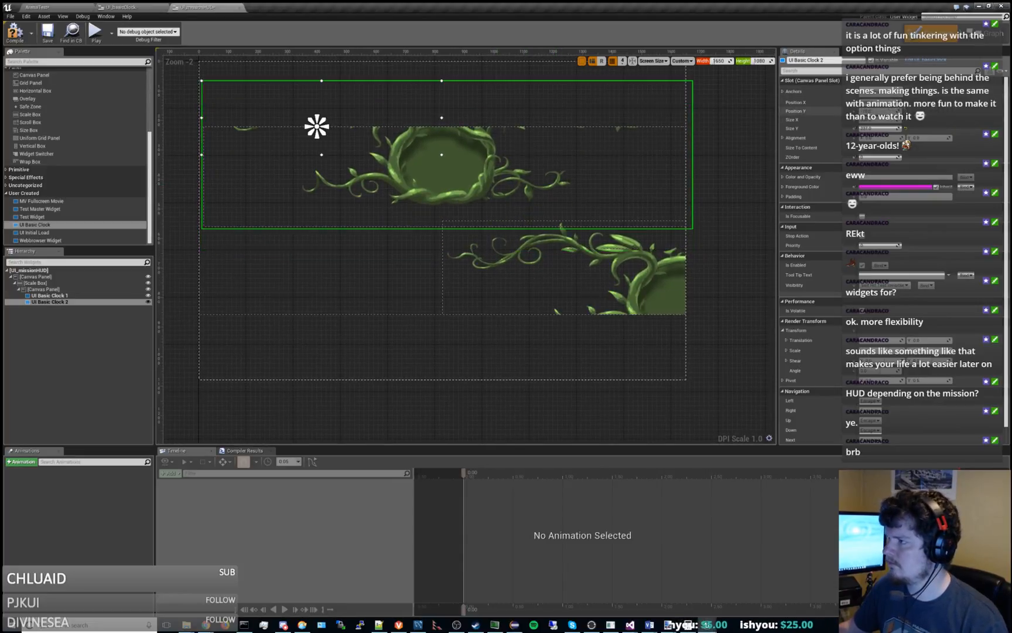
Anchor UI Basic Clock 1 to the top center of its Canvas Panel and set its Position Y to 0.
left_click(112, 297)
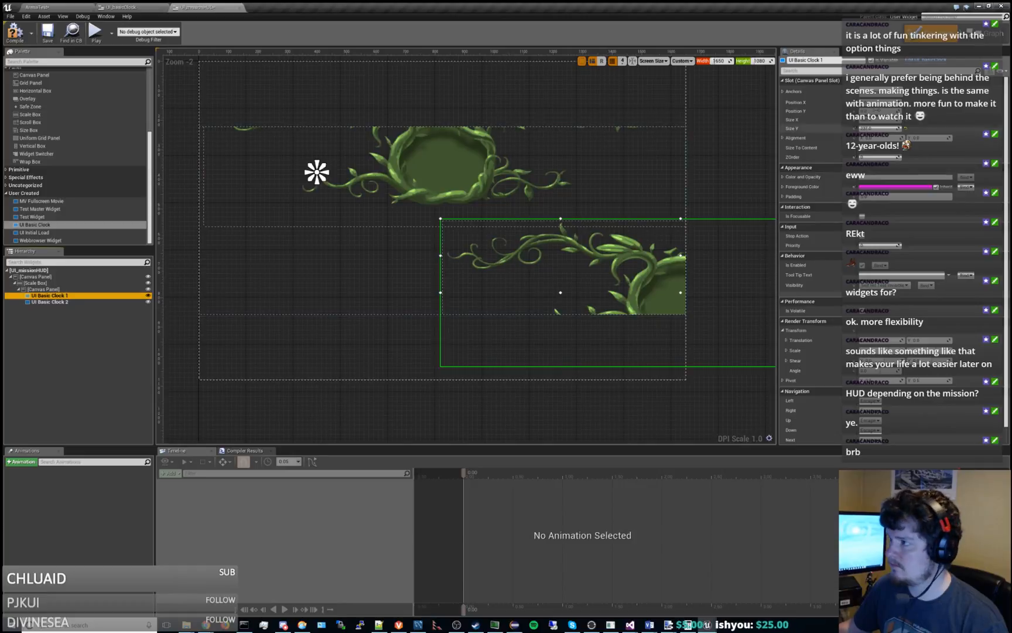
left_click(878, 92)
left_click(899, 111)
left_click(880, 110)
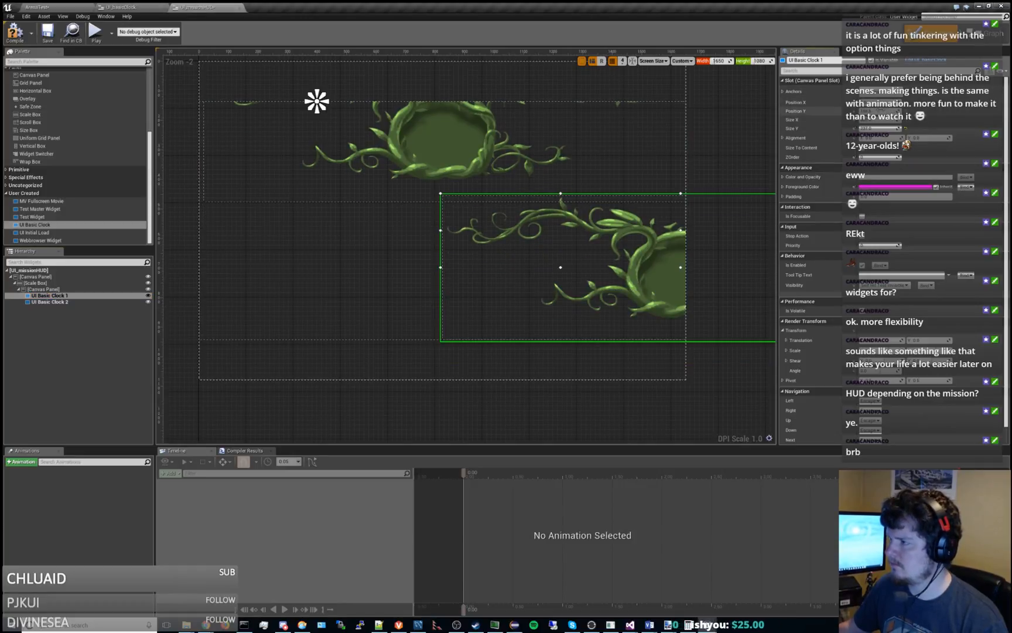
type("0")
key("Return")
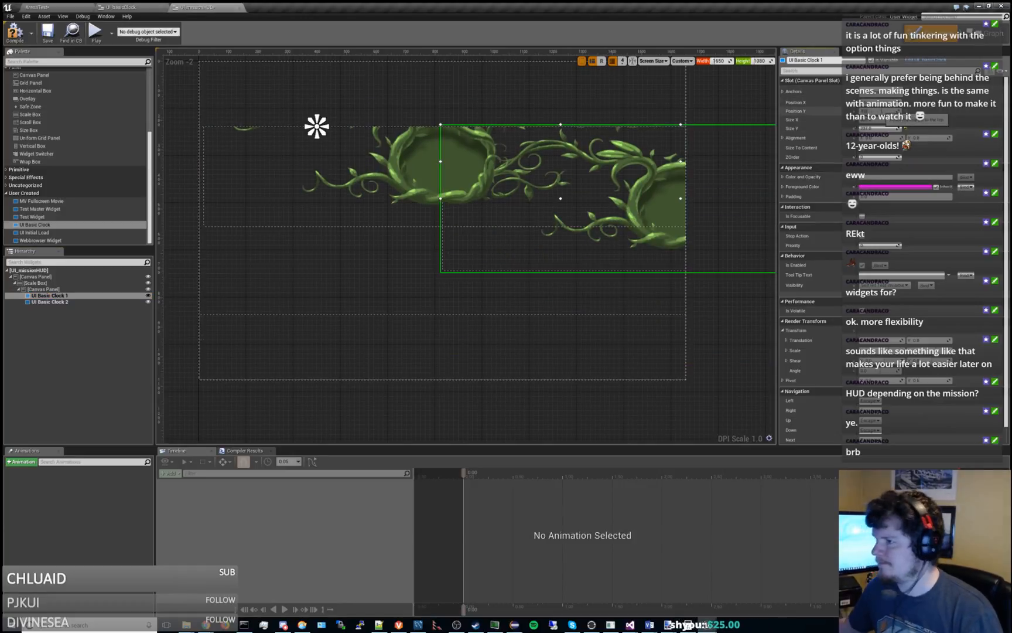
Set the Position X and Position Y of the top-center-anchored UI Basic Clock 2 to 0.
left_click(102, 303)
left_click(878, 103)
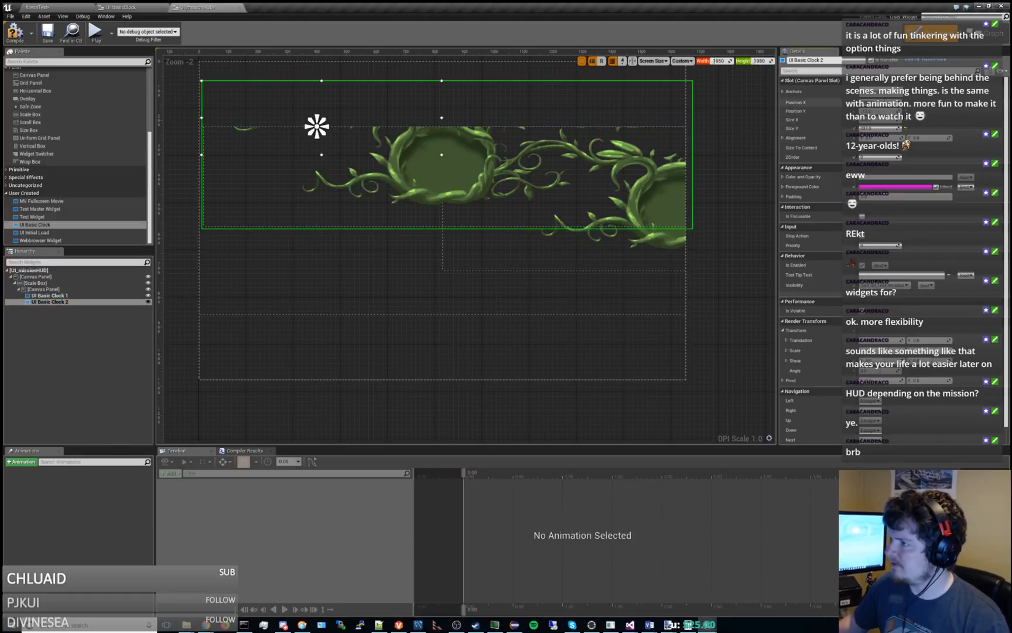
type("0")
key("Tab")
type("0")
key("Return")
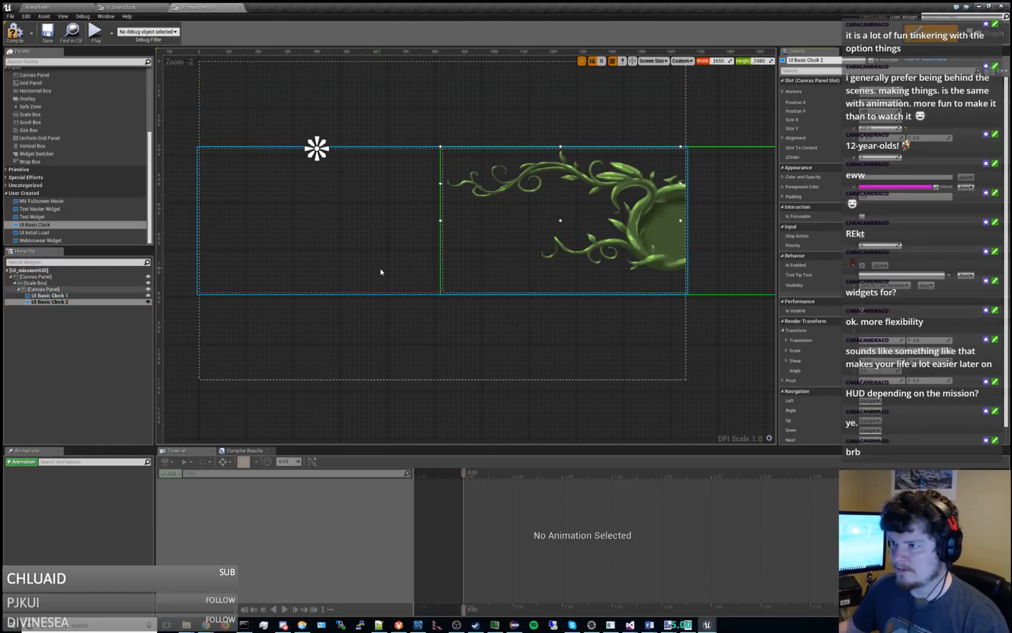
left_click(67, 291)
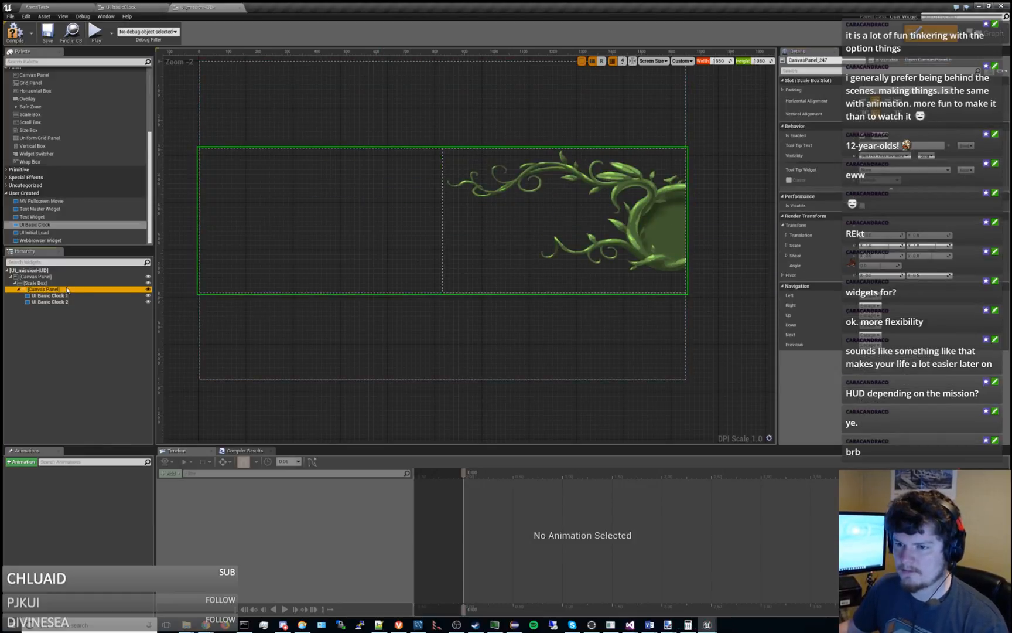
left_click(64, 283)
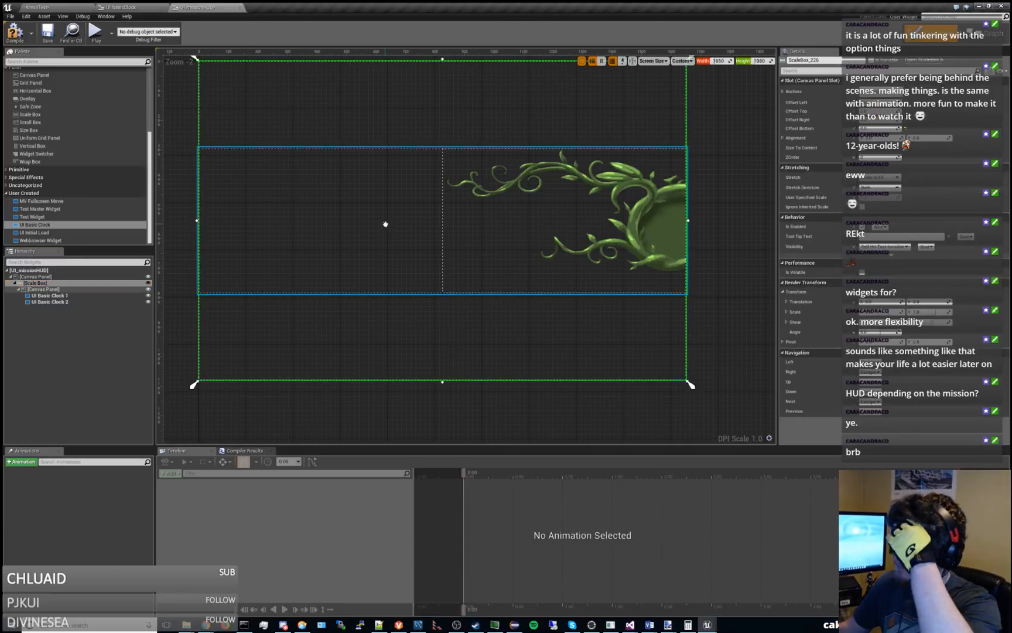
right_click_drag(386, 223, 403, 255)
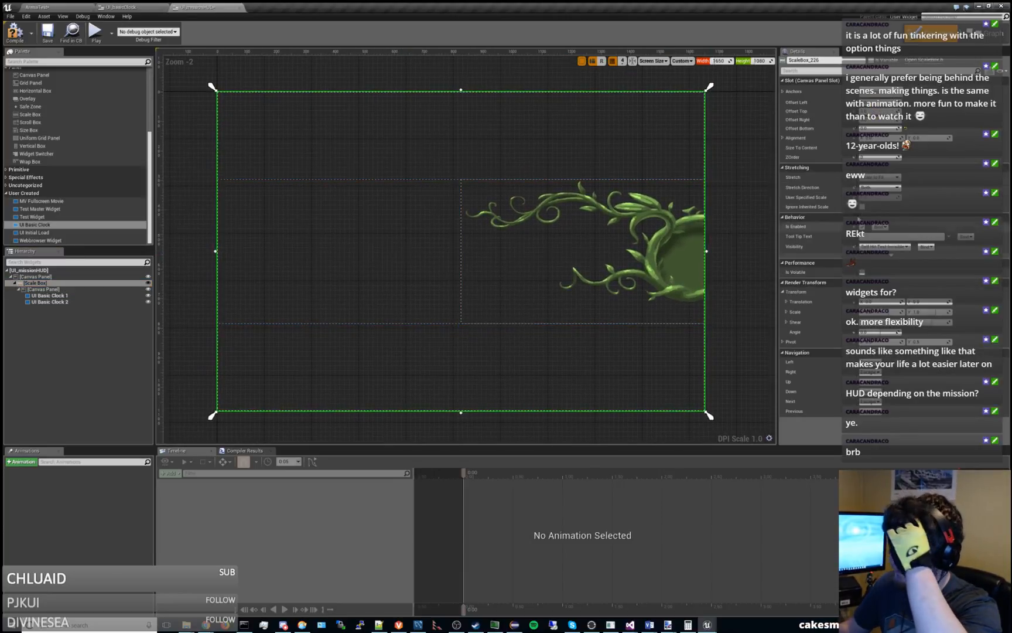
right_click_drag(621, 211, 571, 245)
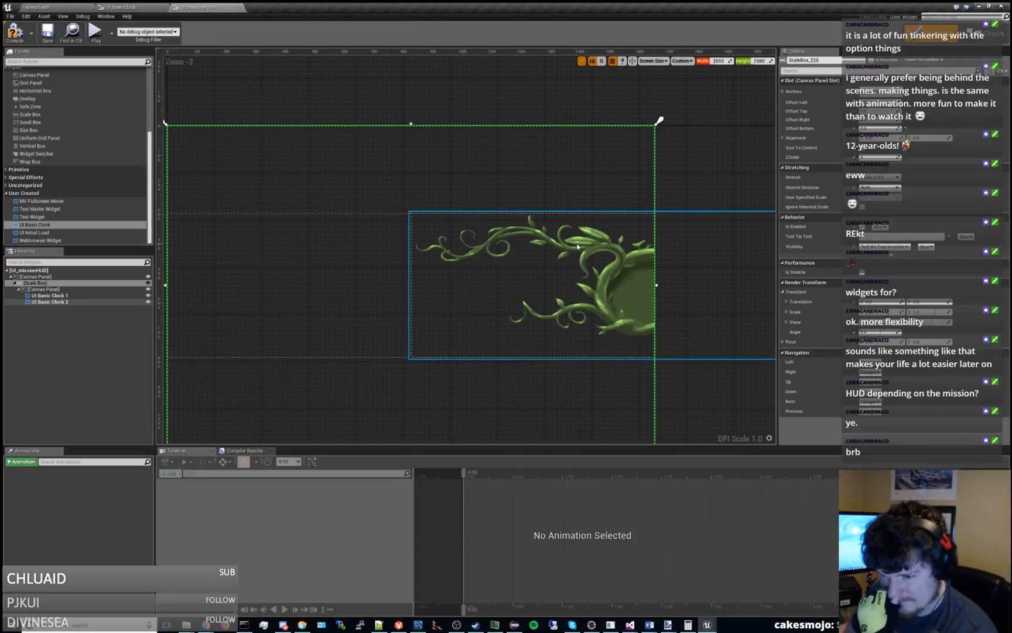
left_click(106, 291)
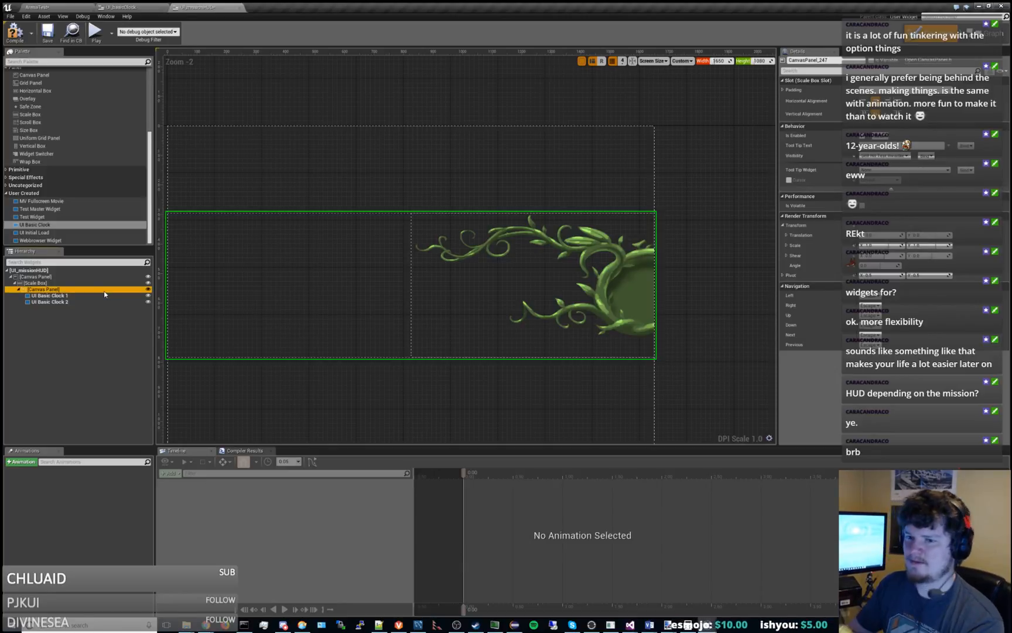
left_click(88, 301)
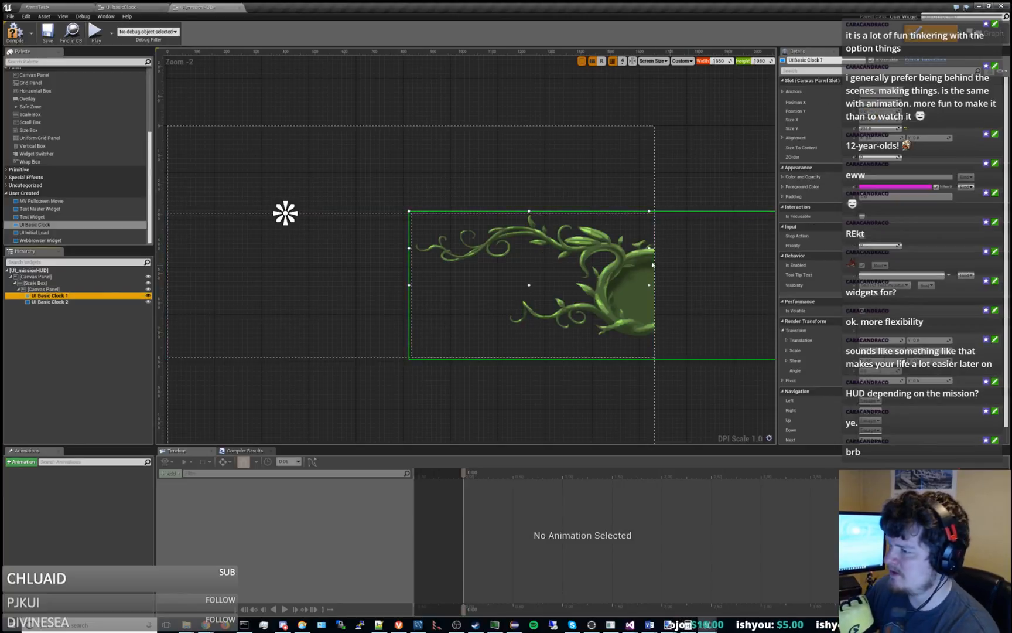
Delete UI Basic Clock 2 from the nested Canvas Panel and select UI Basic Clock 1.
left_click_drag(606, 250, 371, 168)
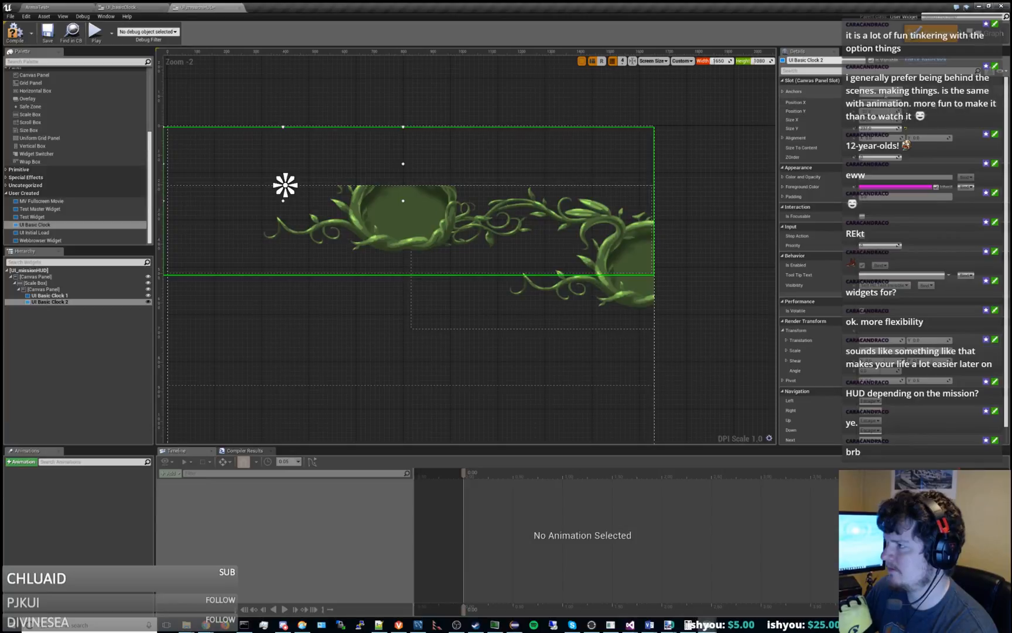
left_click(94, 295)
left_click(94, 302)
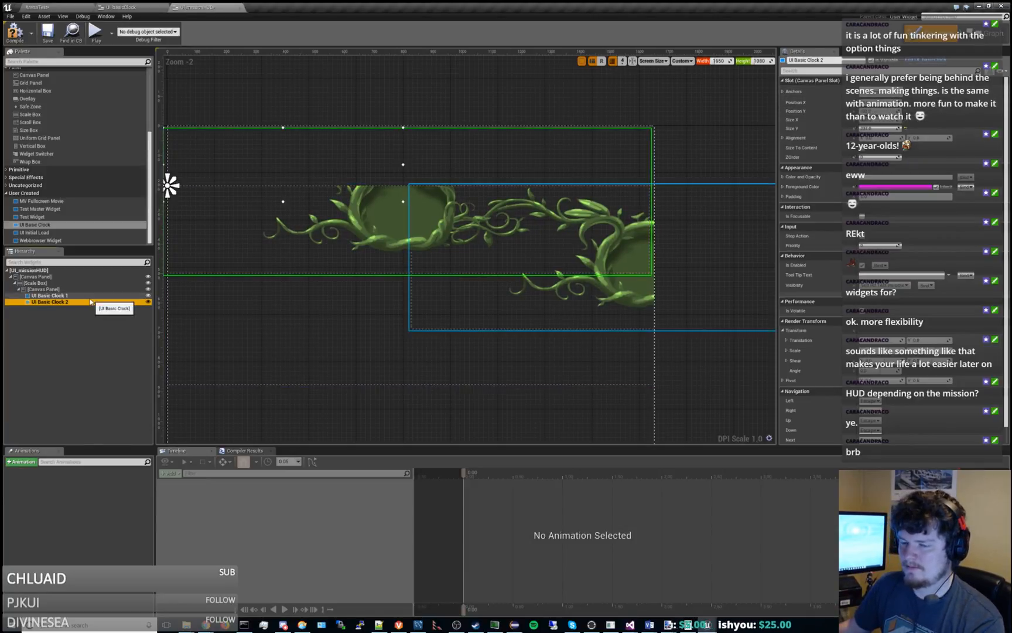
key("Delete")
left_click(84, 296)
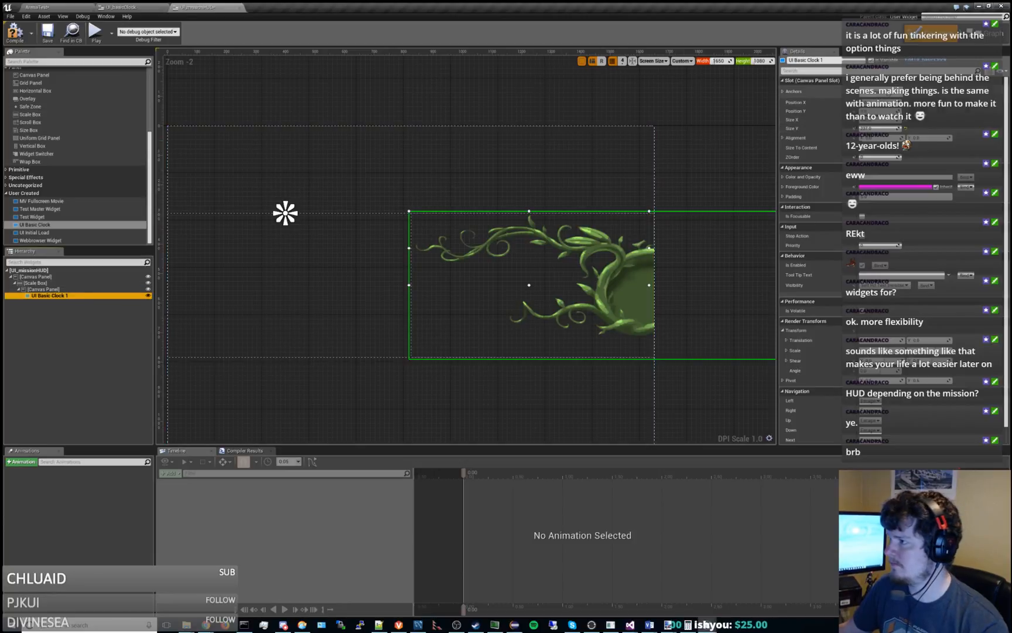
Move the anchor of UI Basic Clock 1 to the top left of the nested Canvas Panel and reduce its Size X.
left_click_drag(285, 213, 169, 213)
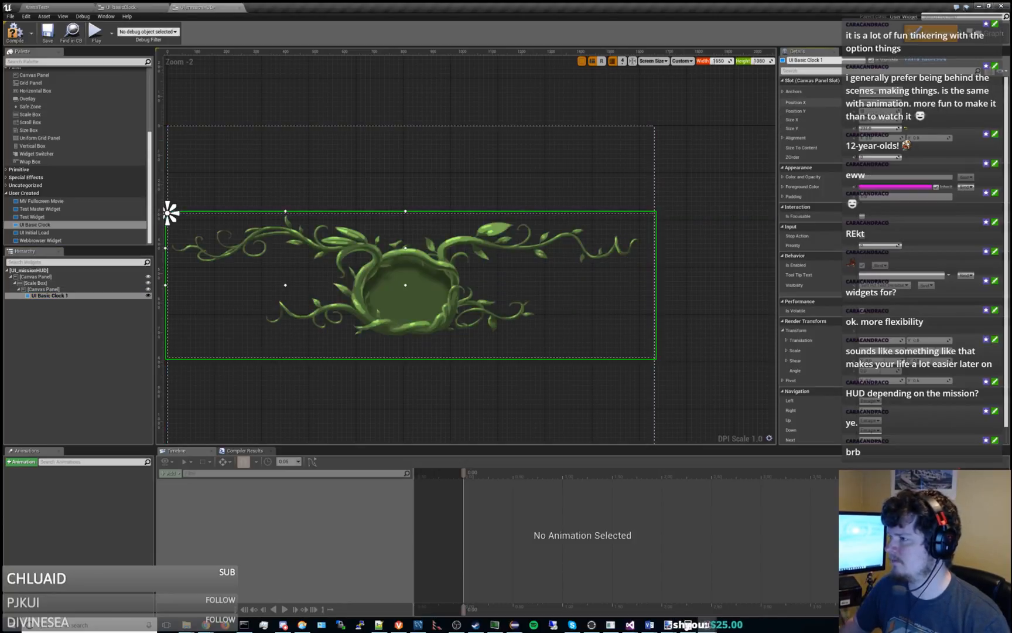
right_click_drag(414, 297, 508, 253)
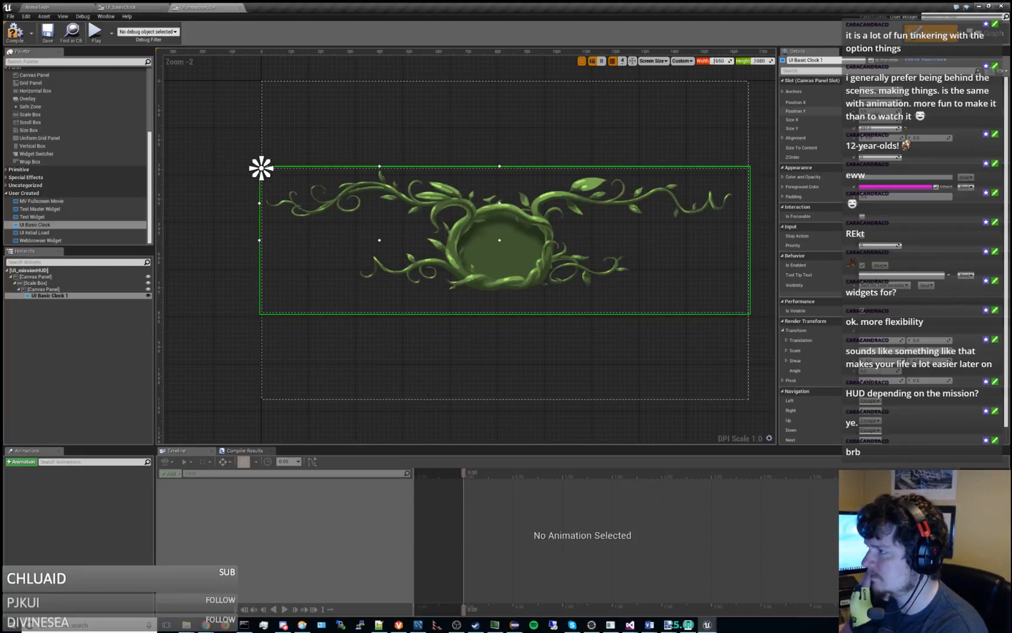
mouse_move(874, 119)
left_mouse_down()
mouse_move(902, 119)
mouse_move(844, 119)
mouse_move(886, 120)
mouse_move(860, 119)
mouse_move(873, 119)
left_mouse_up()
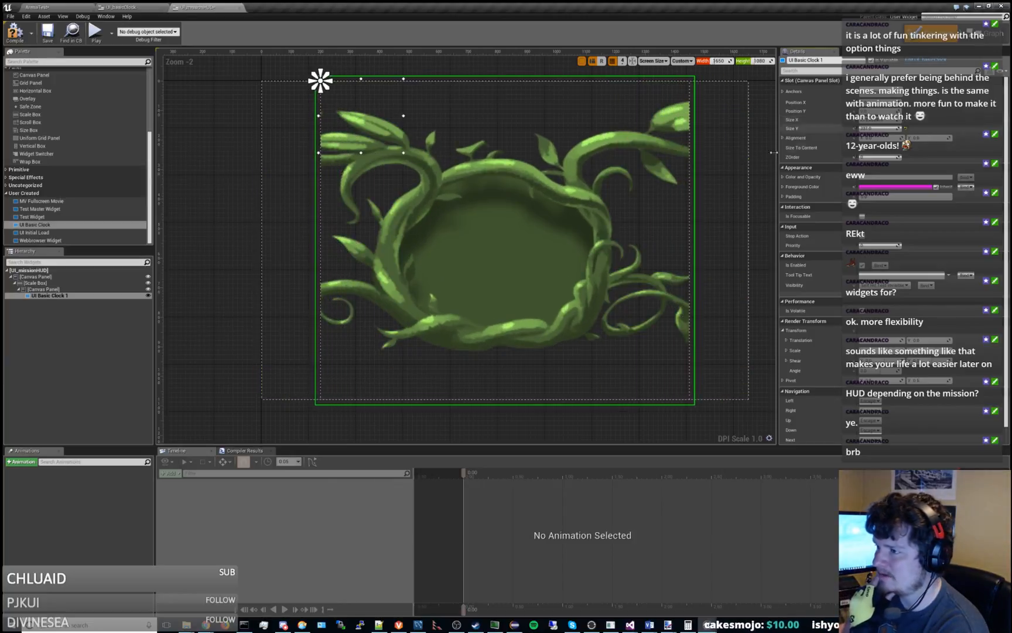
Select the nested Canvas Panel and check its Padding settings in the Scale Box slot.
right_click_drag(747, 165, 689, 187)
scroll(677, 183, "down", 2)
left_click(677, 184)
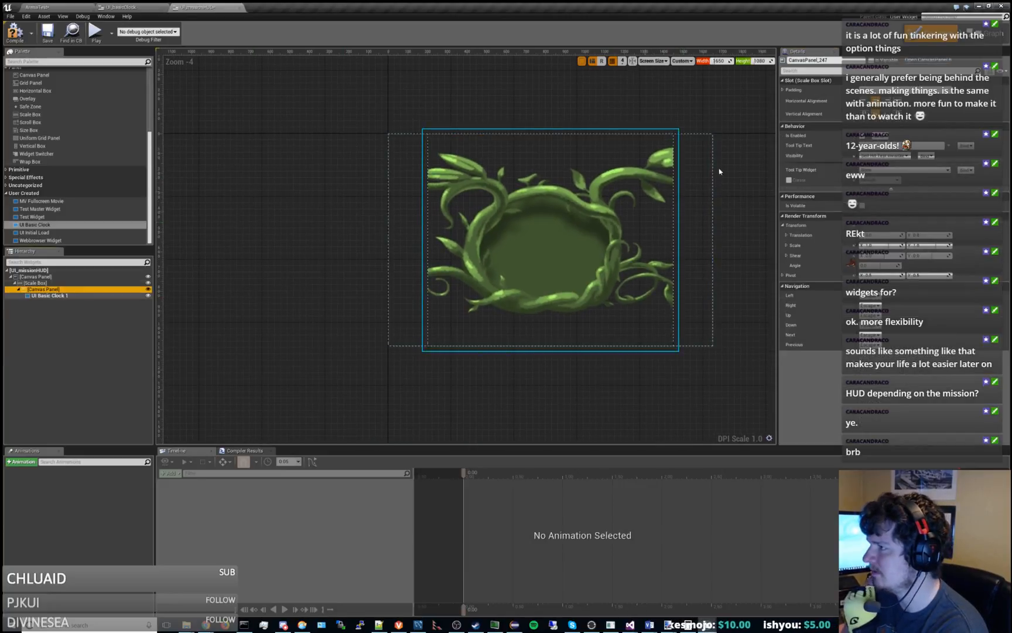
left_click(783, 90)
left_click(783, 90)
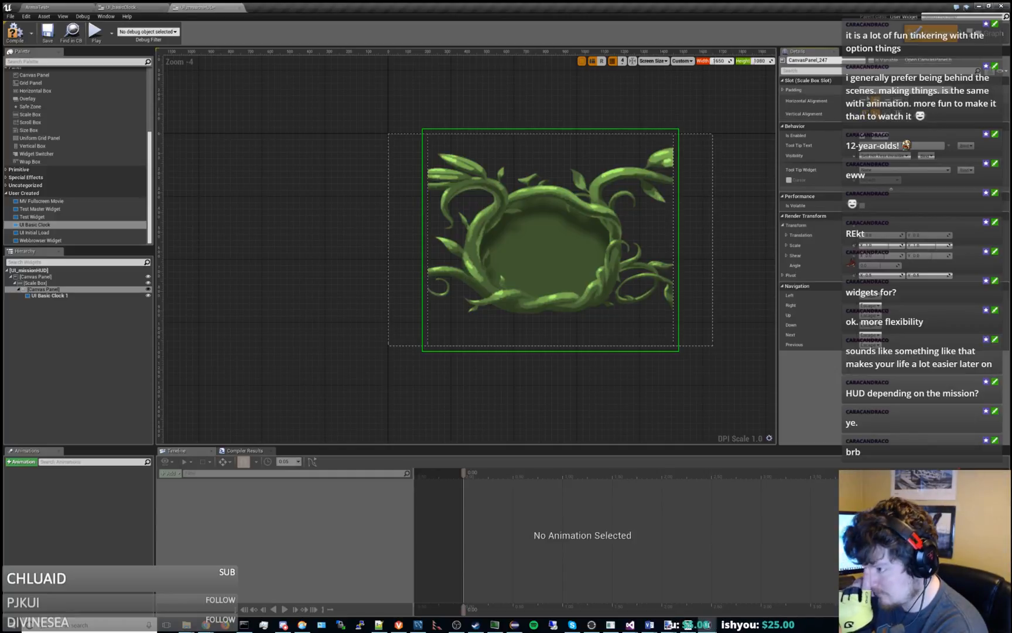
right_click_drag(759, 193, 659, 224)
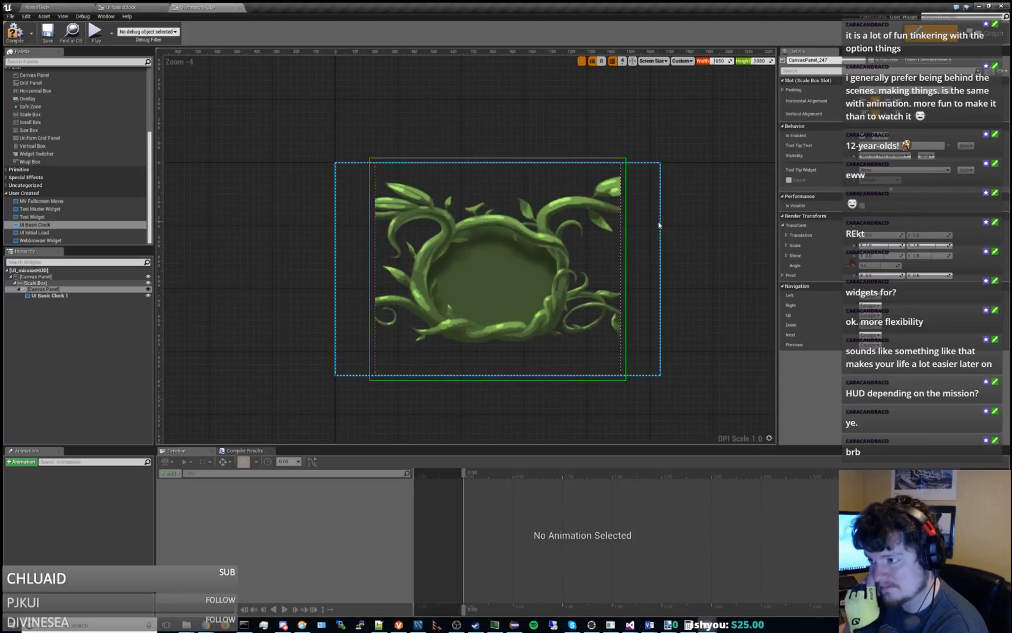
Increase the Size X of UI Basic Clock 1 and reselect the clock.
left_click(93, 296)
left_click(877, 120)
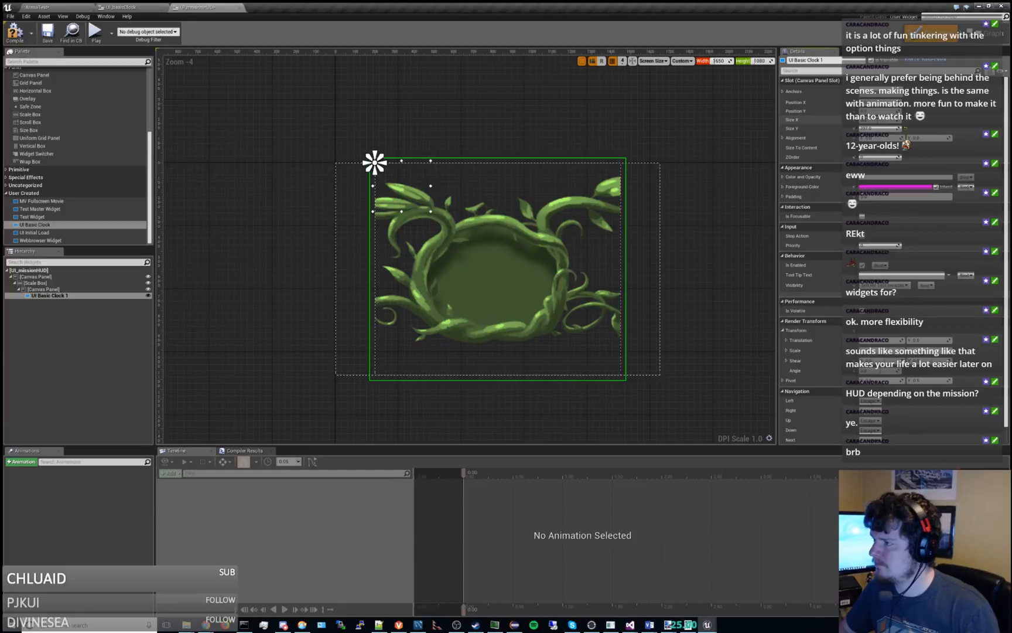
key("Tab")
type("33")
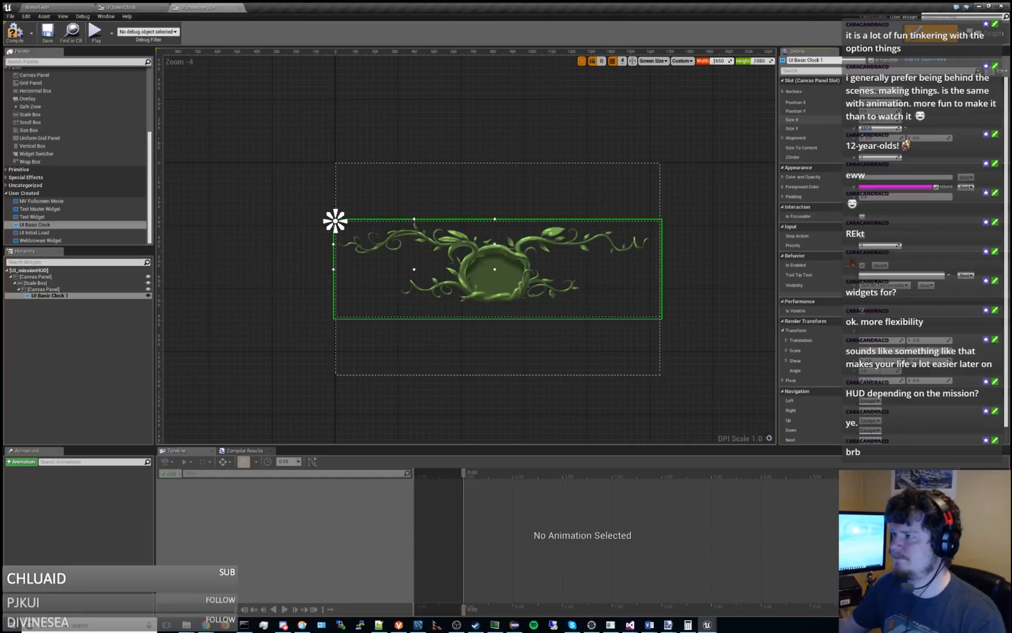
left_click(732, 219)
left_click(514, 264)
left_click(514, 264)
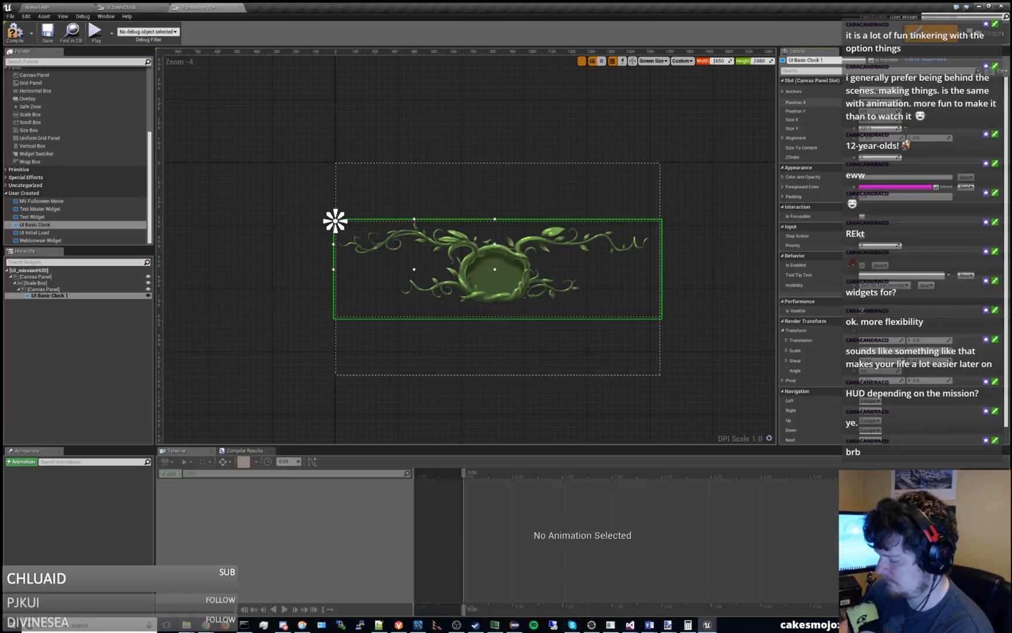
Lower the Position X of UI Basic Clock 1 so it extends beyond the left edge of its Canvas Panel.
left_click_drag(880, 102, 832, 102)
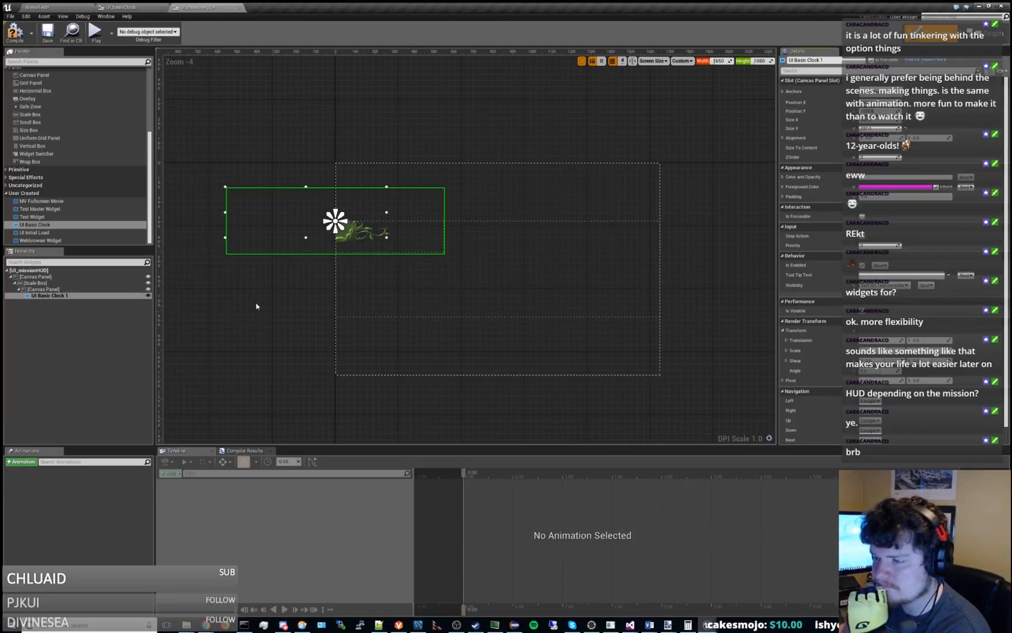
scroll(275, 293, "up", 3)
right_click_drag(275, 293, 335, 363)
scroll(335, 359, "down", 2)
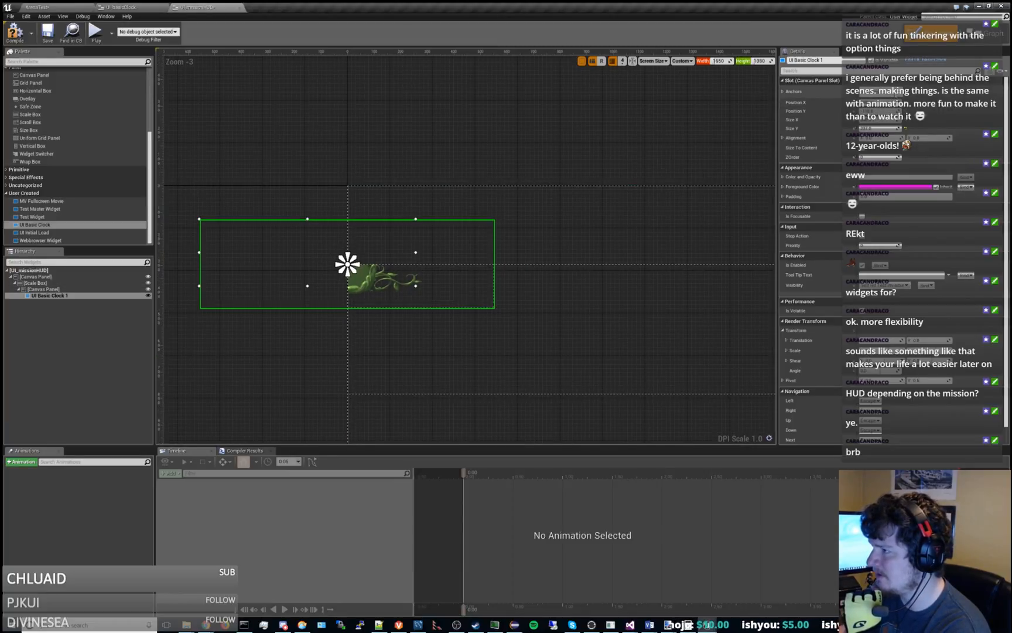
Try anchoring UI Basic Clock 1 to the top right, and return its anchor to the top left.
left_click(896, 93)
left_click(901, 112)
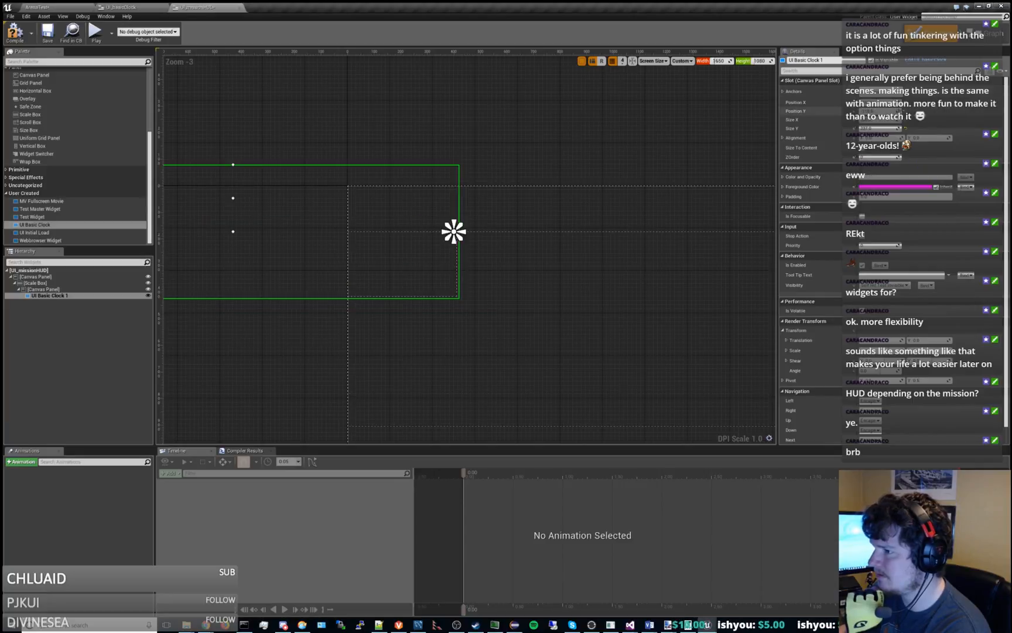
right_click_drag(585, 151, 612, 174)
left_click(896, 93)
left_click(873, 106)
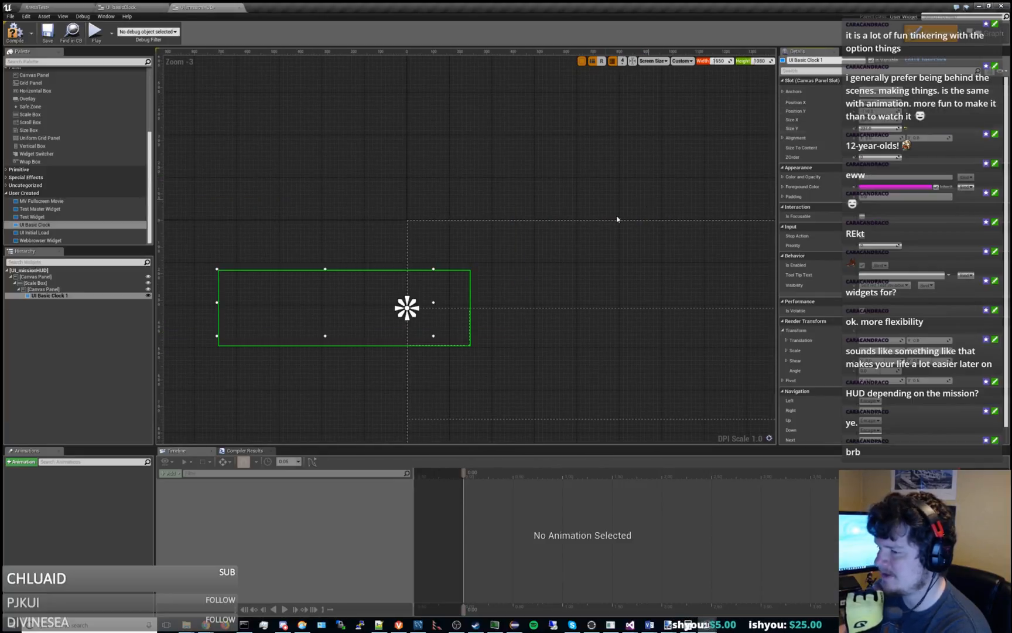
Adjust the Position X of UI Basic Clock 1 and set its Position Y to 0.
right_click_drag(616, 218, 582, 188)
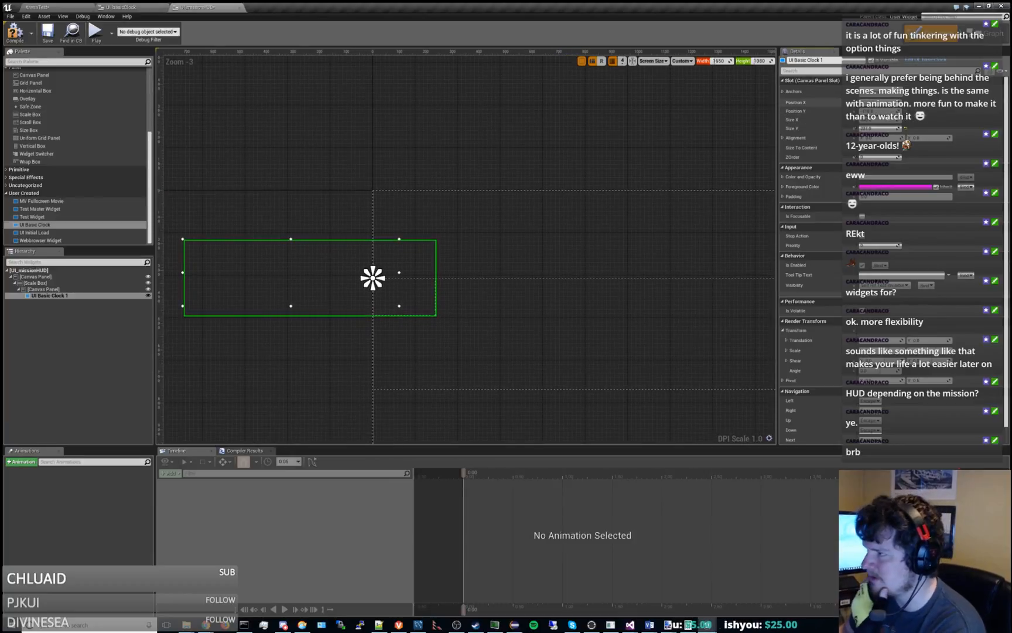
key("Return")
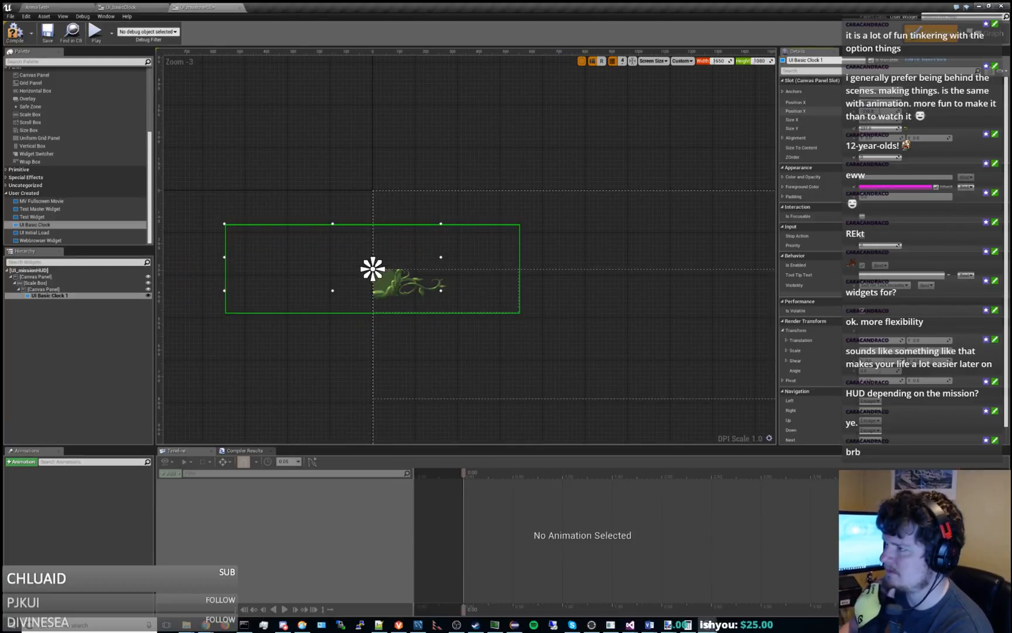
key("Return")
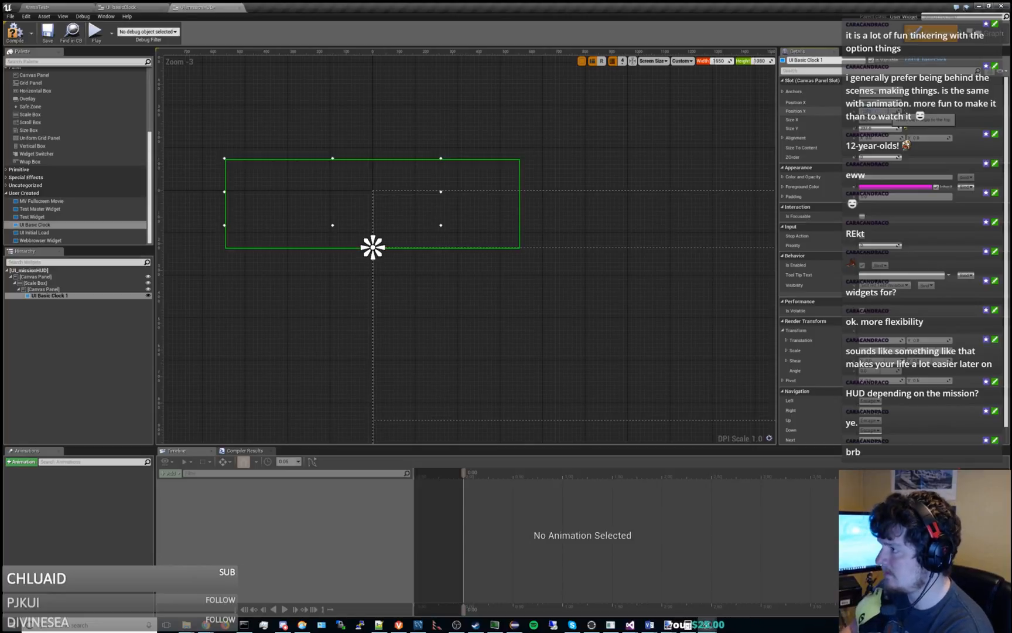
type("0")
key("Return")
left_click(622, 183)
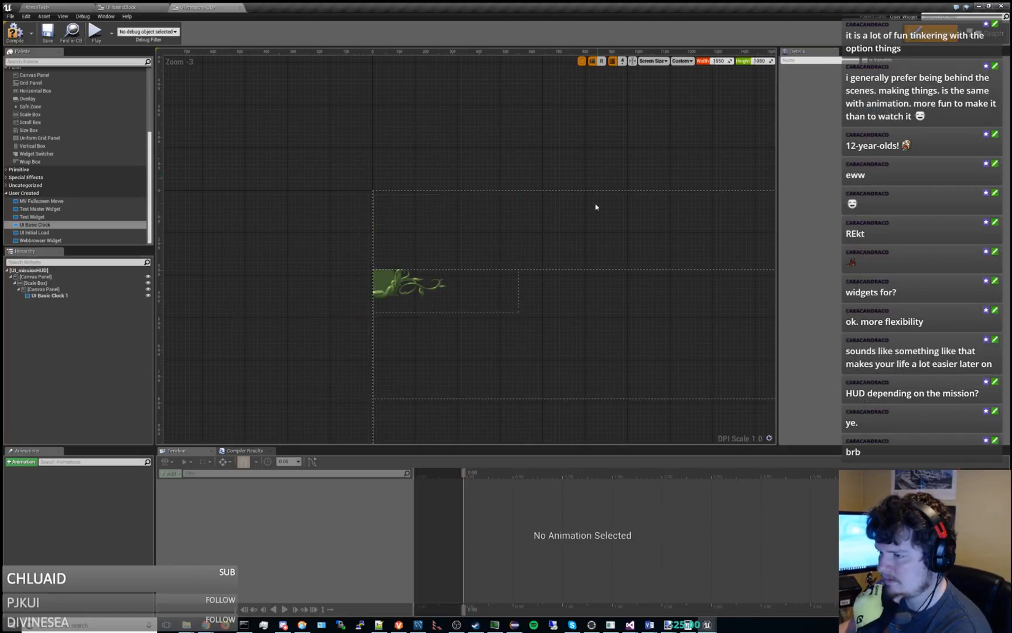
Select UI Basic Clock 1 and enlarge it by extending its lower-right corner down and to the right.
right_click_drag(573, 233, 566, 169)
left_click(427, 238)
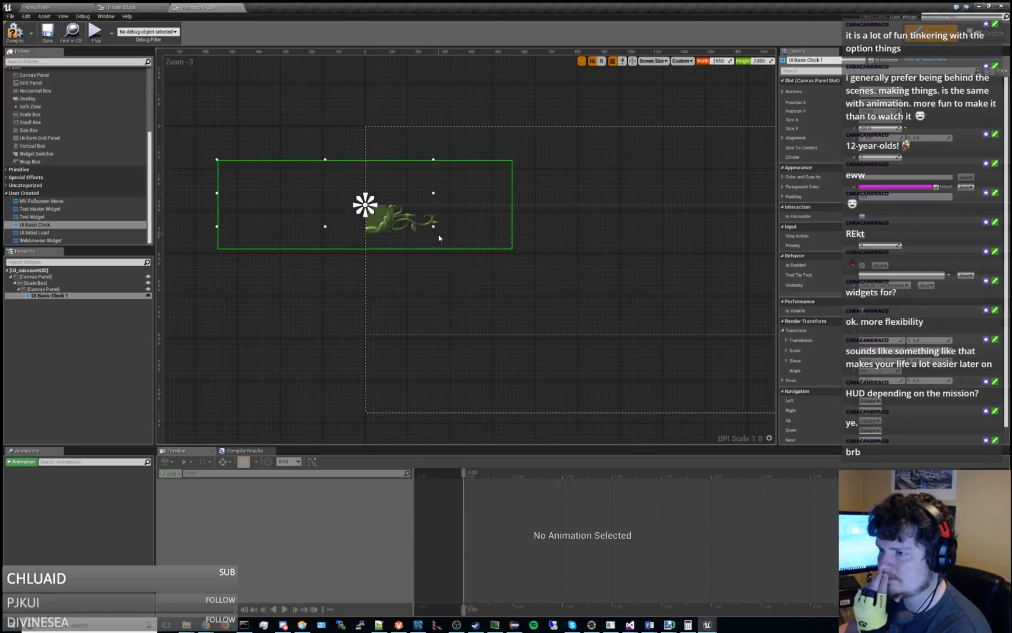
left_click_drag(433, 230, 638, 323)
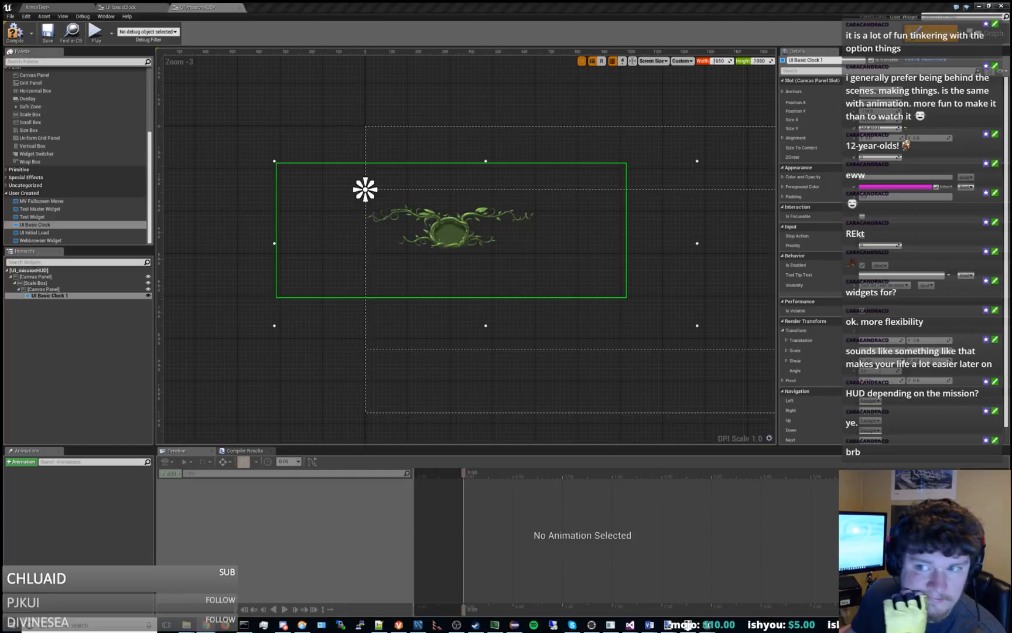
Look through the available common and panel widget types, and select the Scale Box in the widget hierarchy.
scroll(92, 157, "up", 3)
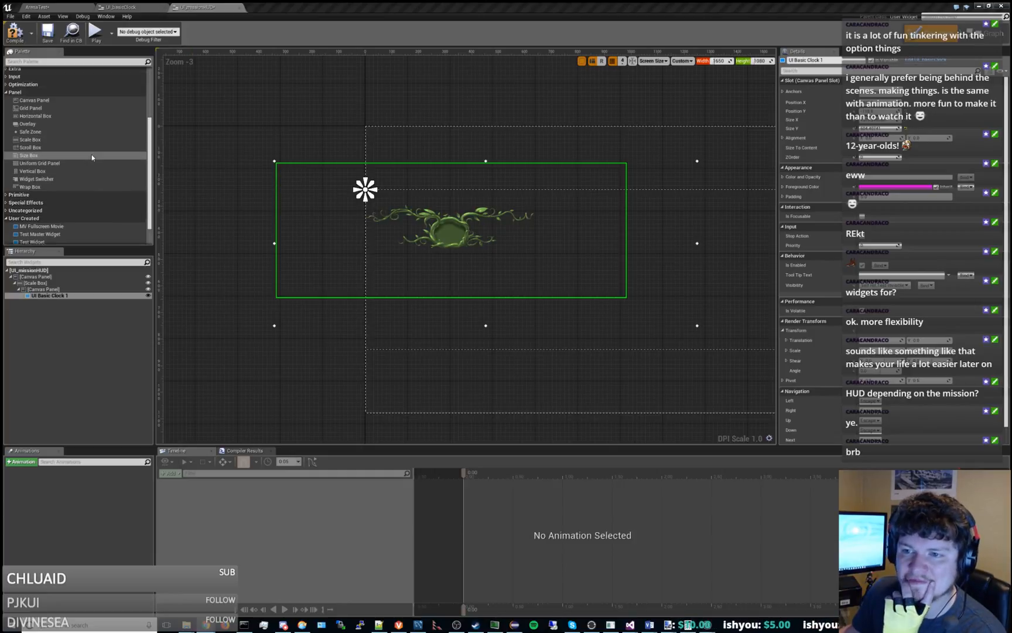
scroll(92, 157, "up", 9)
scroll(92, 157, "up", 2)
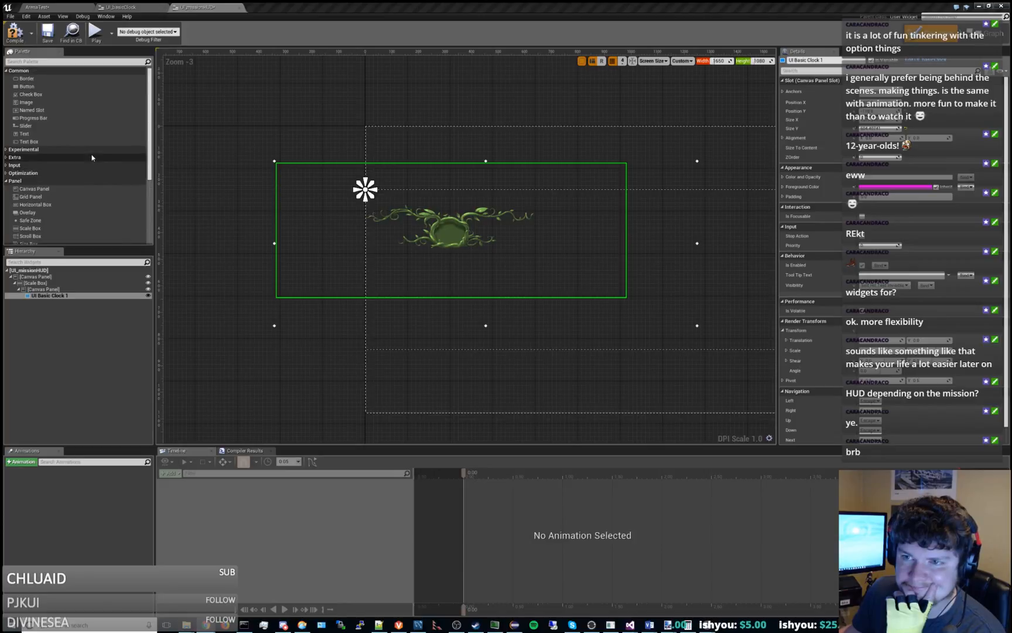
scroll(92, 157, "down", 9)
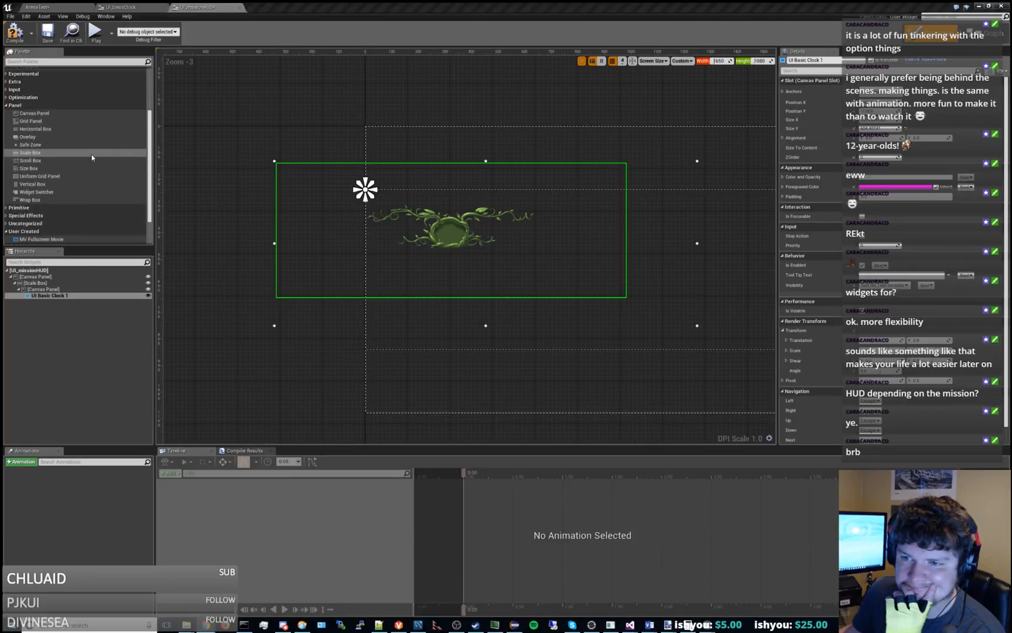
scroll(92, 157, "down", 5)
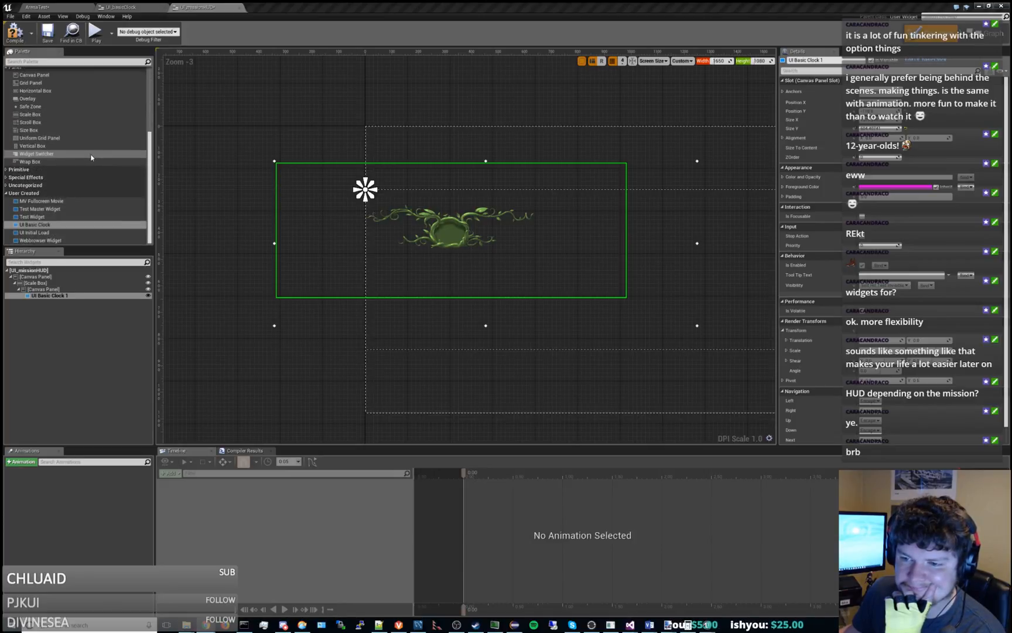
left_click(72, 284)
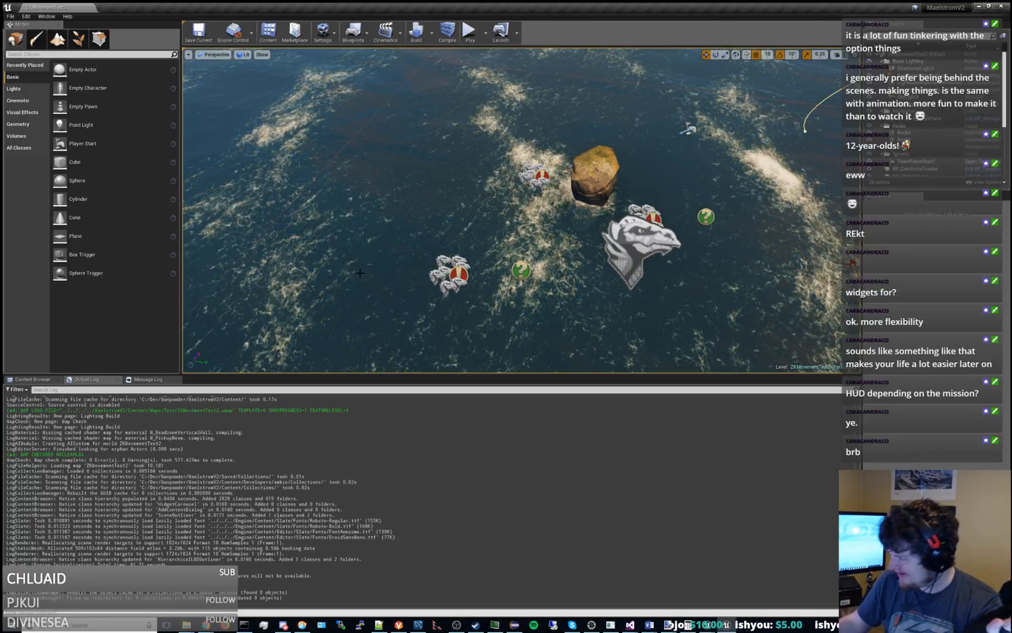
In the MaelstromV2 project, browse the UI content folder and its Overlay and HUD subfolders for existing widgets.
left_click(31, 379)
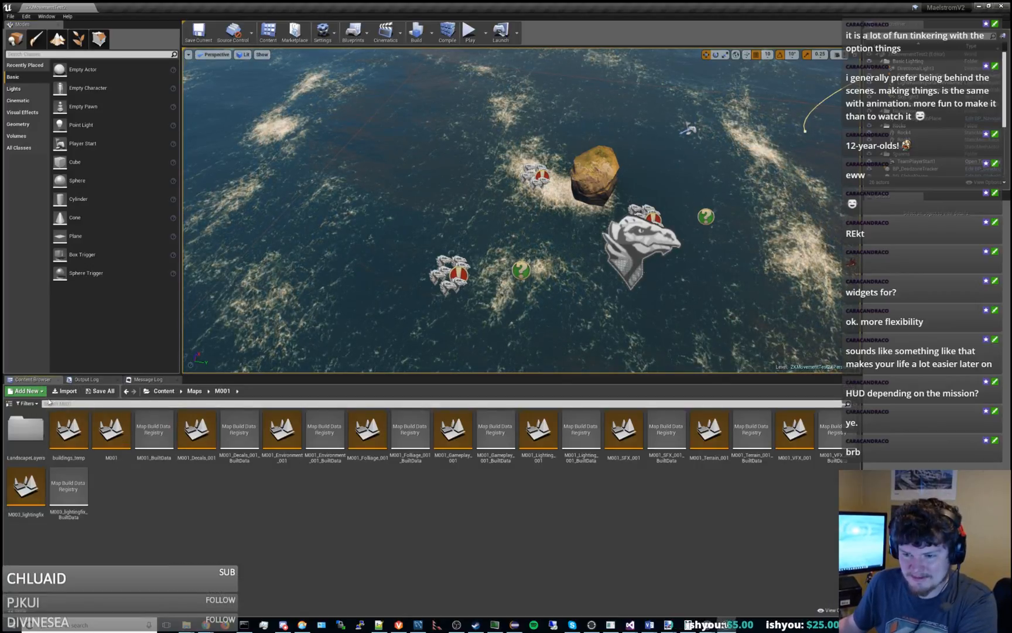
left_click(10, 405)
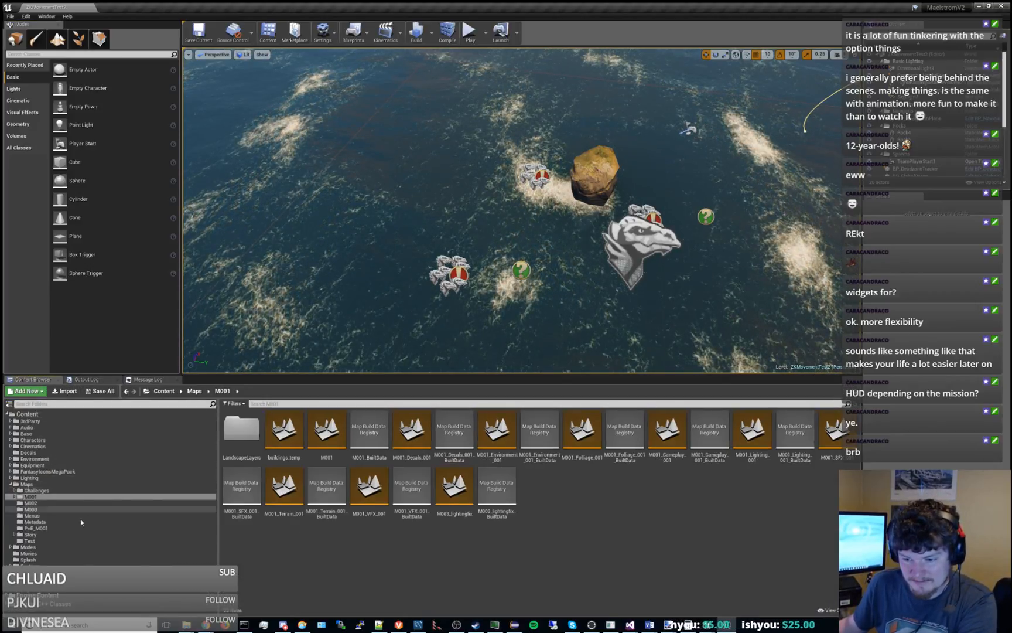
left_click(59, 565)
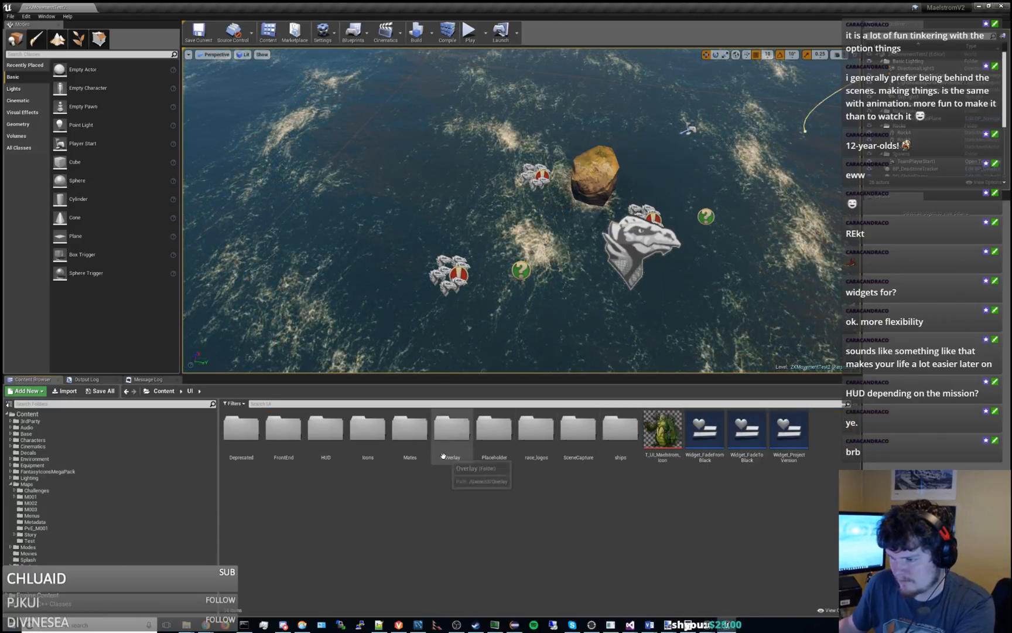
double_click(451, 430)
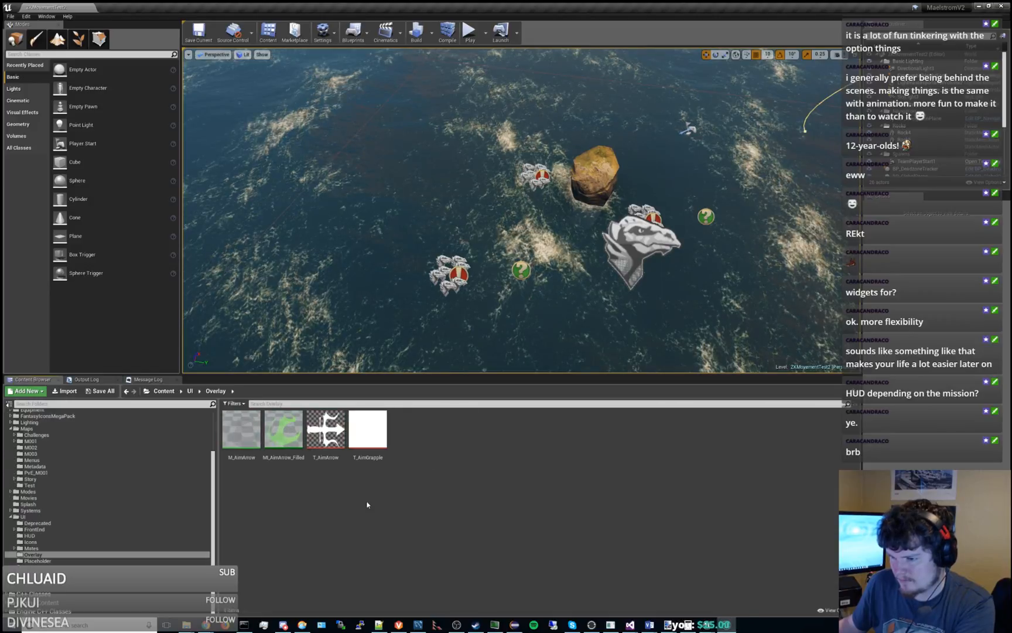
left_click(181, 391)
left_click(189, 391)
double_click(325, 430)
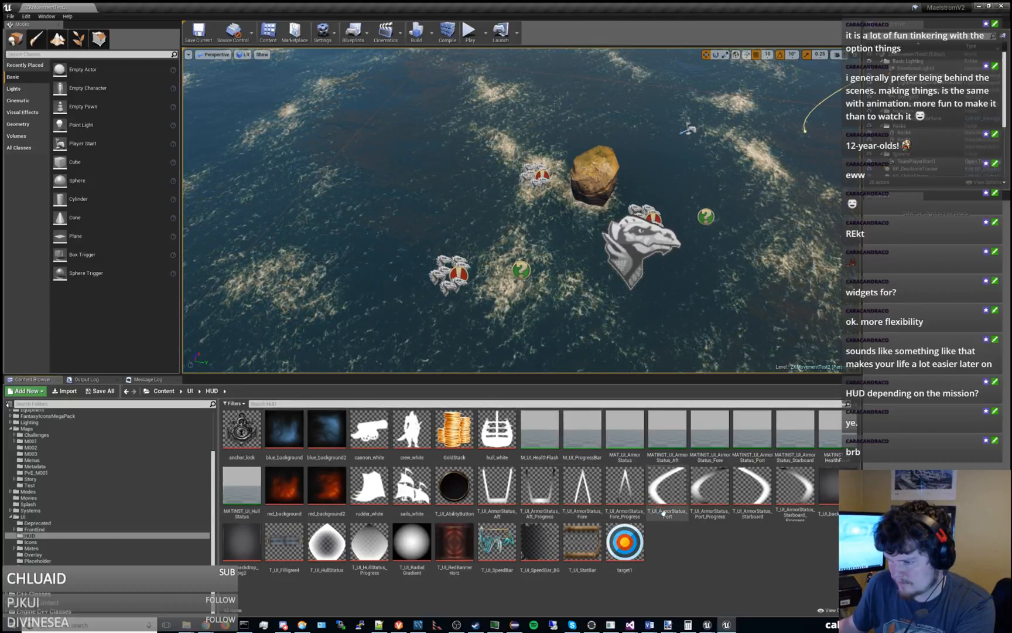
left_click(190, 391)
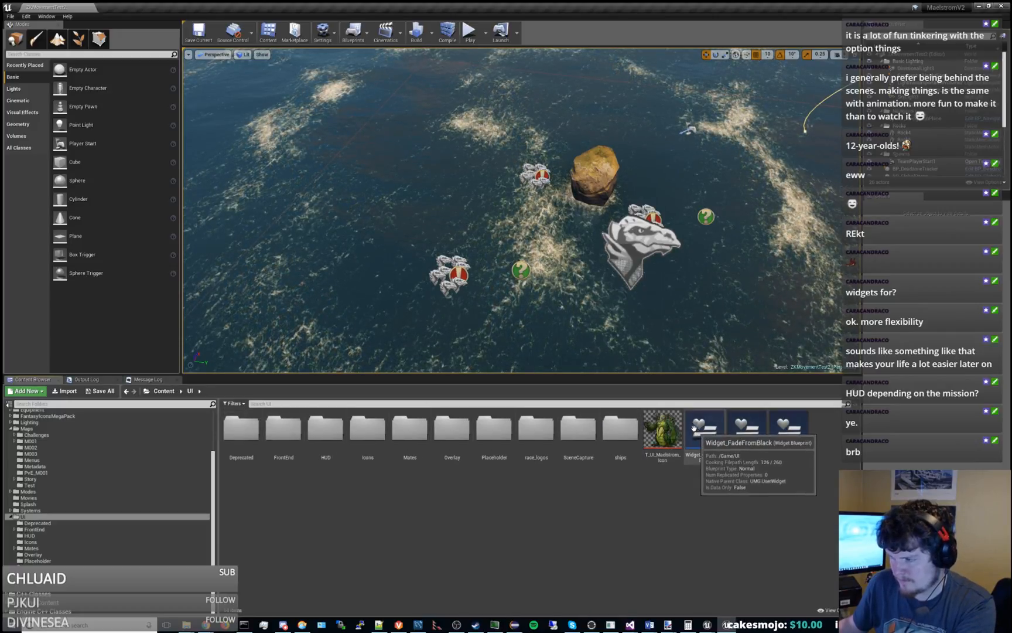
Search the UI folder for "widget", open Widget_FadeFromBlack and inspect the settings of its Image_10.
left_click(417, 403)
type("widget")
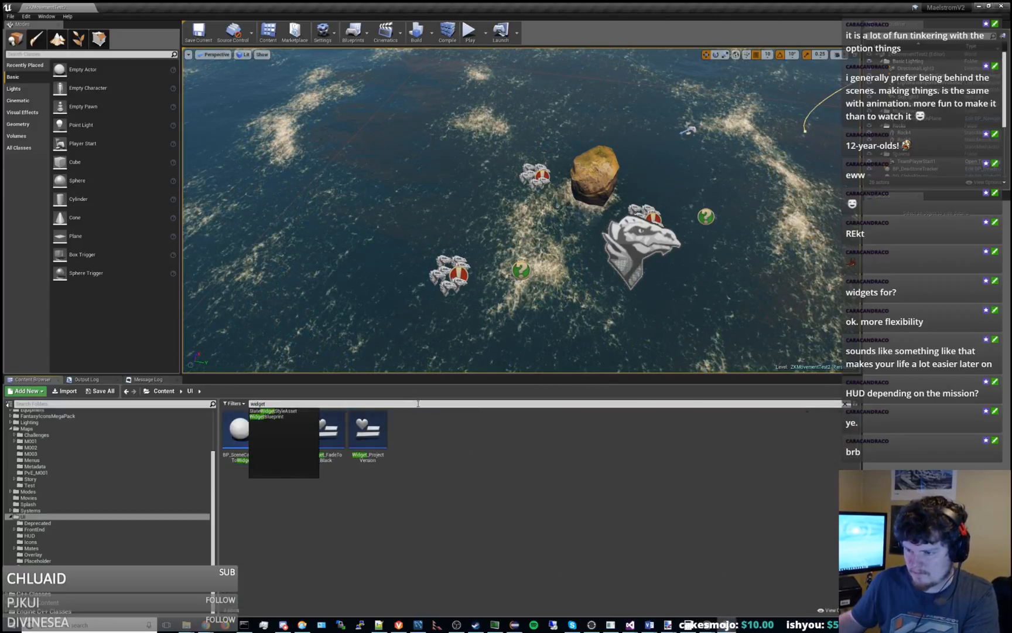
left_click(453, 502)
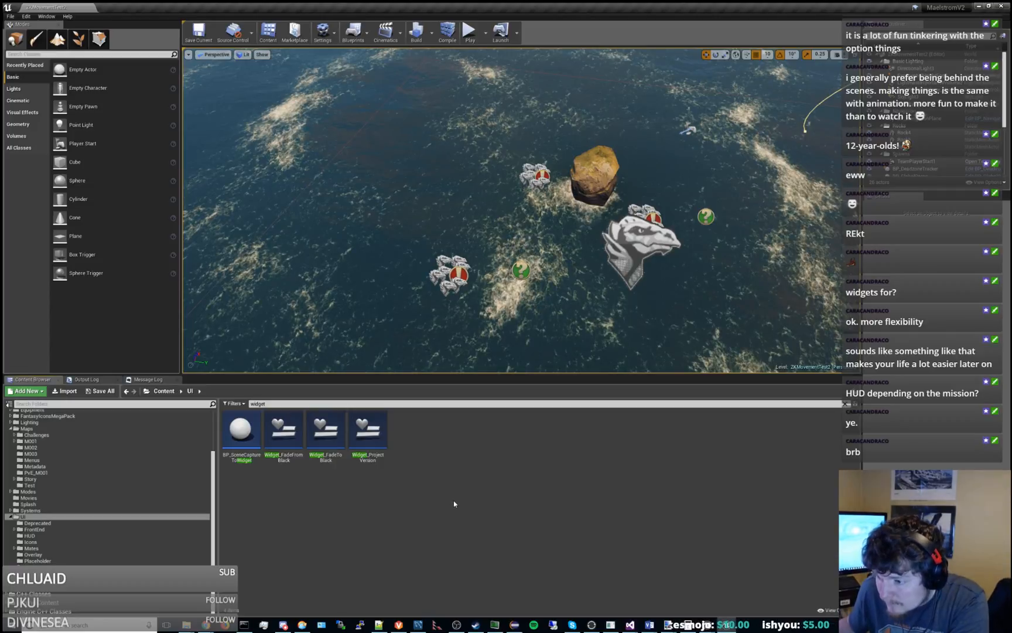
left_click(240, 433)
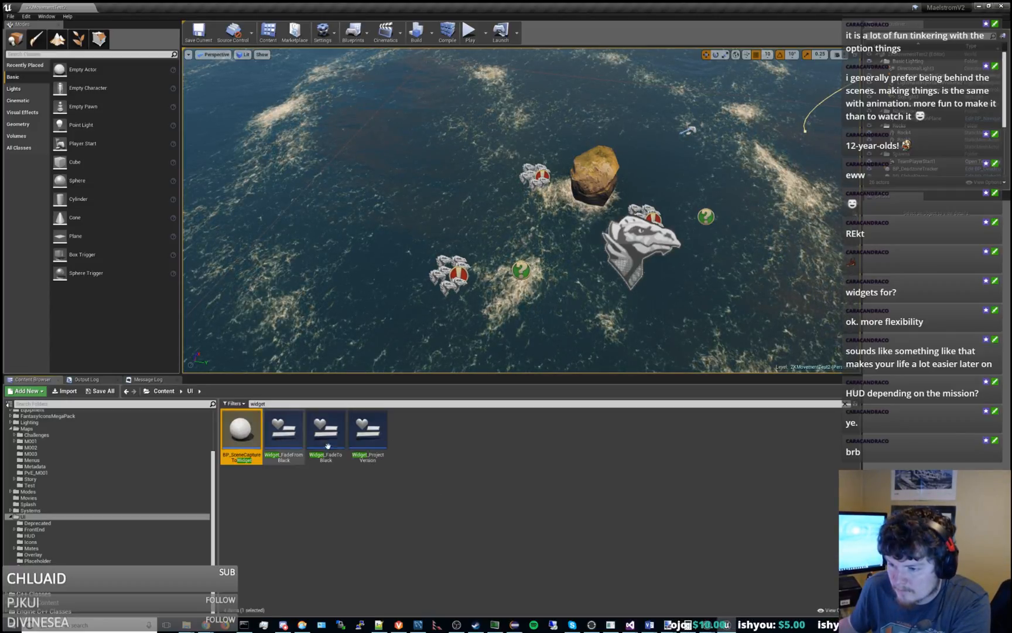
double_click(284, 433)
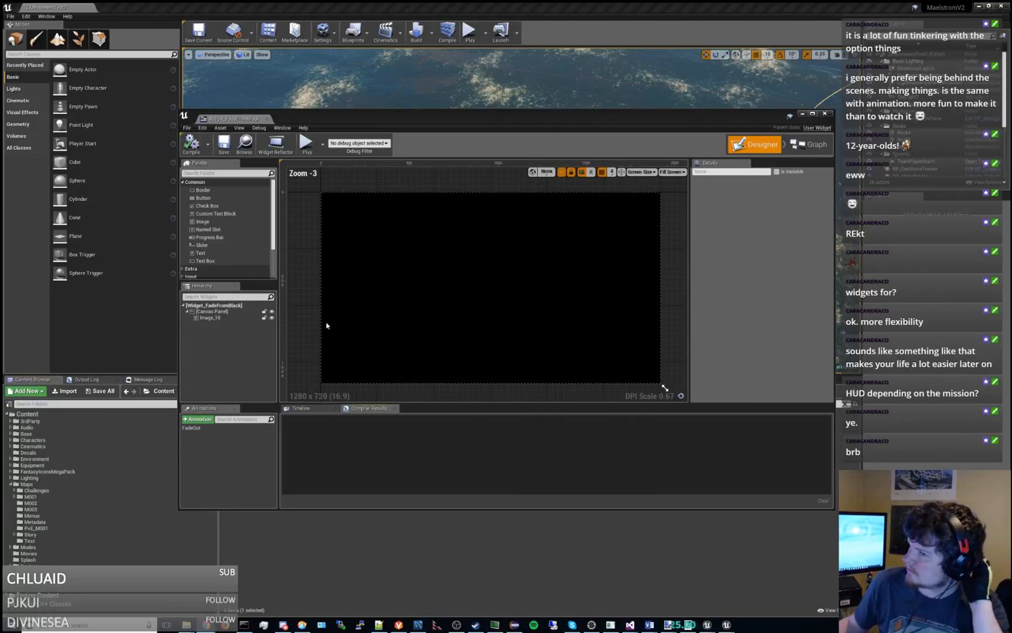
left_click(214, 317)
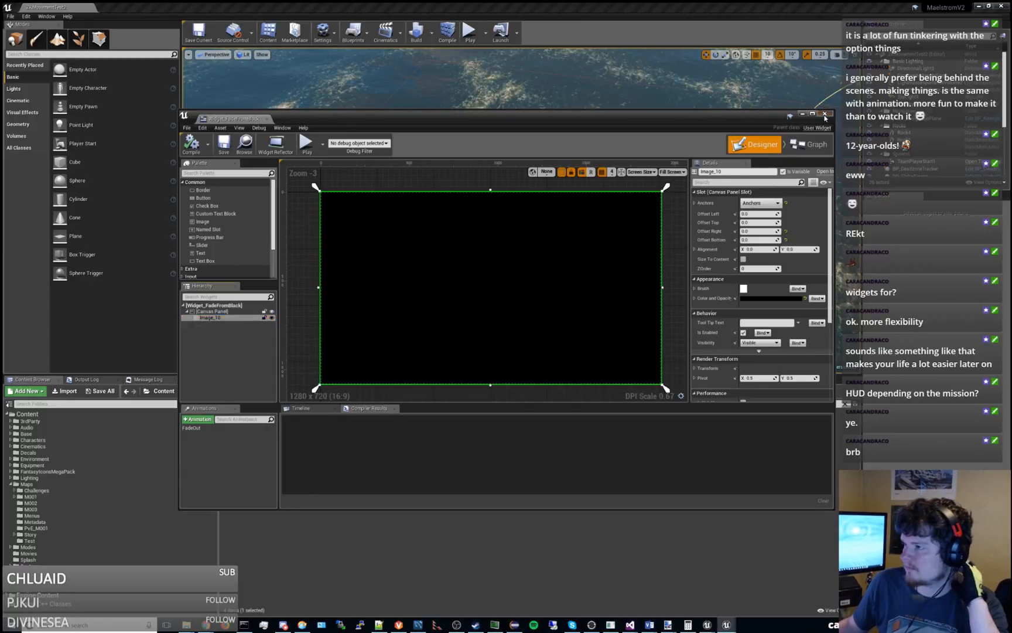
Close Widget_FadeFromBlack and list the matching widgets in the Systems content folder.
left_click(825, 113)
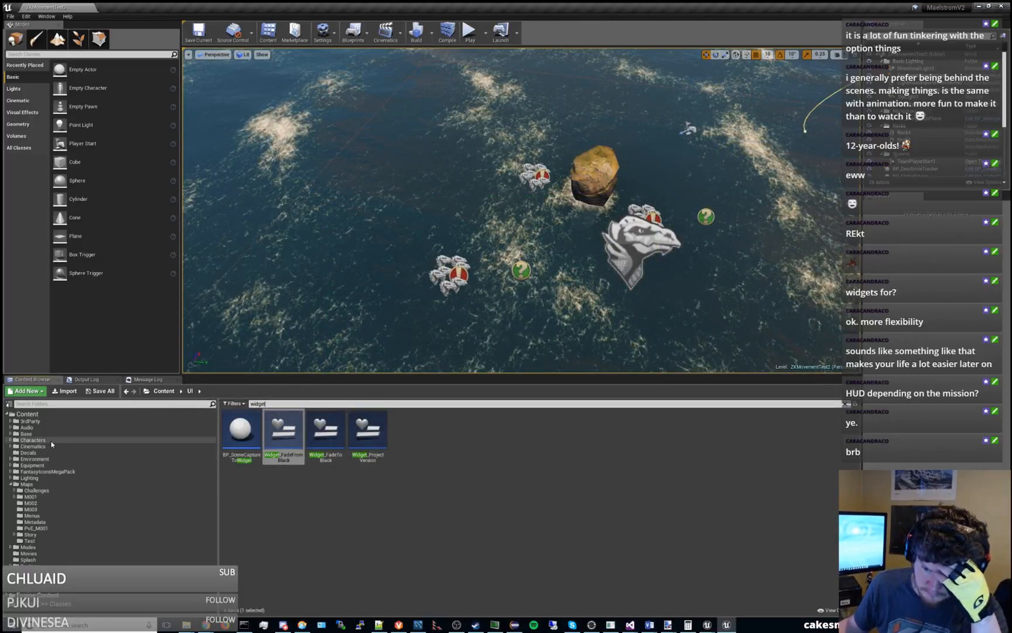
left_click(10, 483)
left_click(30, 509)
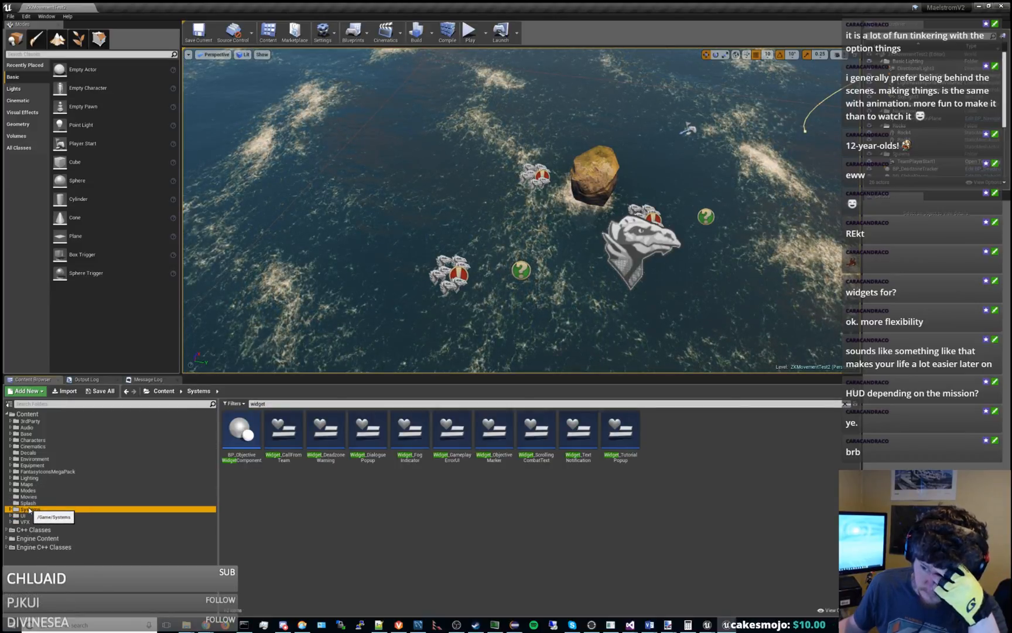
scroll(47, 521, "down", 2)
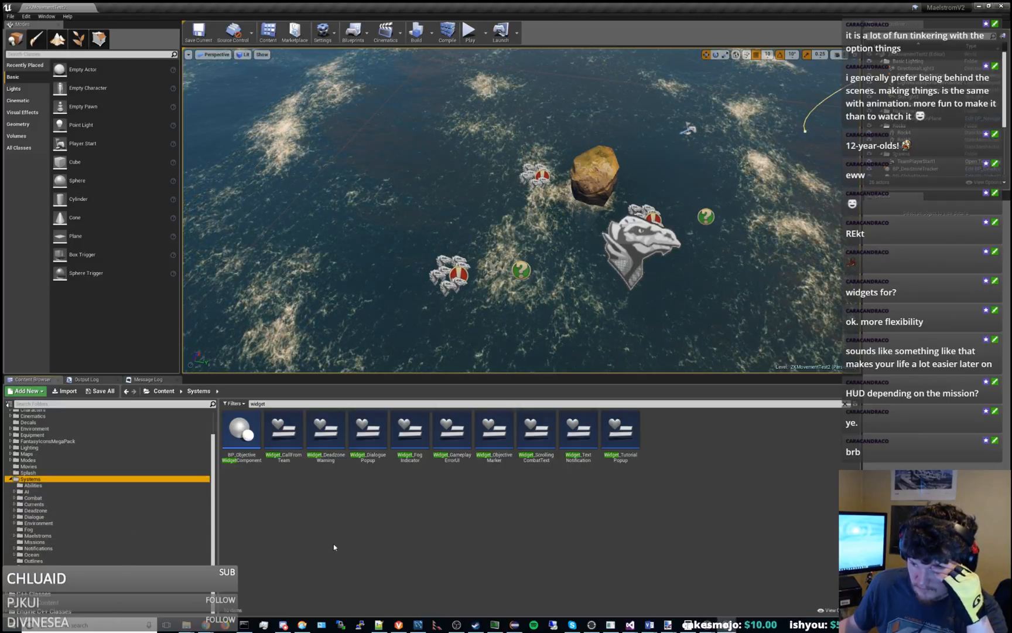
Open Widget_DialoguePopup, inspect the settings of its Overlay and its root widget, and close it.
double_click(384, 437)
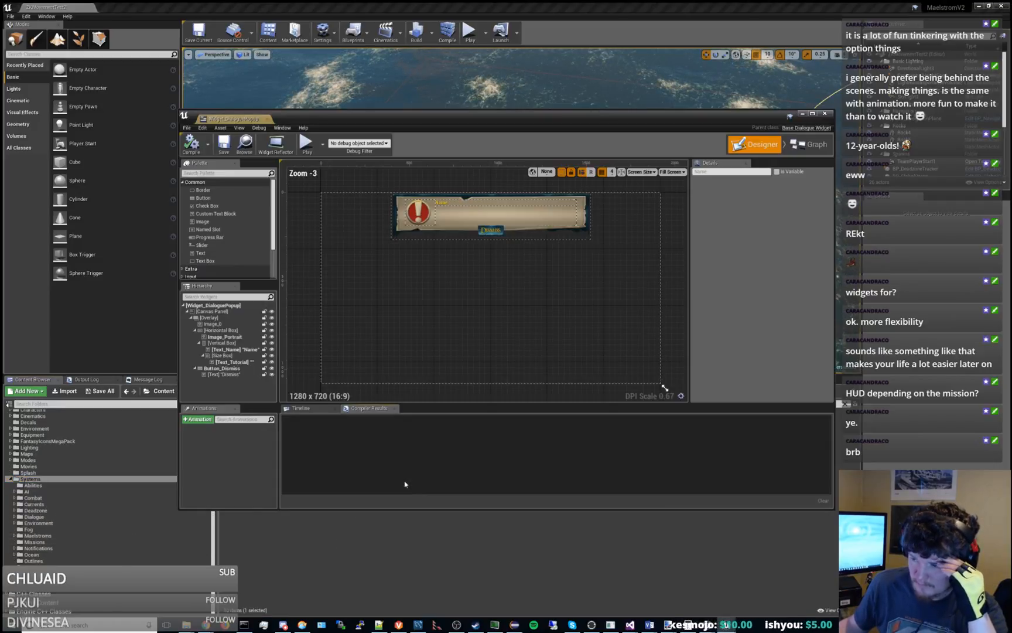
scroll(492, 248, "down", 1)
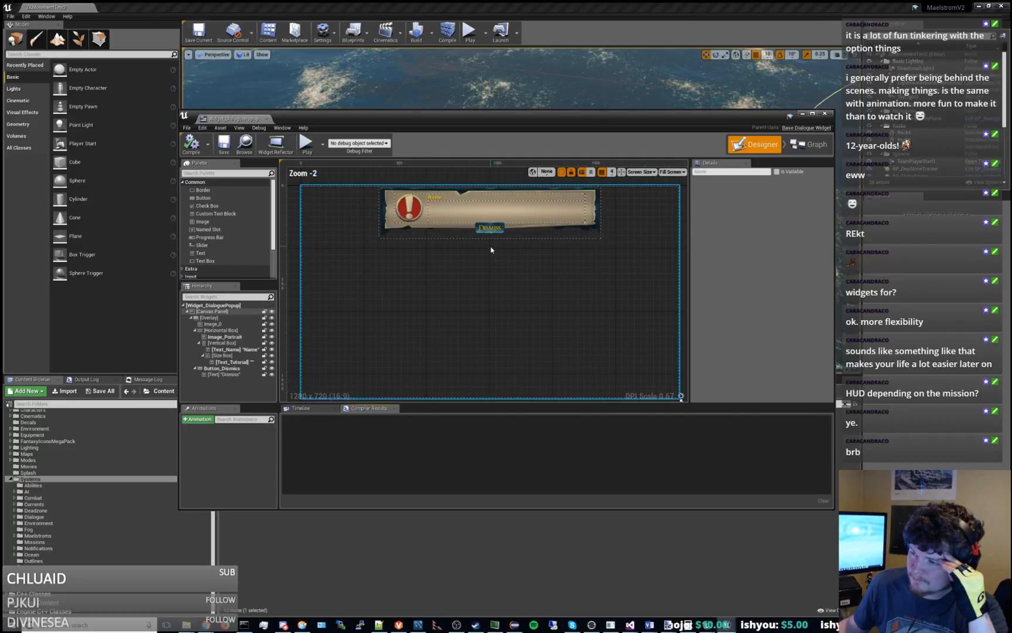
left_click(217, 311)
left_click(211, 318)
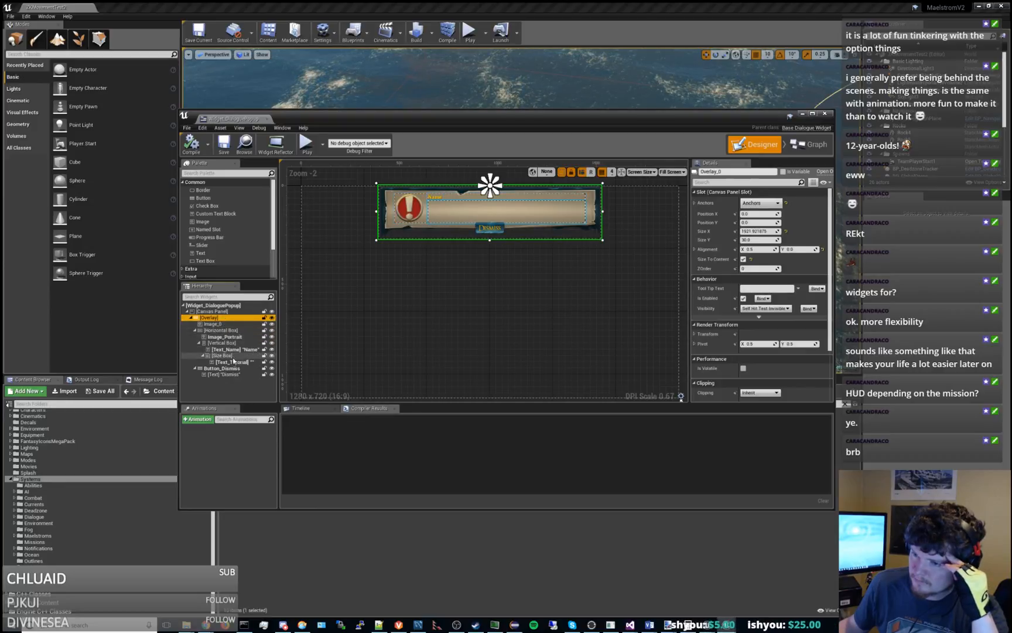
left_click(233, 306)
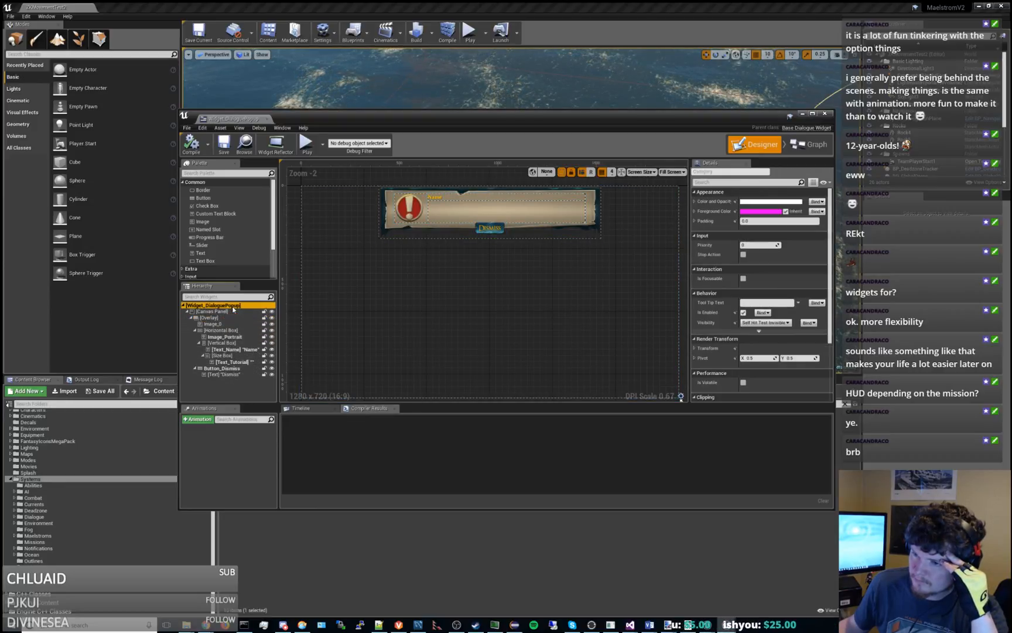
left_click(267, 119)
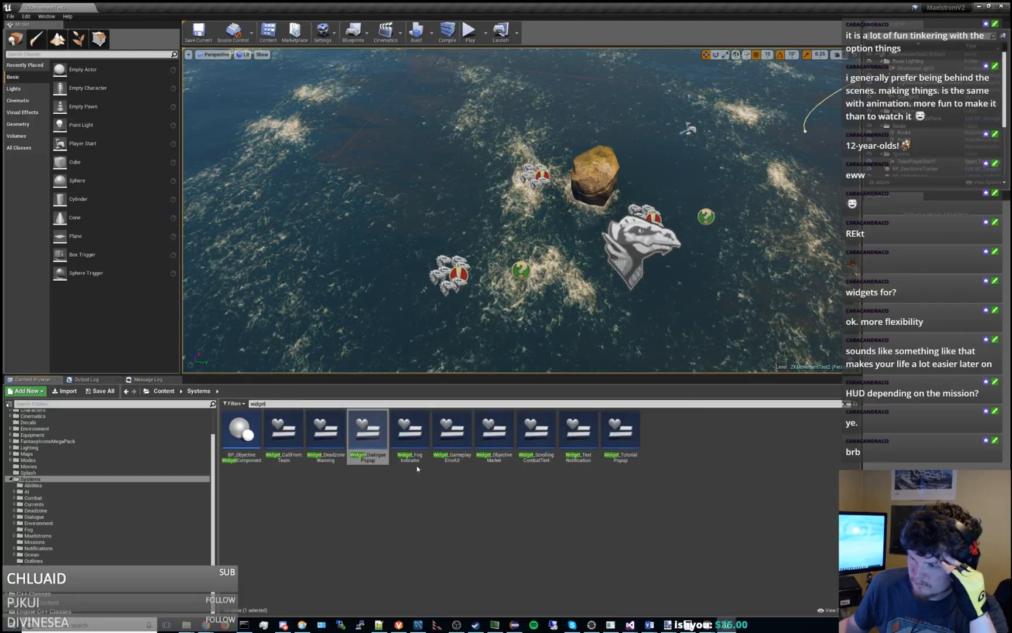
Open Widget_TextNotification, examine its message text up close in the designer, and close it.
double_click(578, 433)
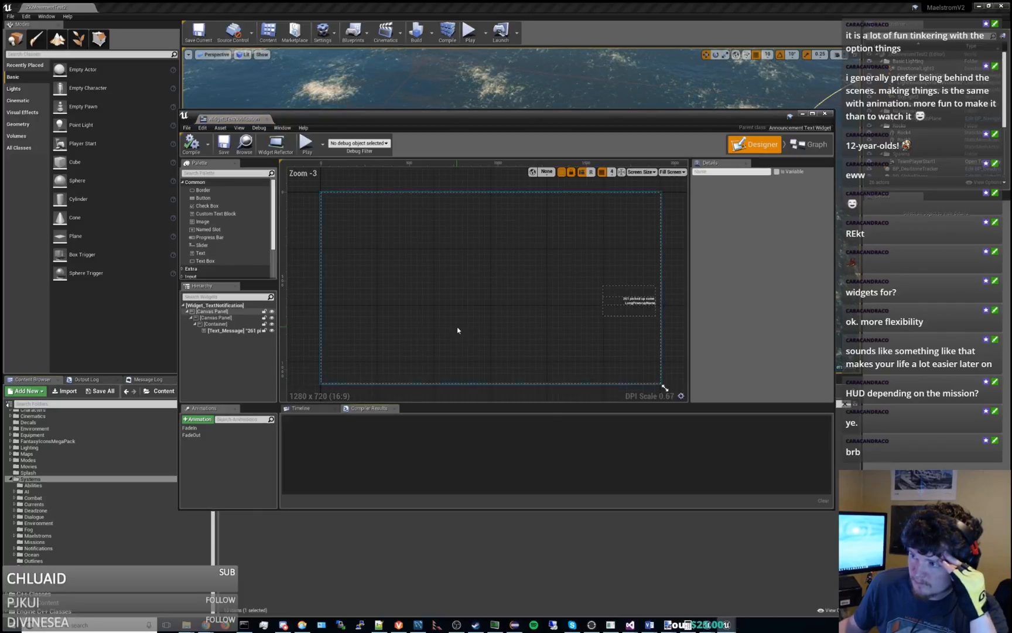
scroll(673, 318, "up", 4)
right_click_drag(553, 327, 493, 334)
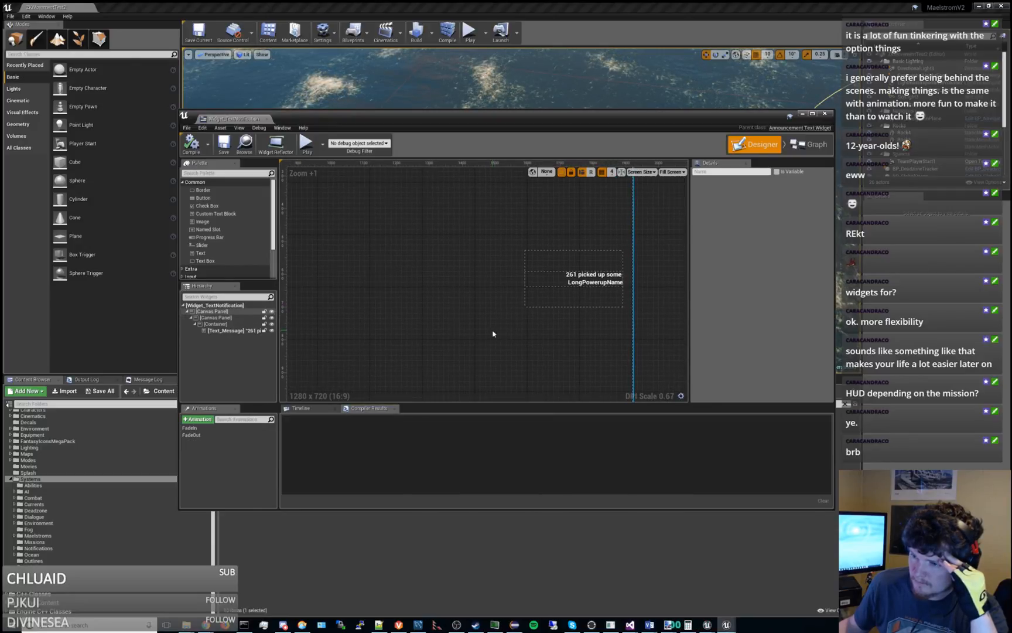
left_click(267, 119)
Open Widget_TutorialPopup, examine its layout, root settings and widget hierarchy, and close it.
double_click(620, 433)
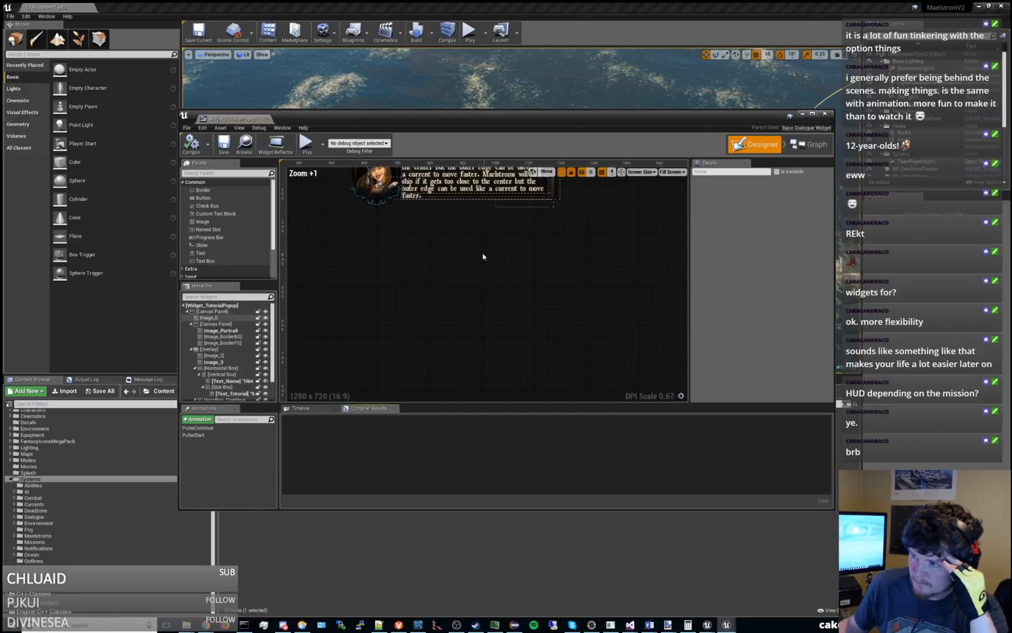
right_click_drag(483, 256, 475, 295)
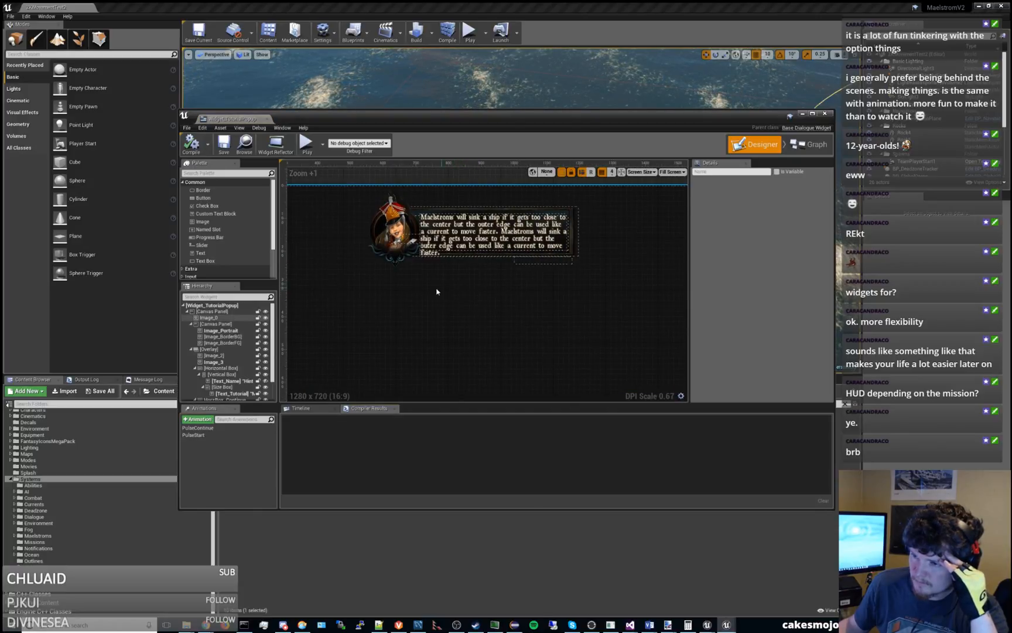
scroll(436, 292, "down", 6)
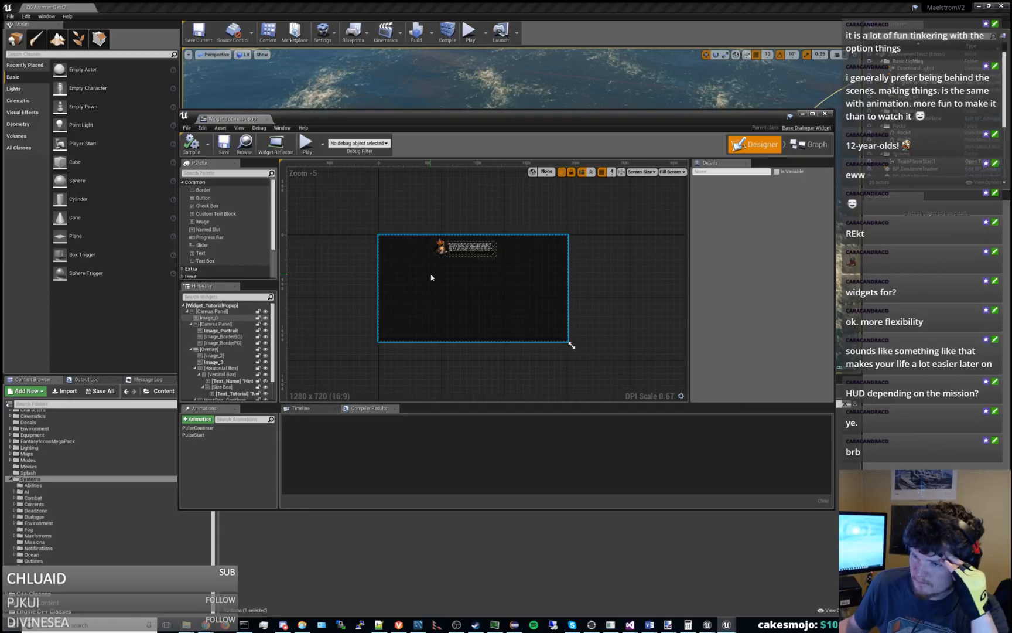
left_click(225, 305)
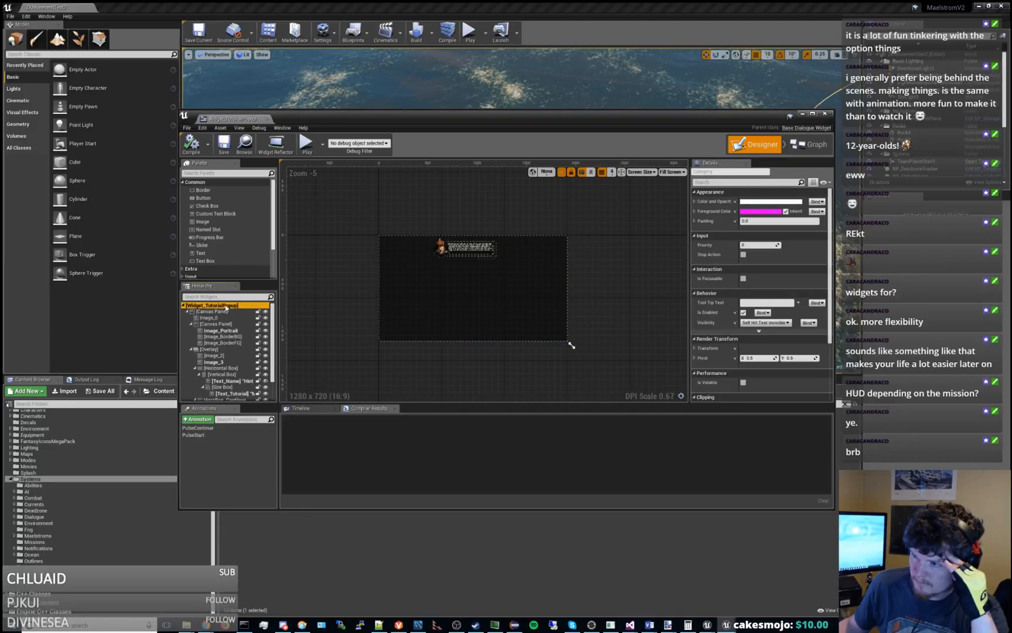
scroll(227, 320, "down", 2)
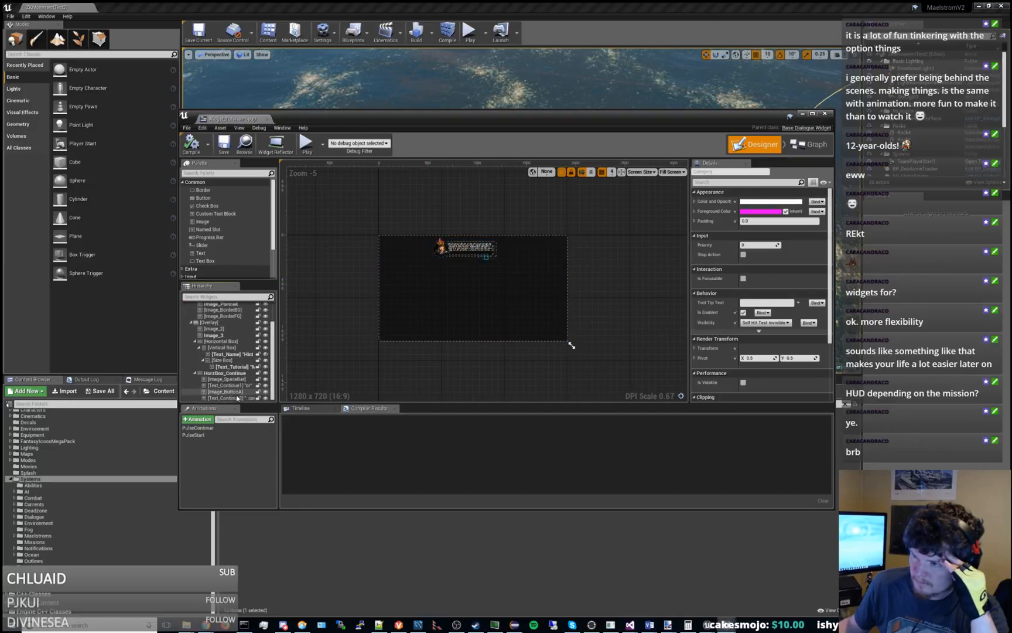
scroll(238, 380, "up", 3)
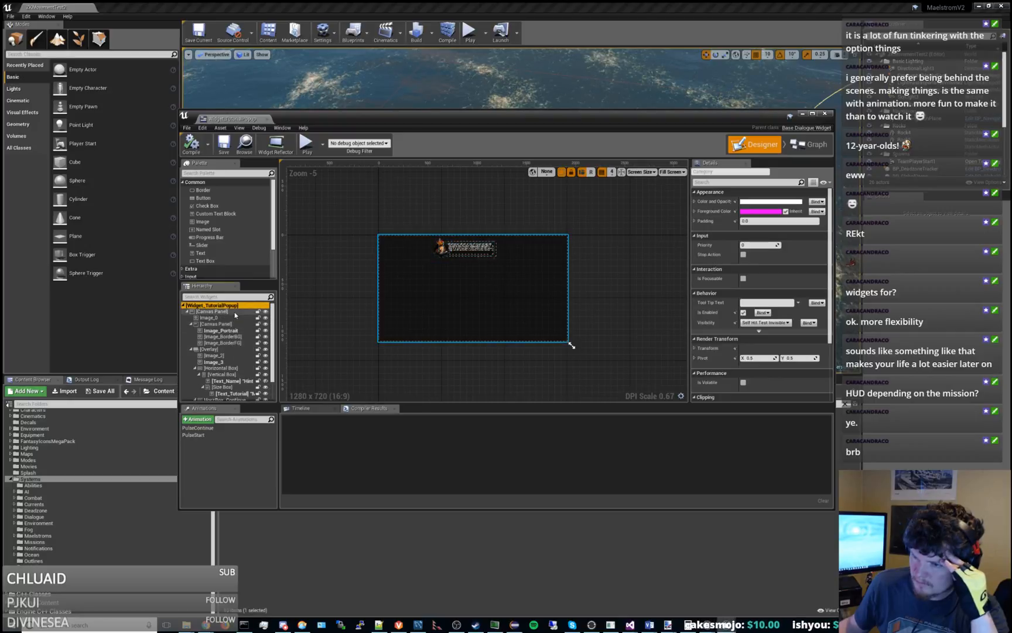
left_click(261, 118)
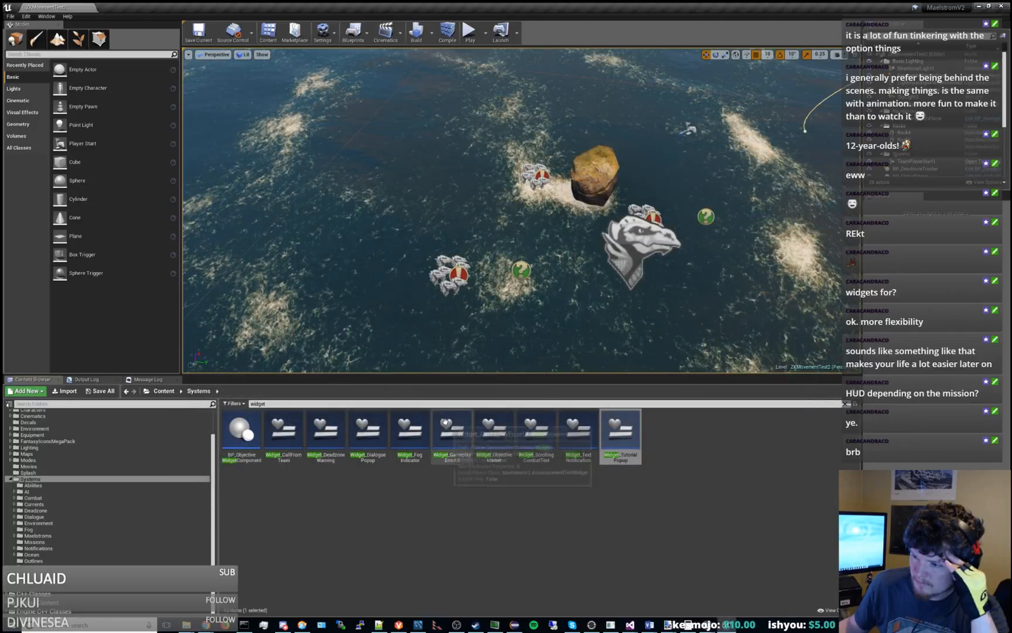
View the layouts of Widget_FogIndicator and Widget_GameplayErrorUI one after the other, closing each.
double_click(409, 430)
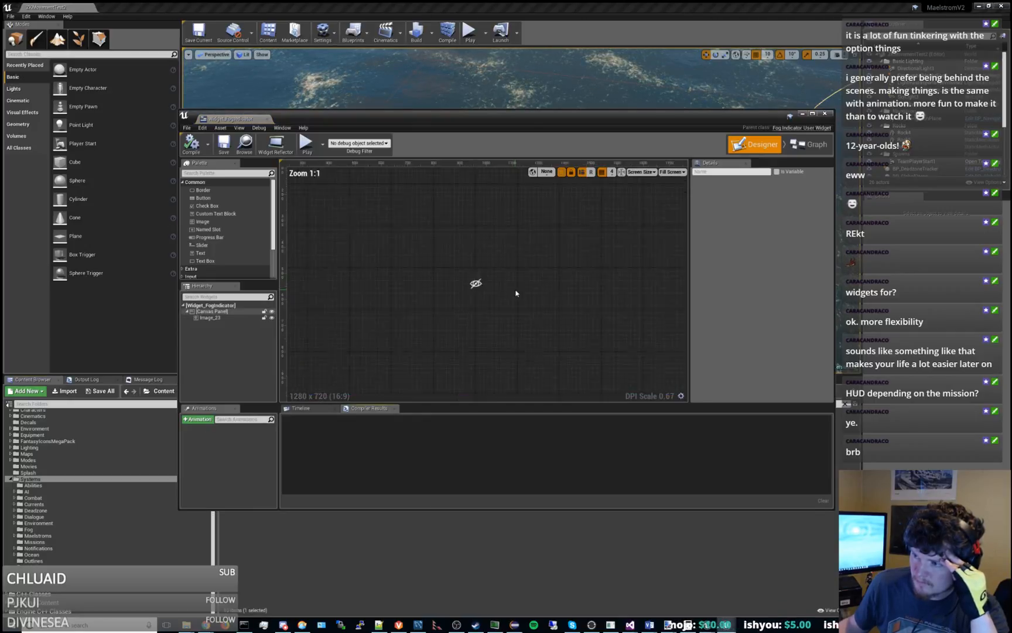
left_click(267, 119)
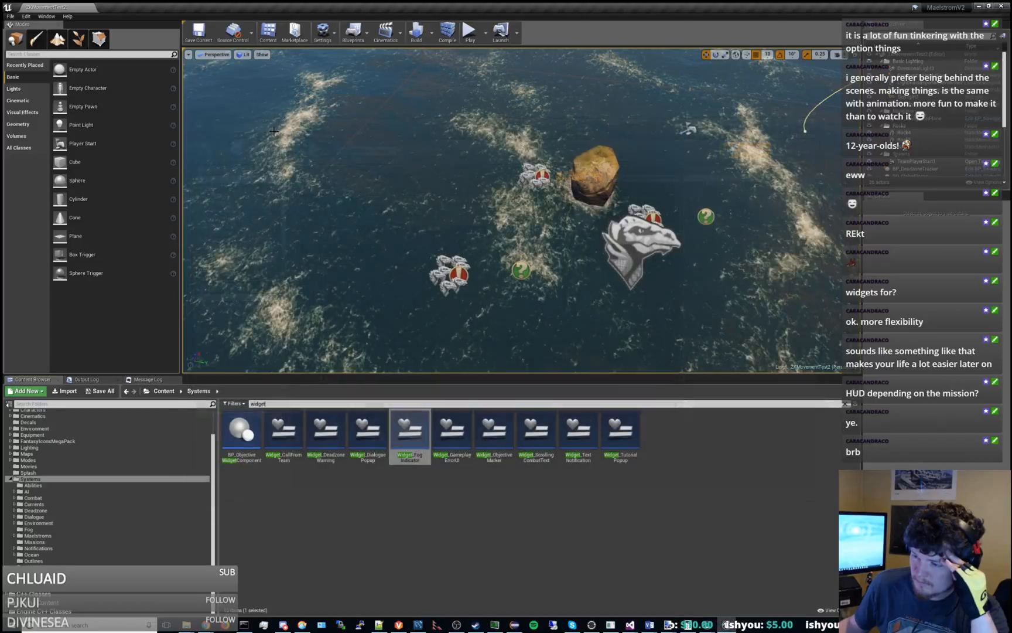
double_click(454, 432)
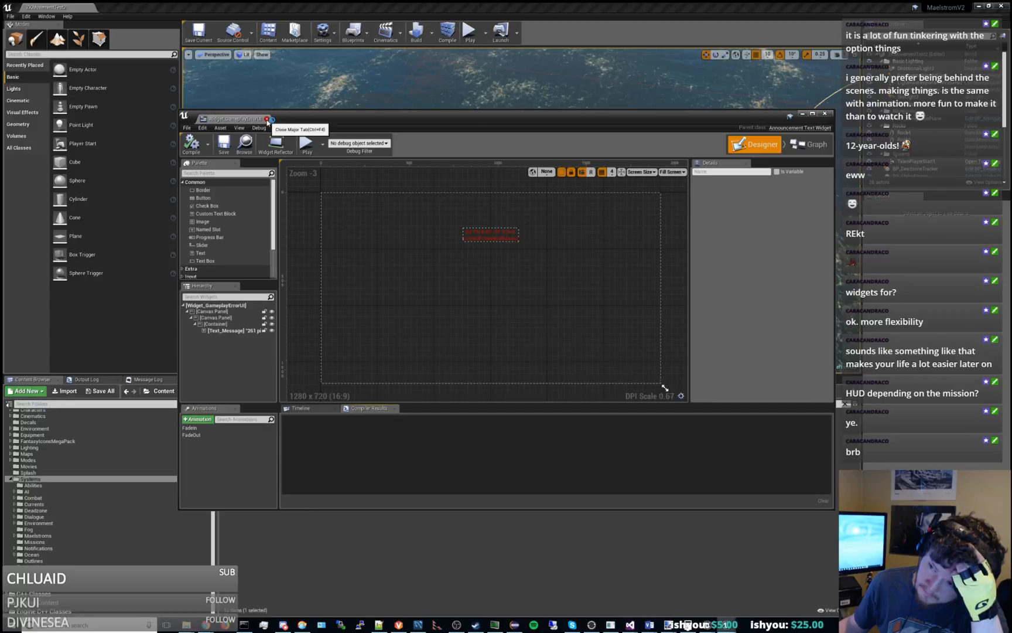
left_click(268, 119)
Reopen Widget_DialoguePopup, inspect its root and Canvas Panel settings and the available preview screen sizes, and close it.
double_click(368, 433)
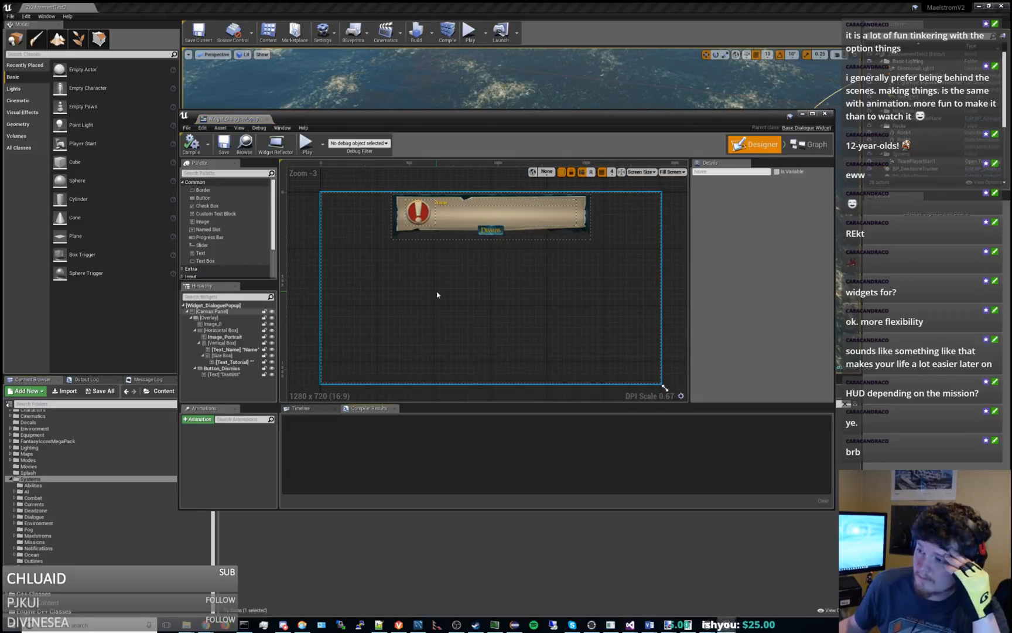
left_click(232, 306)
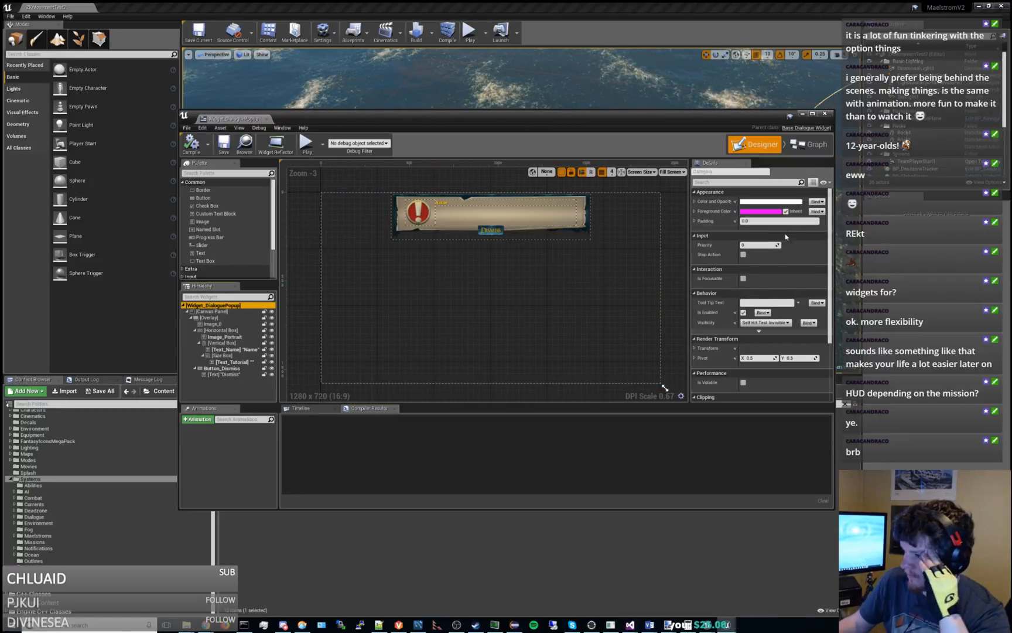
scroll(786, 236, "down", 3)
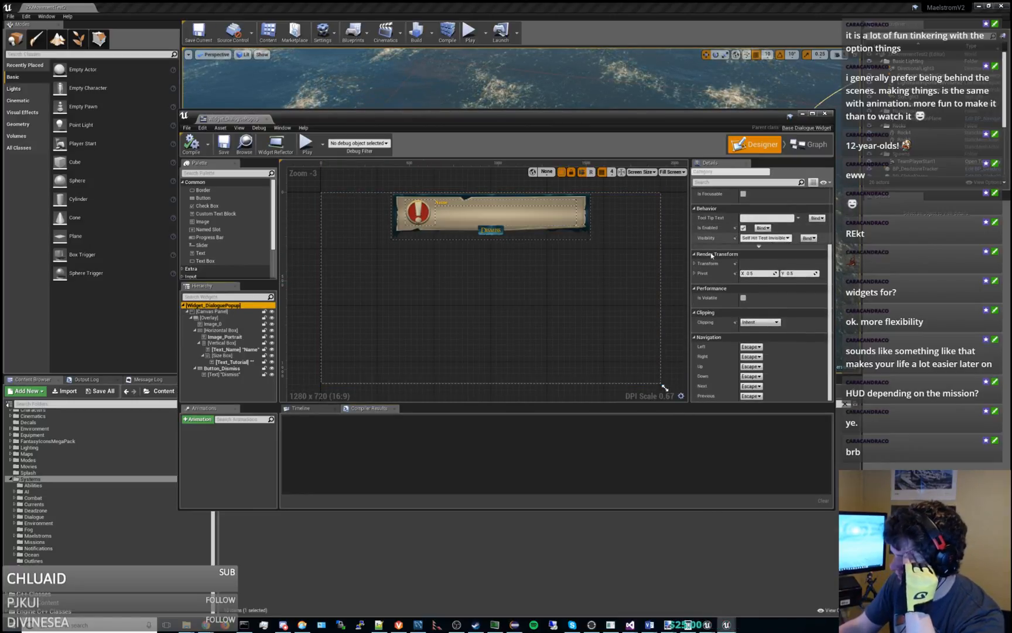
left_click(224, 311)
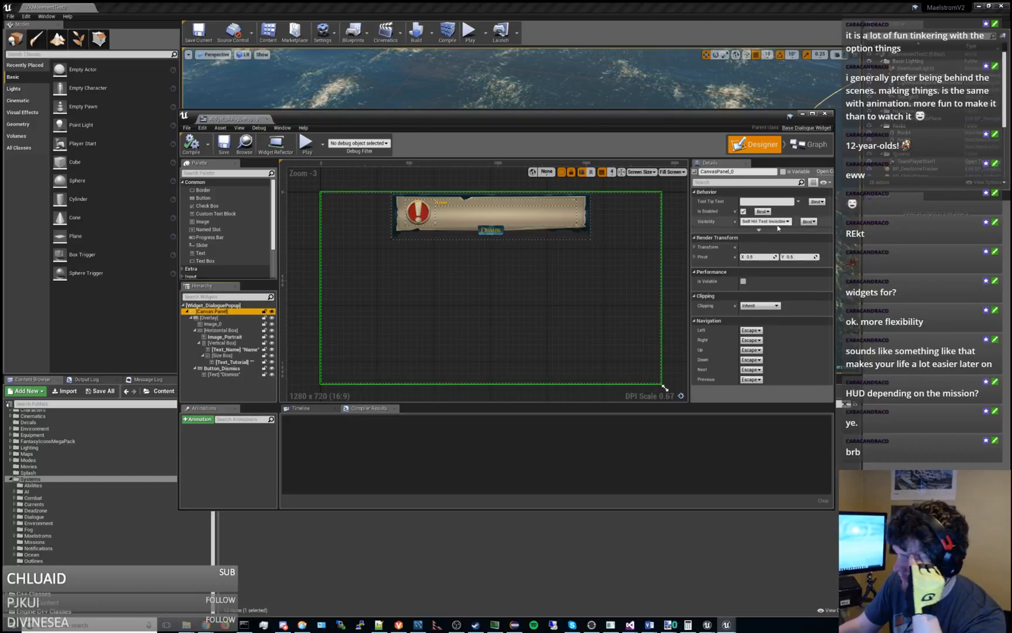
left_click(759, 230)
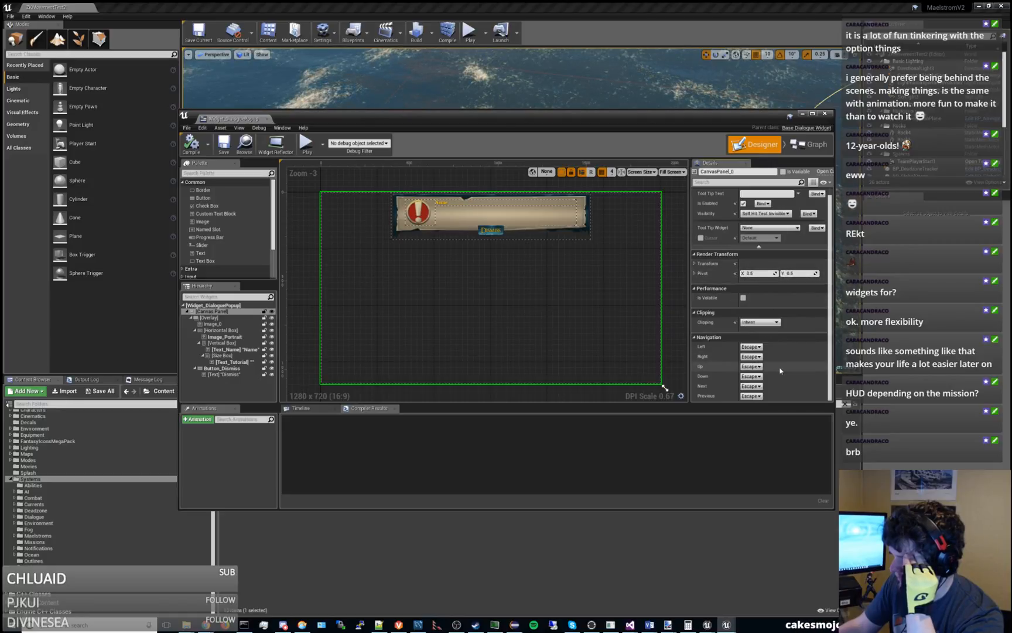
left_click(641, 171)
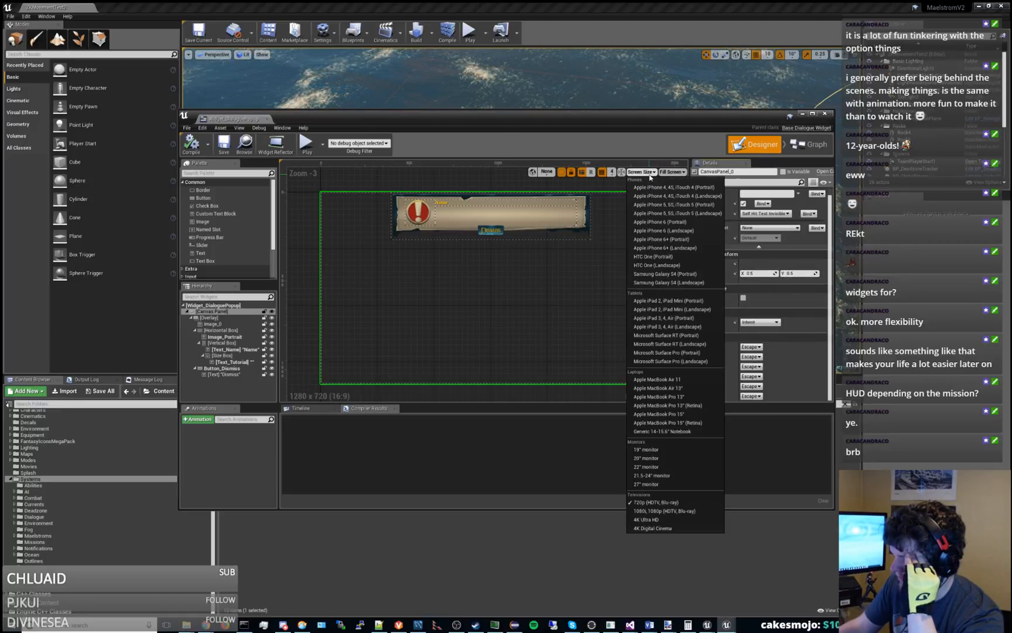
left_click(650, 174)
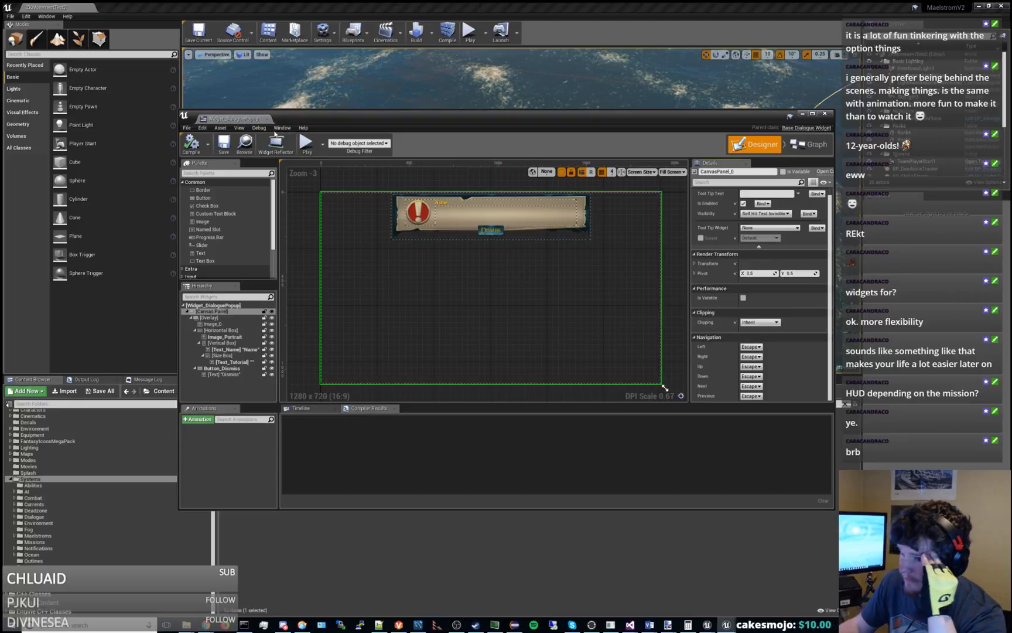
left_click(267, 120)
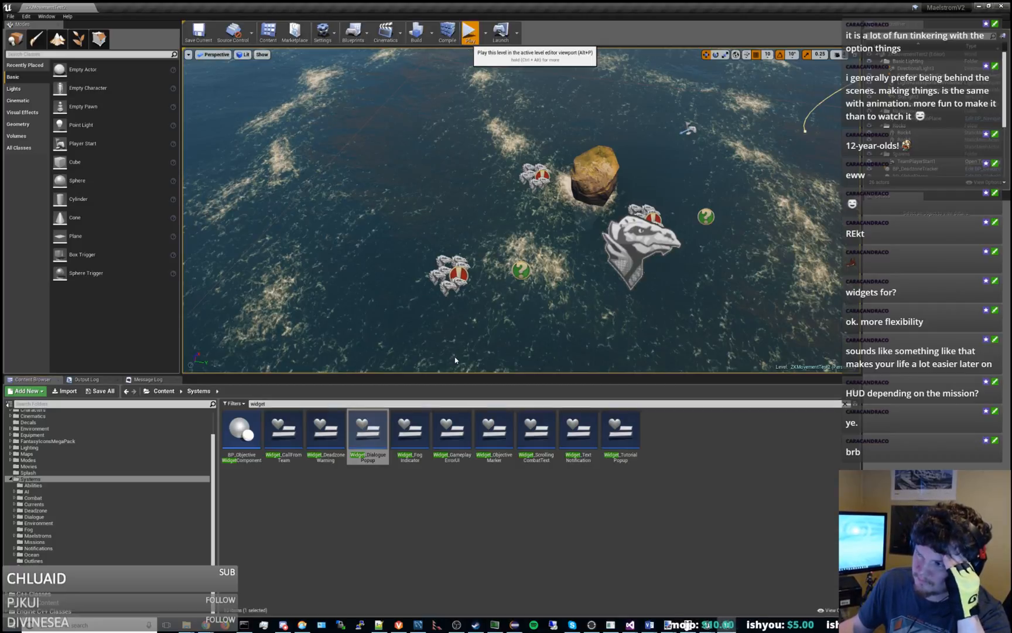
Play the level, resize the viewport in height and width to check how the HUD scales, and stop the session.
key("alt+p")
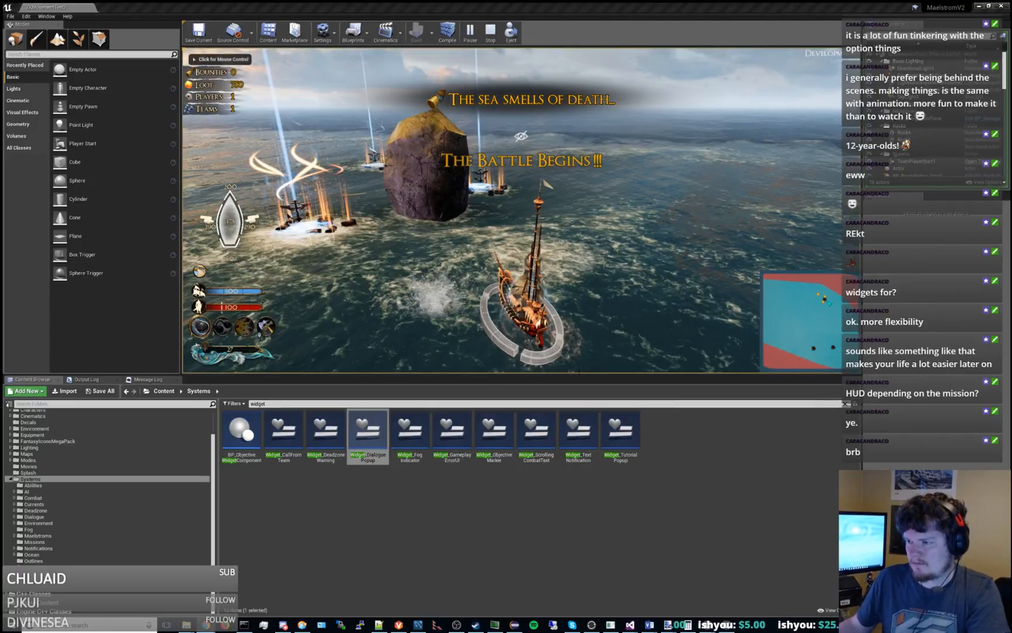
key("shift+F1")
left_click_drag(568, 375, 607, 266)
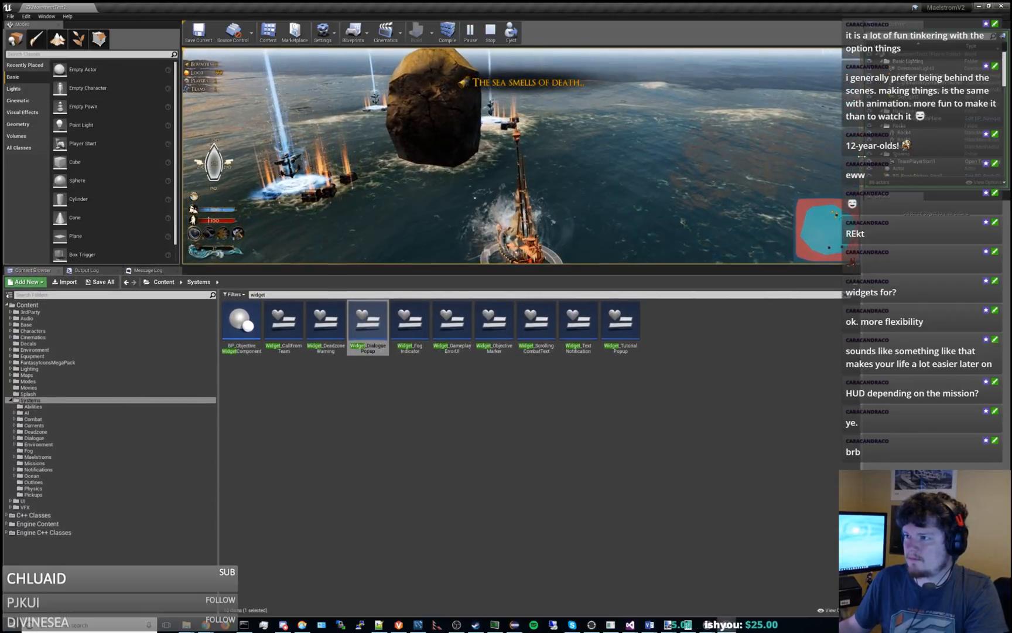
left_click_drag(843, 176, 756, 141)
left_click_drag(514, 267, 517, 424)
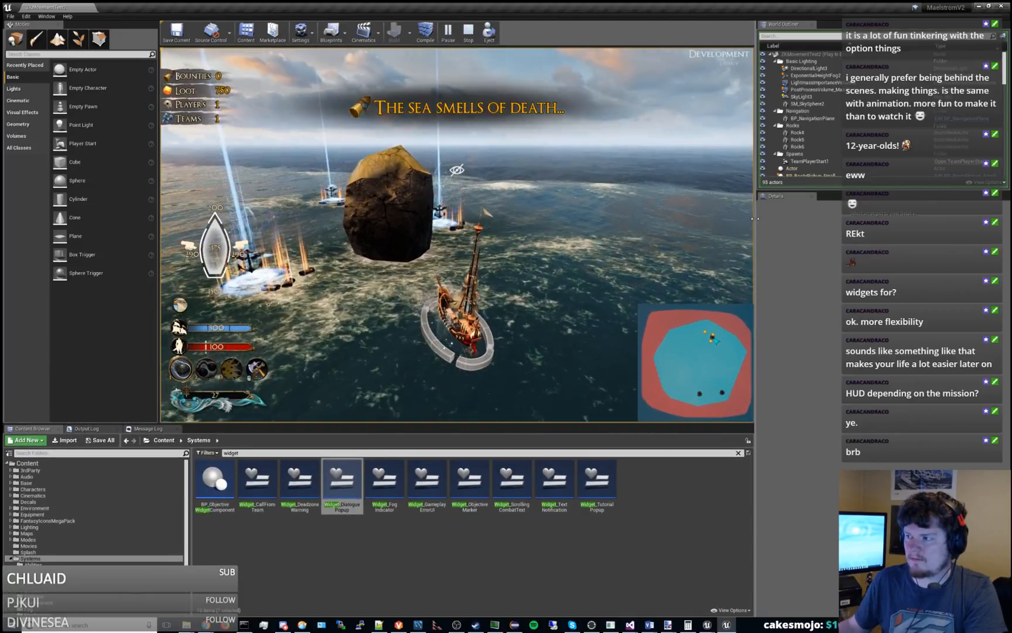
left_click_drag(755, 225, 534, 143)
left_click_drag(590, 120, 810, 126)
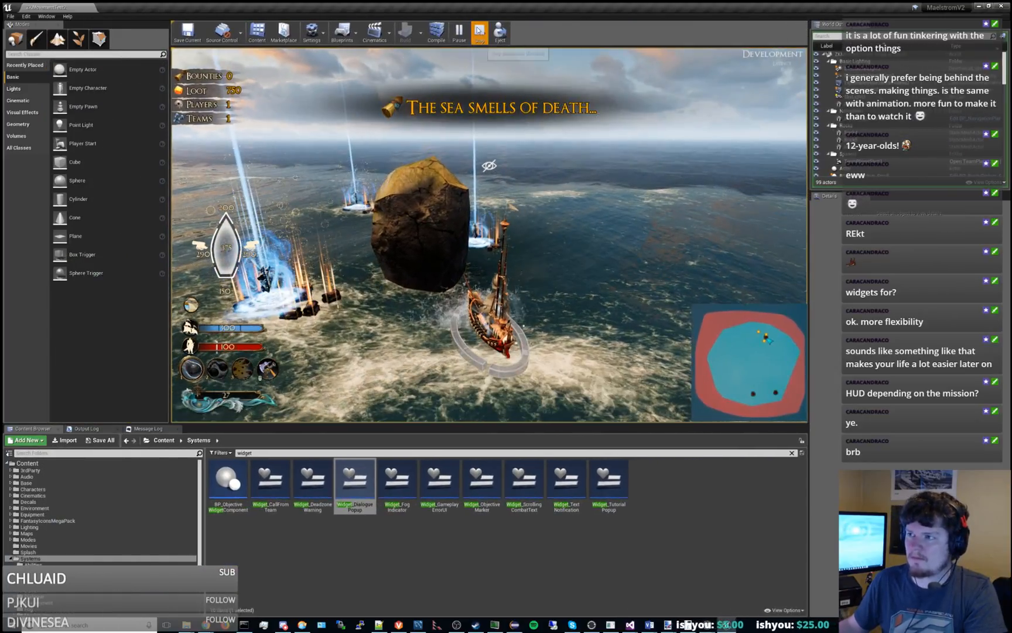
key("Escape")
Open the project settings of MaelstromV2.
left_click(10, 17)
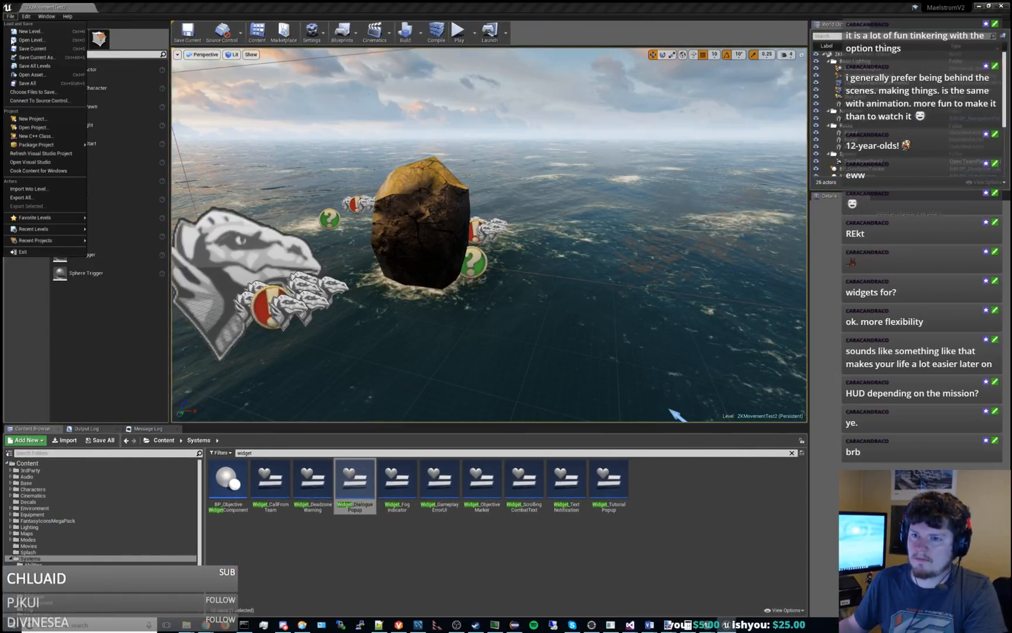
mouse_move(42, 147)
key("Escape")
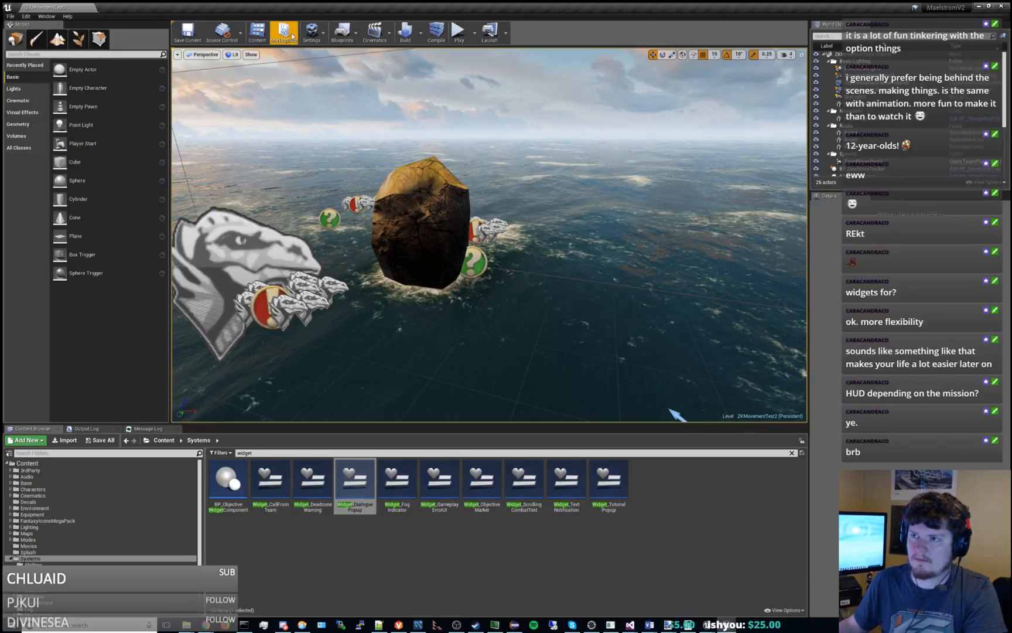
left_click(312, 32)
left_click(334, 64)
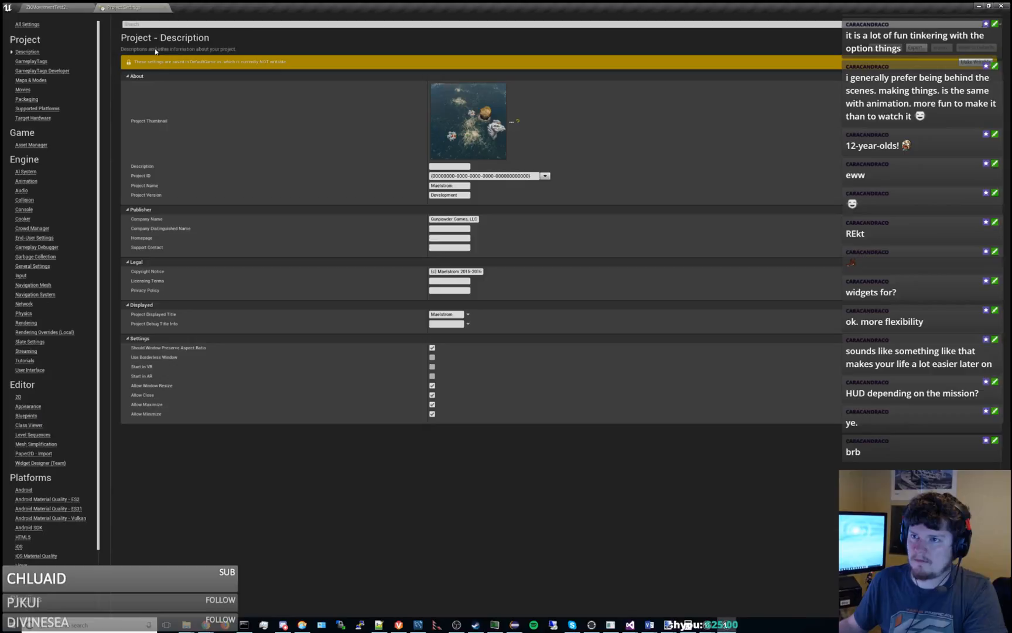
Search the MaelstromV2 project settings for "scale" and inspect the DPI scaling settings.
left_click(178, 25)
type("sca")
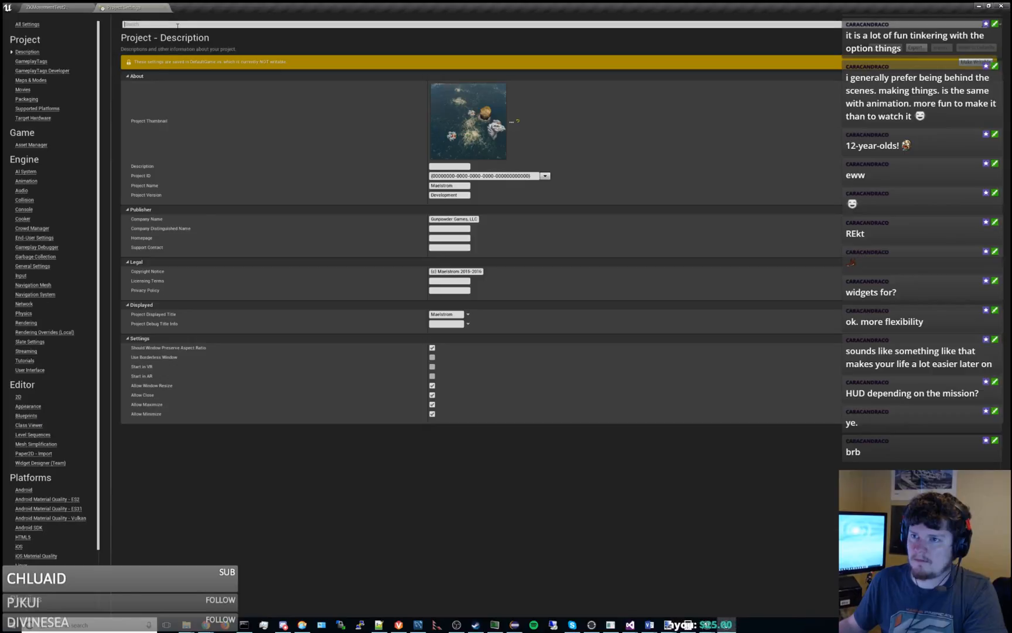
type("le")
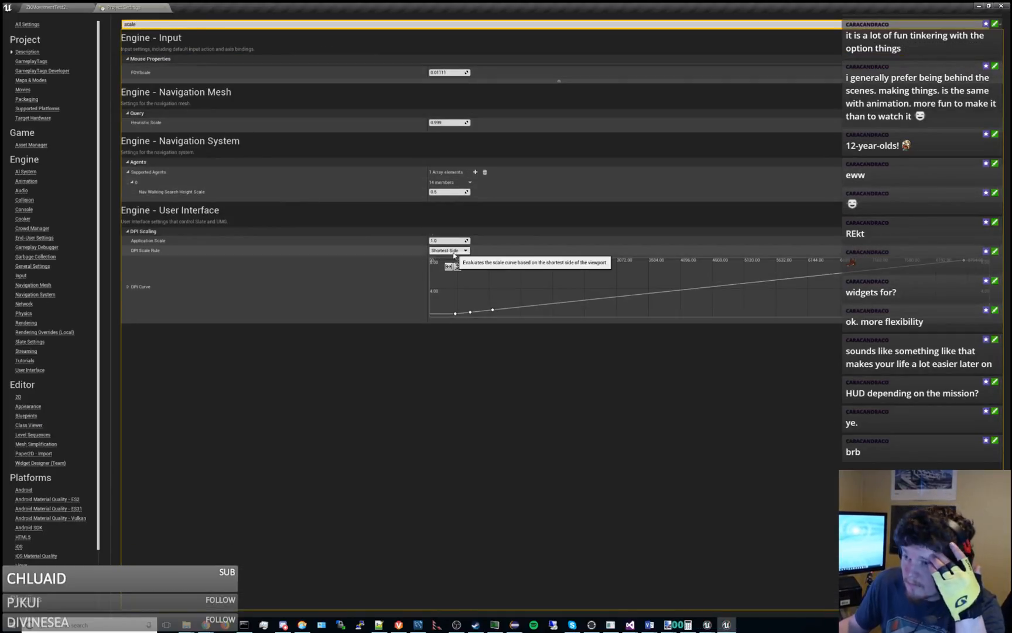
Switch to the Dashkin editor, search its project settings for "scale", and open the engine's User Interface settings.
key("alt+Tab")
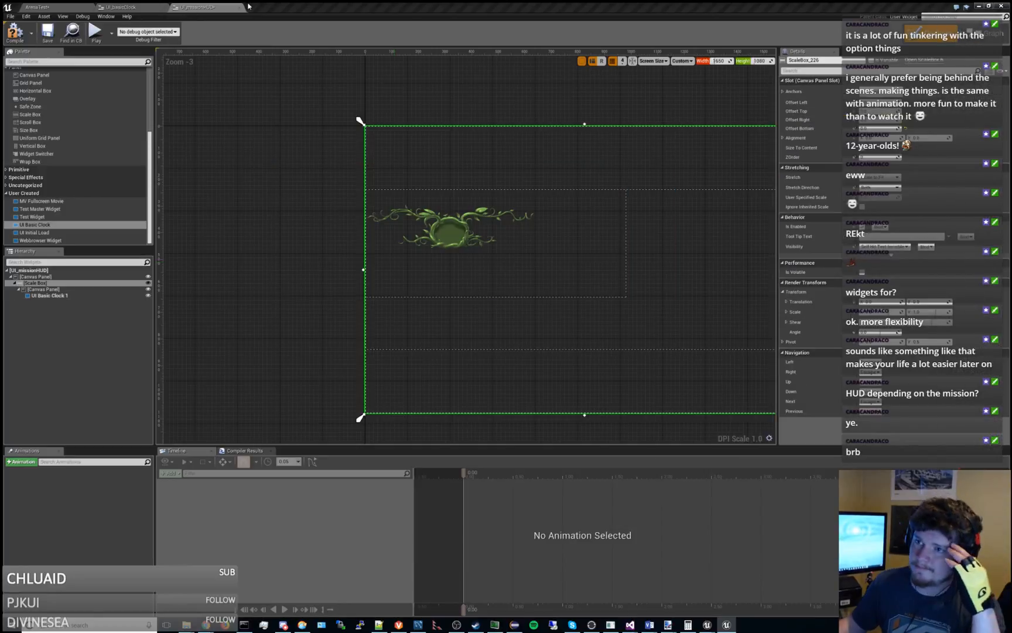
left_click(51, 7)
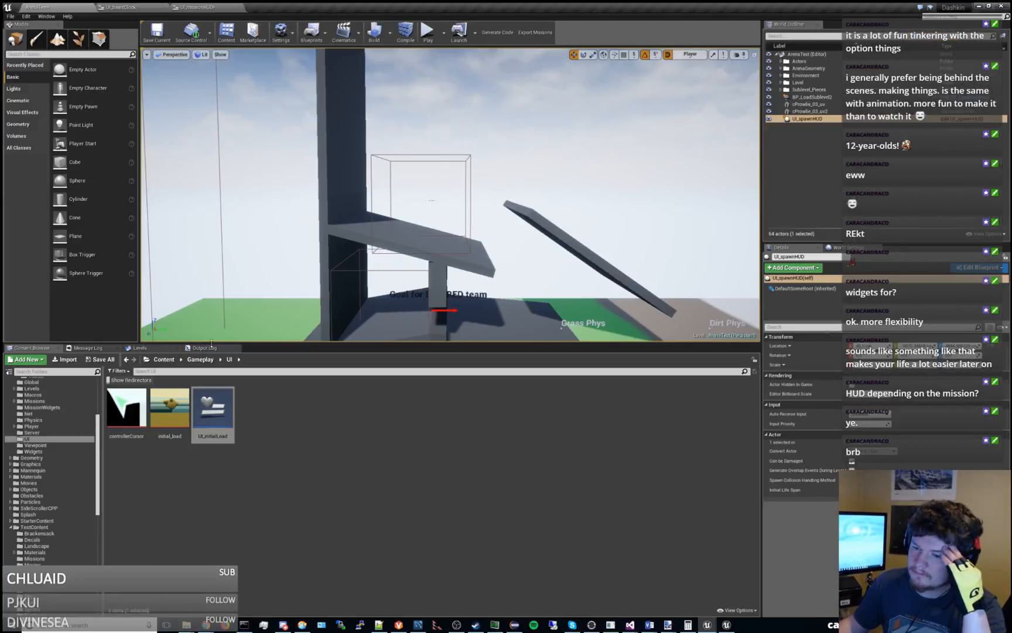
left_click(282, 33)
left_click(307, 66)
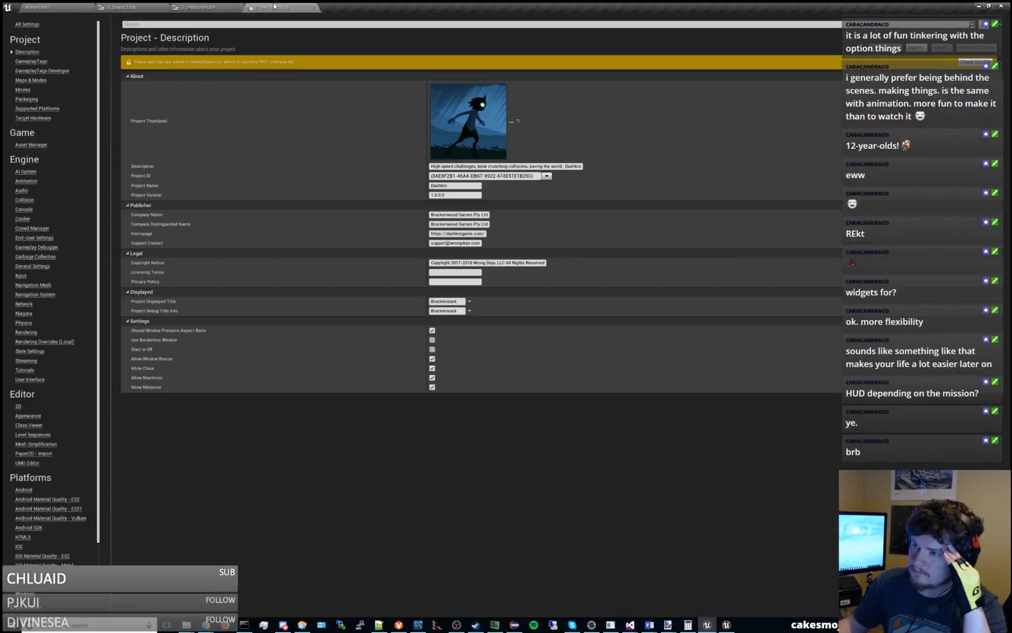
left_click(257, 24)
type("scale")
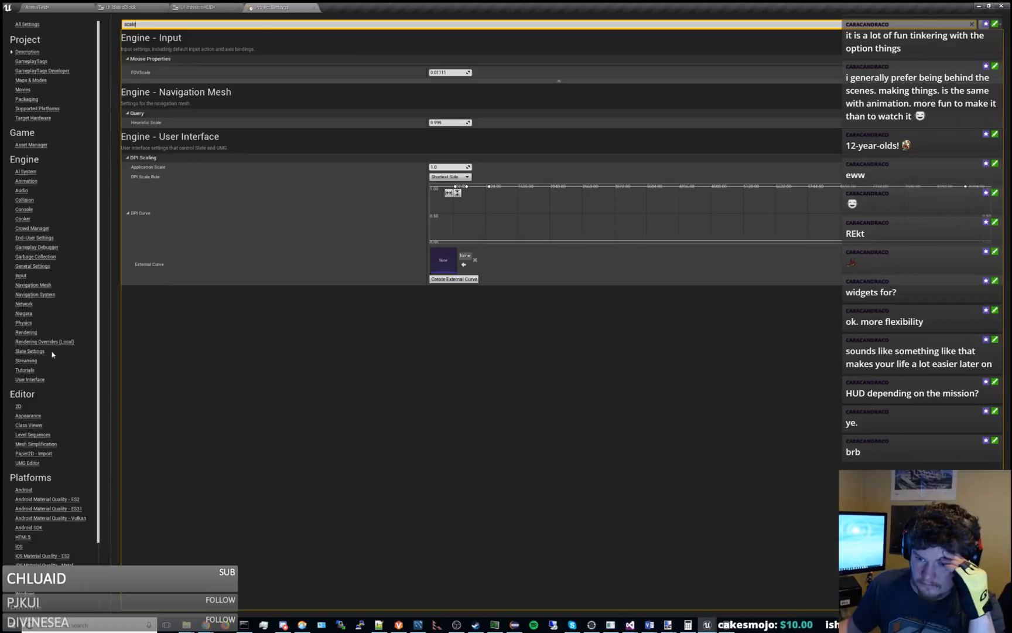
left_click(29, 379)
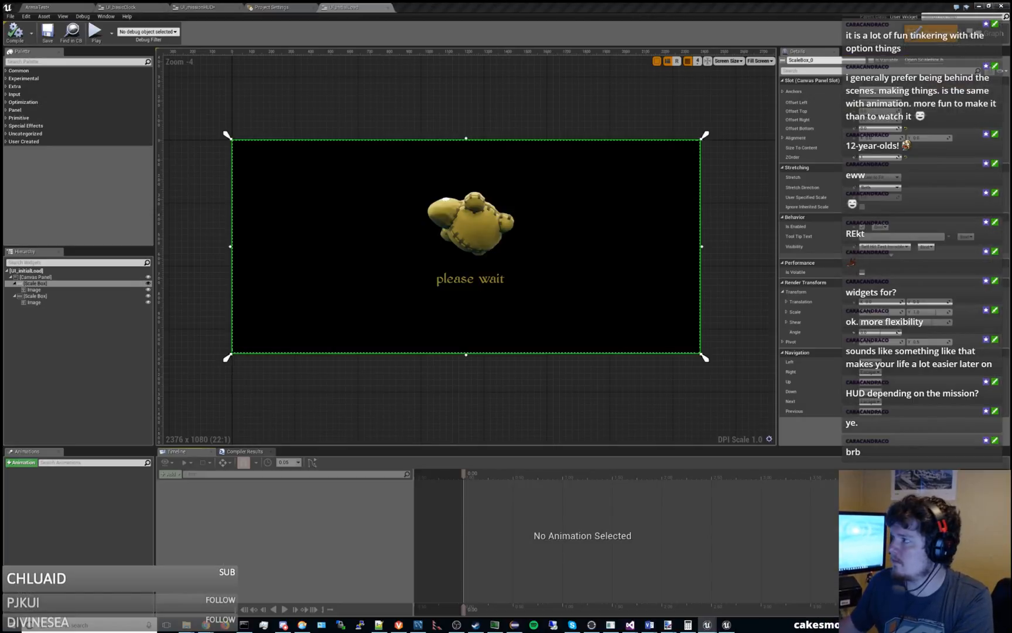
Return to Dashkin's project settings and browse the float curves available as the DPI External Curve.
left_click_drag(222, 49, 338, 6)
left_click(84, 5)
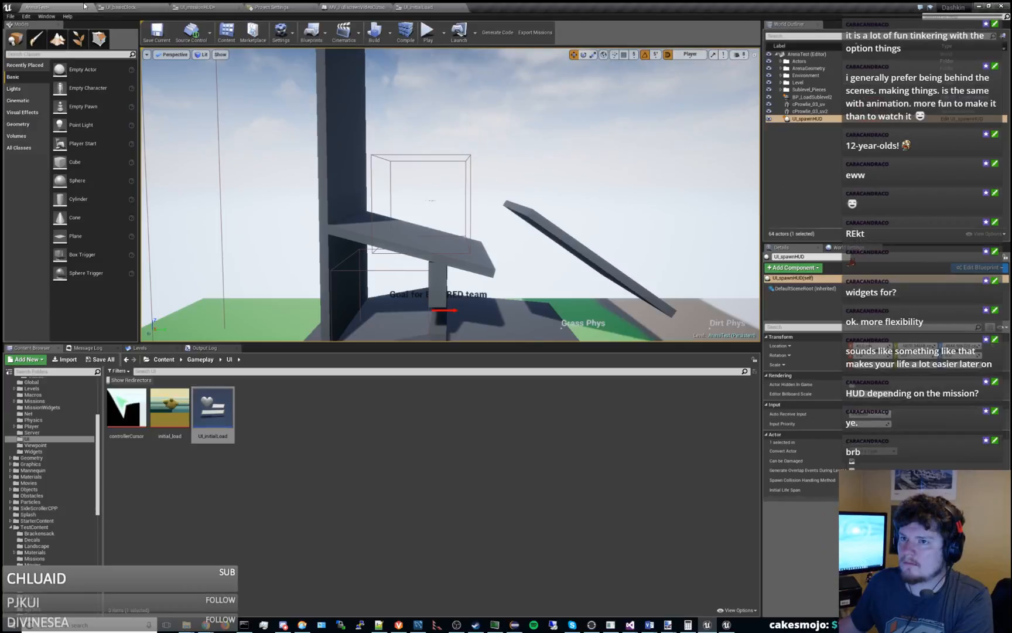
left_click(281, 5)
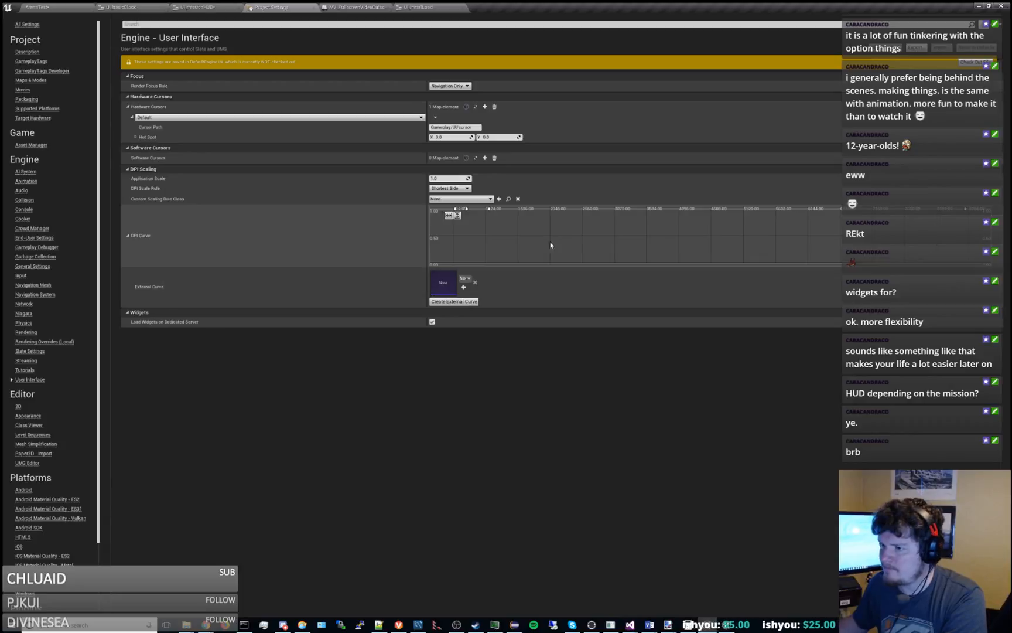
left_click(469, 278)
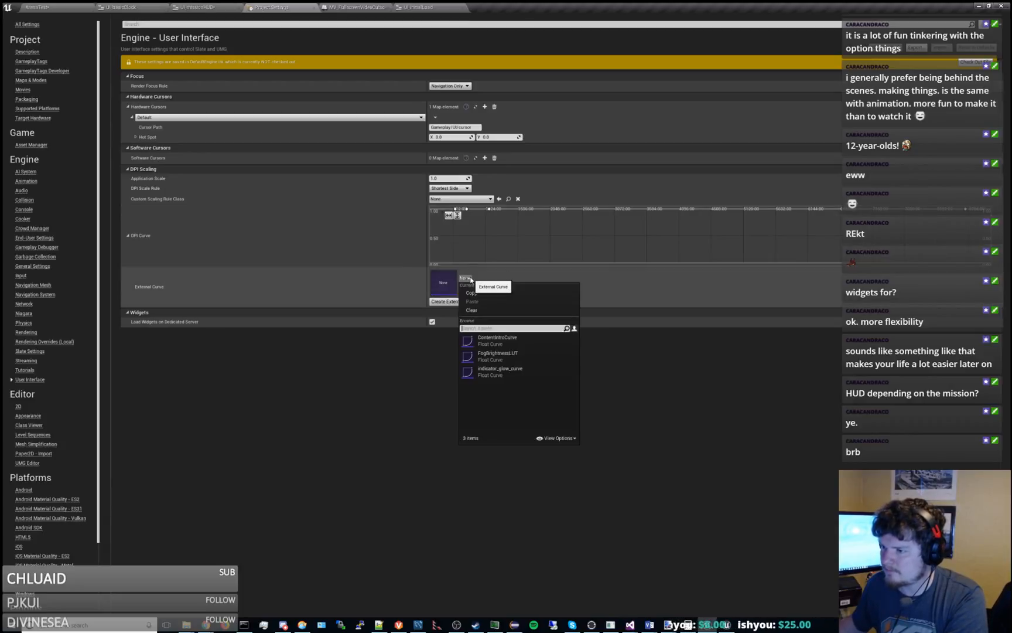
left_click(470, 280)
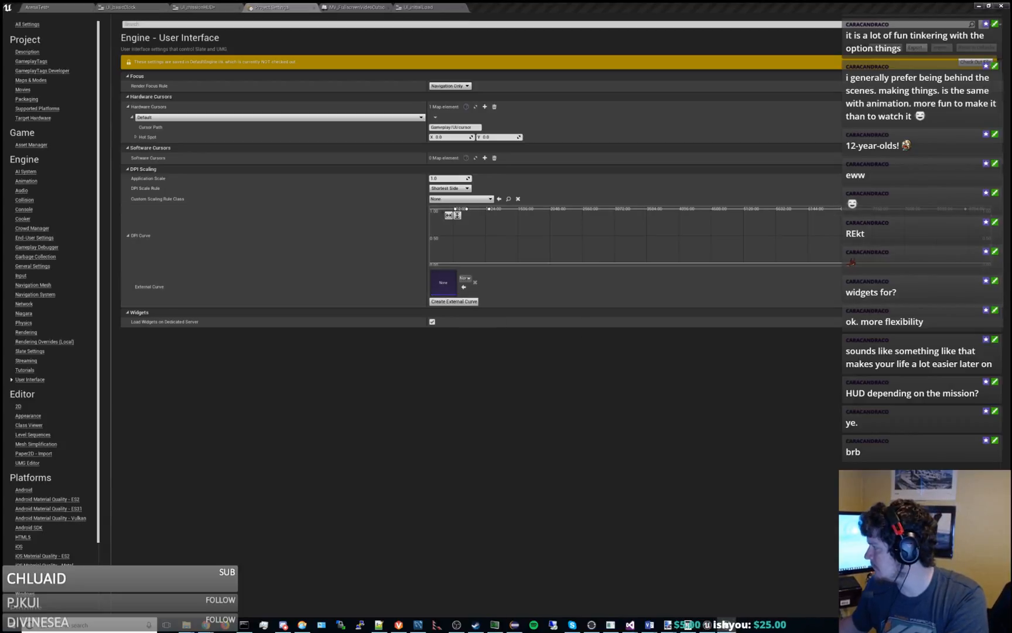
left_click(468, 279)
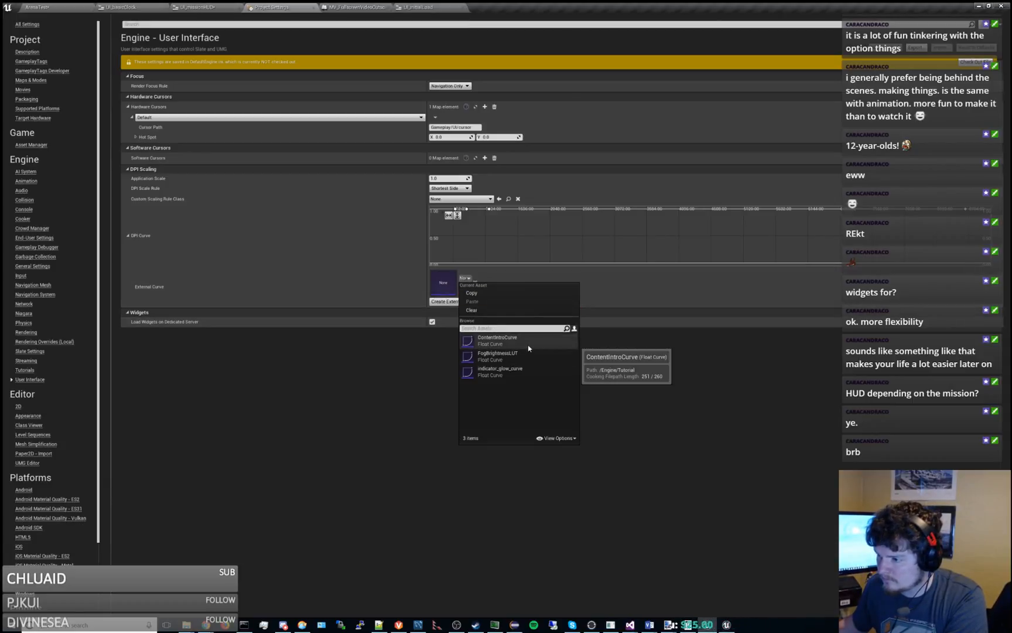
left_click(364, 380)
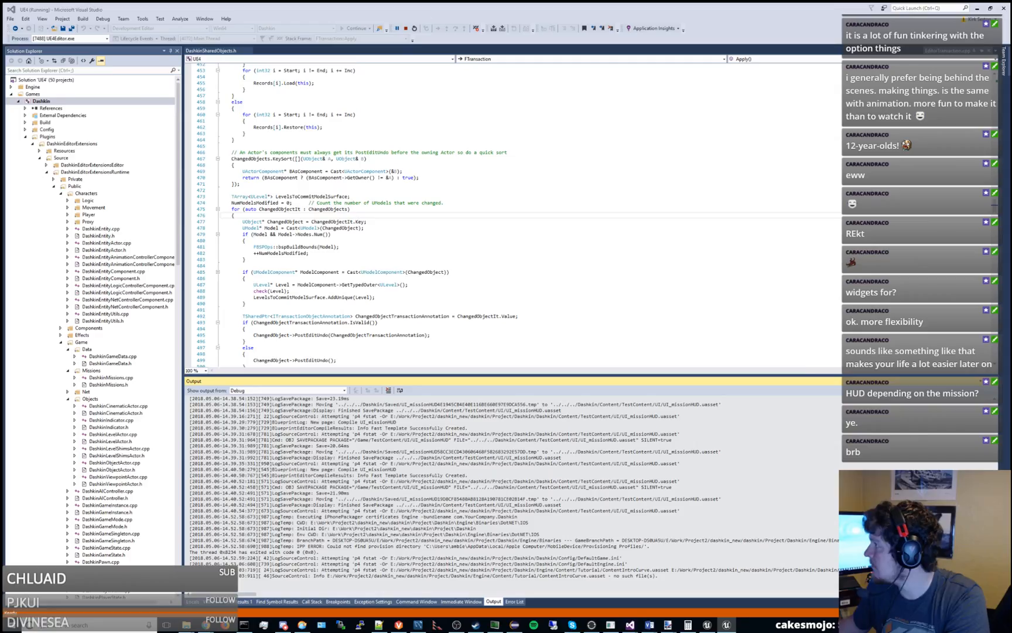
Break on the editor's exception in Visual Studio, try to continue past it, and stop debugging.
left_click(518, 359)
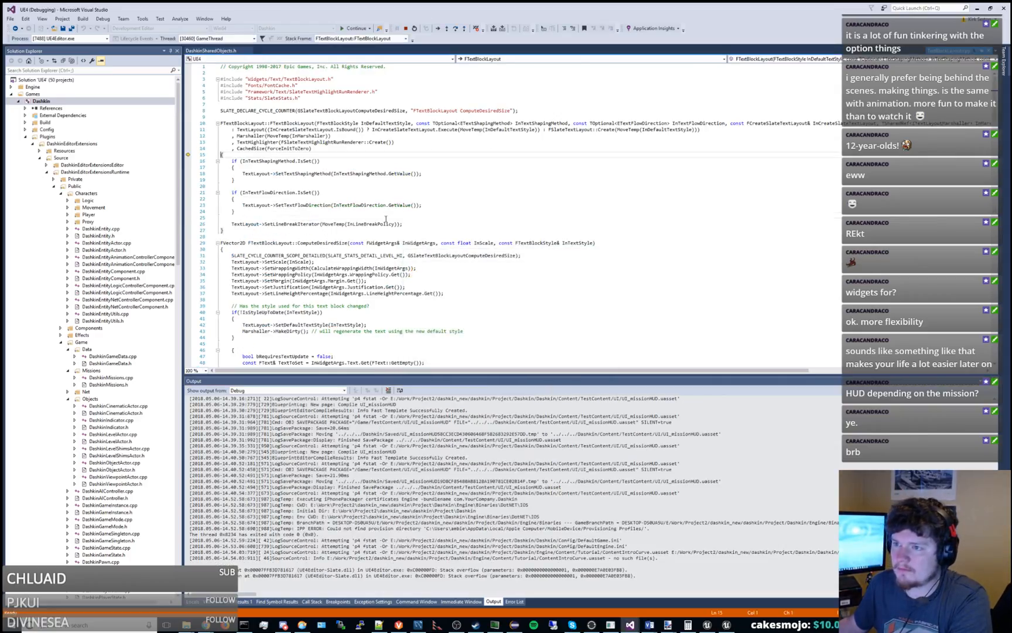
left_click(354, 28)
left_click(556, 361)
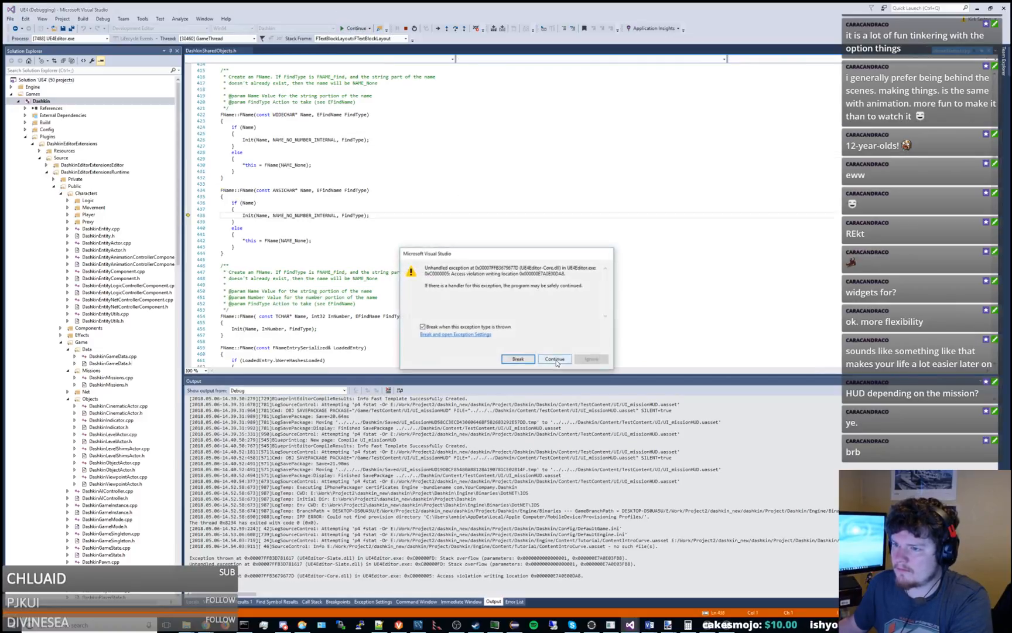
left_click(557, 361)
left_click(557, 360)
left_click(557, 361)
left_click(557, 360)
left_click(518, 359)
left_click(405, 28)
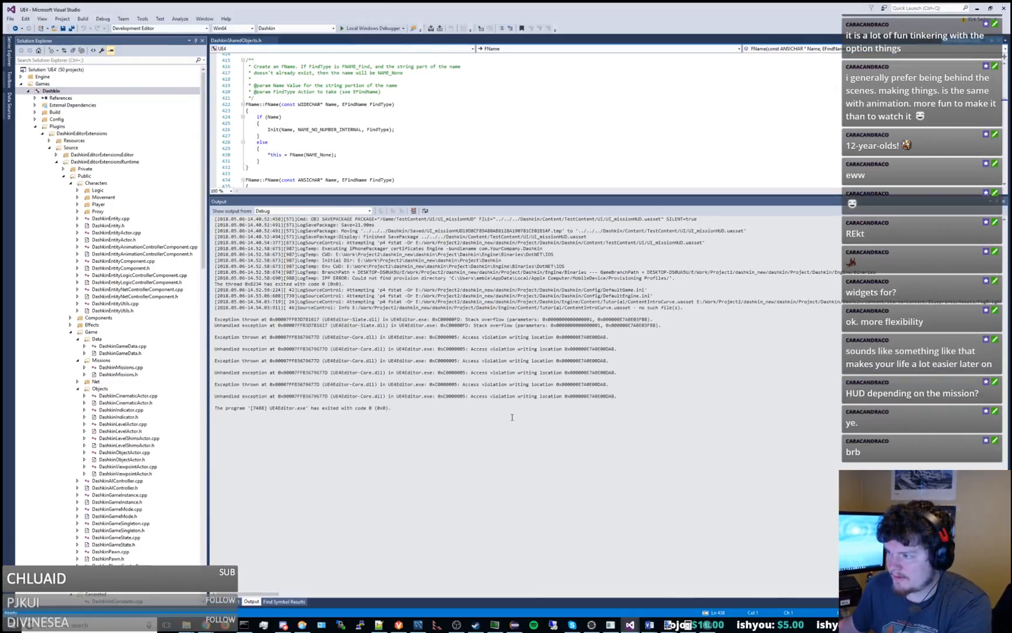
Examine the crash entries in the debug output and relaunch the Dashkin editor with the Local Windows Debugger.
double_click(590, 279)
double_click(540, 279)
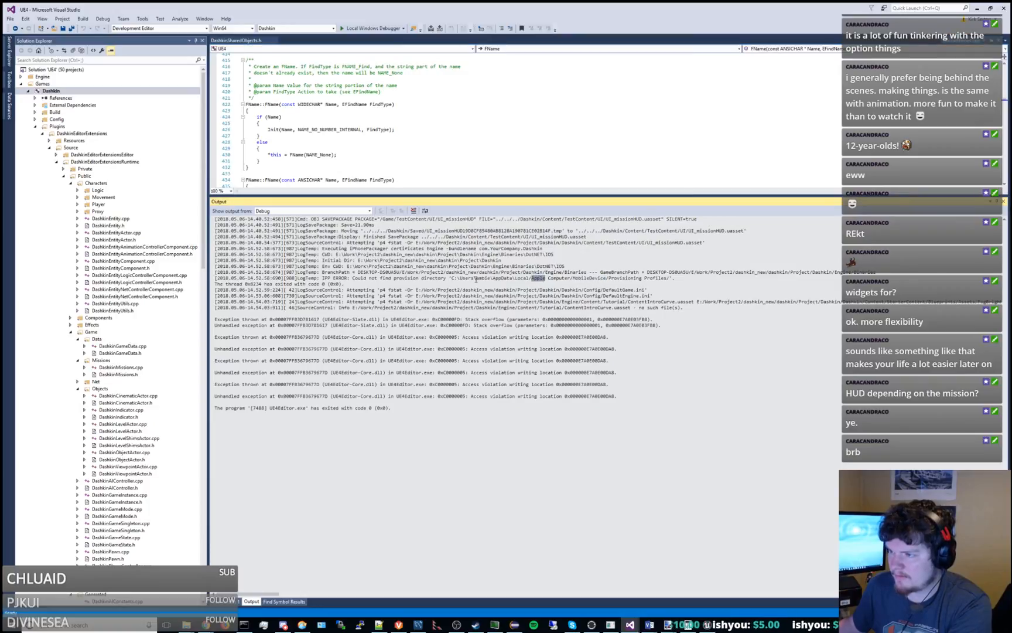
left_click_drag(473, 278, 559, 271)
left_click(559, 272)
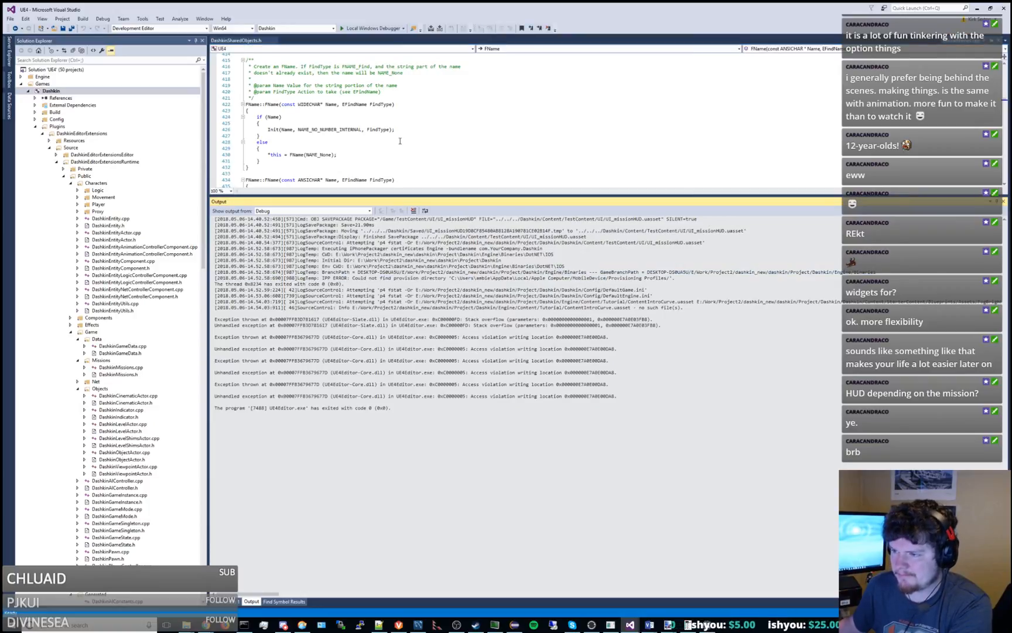
left_click(358, 28)
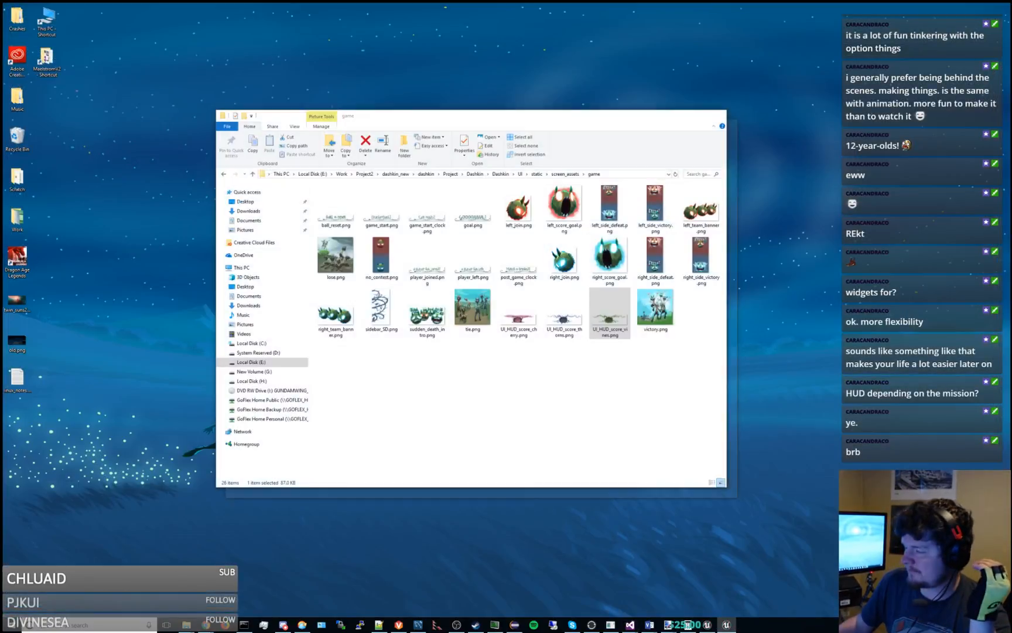
Open DefaultEngine.ini from Dashkin's Config folder in Notepad++.
left_click(186, 589)
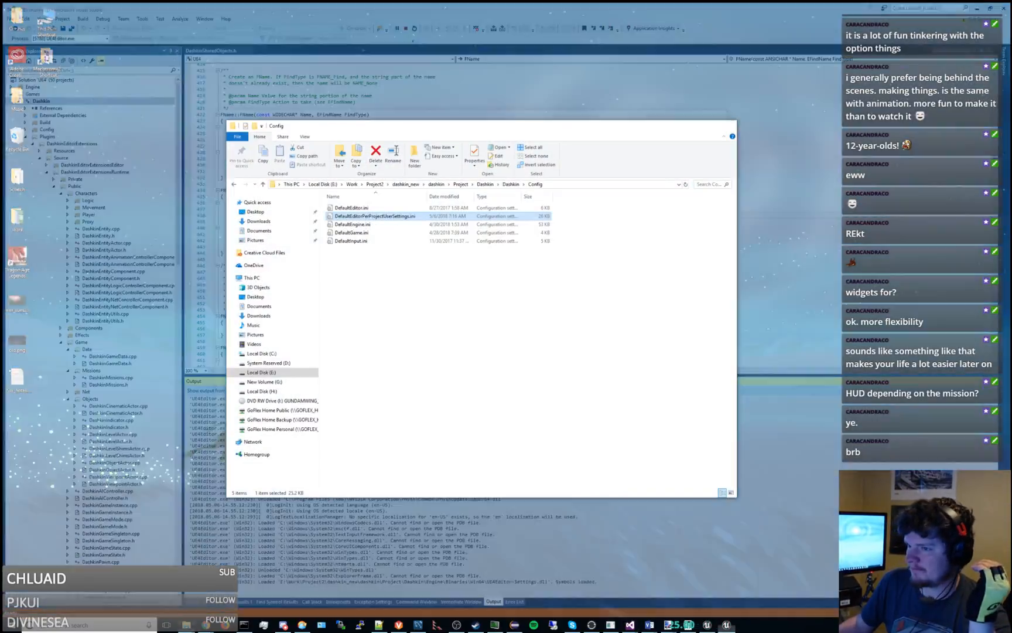
left_click(364, 225)
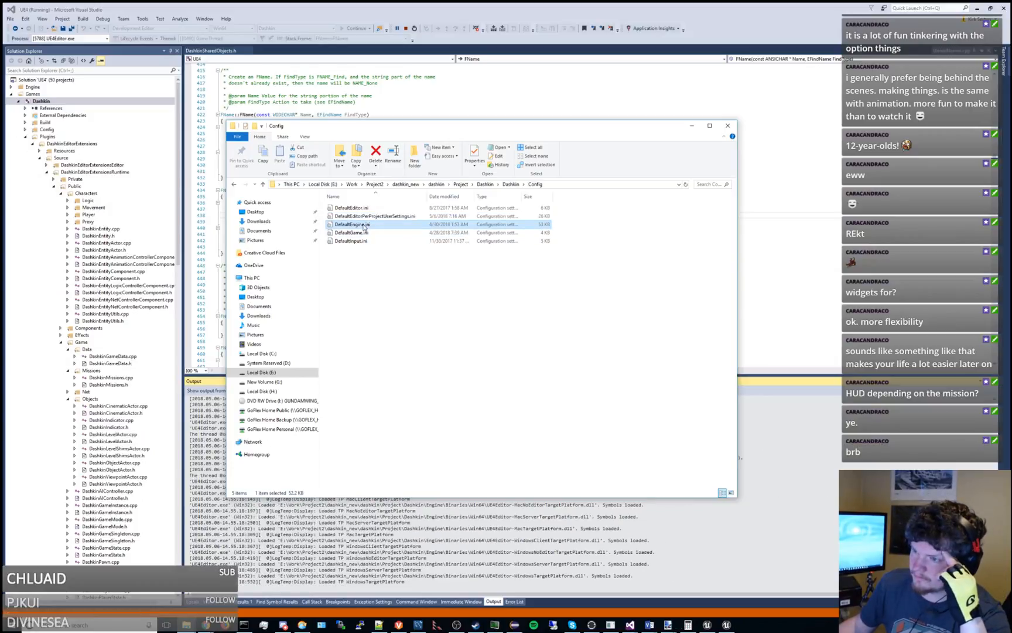
right_click(364, 225)
left_click(398, 250)
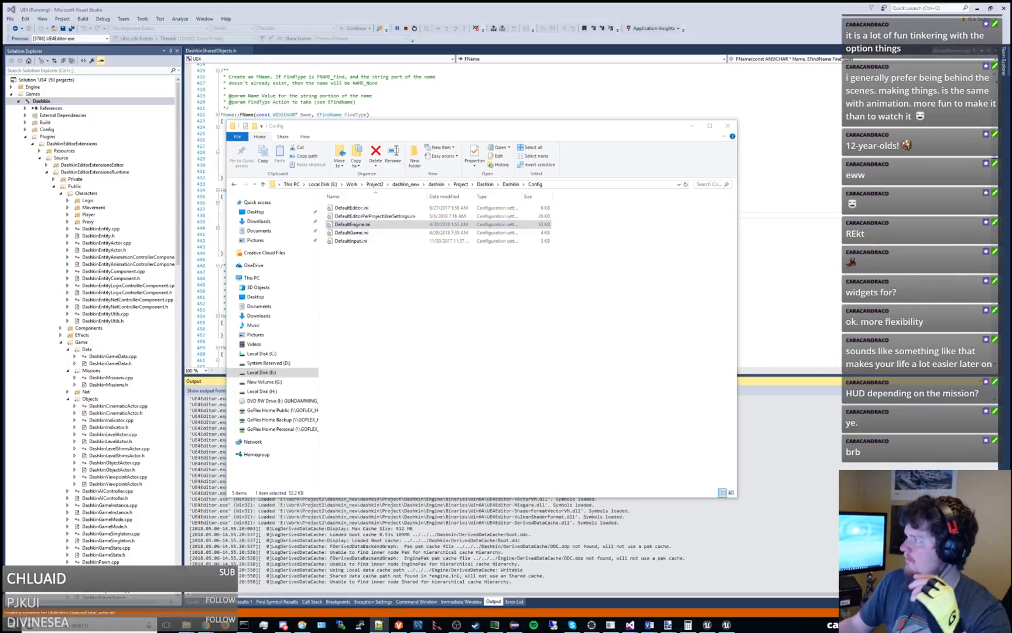
Search Dashkin's DefaultEngine.ini for "DPI".
key("ctrl+f")
type("DP")
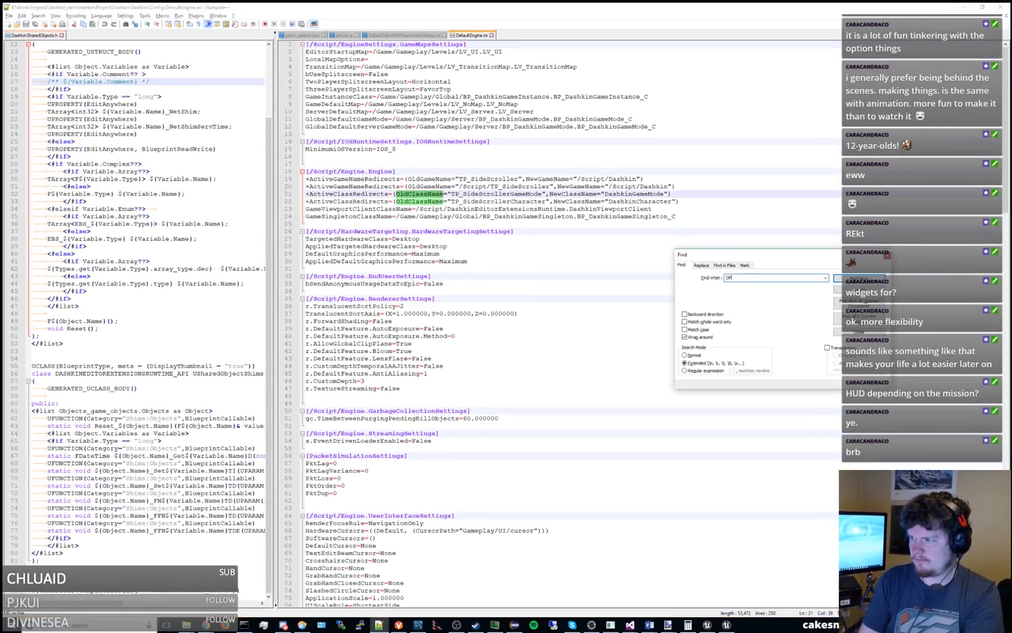
type("I")
key("Return")
left_click(448, 192)
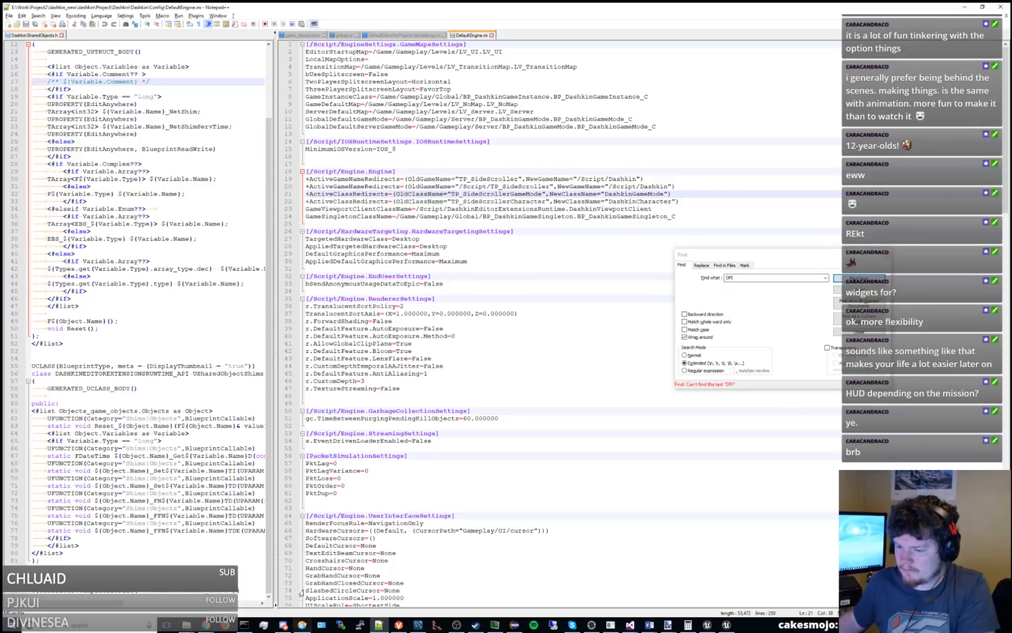
Open DefaultEngine.ini from MaelstromV2's Config folder in Notepad++ beside Dashkin's version.
mouse_move(187, 624)
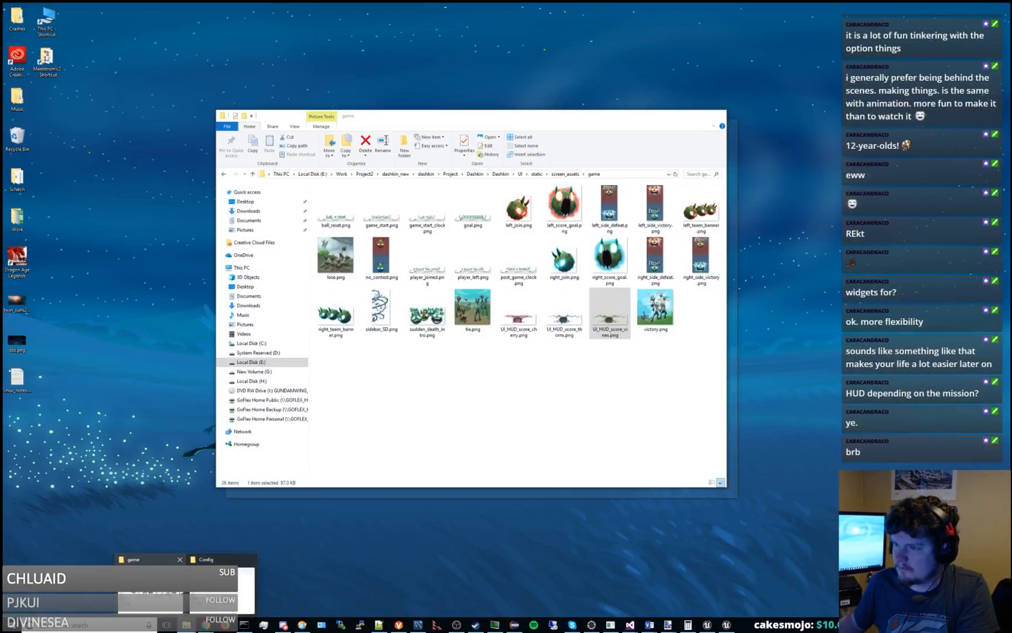
left_click(149, 583)
left_click_drag(498, 118, 1011, 138)
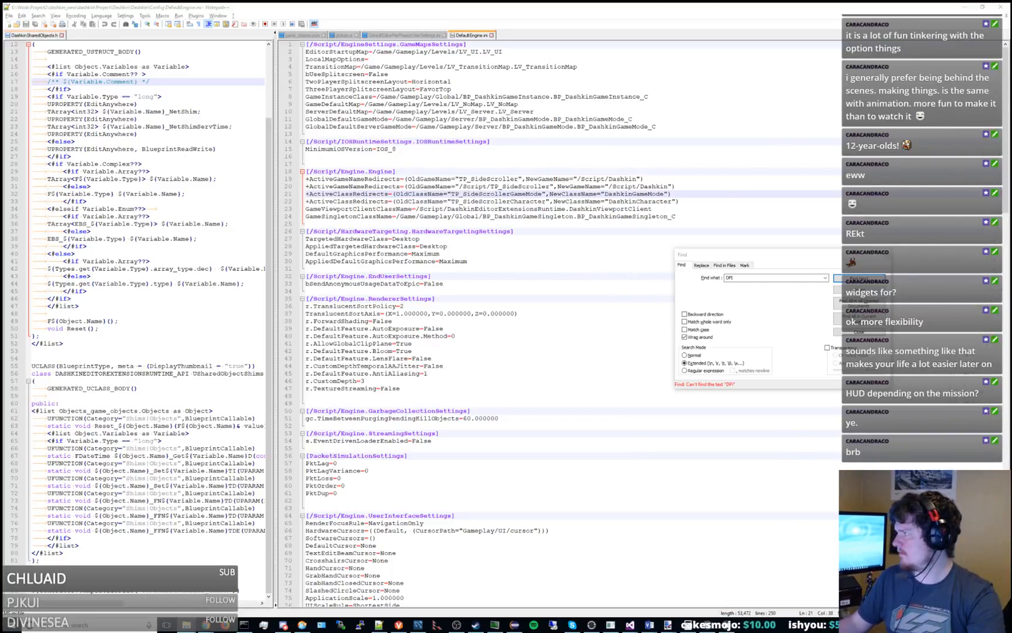
left_click_drag(1011, 126, 585, 124)
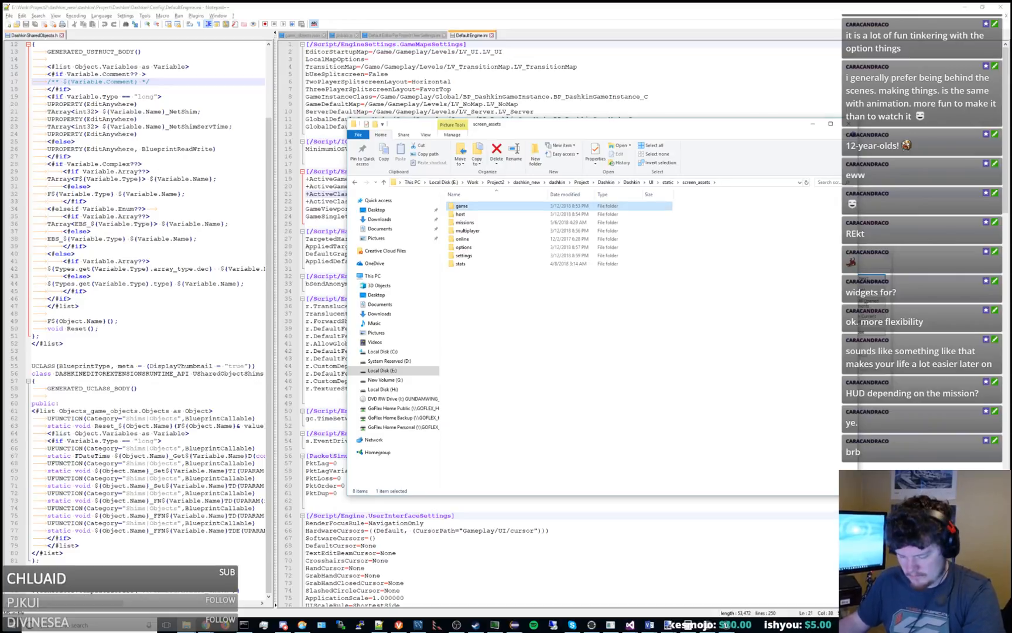
key("super+e")
left_click_drag(553, 134, 1011, 166)
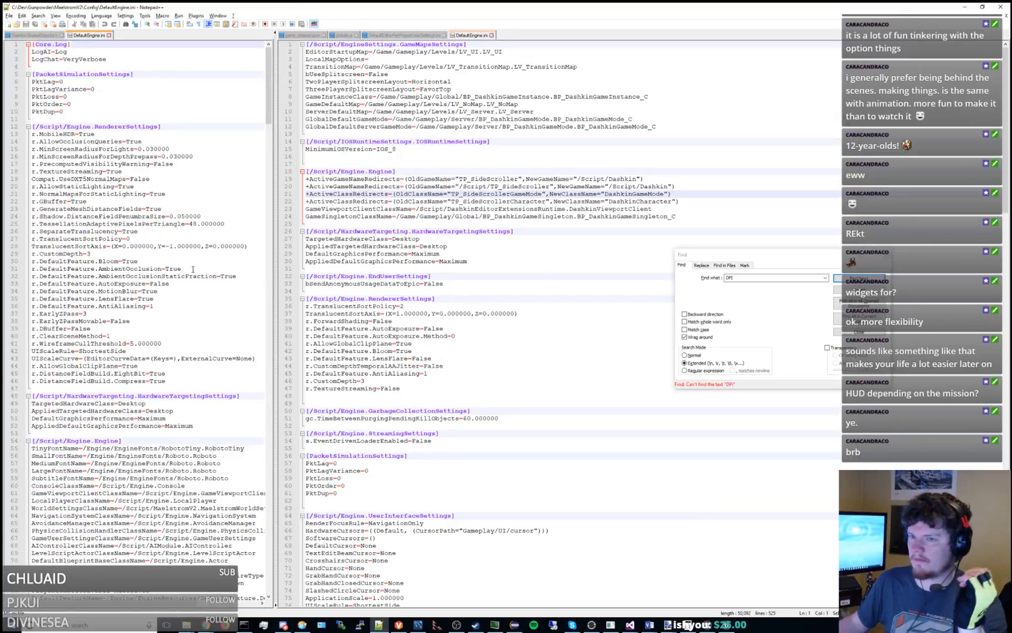
Search MaelstromV2's DefaultEngine.ini for "DPI" and reload the file with its external changes.
left_click(222, 208)
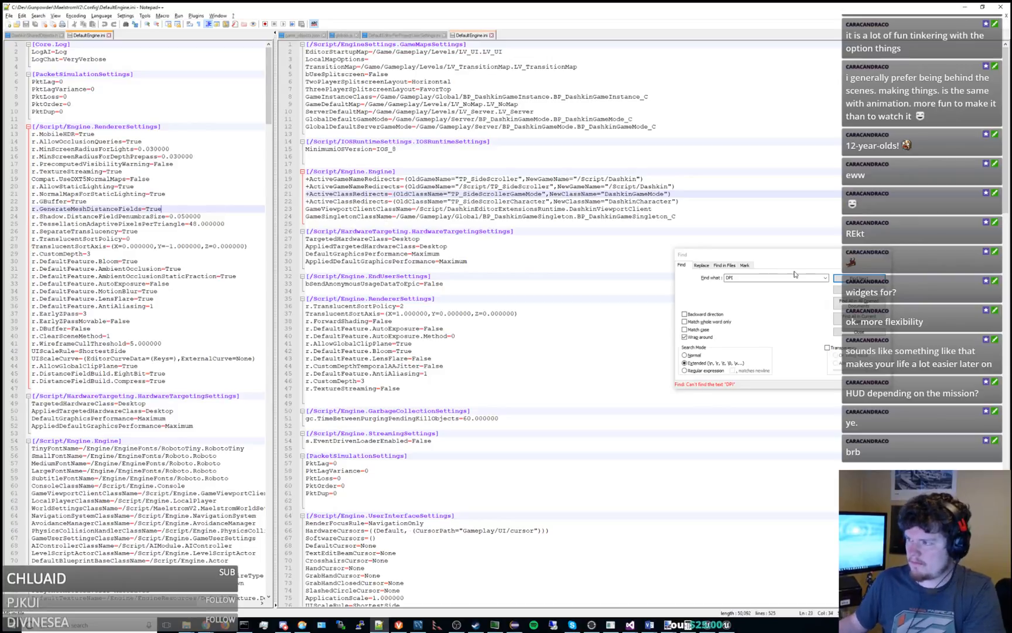
left_click(831, 278)
left_click(861, 281)
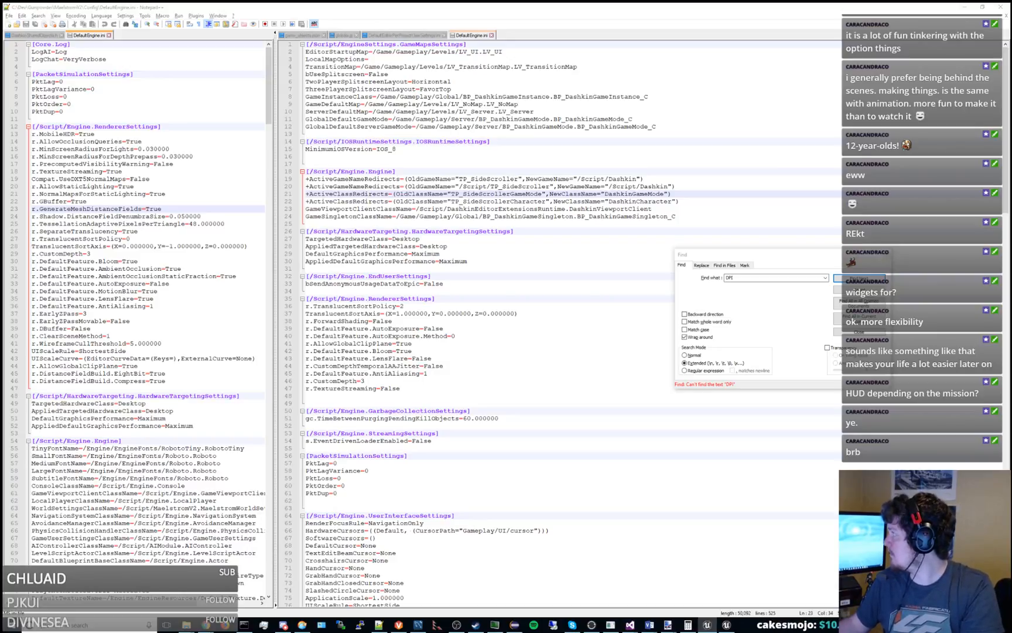
left_click(229, 298)
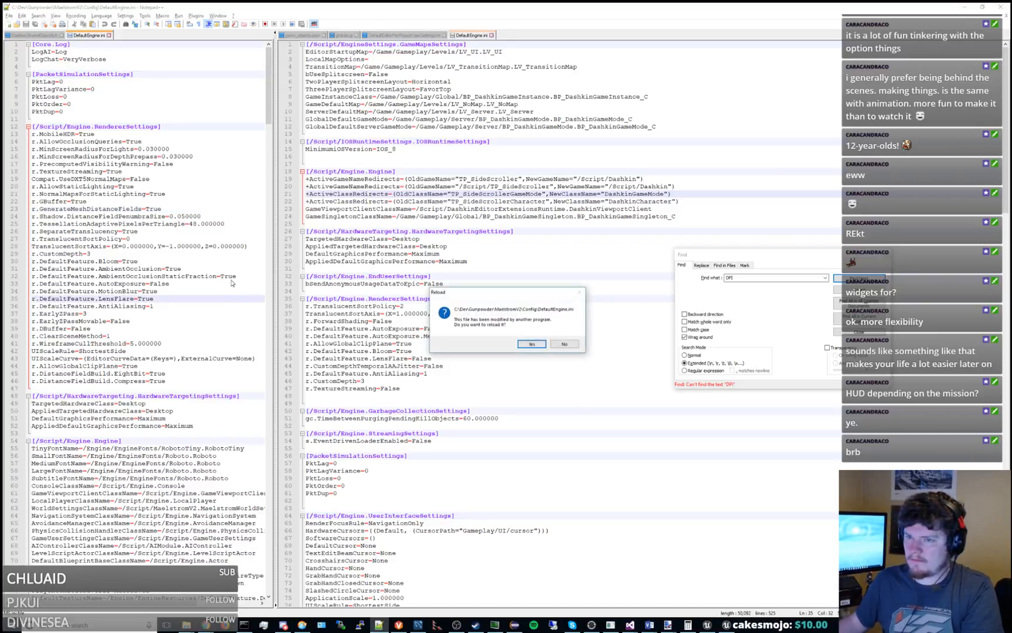
left_click(535, 345)
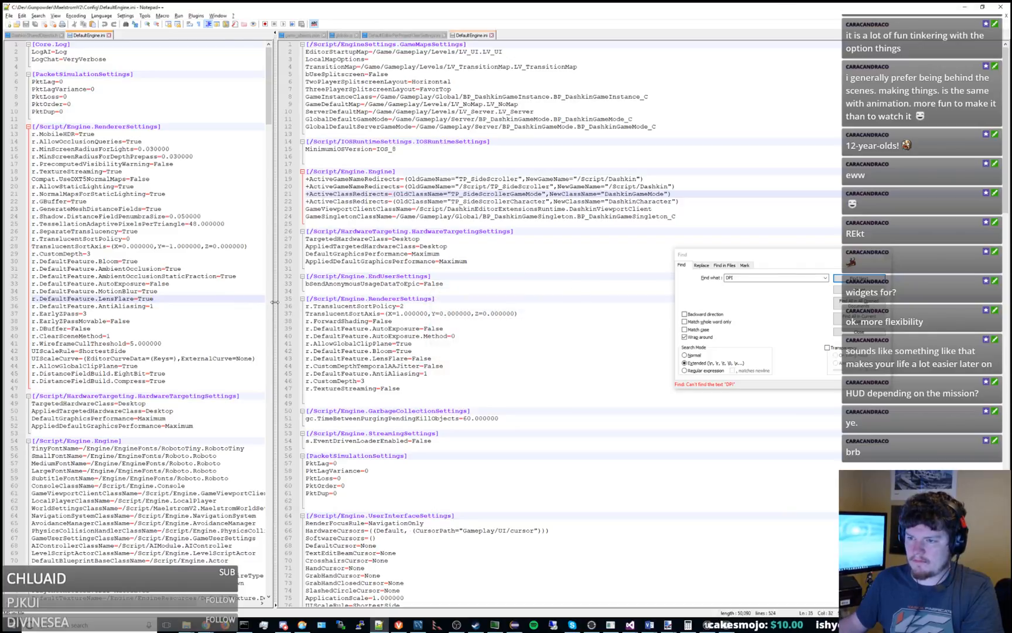
Widen the view of MaelstromV2's DefaultEngine.ini, look through its settings, and search it for "1080".
left_click_drag(273, 305, 536, 305)
scroll(392, 253, "down", 17)
scroll(392, 253, "down", 10)
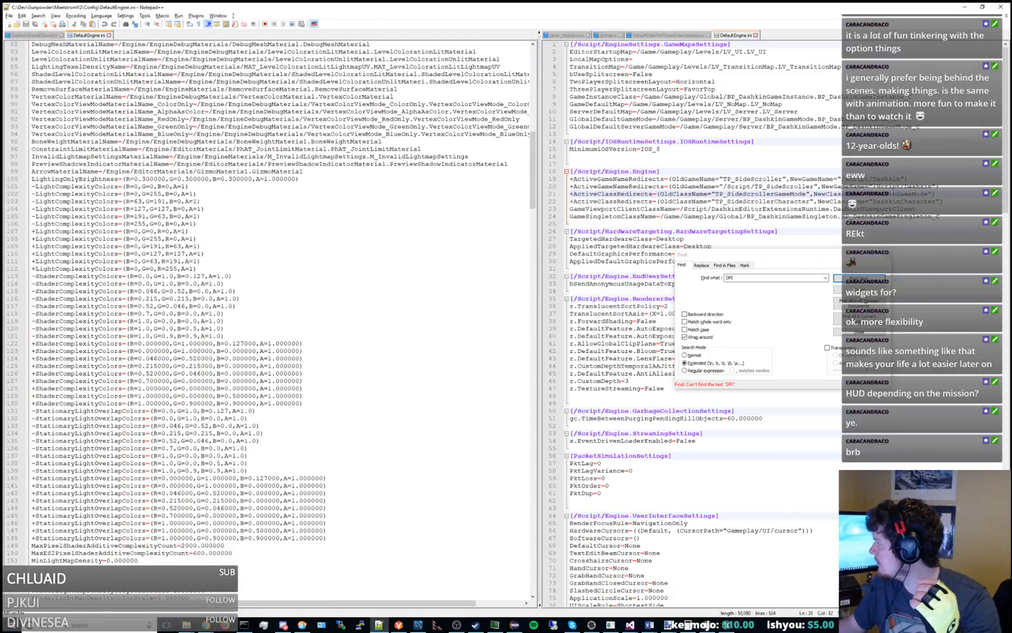
left_click(468, 222)
key("ctrl+f")
type("1080")
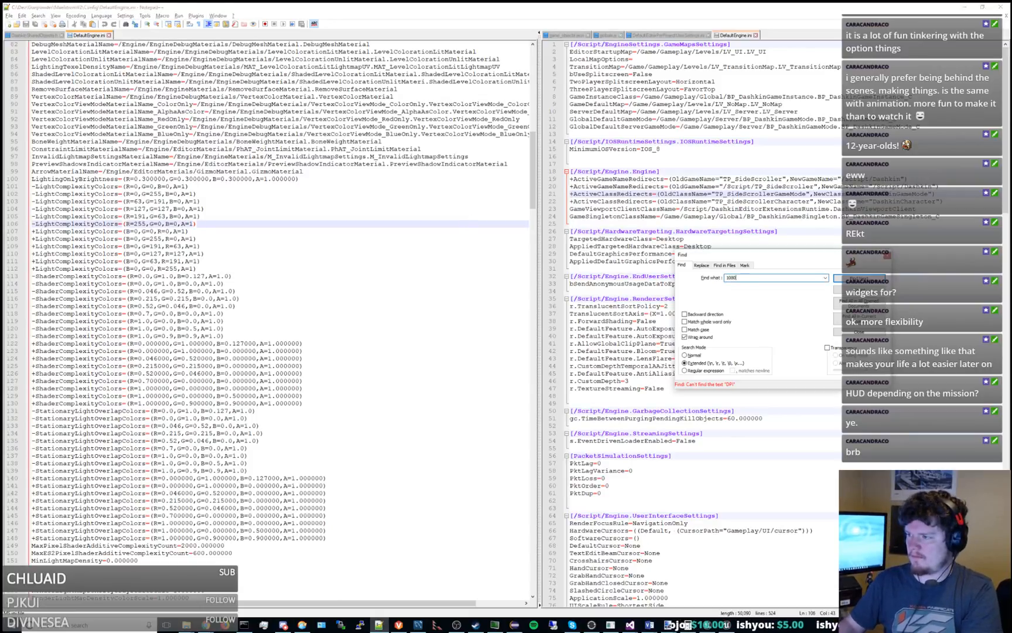
key("Return")
scroll(468, 221, "down", 20)
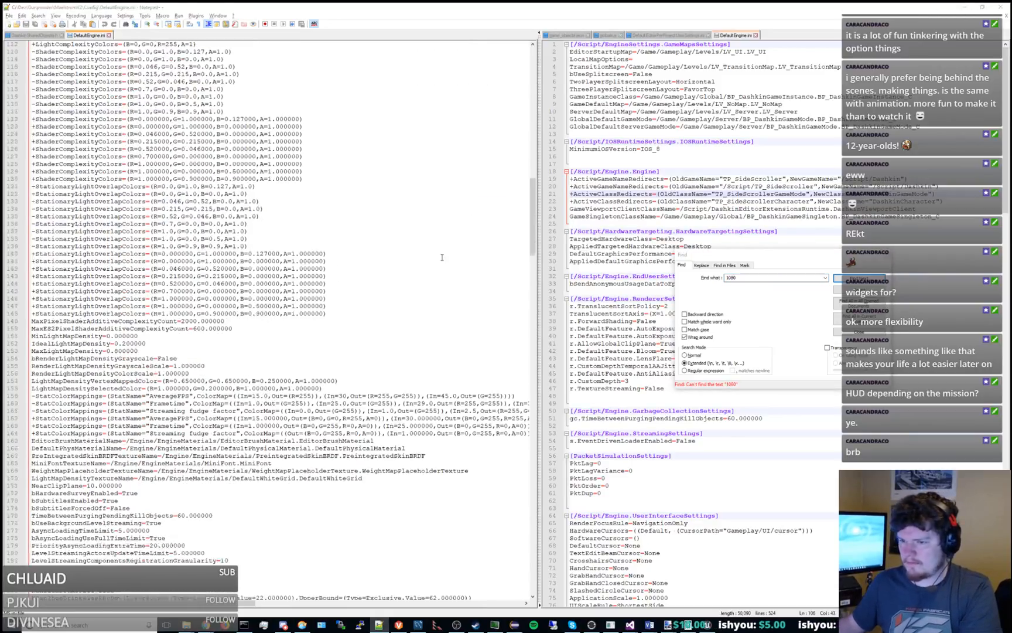
Search Dashkin's DefaultEngine.ini for "1080" and move the search dialog clear of that file's text.
key("alt+Tab")
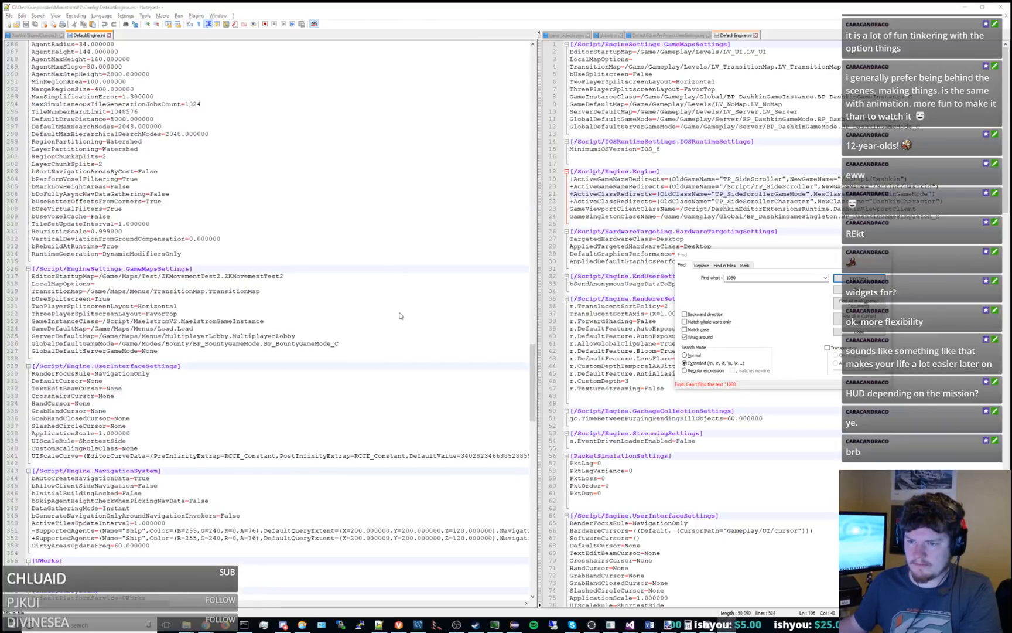
left_click_drag(350, 6, 400, 5)
left_click(451, 186)
left_click(707, 126)
left_click(840, 256)
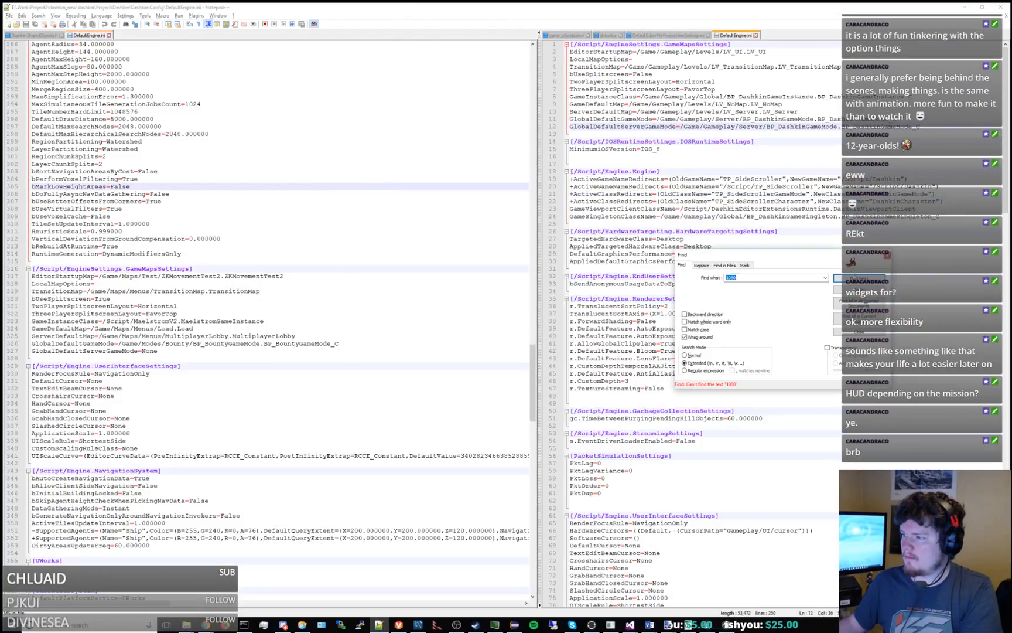
left_click(859, 278)
left_click_drag(823, 260, 286, 147)
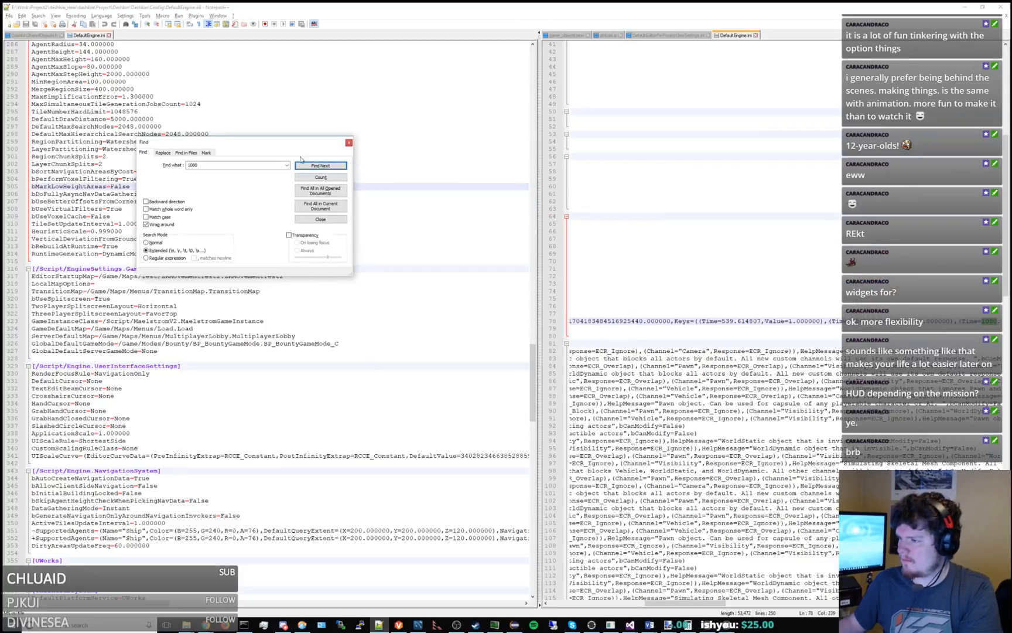
Widen the view of Dashkin's DefaultEngine.ini and go back to the start of its UIScaleCurve line.
left_click_drag(695, 600, 569, 597)
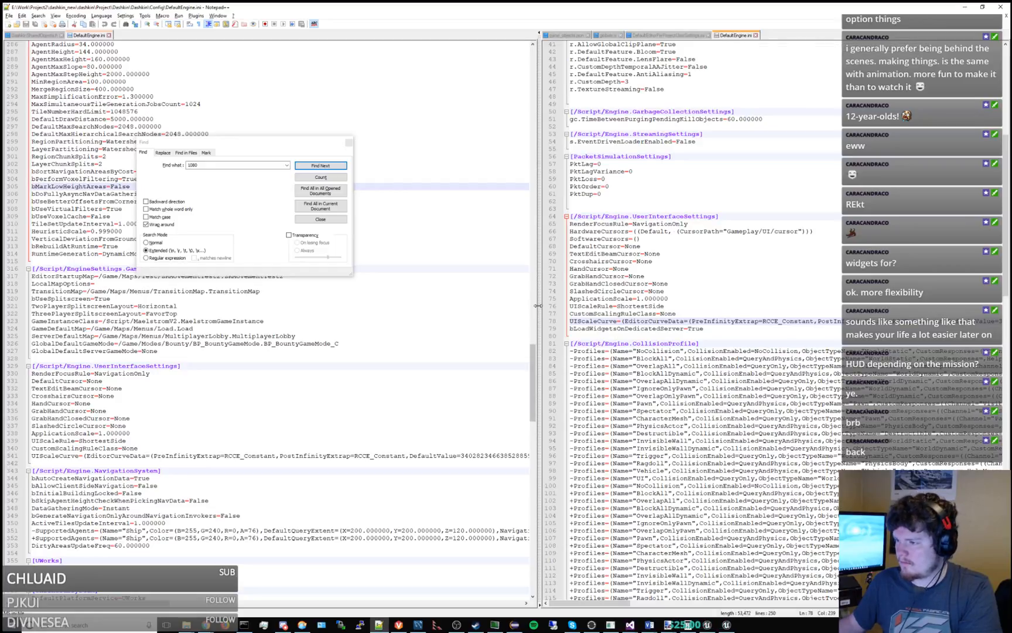
left_click_drag(536, 305, 258, 305)
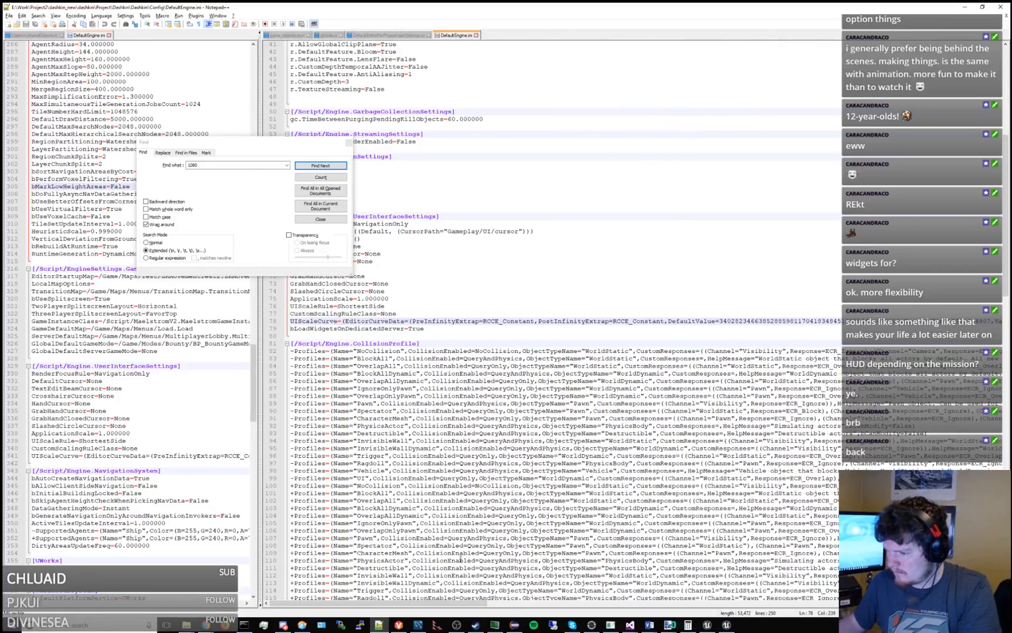
left_click_drag(467, 603, 404, 592)
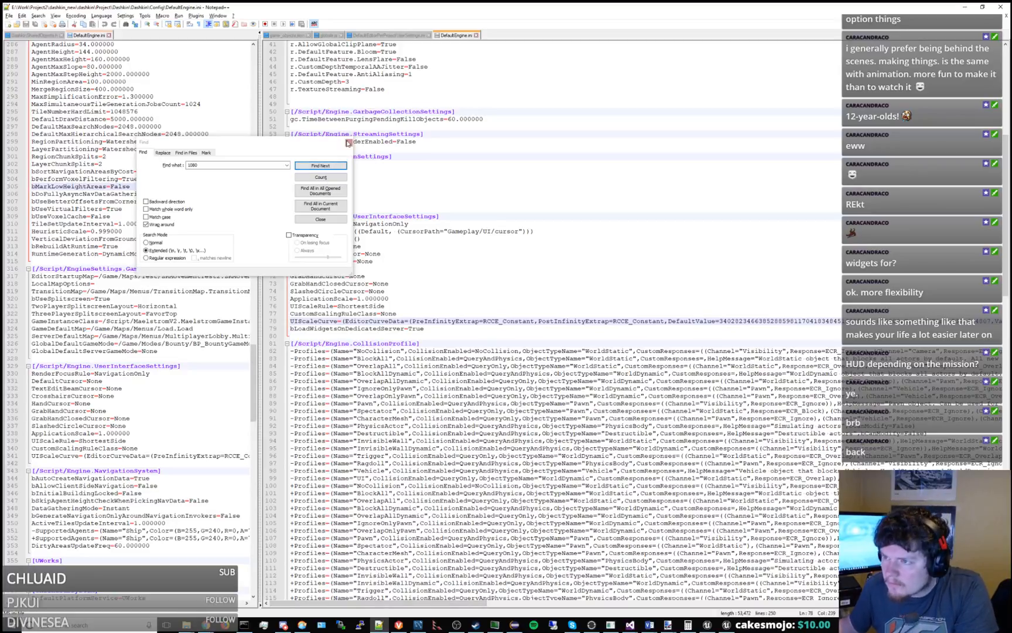
Close the search and examine the EditorCurveData time and value keys on Dashkin's UIScaleCurve line.
left_click(348, 142)
double_click(362, 321)
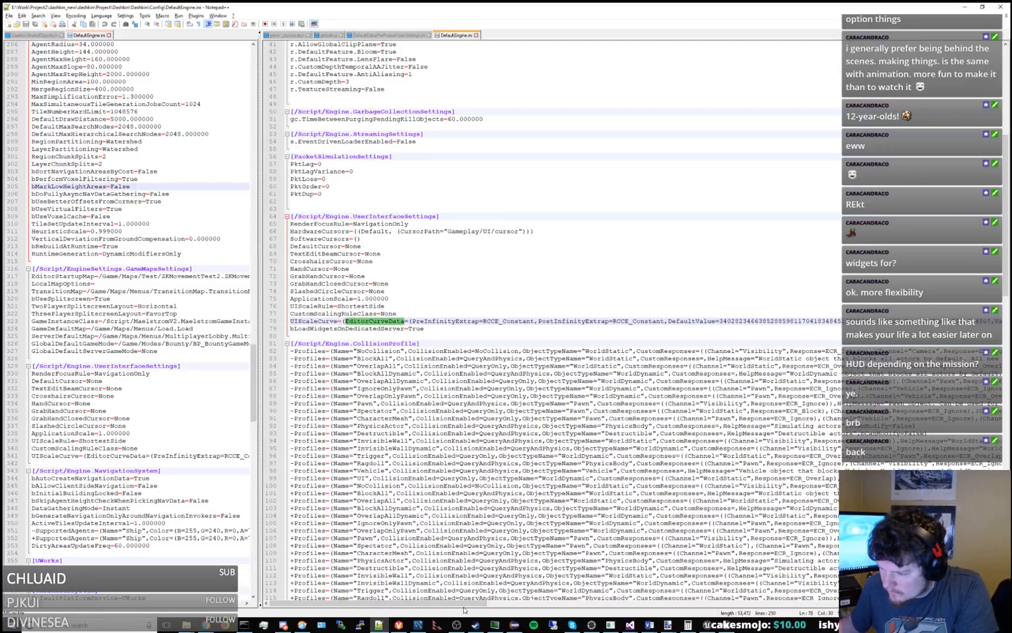
left_click_drag(463, 609, 637, 625)
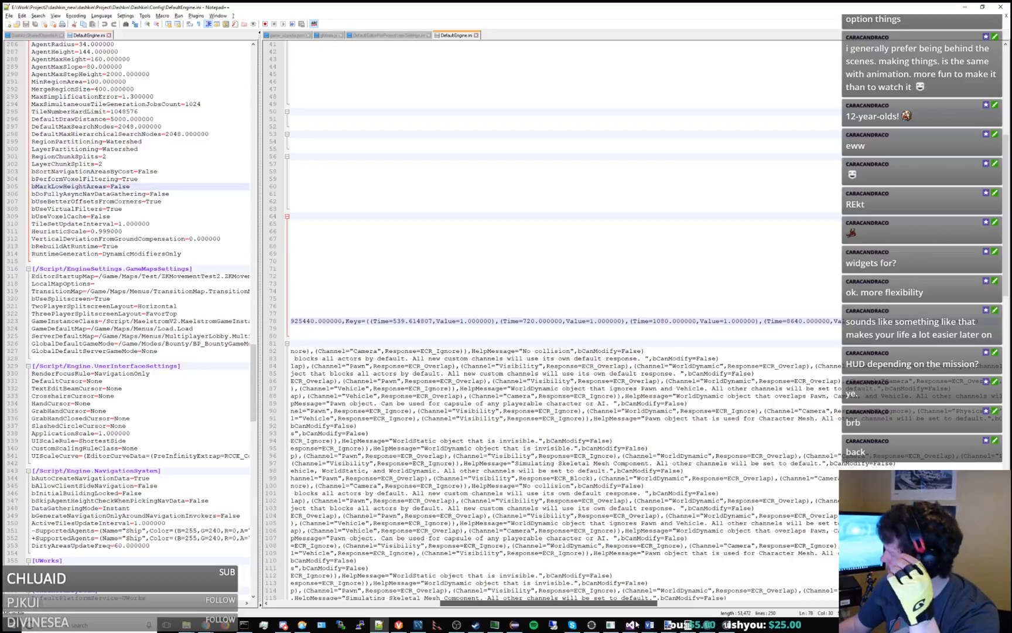
left_click_drag(636, 622, 611, 622)
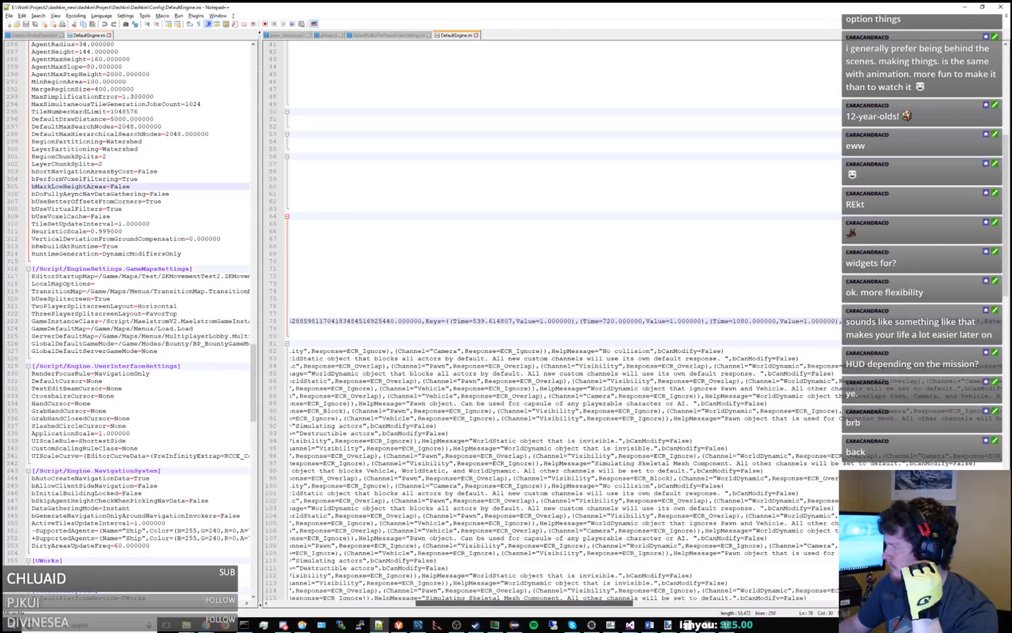